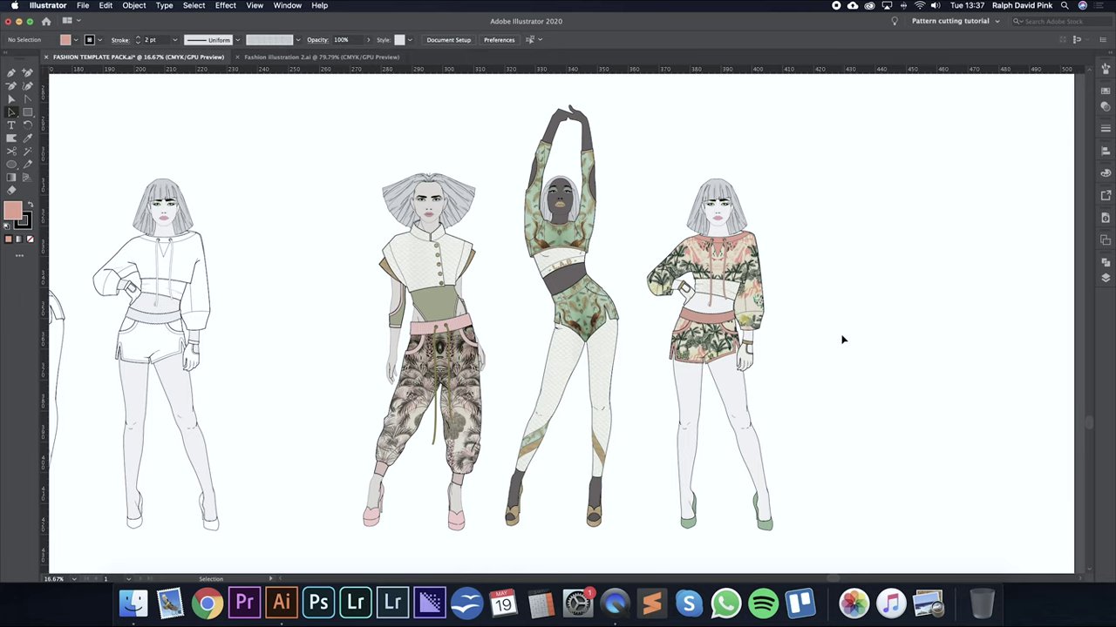
Examine the skin tones and the first face in the Faces & Hair Styles 1 section up close.
key("super+minus")
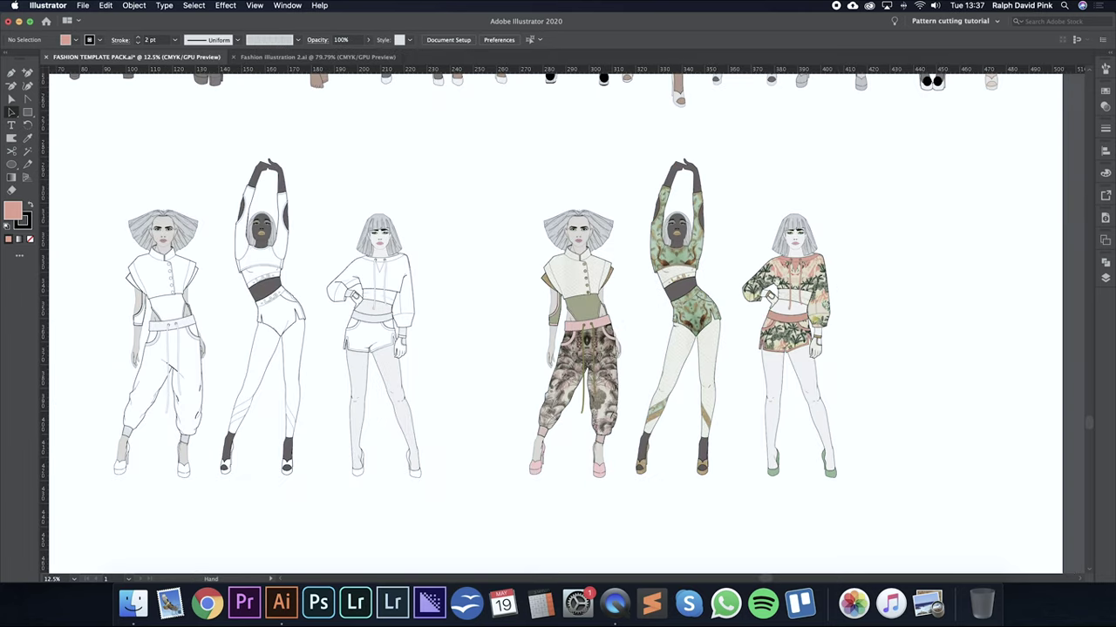
left_click_drag(419, 226, 516, 431)
left_click_drag(366, 267, 530, 432)
scroll(530, 431, "up", 10)
scroll(530, 431, "left", 5)
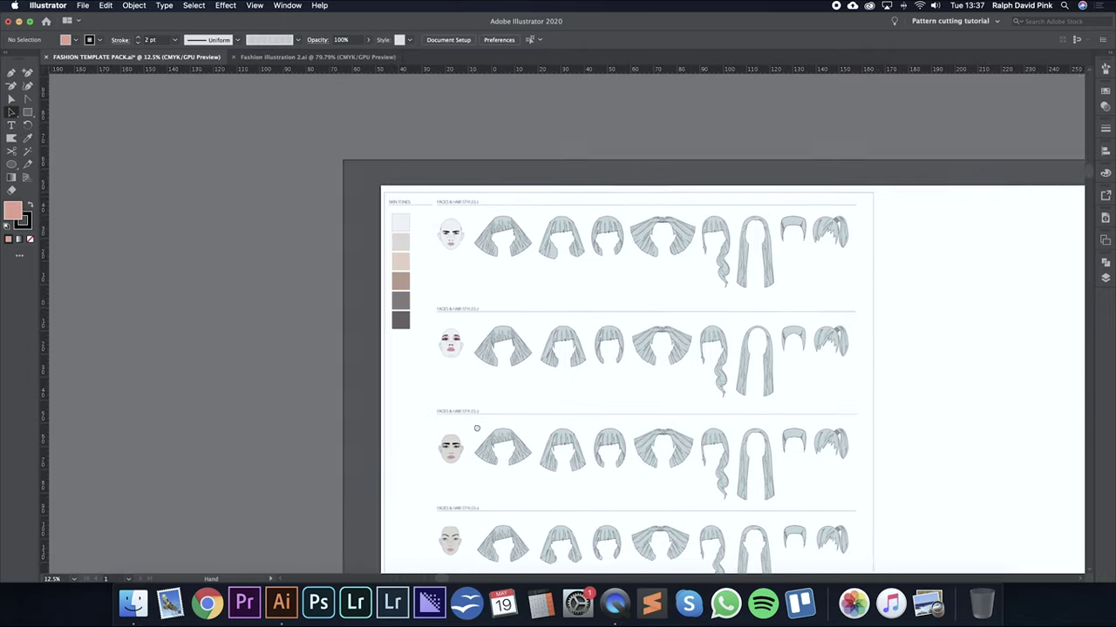
left_click(460, 261)
key("super+plus")
key("super+plus")
key("super+plus")
key("super+plus")
key("super+plus")
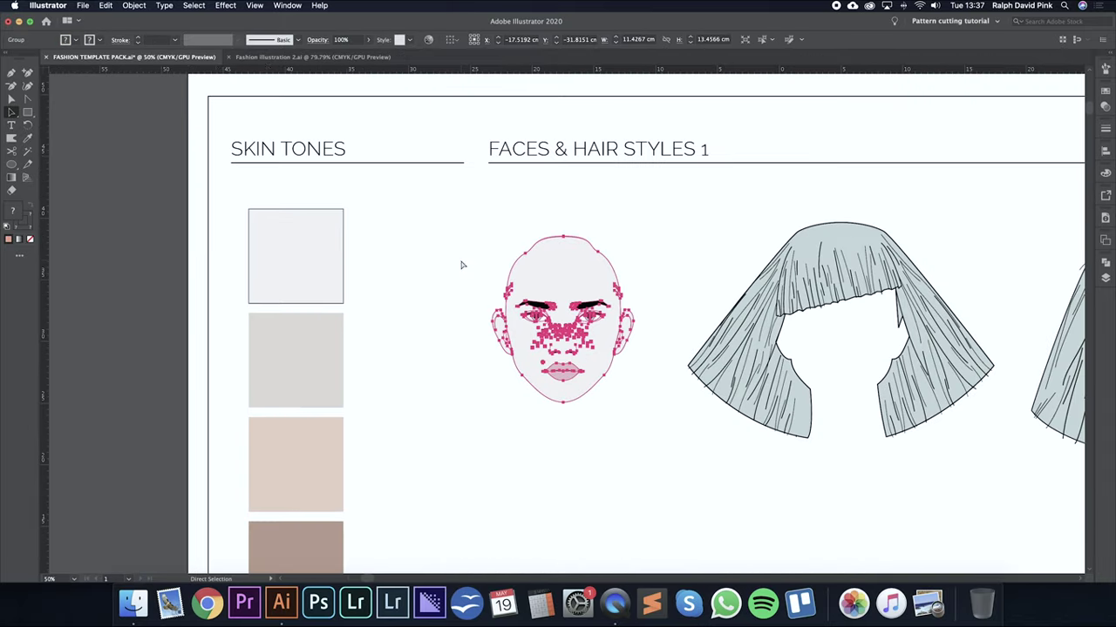
left_click_drag(604, 395, 564, 358)
left_click(564, 359)
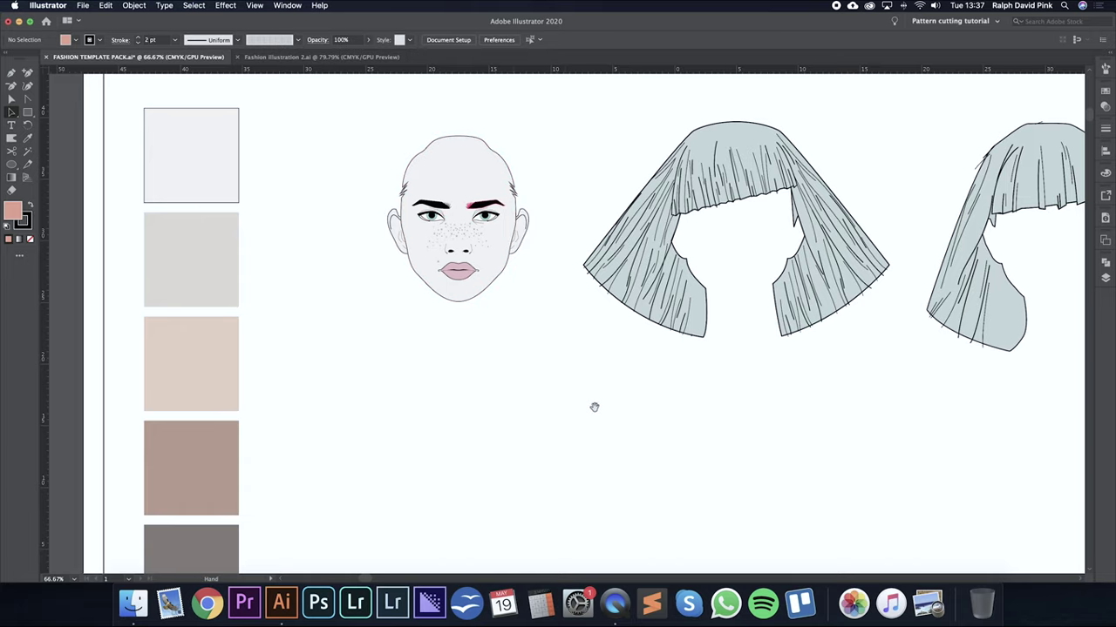
Examine the eye make-up and facial details of the face in Faces & Hair Styles 3.
scroll(593, 406, "down", 10)
scroll(543, 466, "down", 13)
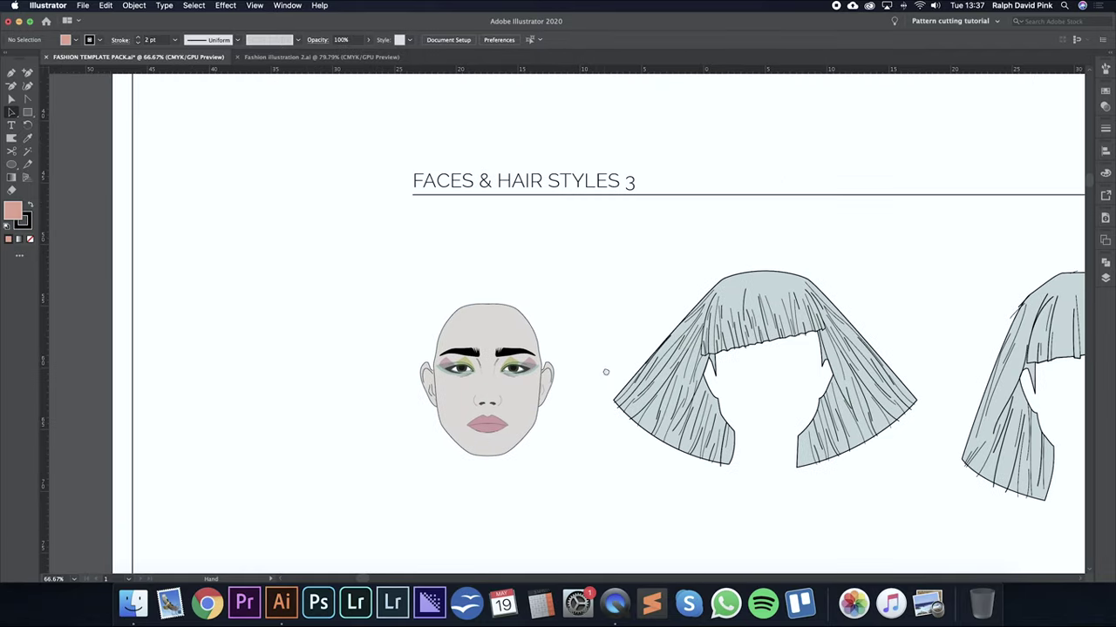
left_click(533, 265)
key("super+equal")
key("super+equal")
key("super+equal")
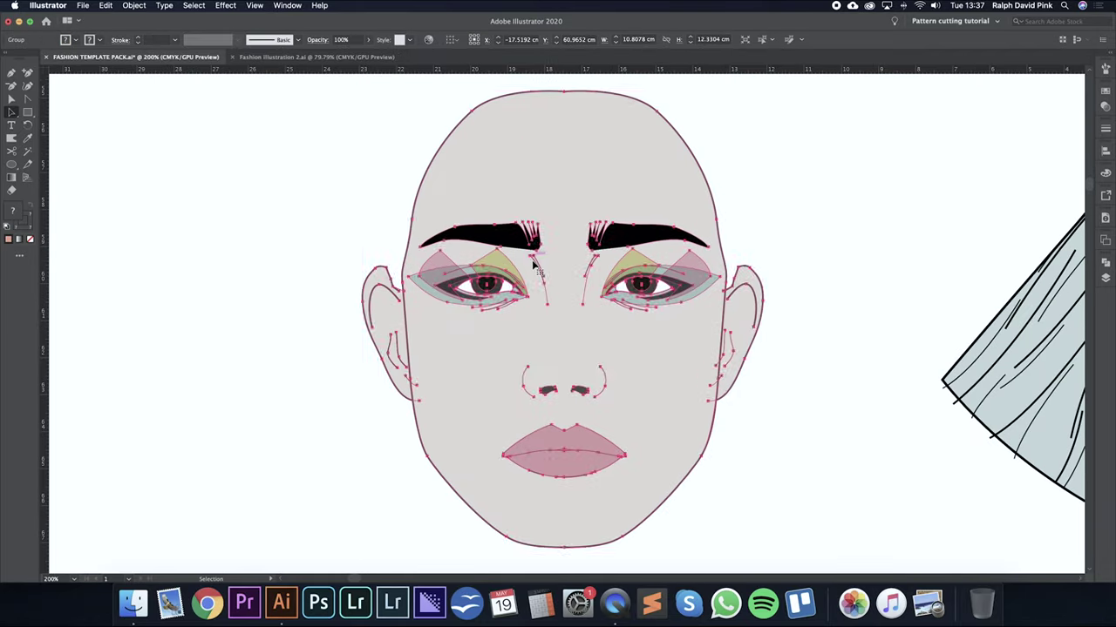
left_click(759, 227)
key("super+minus")
key("super+minus")
key("super+minus")
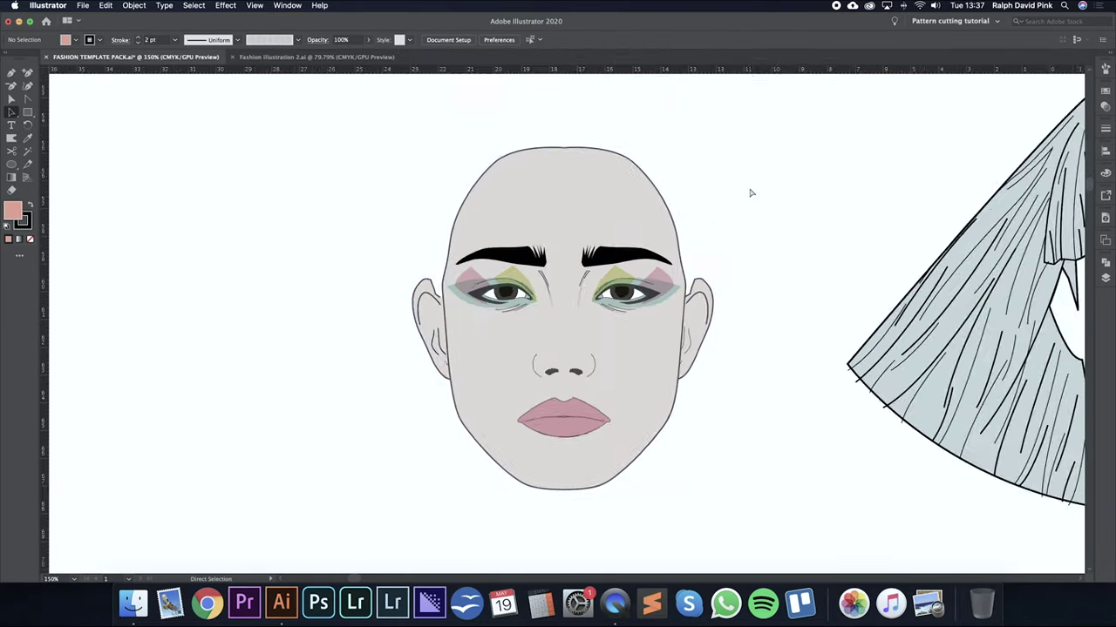
Try the first two hairstyles on the face in Faces & Hair Styles 3, undoing each placement.
key("super+minus")
left_click_drag(765, 249, 725, 217)
left_click_drag(416, 260, 278, 261)
key("a")
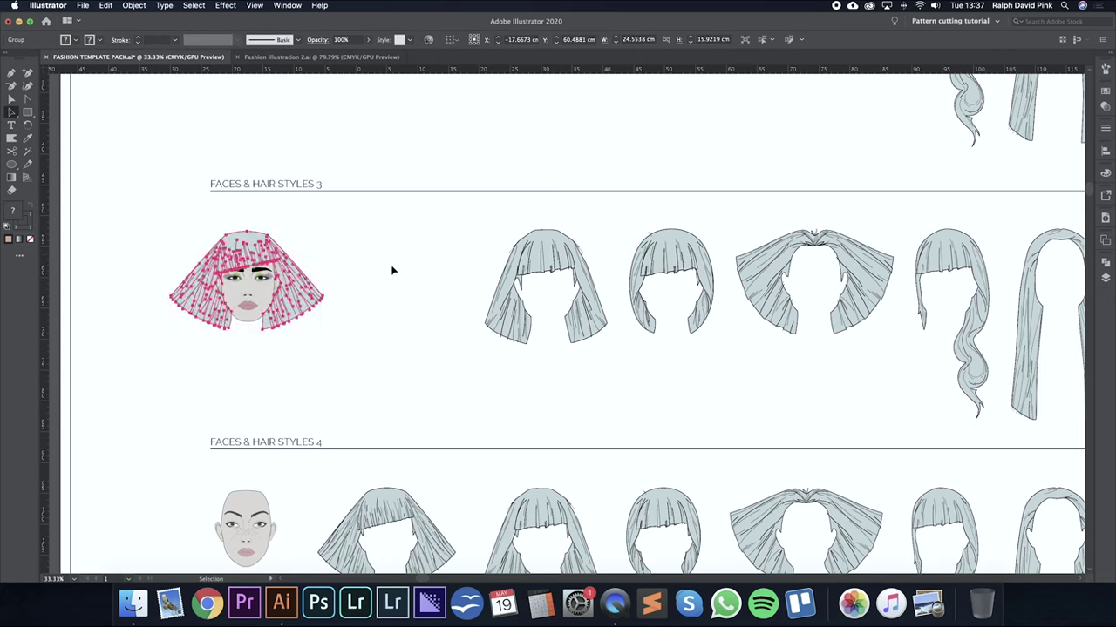
key("cmd+z")
key("v")
left_click_drag(374, 261, 239, 258)
key("cmd+z")
left_click_drag(577, 270, 254, 267)
key("cmd+z")
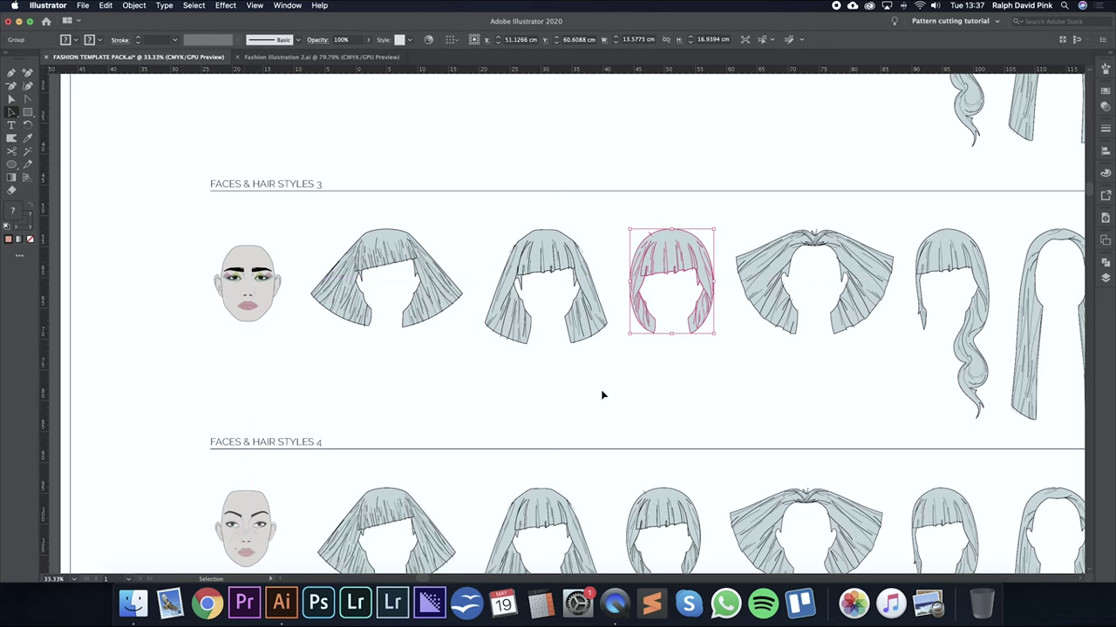
left_click(602, 394)
Review the row of headless body templates, followed by the face and hairstyle sets above it.
key("cmd+minus")
scroll(600, 393, "down", 10)
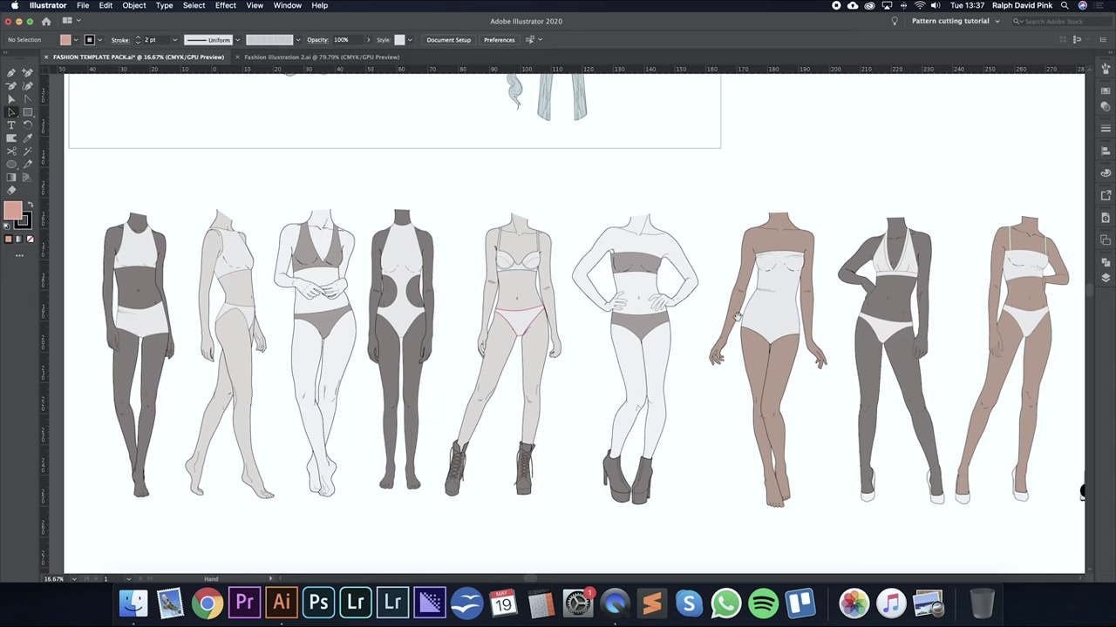
scroll(486, 305, "right", 15)
scroll(500, 306, "right", 3)
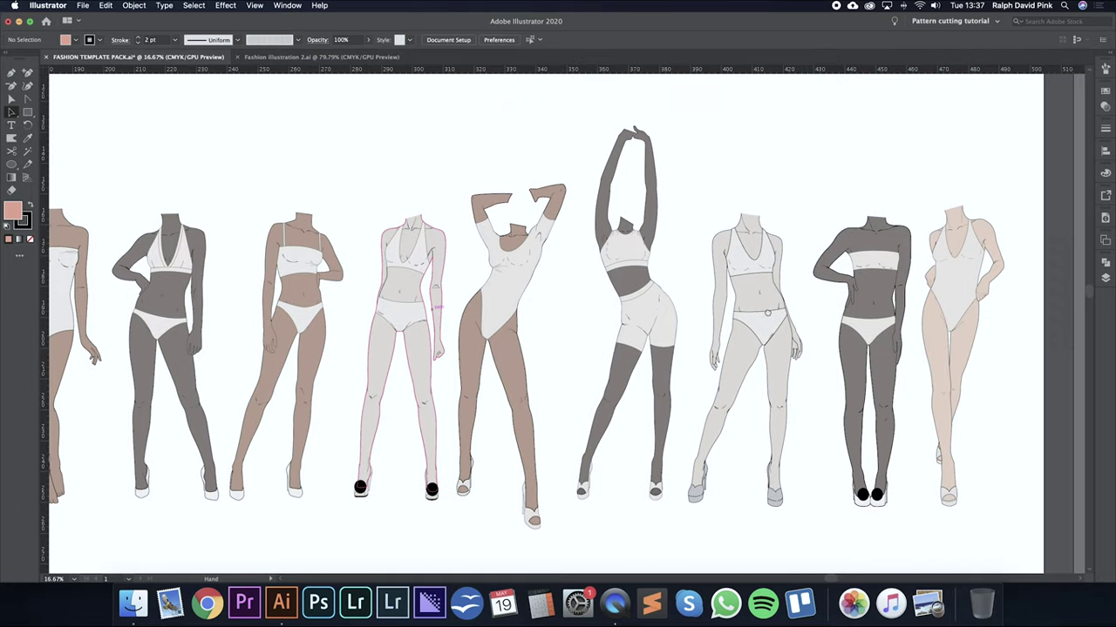
scroll(509, 319, "left", 5)
scroll(540, 314, "left", 5)
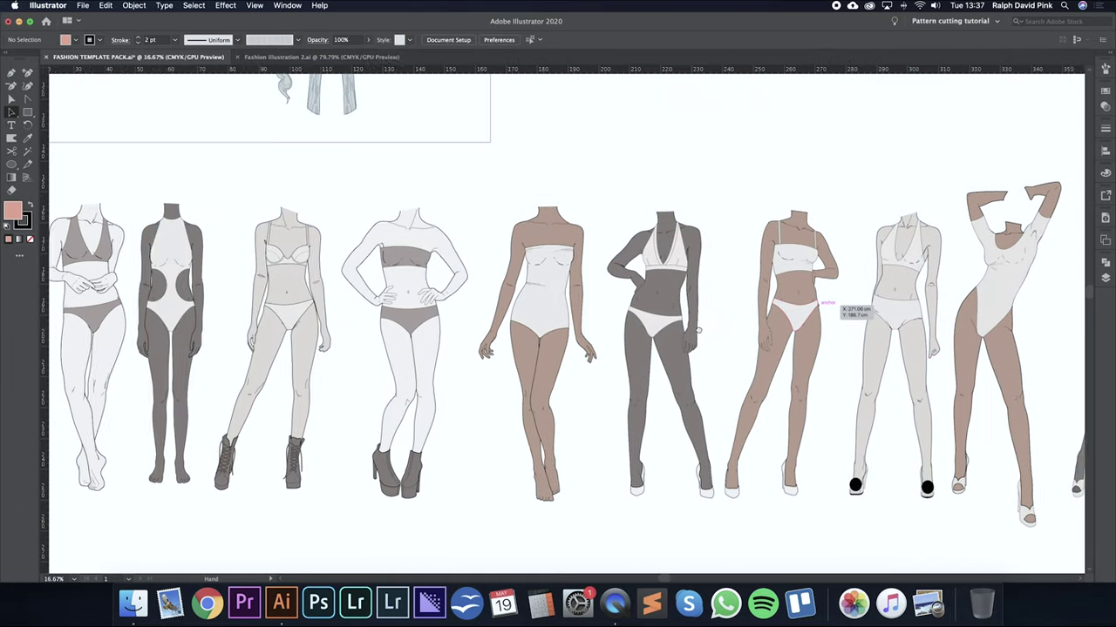
scroll(610, 323, "up", 10)
scroll(534, 358, "down", 1)
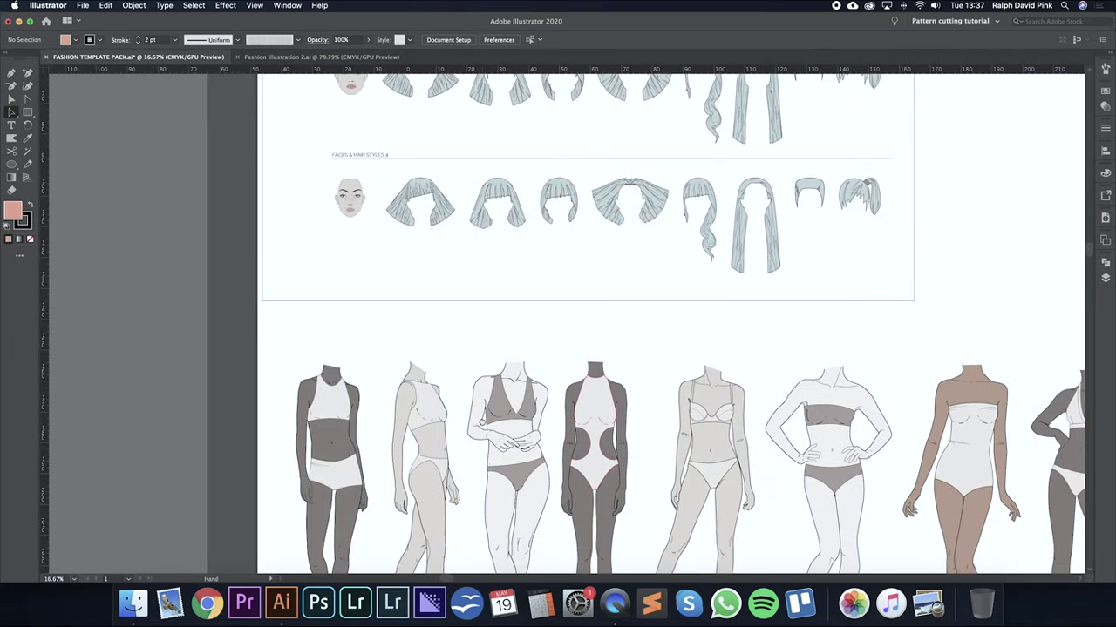
scroll(563, 282, "up", 8)
scroll(595, 485, "up", 3)
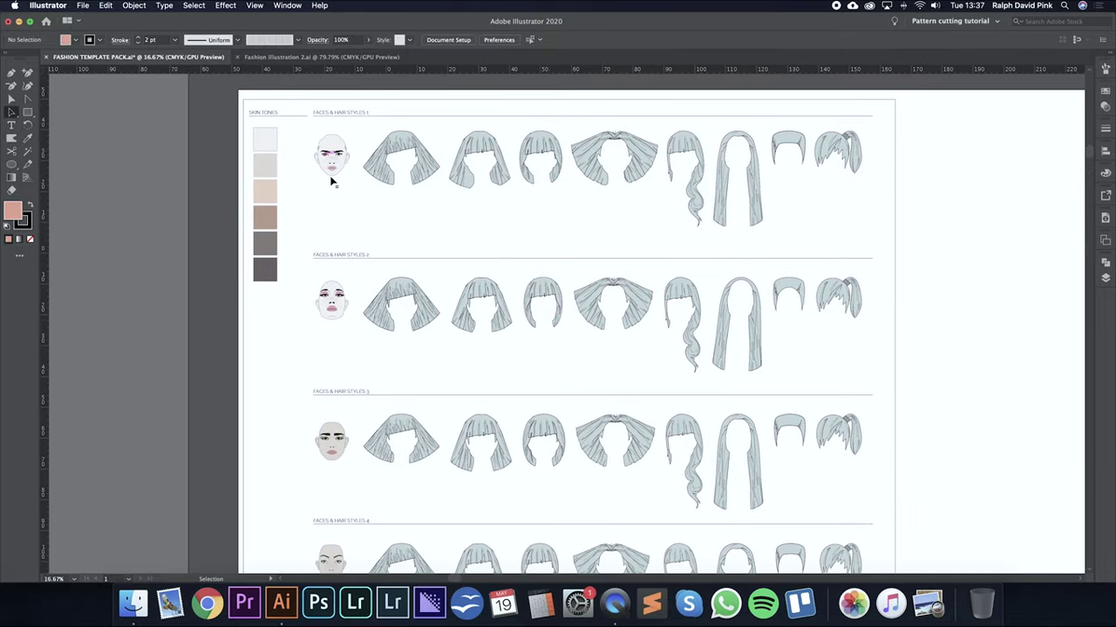
Look over the body poses and the line-drawn outfit figures with their swatches below them.
scroll(616, 299, "down", 10)
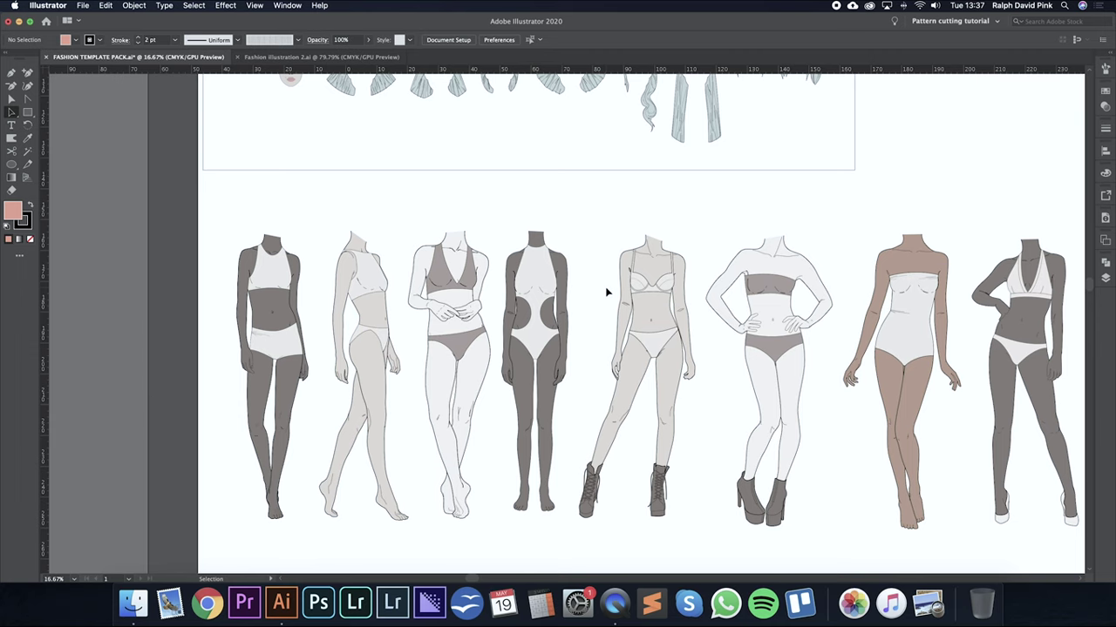
scroll(605, 291, "down", 1)
scroll(604, 292, "right", 1)
scroll(616, 228, "down", 4)
scroll(616, 228, "right", 1)
left_click_drag(616, 228, 511, 311)
key("super+minus")
scroll(511, 311, "down", 1)
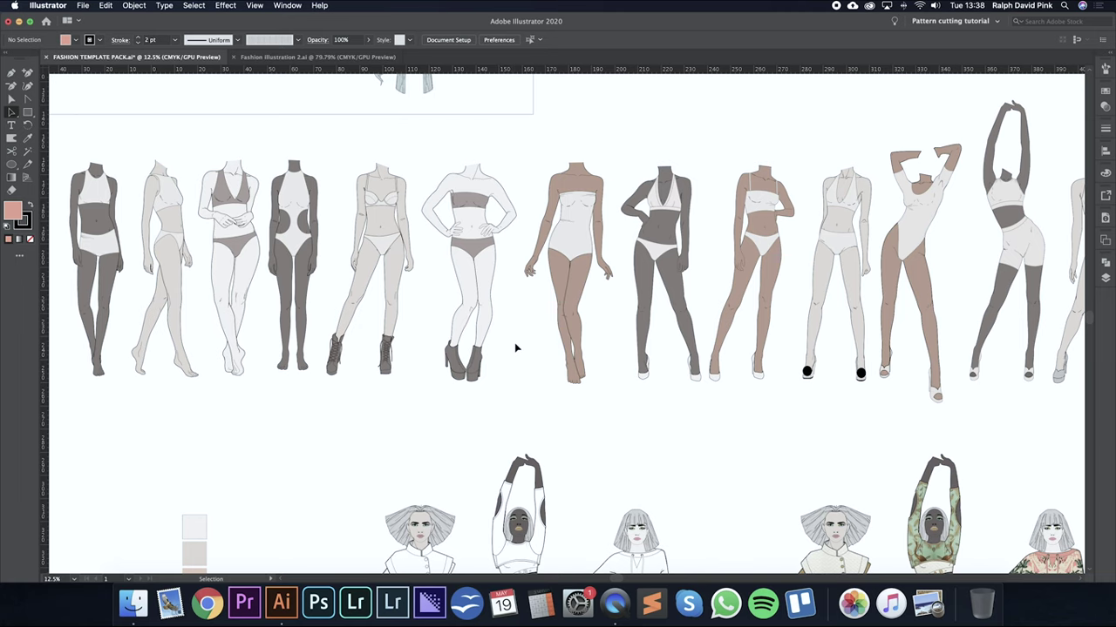
scroll(515, 348, "down", 5)
scroll(515, 348, "left", 1)
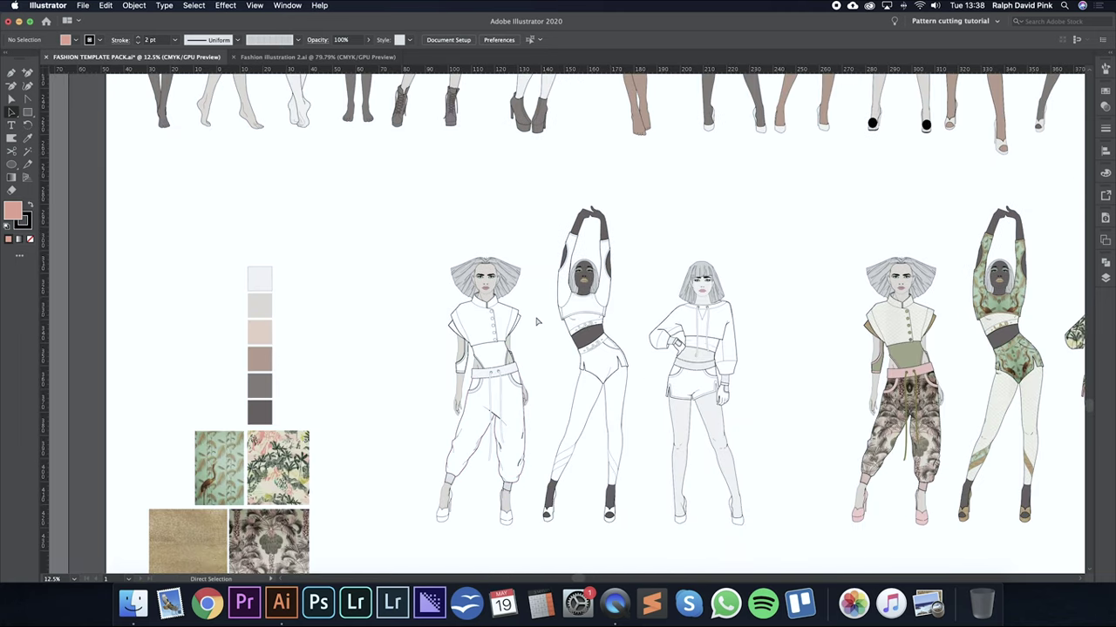
scroll(536, 322, "up", 1)
scroll(531, 279, "down", 2)
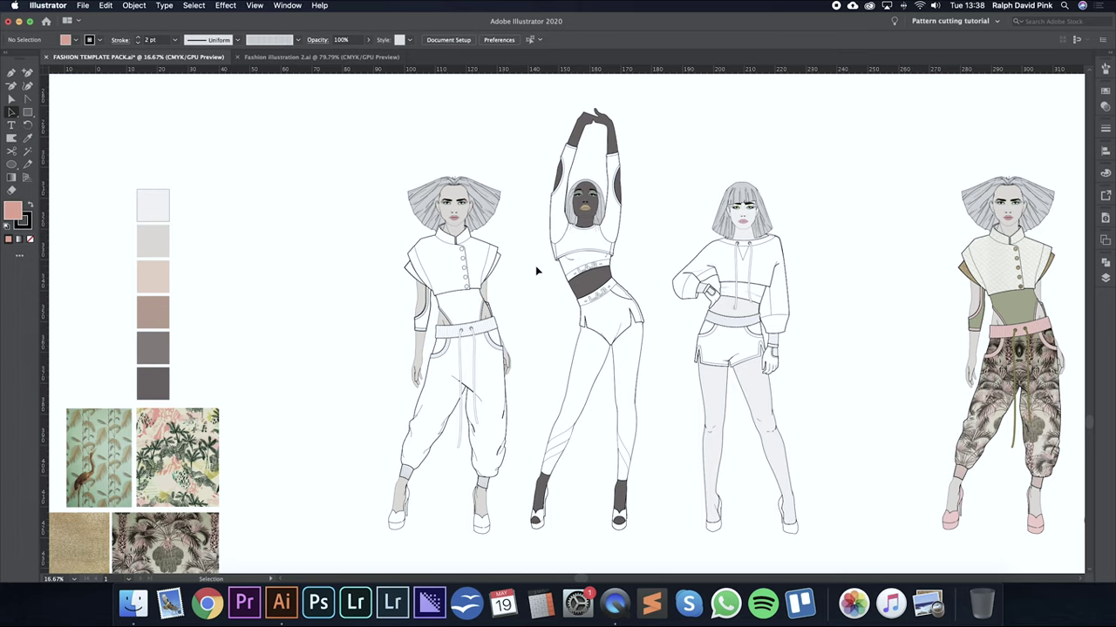
Examine the garment details of the three uncoloured line-drawn outfit figures.
scroll(530, 270, "right", 2)
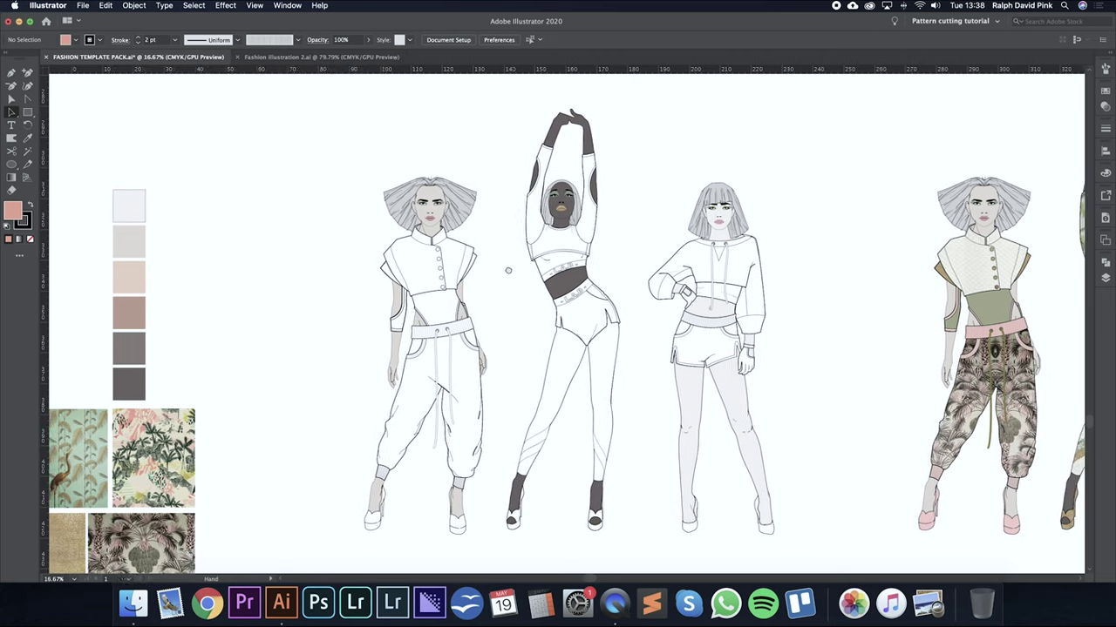
key("super+equal")
key("super+equal")
left_click_drag(456, 289, 579, 354)
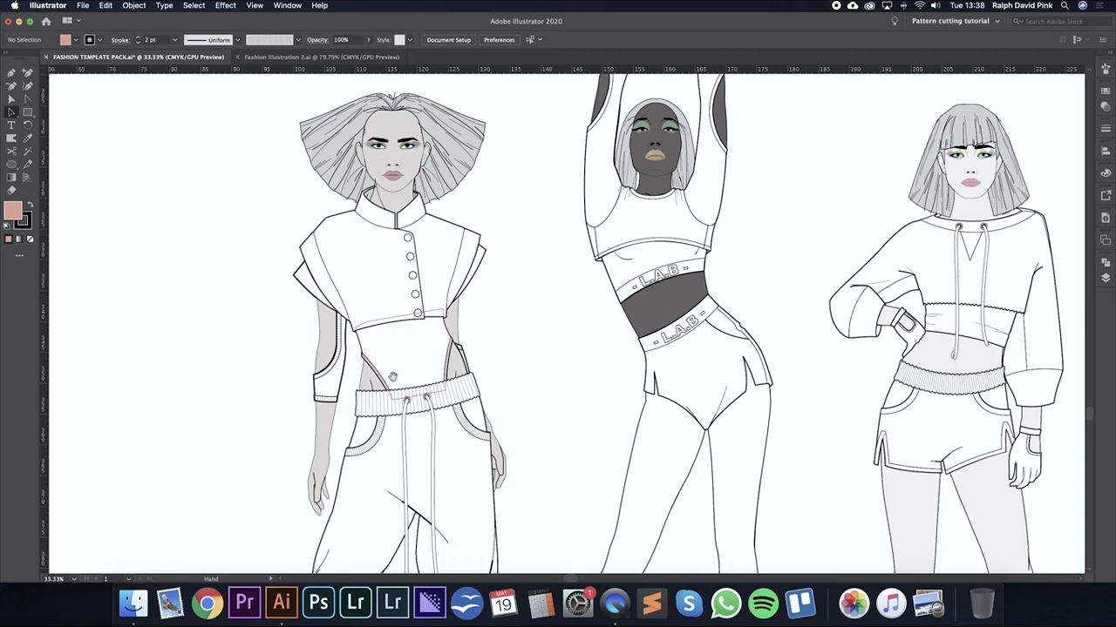
scroll(348, 292, "down", 4)
scroll(348, 292, "left", 1)
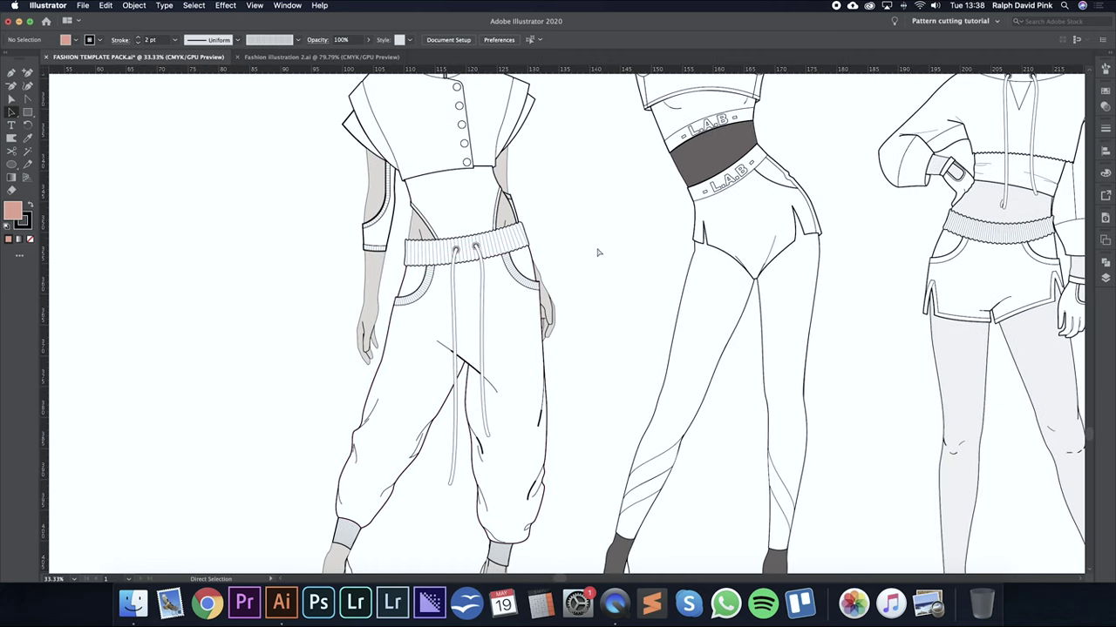
key("super+minus")
left_click_drag(601, 251, 496, 318)
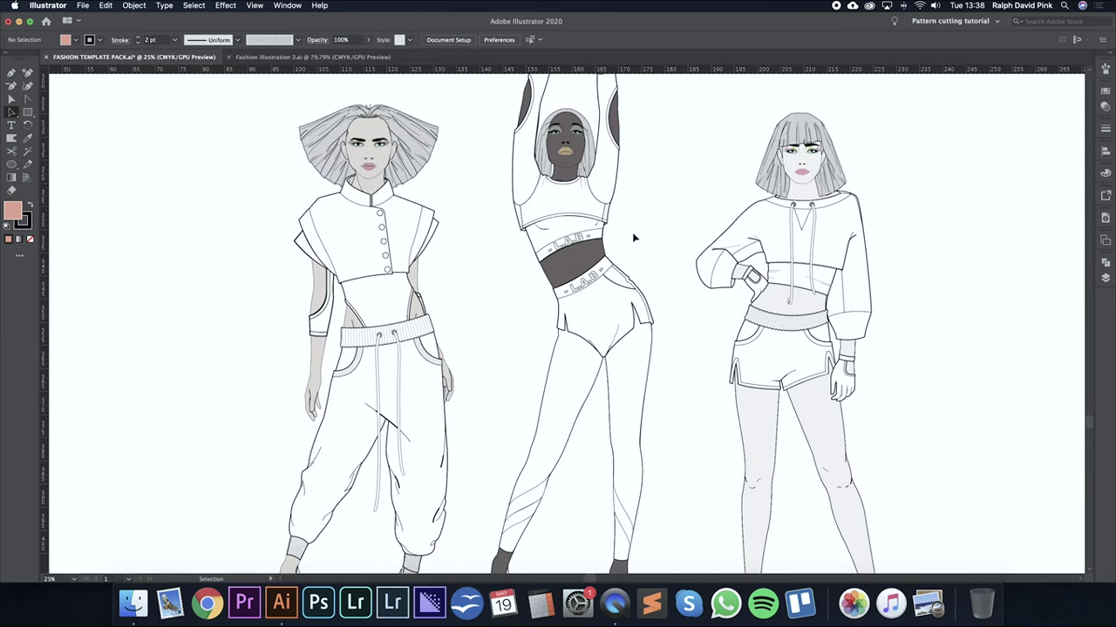
key("super+minus")
scroll(622, 238, "right", 2)
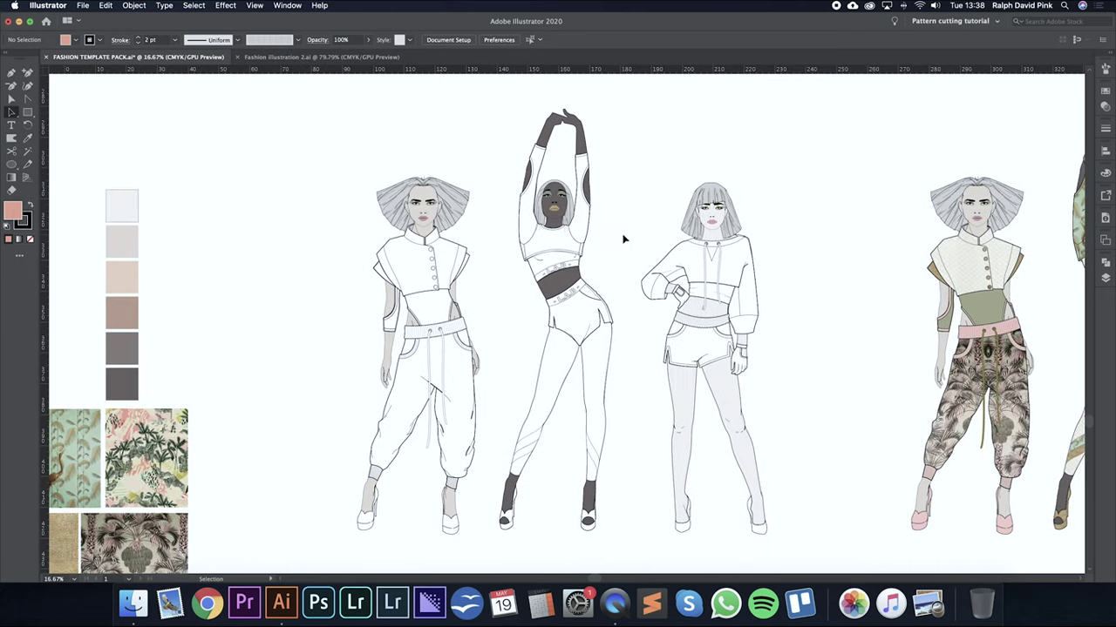
Examine the patterns and colours on the three finished outfit figures beside the uncoloured versions.
scroll(806, 274, "right", 10)
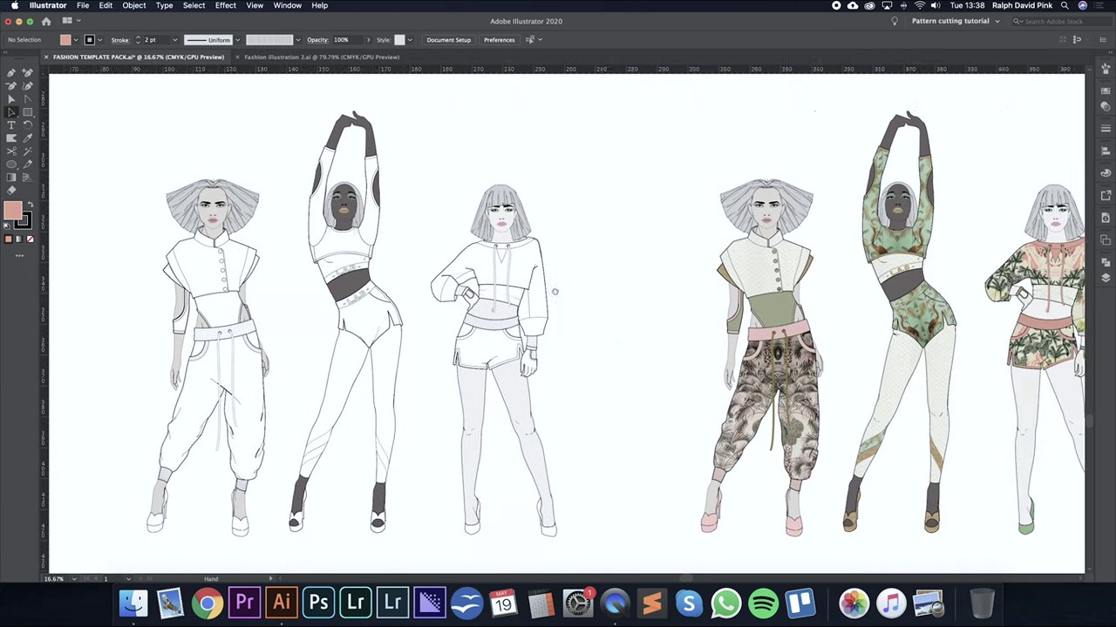
scroll(682, 297, "right", 2)
key("super+equal")
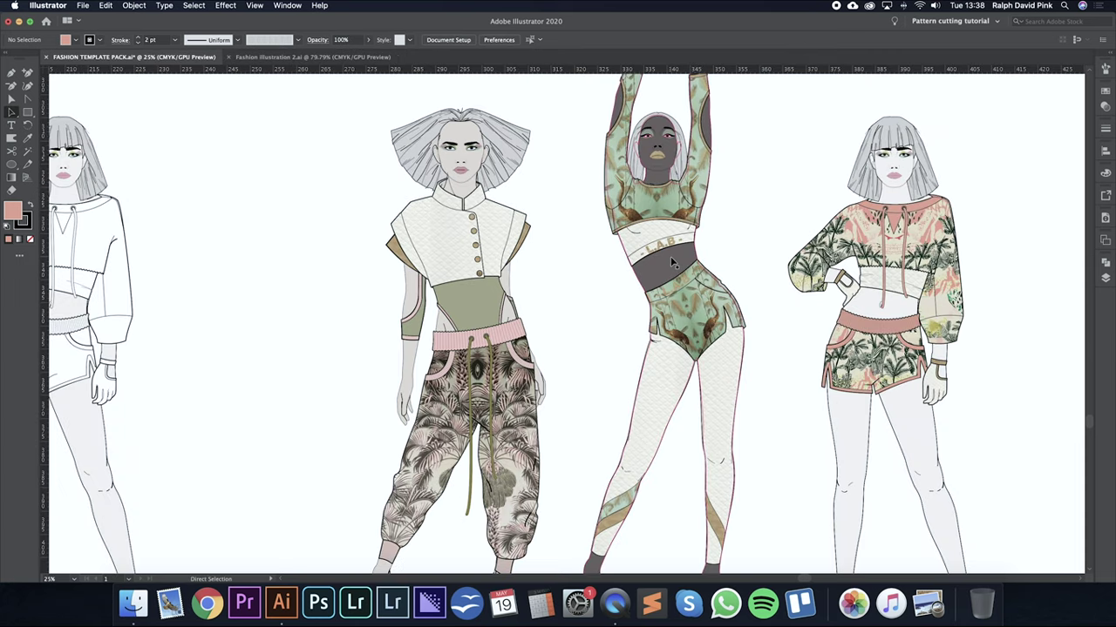
left_click_drag(750, 323, 693, 260)
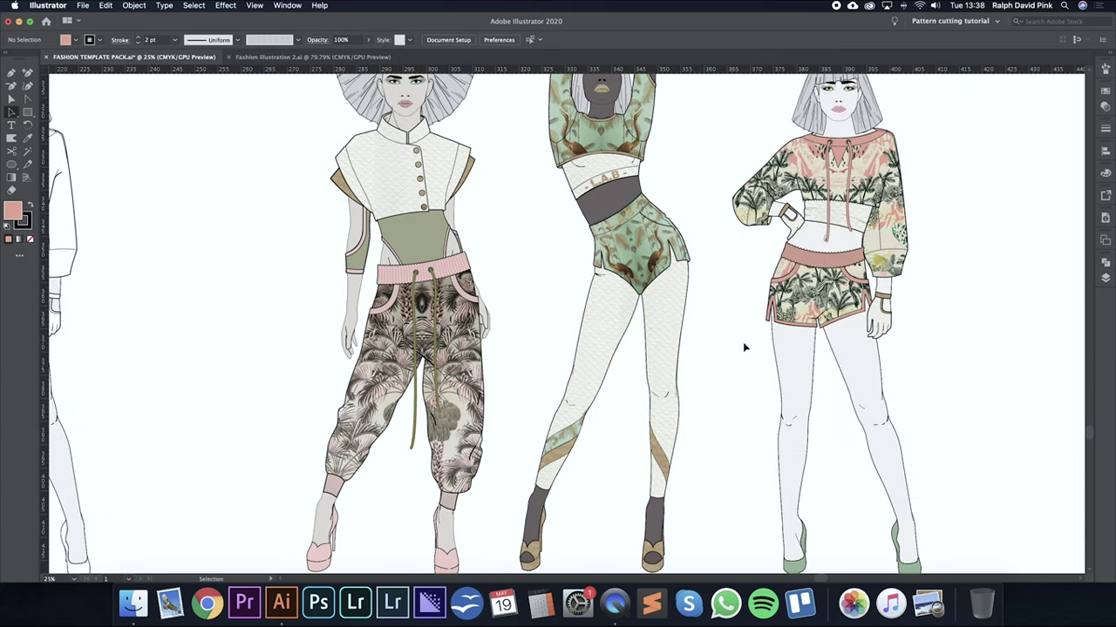
scroll(742, 341, "up", 5)
key("super+minus")
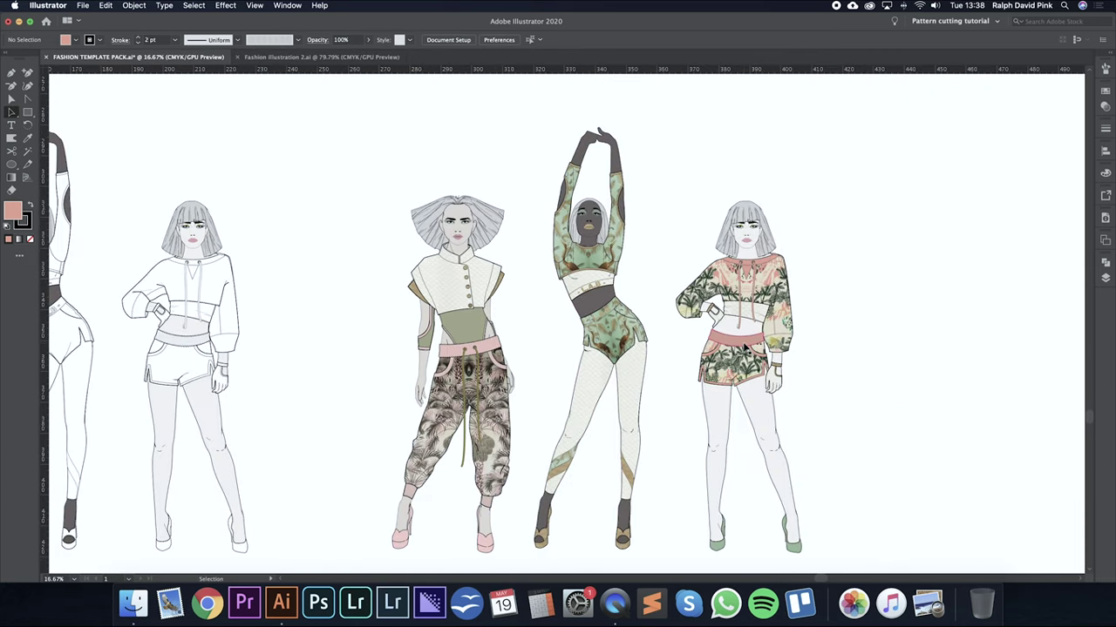
scroll(904, 235, "down", 2)
scroll(903, 235, "left", 1)
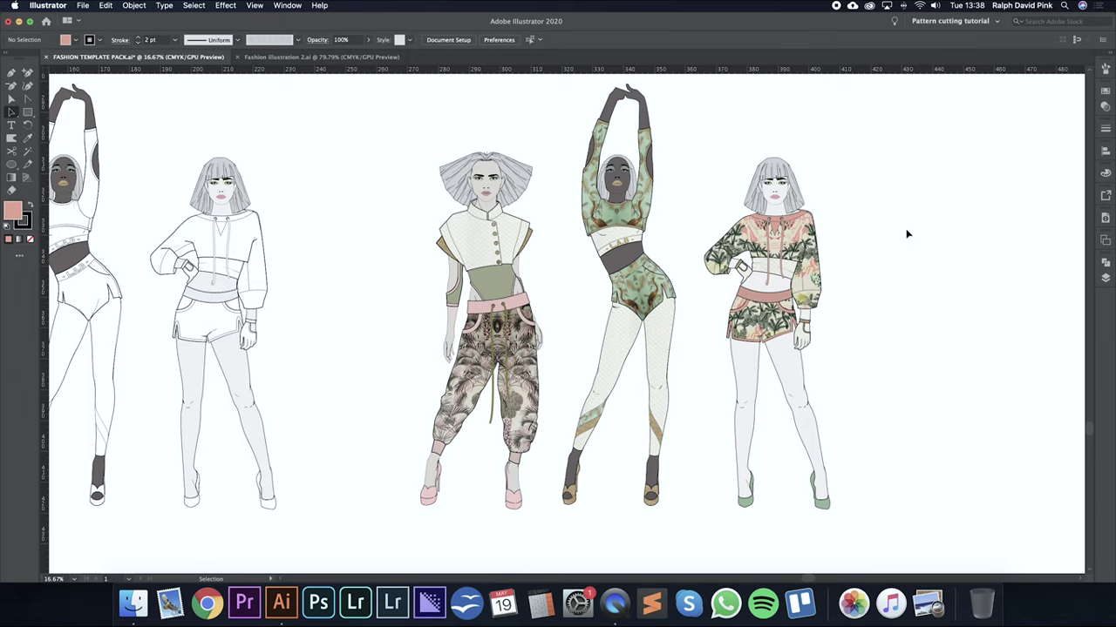
scroll(876, 251, "left", 2)
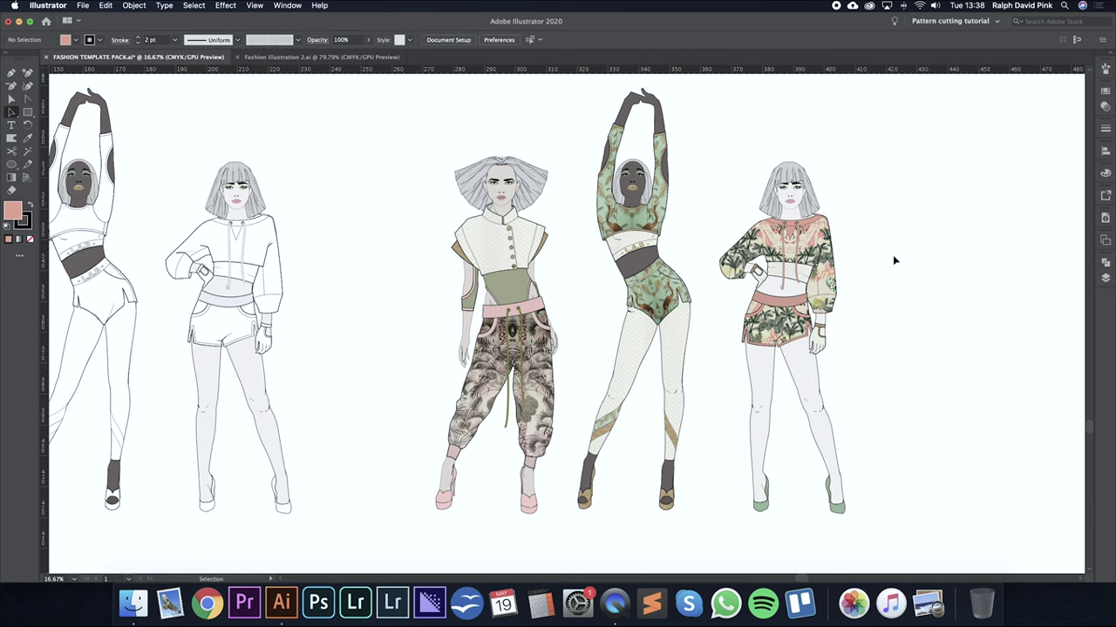
key("space")
left_click_drag(373, 288, 501, 307)
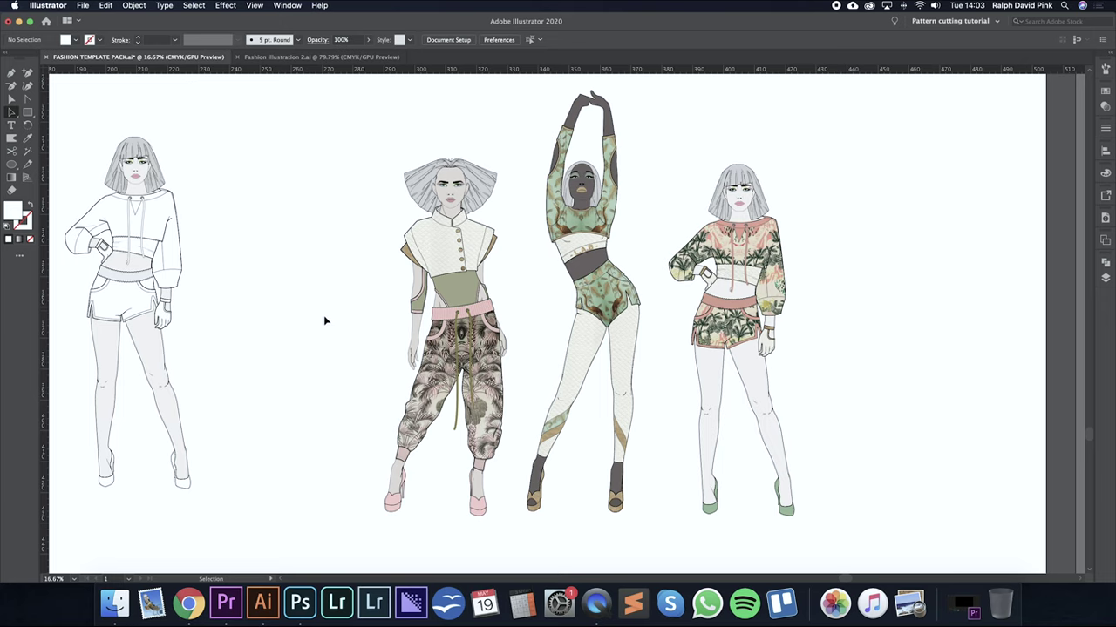
Examine the fabric prints, textures and colour swatches next to the uncoloured outfit figures.
left_click_drag(262, 284, 623, 278)
left_click_drag(312, 309, 549, 348)
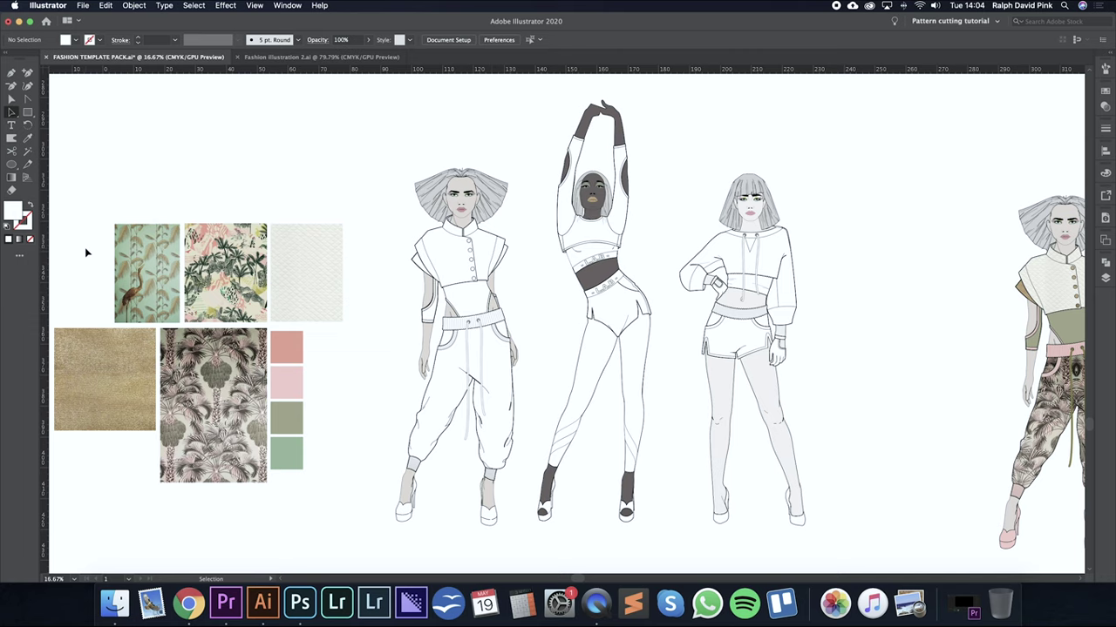
key("super+equal")
left_click_drag(96, 234, 459, 240)
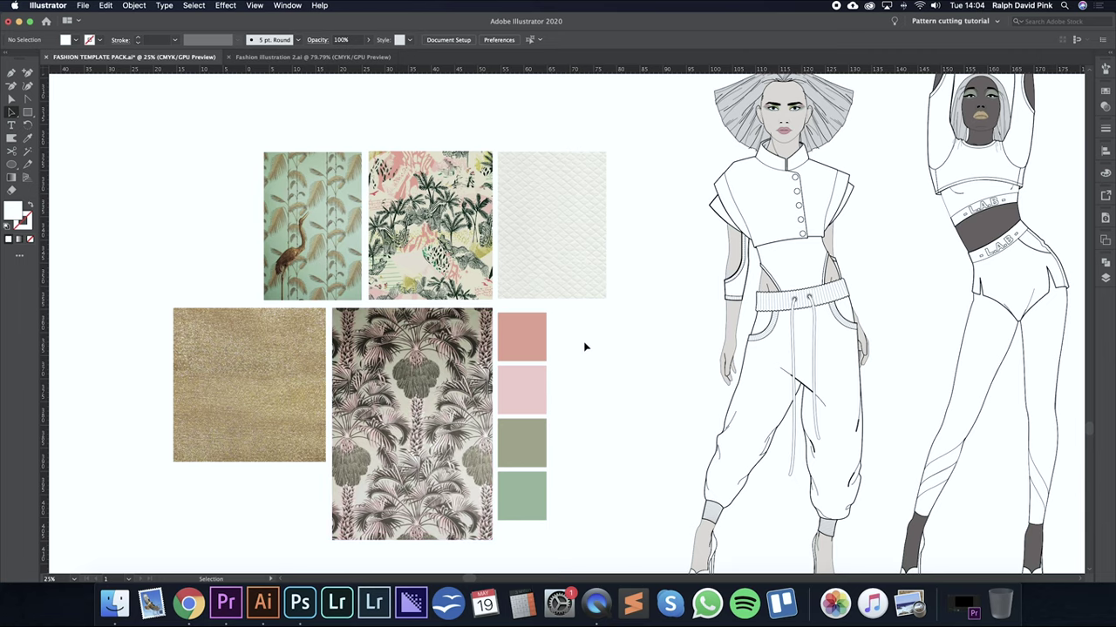
key("super+minus")
scroll(585, 347, "right", 1)
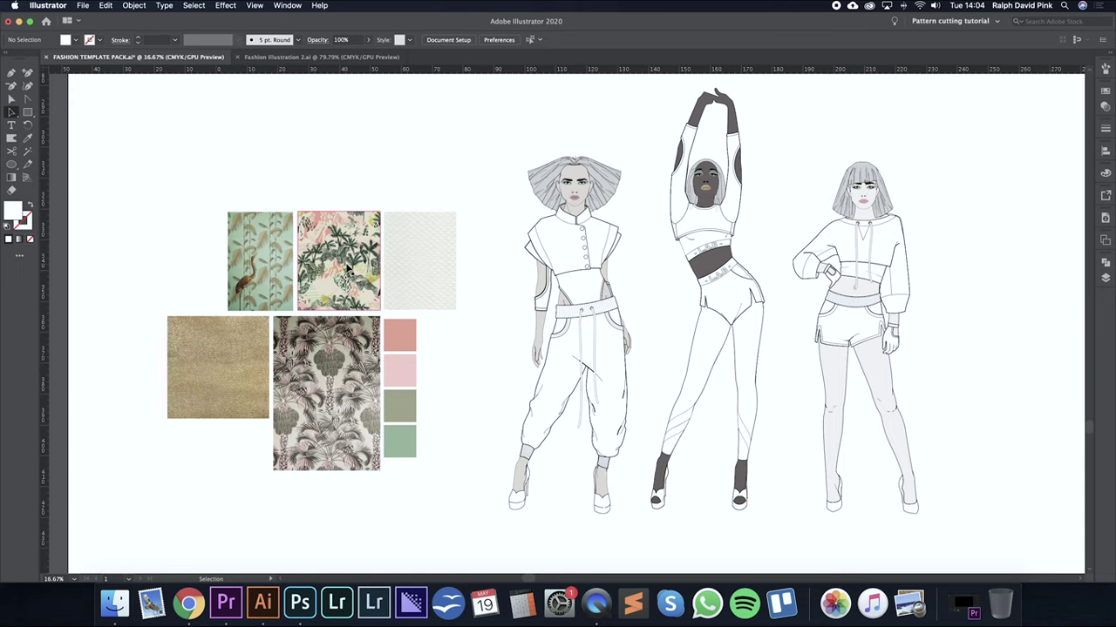
scroll(379, 272, "right", 5)
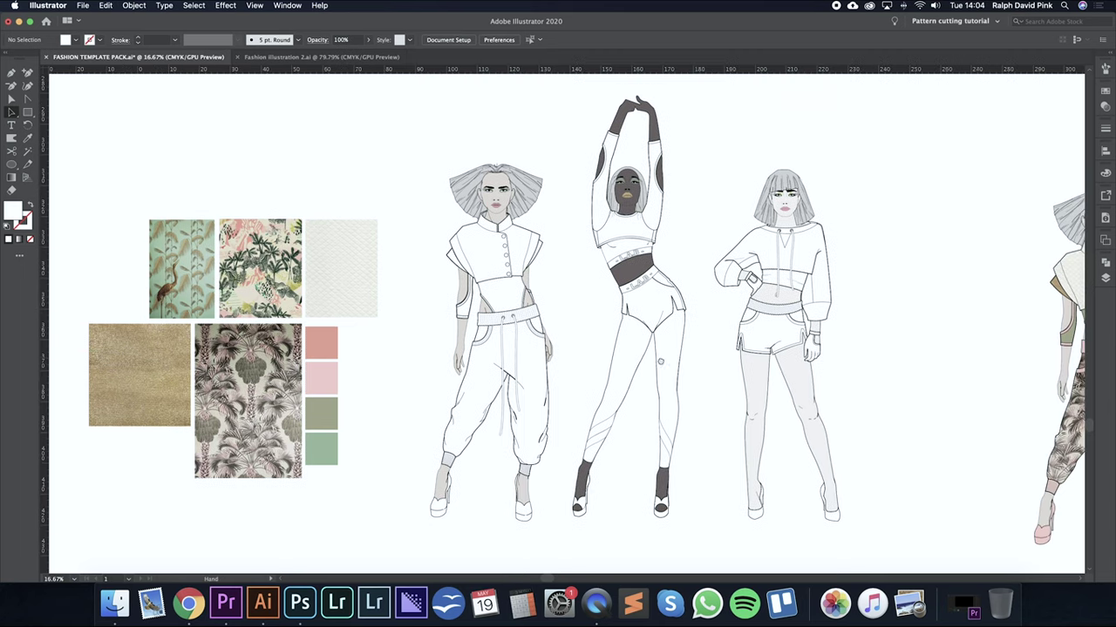
scroll(590, 377, "left", 5)
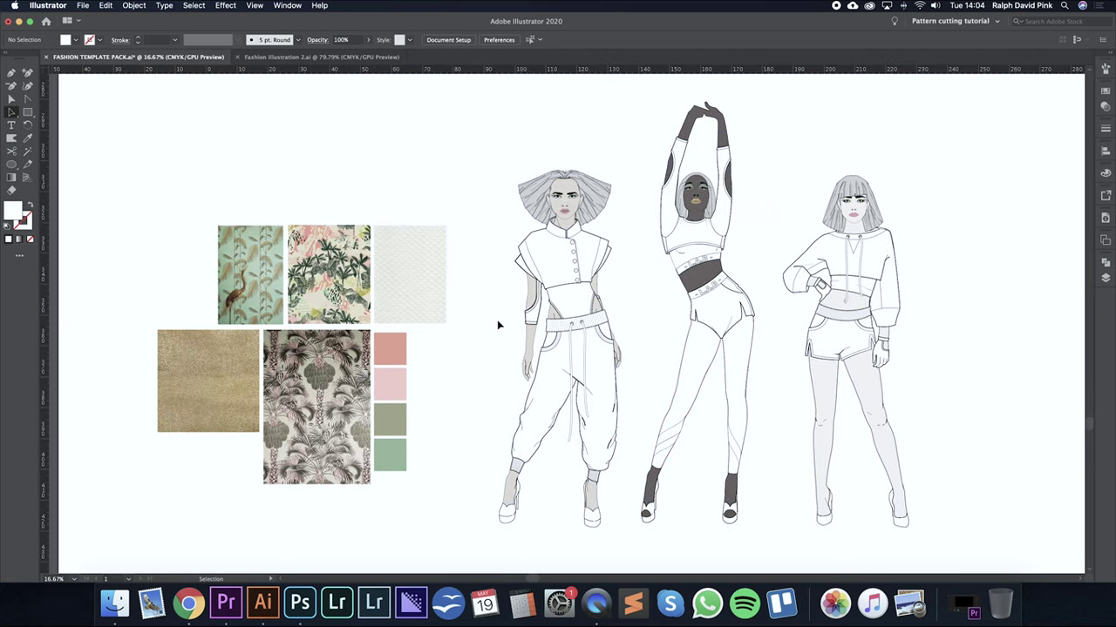
Try laying the pink palm-tree print over the first figure's cropped jacket, and undo the move.
key("space")
left_click_drag(849, 349, 794, 356)
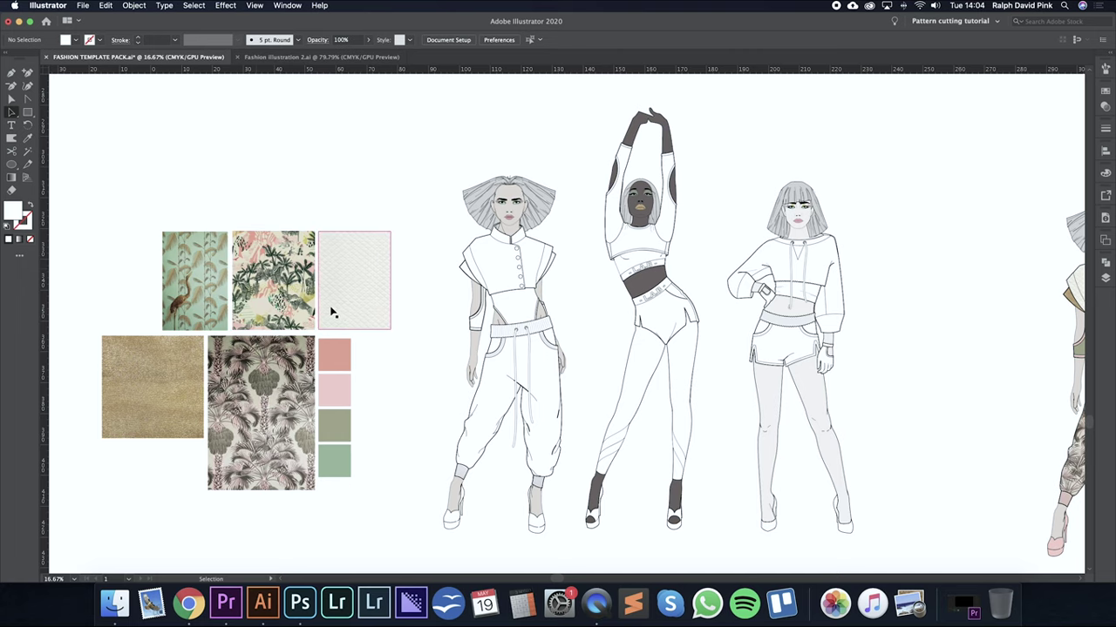
left_click_drag(919, 282, 664, 298)
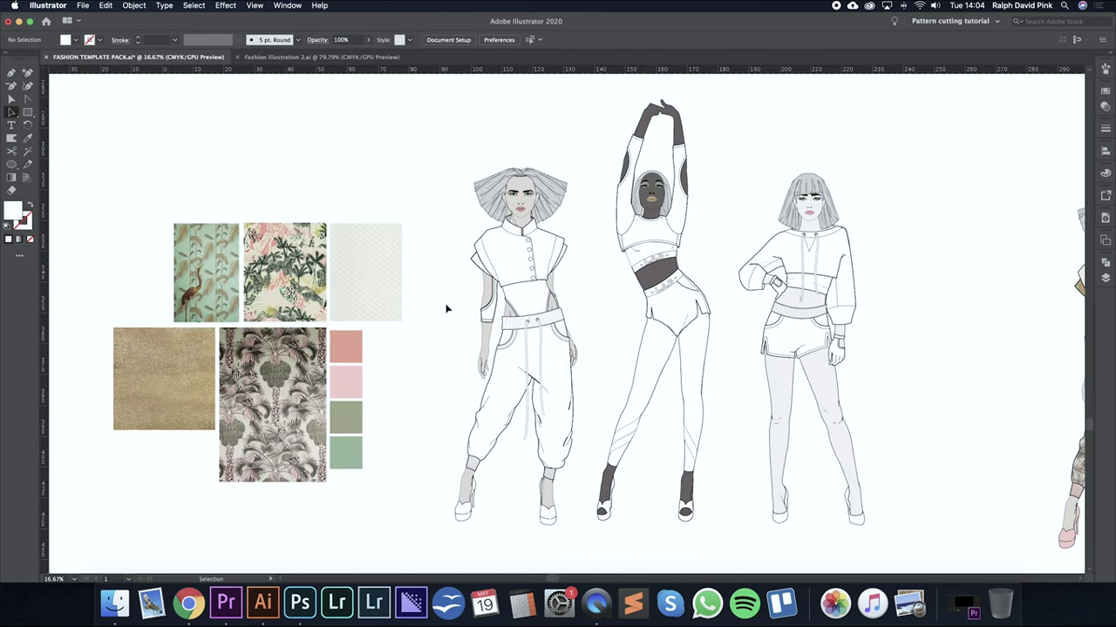
key("super+equal")
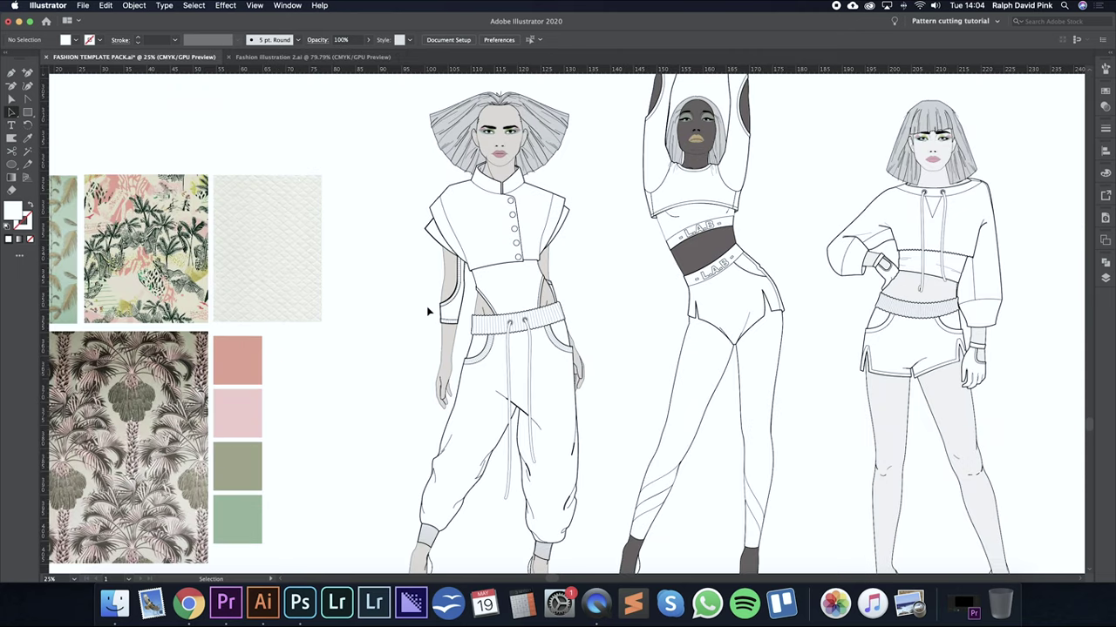
left_click_drag(428, 311, 687, 286)
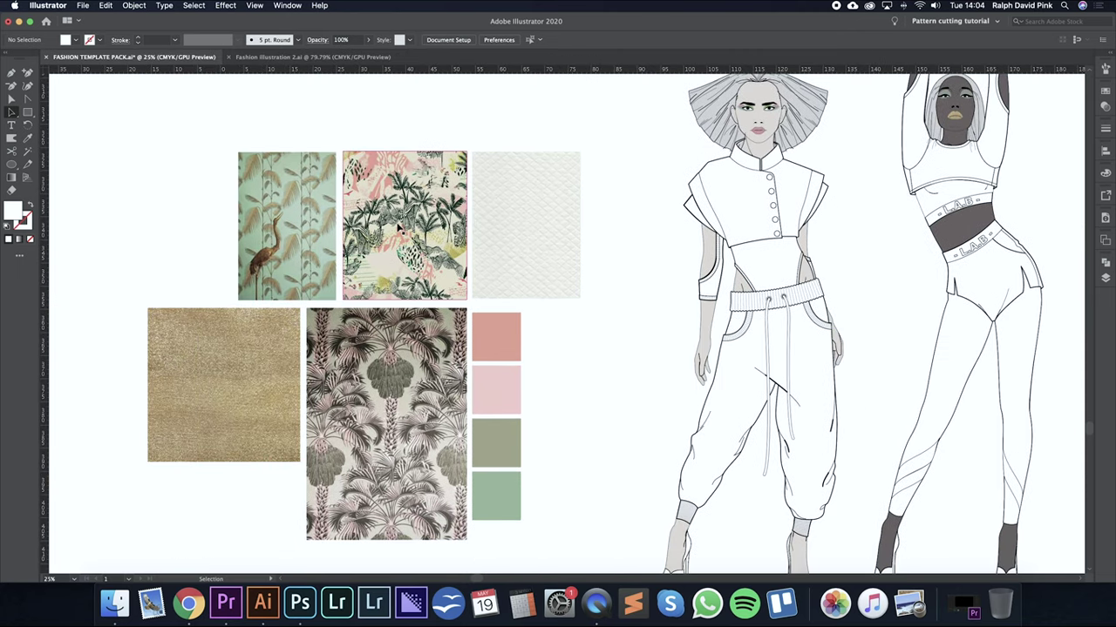
left_click_drag(493, 239, 753, 211)
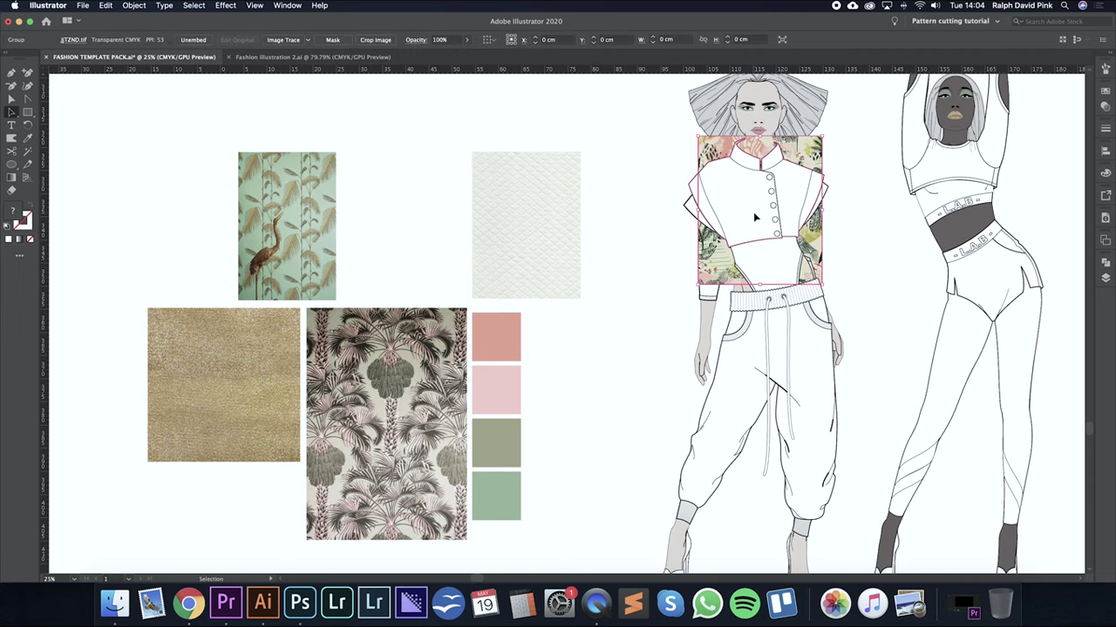
key("super+z")
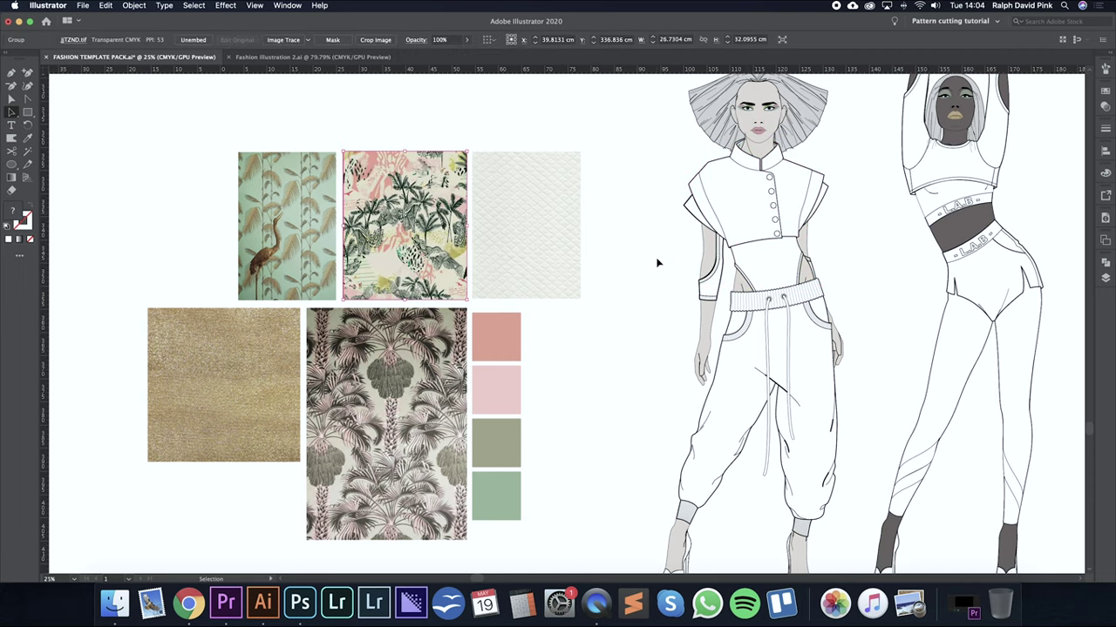
left_click(657, 259)
key("super+minus")
left_click_drag(656, 258, 595, 250)
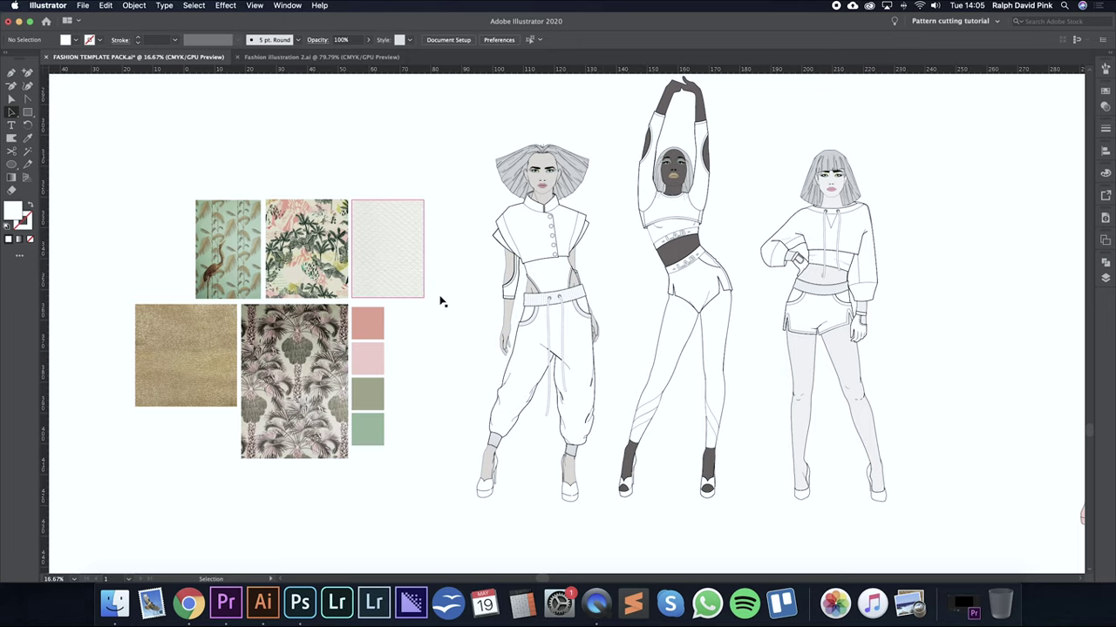
left_click_drag(620, 286, 606, 293)
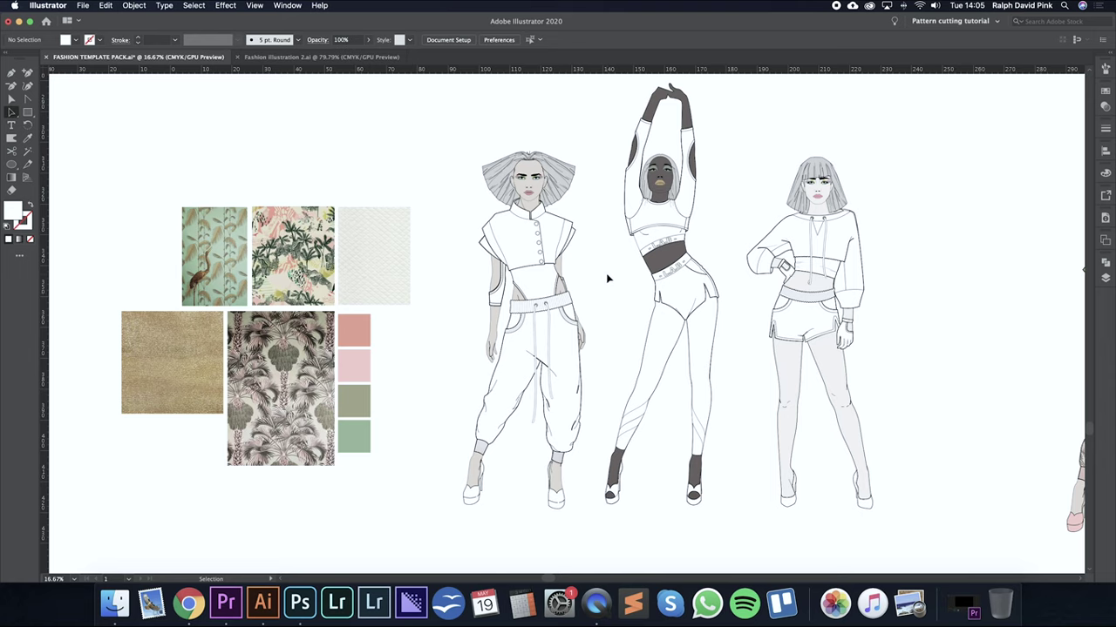
left_click_drag(606, 278, 576, 285)
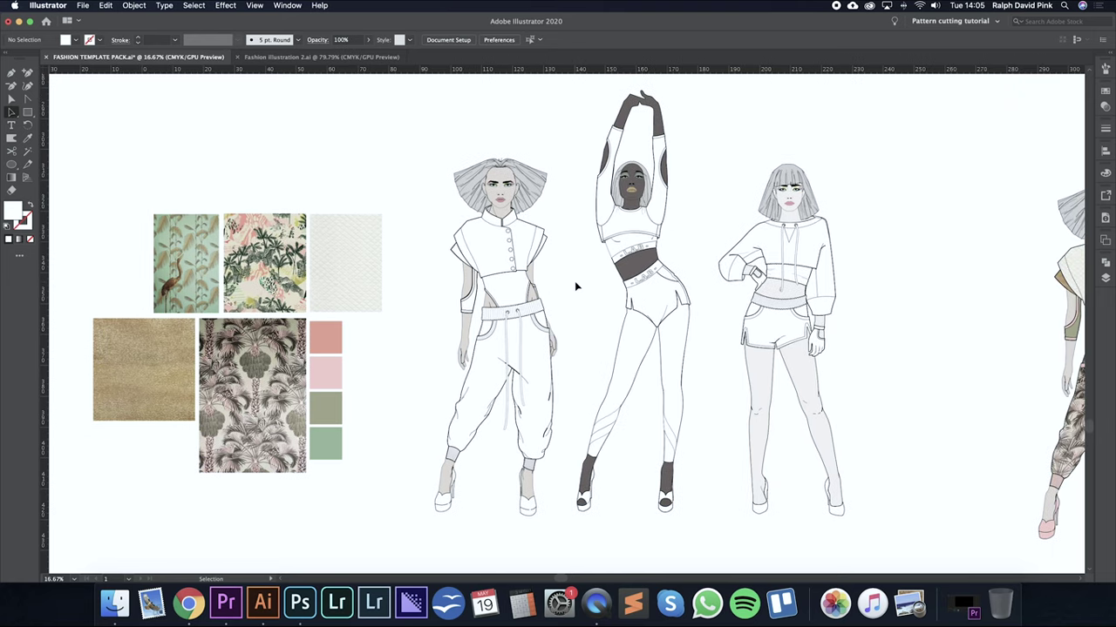
Try to fill the first figure's cropped jacket by sampling the white quilted fabric image with the Eyedropper.
left_click(10, 100)
left_click(484, 249)
key("super+equal")
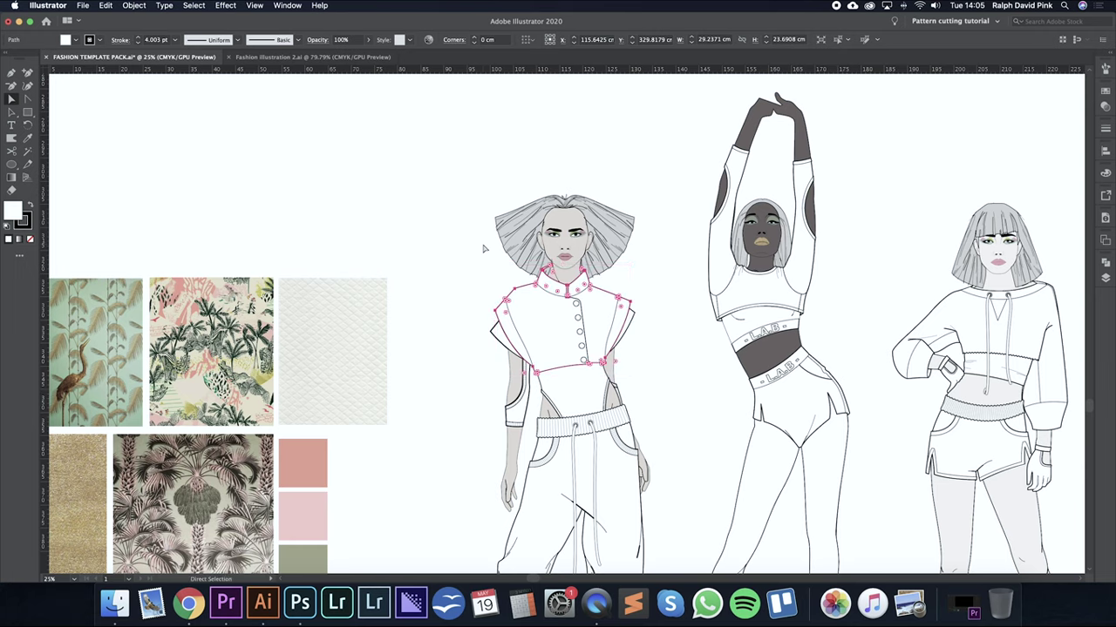
left_click_drag(508, 333, 575, 284)
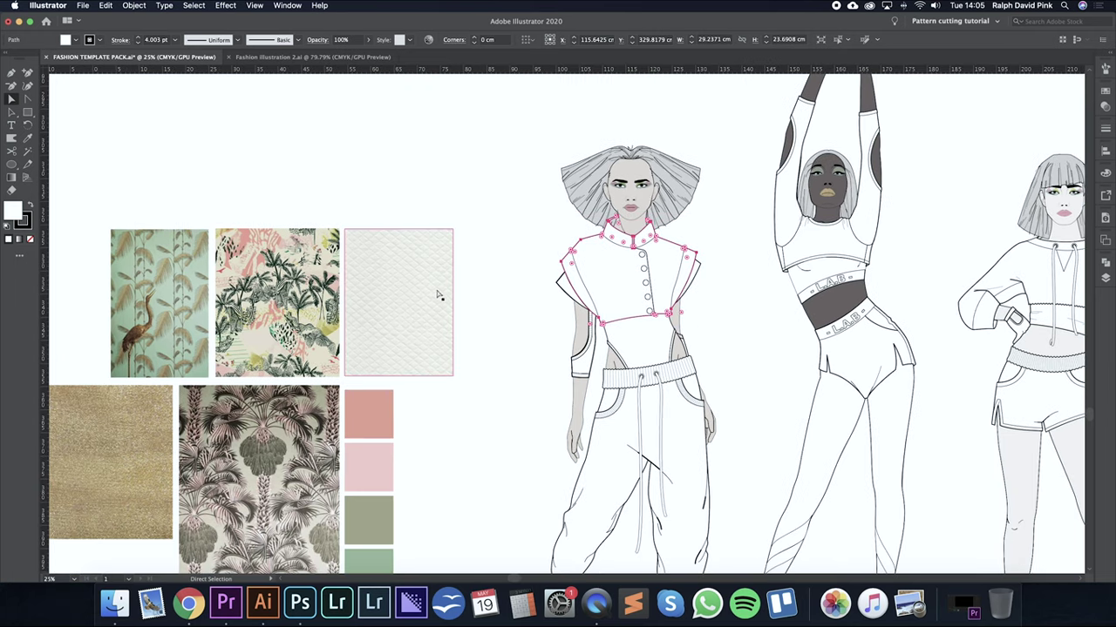
left_click(484, 256)
left_click(618, 265)
key("i")
left_click(368, 238)
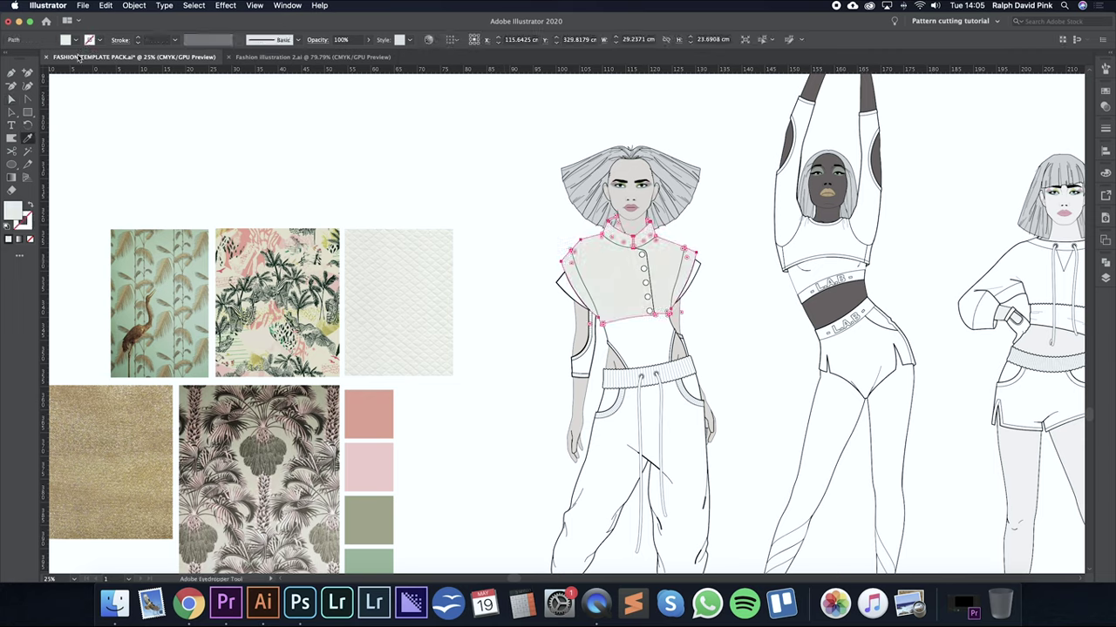
key("a")
left_click(281, 137)
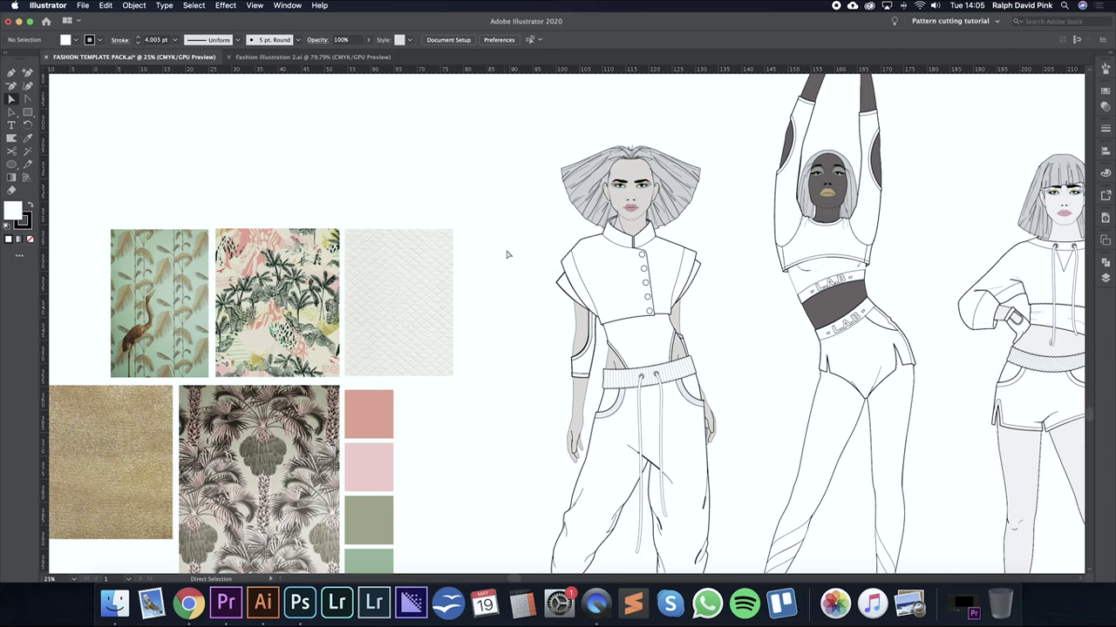
Fill the first figure's cropped jacket with a solid olive-yellow colour.
left_click(585, 244)
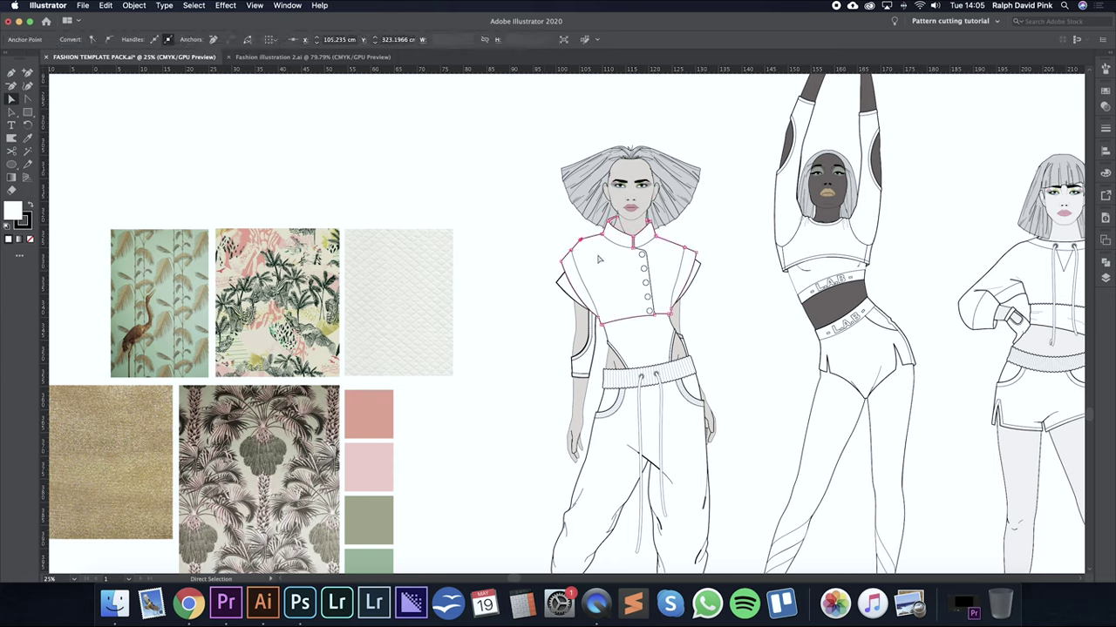
left_click(563, 284)
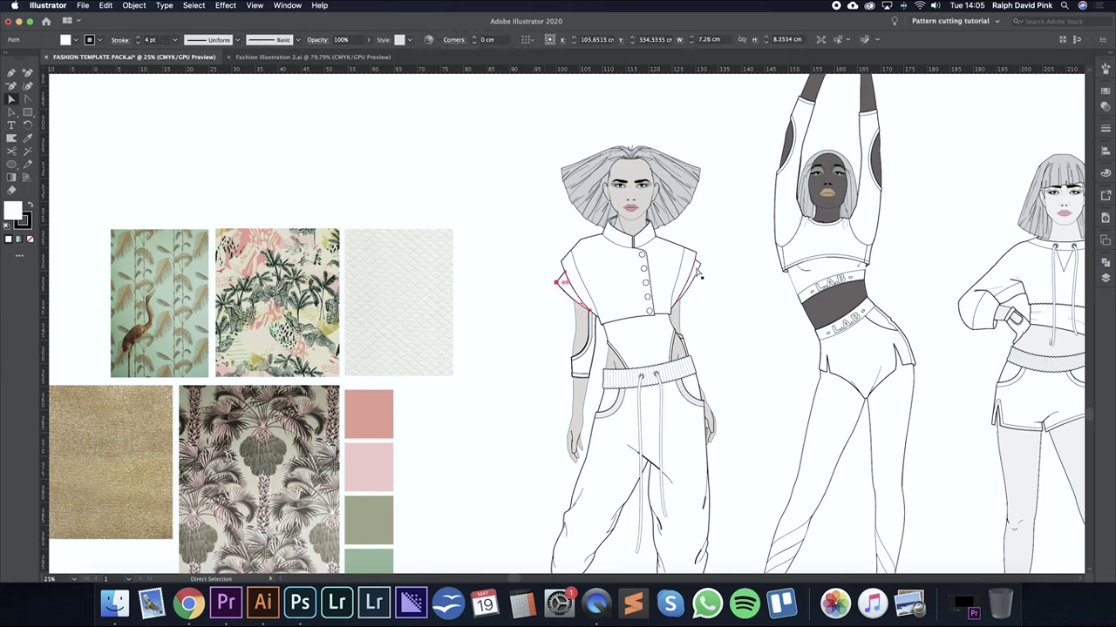
left_click(700, 276)
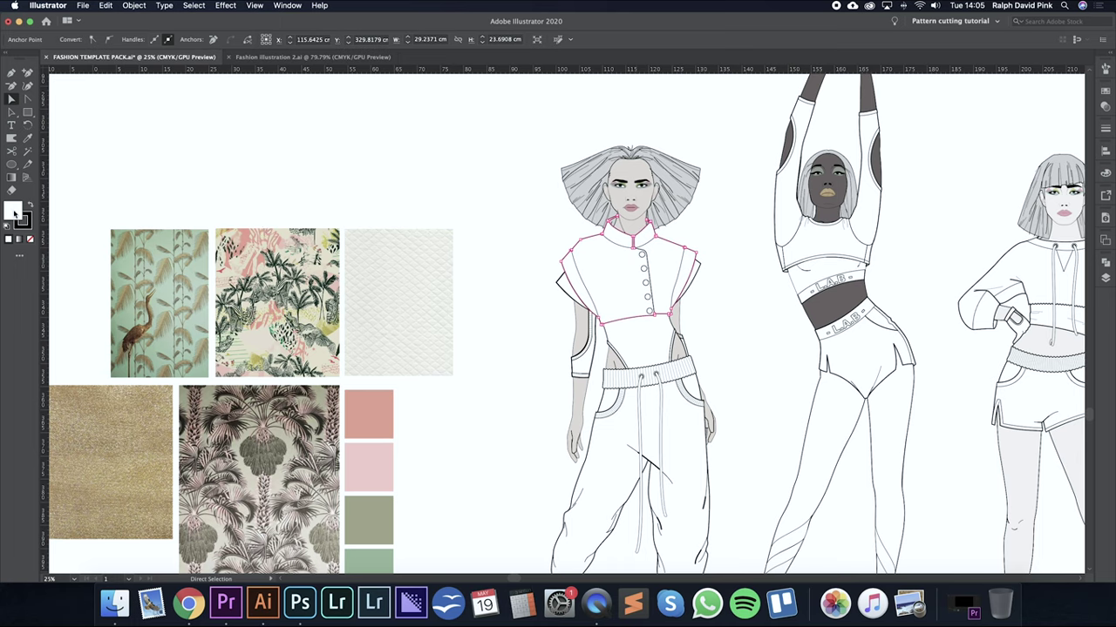
double_click(14, 212)
left_click(500, 204)
left_click(646, 186)
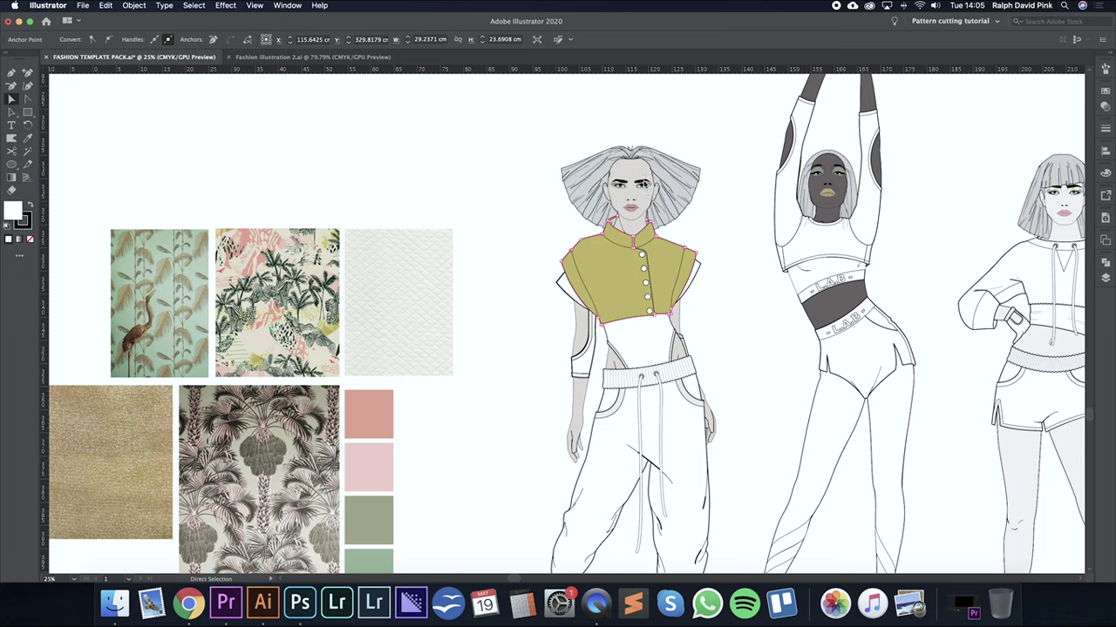
Fill the bodysuit below the first figure's jacket with the crimson colour e51f44.
left_click(673, 324)
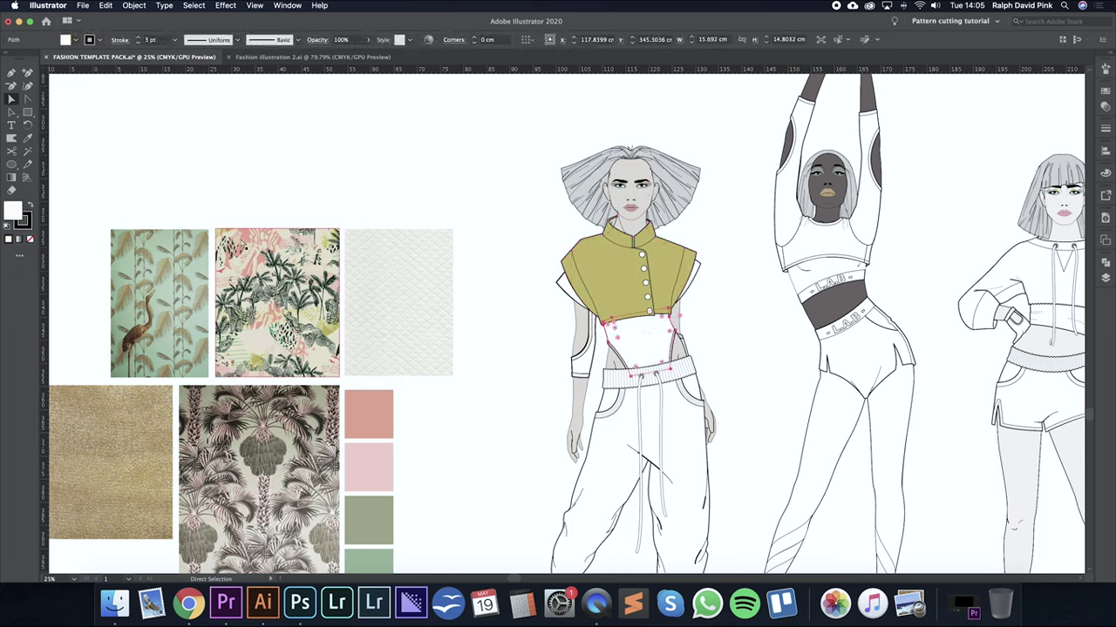
double_click(15, 210)
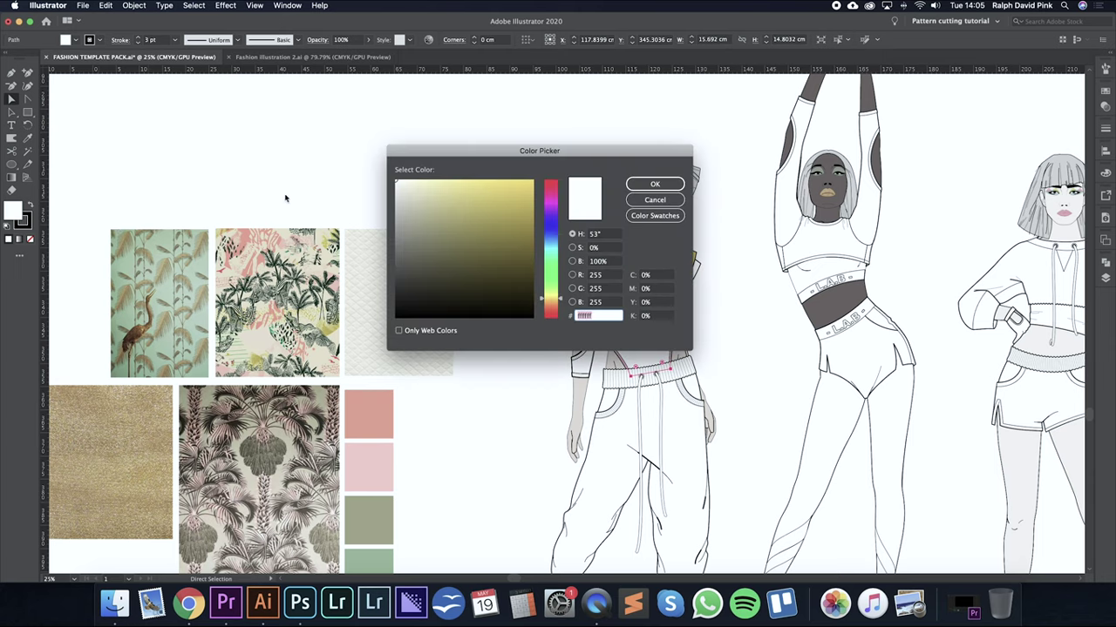
left_click(550, 188)
left_click(517, 194)
left_click(655, 184)
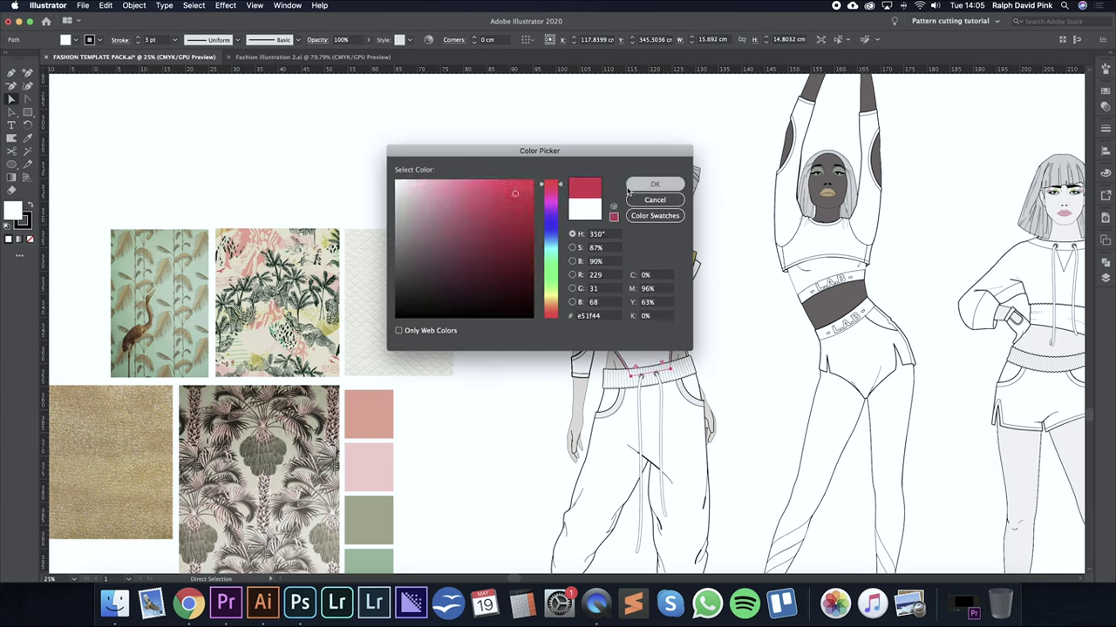
left_click(751, 373)
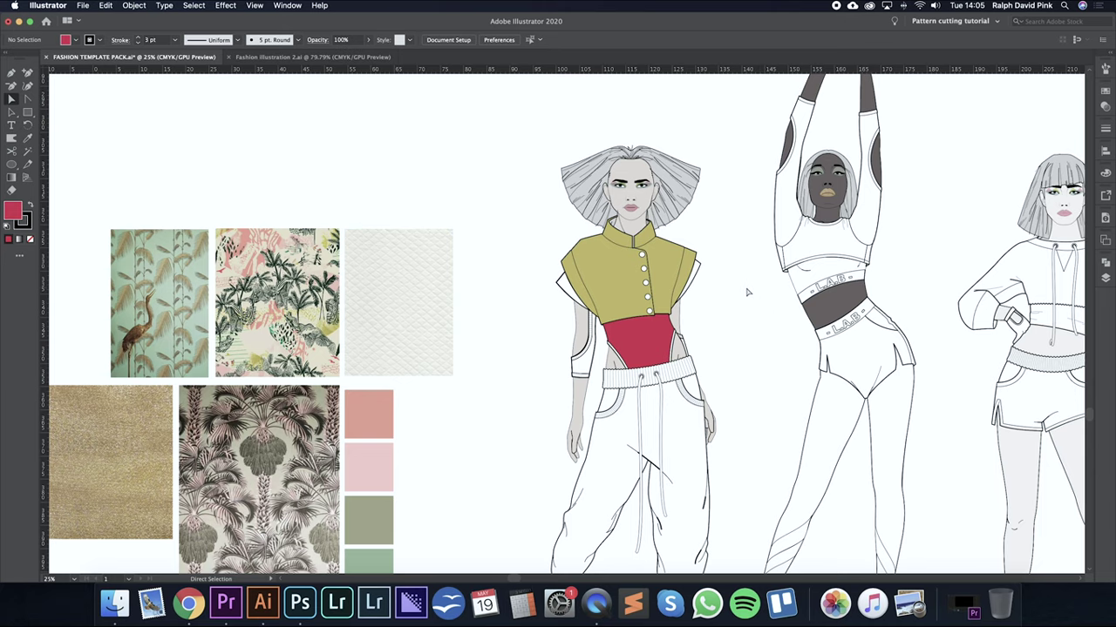
Undo the solid colour fills on the first figure's bodysuit and jacket.
key("super+z")
key("super+z")
left_click(501, 241)
Add the white quilted fabric image to the document's swatches as a pattern.
key("space")
left_click_drag(495, 244, 532, 210)
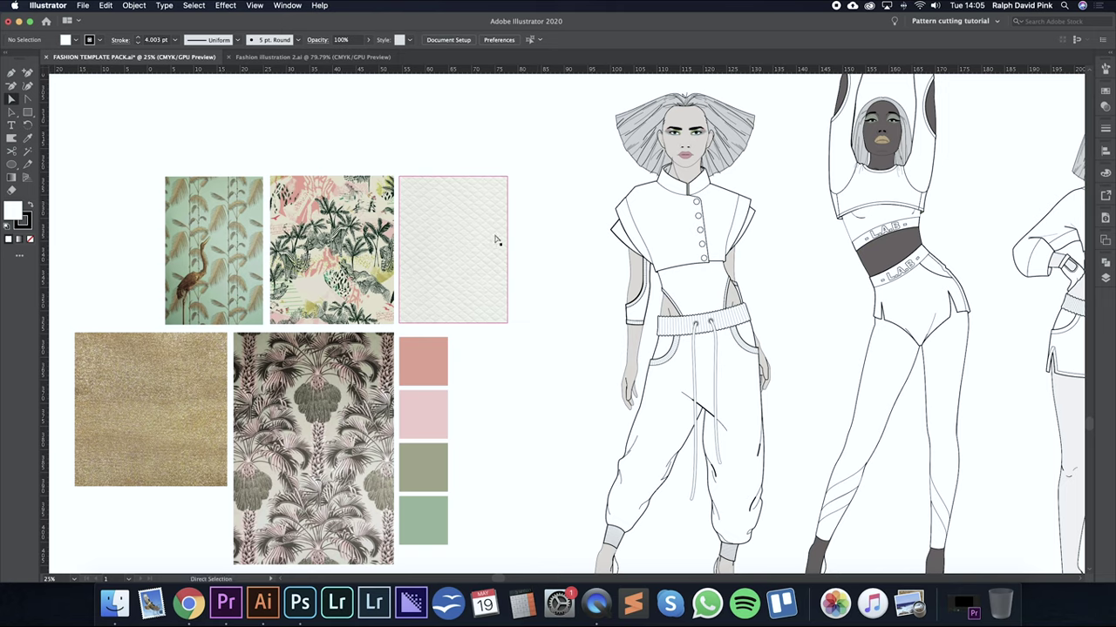
key("v")
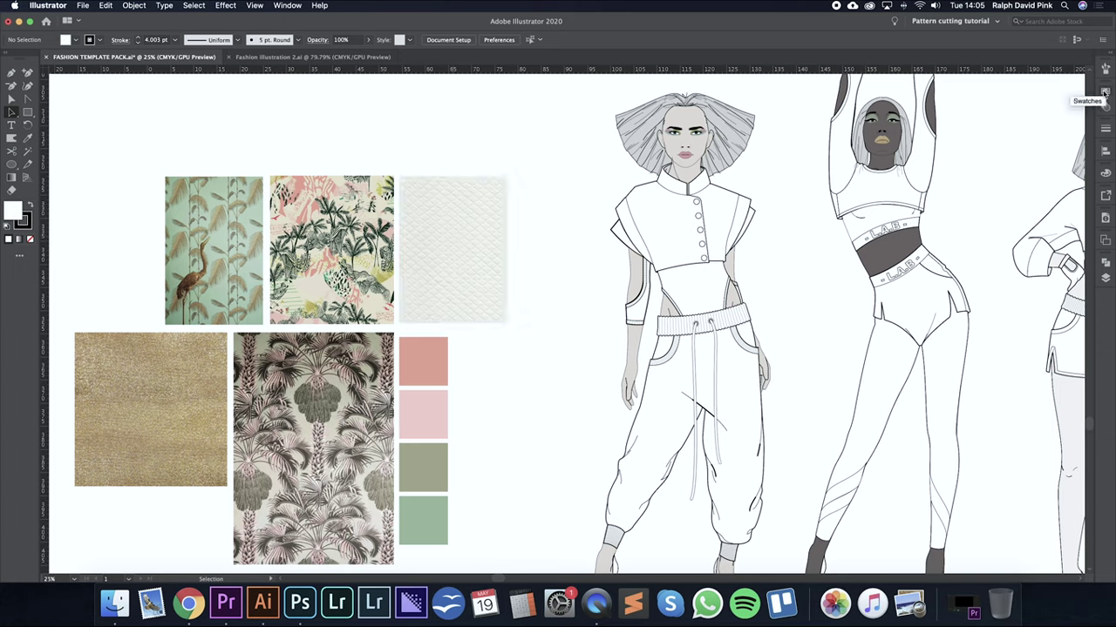
left_click(1106, 93)
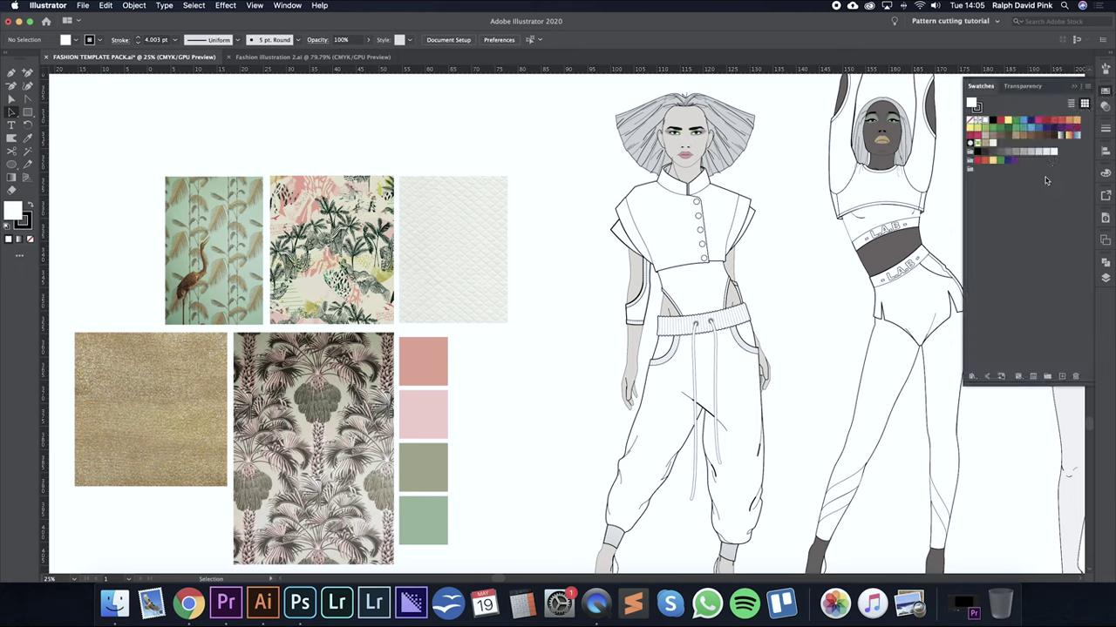
left_click_drag(442, 222, 1019, 194)
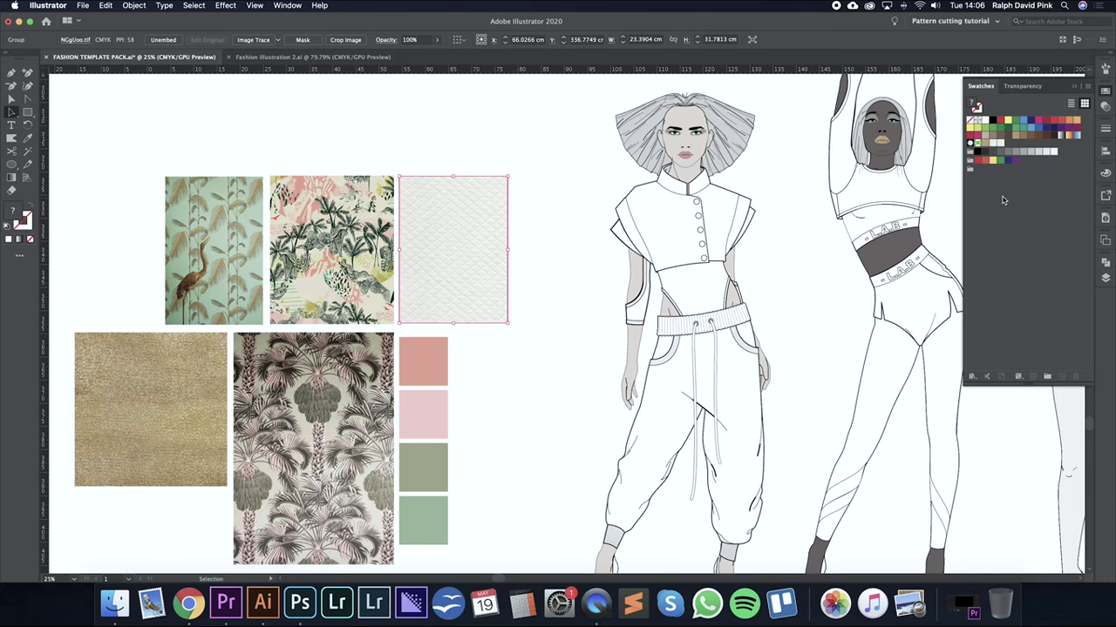
left_click_drag(490, 237, 1009, 152)
left_click(767, 180)
Fill the first figure's cropped jacket with the white quilted pattern swatch.
left_click(12, 98)
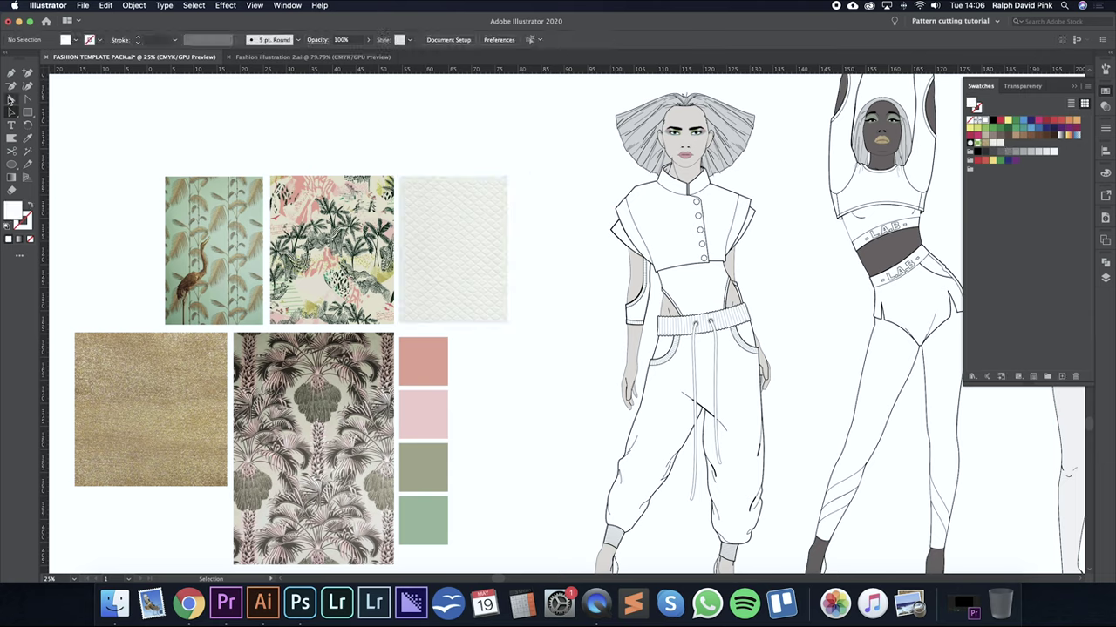
left_click(637, 188)
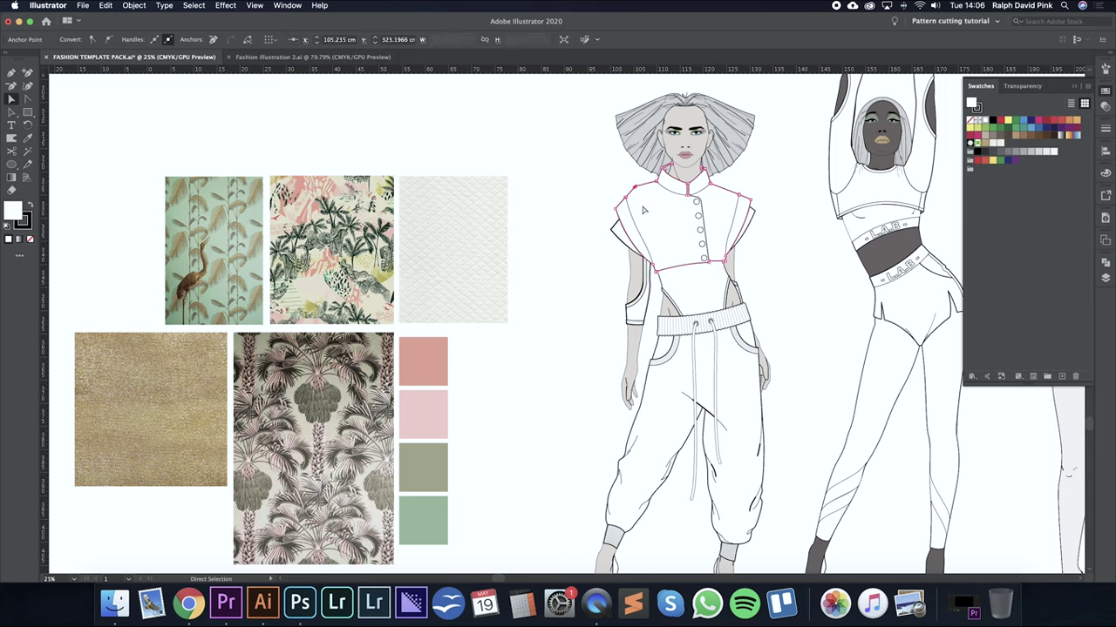
double_click(14, 212)
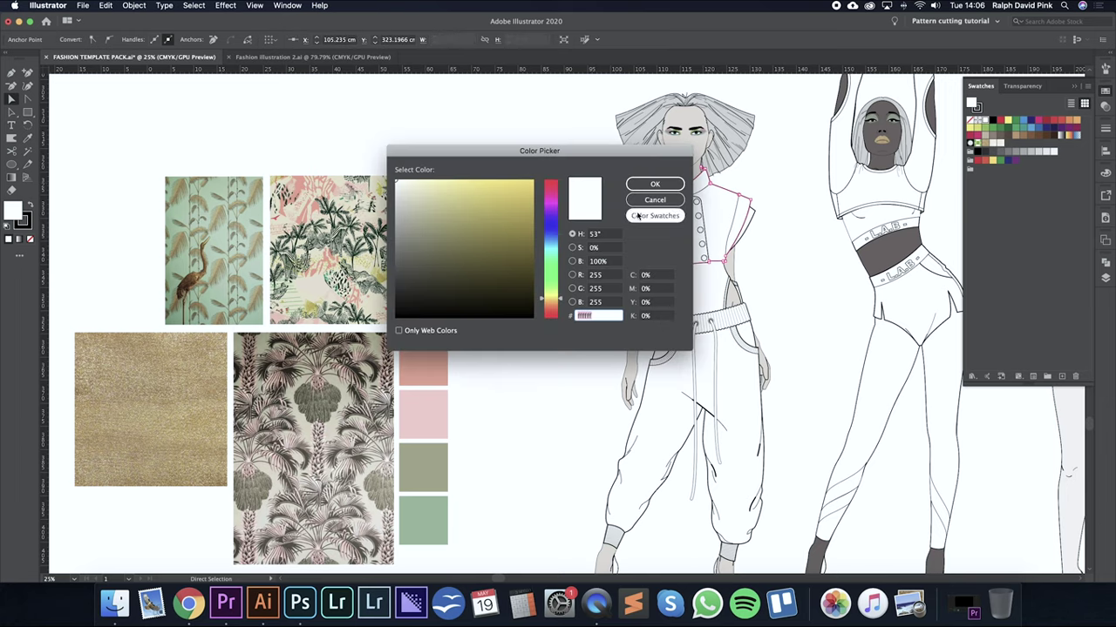
left_click(655, 200)
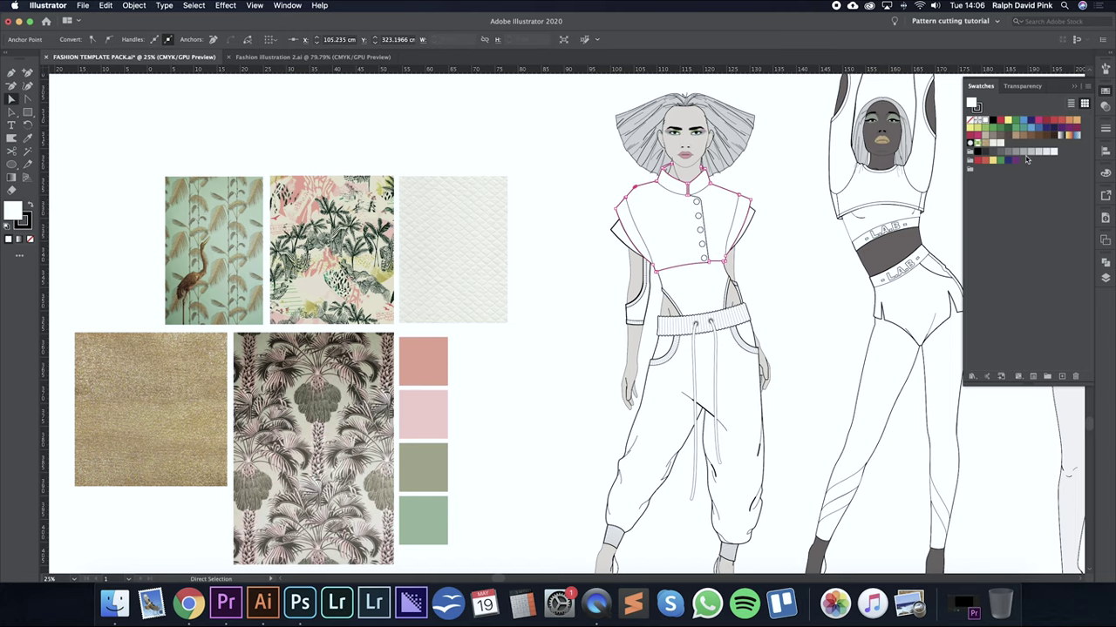
left_click(1000, 145)
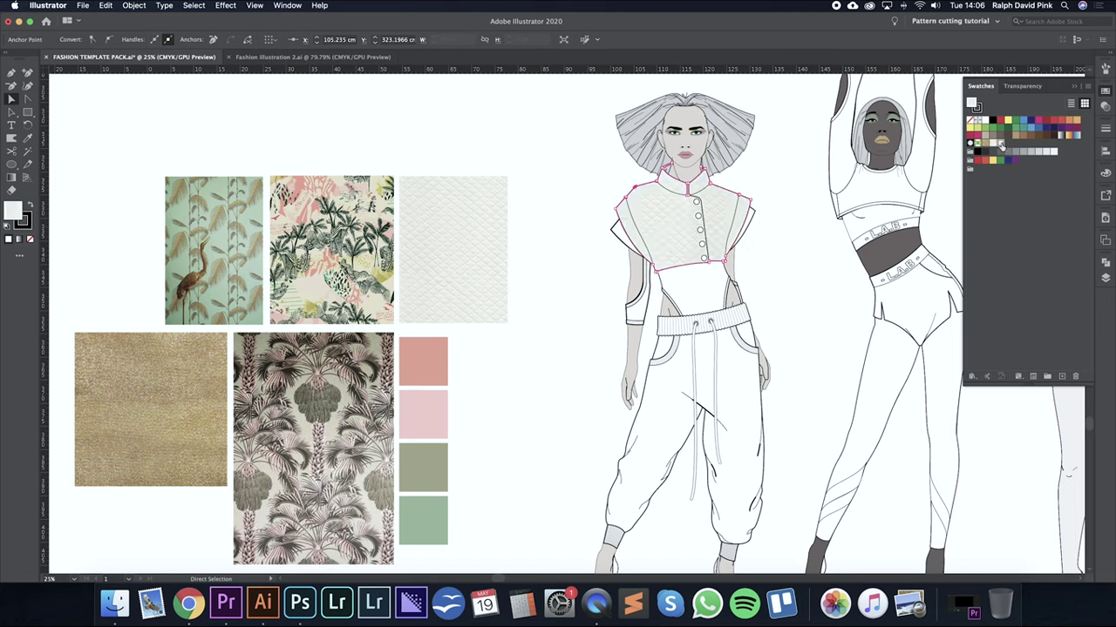
left_click(779, 265)
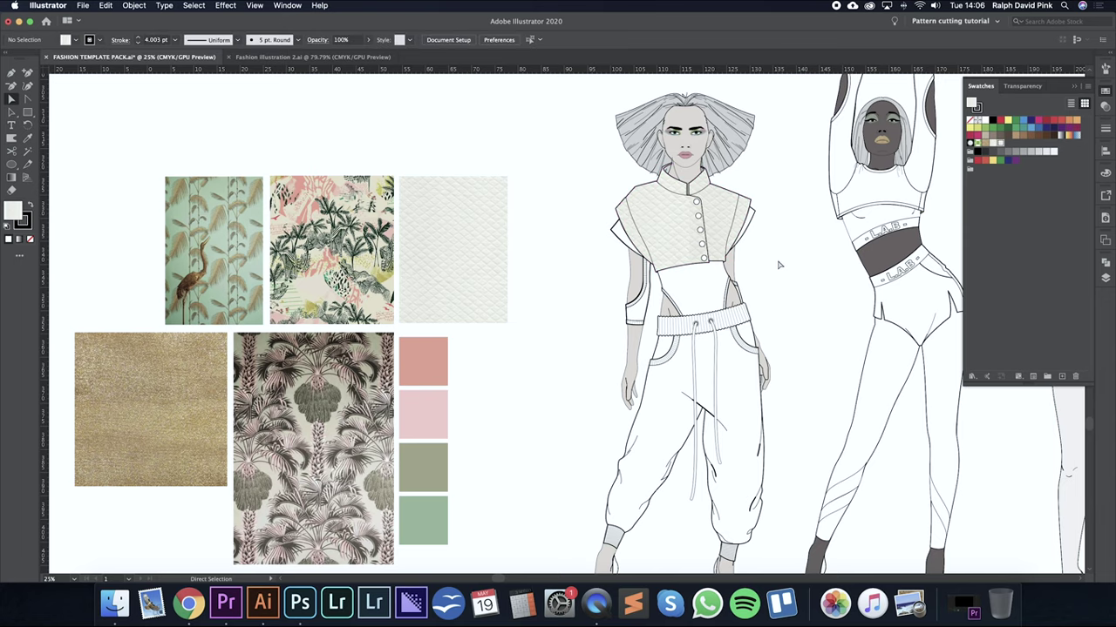
scroll(781, 269, "right", 2)
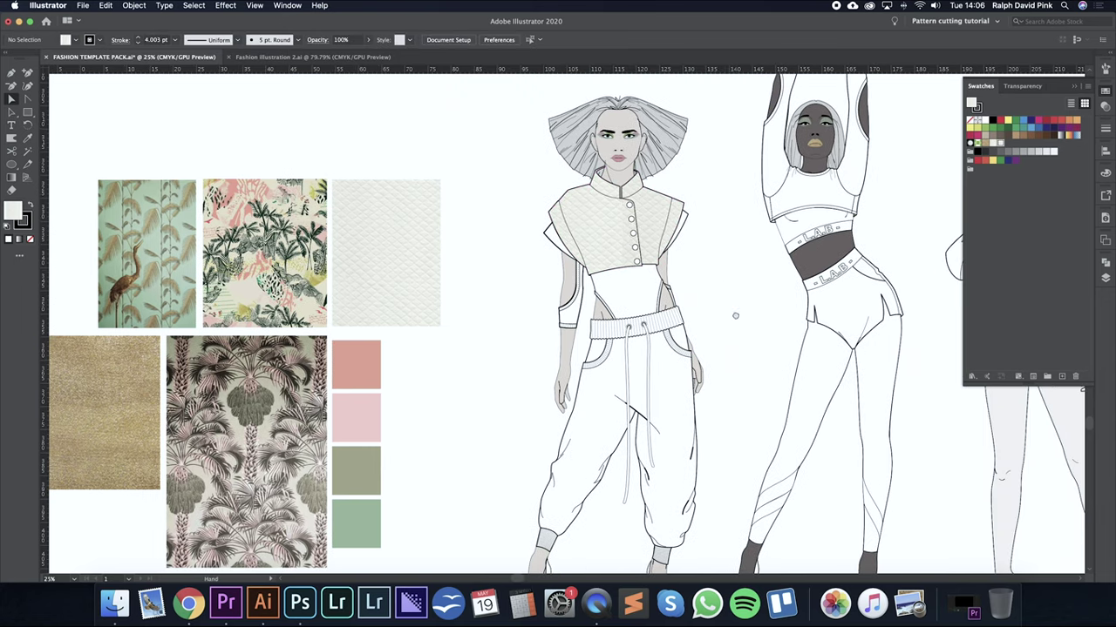
left_click_drag(735, 311, 580, 266)
key("super+minus")
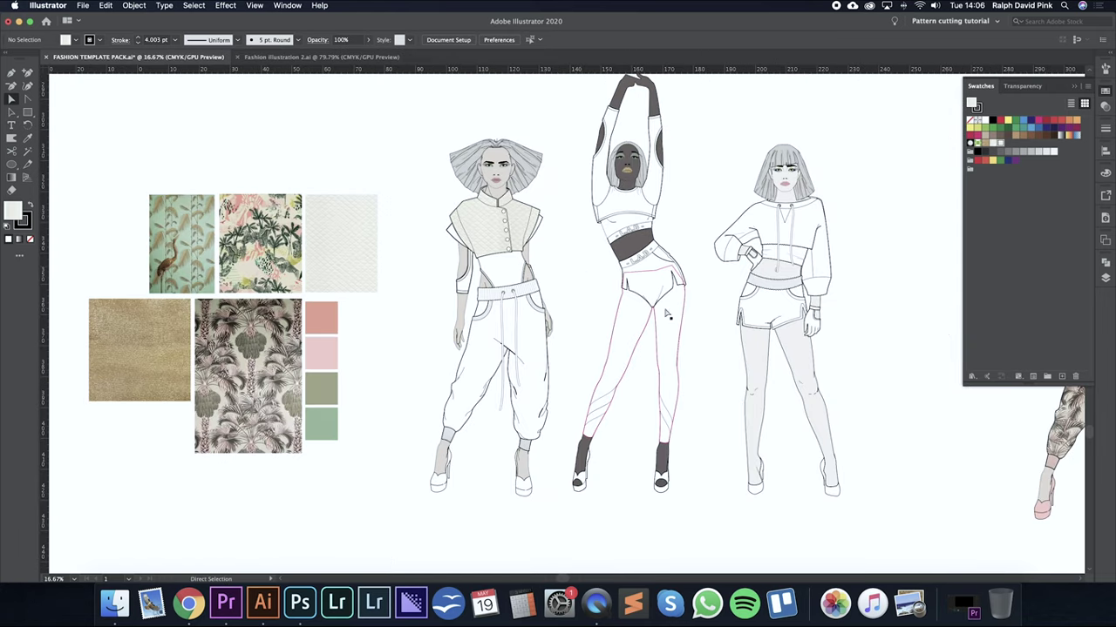
left_click(672, 307)
left_click(640, 223, "shift")
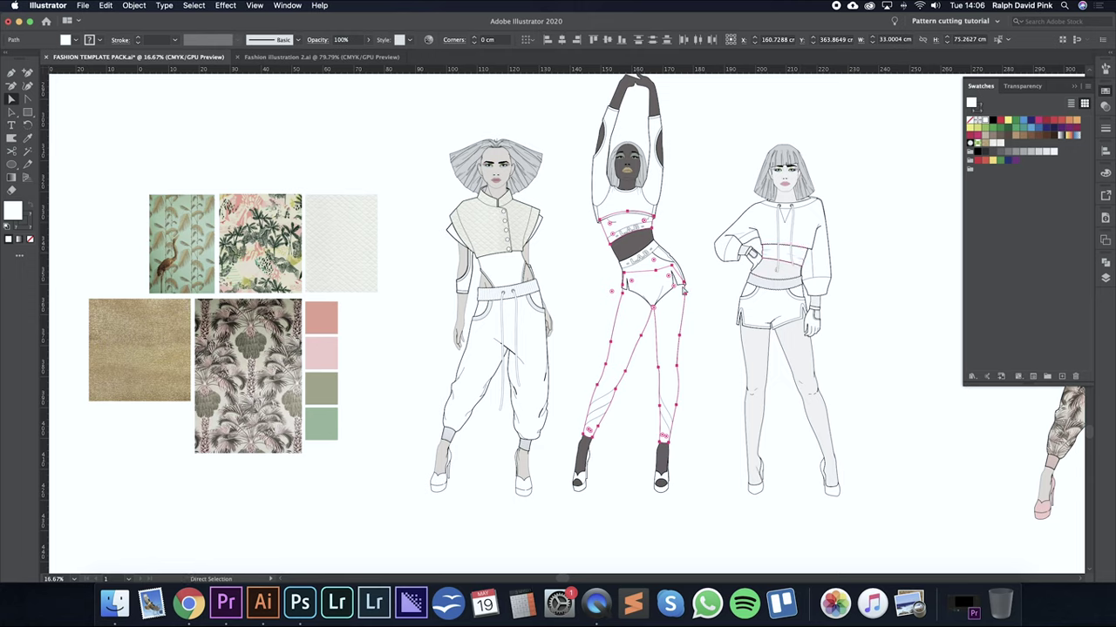
left_click(689, 238)
left_click(671, 321)
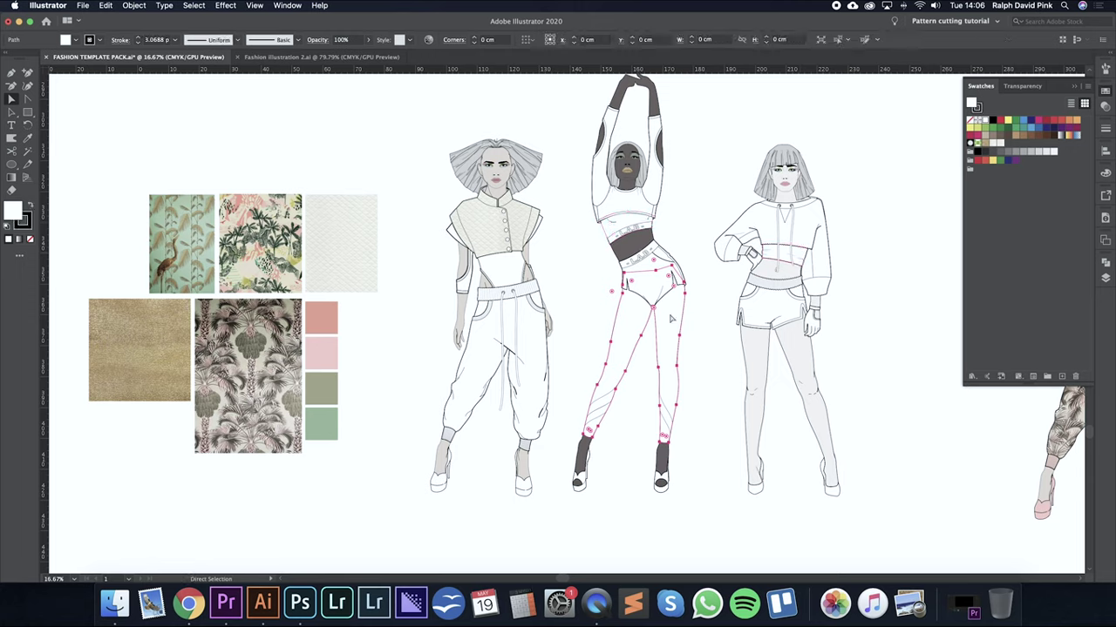
left_click(688, 320)
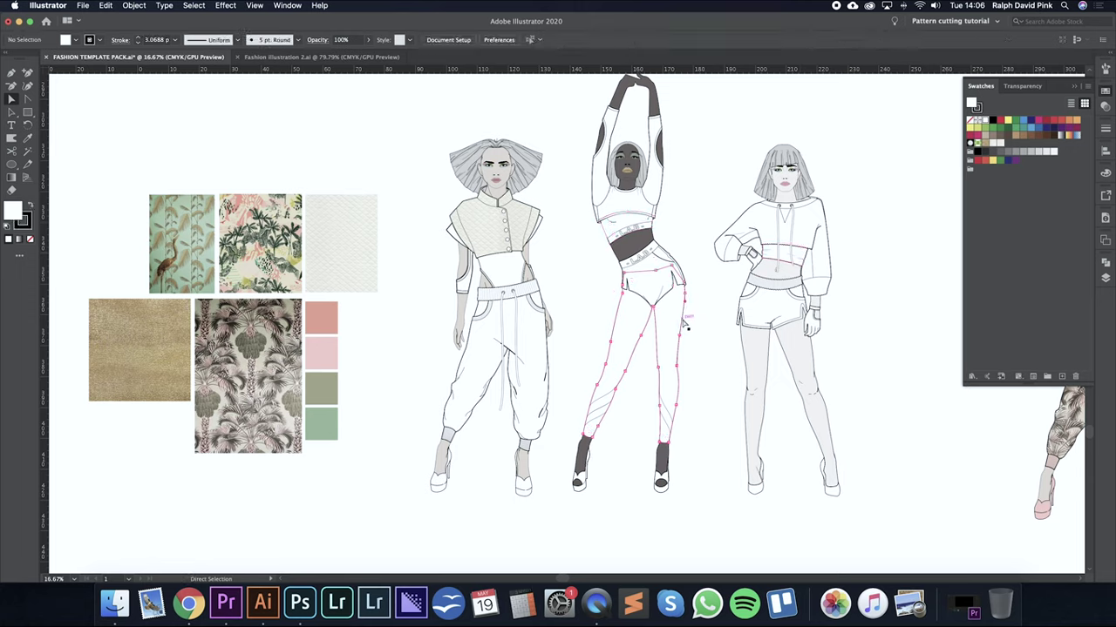
left_click(682, 318)
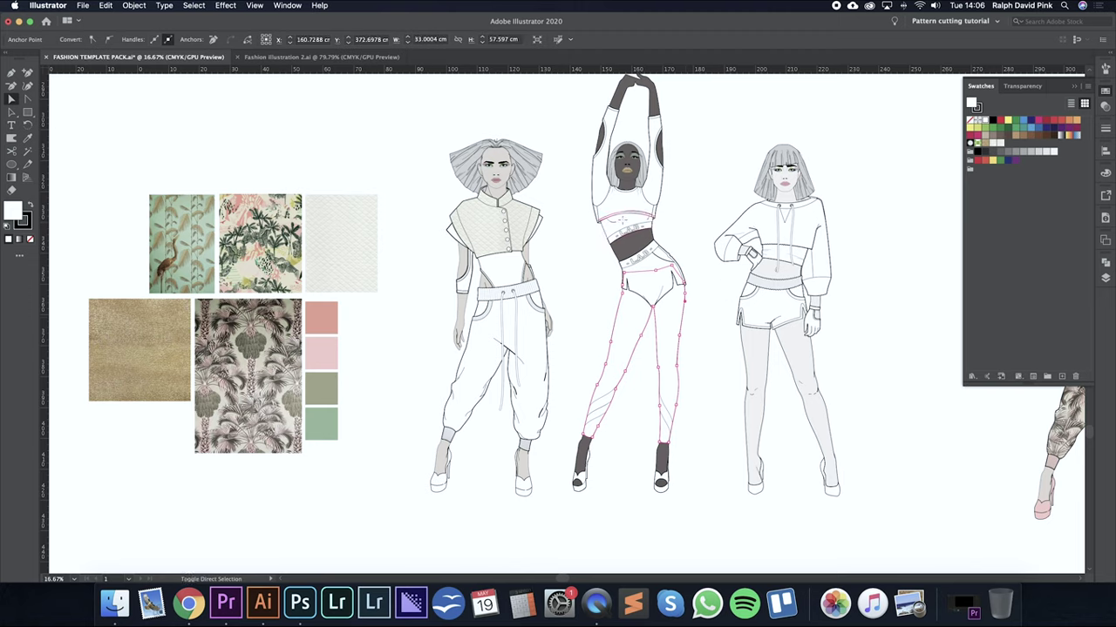
left_click(622, 220, "shift")
left_click(676, 202)
left_click(658, 280)
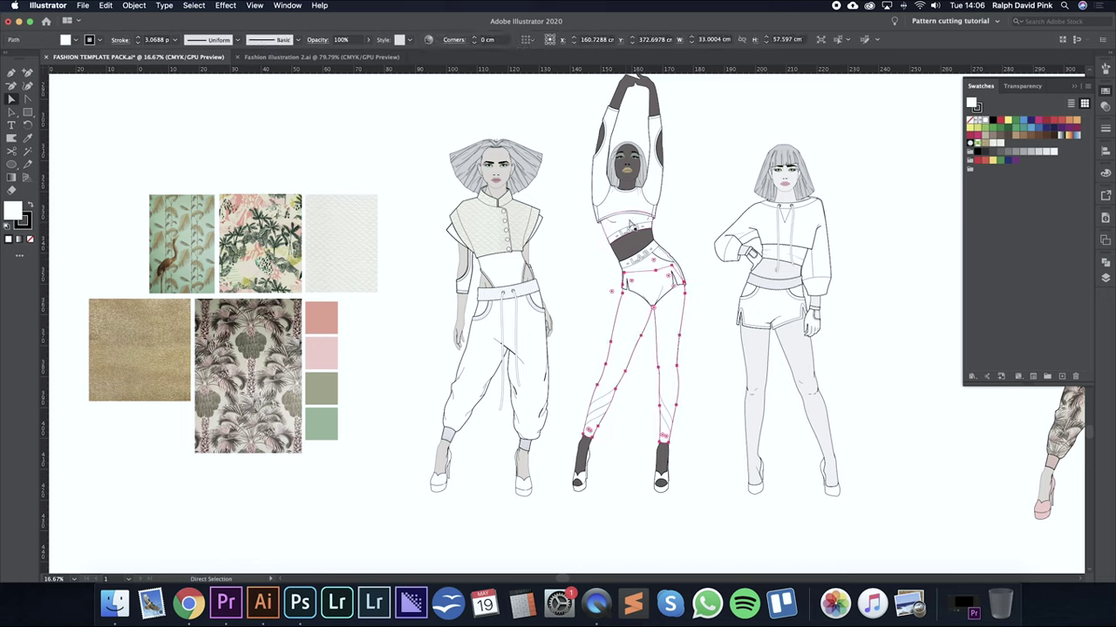
left_click(629, 224)
Fill the second figure's leggings and under-bust band and the third figure's midriff band with the white quilted pattern swatch.
left_click(658, 280)
left_click(628, 223, "shift")
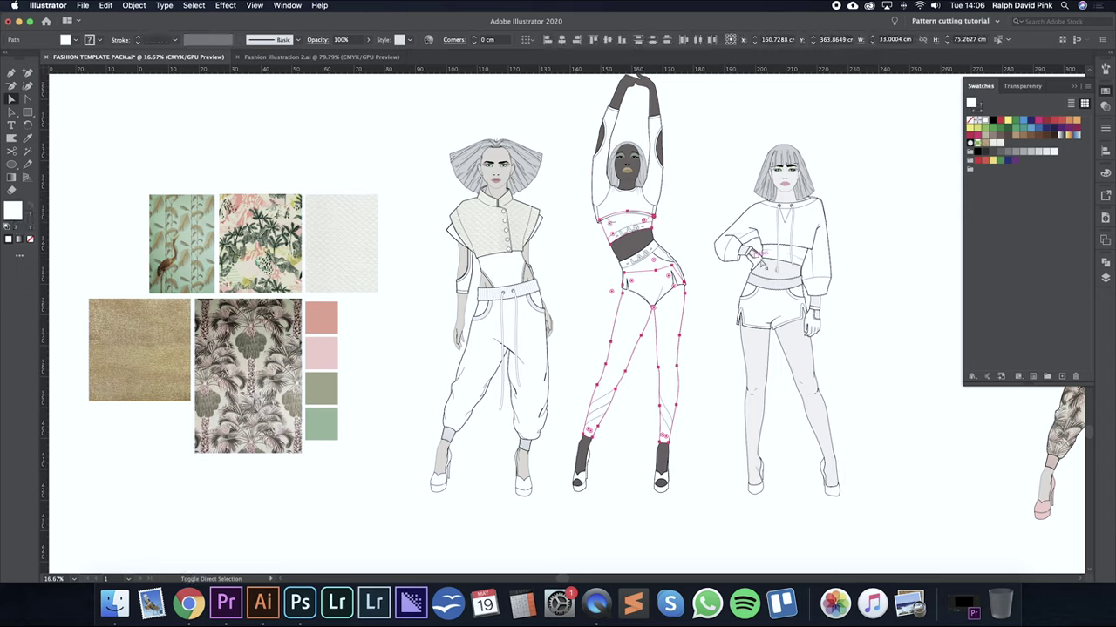
left_click(782, 253, "shift")
left_click(1001, 145)
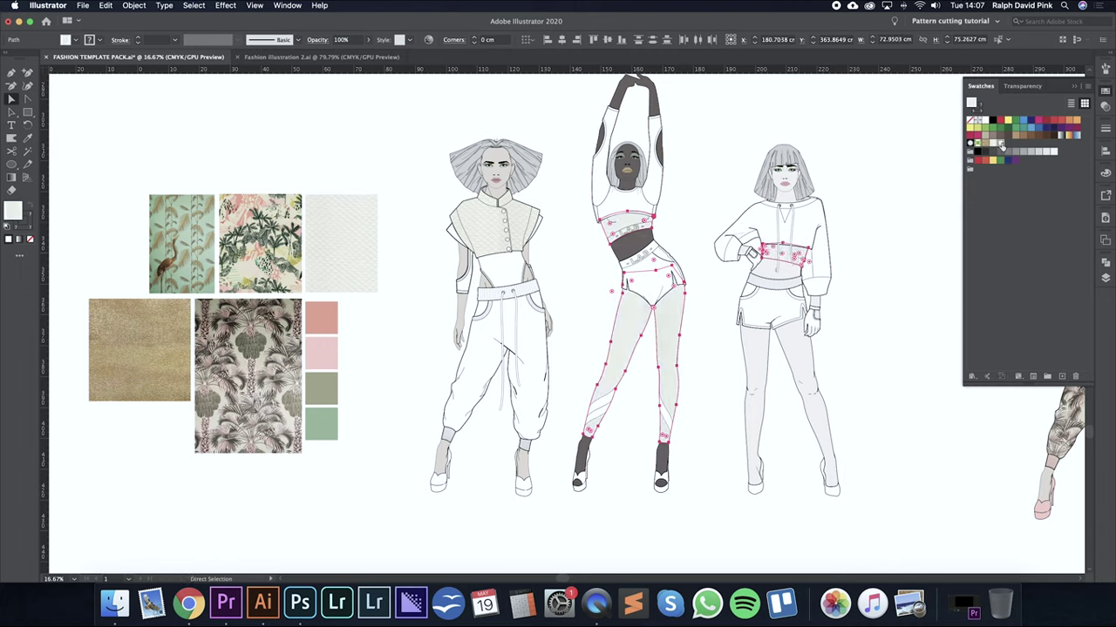
left_click(858, 252)
Add the second figure's lower-leg stripe and her crop top's hem, cuff, elbow cut-out and neckline trims to the selection.
key("super+plus")
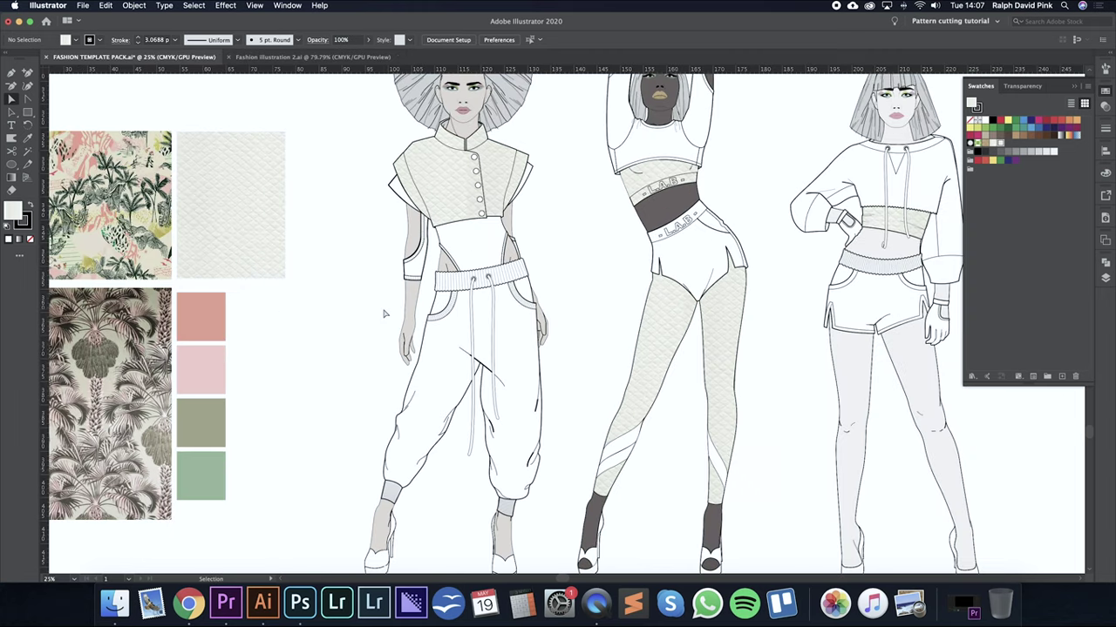
left_click_drag(383, 311, 360, 340)
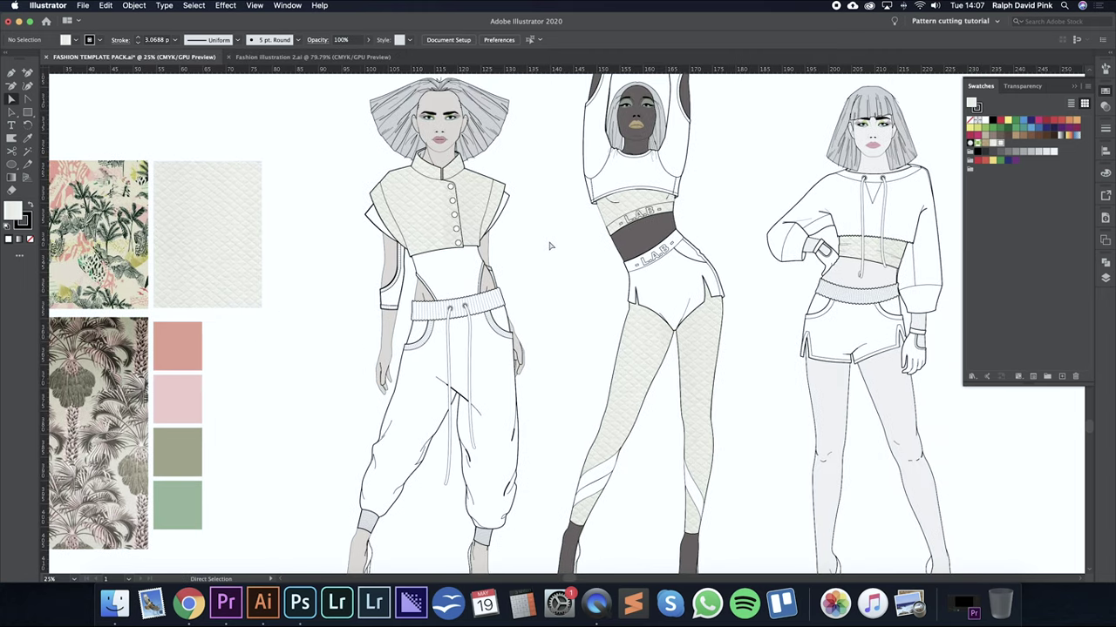
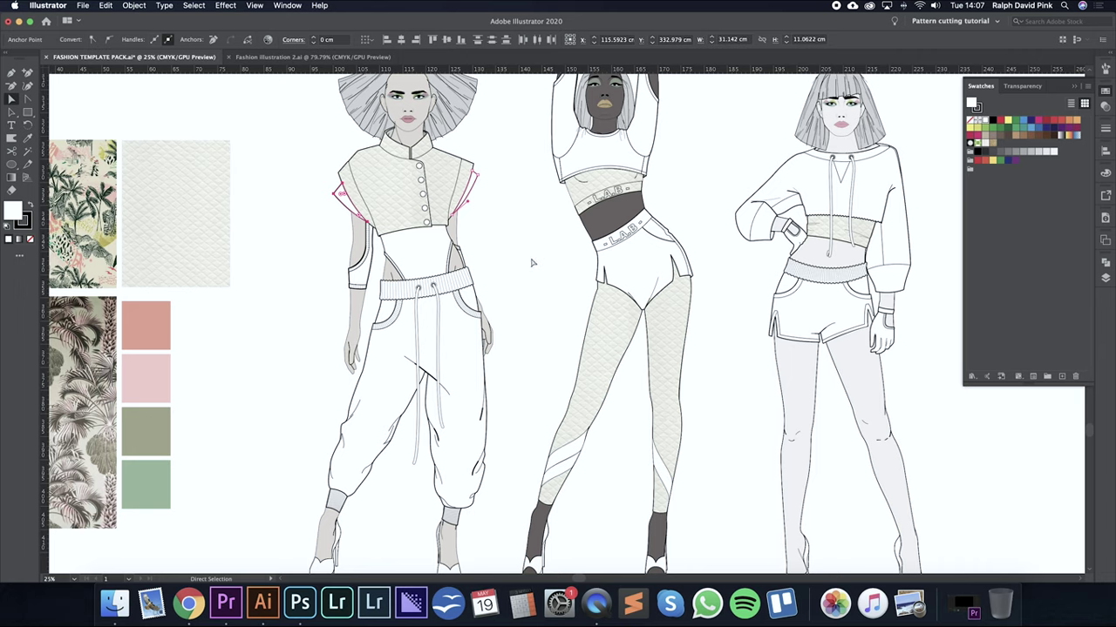
scroll(610, 331, "up", 4)
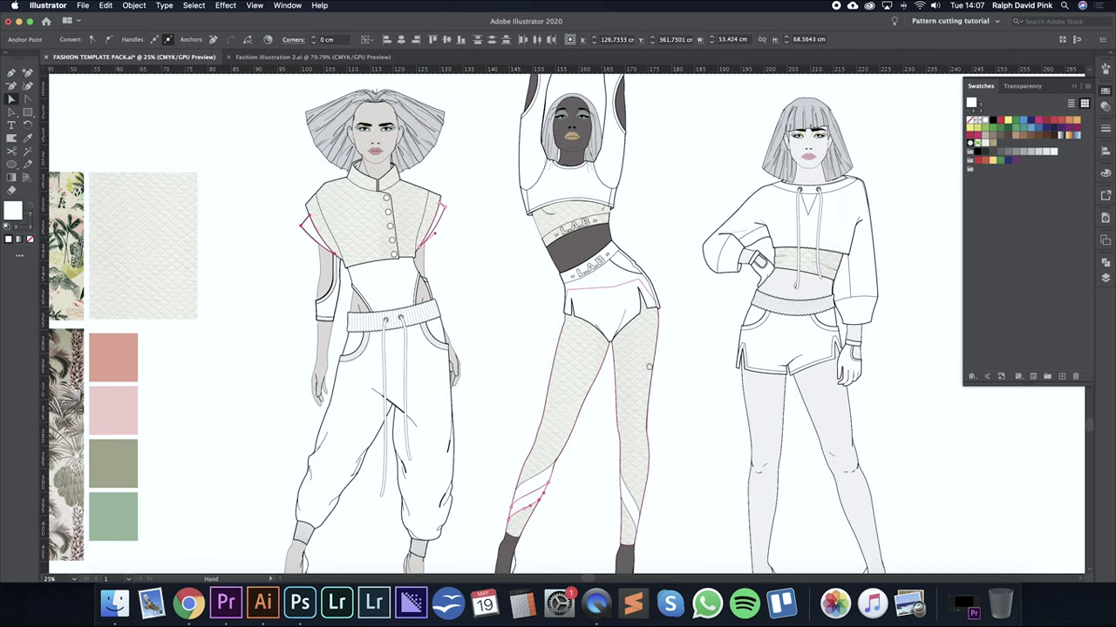
key("v")
key("super+plus")
key("super+plus")
left_click_drag(741, 189, 225, 457)
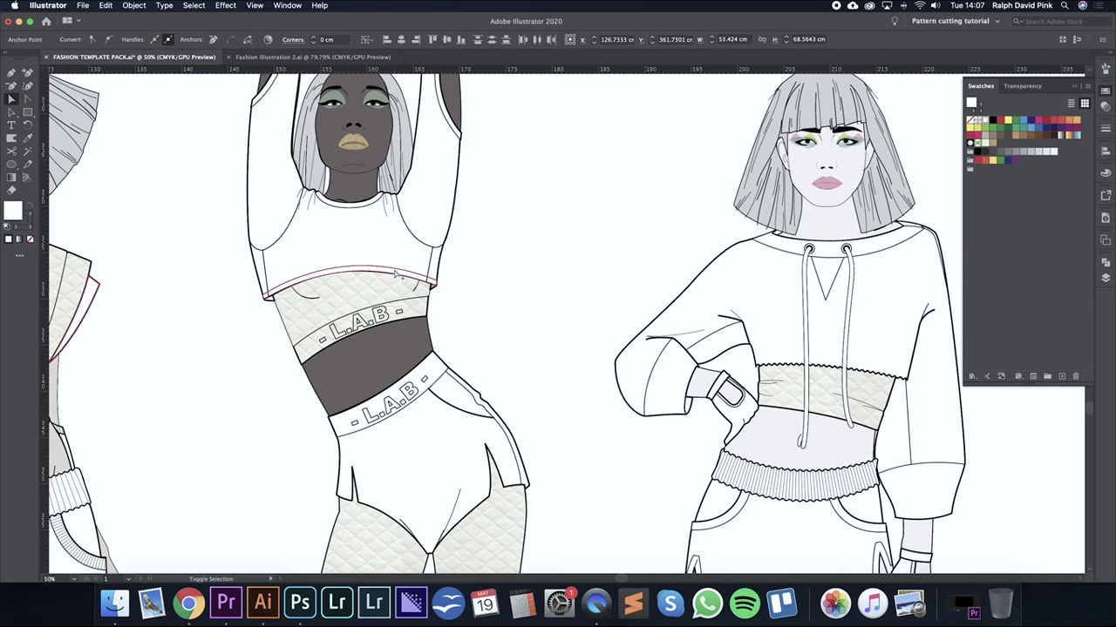
scroll(498, 194, "up", 5)
scroll(497, 195, "left", 2)
left_click(522, 299, "shift")
left_click(394, 140, "shift")
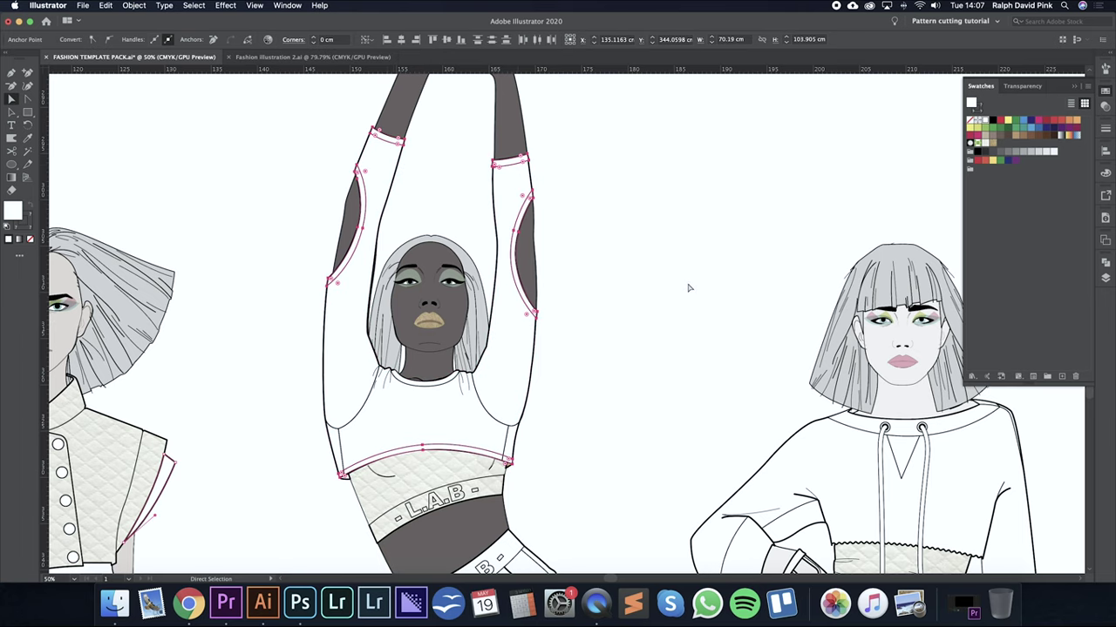
scroll(707, 204, "down", 3)
scroll(610, 226, "left", 2)
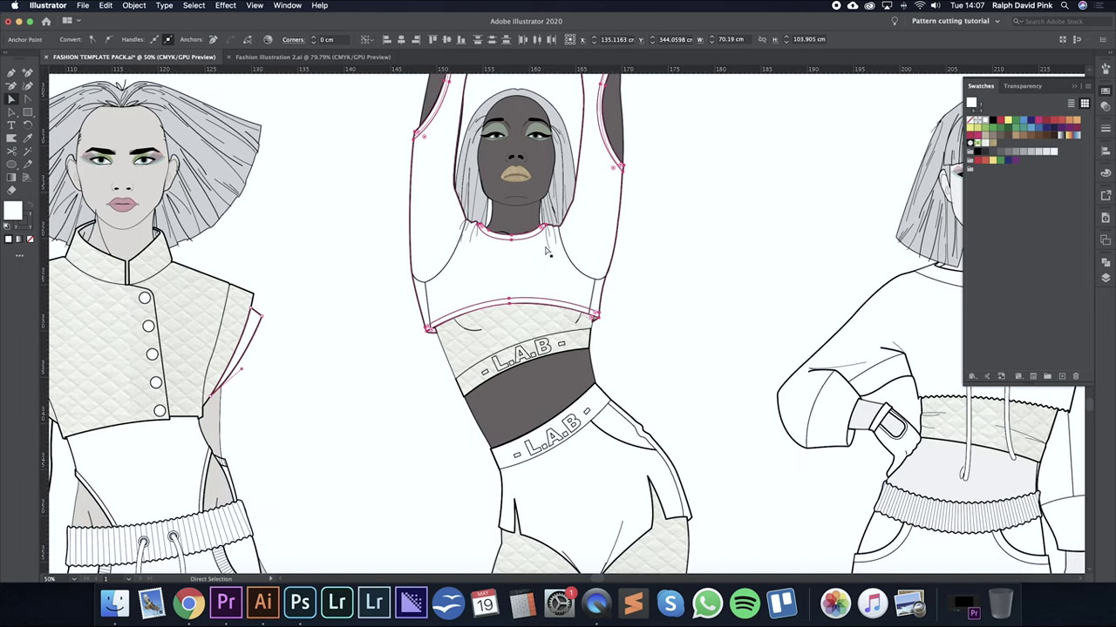
Add the L.A.B lettering and dashes on both bands to the selection and fill everything selected with the gold glitter pattern swatch.
key("super+minus")
key("super+plus")
key("super+plus")
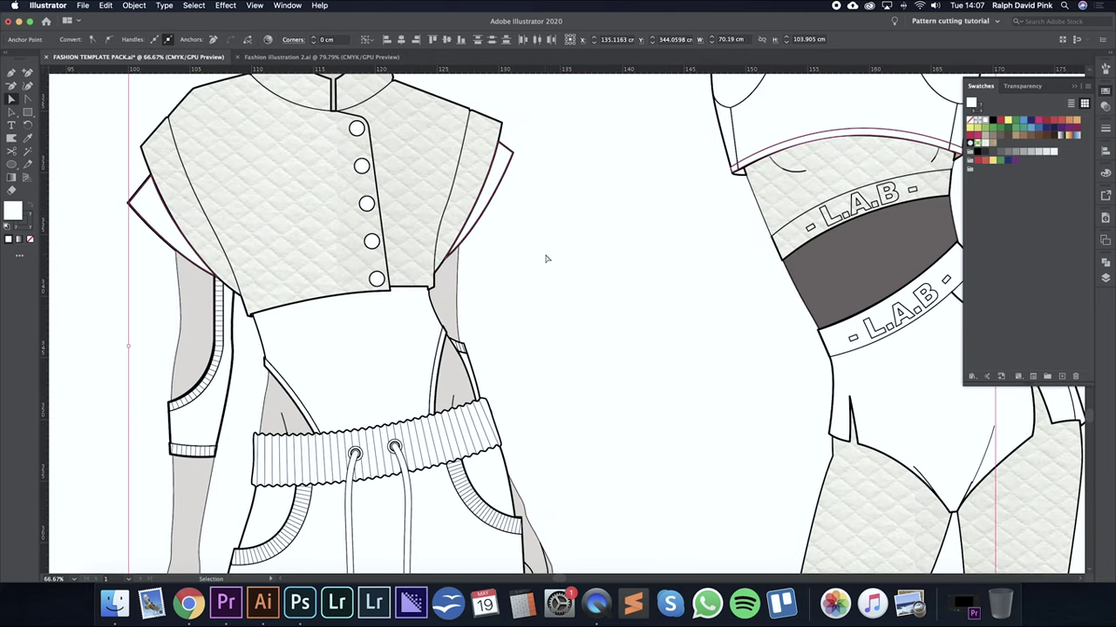
left_click_drag(856, 292, 462, 360)
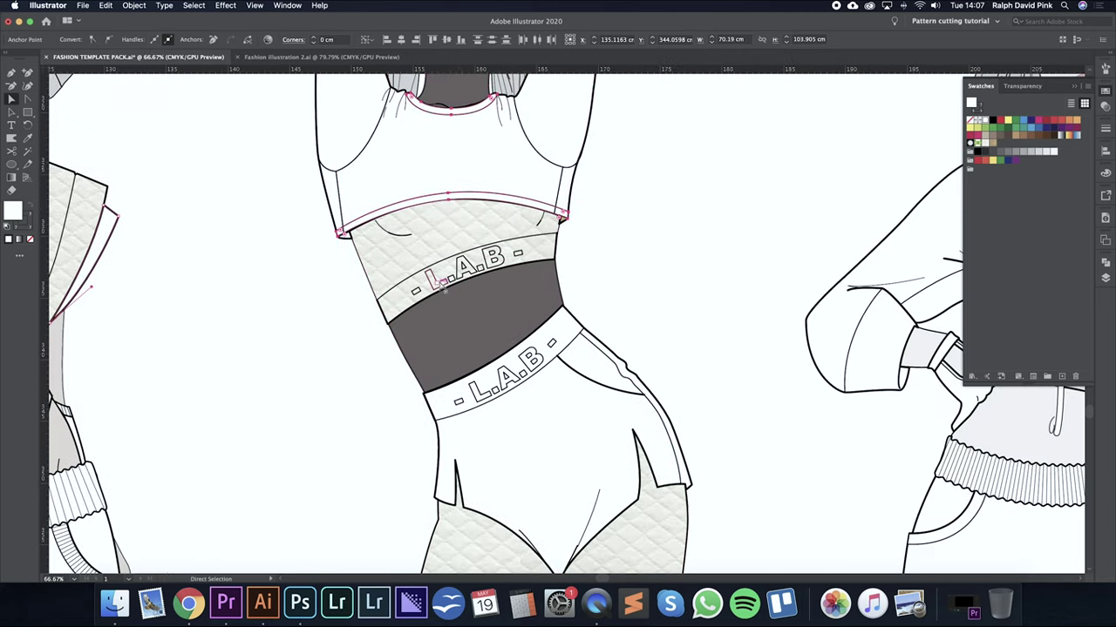
key("super+plus")
left_click_drag(777, 206, 217, 316)
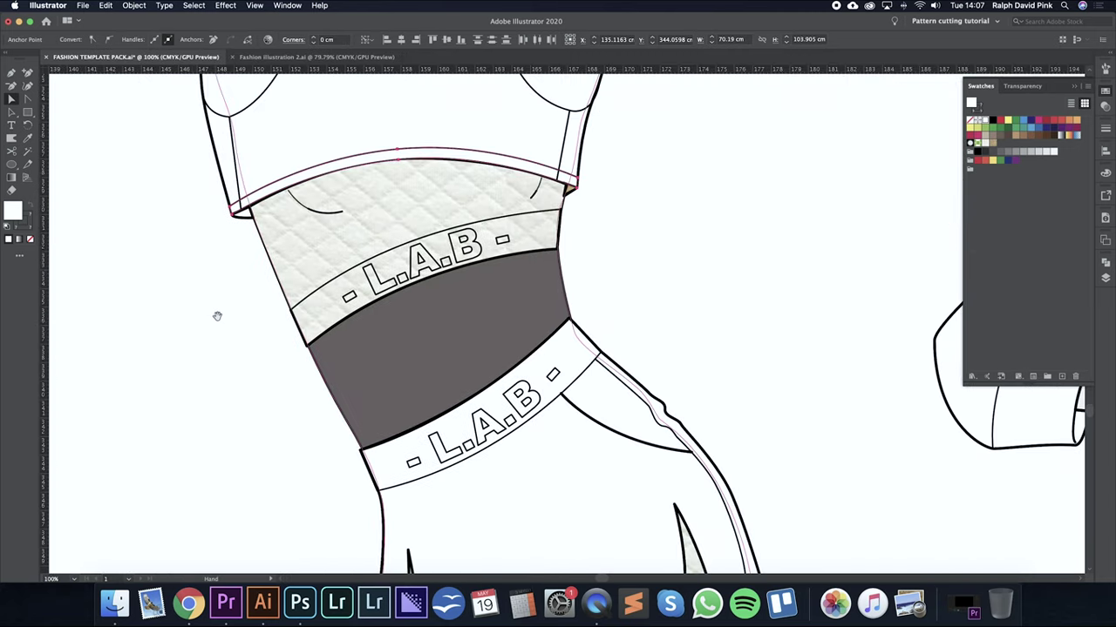
left_click(366, 295)
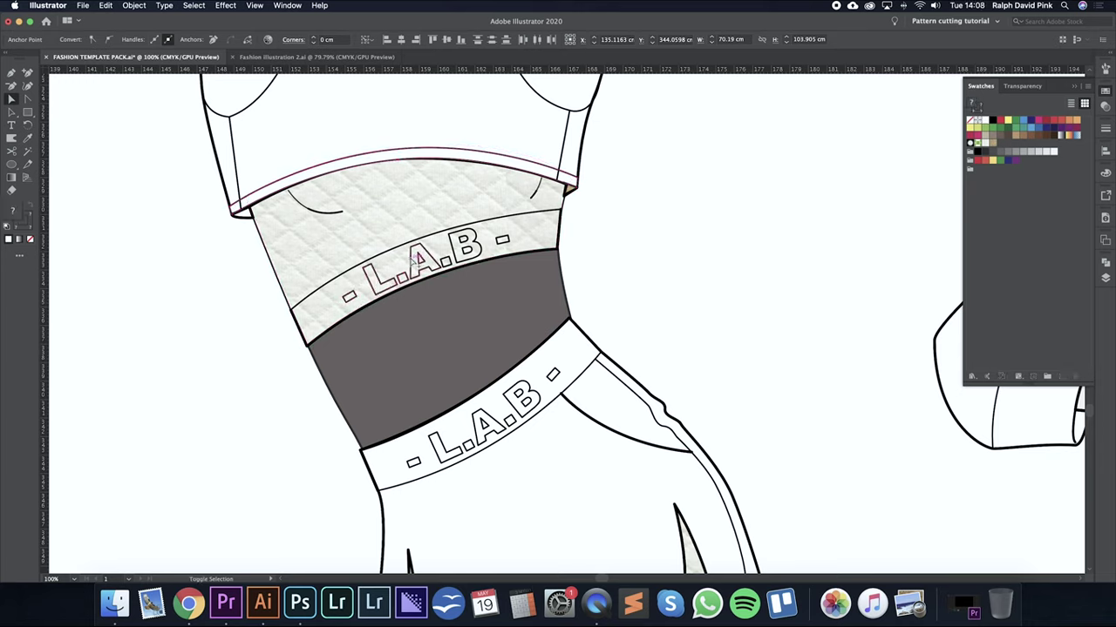
left_click(445, 261, "shift")
left_click(460, 247, "shift")
left_click(497, 239, "shift")
left_click(500, 241, "shift")
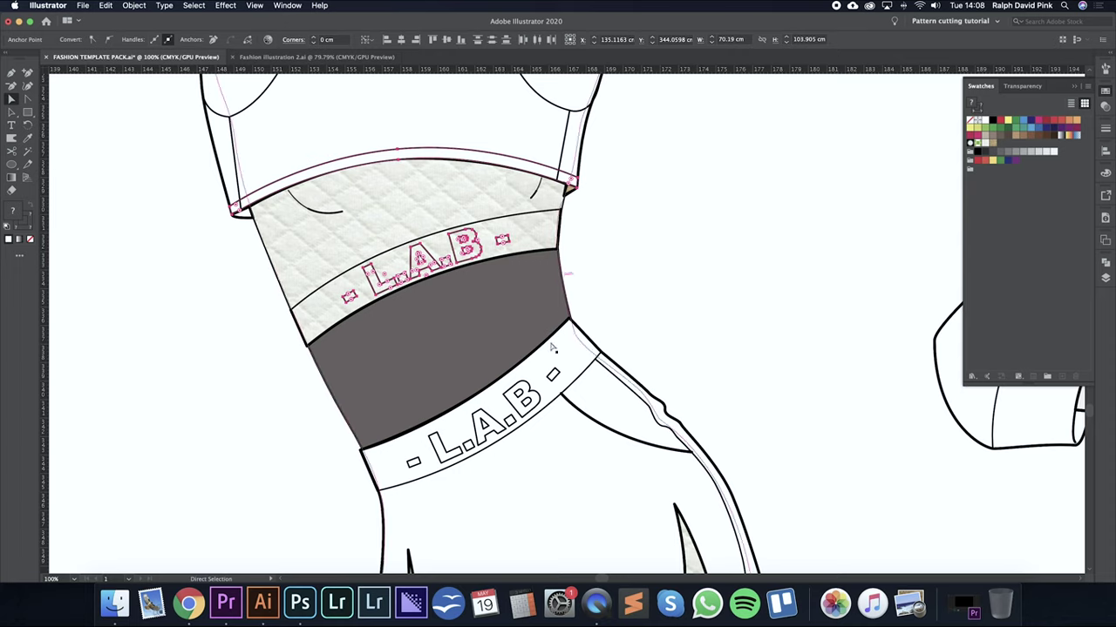
left_click(533, 402, "shift")
left_click(550, 376, "shift")
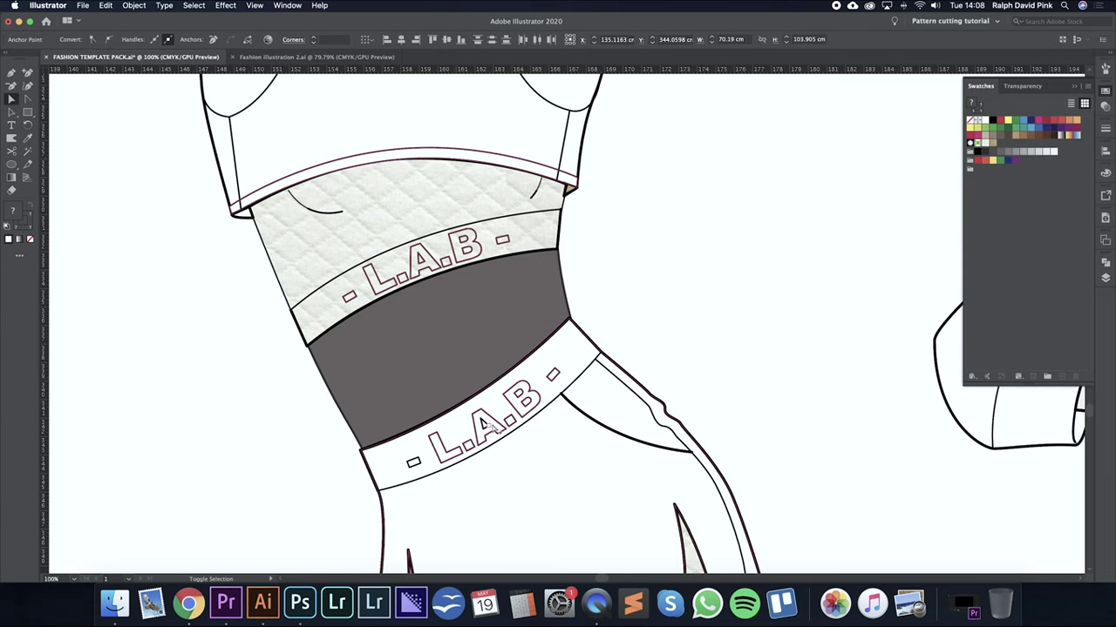
key("a")
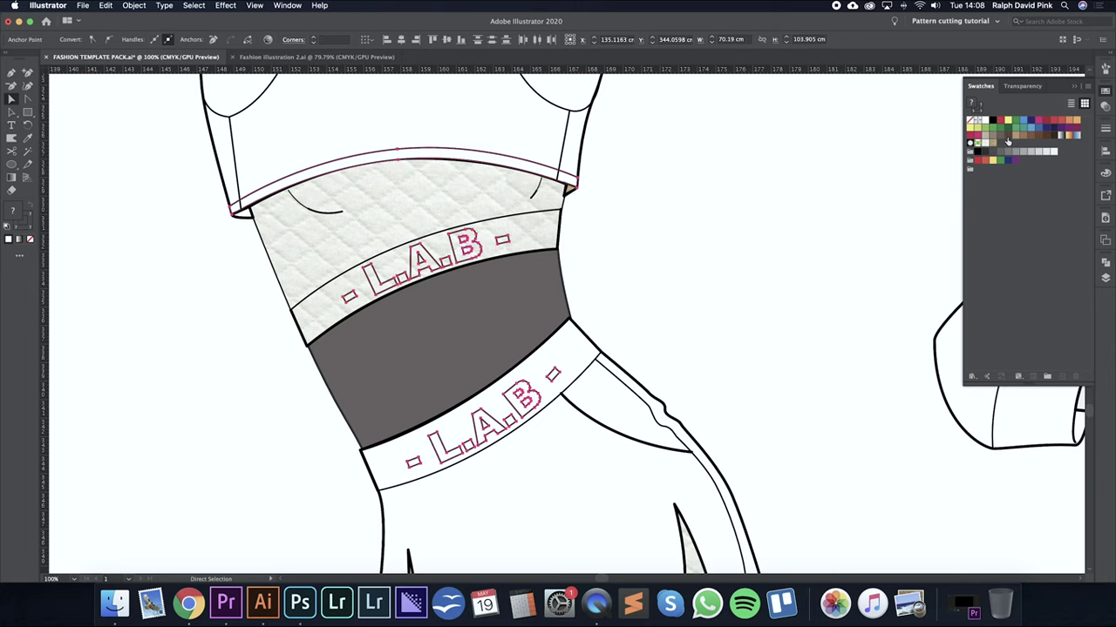
left_click(993, 145)
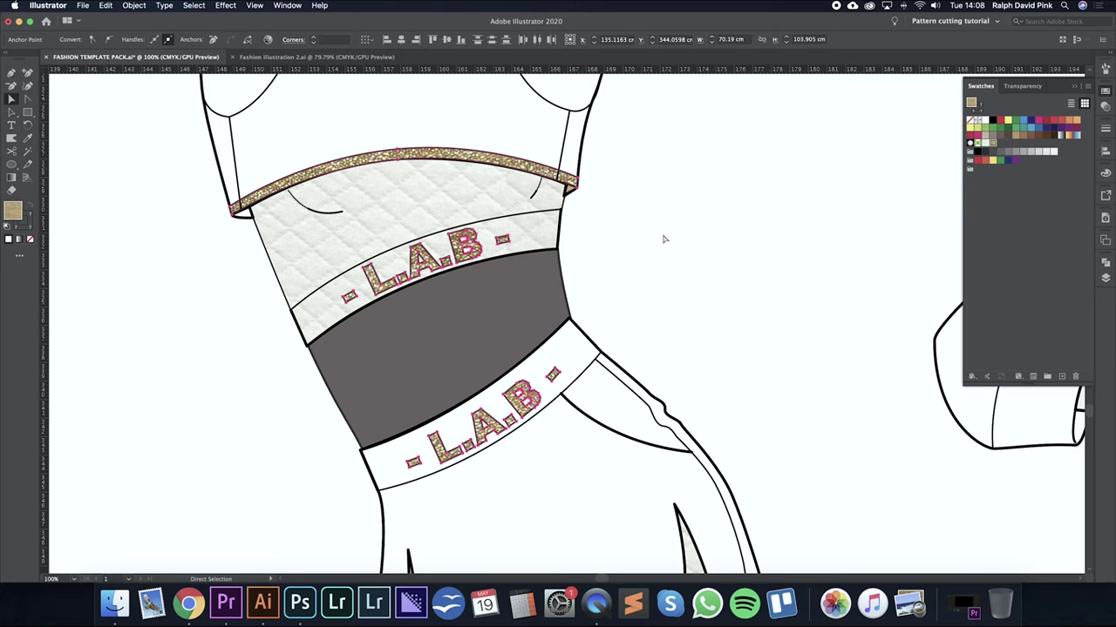
key("super+minus")
key("super+minus")
left_click_drag(642, 261, 483, 366)
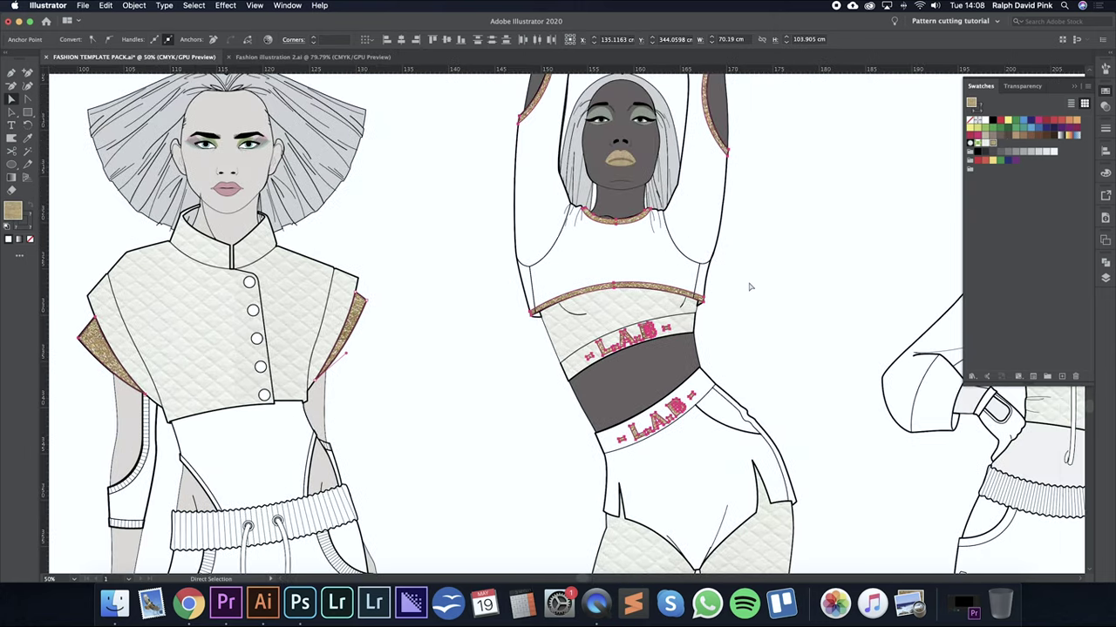
left_click(756, 284)
Undo the gold glitter fill on the trims and lettering and redo it.
left_click_drag(804, 218, 736, 265)
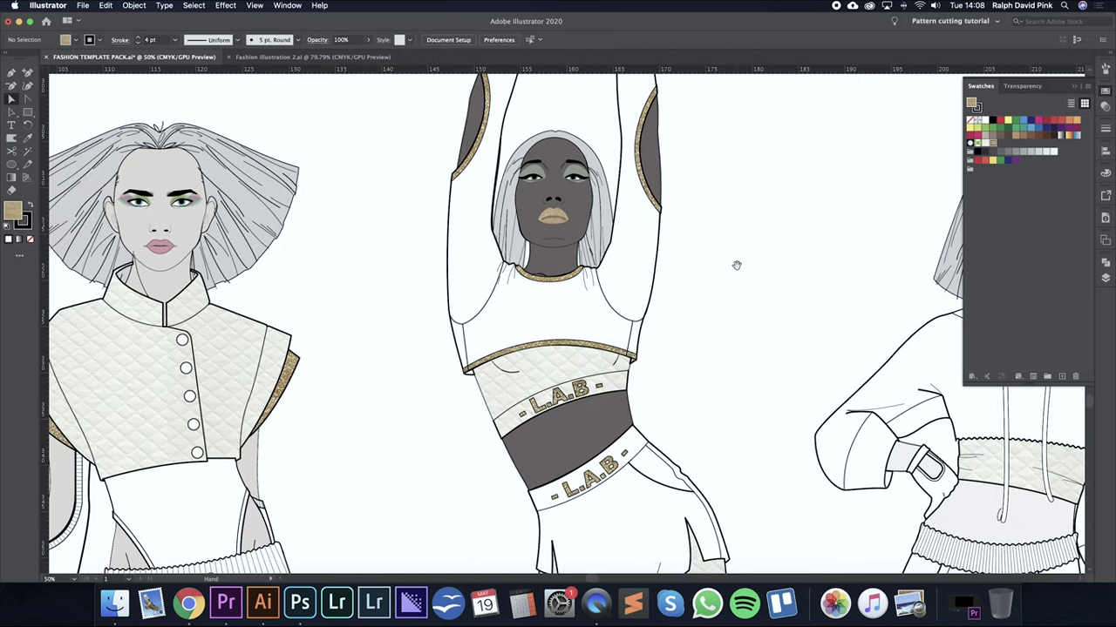
key("super+z")
left_click_drag(700, 403, 731, 272)
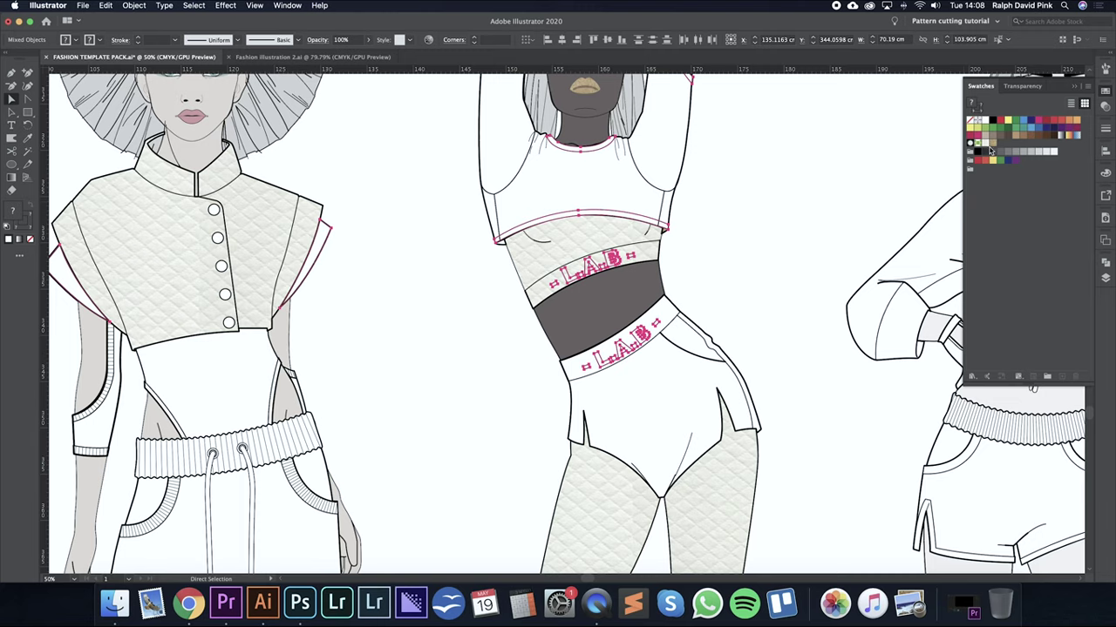
key("super+shift+z")
left_click(724, 247)
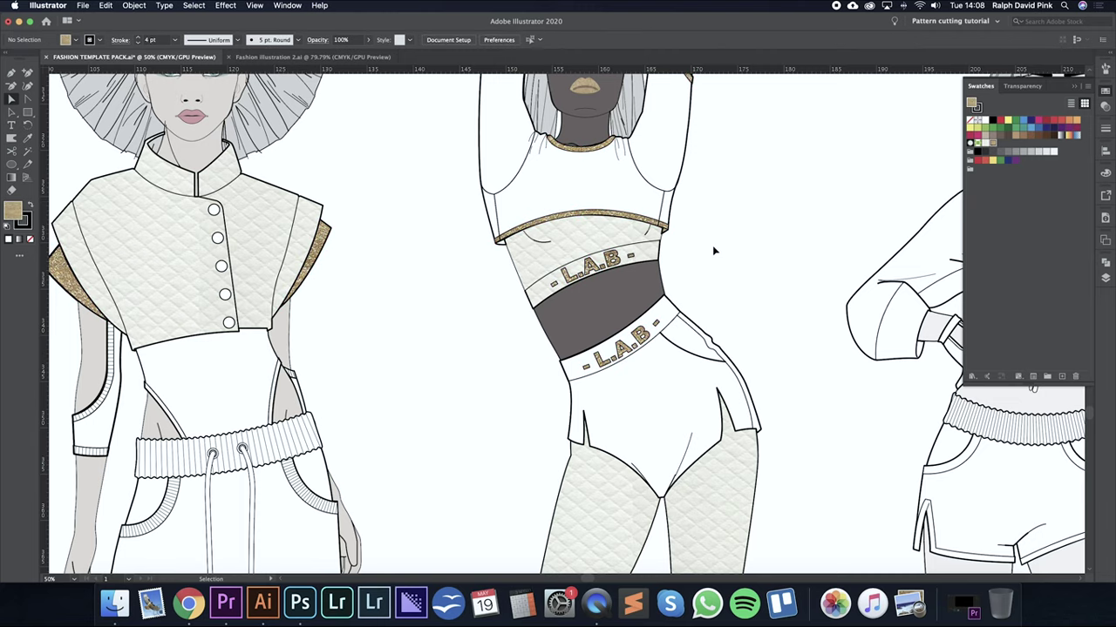
Remove the black outline from the gold L.A.B lettering and dashes on the second figure's quilted under-bust band.
key("super+plus")
key("super+plus")
left_click_drag(763, 204, 742, 281)
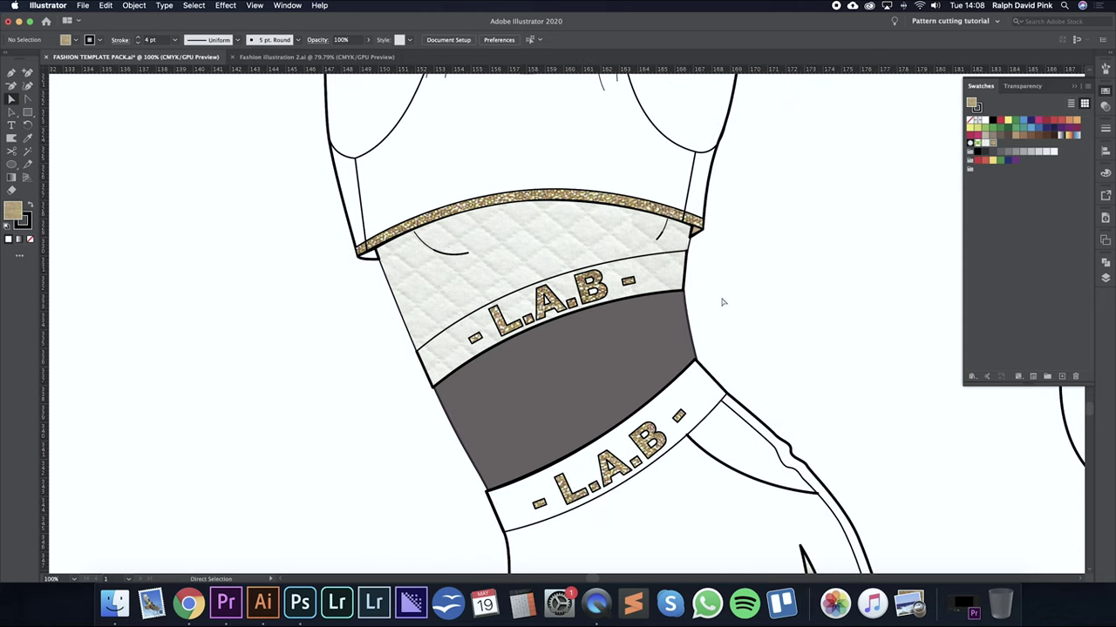
left_click(627, 284)
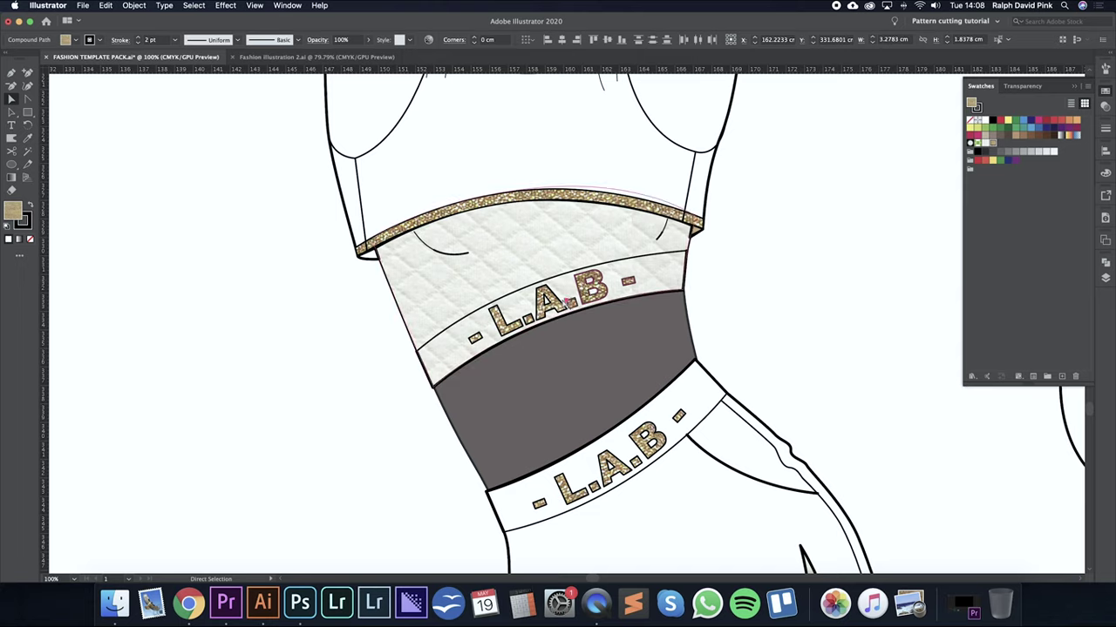
left_click(474, 340, "shift")
left_click(506, 335, "shift")
left_click(25, 222)
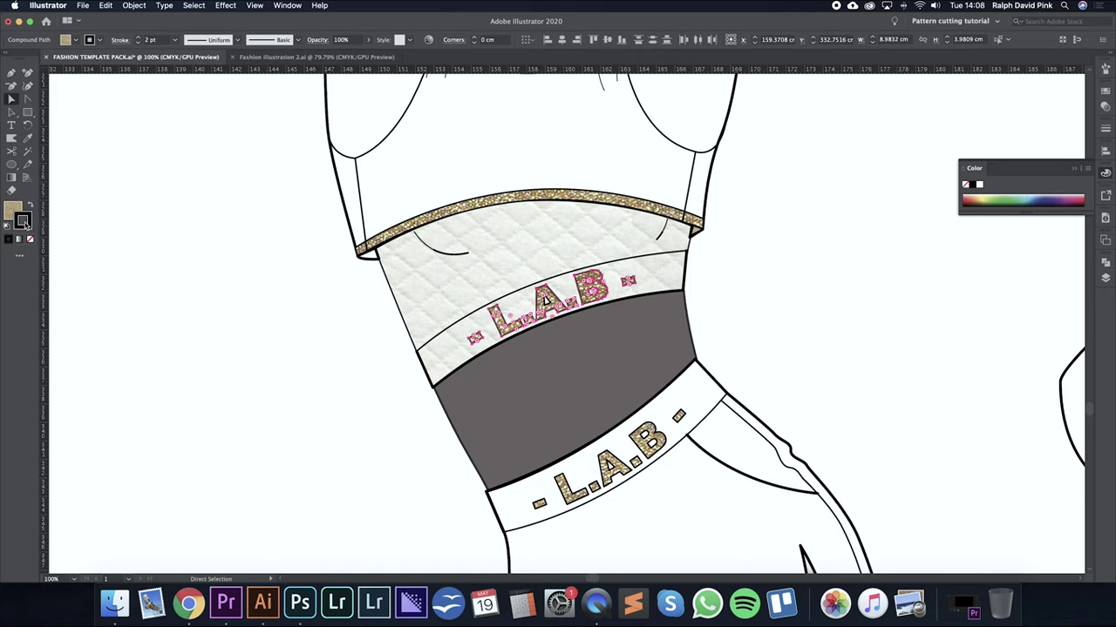
left_click(849, 290)
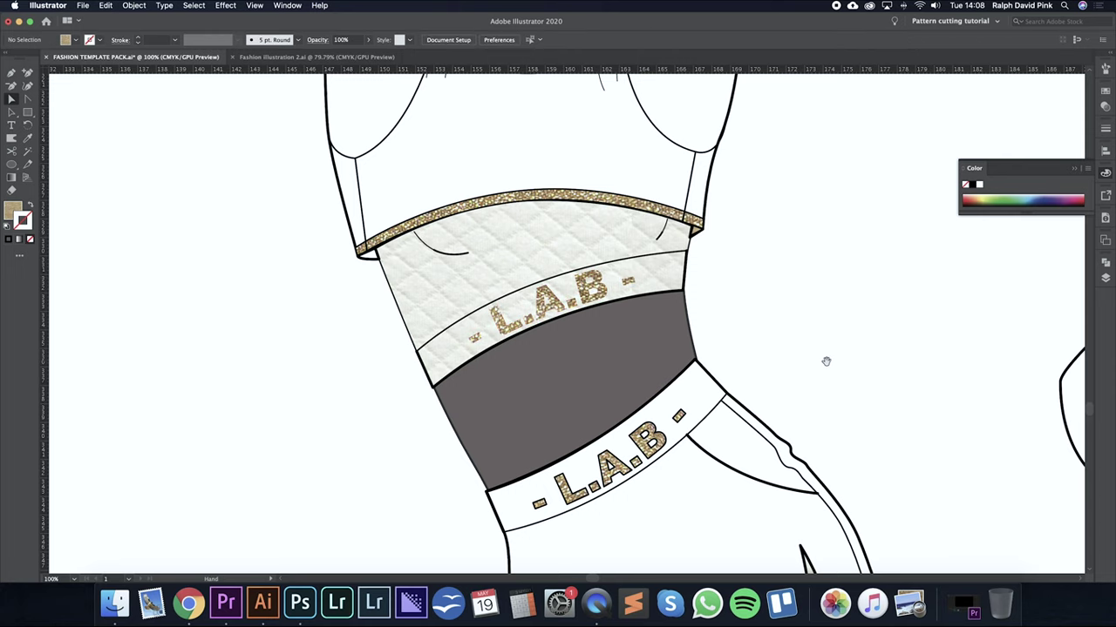
Remove the black outline from the gold L.A.B lettering and dashes on the second figure's shorts waistband.
scroll(810, 278, "down", 5)
left_click(632, 359)
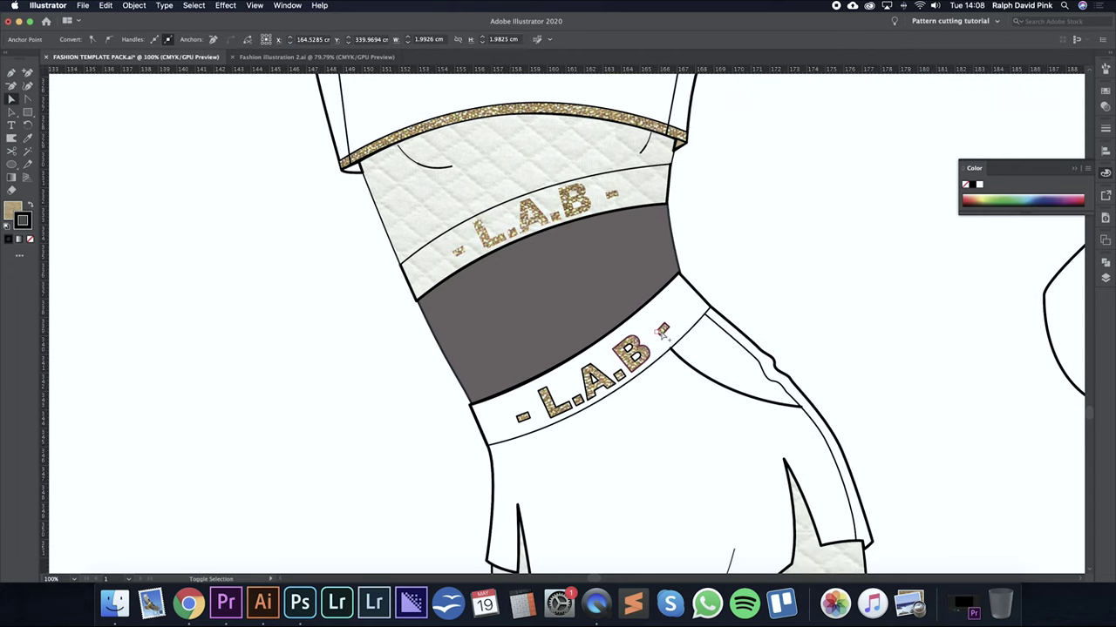
left_click(586, 387, "shift")
left_click(587, 398, "shift")
left_click(555, 406, "shift")
left_click(535, 413, "shift")
left_click_drag(541, 416, 519, 423)
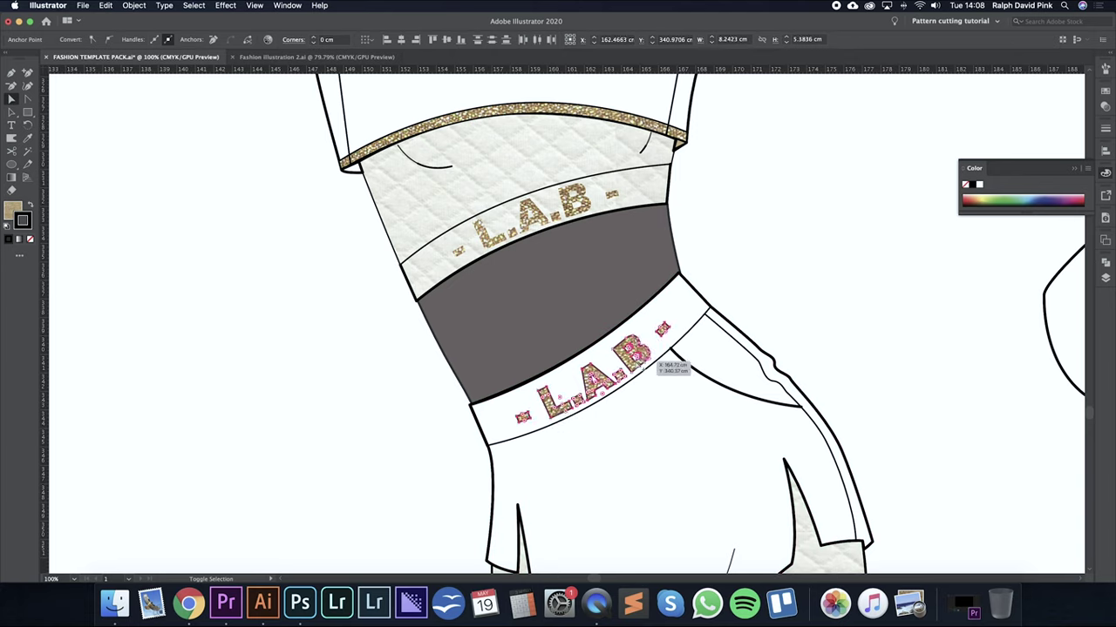
left_click(31, 239)
left_click(187, 241)
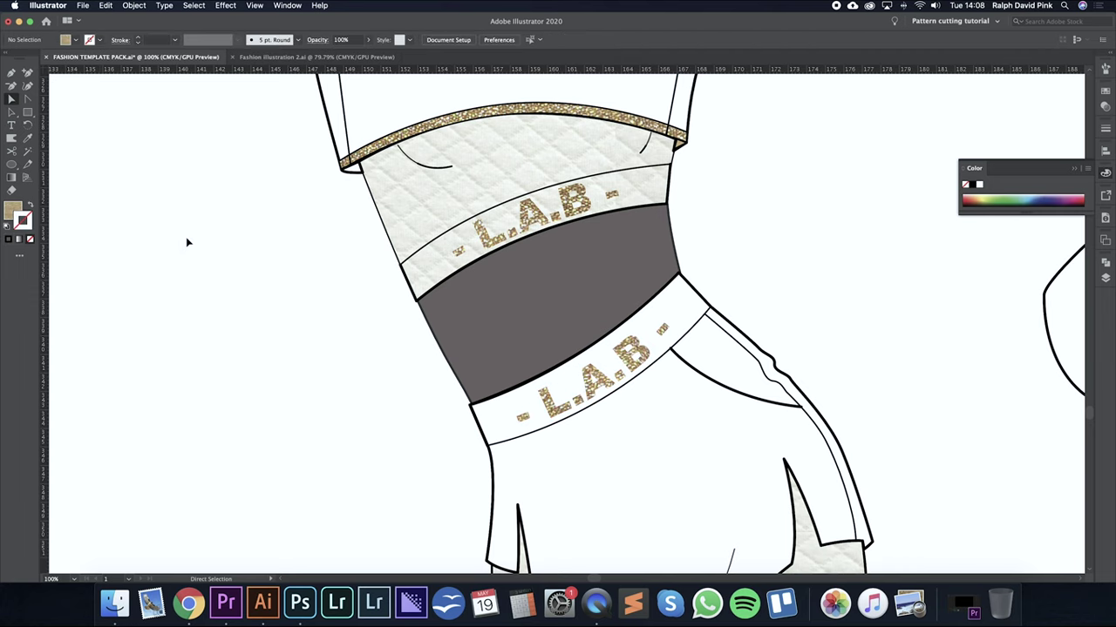
Look over the three template figures, the finished coloured example and the fabric images to compare the garments still lacking prints.
key("super+minus")
key("super+minus")
key("super+minus")
left_click_drag(693, 265, 682, 277)
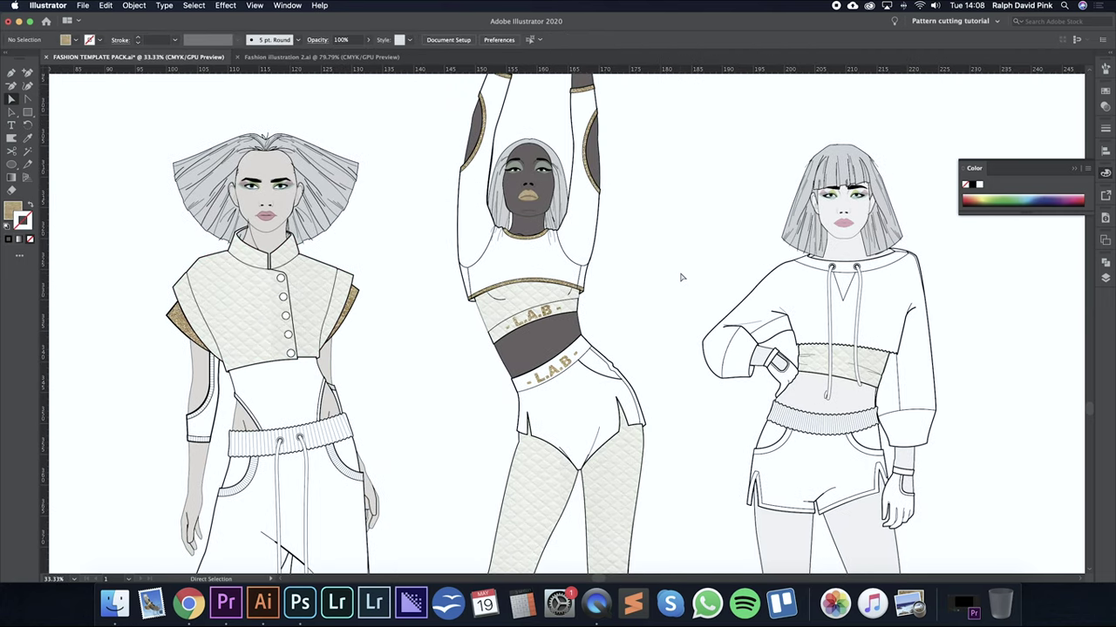
left_click_drag(812, 386, 437, 421)
key("super+minus")
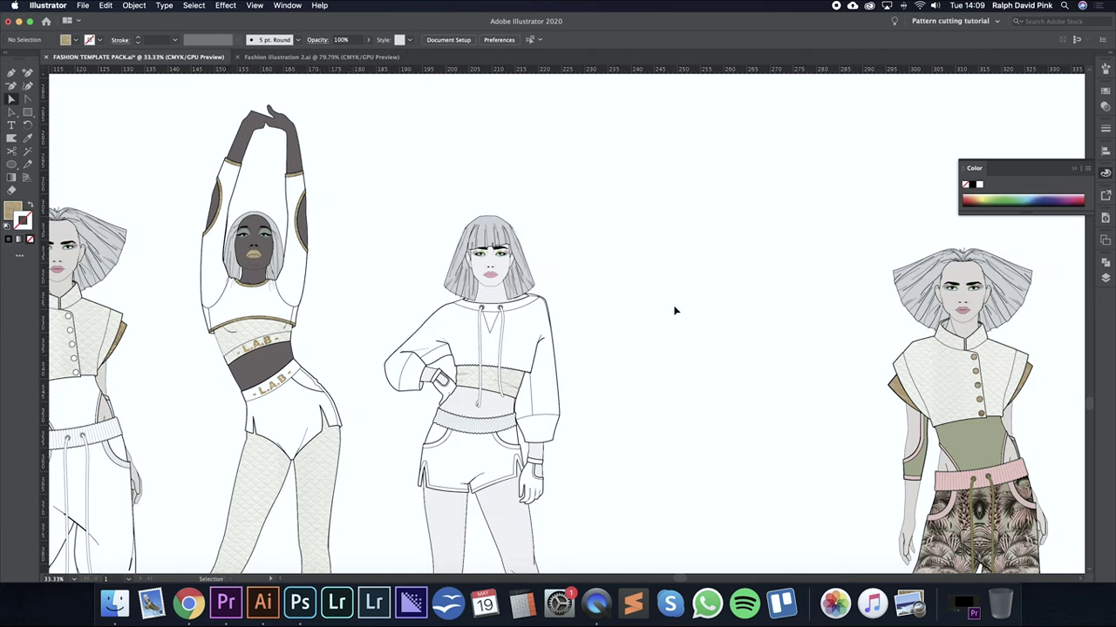
left_click_drag(605, 319, 756, 249)
left_click_drag(773, 326, 810, 309)
left_click_drag(733, 311, 854, 291)
left_click_drag(551, 305, 643, 292)
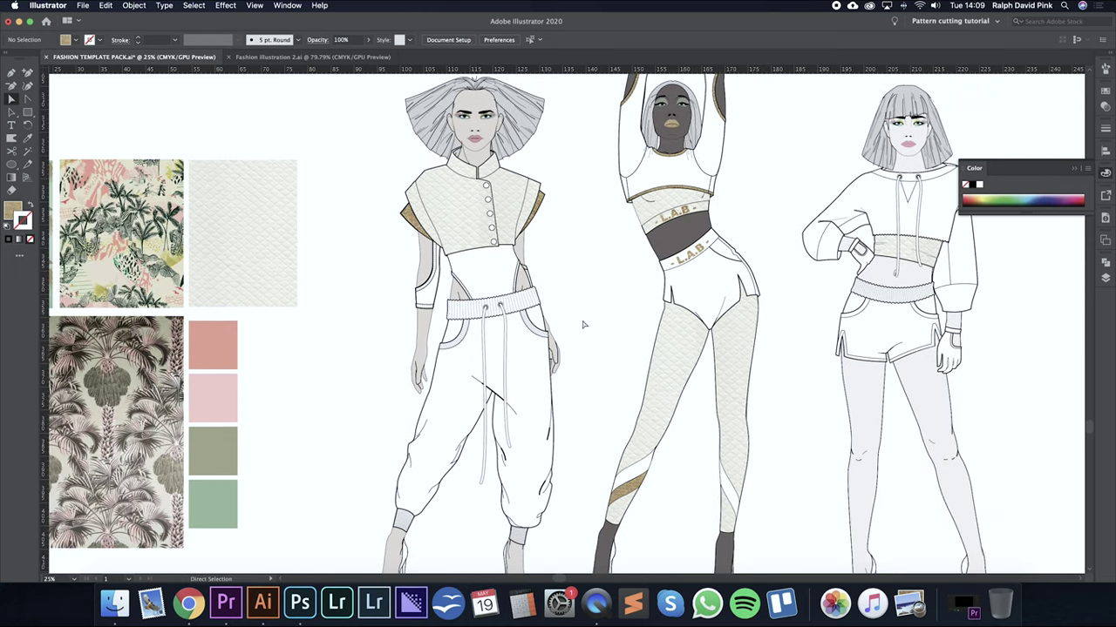
key("super+plus")
left_click_drag(570, 328, 628, 291)
key("super+minus")
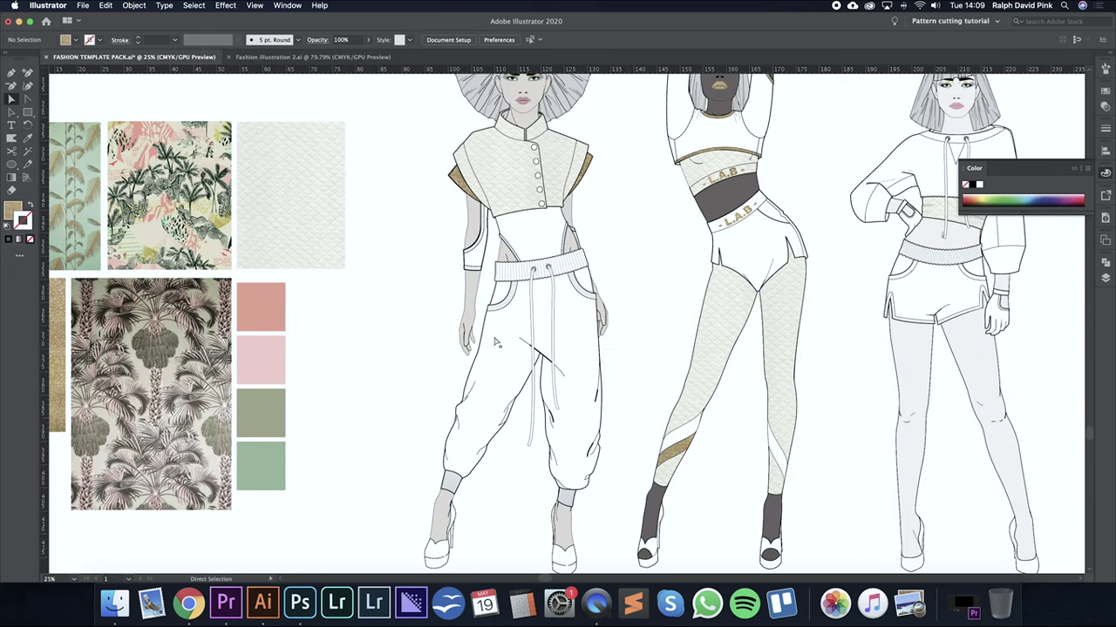
Make a pattern swatch from the dark palm print image and fill the first figure's trousers with it.
left_click_drag(158, 371, 1003, 146)
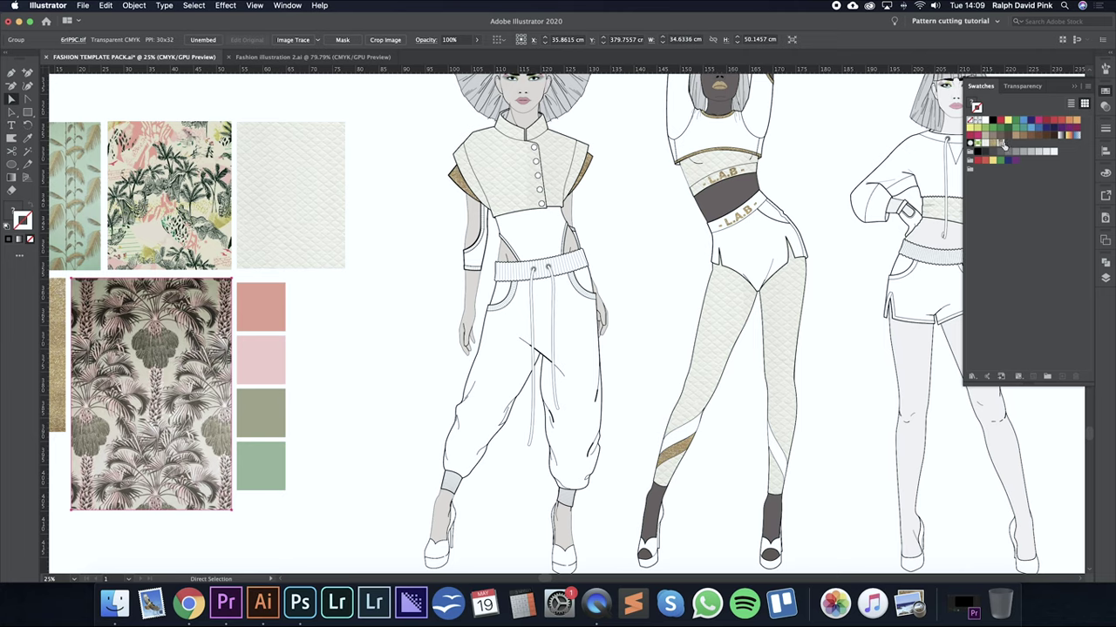
left_click(606, 322)
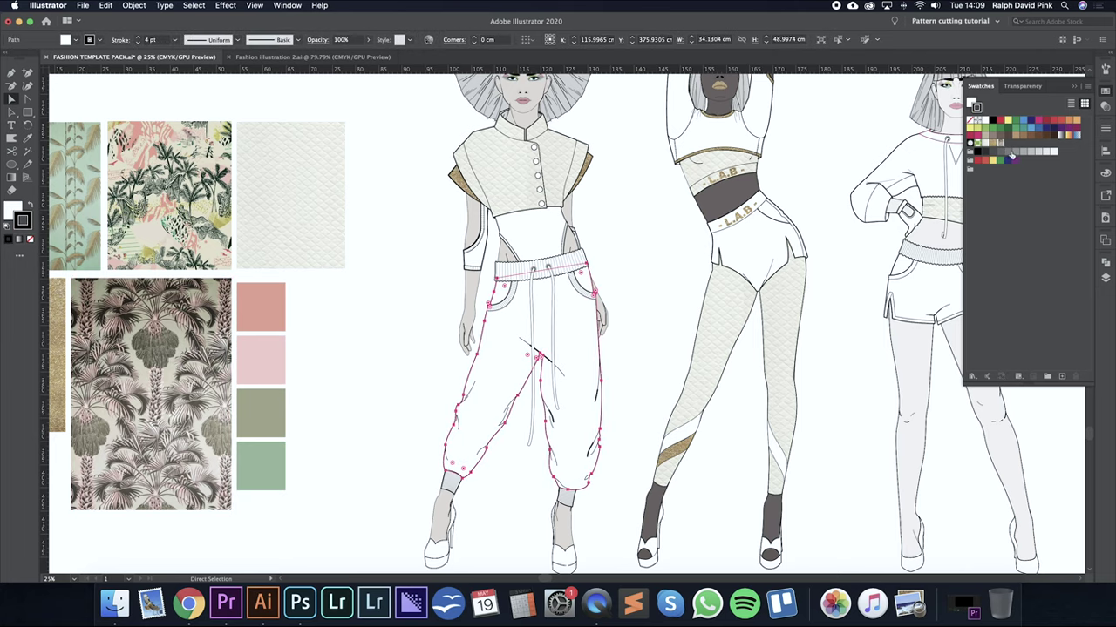
left_click(1002, 146)
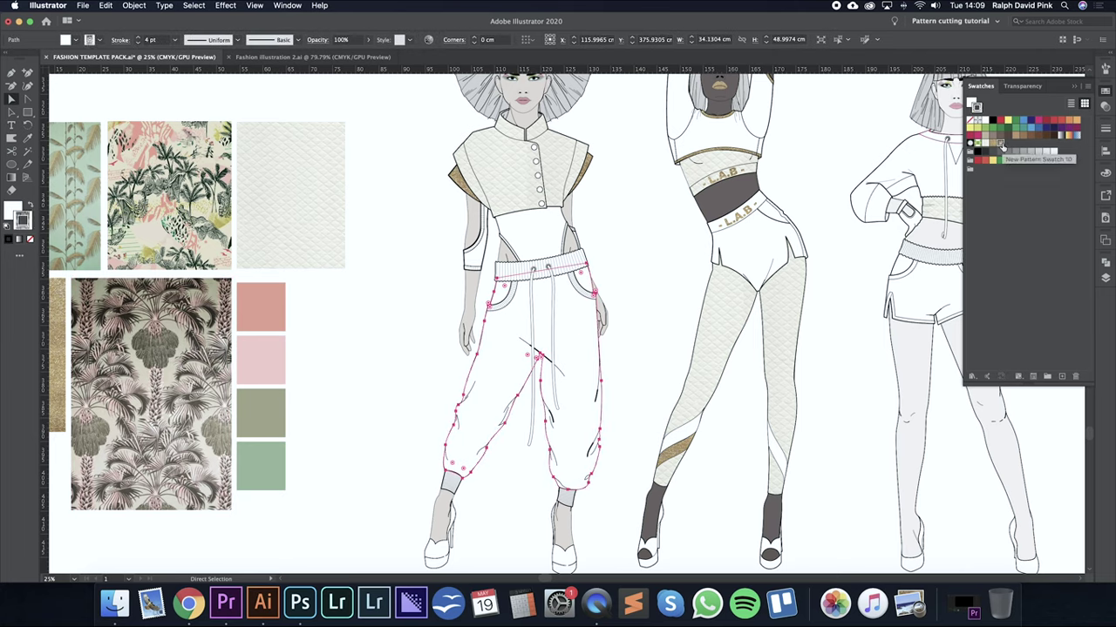
key("v")
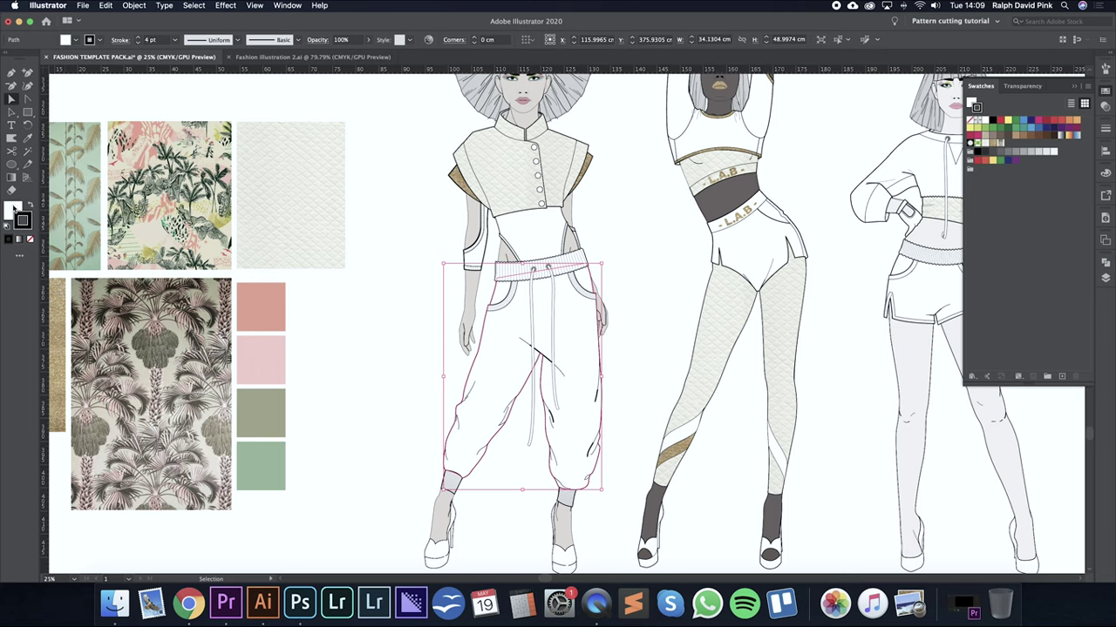
left_click(12, 209)
key("a")
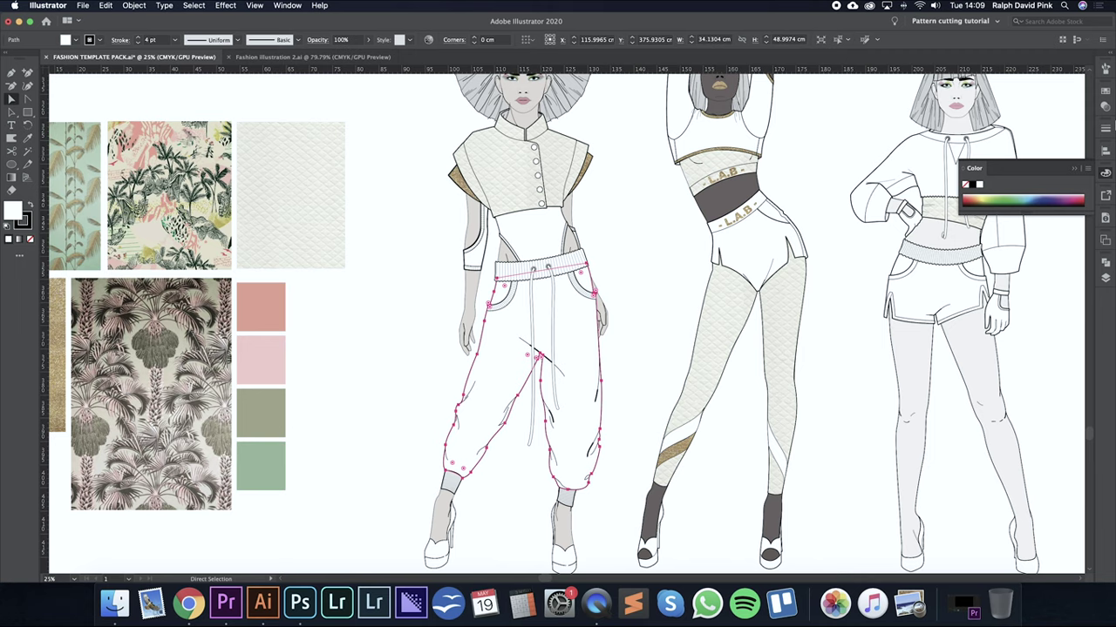
left_click(1106, 91)
left_click(1001, 142)
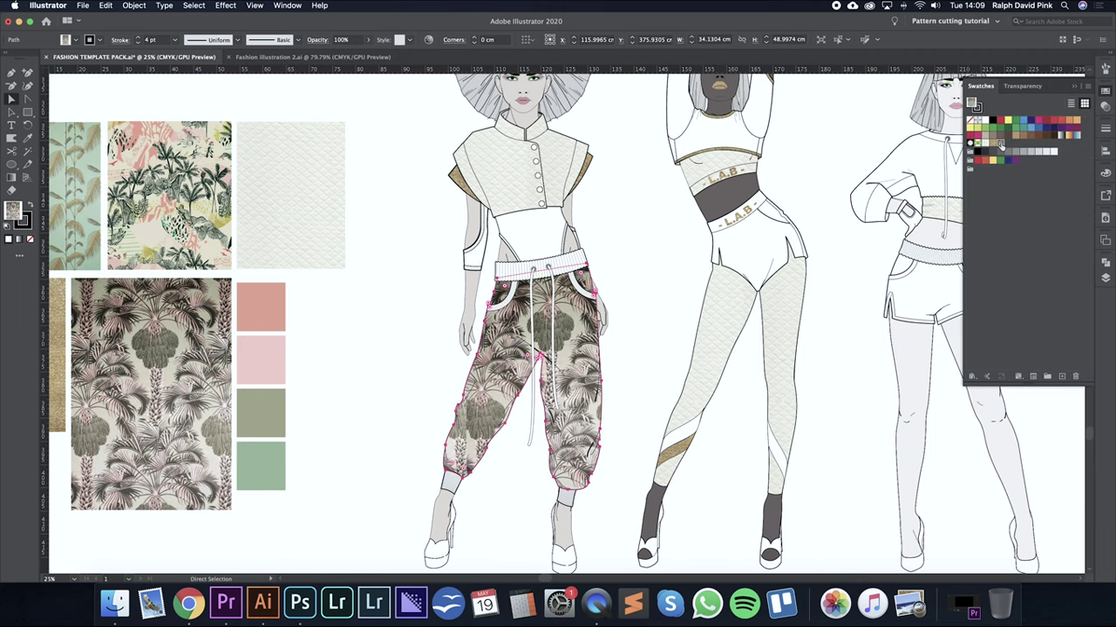
left_click(638, 339)
Duplicate the dark palm print image next to the first figure and scale the copy down proportionally.
scroll(632, 340, "down", 1)
scroll(632, 340, "right", 1)
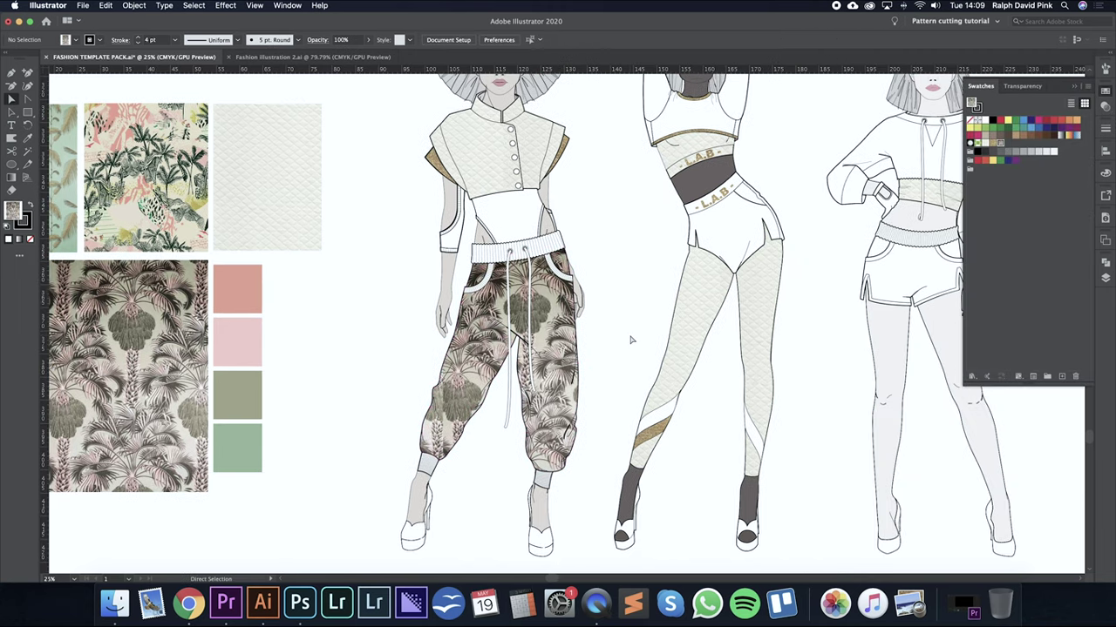
left_click_drag(155, 335, 313, 349)
left_click(341, 331)
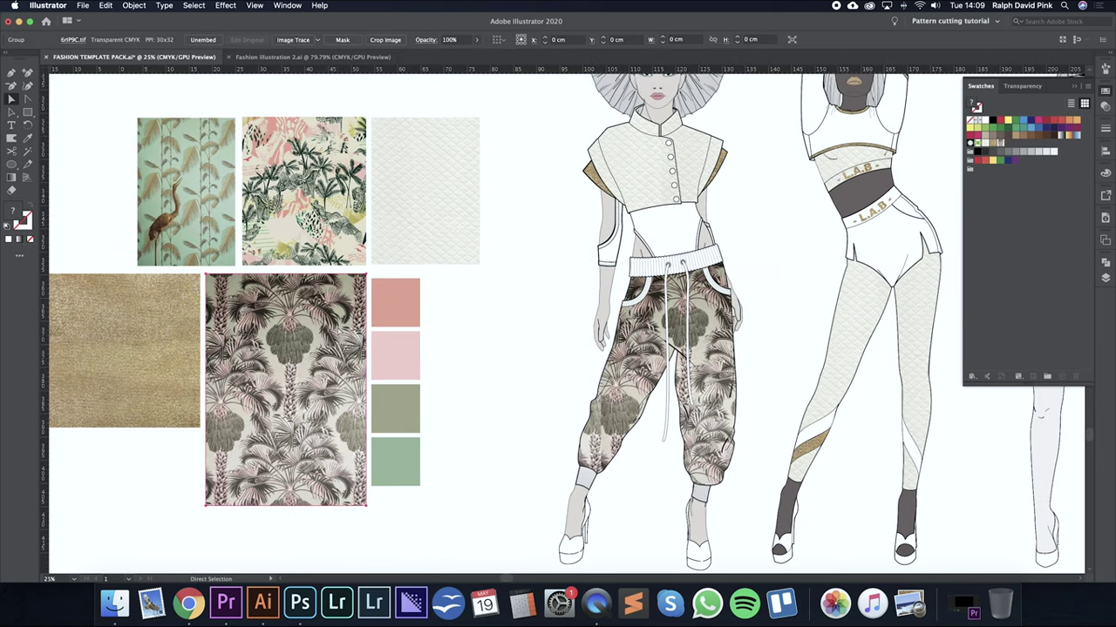
left_click(475, 312)
left_click_drag(288, 359, 568, 292)
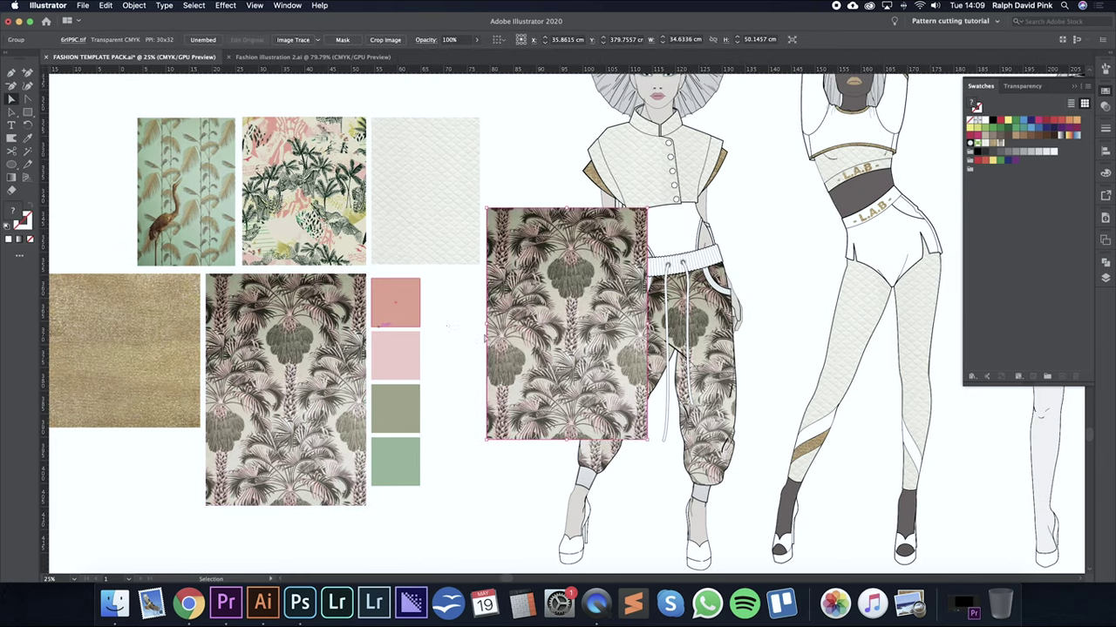
key("v")
left_click_drag(647, 208, 538, 364)
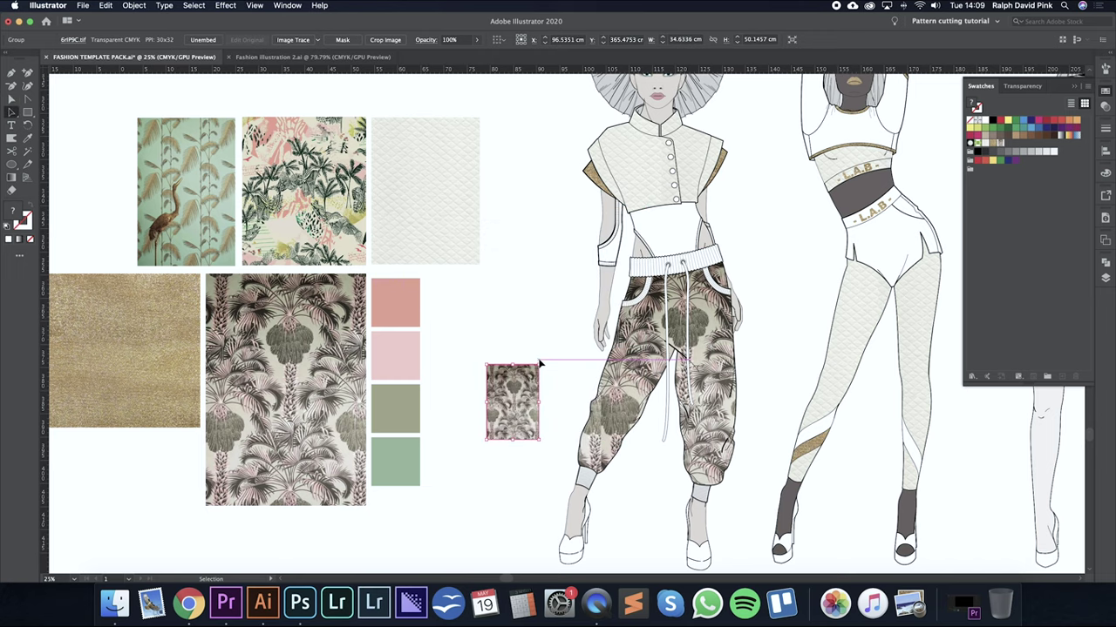
Make a pattern swatch from the reduced palm print copy and fill the first figure's trousers with it.
left_click(543, 328)
left_click(512, 398)
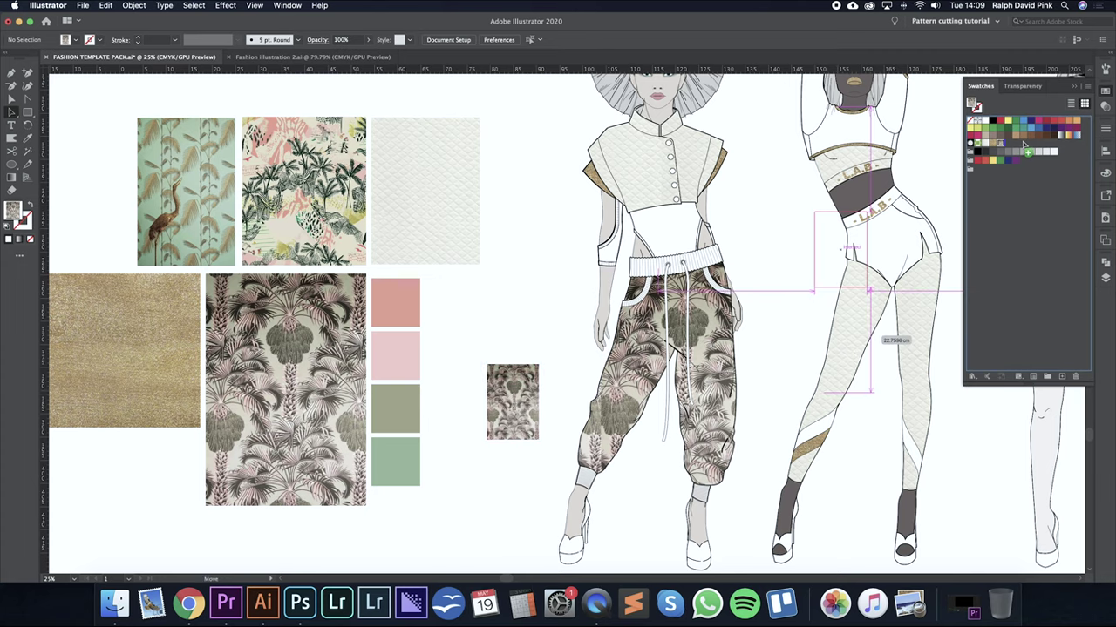
left_click(531, 319)
left_click_drag(521, 318, 472, 323)
key("a")
left_click(610, 356)
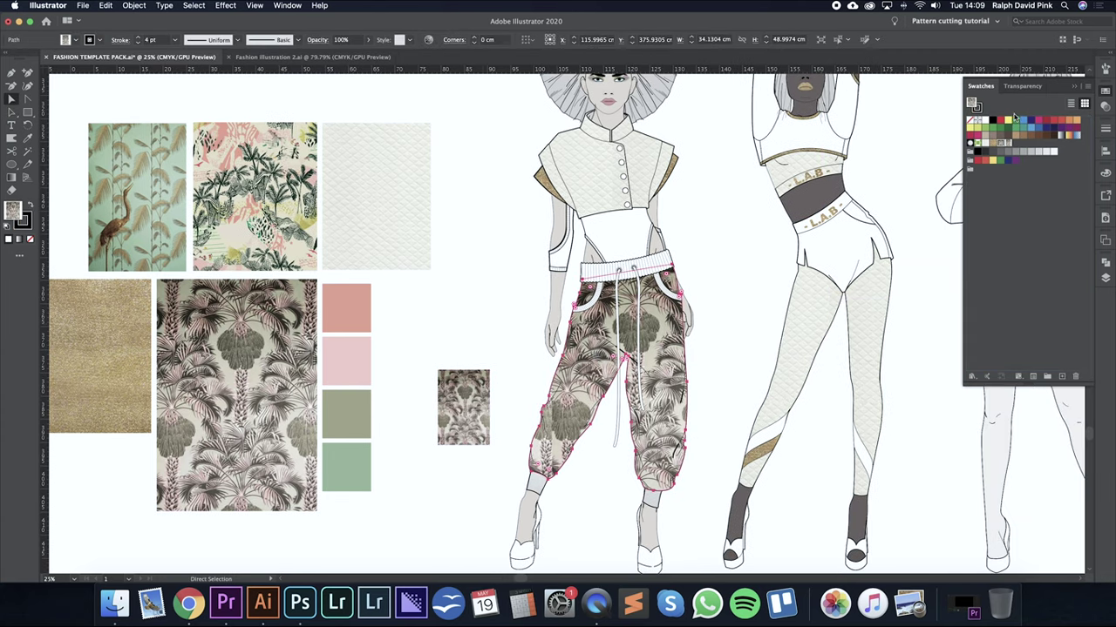
left_click(1008, 145)
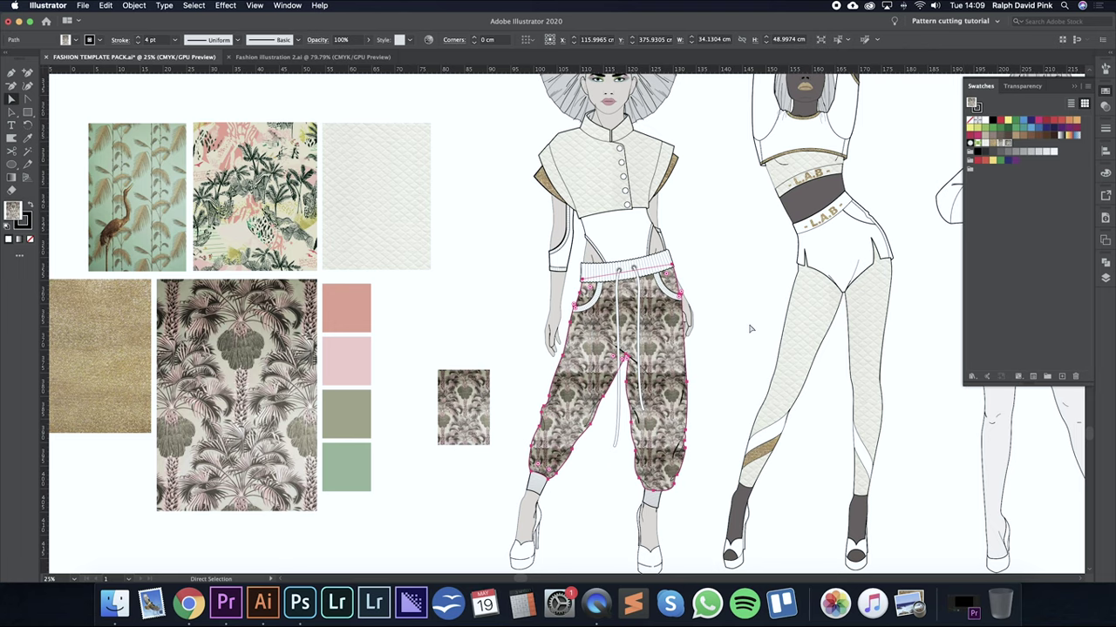
Undo the small palm print fill on the trousers and delete the reduced copy of the print image.
key("super+equal")
key("super+equal")
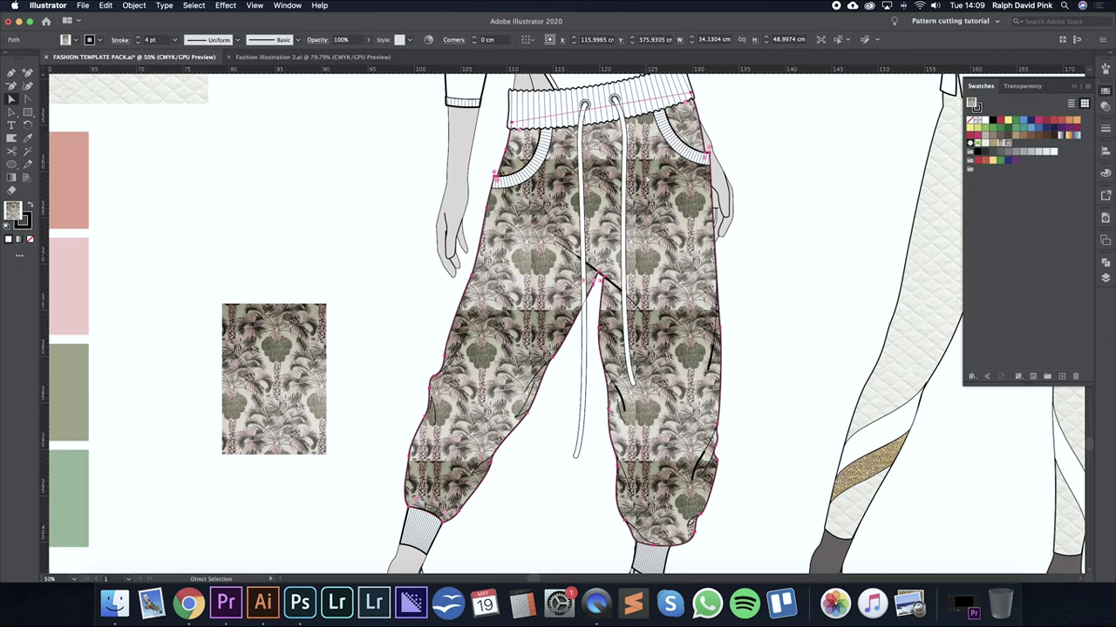
key("super+z")
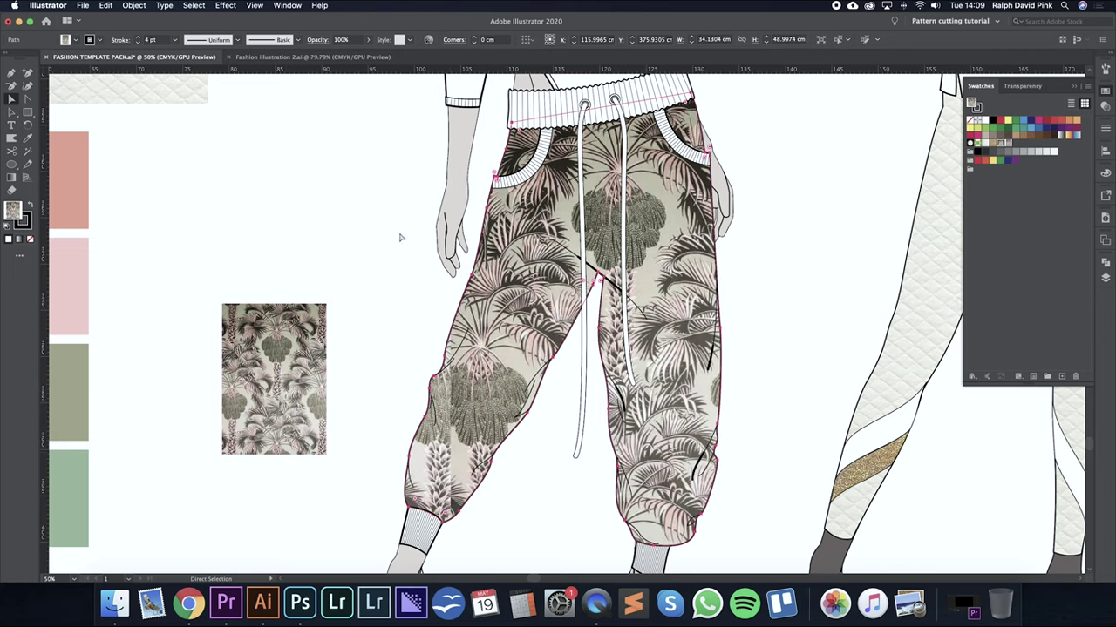
left_click(324, 216)
key("super+minus")
key("super+minus")
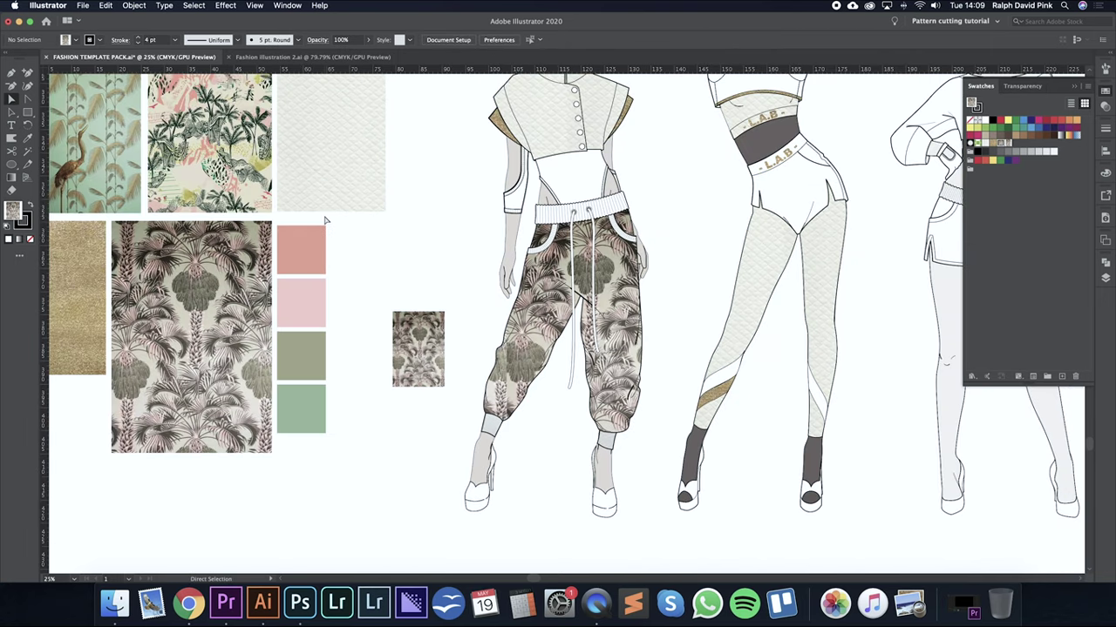
left_click(426, 340)
key("Delete")
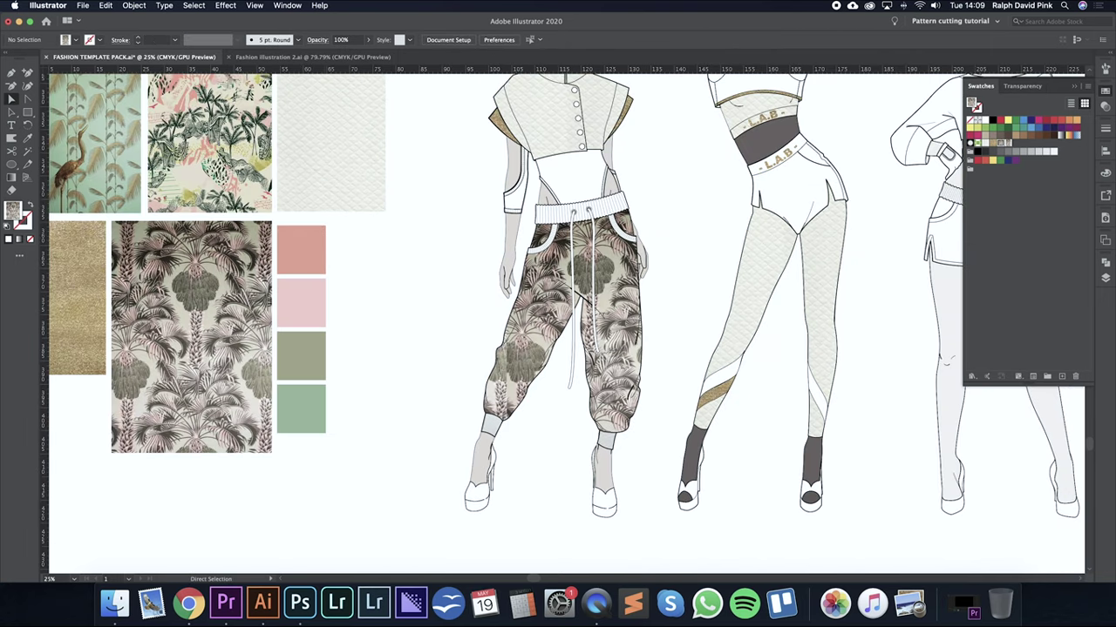
Try laying the palm print image over the first figure's trousers, enlarging it to about 37 × 53.6 cm and nudging it into position.
left_click(261, 296)
left_click_drag(216, 313, 585, 296)
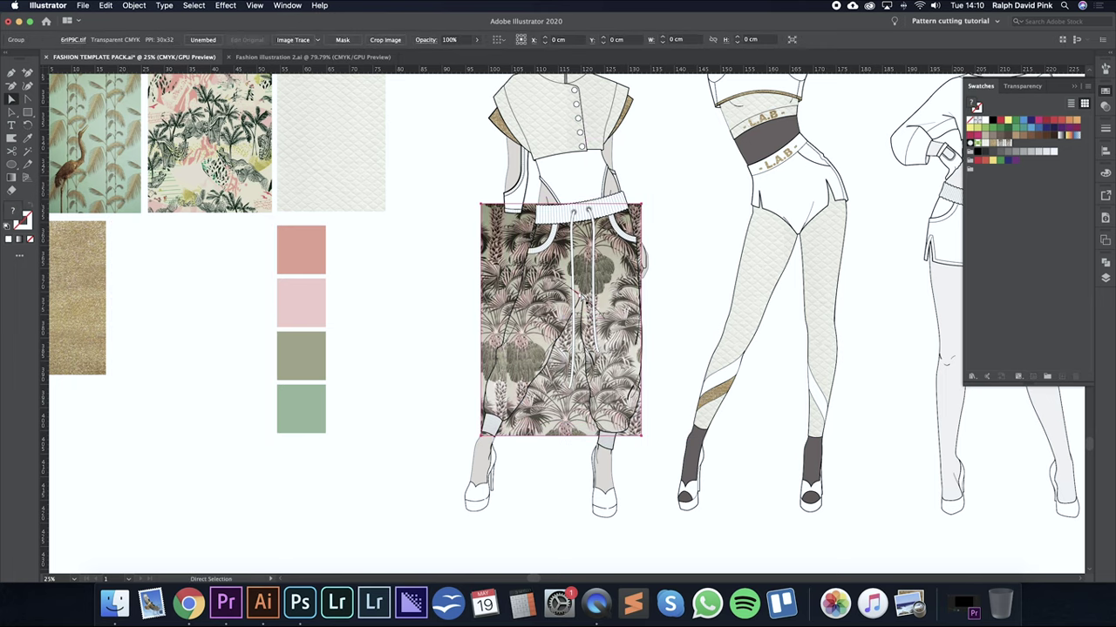
key("e")
mouse_move(481, 434)
left_mouse_down()
mouse_move(439, 473)
mouse_move(466, 449)
left_mouse_up()
key("shift+Right")
key("shift+Right")
key("shift+Right")
key("shift+Right")
key("shift+Right")
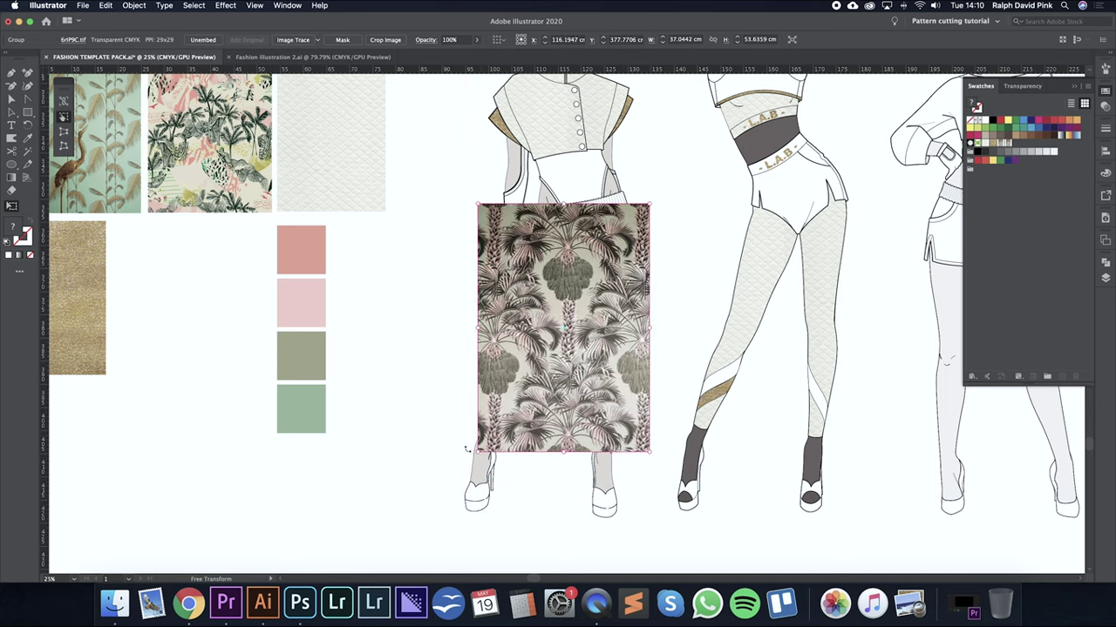
key("shift+Up")
key("shift+Up")
Undo the nudging, enlarging and moving of the palm print image over the trousers and deselect it.
key("super+shift+a")
key("super+z")
key("super+z")
key("super+z")
key("super+z")
key("super+z")
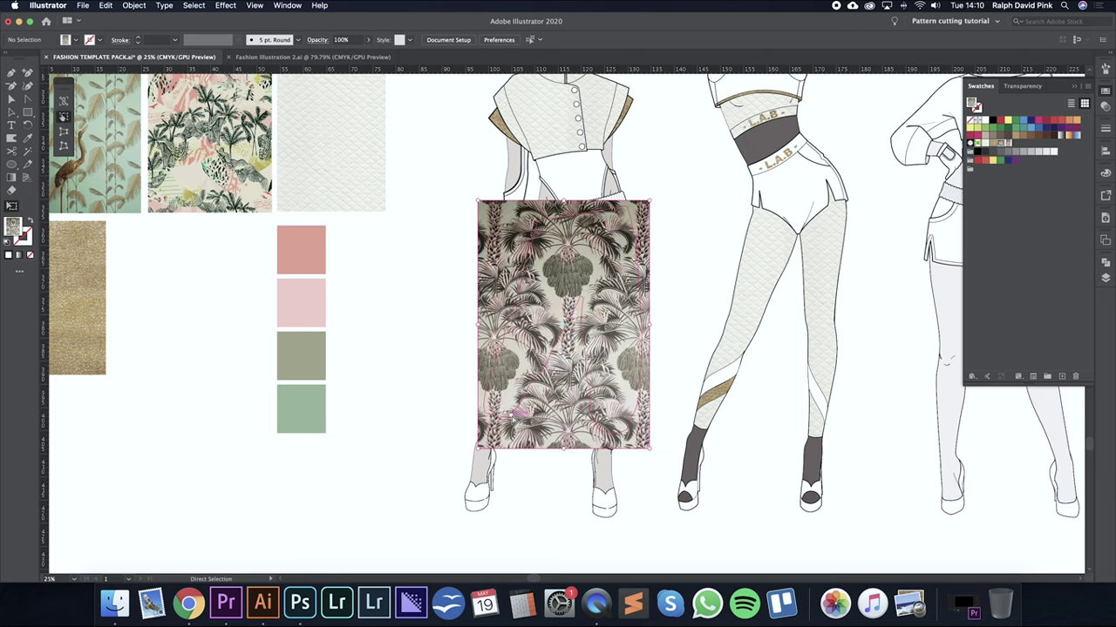
key("super+z")
key("super+z")
key("super+z")
key("super+z")
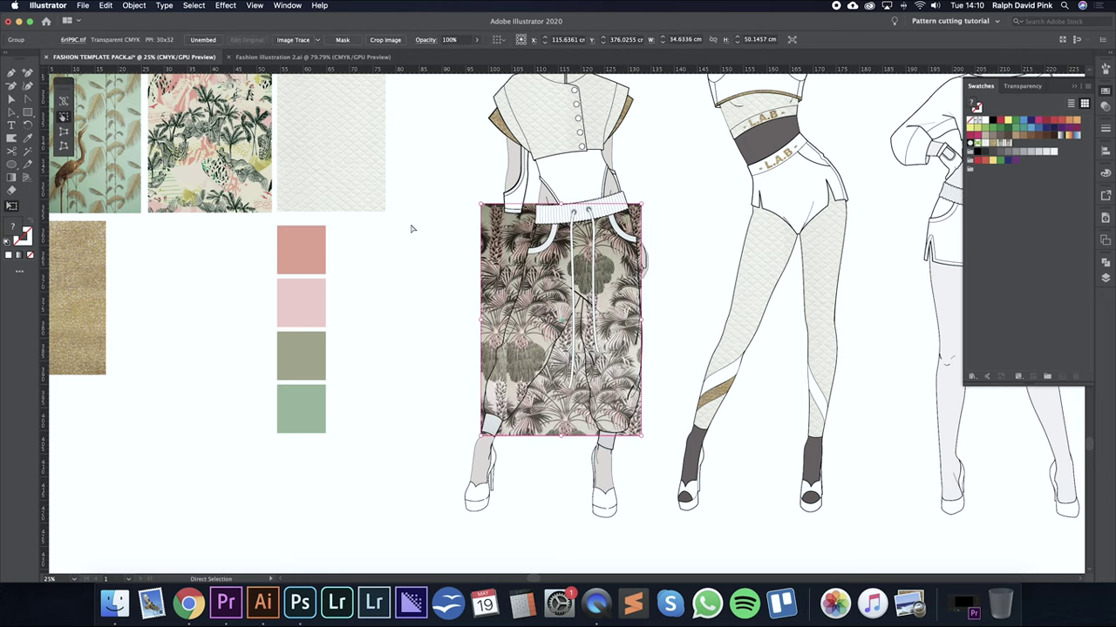
key("v")
left_click(406, 271)
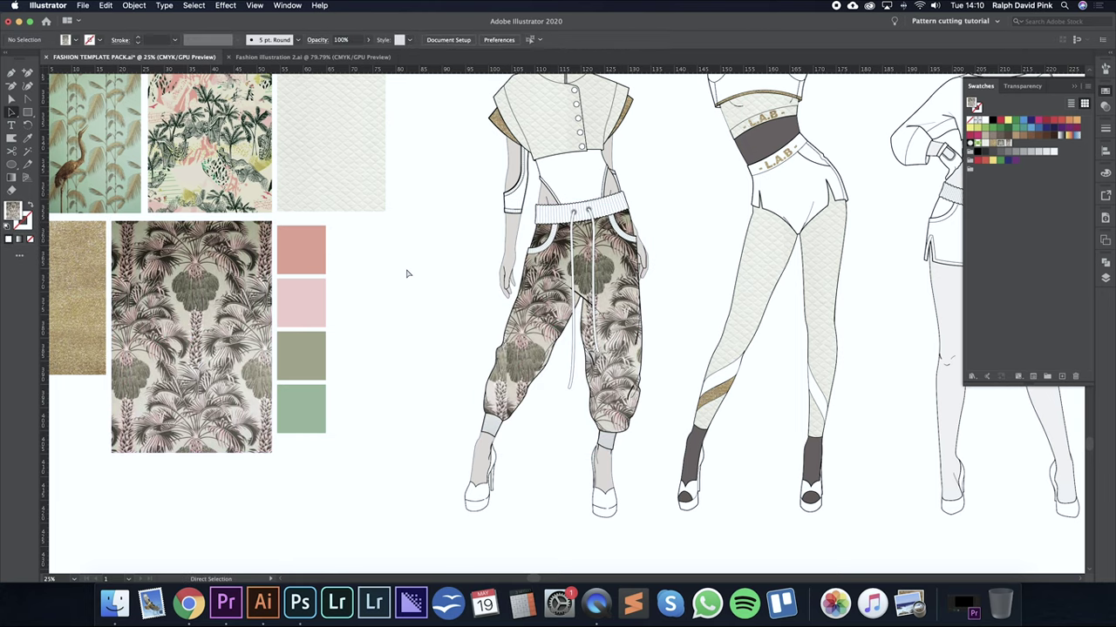
Duplicate the white quilted fabric image and scale the copy down to about 7.5 × 10.2 cm.
key("super+minus")
left_click_drag(501, 275, 478, 300)
key("a")
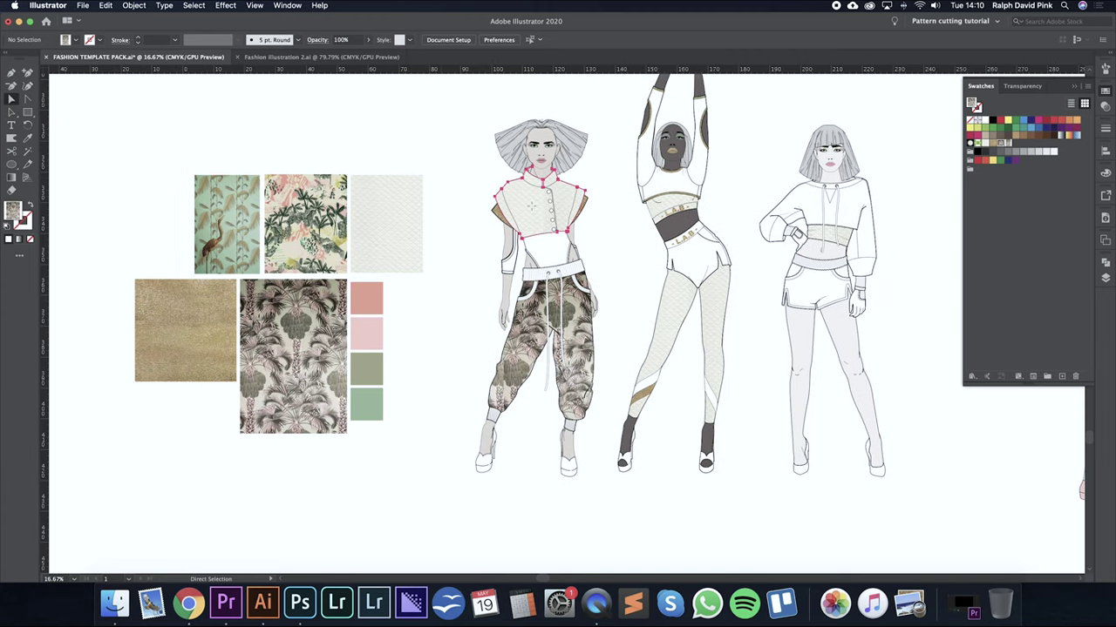
left_click(531, 206)
key("super+plus")
key("super+plus")
key("super+plus")
left_click(118, 320)
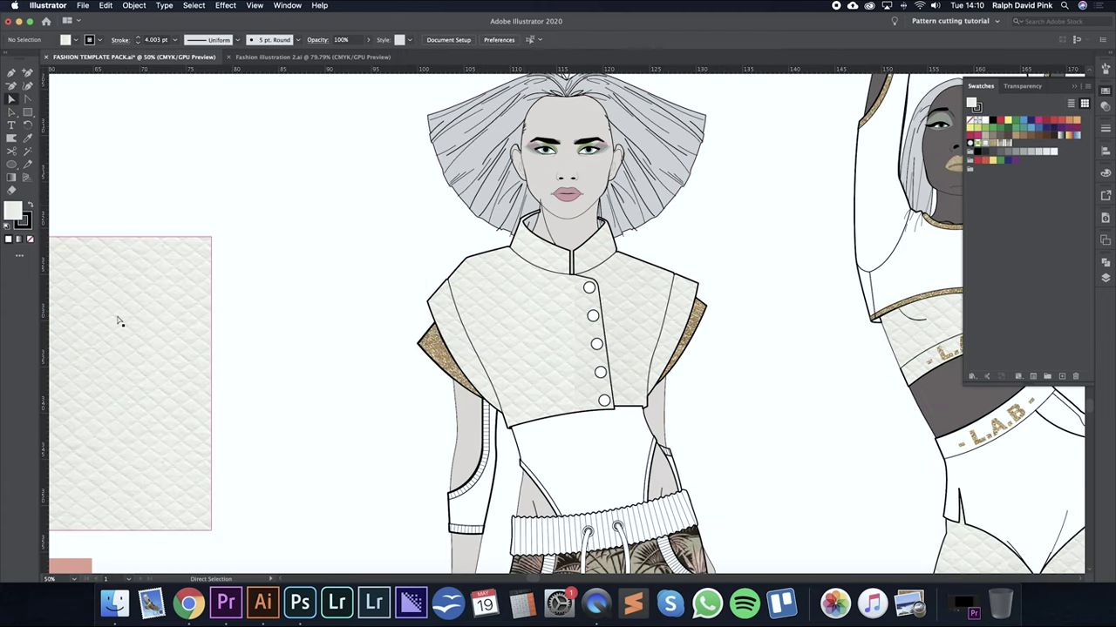
left_click_drag(125, 346, 586, 304)
key("e")
left_click_drag(672, 177, 1011, 187)
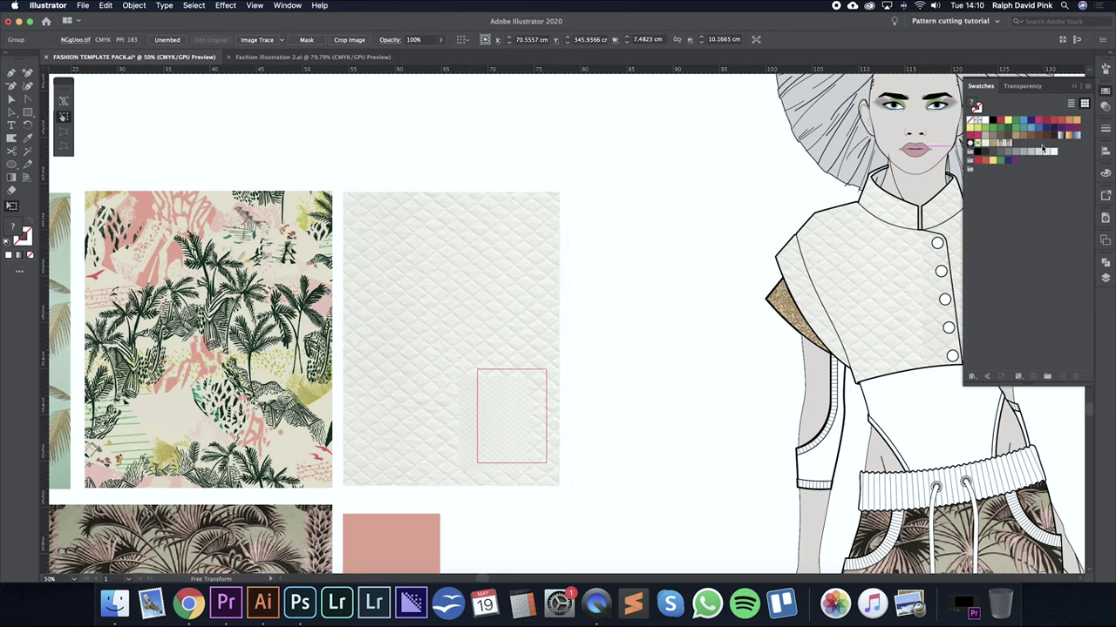
Make a pattern swatch from the reduced quilted copy and fill the first figure's cropped jacket with it.
key("a")
left_click(656, 364)
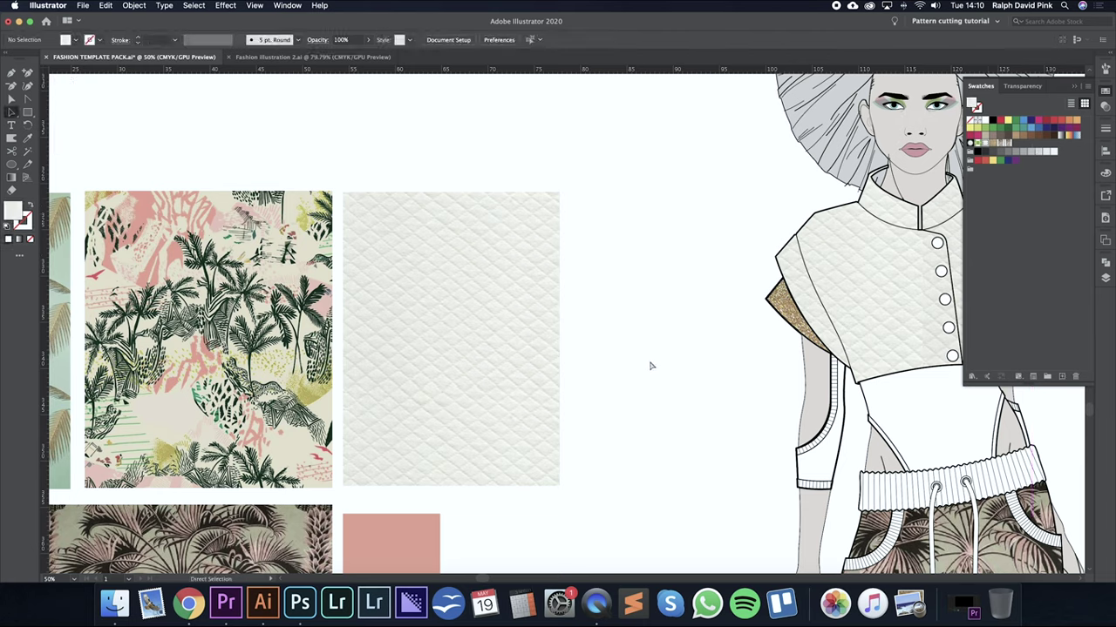
left_click_drag(465, 419, 1029, 152)
left_click(787, 253)
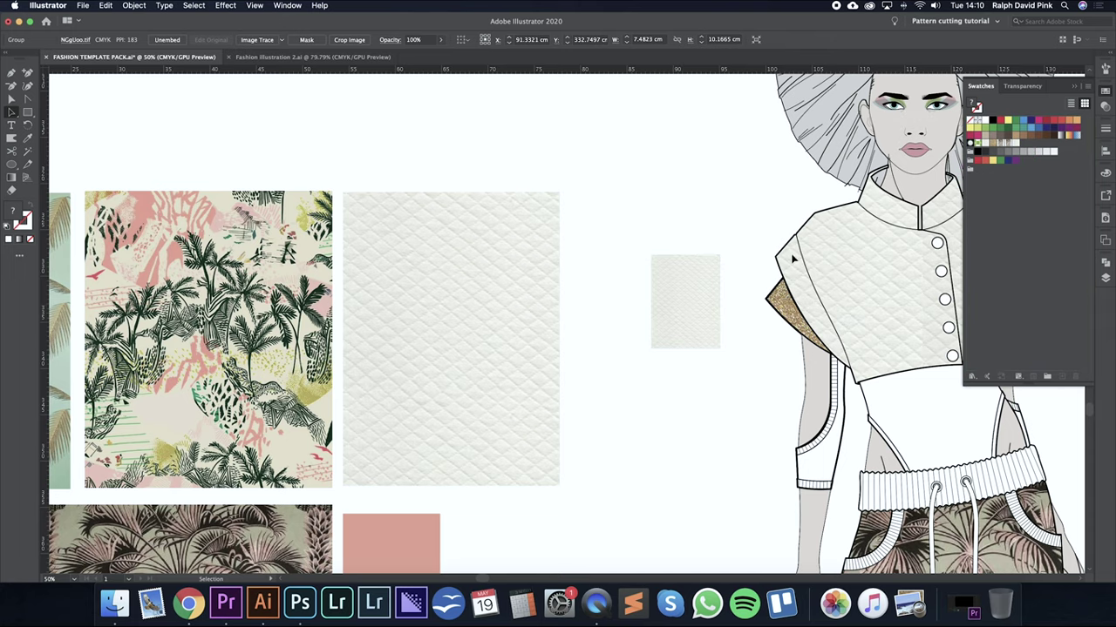
left_click_drag(887, 309, 614, 318)
key("a")
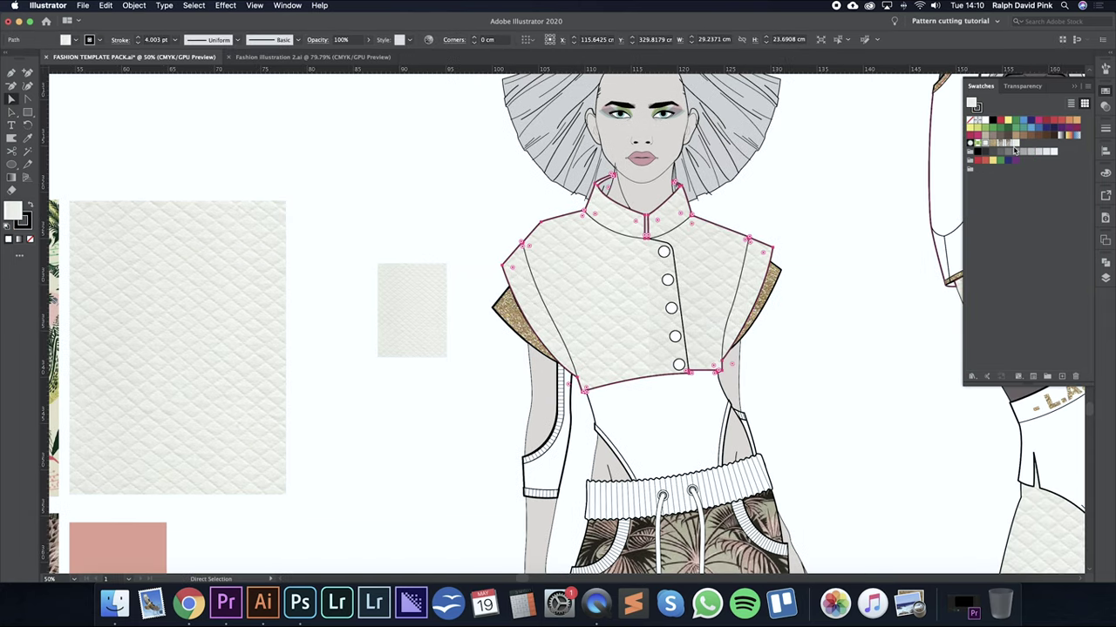
left_click(1015, 143)
key("v")
left_click(410, 236)
Undo the jacket's small quilted fill and its swatch, and place the reduced quilted copy beside the original, level with its upper edge.
key("super+z")
key("super+z")
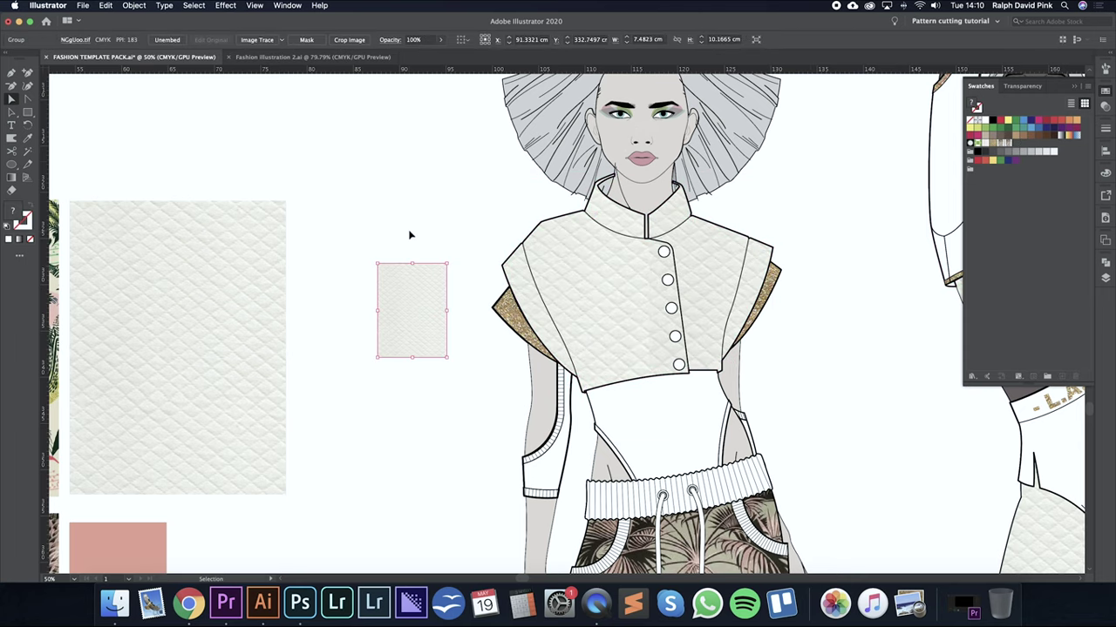
key("super+minus")
key("super+minus")
left_click_drag(553, 319, 608, 227)
left_click_drag(642, 354, 348, 322)
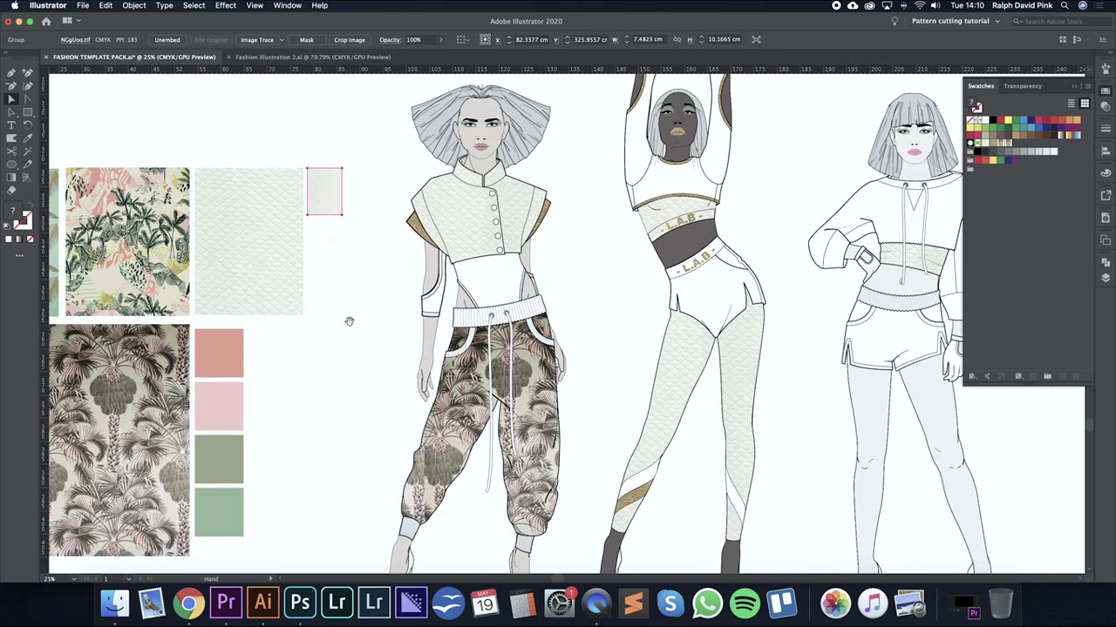
left_click_drag(588, 301, 552, 325)
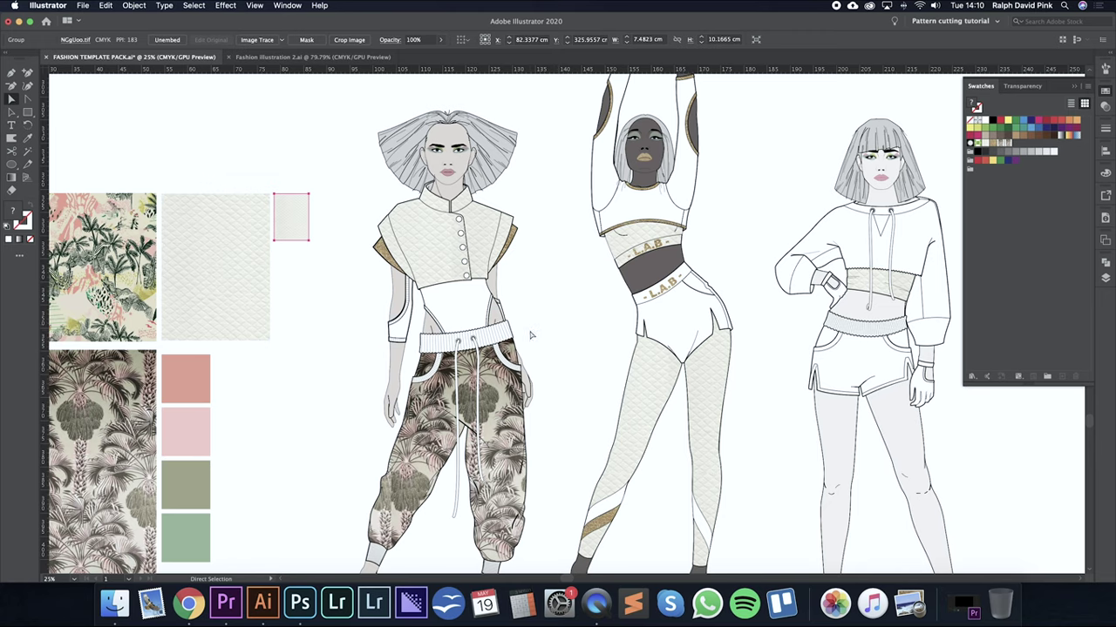
left_click_drag(529, 337, 625, 259)
key("super+plus")
left_click_drag(548, 444, 429, 117)
left_click(461, 287)
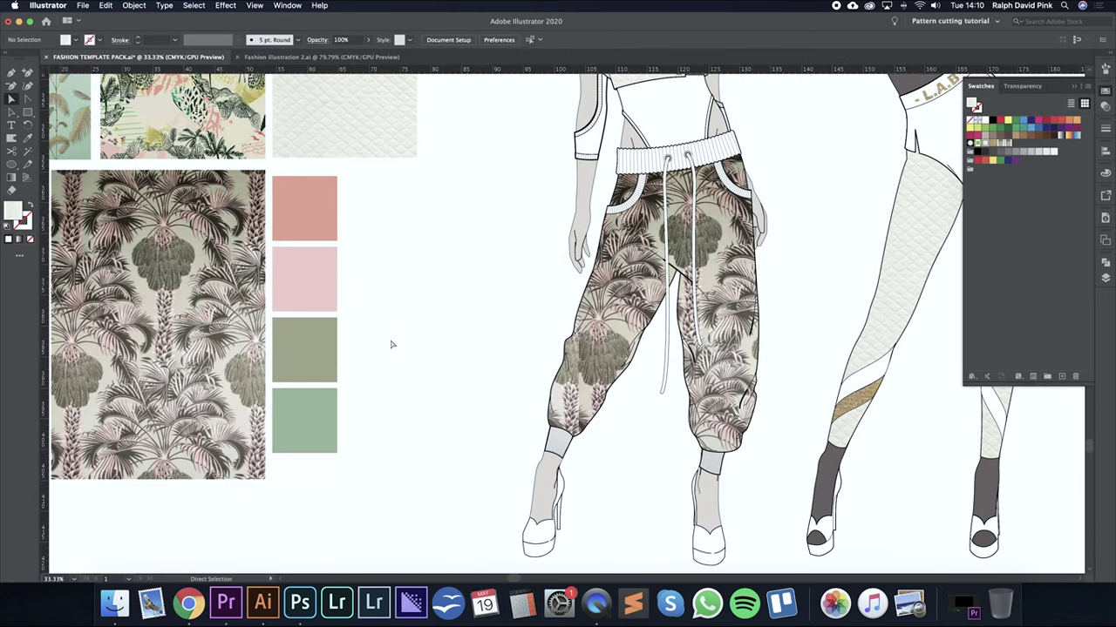
scroll(480, 308, "up", 5)
scroll(480, 308, "right", 2)
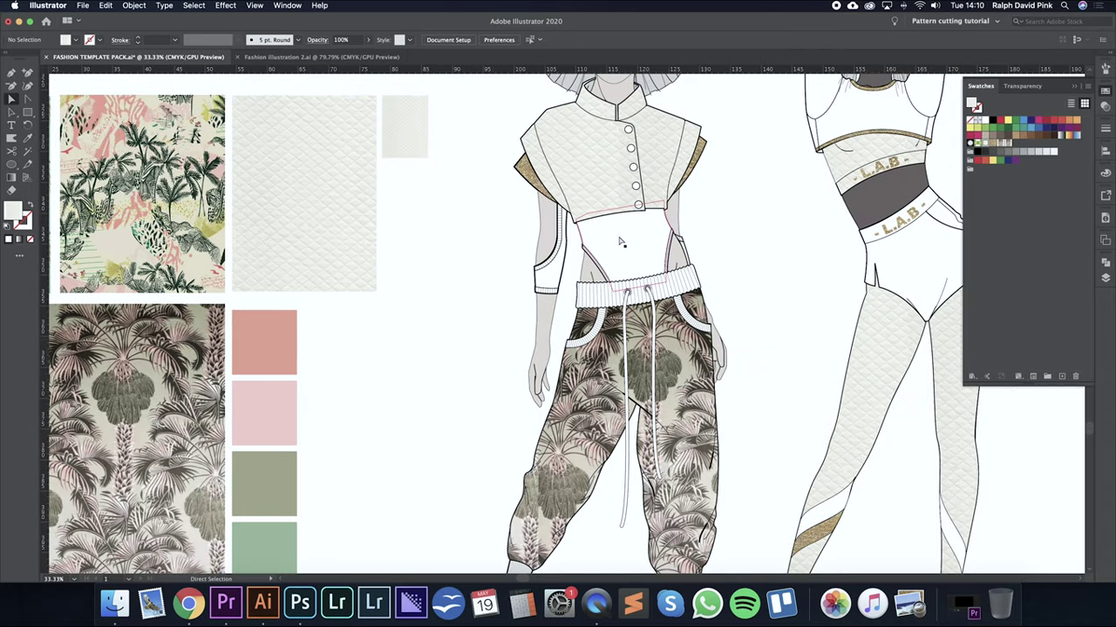
left_click(621, 242)
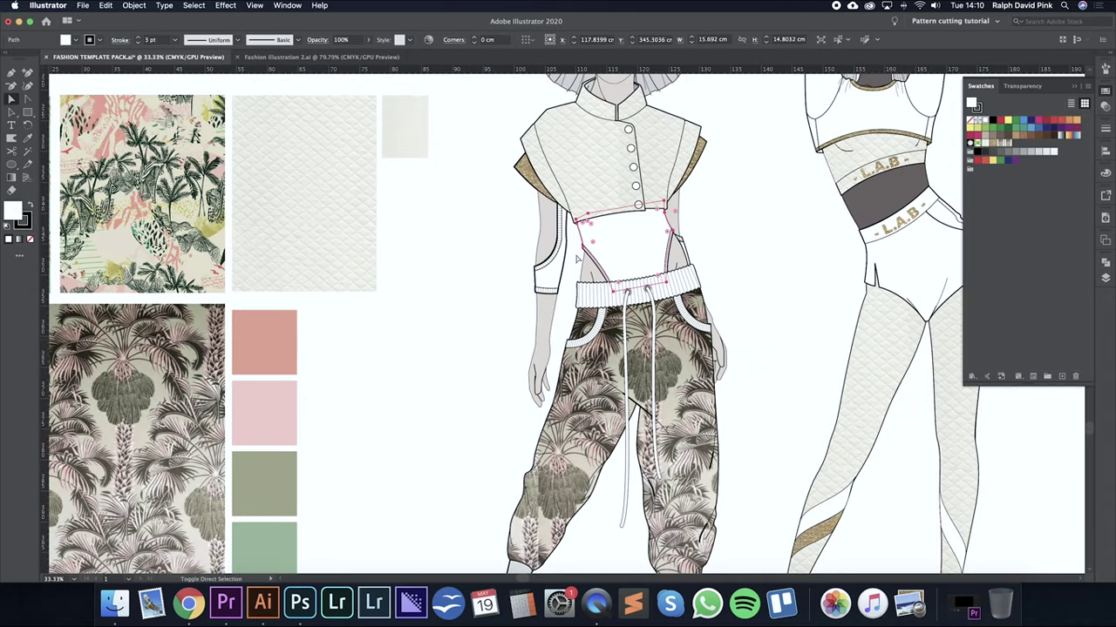
key("super+equal")
key("super+equal")
key("super+equal")
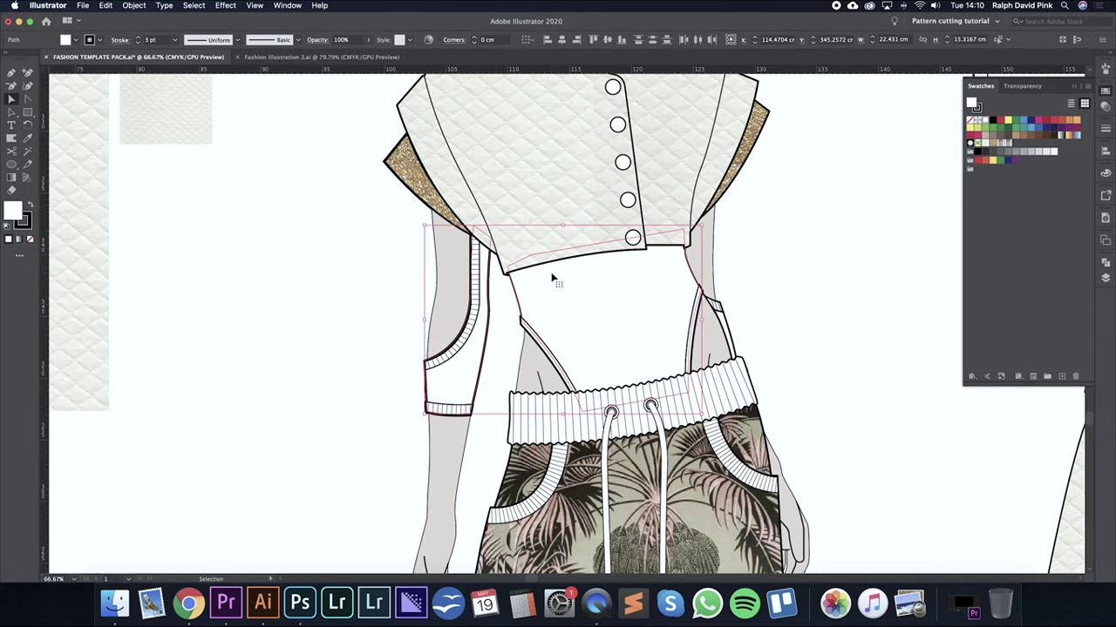
key("v")
key("super+minus")
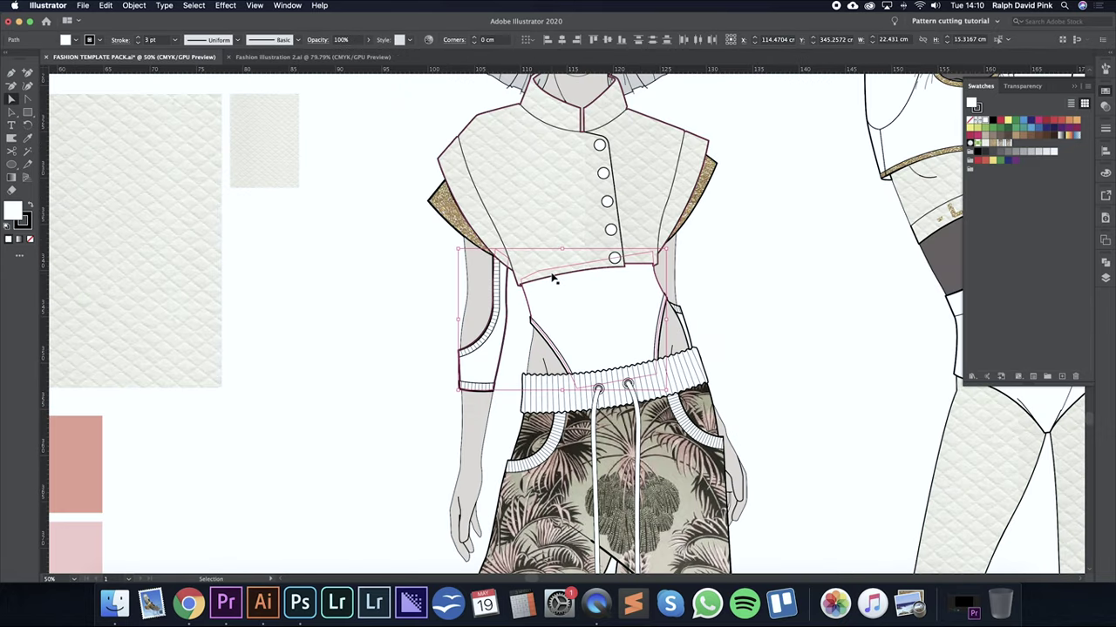
key("a")
left_click_drag(556, 278, 507, 280)
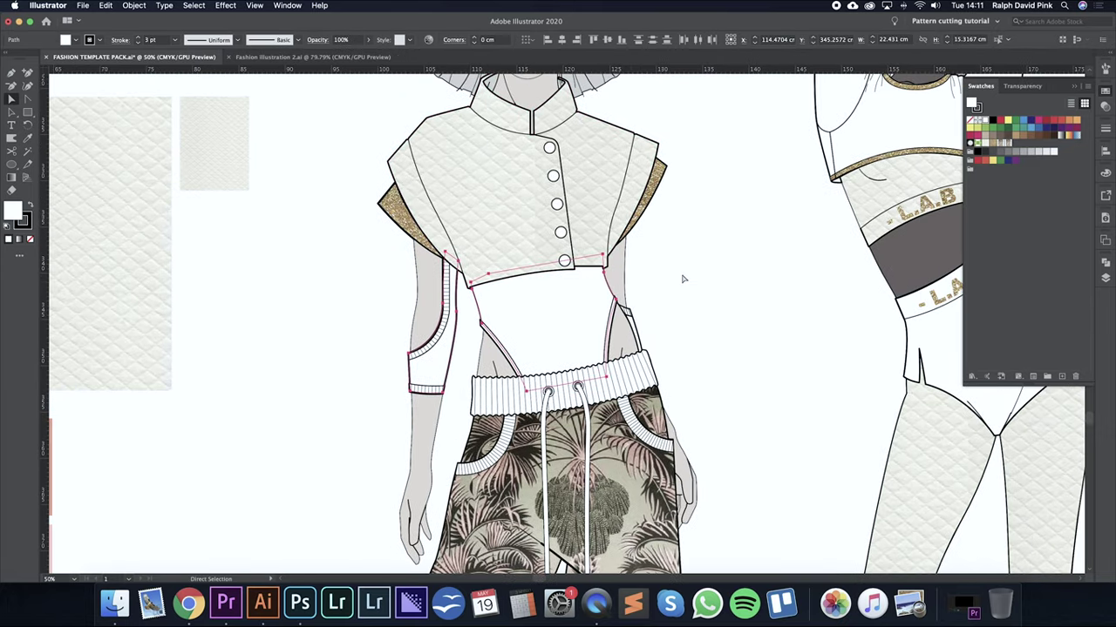
left_click(684, 279)
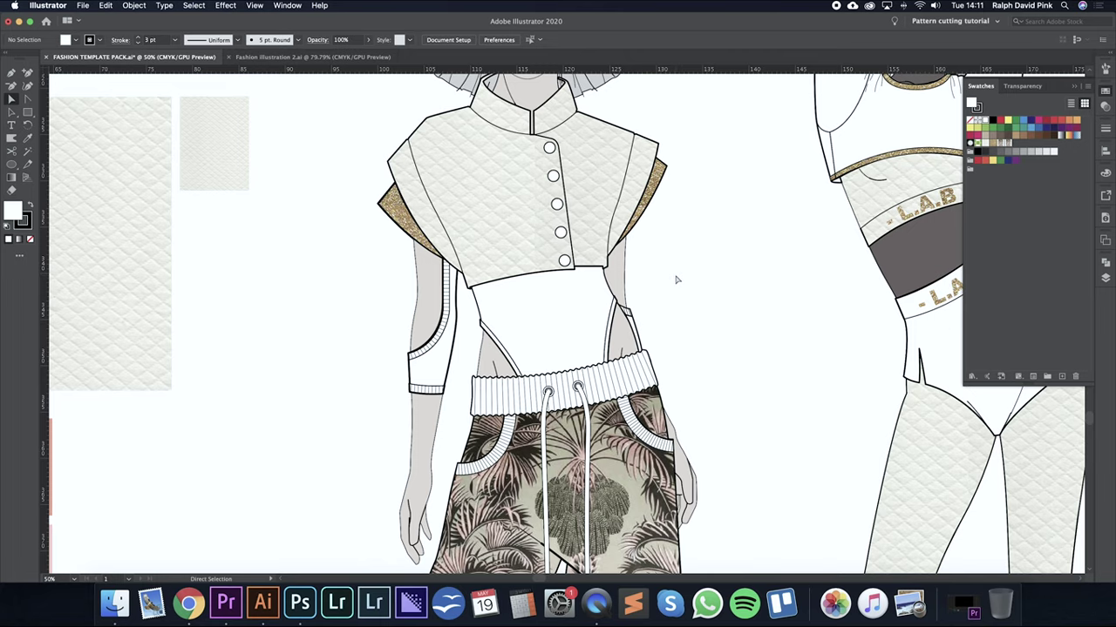
Examine the first figure's white bodysuit, its cut-outs and the sleeve sections beside the waist at close range.
key("super+plus")
key("super+plus")
key("super+plus")
key("super+plus")
key("super+plus")
key("super+plus")
key("super+plus")
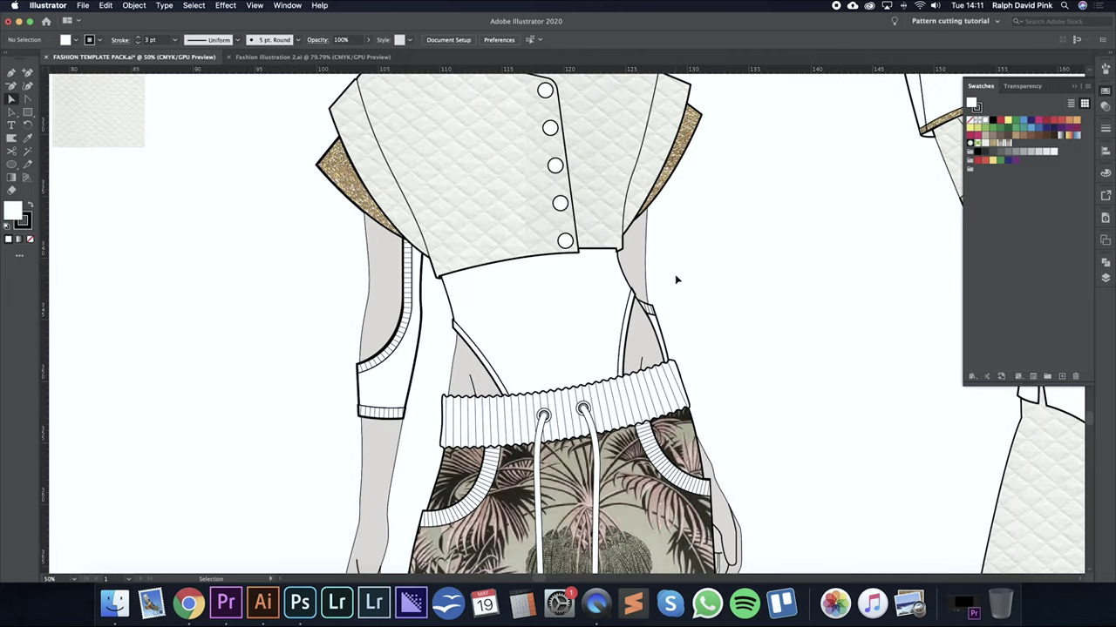
key("super+minus")
key("super+minus")
key("super+minus")
key("super+minus")
key("super+minus")
key("super+minus")
key("super+minus")
key("super+minus")
key("super+minus")
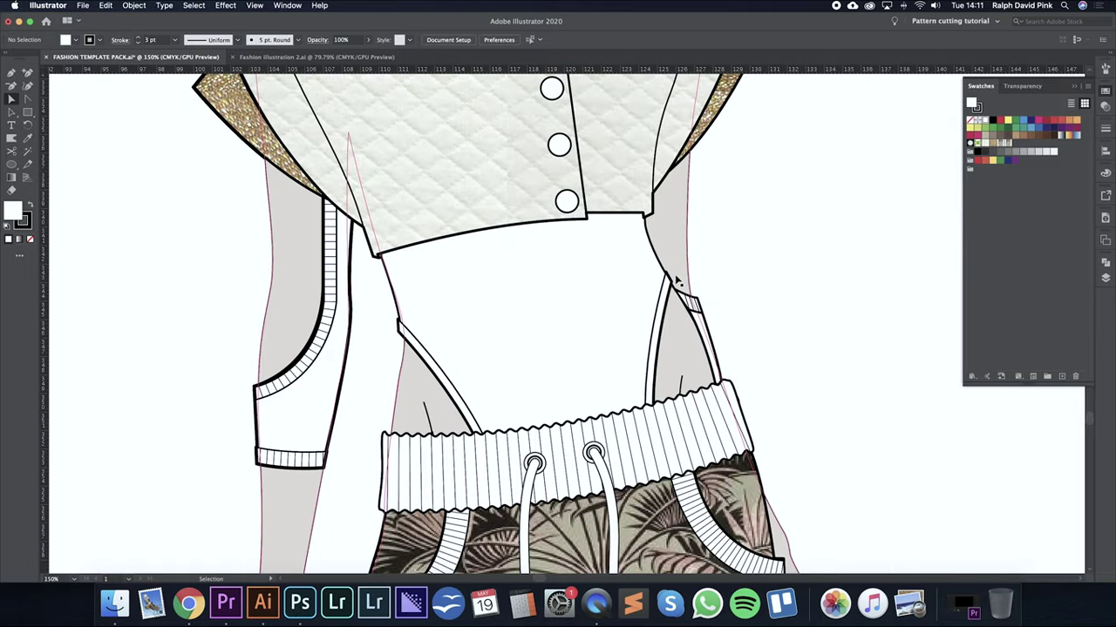
key("super+plus")
key("super+plus")
key("super+plus")
key("super+plus")
key("super+0")
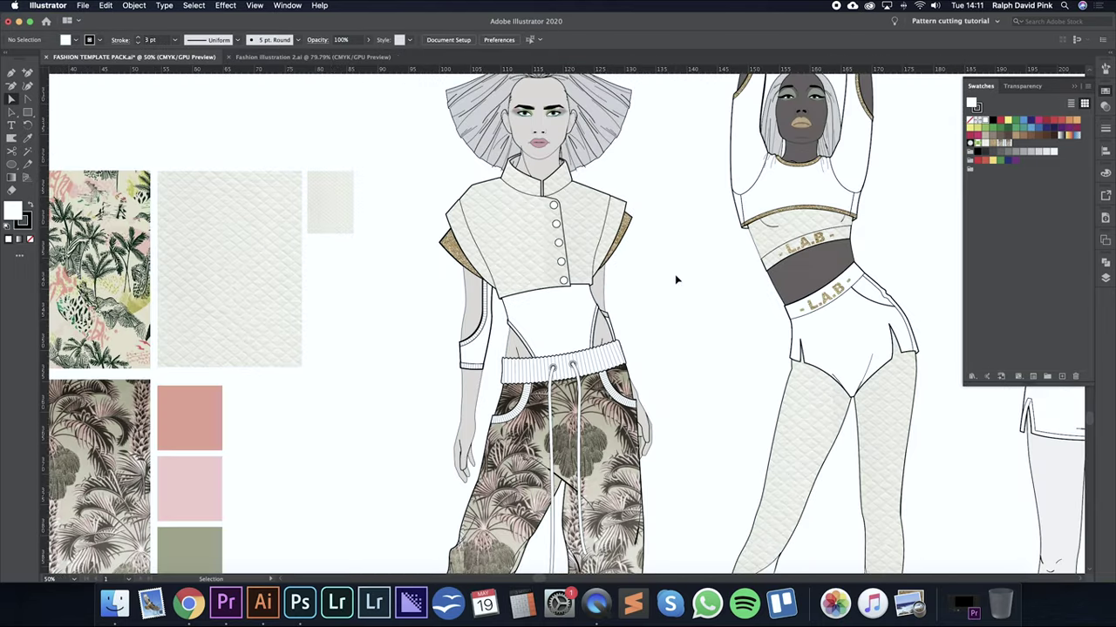
key("super+1")
key("super+plus")
key("a")
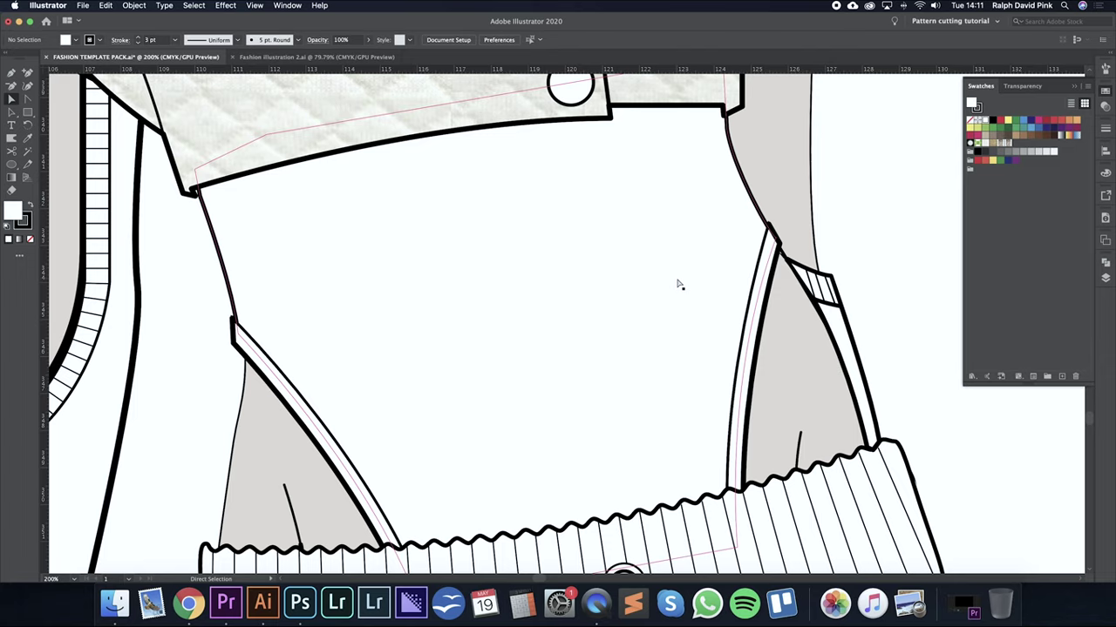
left_click_drag(729, 247, 378, 380)
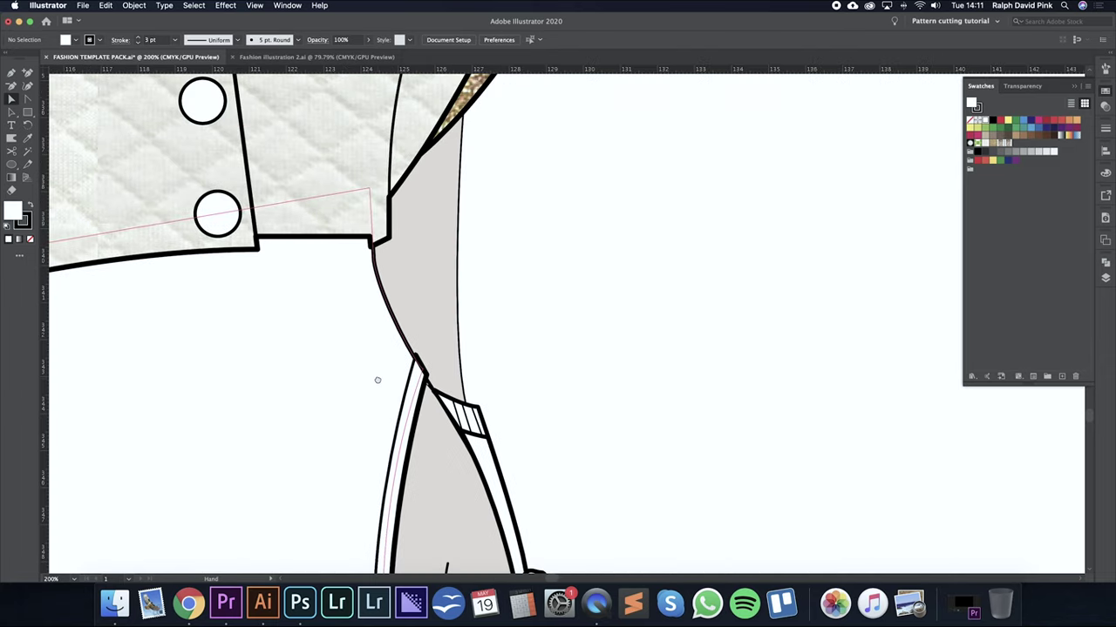
left_click_drag(269, 418, 675, 256)
left_click_drag(428, 299, 518, 436)
left_click_drag(760, 245, 267, 475)
left_click_drag(655, 478, 779, 190)
left_click_drag(1089, 420, 1089, 423)
key("super+space")
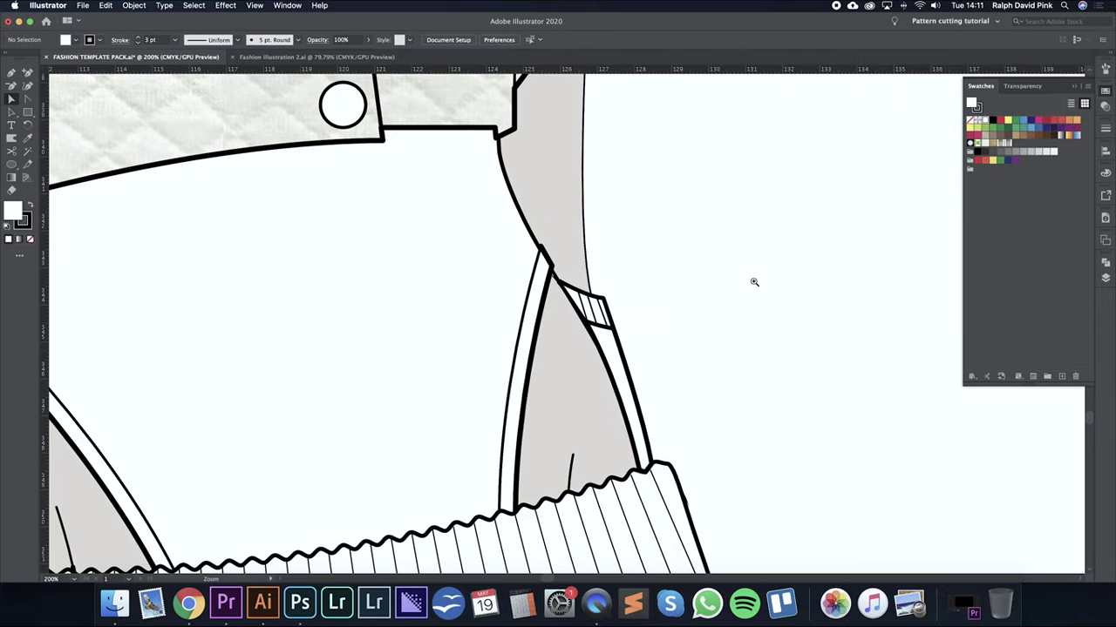
key("super+minus")
key("super+minus")
Select the first figure's white bodysuit together with the sleeve sections on both arms.
left_click_drag(651, 293, 688, 322)
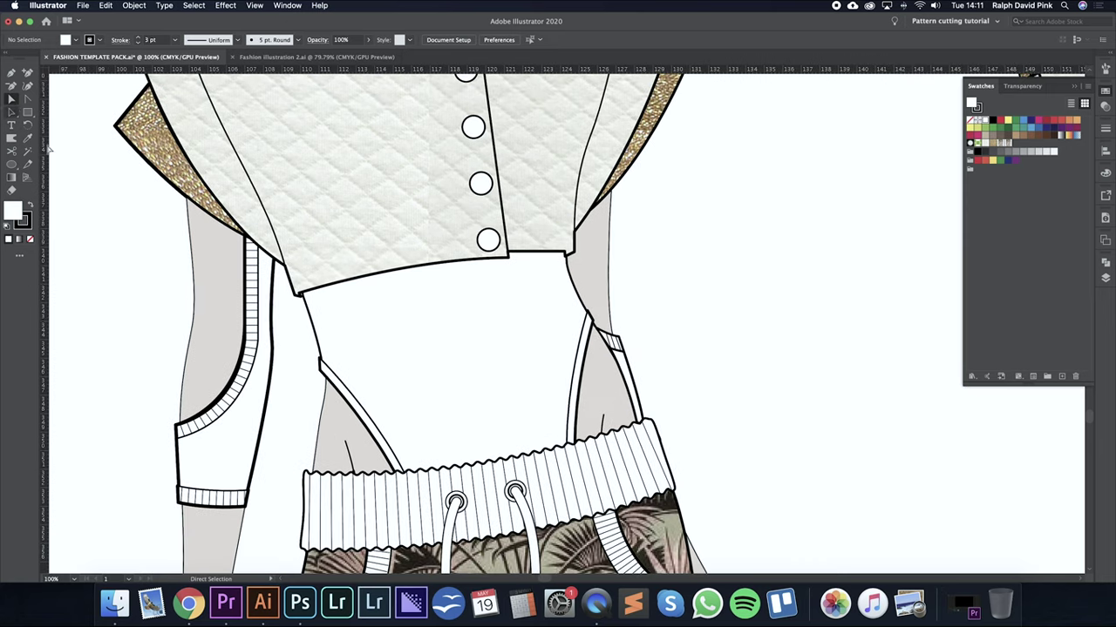
left_click(328, 336)
left_click(250, 397, "shift")
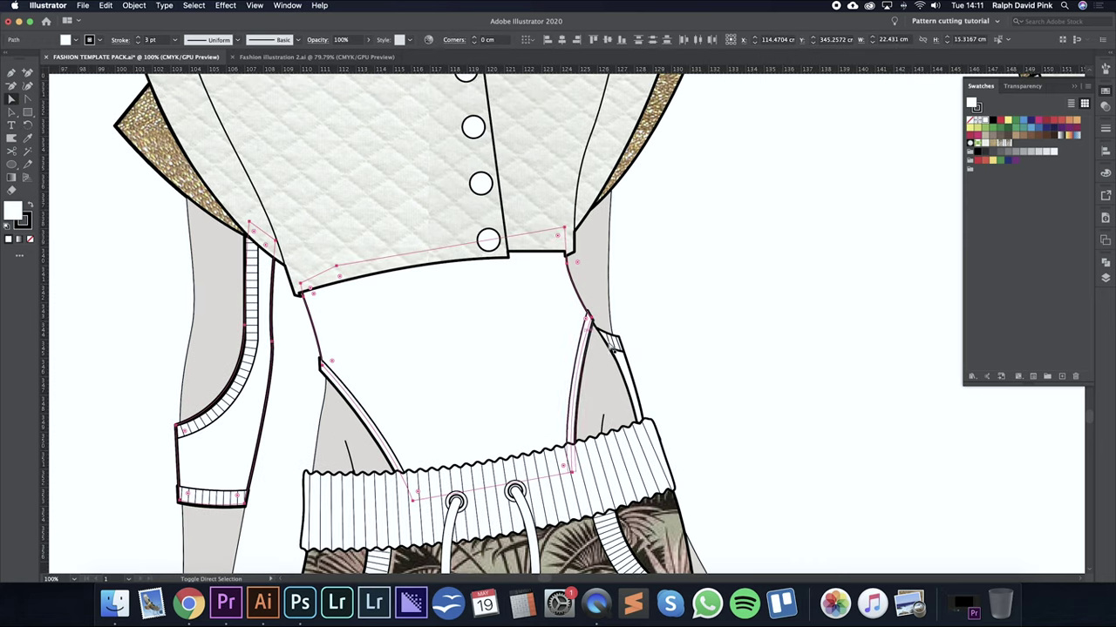
scroll(652, 281, "down", 2)
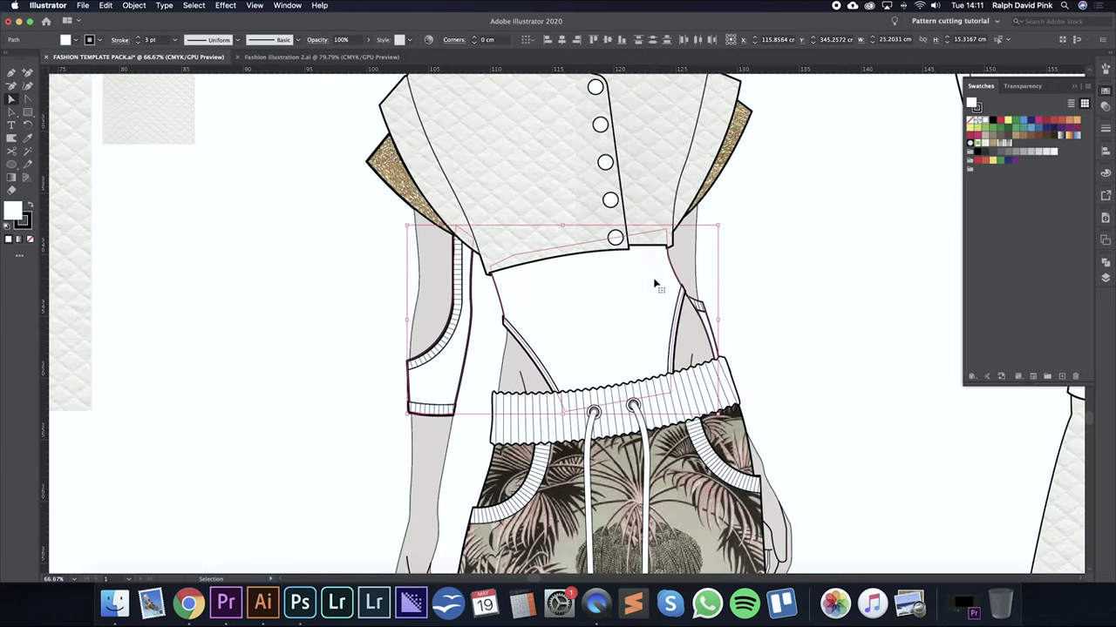
scroll(665, 307, "down", 1)
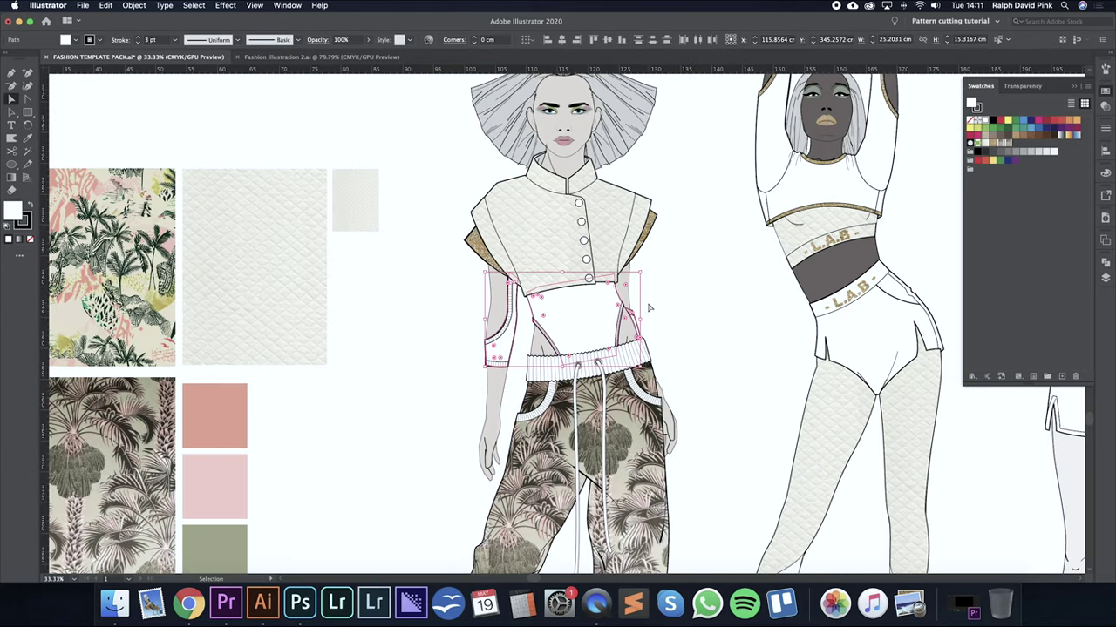
scroll(610, 288, "down", 4)
scroll(610, 288, "left", 2)
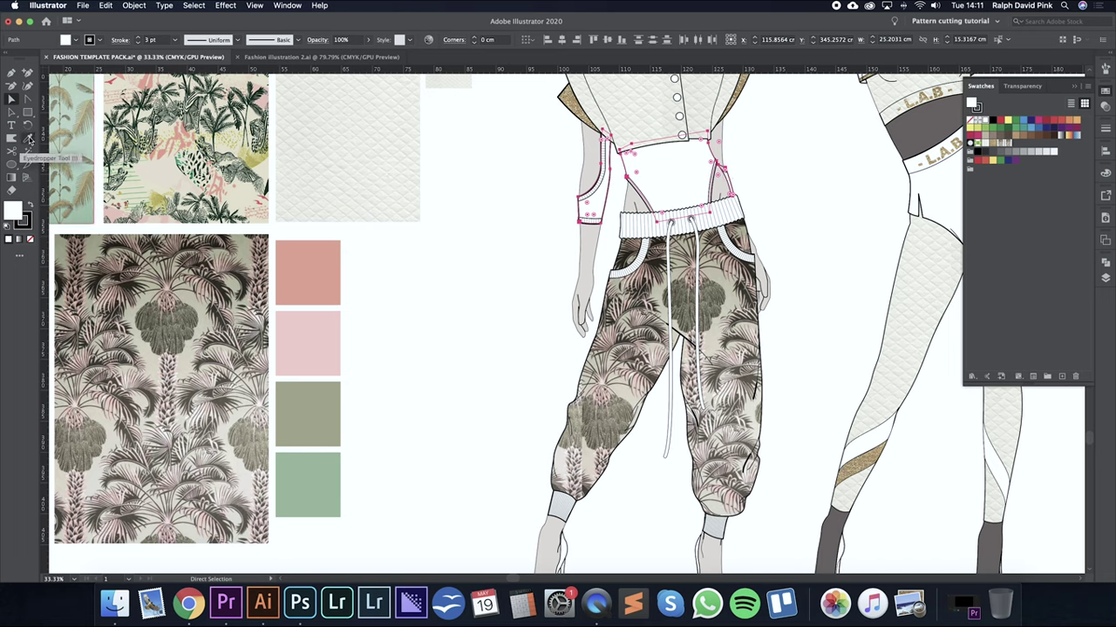
Try sampled coral, pale pink, olive, green and white quilted fills on the bodysuit and sleeves, and undo the quilted fill.
left_click(30, 139)
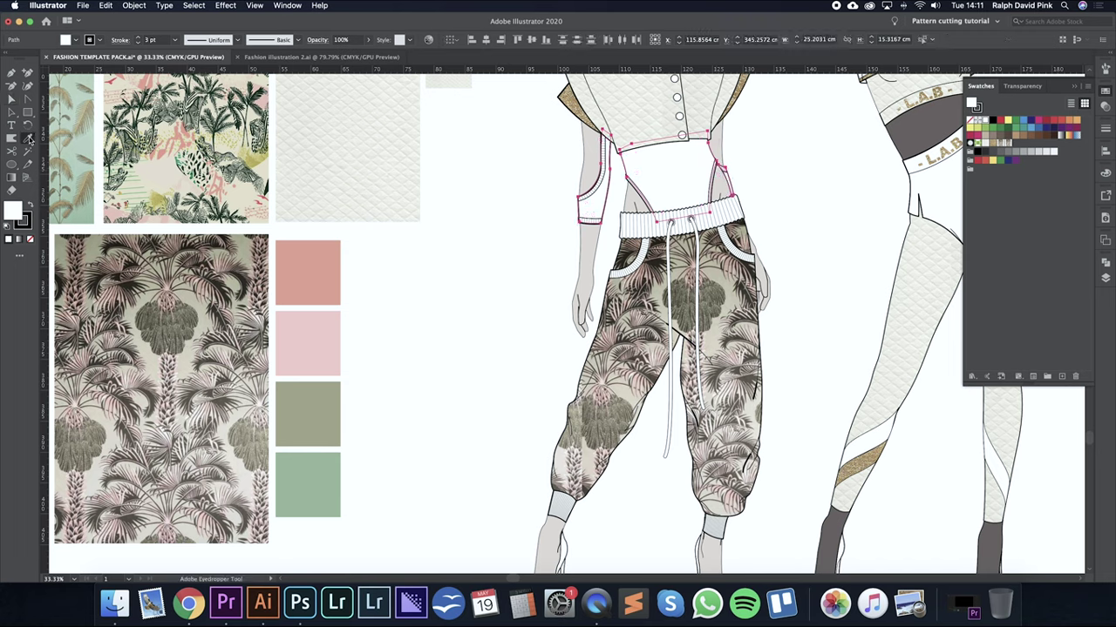
left_click(318, 279)
left_click(320, 373)
left_click(324, 424)
left_click(320, 489)
left_click(917, 255)
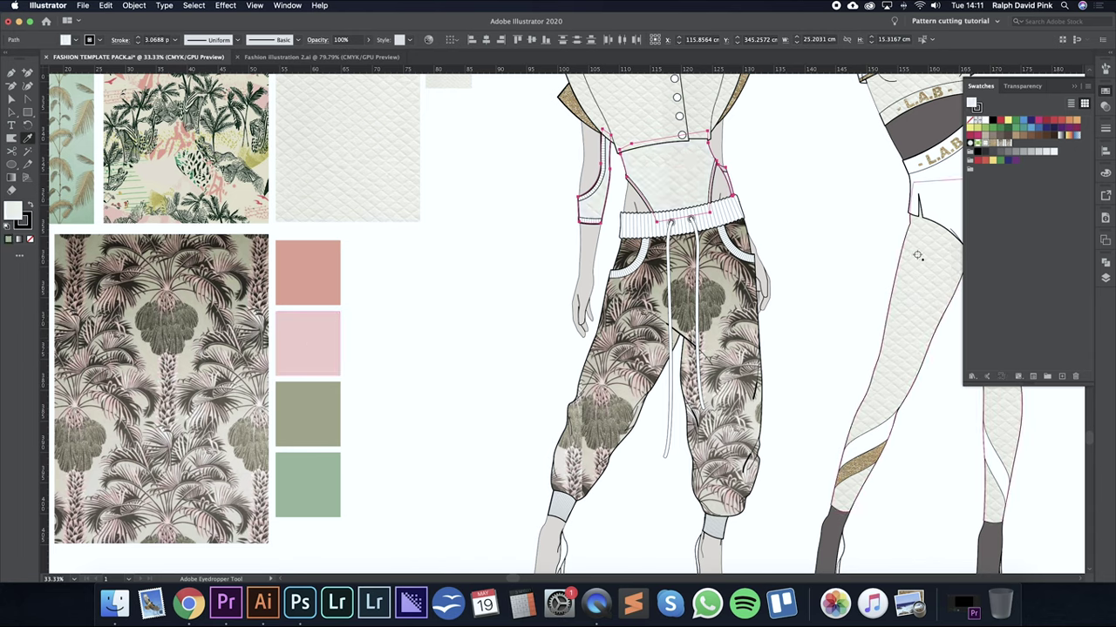
key("super+z")
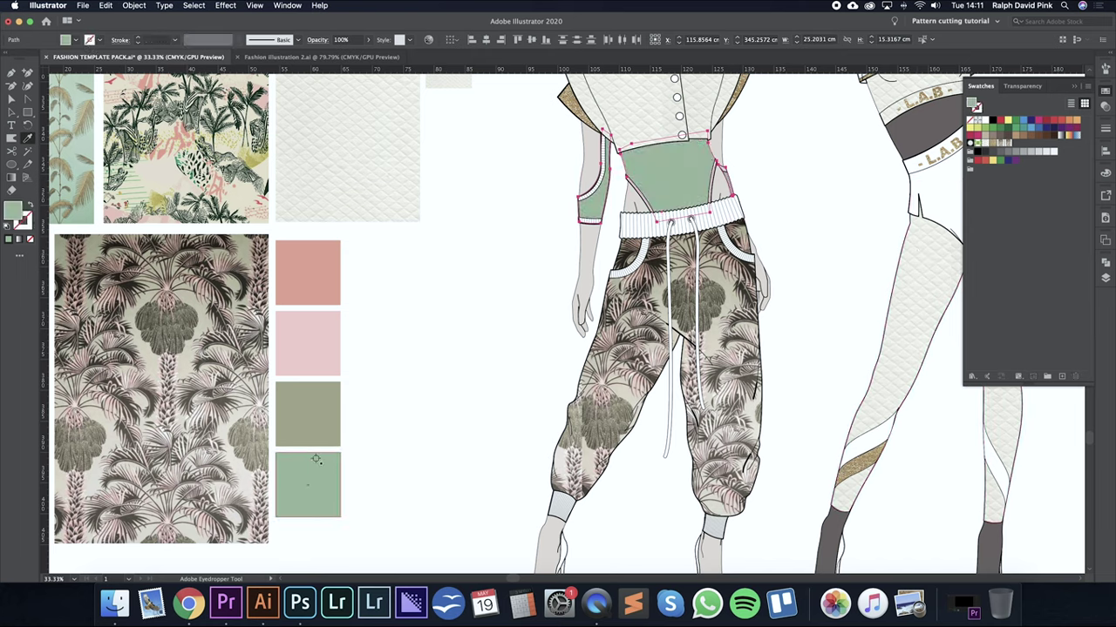
Try the olive colour on the bodysuit and sleeves once more, and undo the colour trials back to coral.
left_click(318, 415)
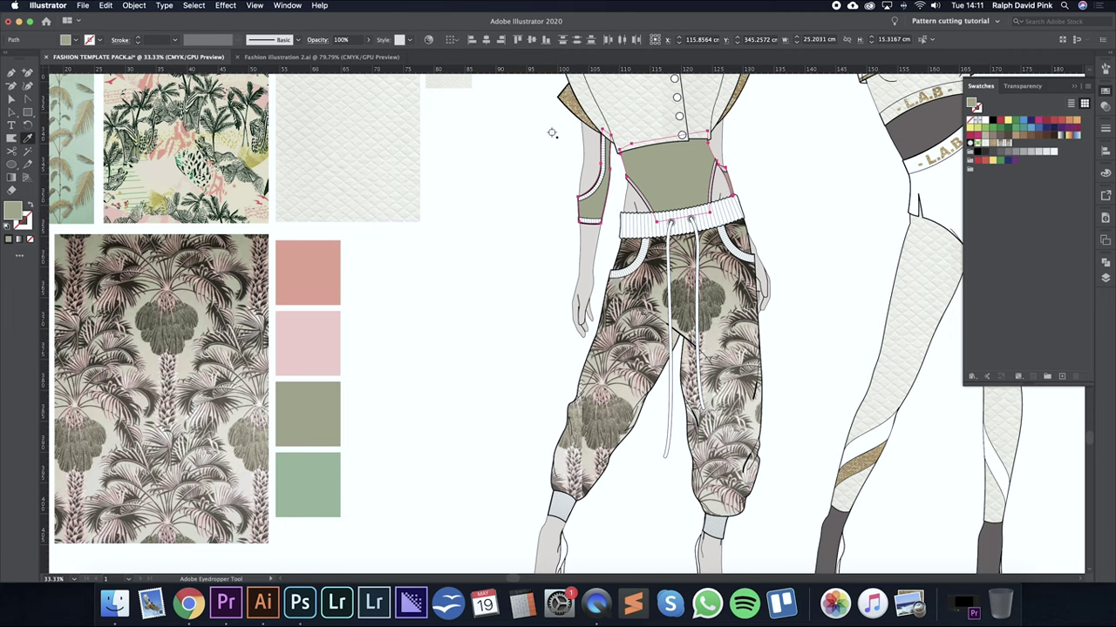
left_click_drag(787, 142, 732, 186)
key("super+z")
key("super+z")
key("super+z")
key("super+z")
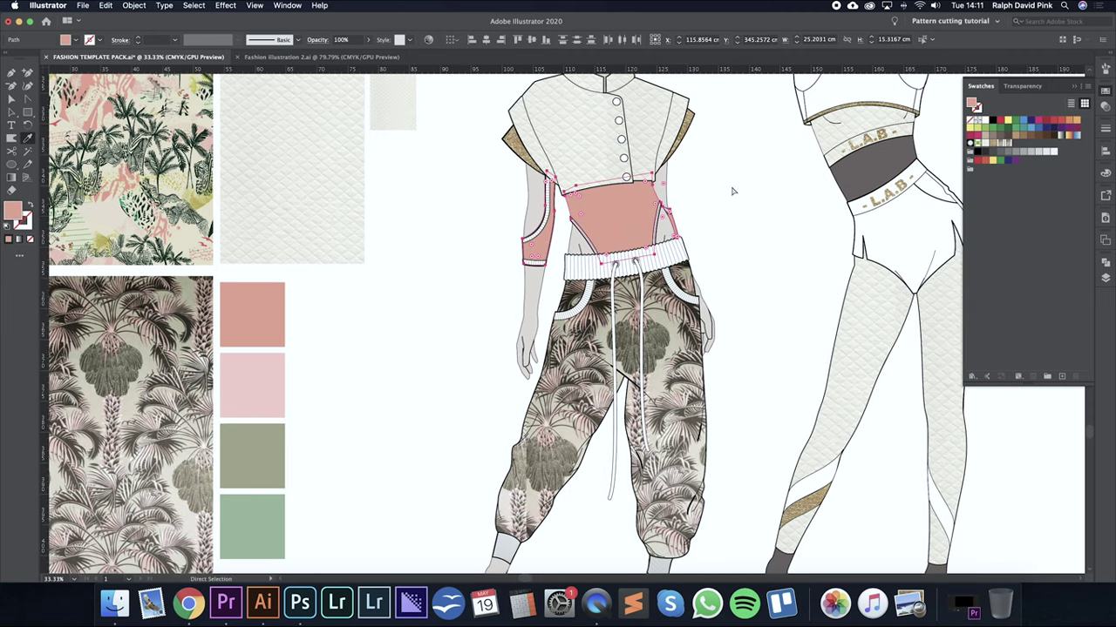
Fill the first figure's bodysuit and sleeves with the olive sample colour and deselect them.
key("i")
left_click(253, 453)
key("v")
left_click(735, 217)
Fill the buttons of the first figure's cropped quilted jacket with the gold glitter pattern swatch and deselect them.
left_click_drag(752, 213, 673, 241)
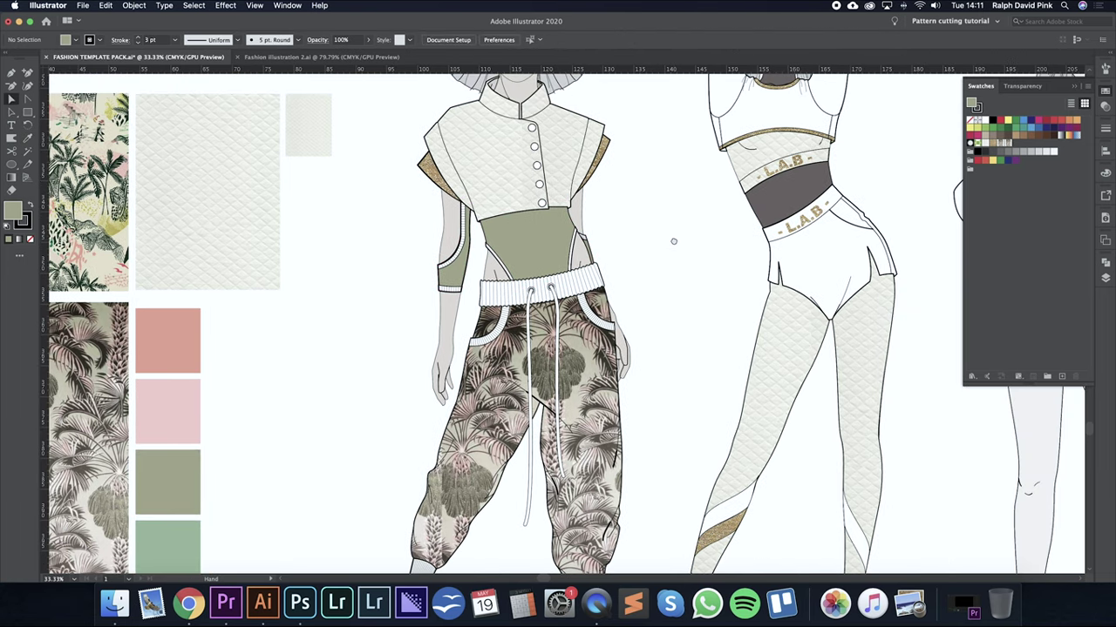
key("super+equal")
key("super+equal")
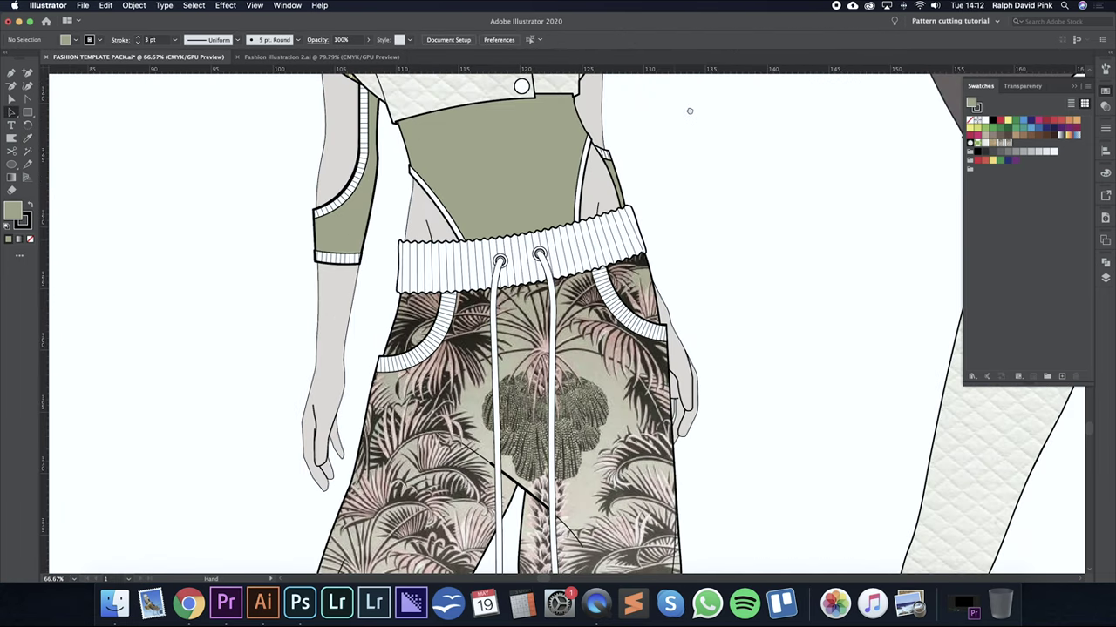
left_click_drag(688, 110, 573, 247)
left_click(517, 246)
key("super+minus")
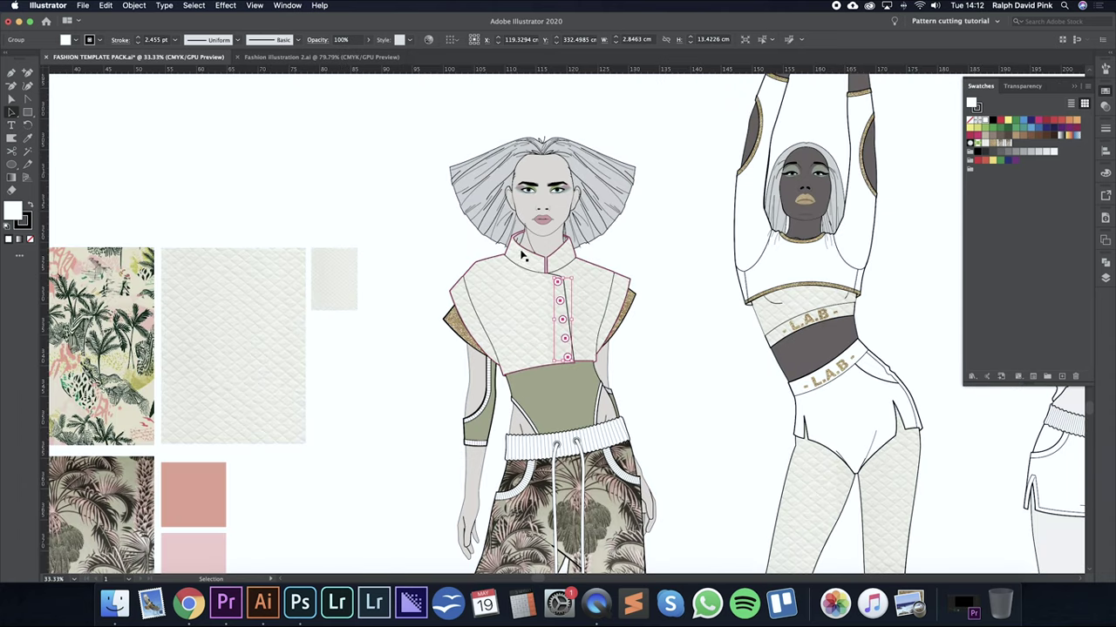
left_click_drag(645, 221, 563, 175)
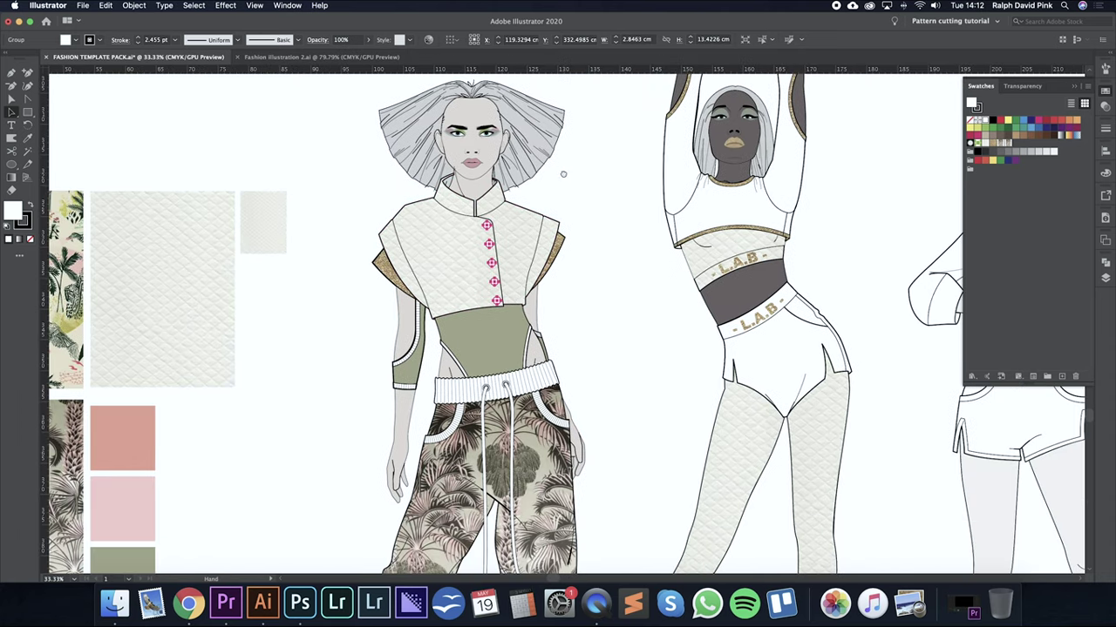
left_click(994, 145)
left_click(622, 287)
scroll(648, 206, "down", 3)
scroll(647, 206, "left", 1)
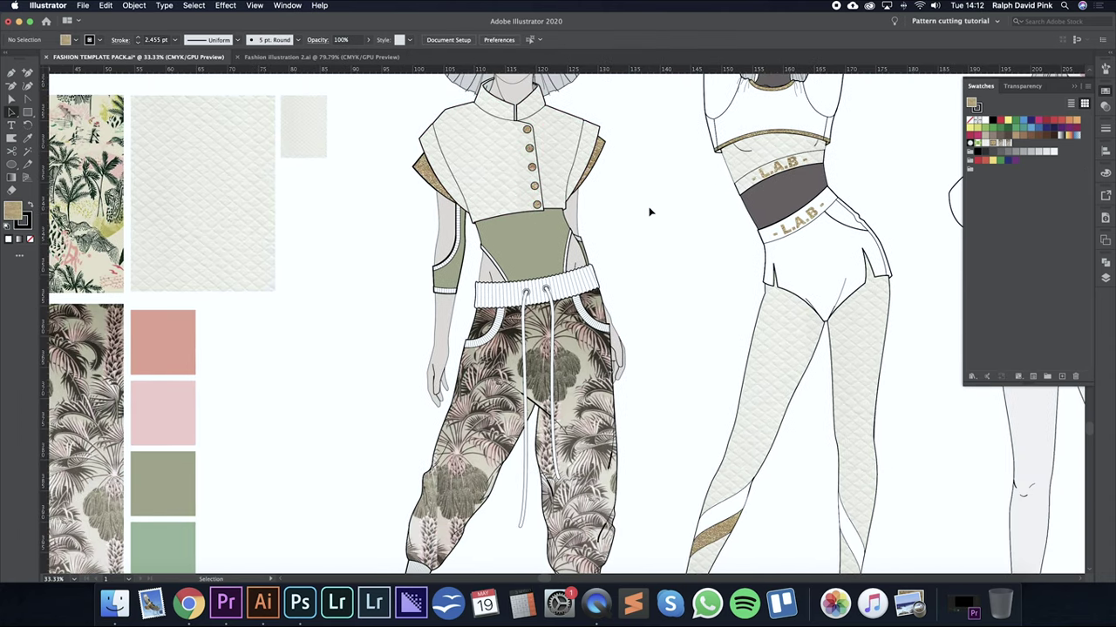
key("super+minus")
left_click_drag(635, 237, 450, 279)
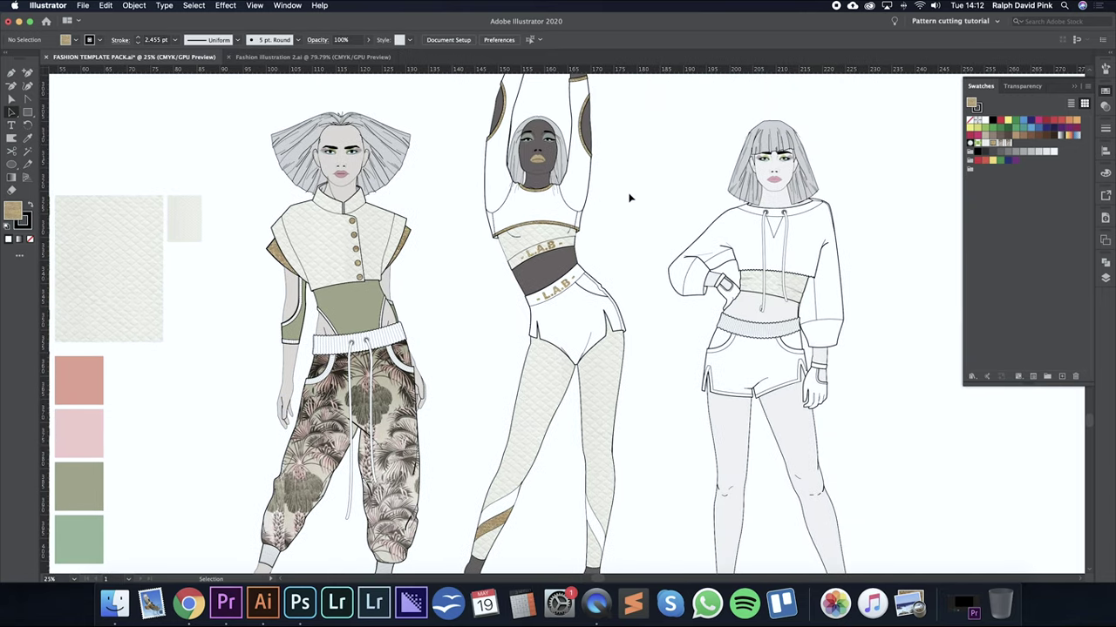
left_click(404, 408)
key("a")
left_click(489, 357)
left_click_drag(470, 375, 560, 324)
key("super+equal")
left_click_drag(498, 372, 596, 264)
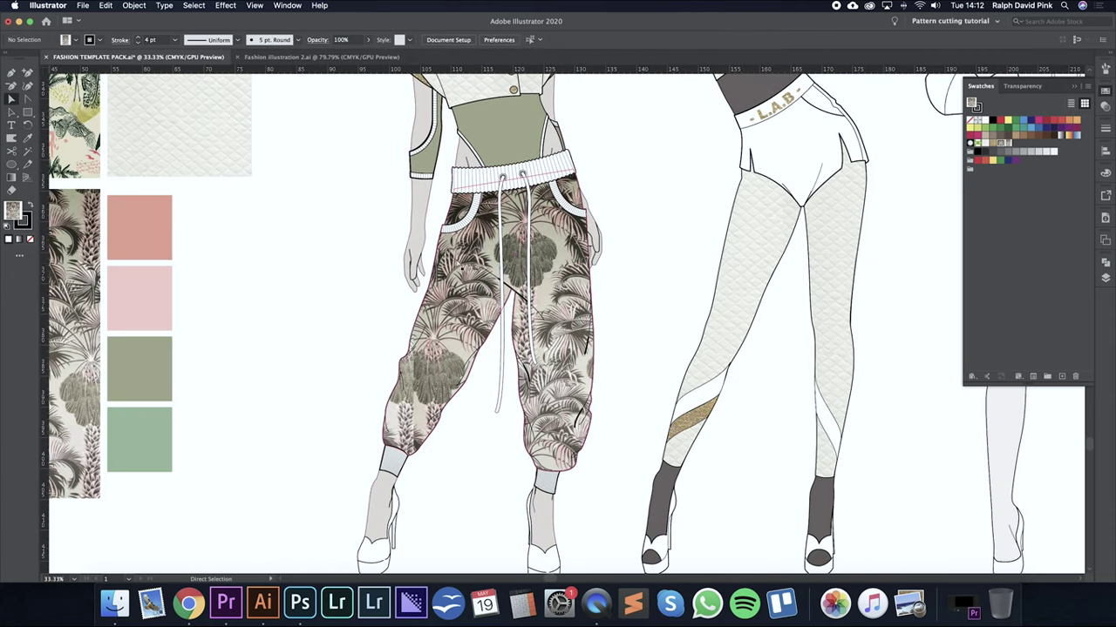
left_click(575, 258)
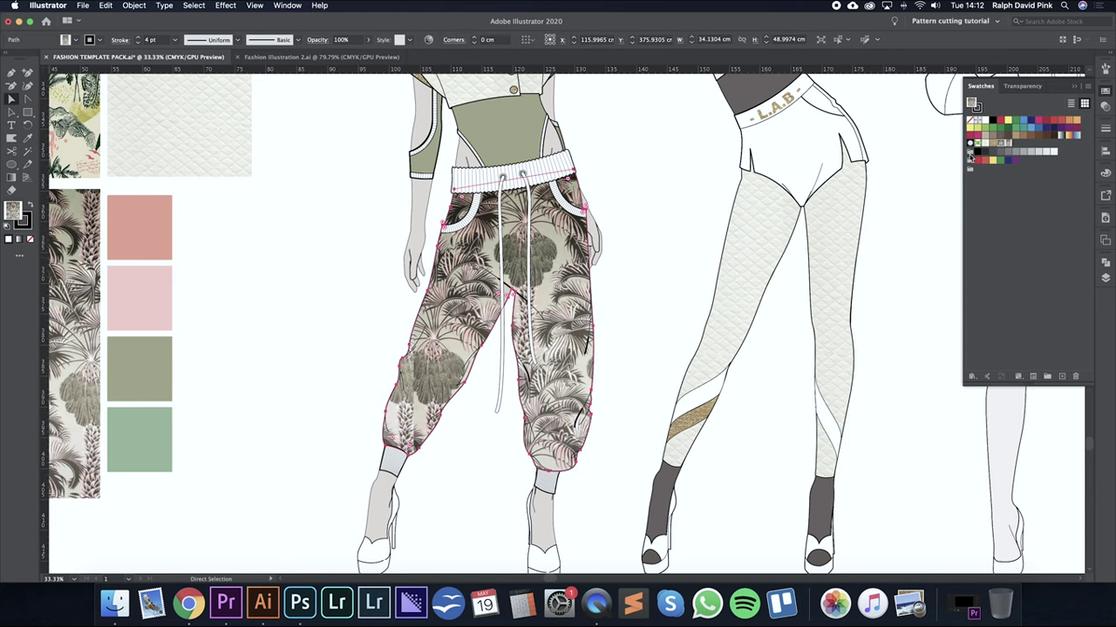
left_click(287, 273)
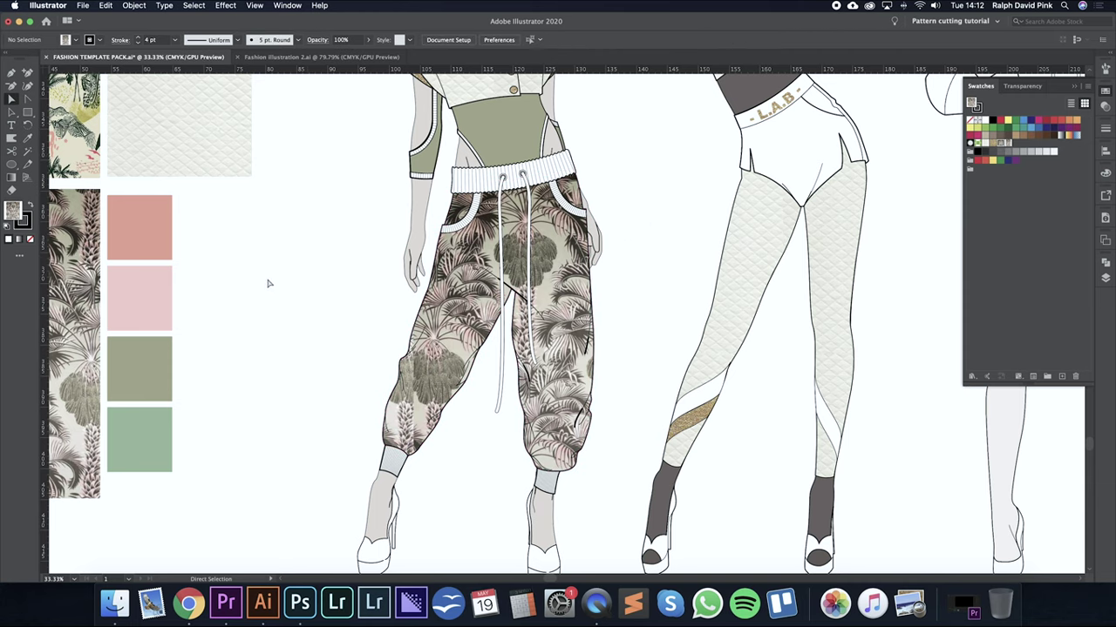
Remove the palm print fill from the first figure's trousers, leaving them with no fill.
key("super+minus")
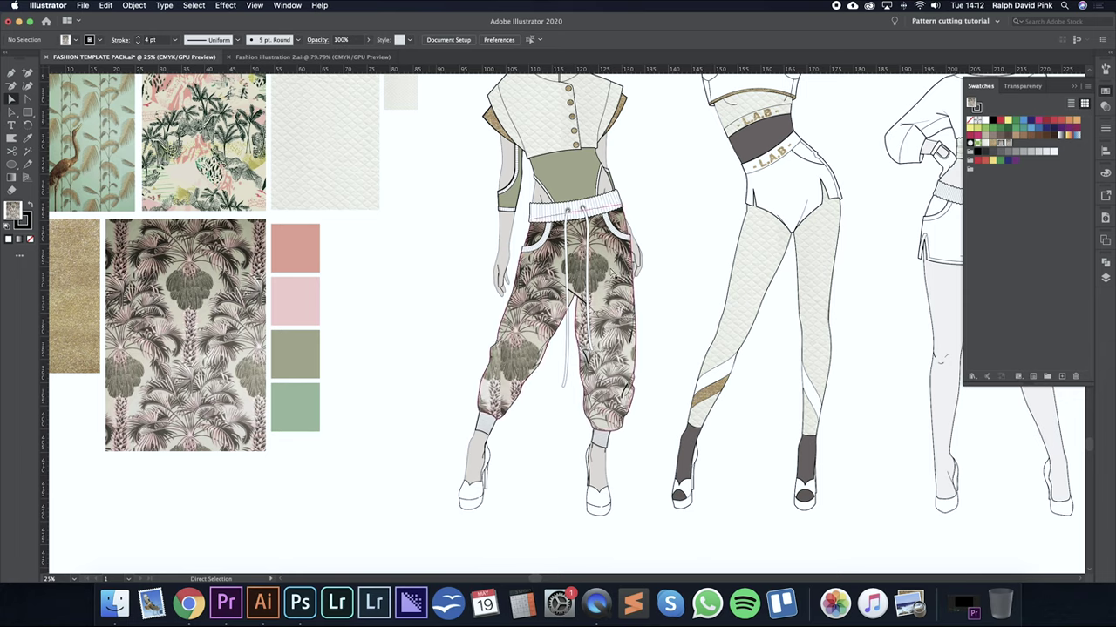
left_click(613, 273)
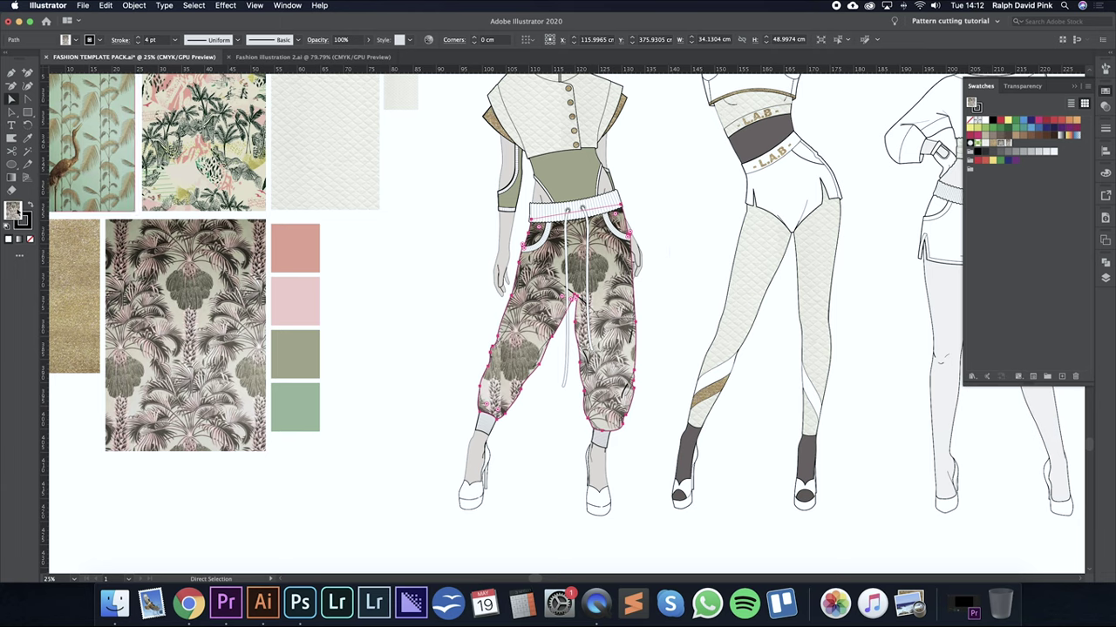
left_click(31, 240)
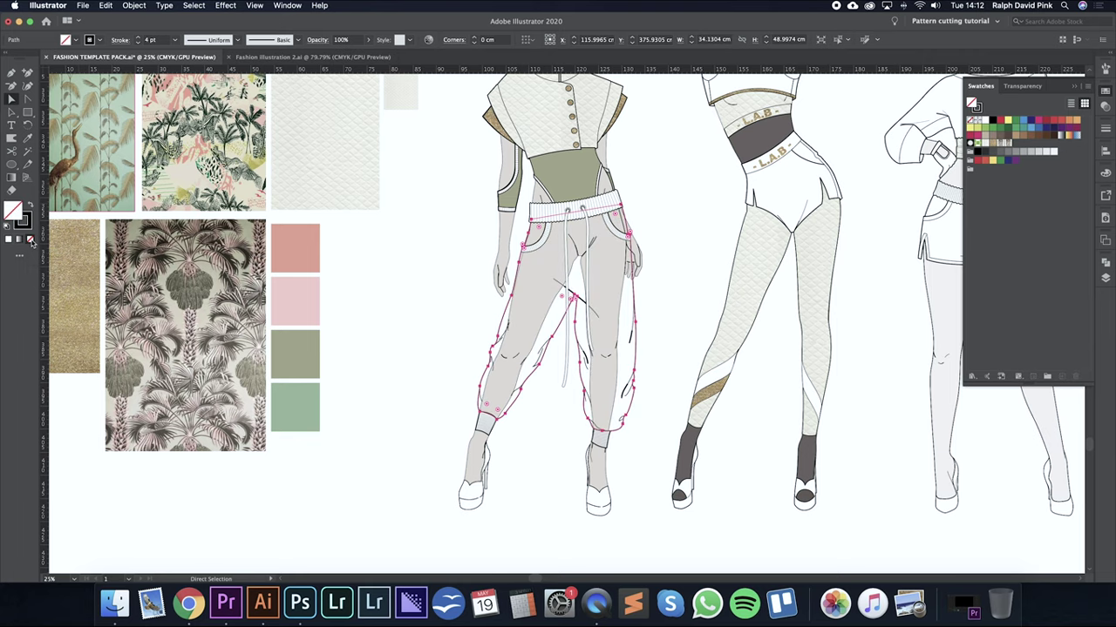
Fill the first figure's trousers with plain white and deselect them.
left_click(693, 272)
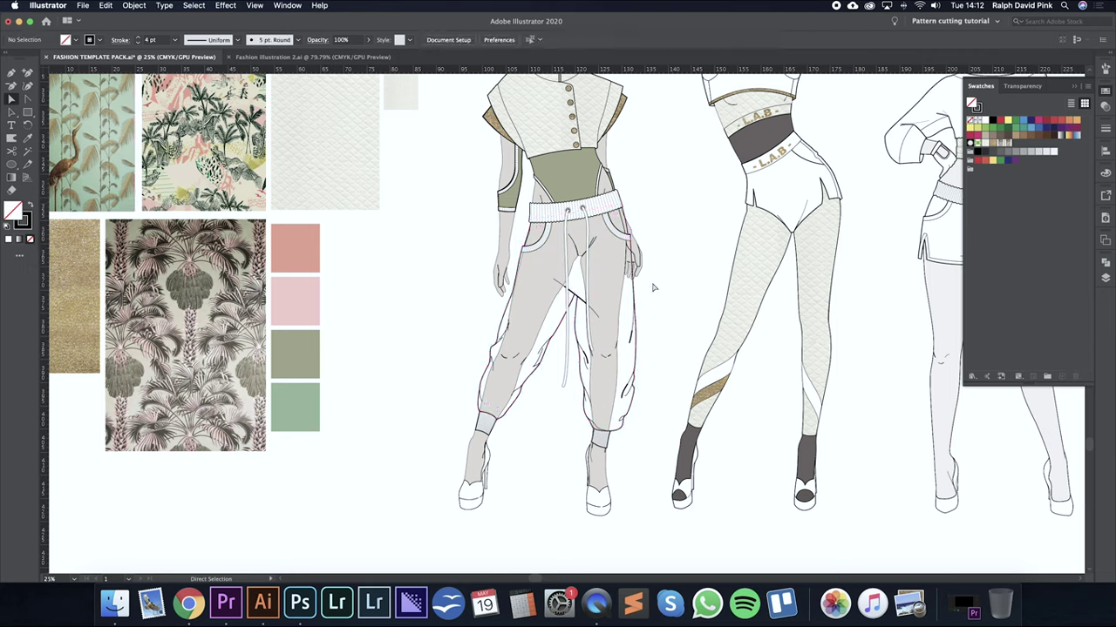
left_click(635, 296)
key("i")
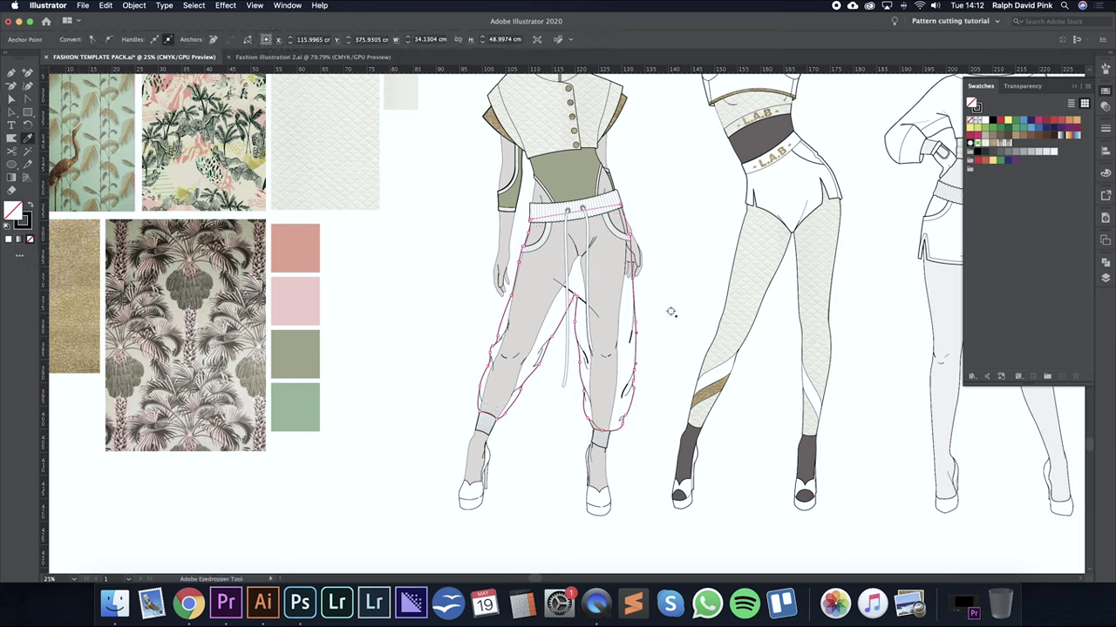
left_click(682, 278, "shift")
key("a")
left_click(680, 279)
left_click_drag(635, 302, 629, 309)
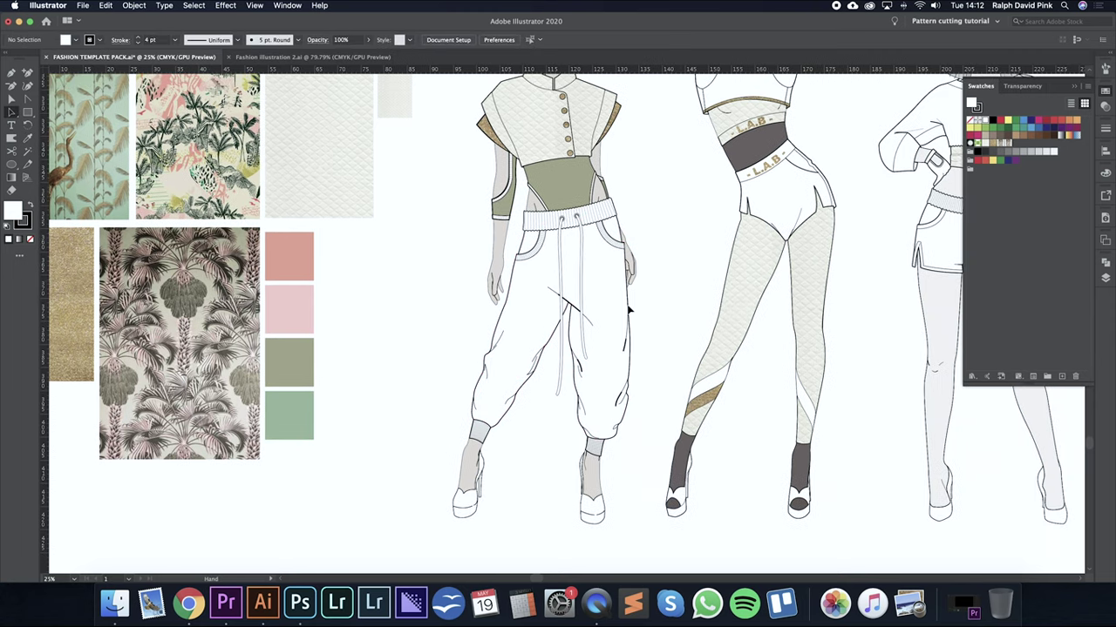
Paste a copy of the dark palm print image over the first figure's trousers and place a duplicate overlapping its left side.
scroll(393, 316, "left", 2)
scroll(393, 316, "up", 1)
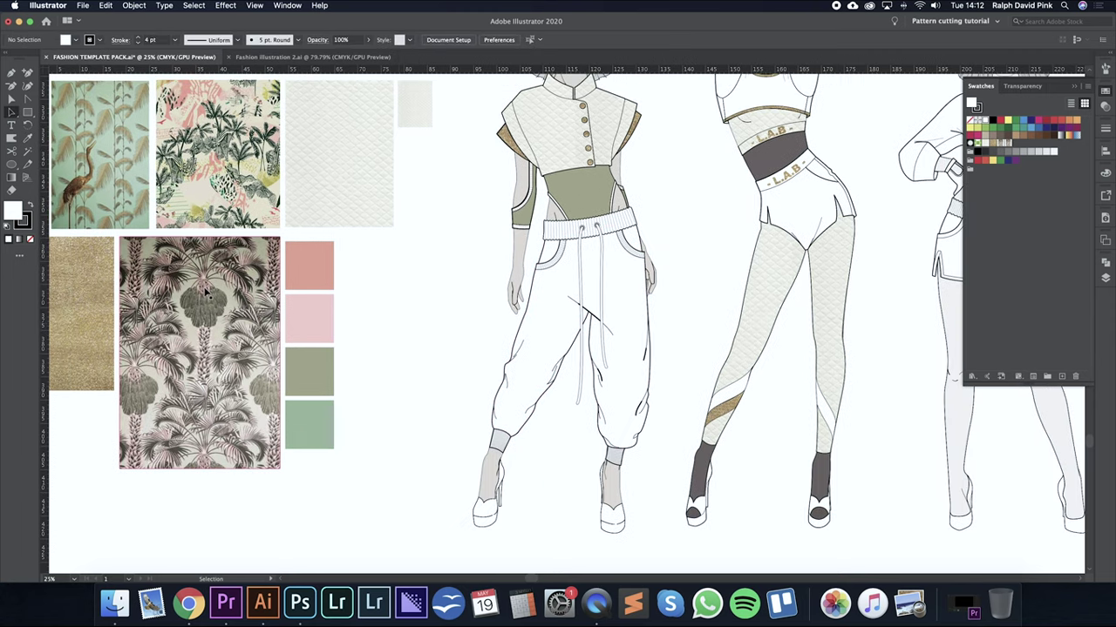
left_click(208, 294)
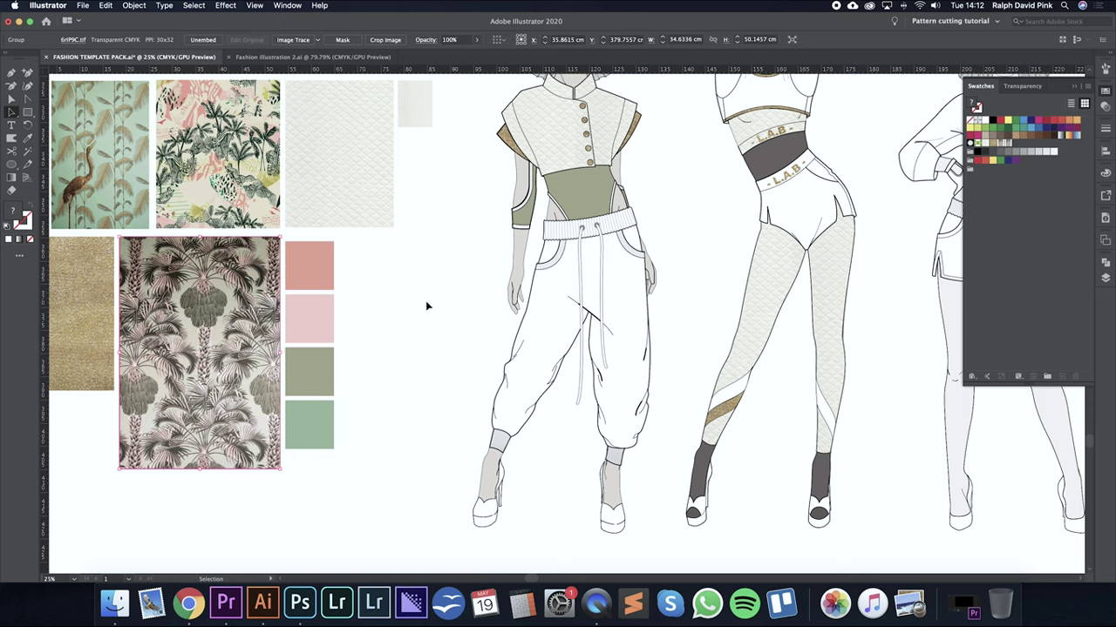
left_click(388, 280)
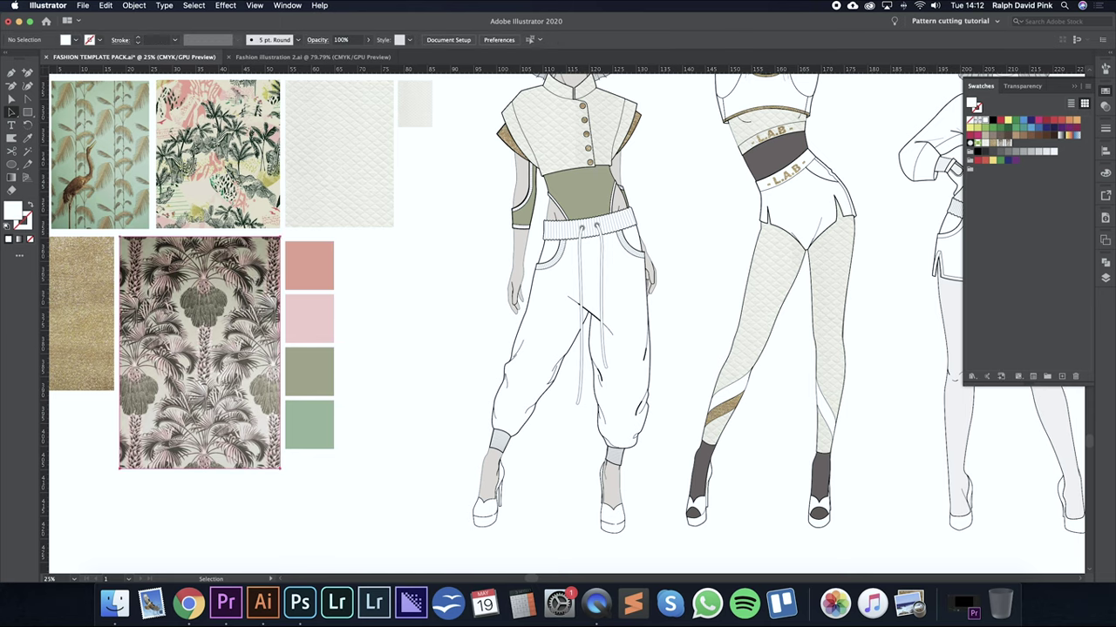
left_click(209, 298)
key("super+c")
key("super+v")
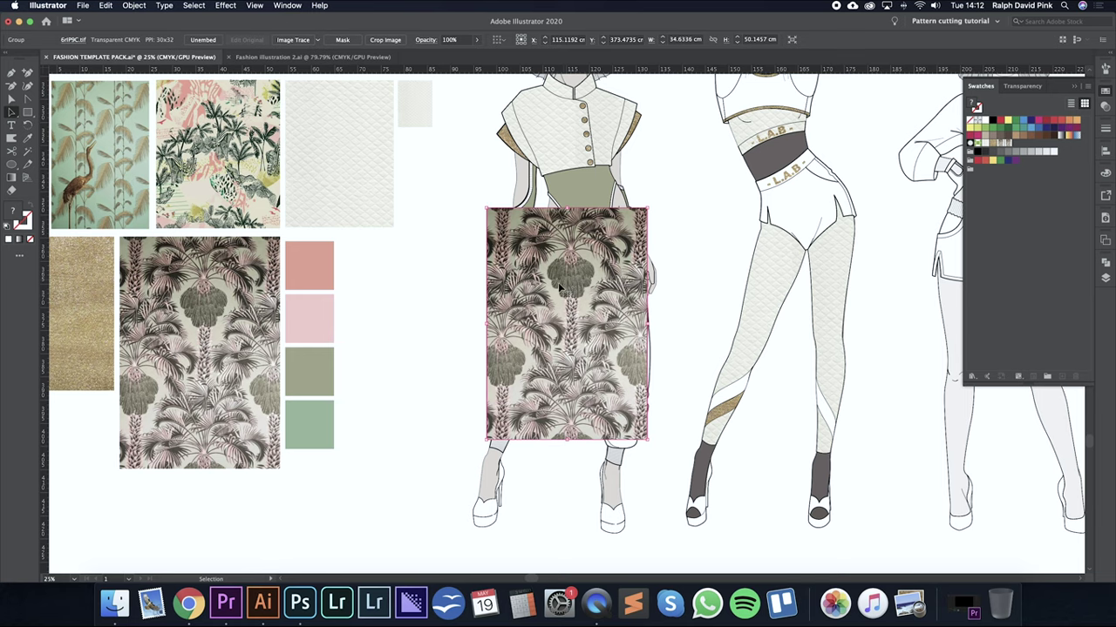
key("a")
key("v")
left_click_drag(601, 277, 492, 299)
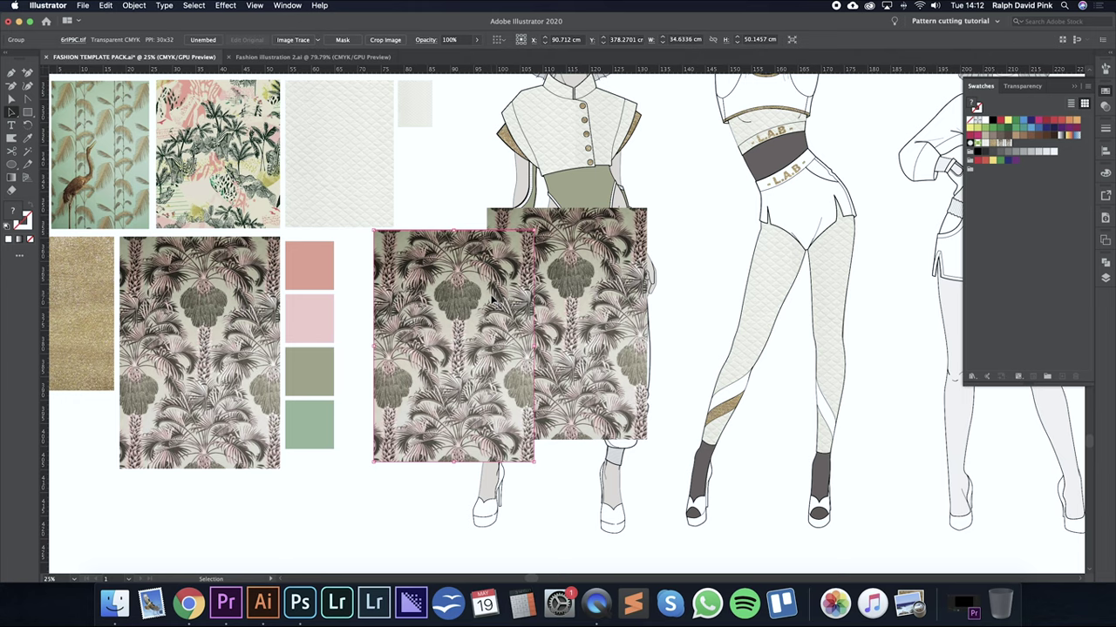
Try reflecting the palm print duplicate across the horizontal axis, and undo the reflection and the move.
right_click(494, 296)
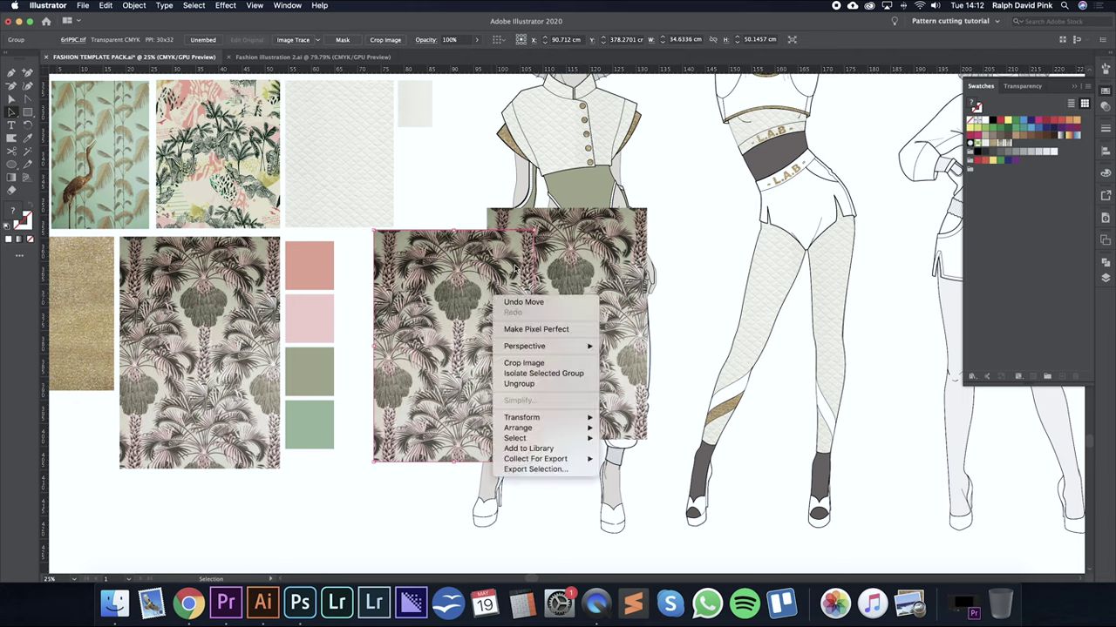
mouse_move(527, 418)
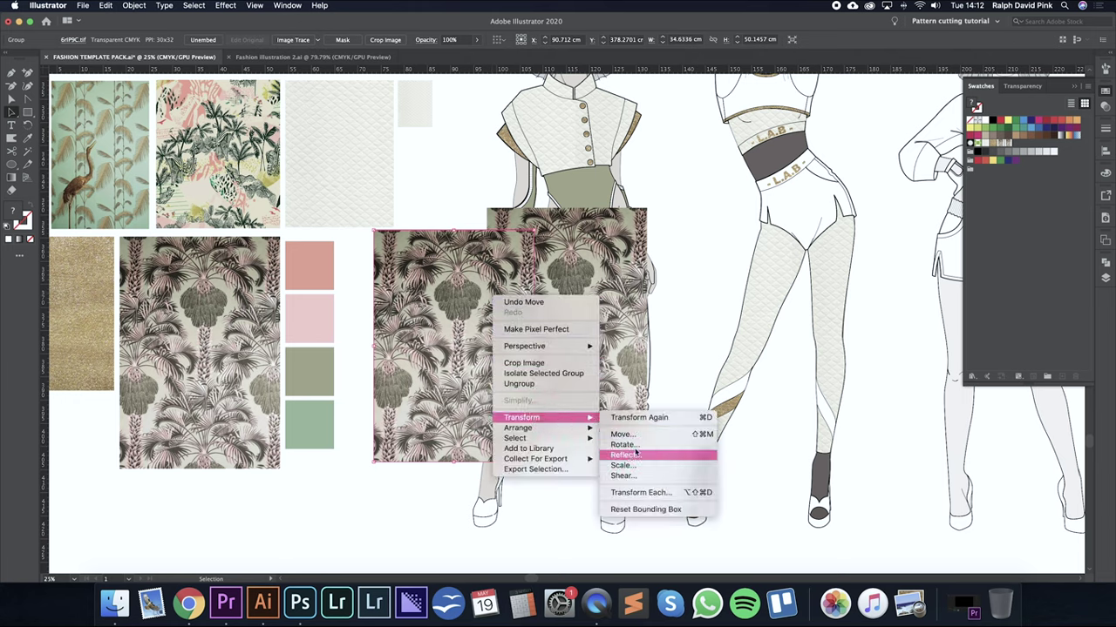
left_click(634, 456)
left_click(825, 346)
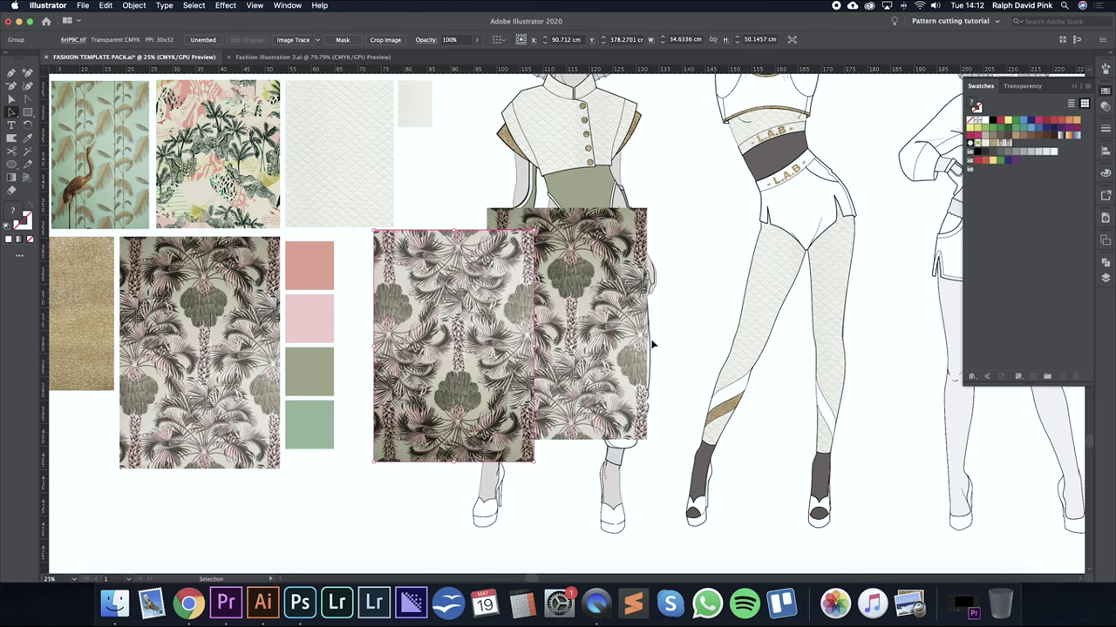
left_click_drag(493, 344, 778, 316)
key("super+z")
key("super+z")
key("super+shift+z")
key("super+z")
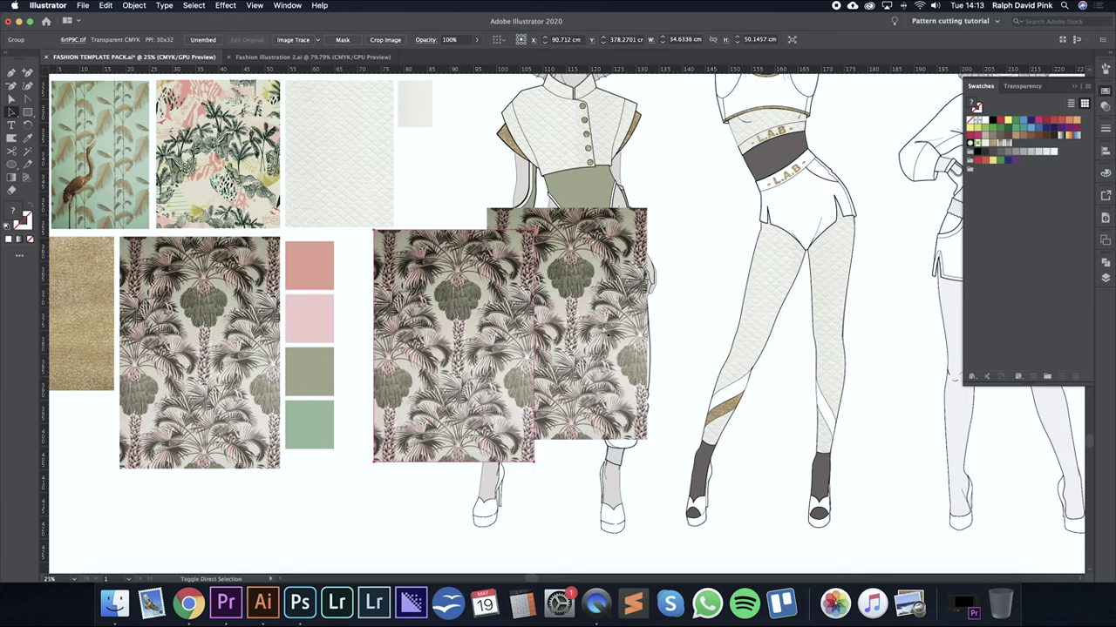
Reflect the palm print duplicate across the vertical axis and align it edge to edge with the left side of the pasted copy.
right_click(503, 314)
mouse_move(532, 436)
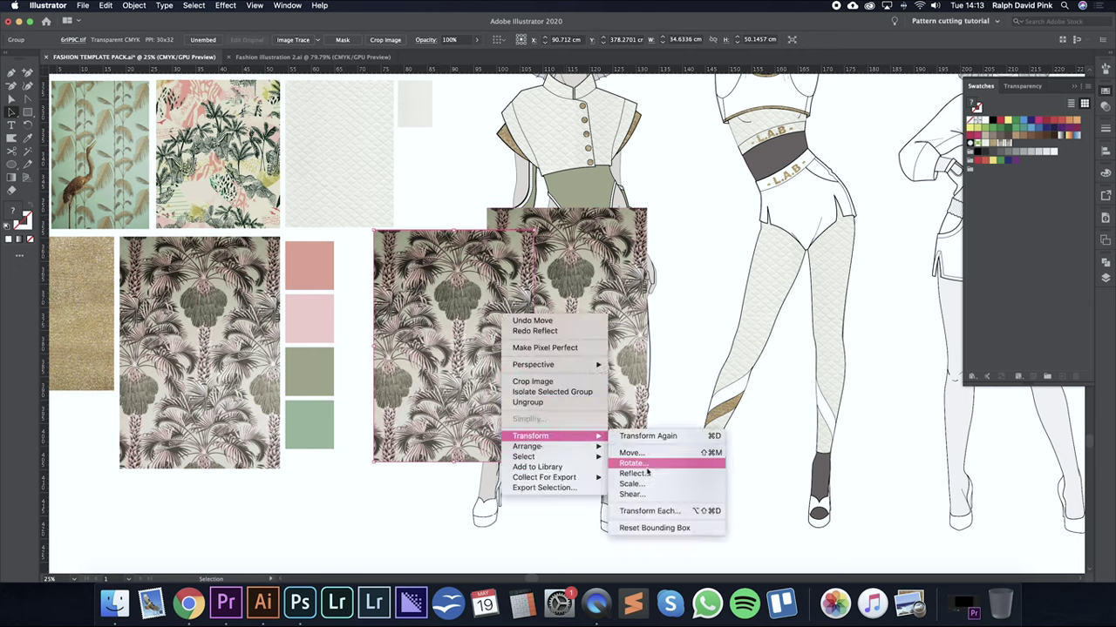
left_click(647, 477)
left_click(712, 234)
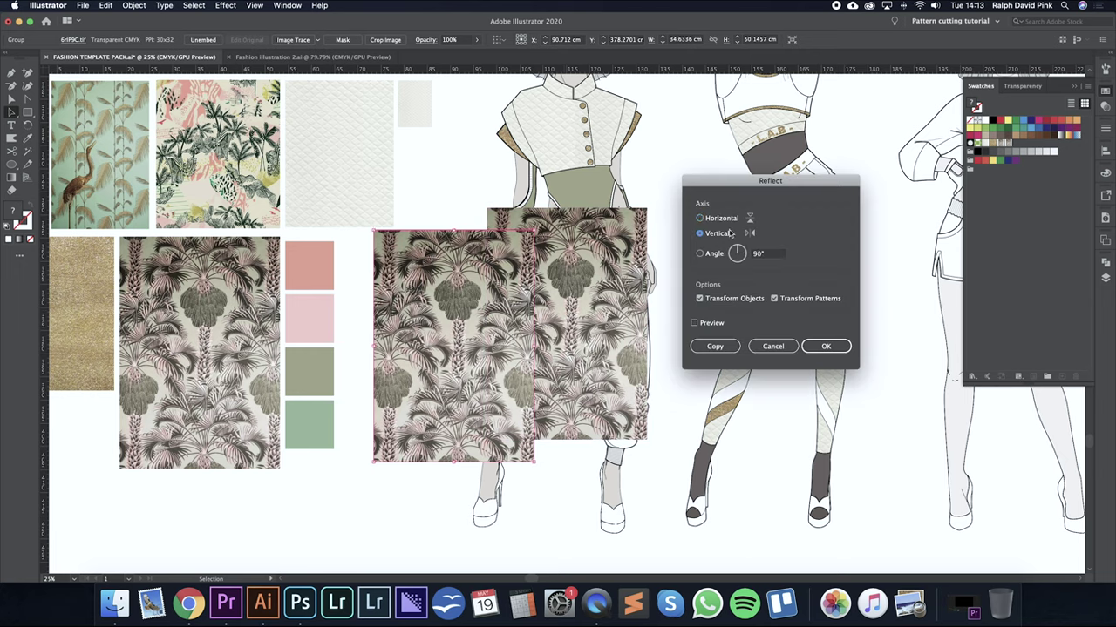
left_click(824, 346)
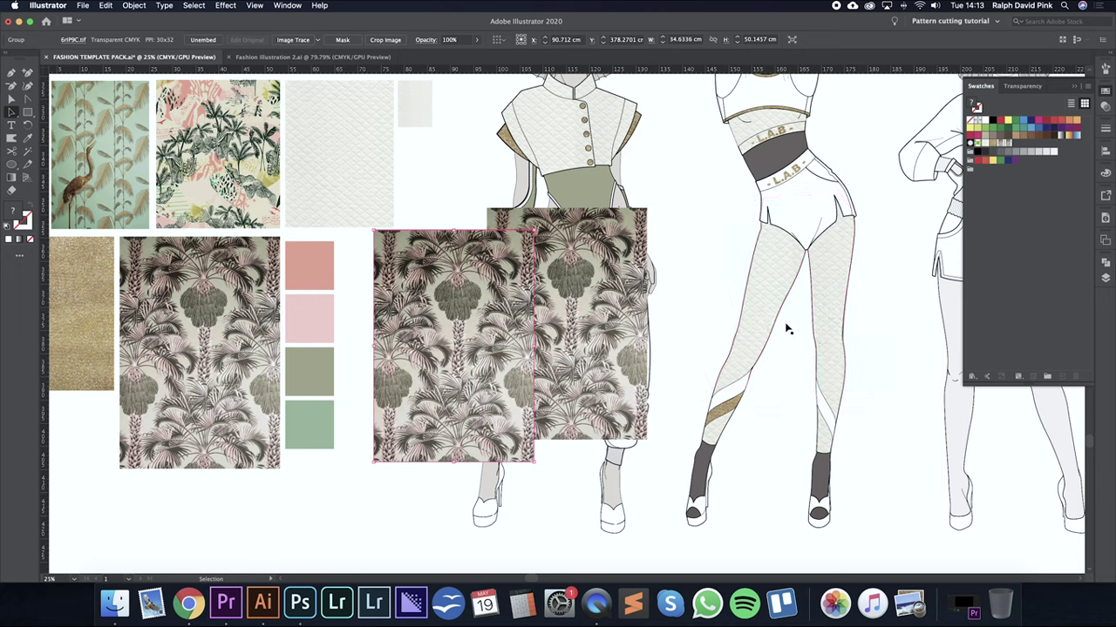
left_click_drag(488, 299, 732, 276)
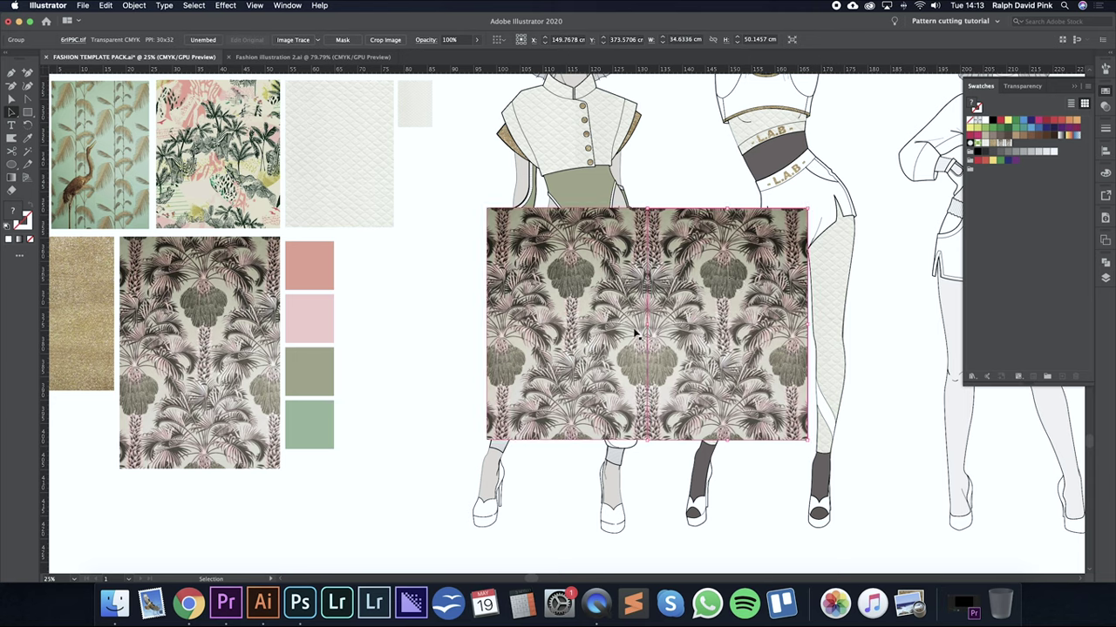
left_click_drag(674, 326, 444, 267)
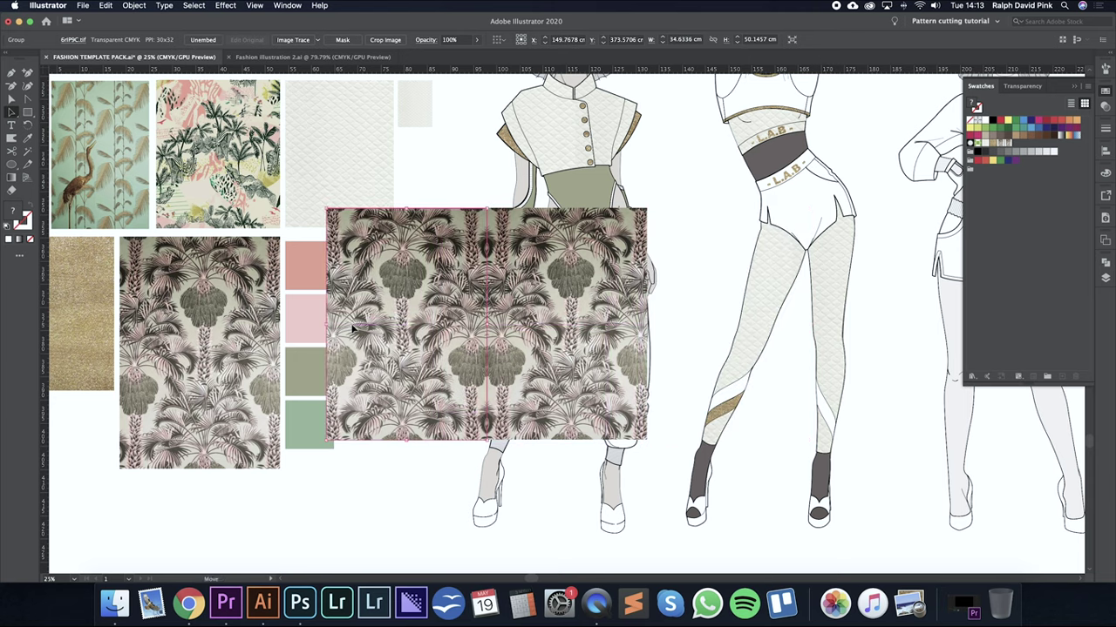
left_click(488, 157)
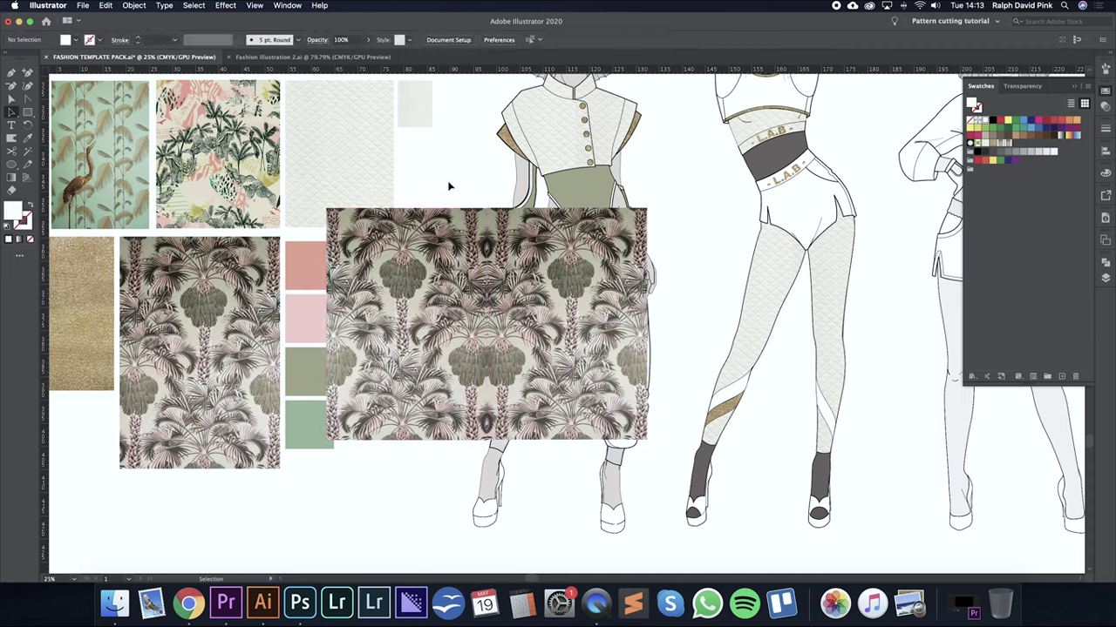
Group the two mirrored palm print images and position the group centred over the first figure's trousers.
left_click(437, 246)
left_click(473, 162)
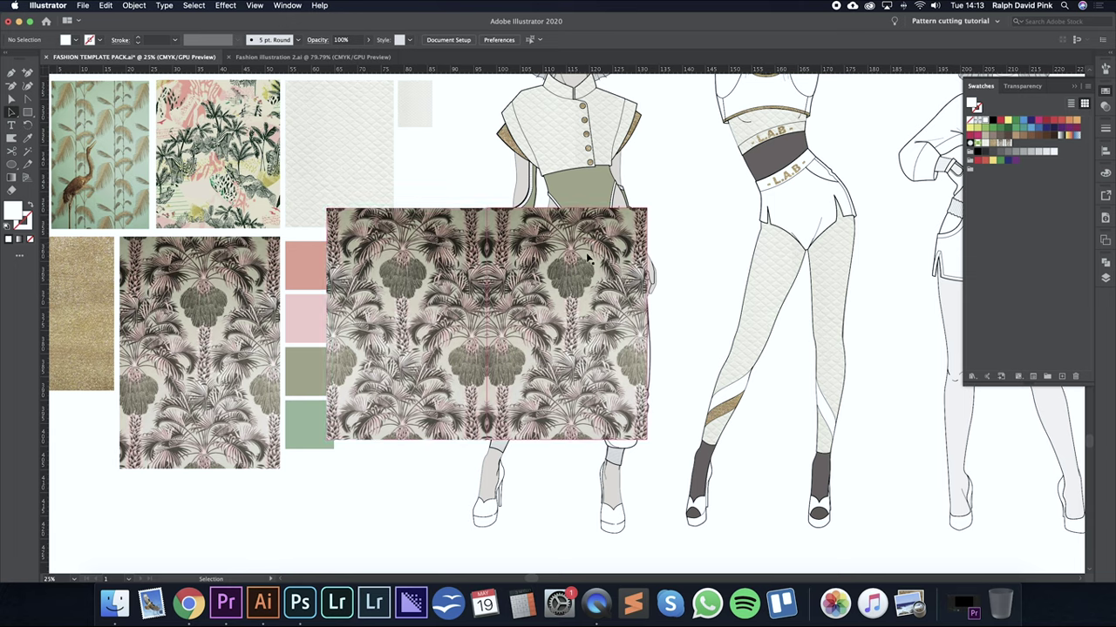
left_click(456, 251)
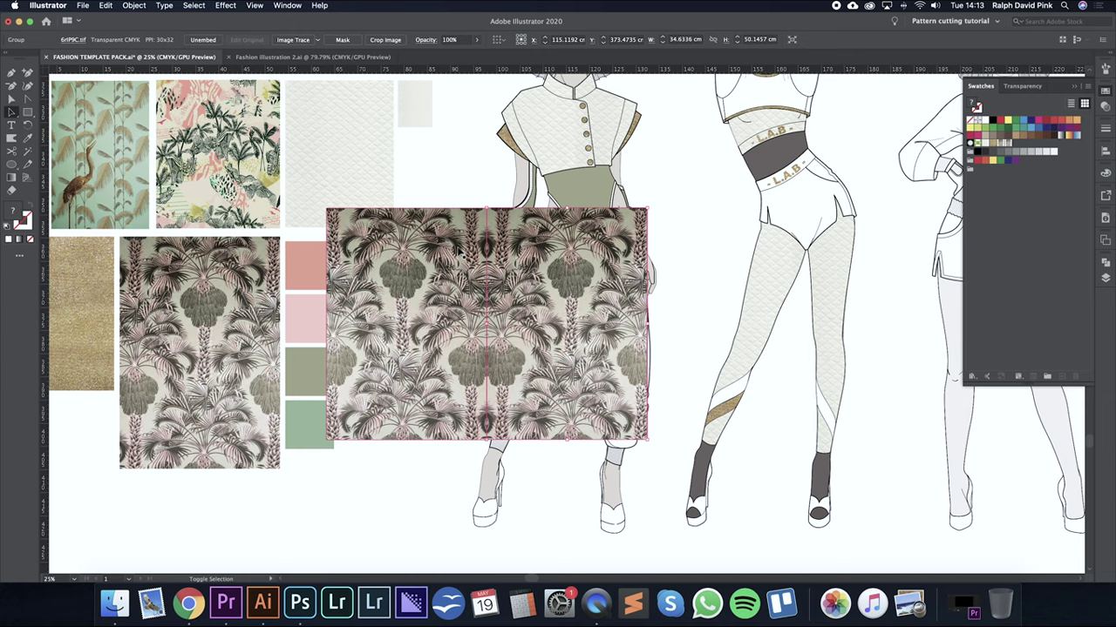
left_click(459, 250, "shift")
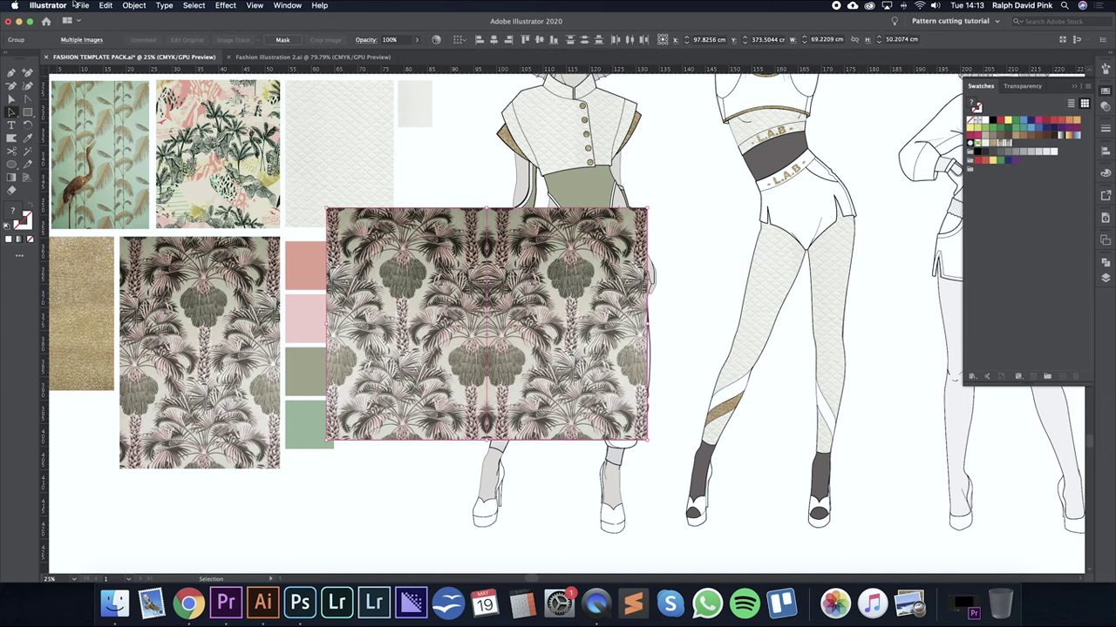
left_click(133, 6)
left_click(149, 57)
left_click(710, 261)
left_click_drag(575, 321, 657, 405)
left_click_drag(634, 413, 609, 351)
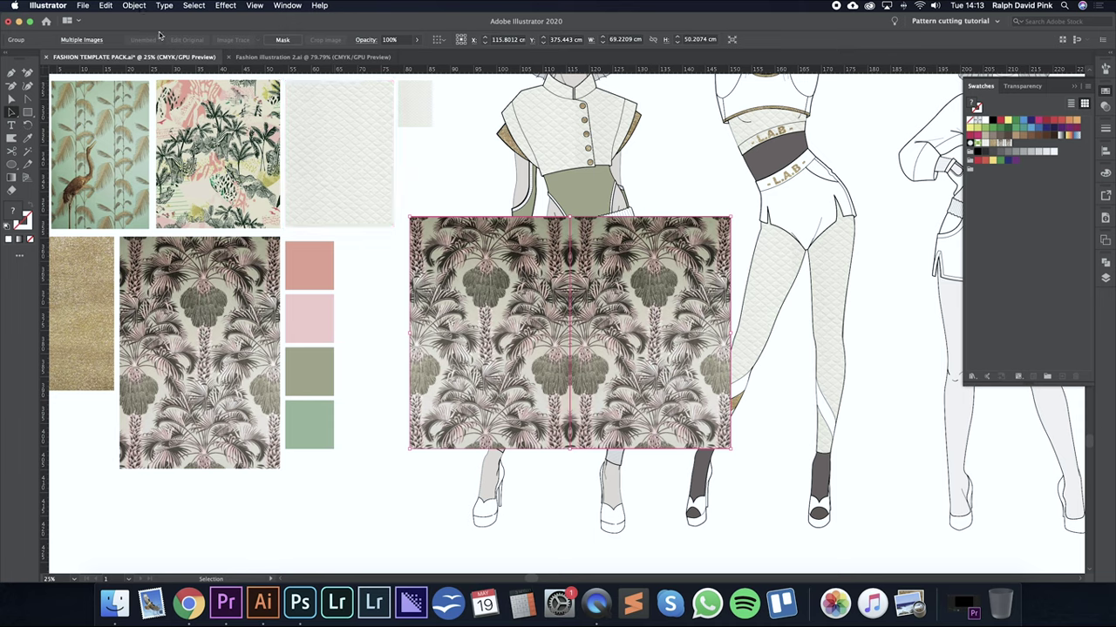
Send the palm print group to the back, behind the figures, and deselect it.
left_click(139, 6)
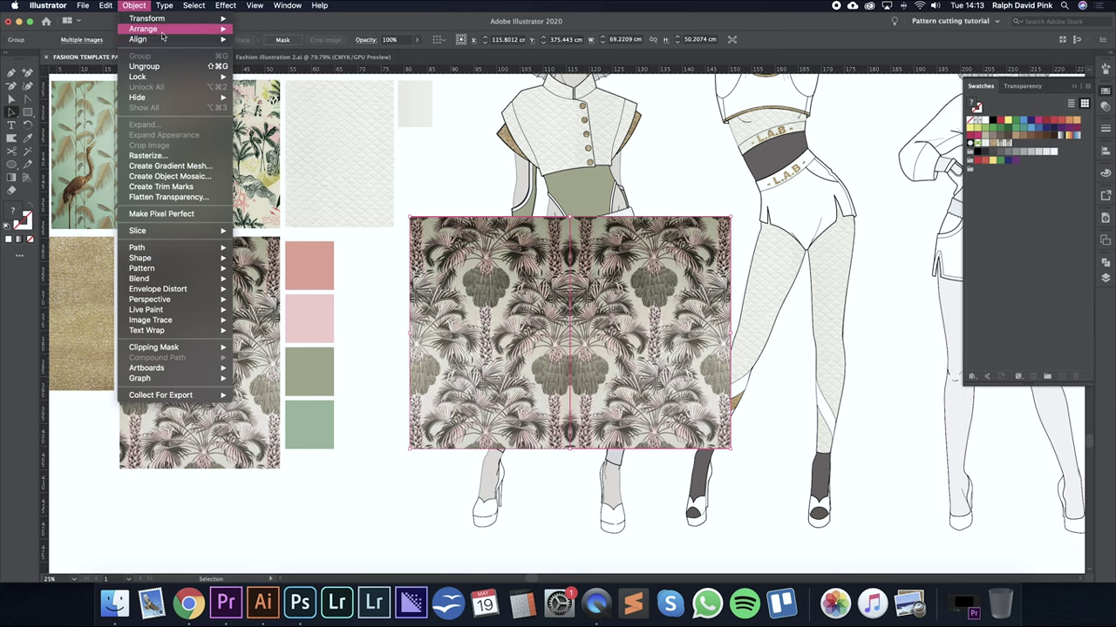
mouse_move(157, 29)
left_click(257, 62)
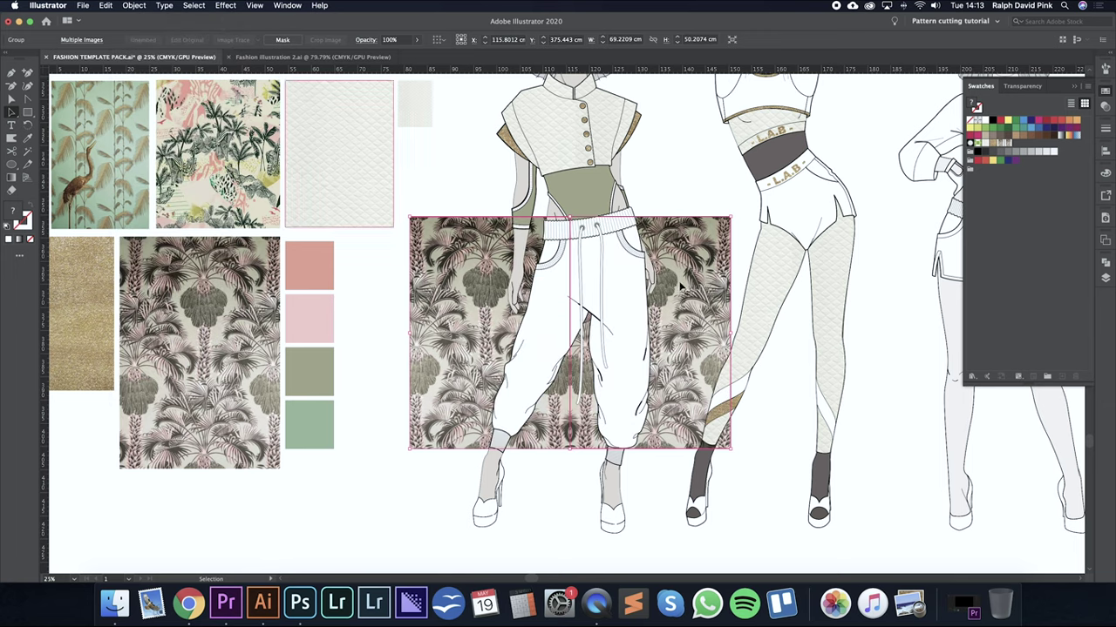
left_click(689, 200)
Make a clipping mask from the first figure's trouser shape and the palm print group, and deselect the result.
key("a")
left_click(627, 296)
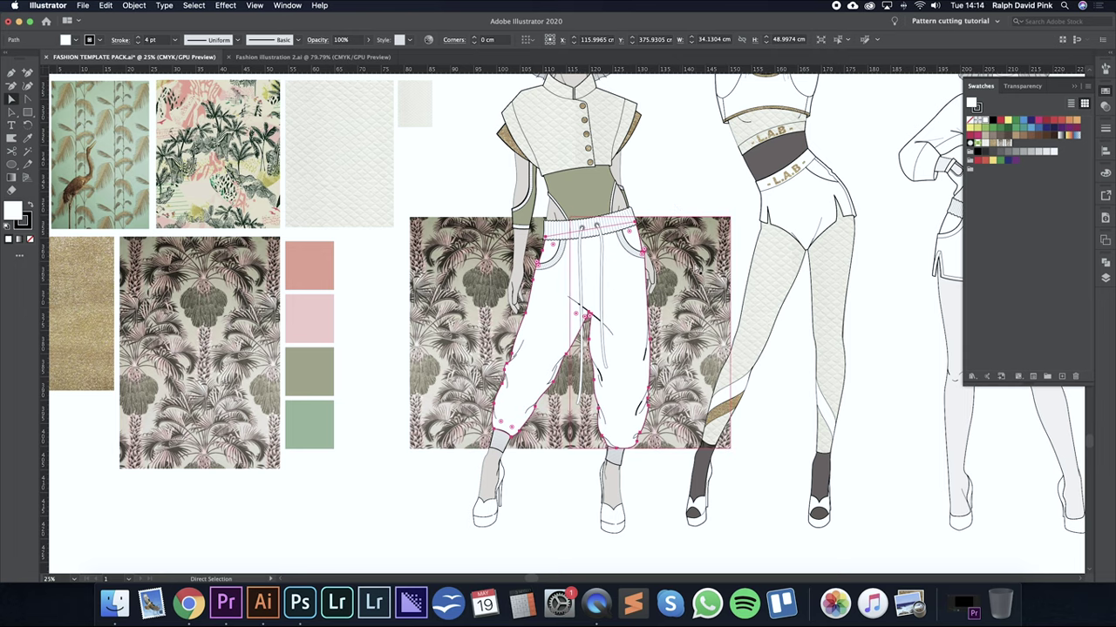
left_click(679, 188)
key("v")
key("a")
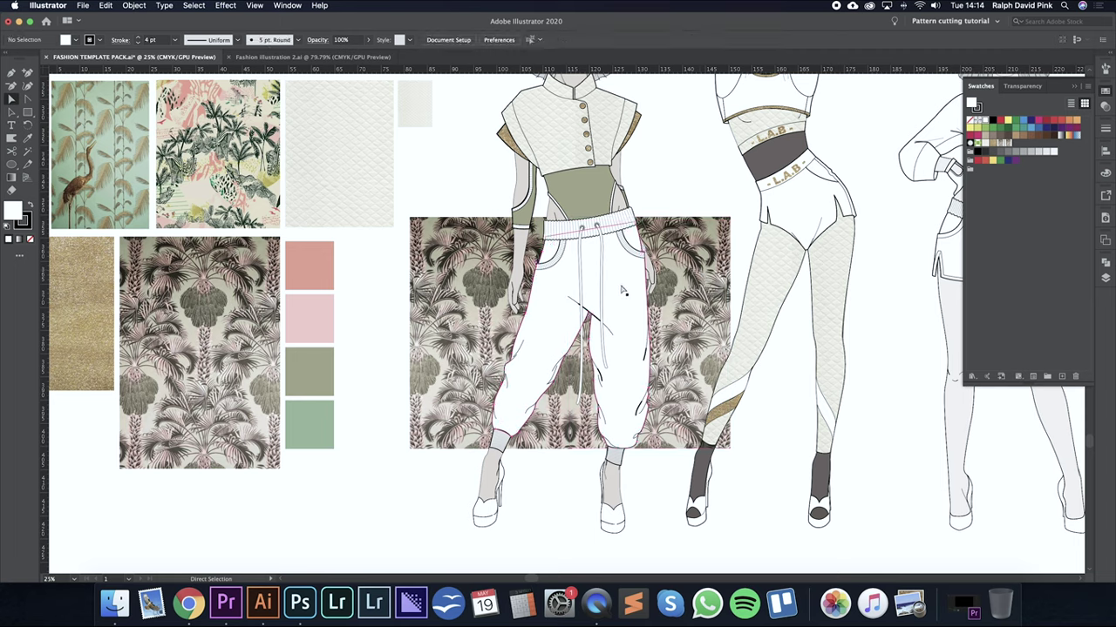
left_click(626, 289)
key("v")
left_click(677, 272, "shift")
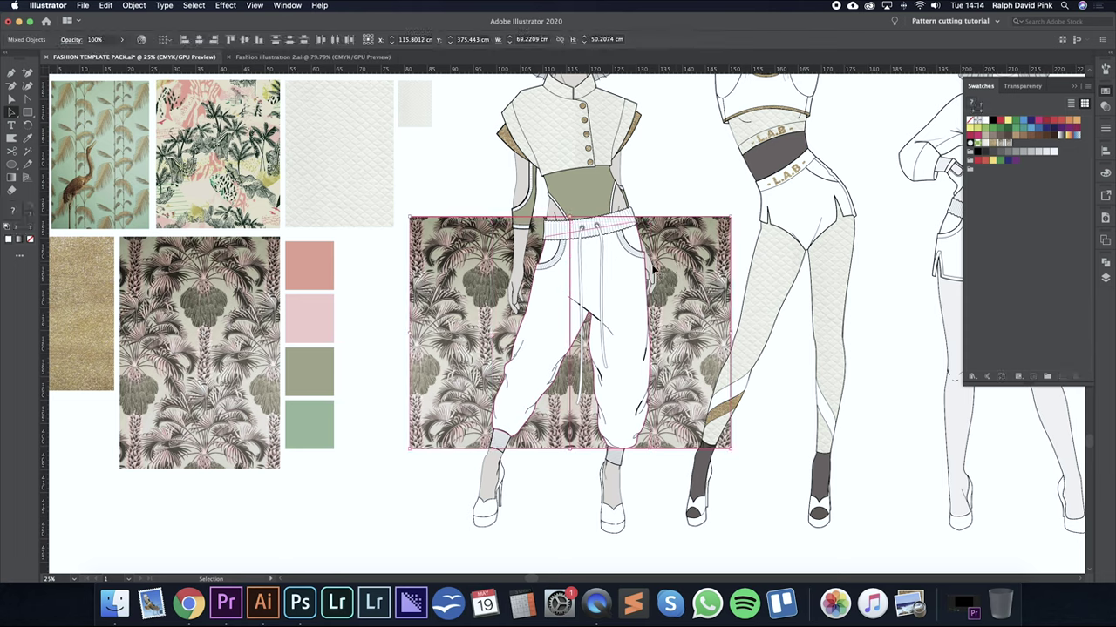
left_click(707, 212)
left_click(628, 281)
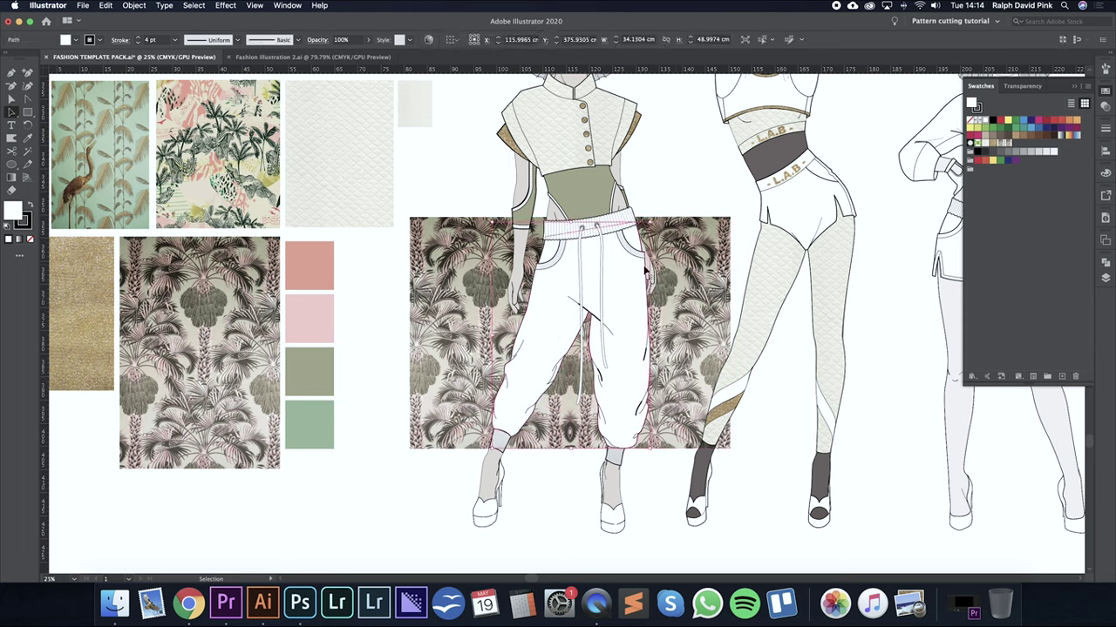
left_click(699, 237, "shift")
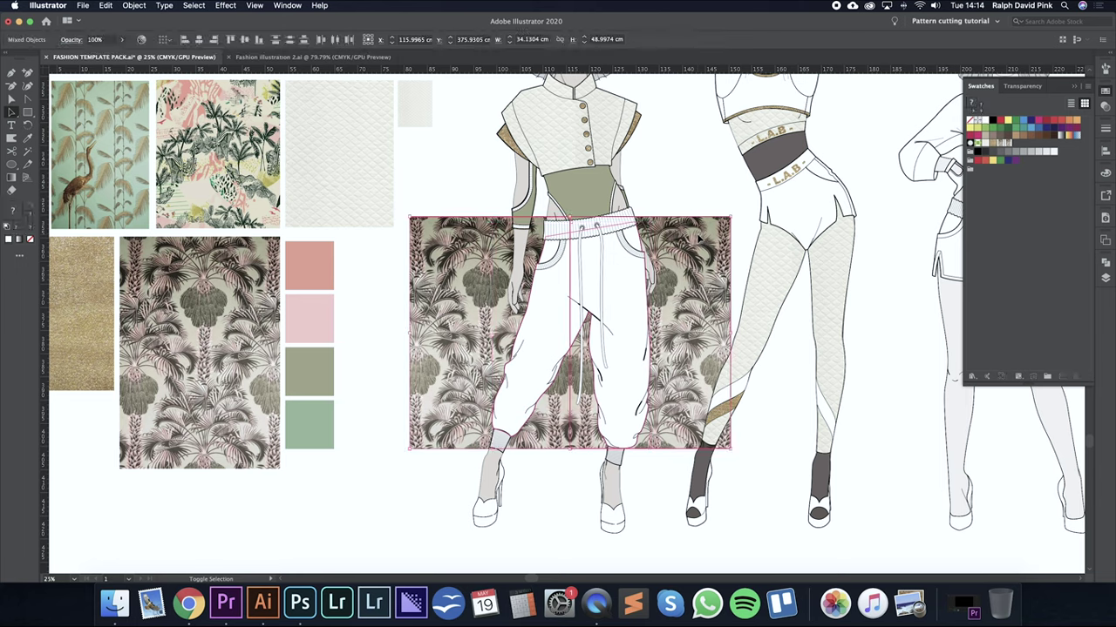
right_click(624, 276)
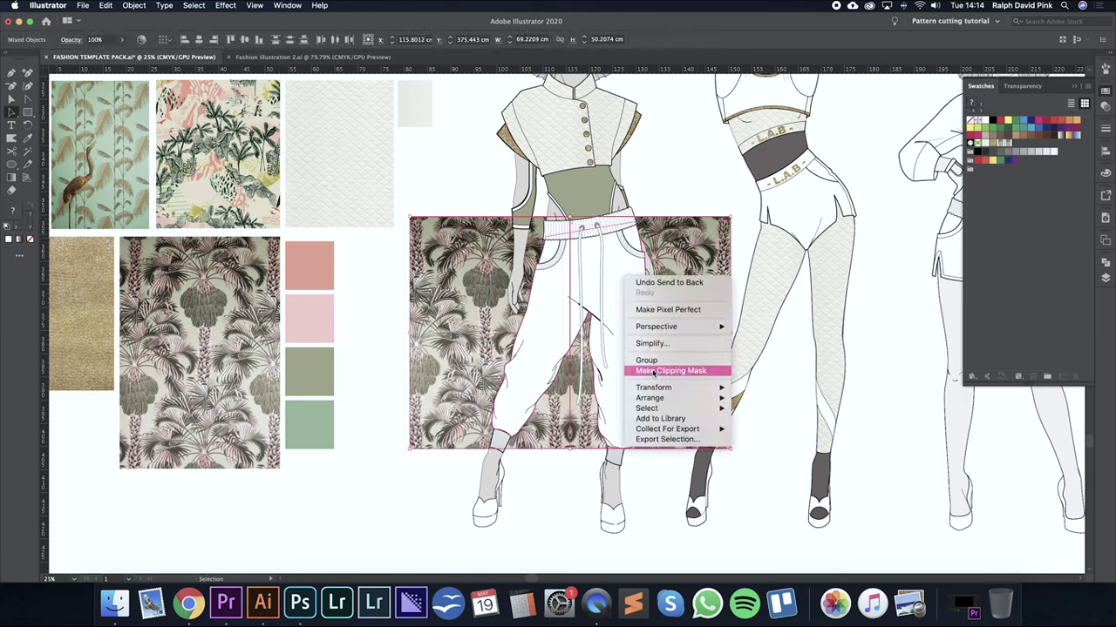
left_click(652, 372)
left_click(689, 254)
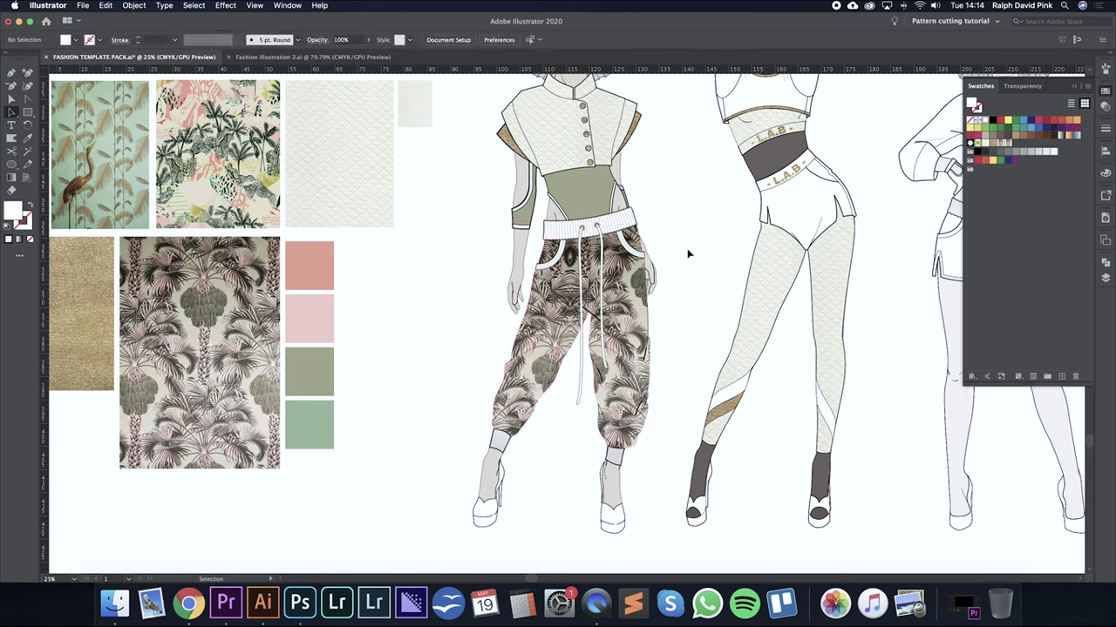
Select the clipped palm print trouser outline on the first figure and give it a black 000000 stroke.
key("super+equal")
key("a")
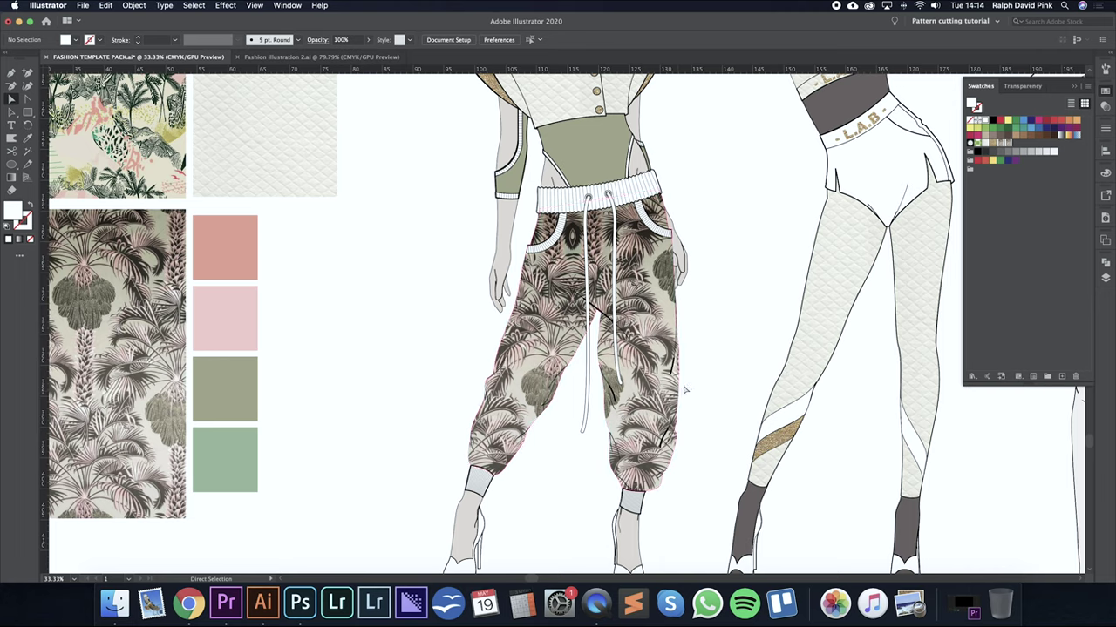
left_click(677, 402)
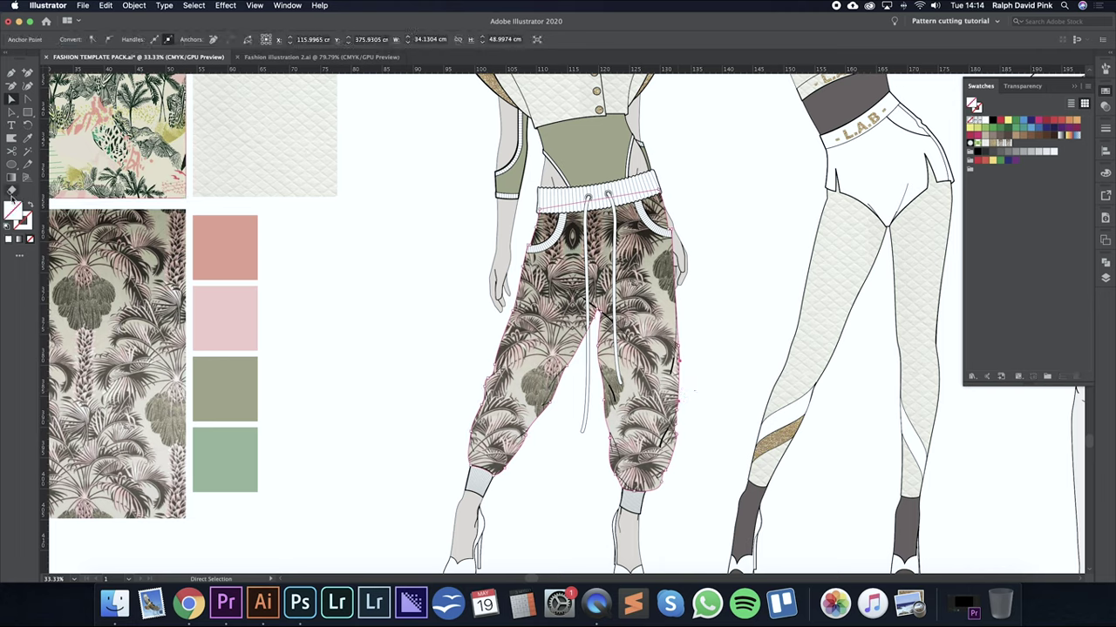
double_click(26, 223)
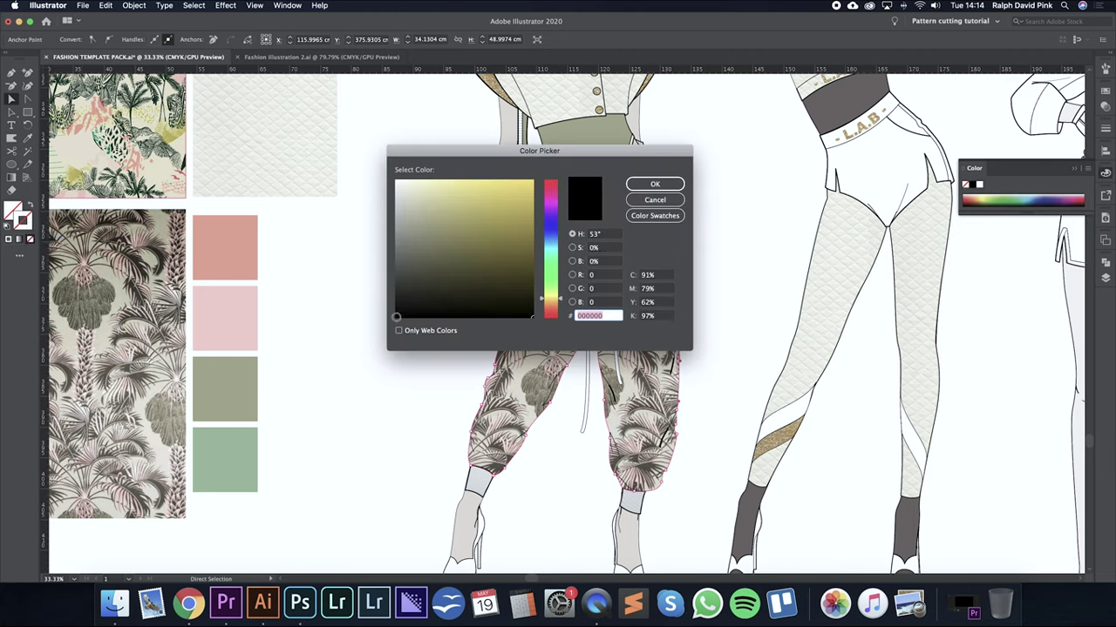
left_click(655, 184)
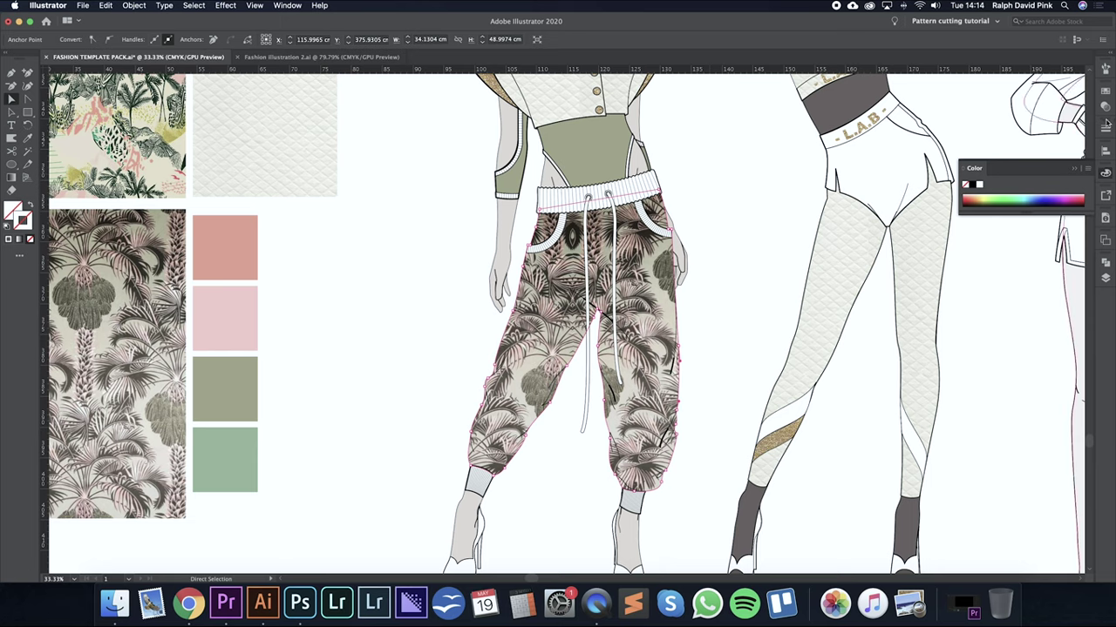
Set the trouser outline's stroke weight to 3 pt and deselect it.
left_click(1105, 127)
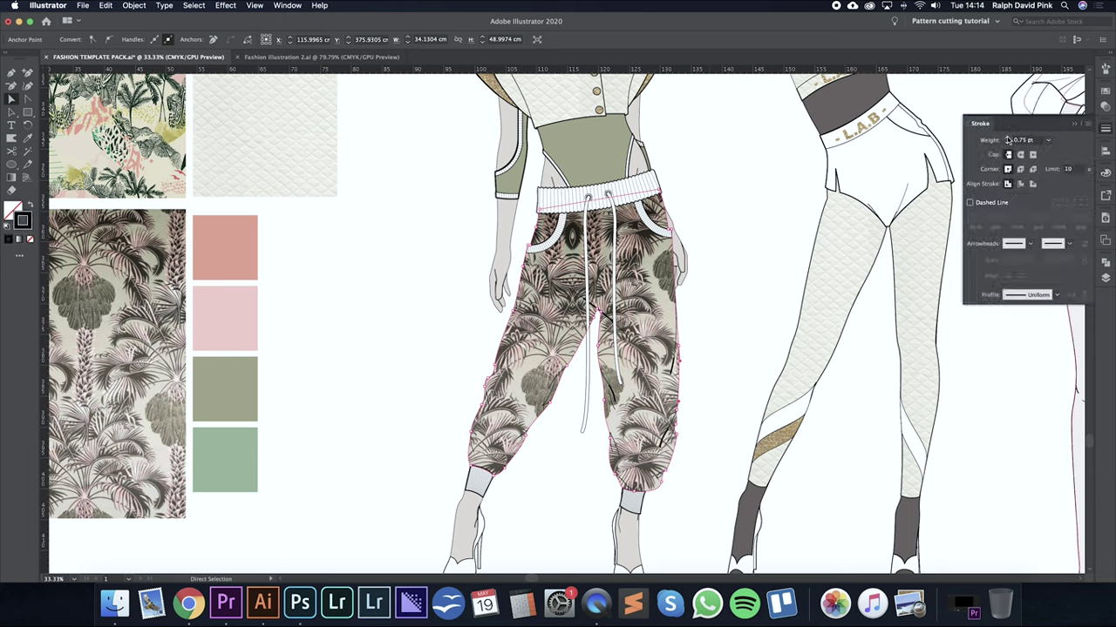
left_click(1008, 139)
left_click(1008, 140)
left_click(741, 282)
left_click(741, 285)
left_click(710, 325)
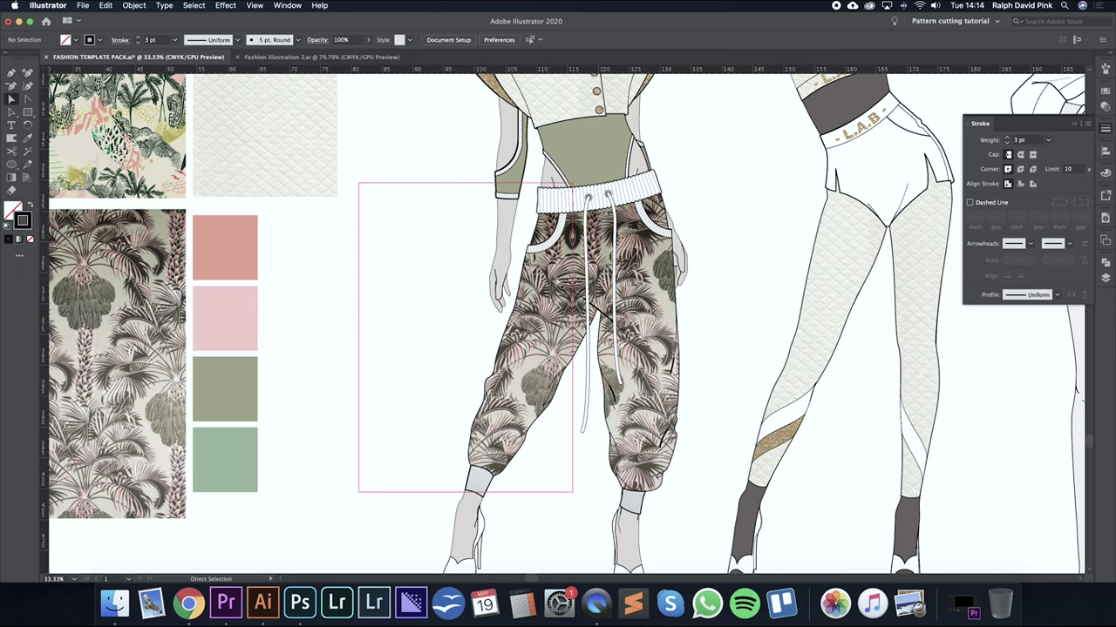
Select both palm print images inside the first figure's trouser mask and shift them slightly to the right.
left_click(557, 282)
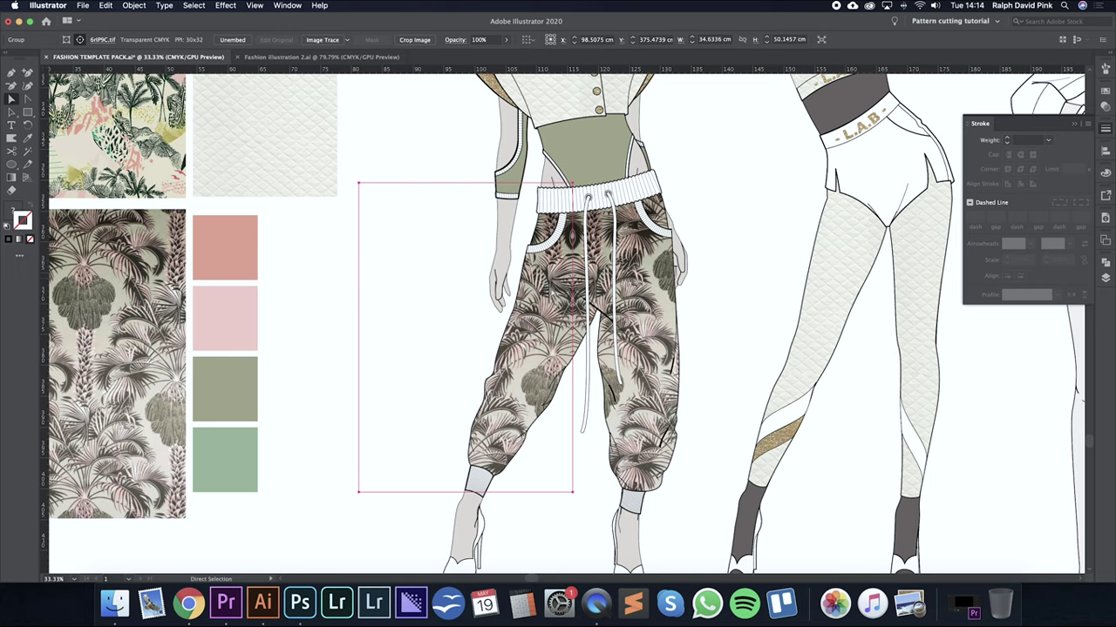
left_click(632, 366, "shift")
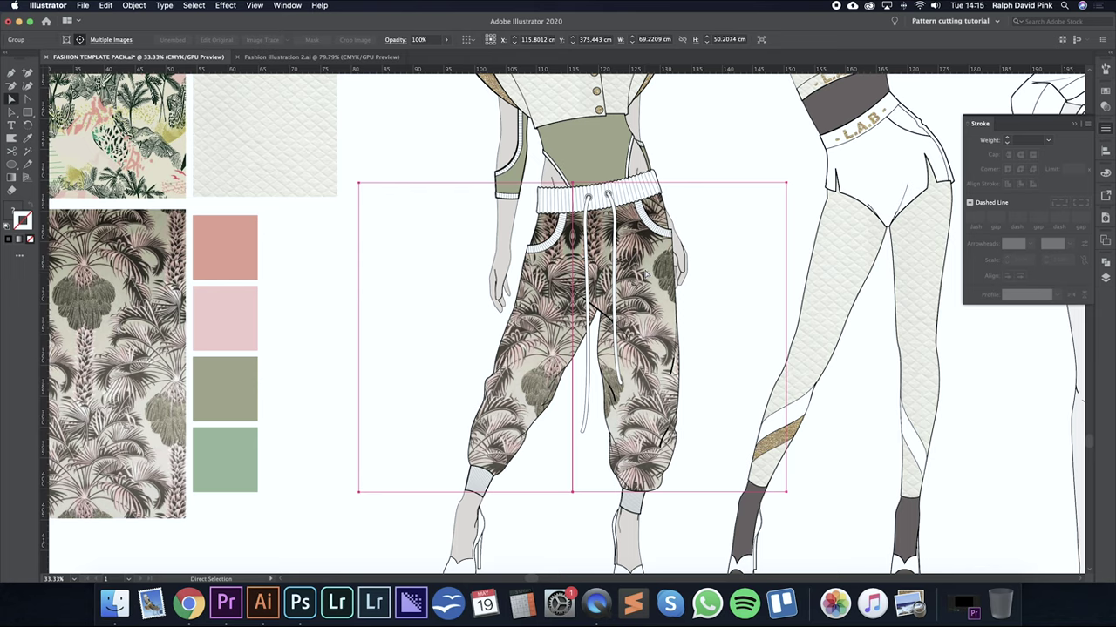
key("Right")
key("Right")
key("Right")
key("Right")
key("Right")
key("Right")
key("Right")
key("Right")
key("Right")
key("Right")
key("Right")
key("Right")
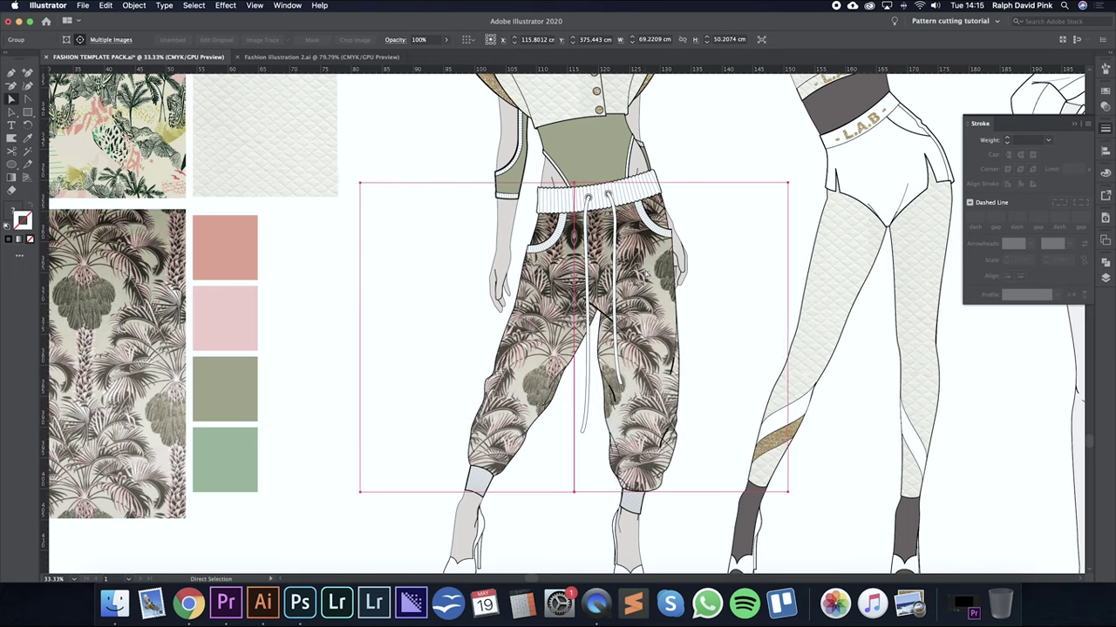
left_click_drag(646, 276, 652, 276)
key("Right")
key("Right")
key("Right")
key("Right")
key("Right")
key("Right")
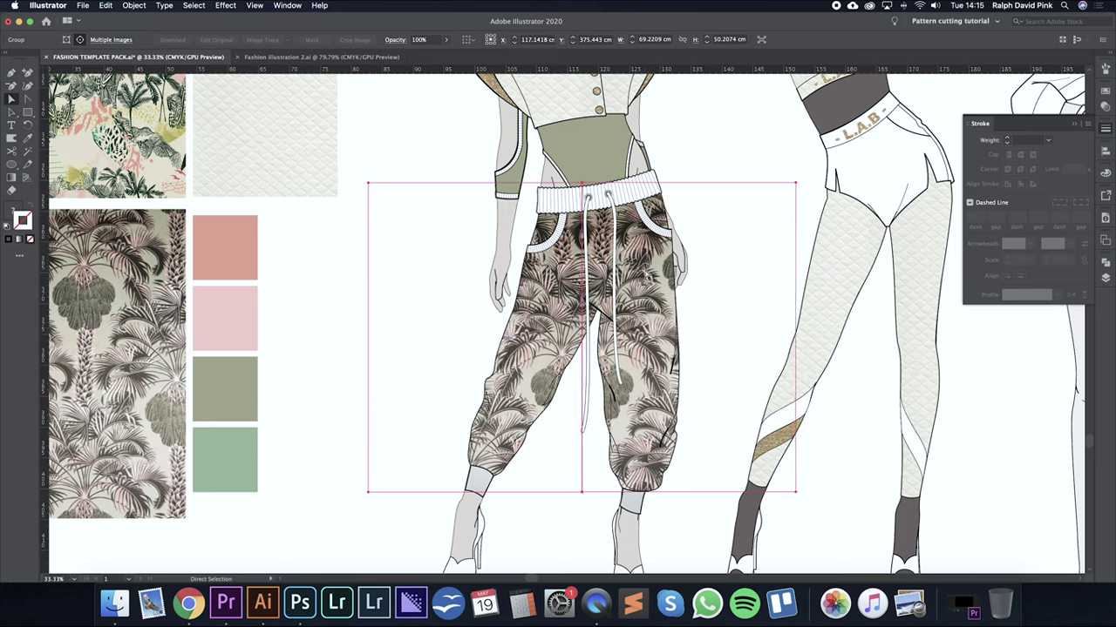
Reposition the palm print so its mirrored seam runs down the trouser centre and the print reaches the cuffs, and deselect it.
key("shift+Right")
left_click_drag(656, 275, 672, 254)
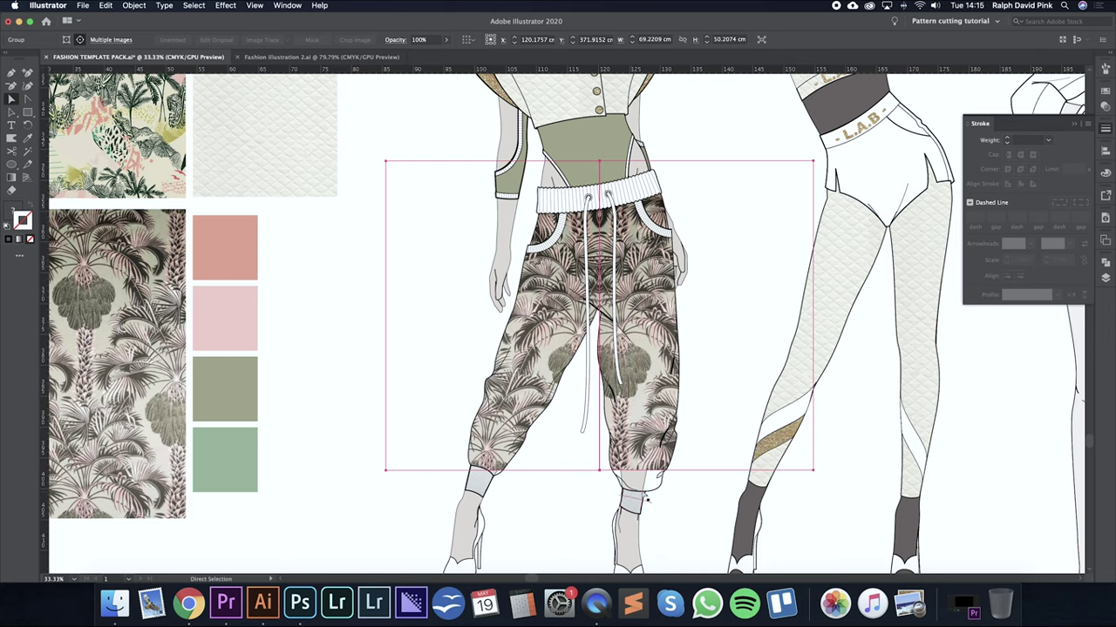
key("shift+Down")
key("shift+Down")
key("shift+Down")
key("shift+Down")
key("shift+Down")
key("shift+Down")
key("shift+Down")
key("shift+Down")
key("shift+Down")
key("shift+Down")
left_click(686, 163)
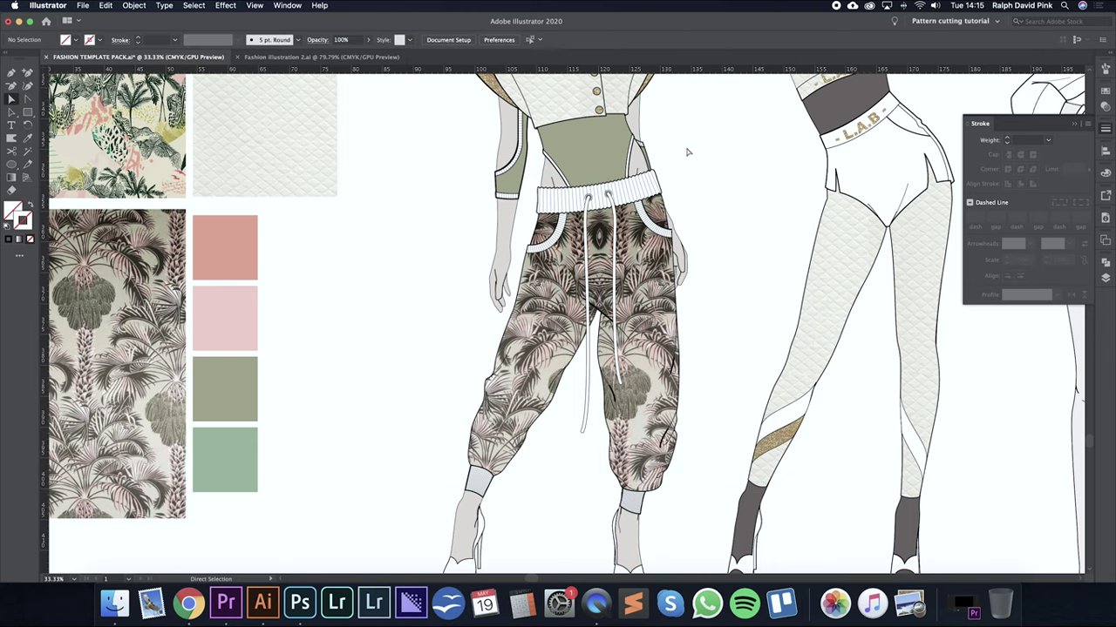
Try filling the second figure's leggings with the small-scale palm print pattern swatch.
key("super+minus")
left_click_drag(677, 217, 644, 224)
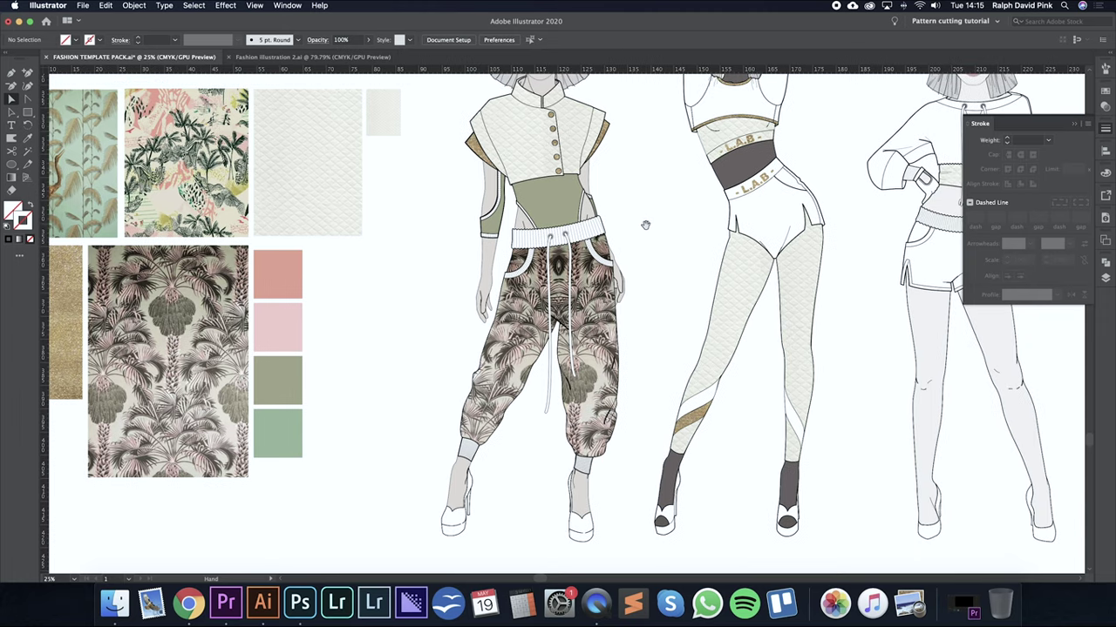
left_click(733, 267)
key("i")
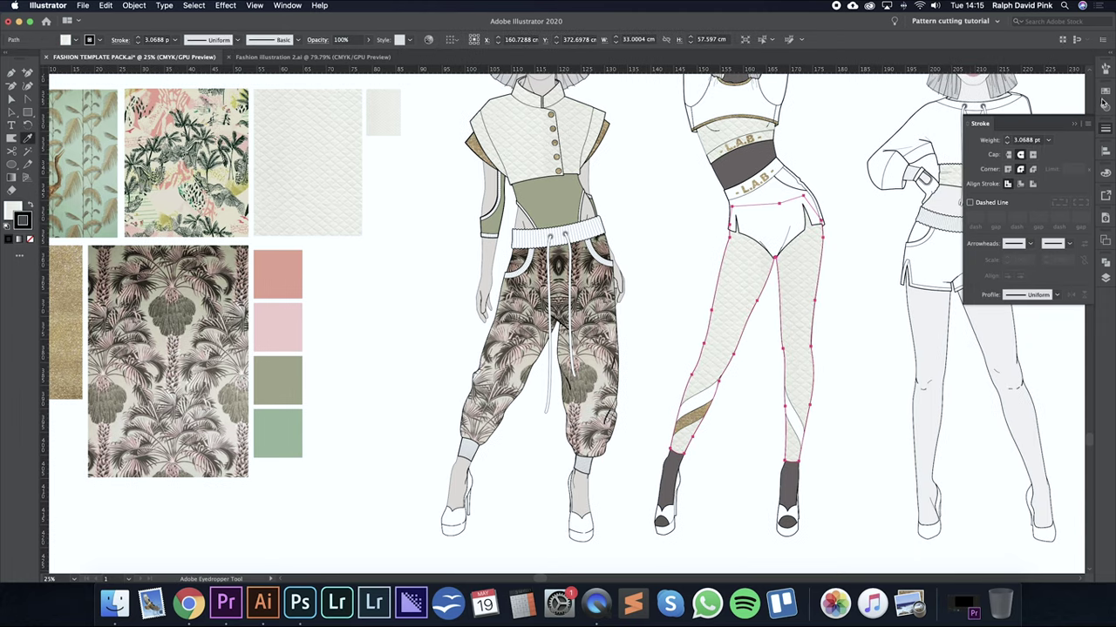
left_click(1104, 103)
left_click(1009, 146)
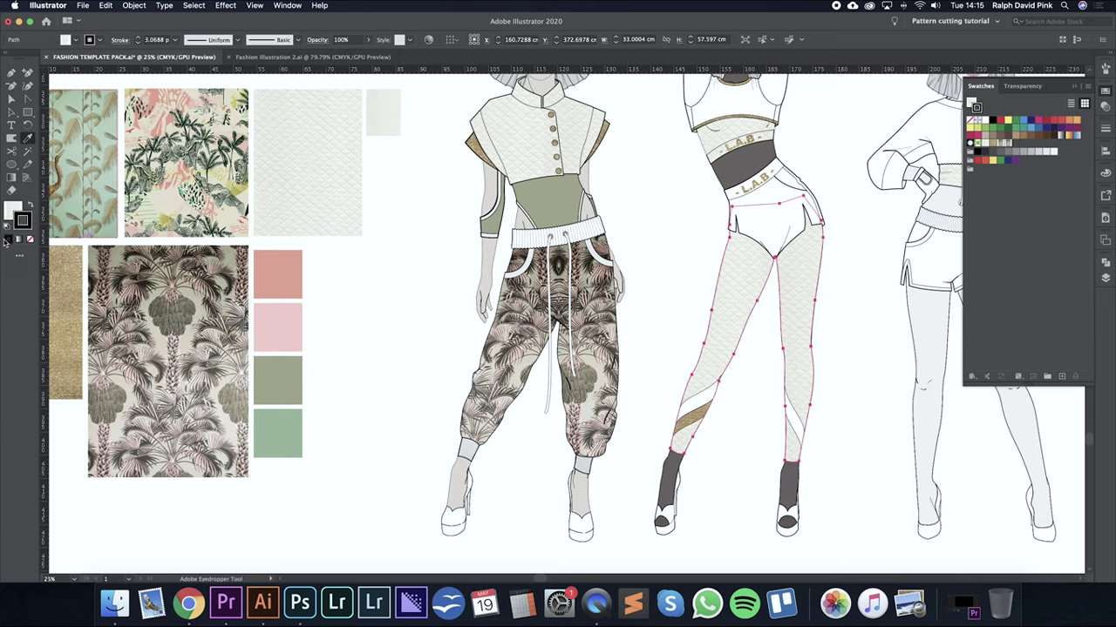
left_click(1105, 129)
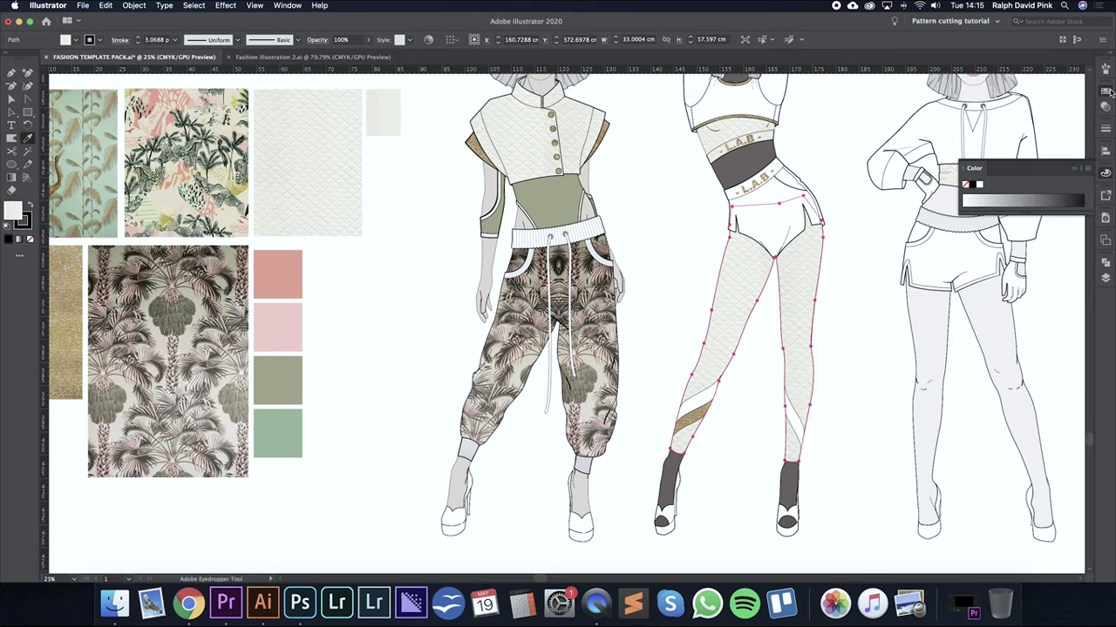
left_click(1106, 93)
left_click(1003, 145)
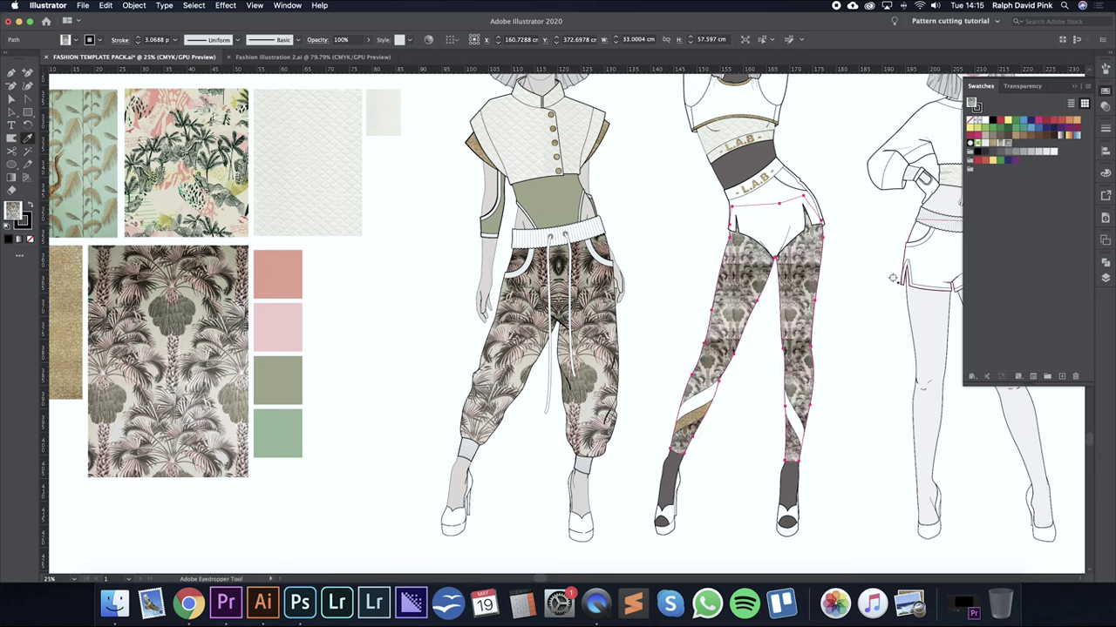
Try the larger-scale palm print swatch on the second figure's leggings and deselect them.
left_click(1000, 144)
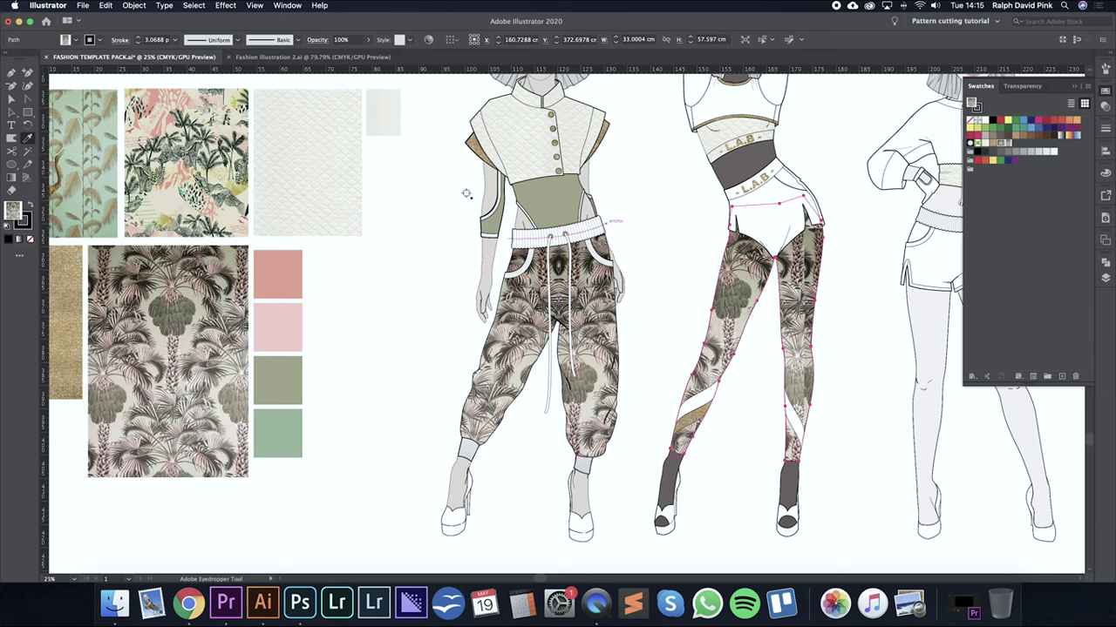
left_click(1000, 143)
key("a")
left_click(847, 302)
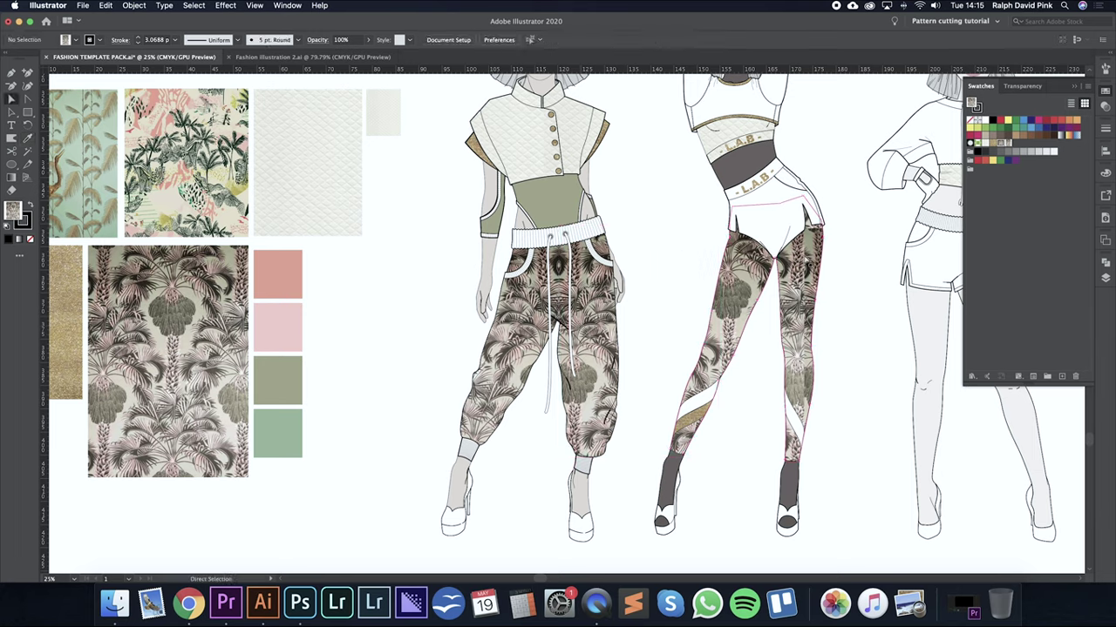
left_click(809, 259)
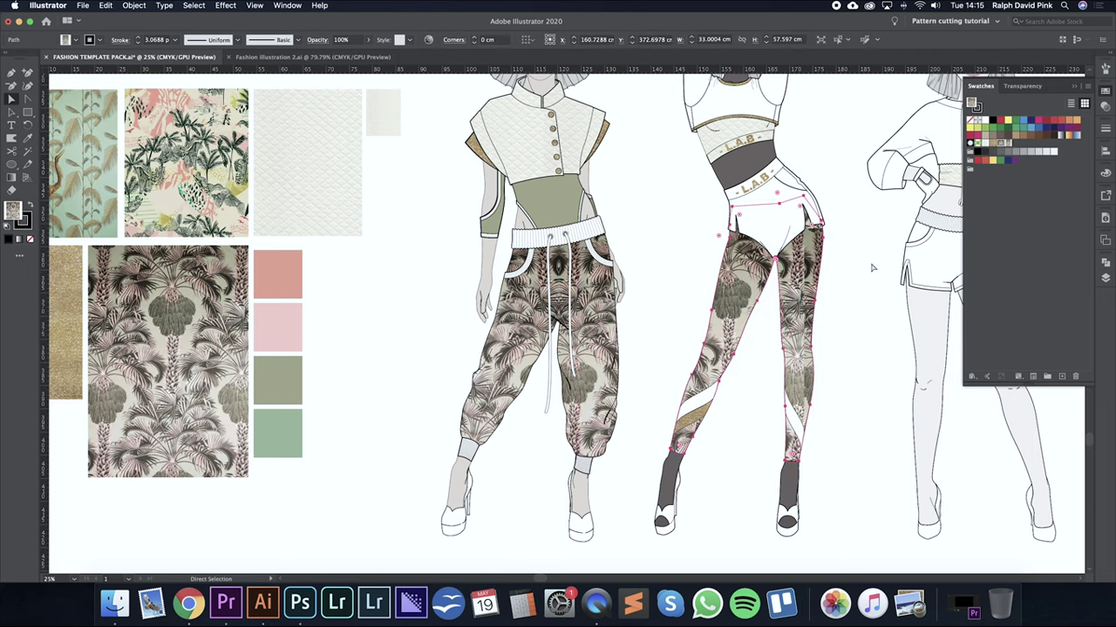
left_click(636, 301)
Select both palm print images in the first figure's trouser mask and try shifting them further right.
left_click_drag(637, 308, 672, 292)
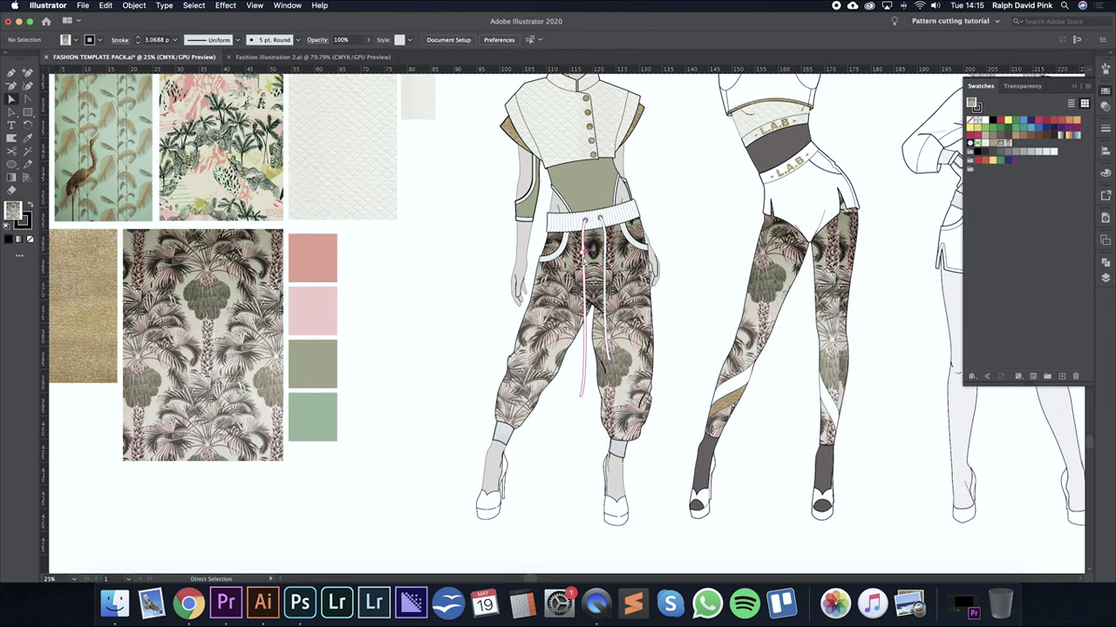
left_click(629, 272)
left_click(574, 289, "shift")
left_click(572, 285)
left_click(618, 277, "shift")
left_click_drag(618, 277, 627, 277)
key("Right")
key("Right")
key("Right")
key("Right")
key("Right")
key("Right")
key("Right")
key("Right")
key("Right")
key("Right")
key("Right")
key("Right")
key("Right")
key("Right")
key("Right")
key("Right")
key("Right")
key("Right")
key("Right")
key("Right")
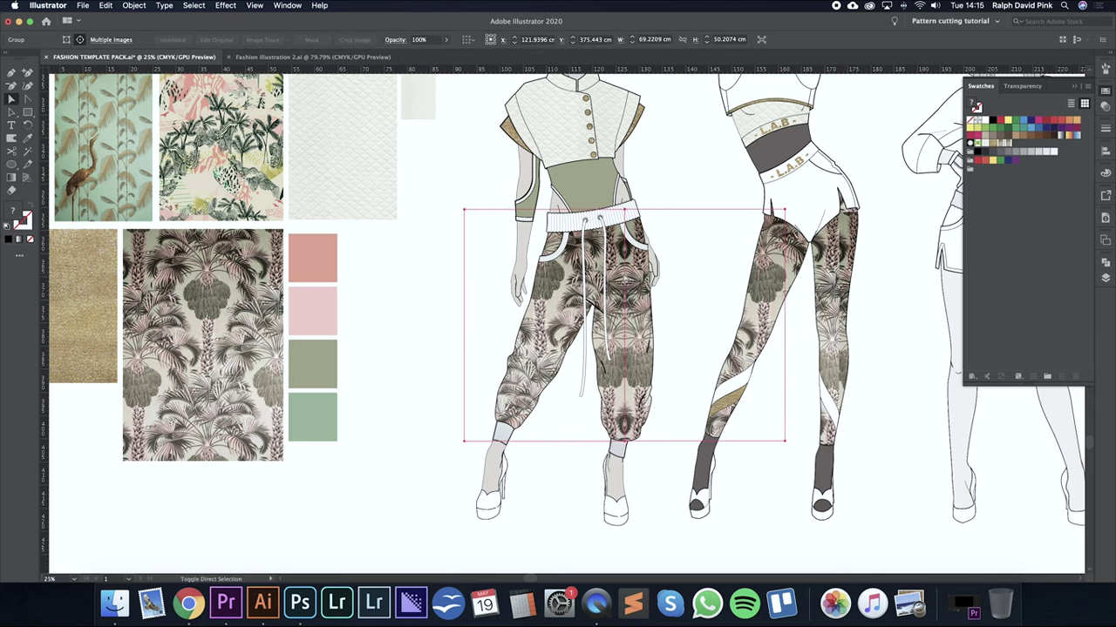
Try rotating the masked palm print images 90 degrees and nudging them sideways within the trousers.
key("shift+Left")
key("shift+Left")
key("shift+Left")
key("shift+Left")
key("e")
key("e")
left_click_drag(688, 188, 495, 246)
key("a")
key("shift+Left")
key("shift+Left")
key("shift+Left")
key("shift+Left")
key("shift+Left")
key("shift+Left")
key("shift+Left")
key("shift+Left")
key("shift+Left")
key("shift+Left")
key("shift+Left")
key("shift+Left")
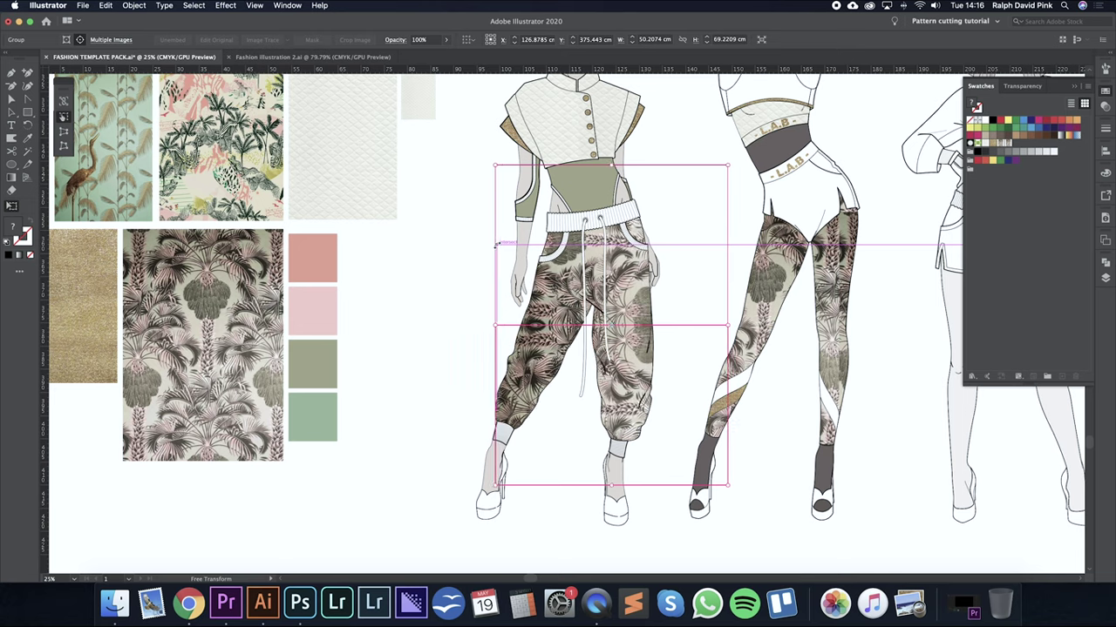
key("shift+Right")
key("shift+Right")
key("shift+Right")
key("shift+Right")
key("shift+Right")
key("shift+Right")
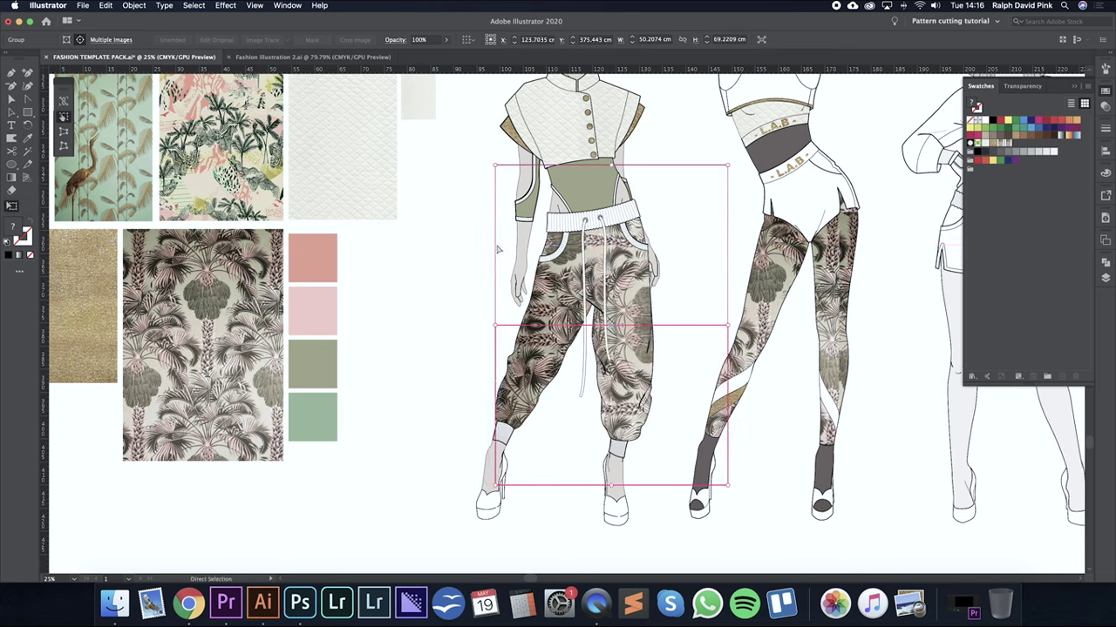
Undo the rotation and the sideways shifts of the palm print inside the first figure's trousers.
key("super+z")
key("super+z")
key("super+z")
key("super+z")
key("super+z")
key("super+z")
key("super+z")
key("super+z")
key("super+z")
key("super+z")
key("super+z")
key("super+z")
key("super+z")
key("super+z")
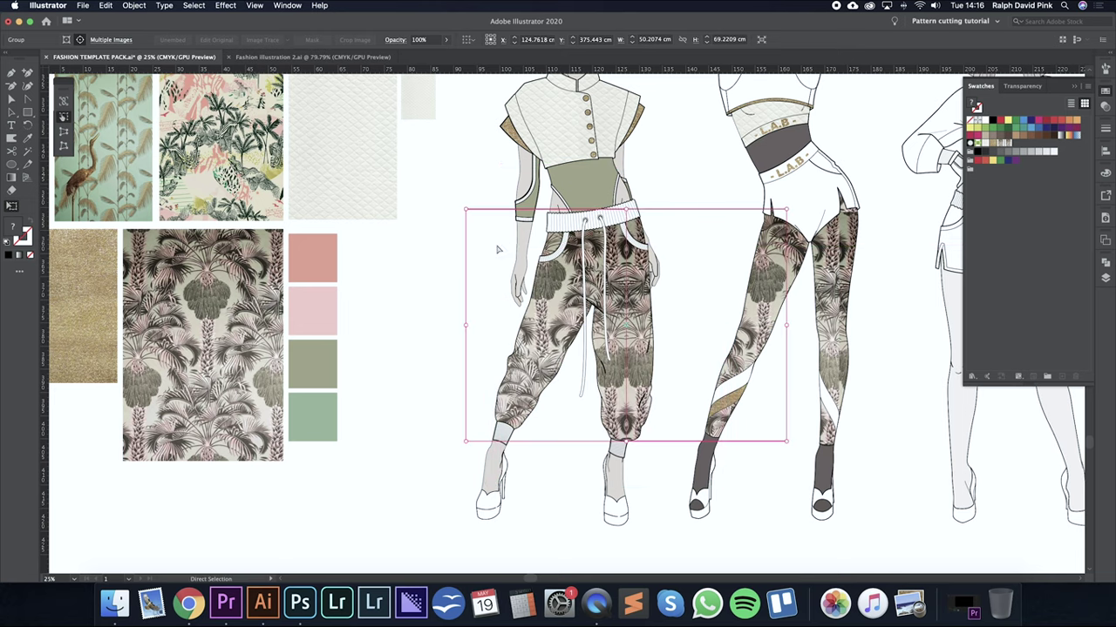
key("shift+Left")
key("shift+Left")
key("shift+Left")
key("shift+Left")
key("shift+Left")
key("shift+Left")
key("shift+Left")
key("shift+Left")
key("shift+Left")
key("shift+Left")
key("shift+Left")
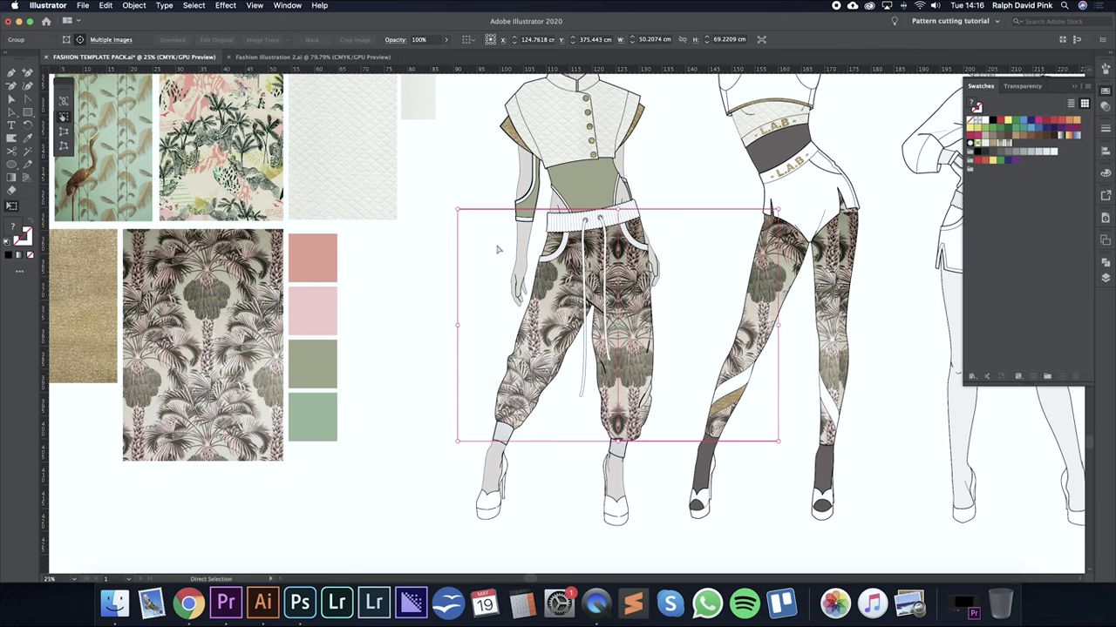
key("super+z")
key("super+z")
key("super+z")
key("super+z")
key("super+z")
key("super+z")
key("super+z")
key("super+z")
key("super+z")
key("super+z")
key("super+z")
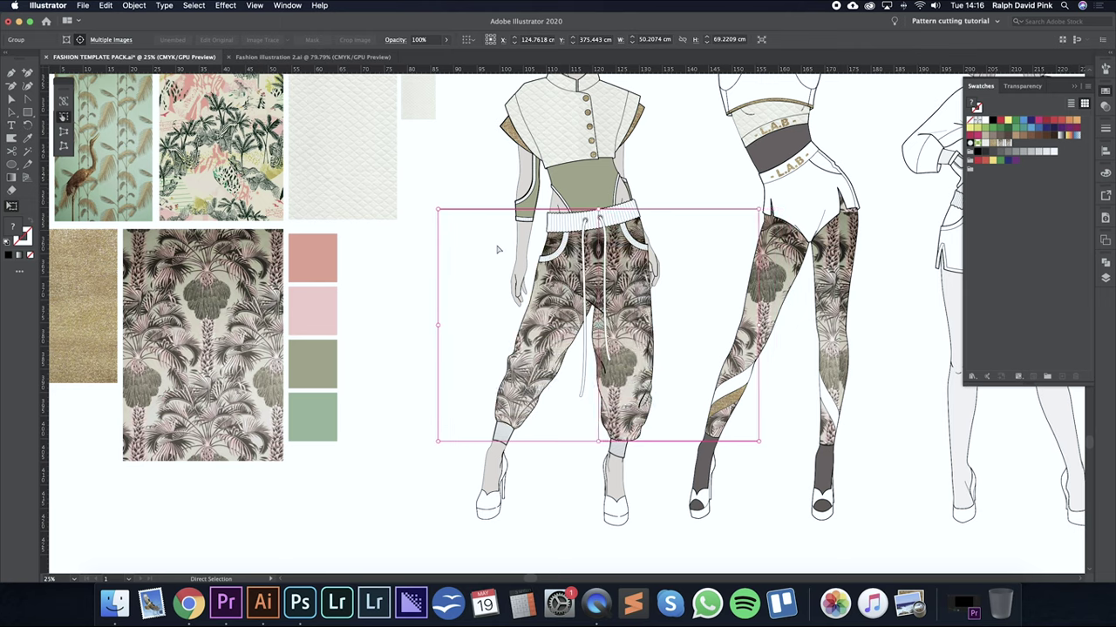
Undo the palm print fills on the second figure's leggings, restoring the quilted fill, and deselect.
key("e")
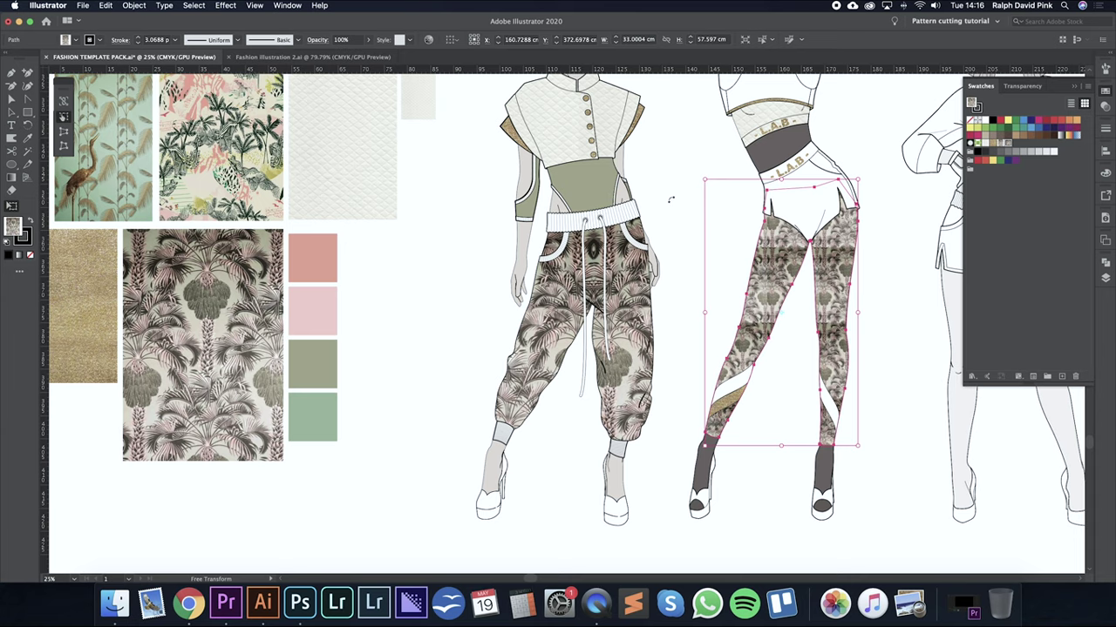
key("a")
key("super+z")
key("v")
left_click(667, 208)
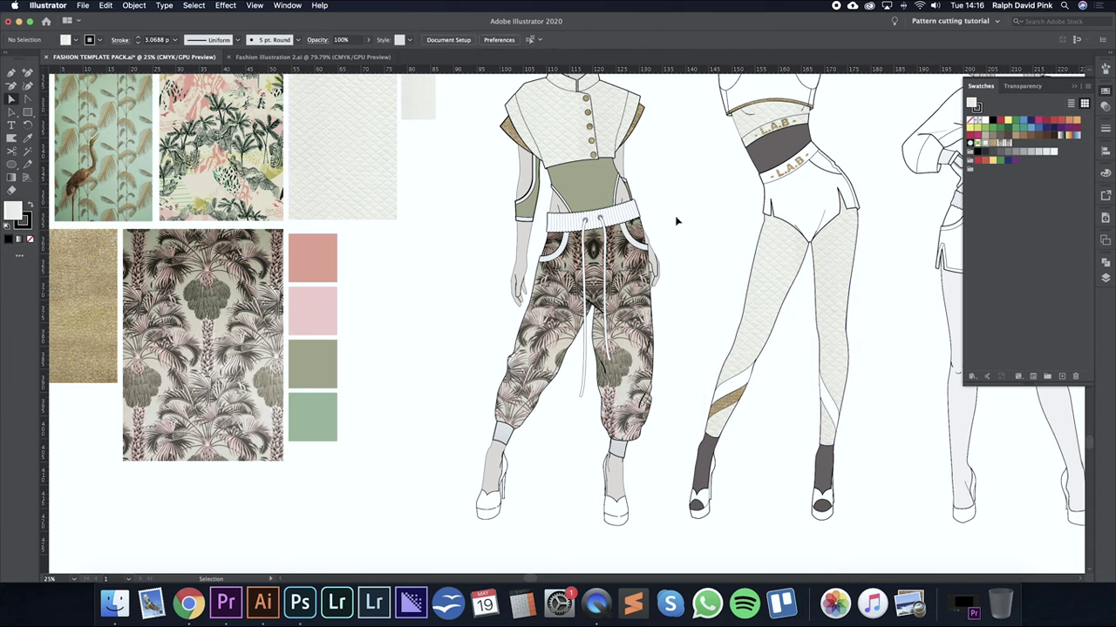
Select the pink and green tropical print image among the fabric swatches.
key("super+minus")
left_click_drag(687, 240, 600, 272)
key("space")
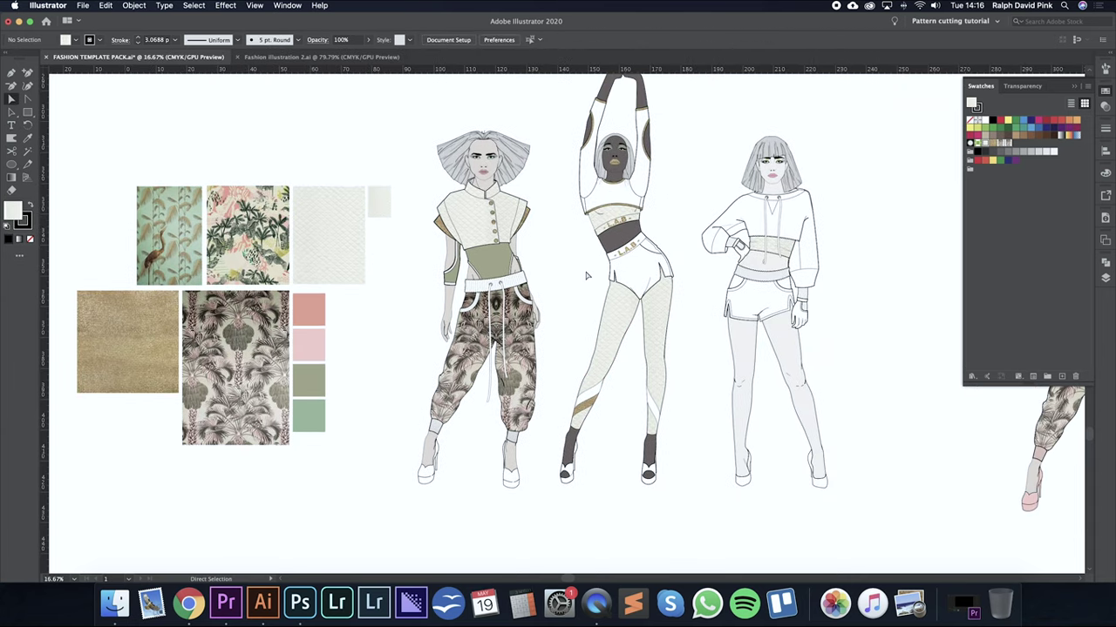
left_click_drag(525, 271, 542, 265)
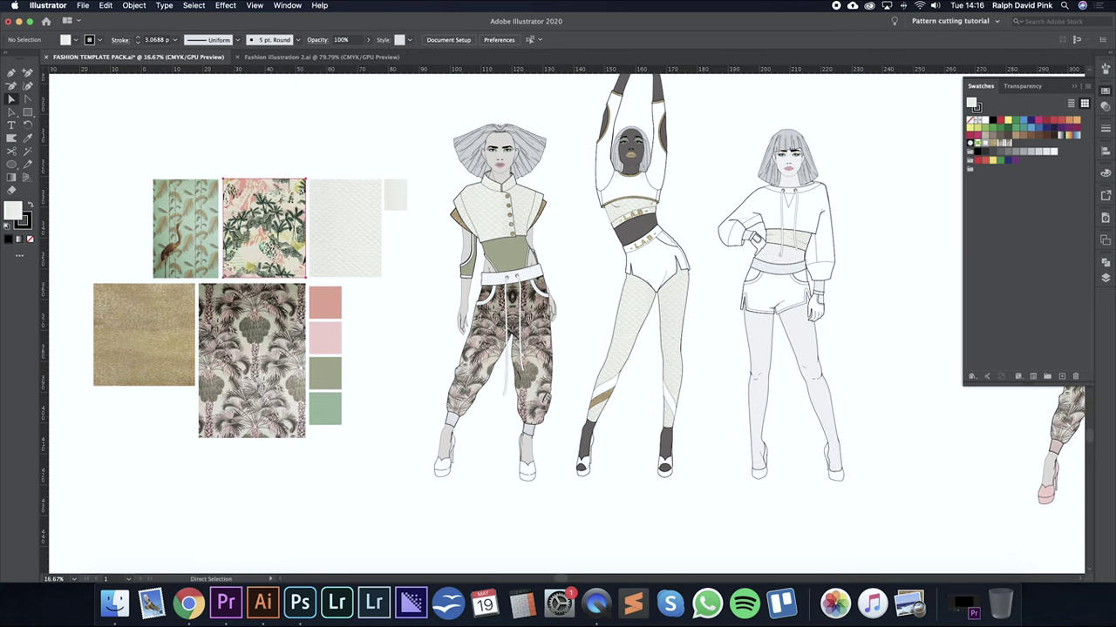
left_click(262, 196)
scroll(721, 205, "right", 10)
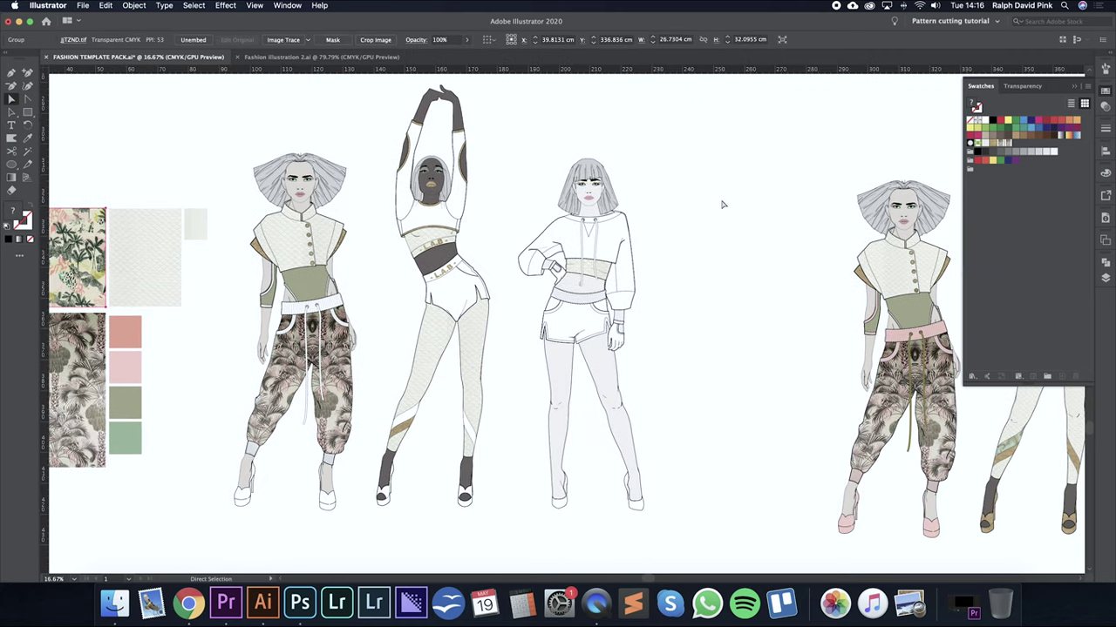
Paste a copy of the tropical print image and place it in the empty space beside the third figure.
left_click(721, 205)
scroll(721, 204, "up", 2)
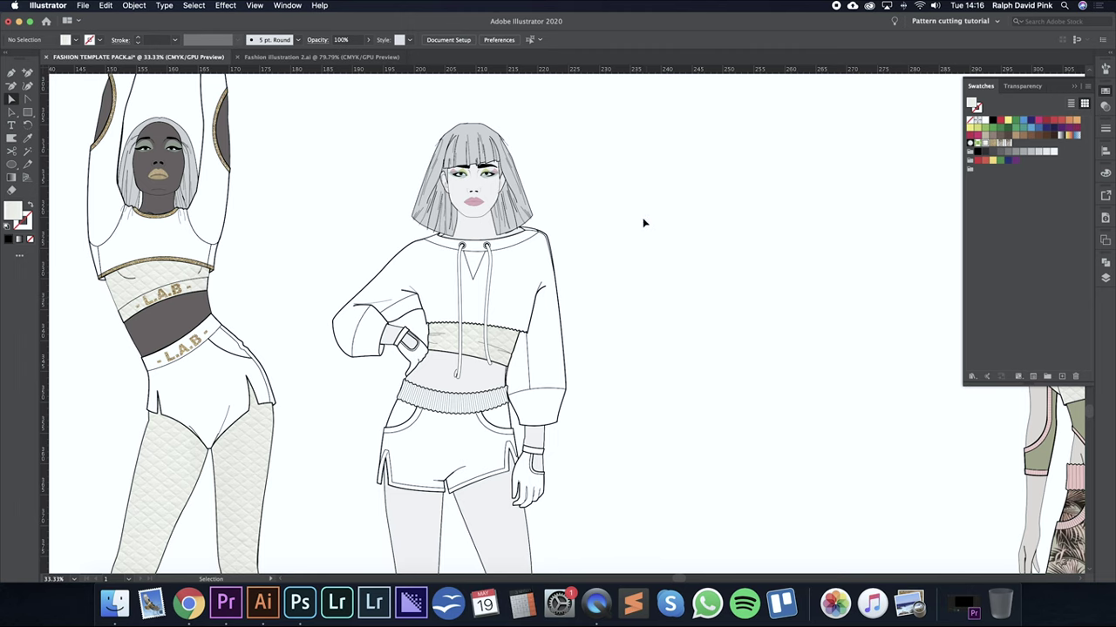
key("super+v")
left_click_drag(583, 307, 761, 267)
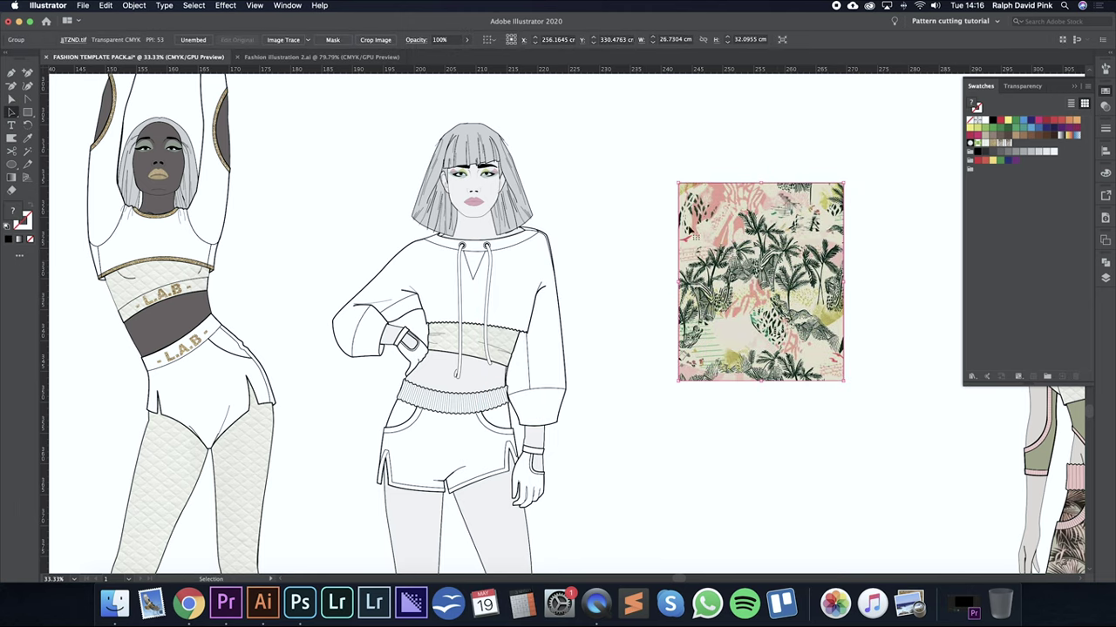
left_click(627, 211)
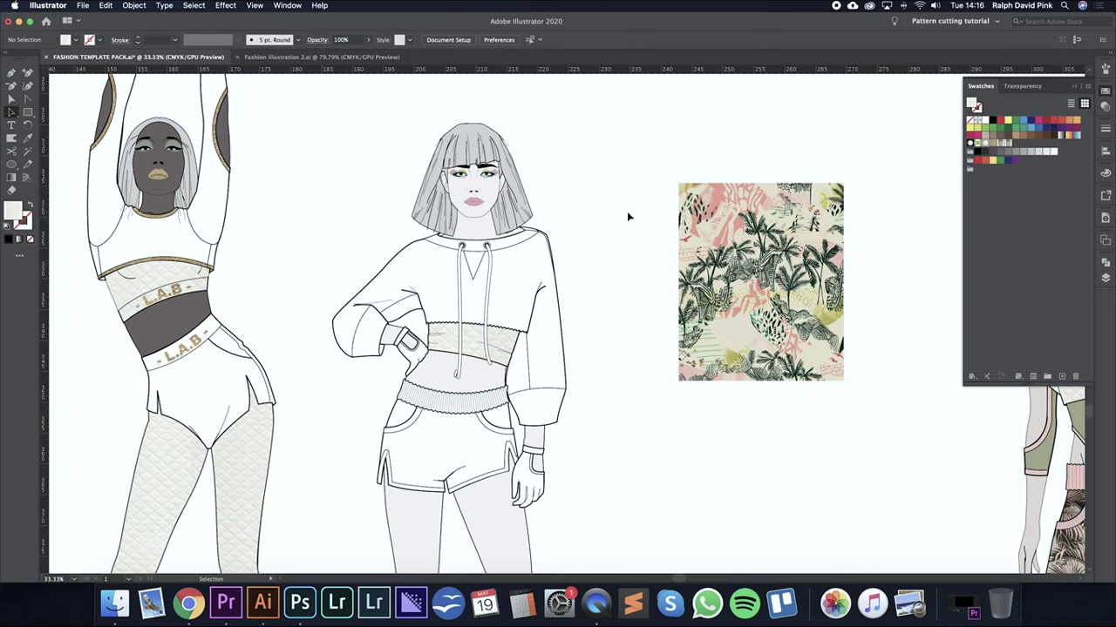
left_click(737, 264)
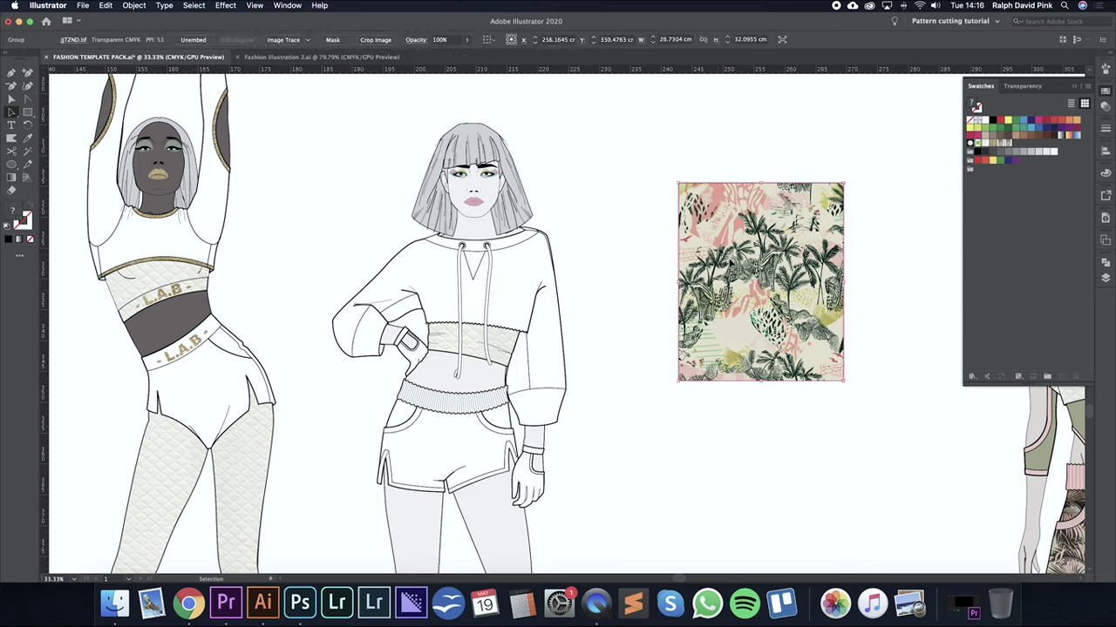
Paste a second copy of the tropical print, reflect it across the vertical axis and align it against the first copy's left edge.
key("super+v")
right_click(610, 280)
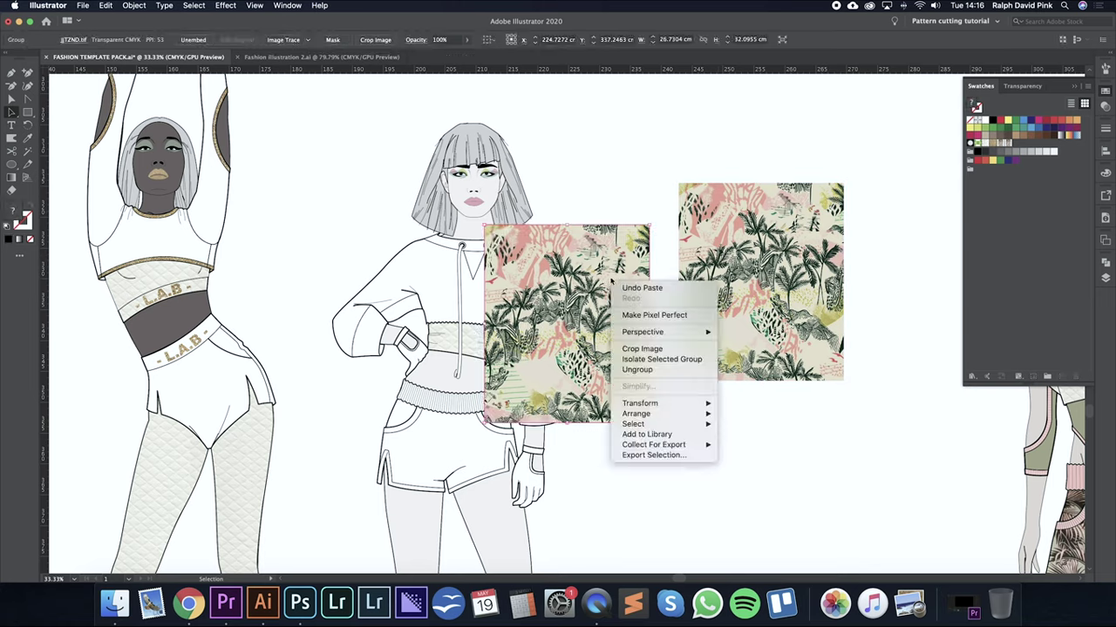
mouse_move(645, 406)
left_click(741, 441)
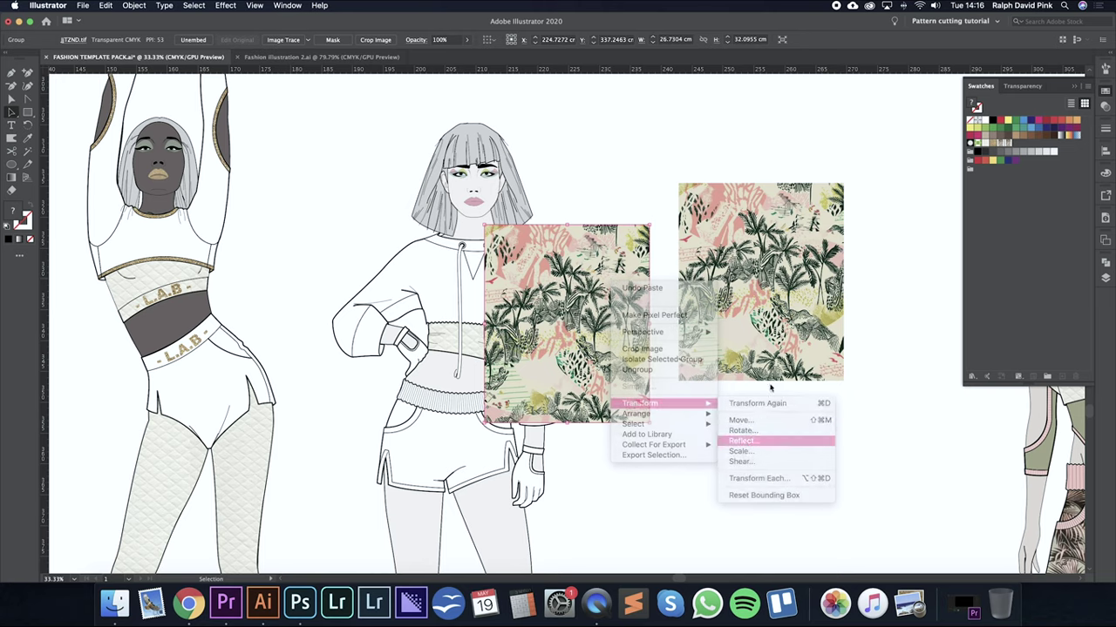
left_click(815, 344)
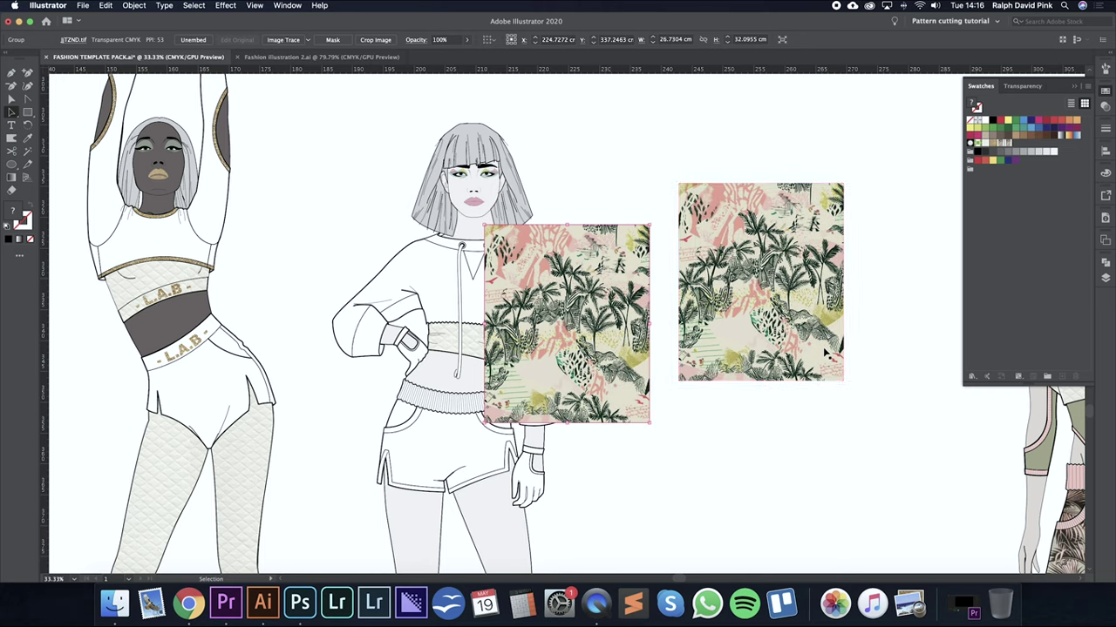
left_click(543, 125)
left_click_drag(651, 226, 678, 184)
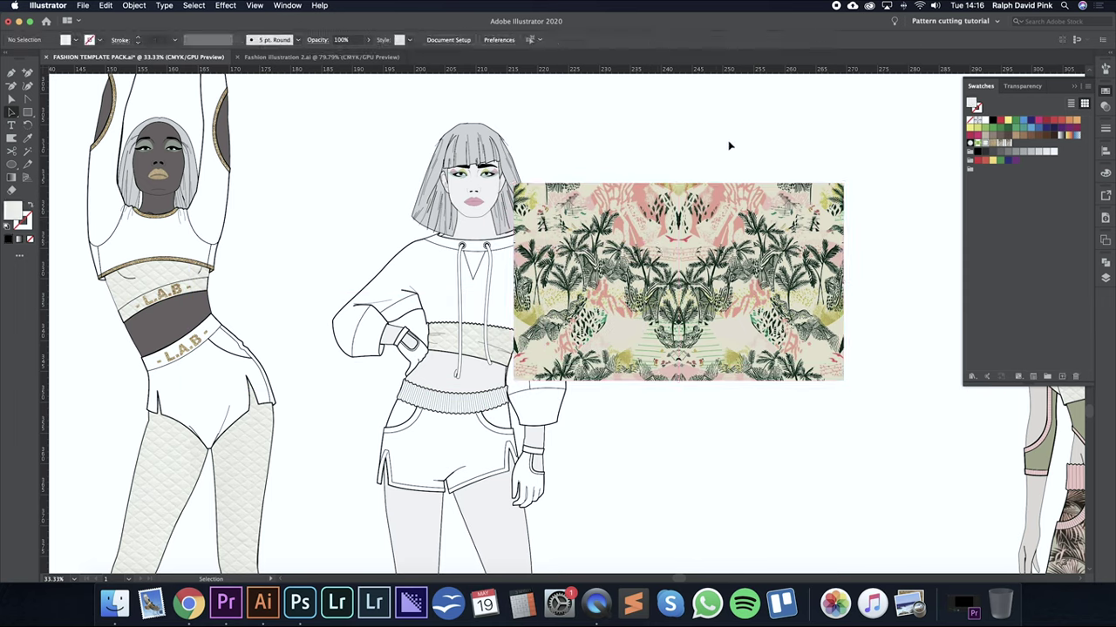
Group the two mirrored tropical print images and place the group over the third figure's sweatshirt.
left_click(649, 221)
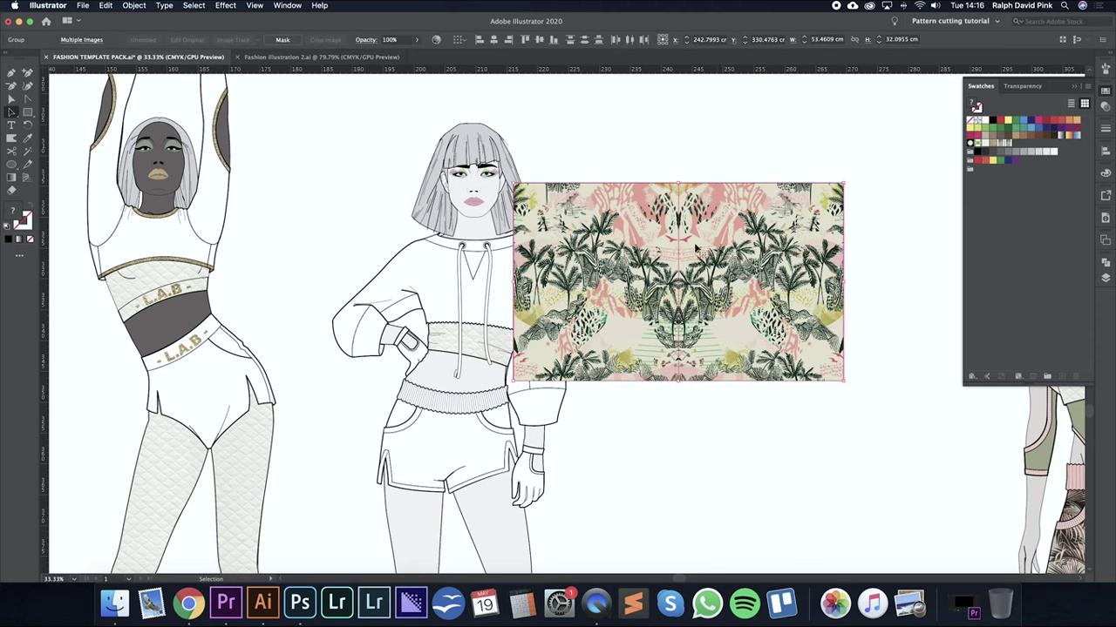
key("a")
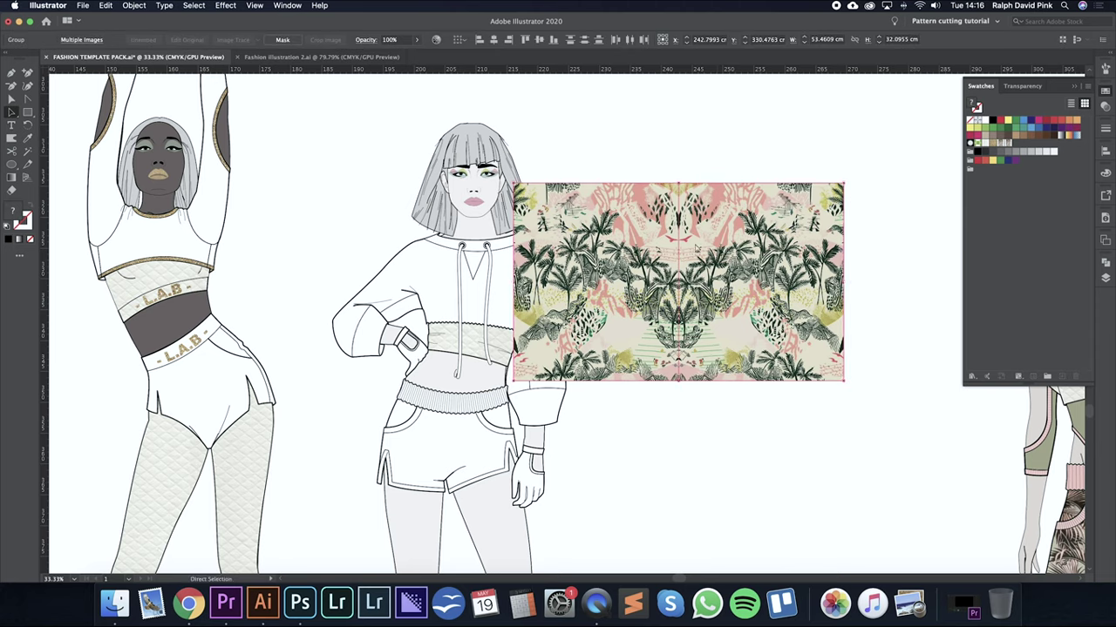
key("v")
left_click(135, 5)
left_click(142, 56)
left_click(746, 178)
left_click_drag(691, 211, 493, 244)
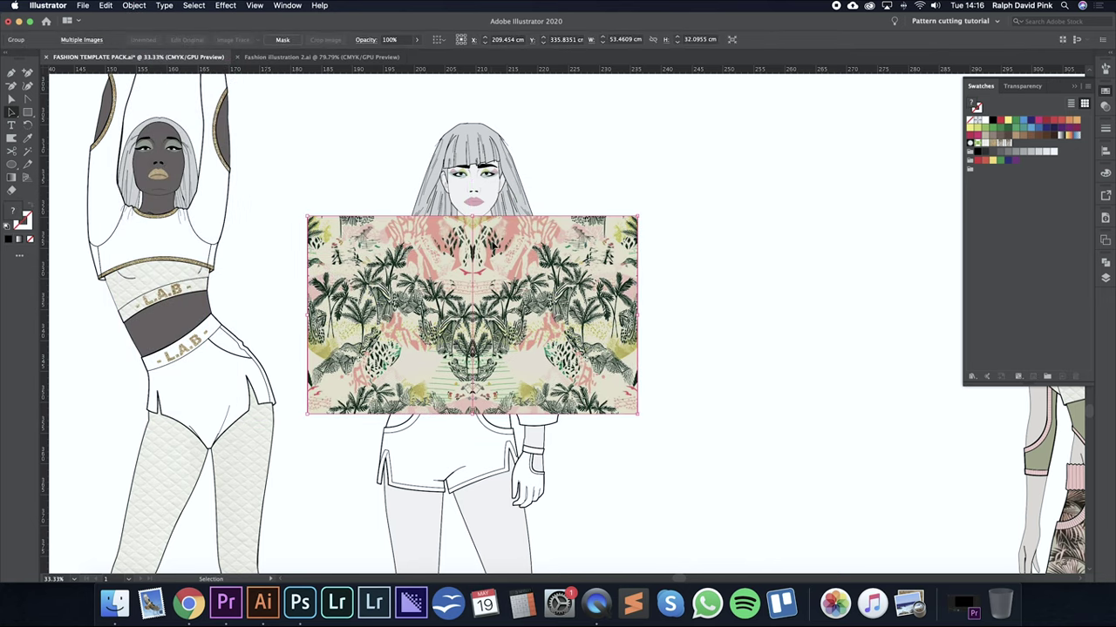
Send the mirrored tropical print group to the back, behind the third figure.
left_click(134, 6)
mouse_move(174, 28)
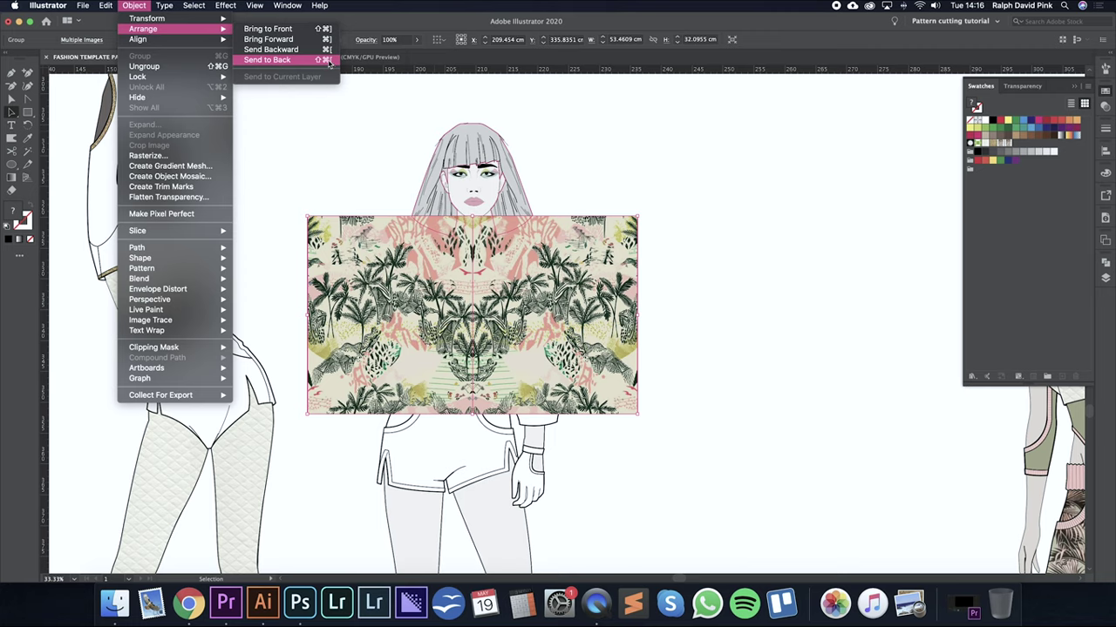
left_click(327, 61)
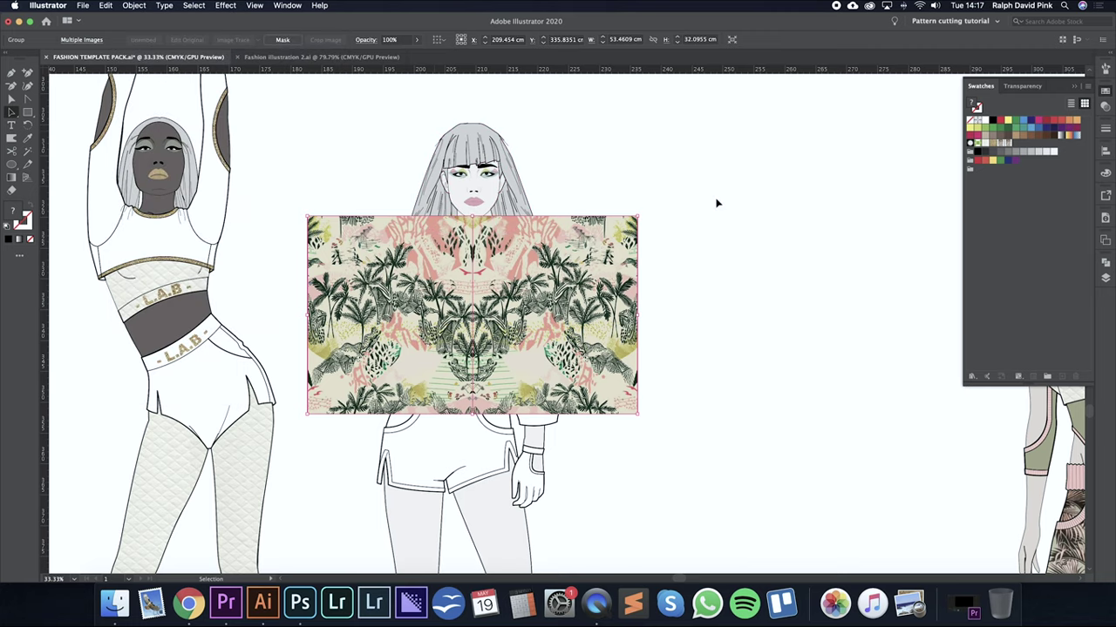
key("super")
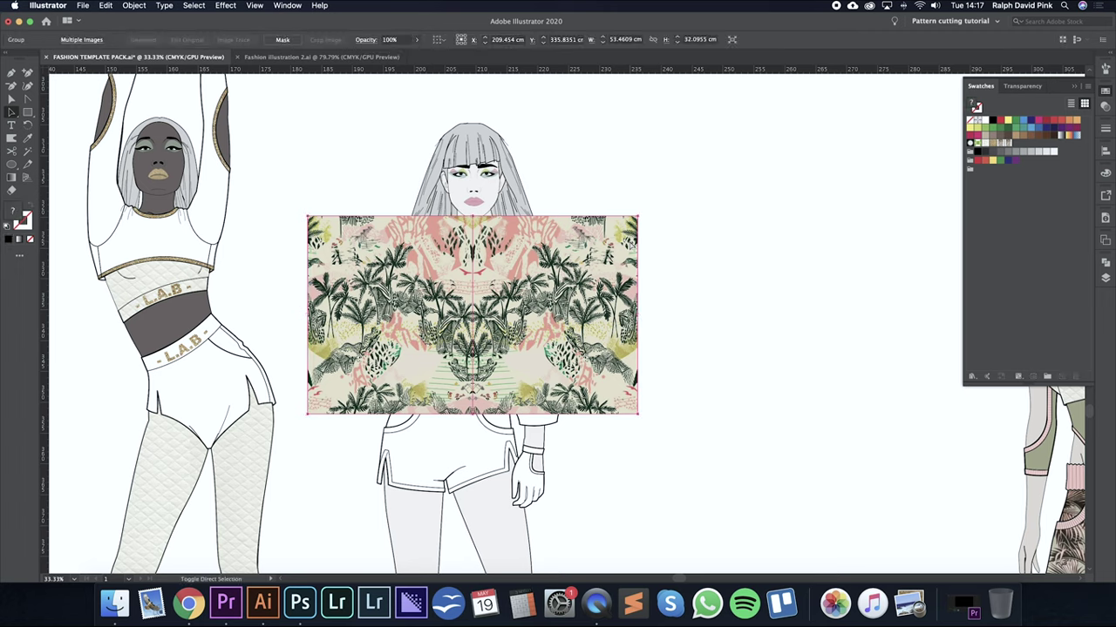
key("shift+super+[")
Nudge the tropical print group down and slightly to the right so its mirror line is centred behind the sweatshirt.
key("shift+Down")
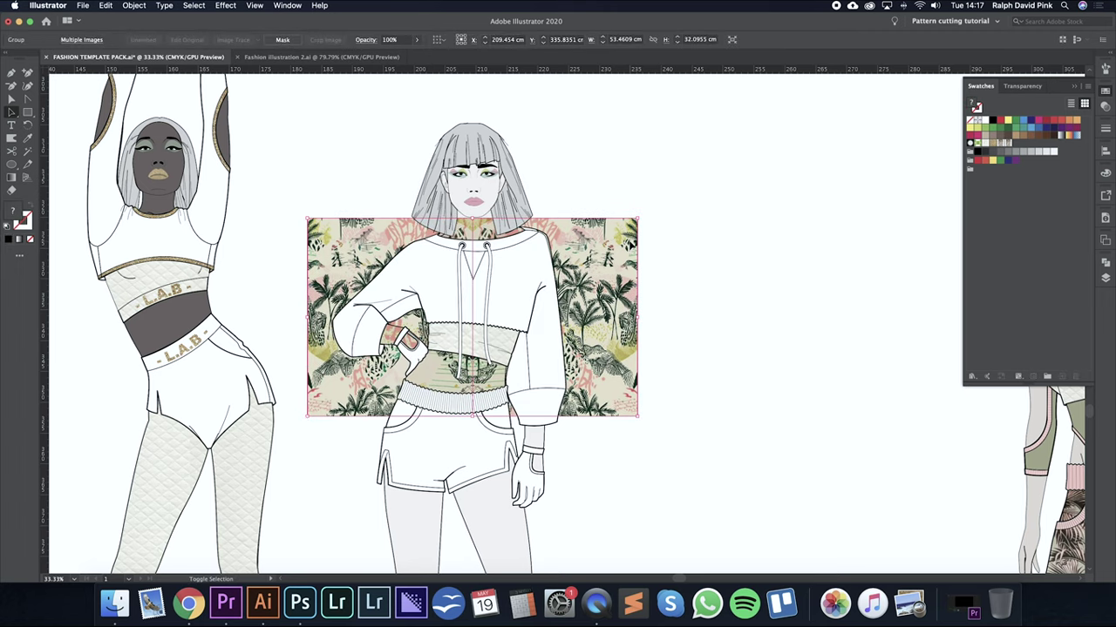
key("shift+Down")
key("shift+Down")
key("shift+Down")
key("Right")
key("Right")
key("Right")
key("Right")
key("Right")
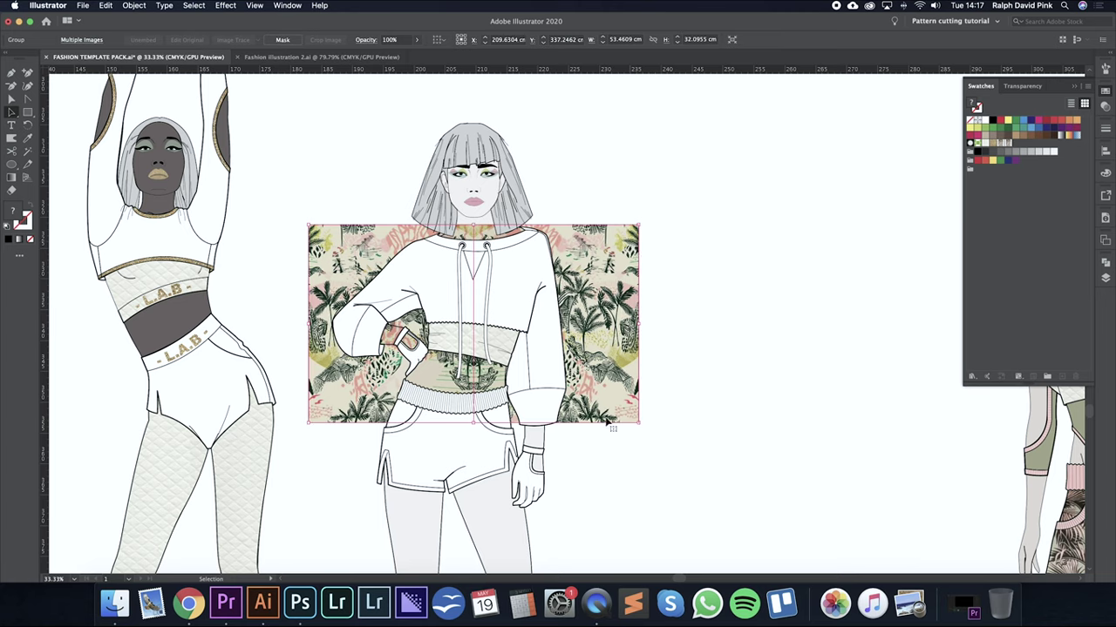
Shift the tropical print group down a little and stretch it upward to a height of about 33.95 cm.
left_click_drag(548, 426, 550, 431)
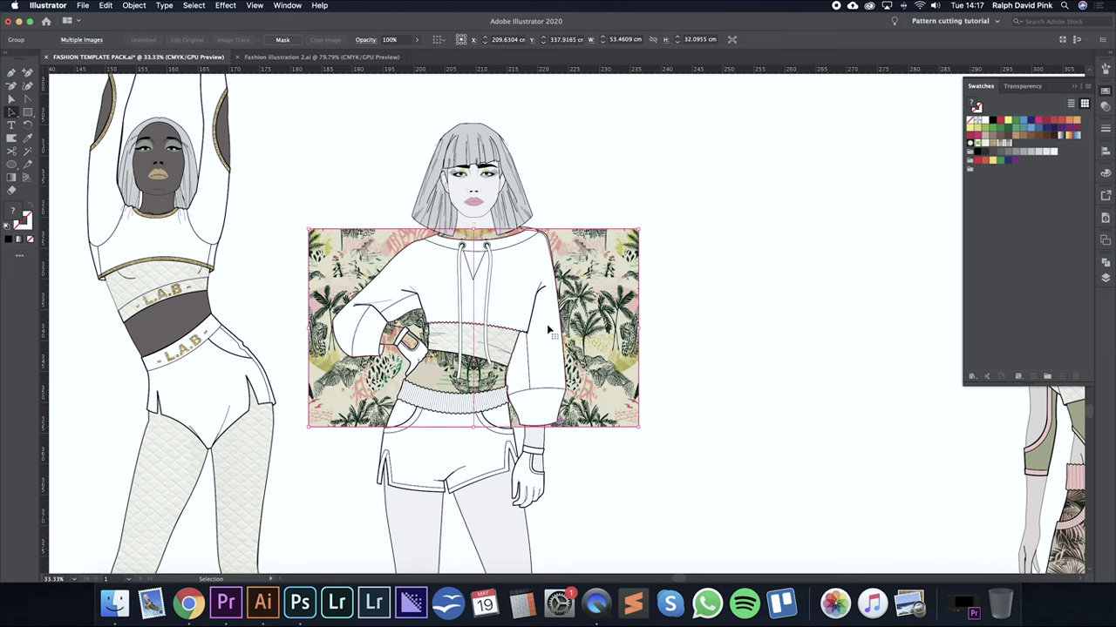
left_click_drag(473, 229, 473, 218)
left_click_drag(638, 322, 658, 322)
key("super+z")
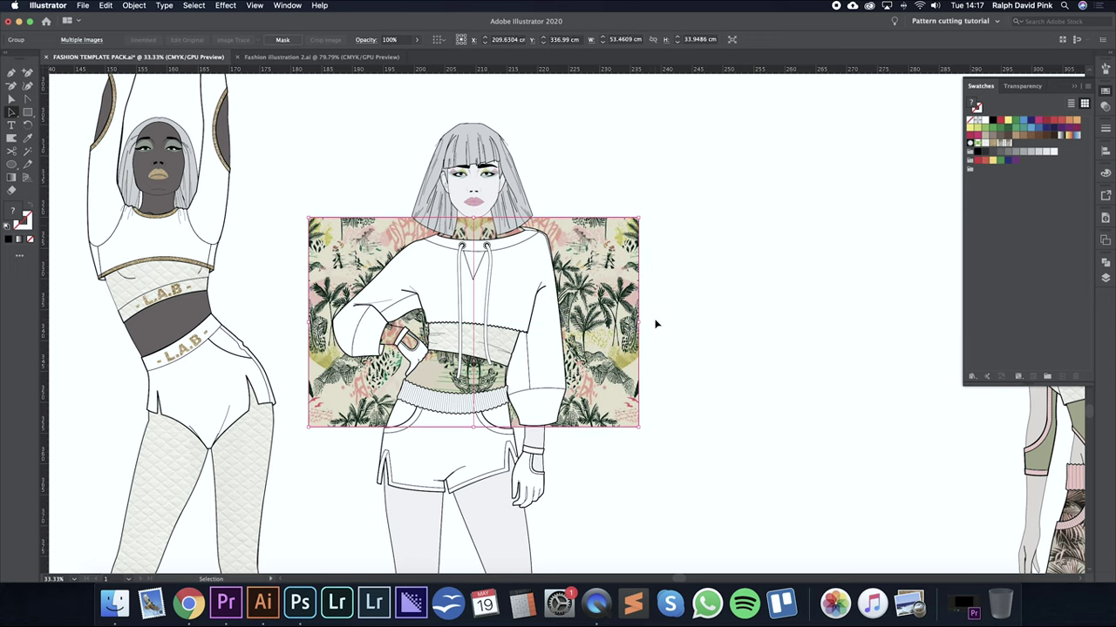
Nudge the stretched tropical print group down in small increments behind the sweatshirt.
key("Down")
key("Down")
key("Down")
key("Down")
key("Down")
key("Down")
key("Down")
key("Down")
key("Down")
key("Down")
key("Down")
key("Down")
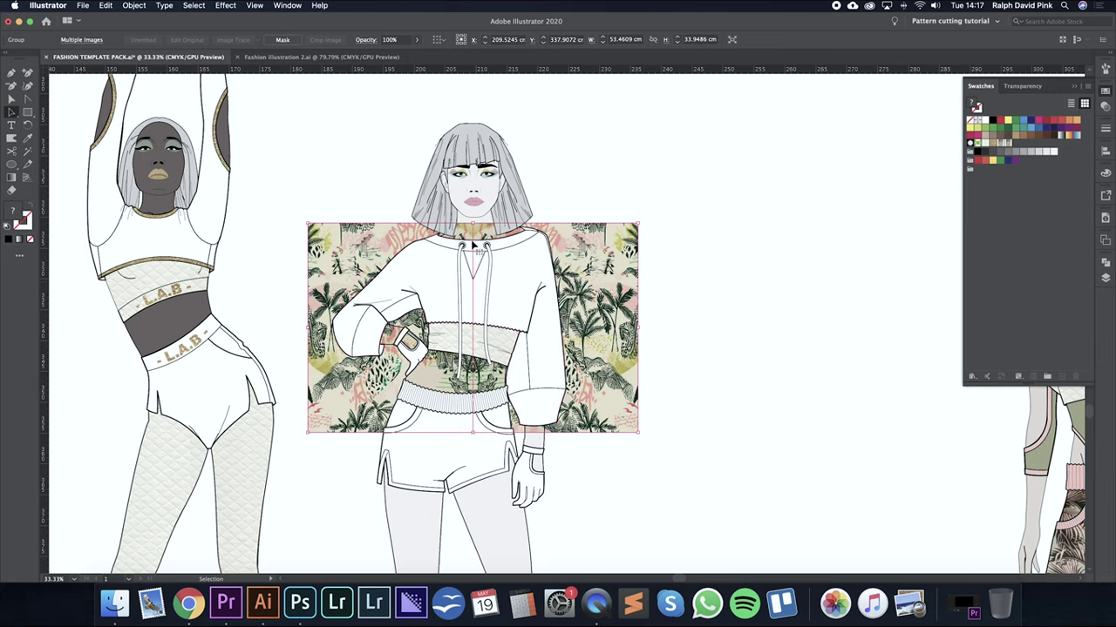
Rotate the tropical print group slightly clockwise to follow the torso's tilt and nudge it upward.
left_click(27, 125)
left_click_drag(450, 453, 438, 457)
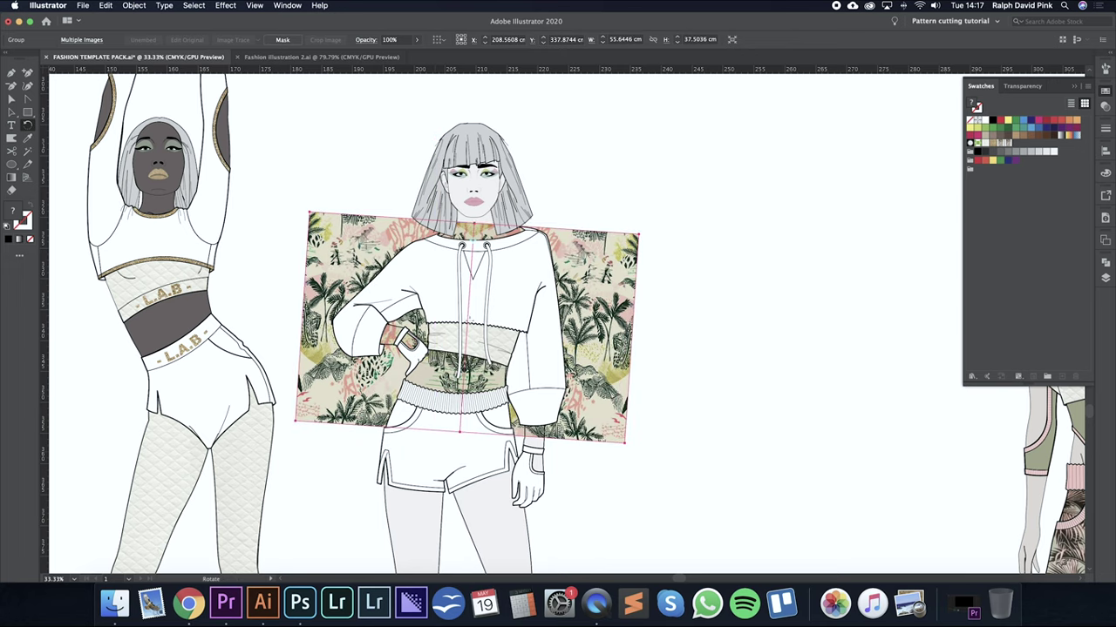
key("Up")
key("Up")
key("Up")
key("Up")
key("Up")
key("Up")
key("Up")
key("Up")
key("Up")
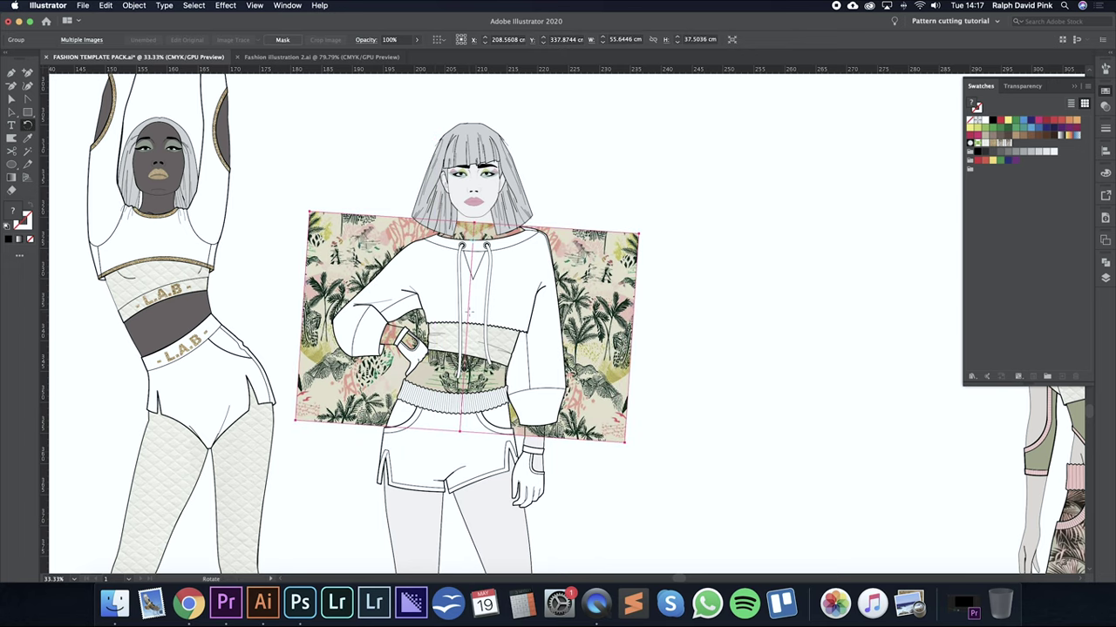
key("v")
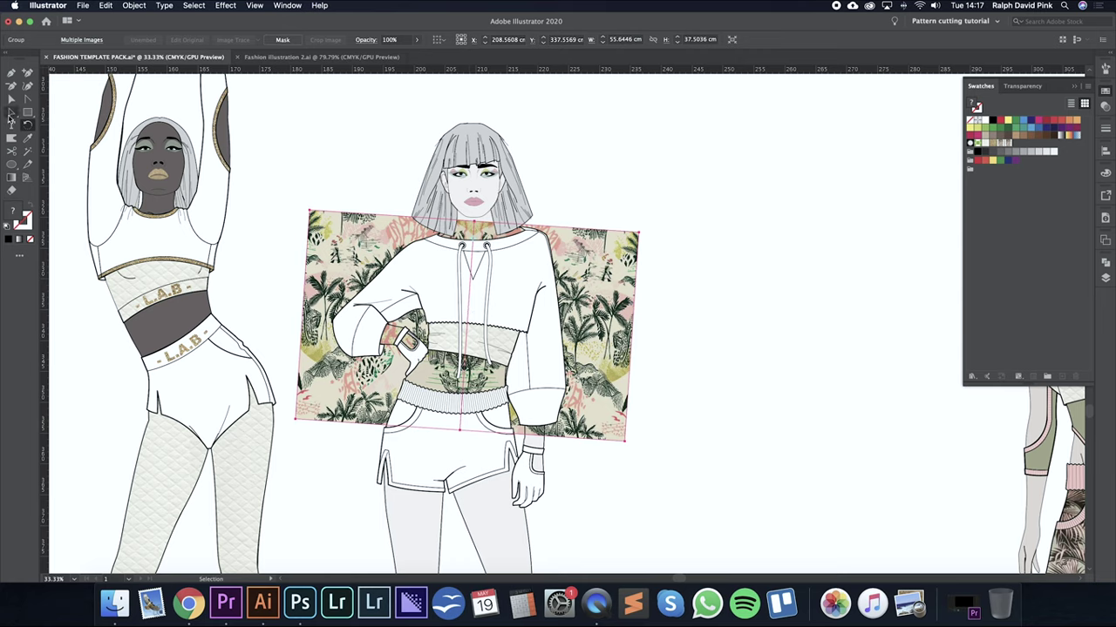
Make a clipping mask from the third figure's sweatshirt shape and the tropical print group, and deselect.
left_click(667, 160)
left_click(514, 277)
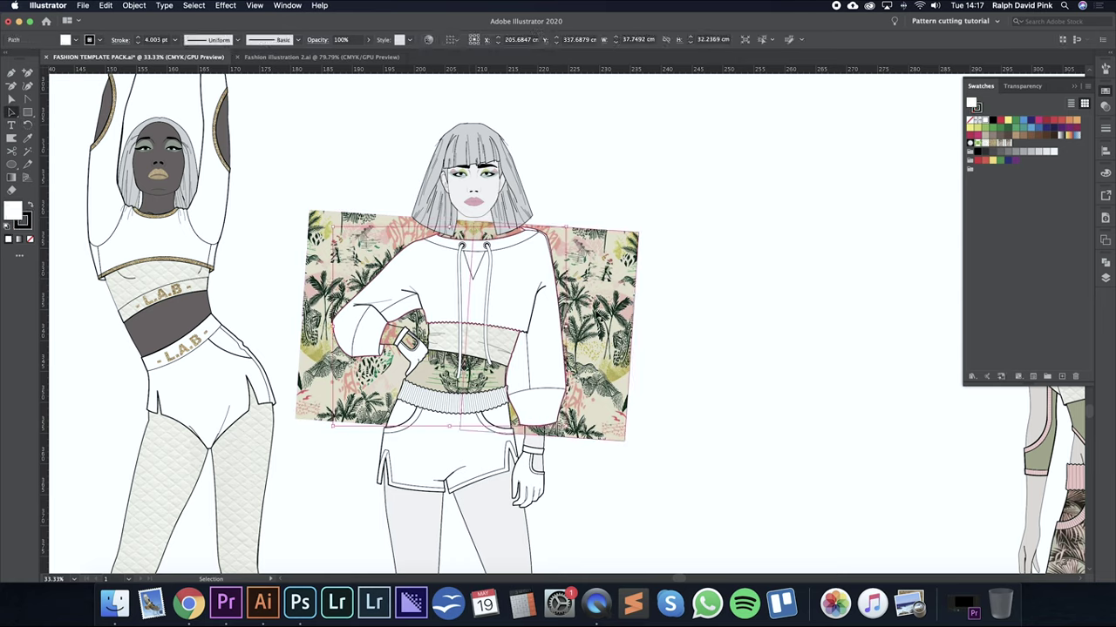
left_click(612, 282, "shift")
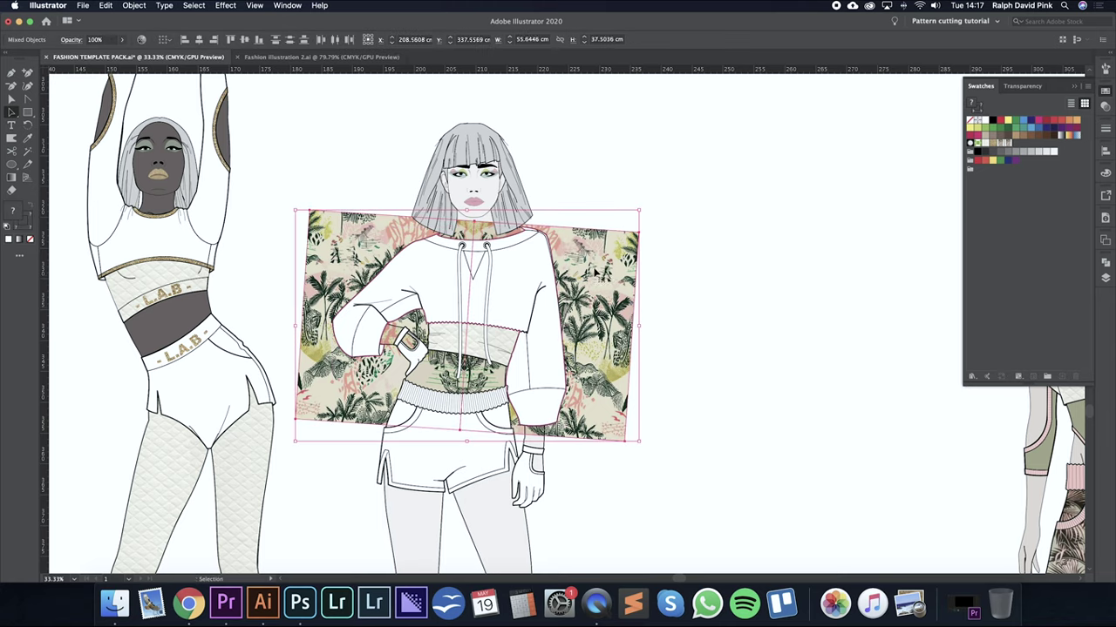
right_click(595, 273)
left_click(614, 367)
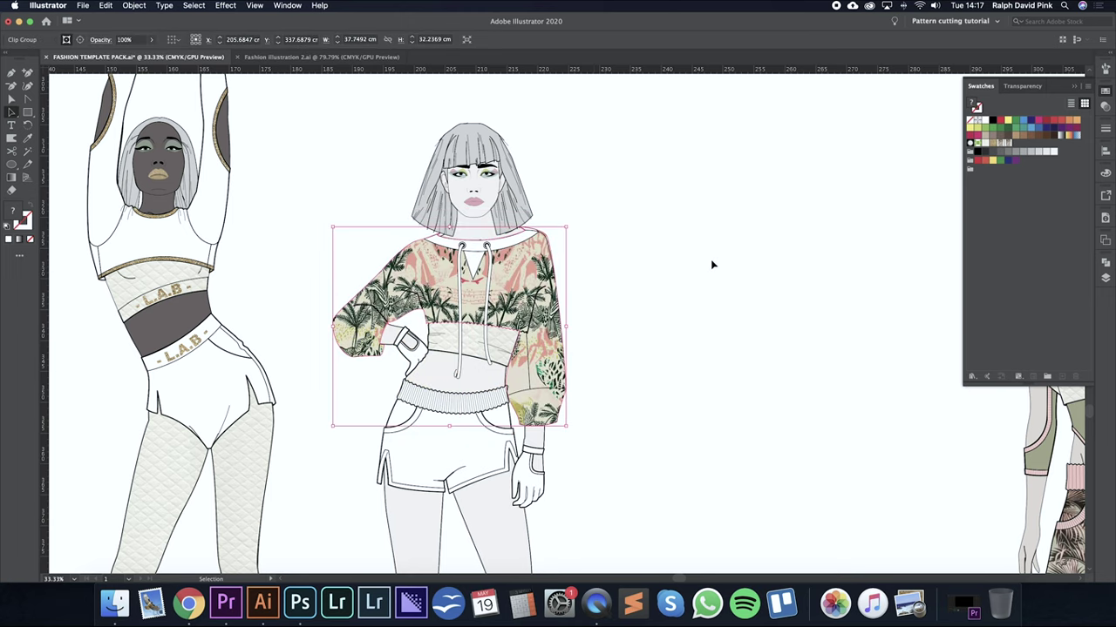
left_click(710, 259)
Give the sweatshirt's clipping path a black (000000) stroke with a weight of 3 pt and deselect it.
key("ctrl+plus")
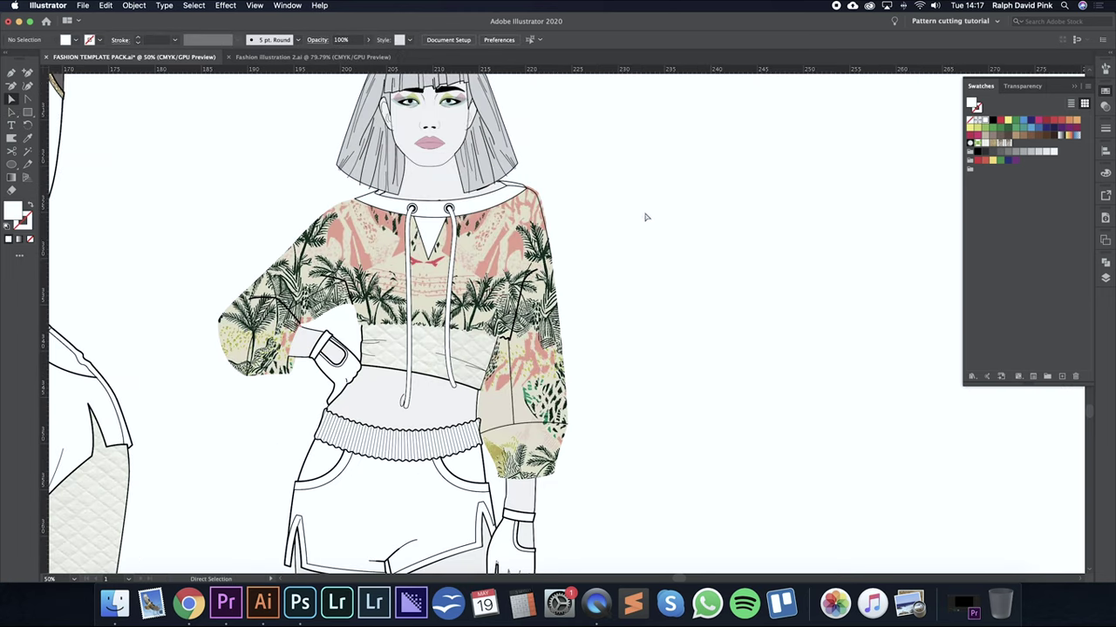
left_click(307, 233)
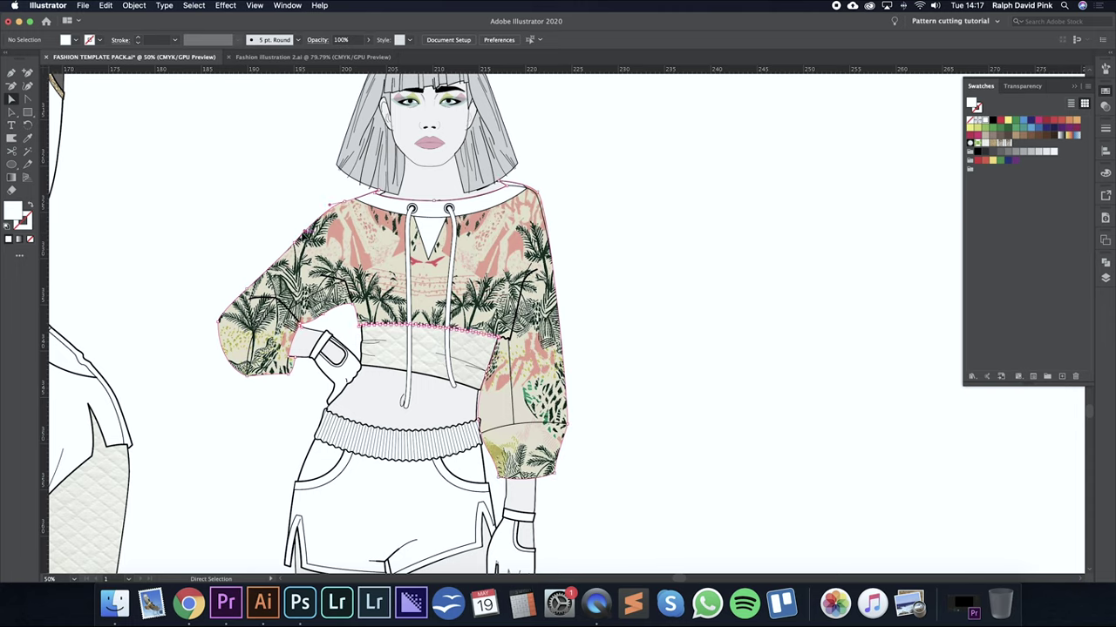
double_click(27, 223)
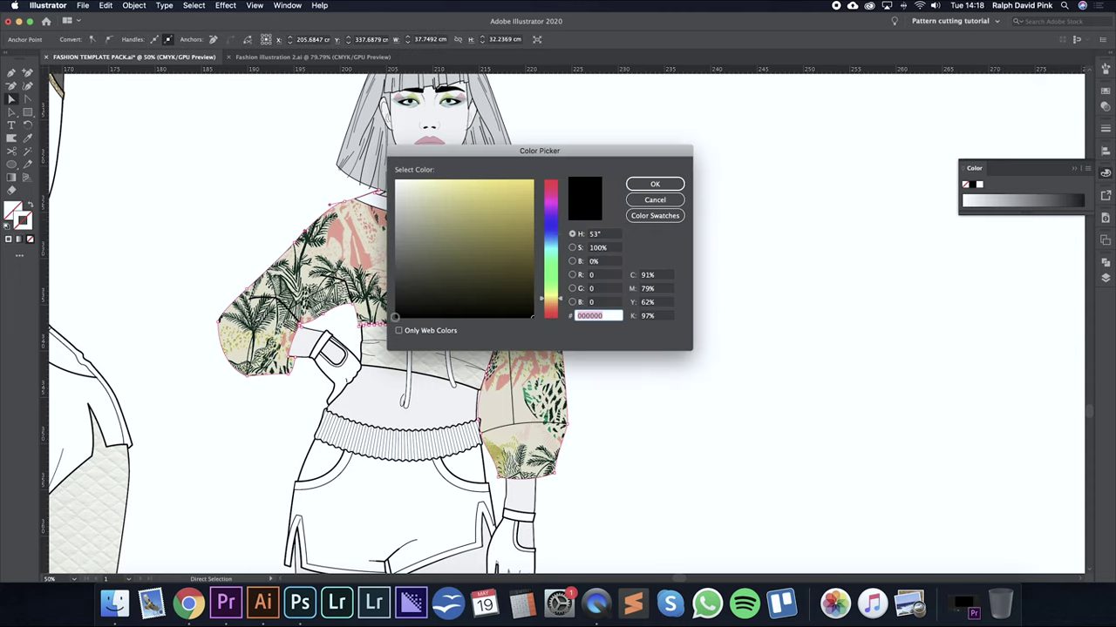
left_click(655, 184)
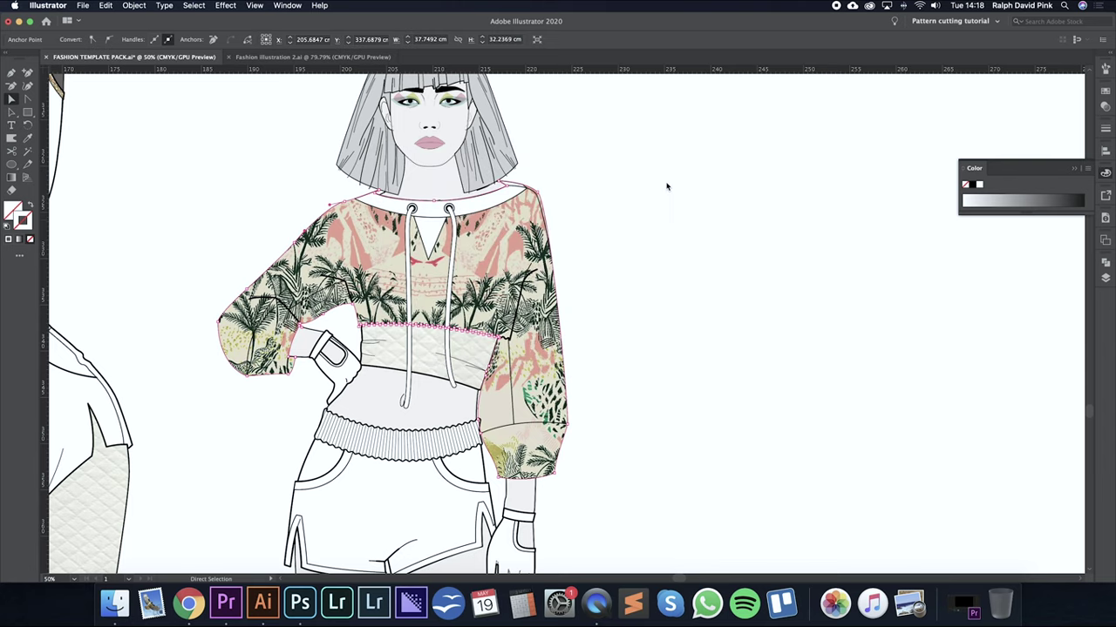
left_click(1106, 129)
left_click(1009, 140)
left_click(1070, 127)
left_click(665, 268)
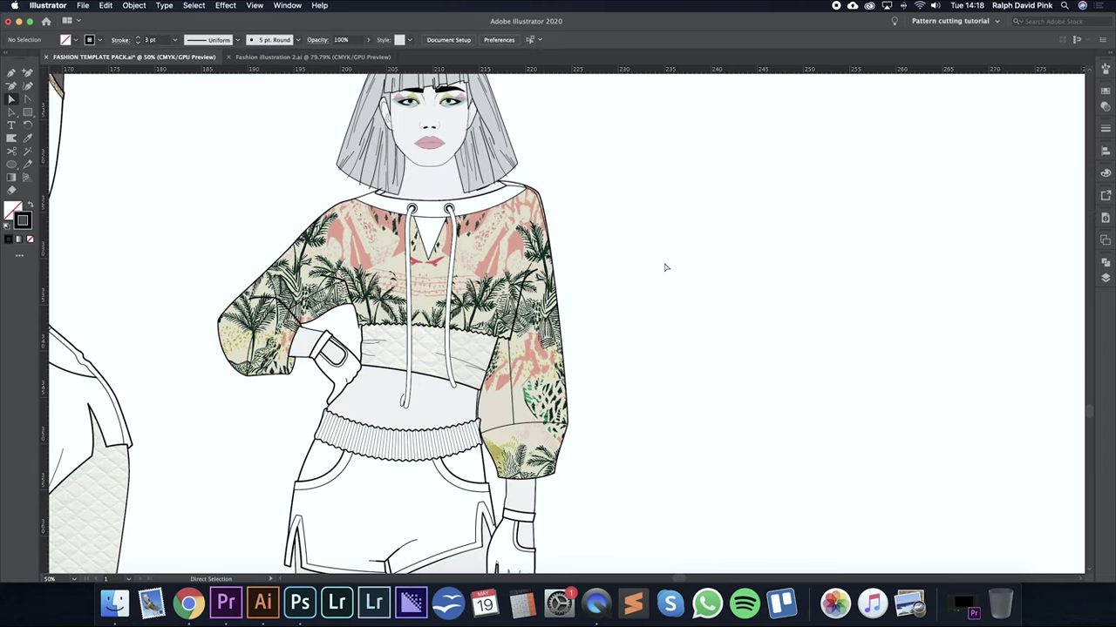
Fill the third figure's neckband, V insert, pocket trims and shorts' side and hem trims with the coral swatch colour.
left_click_drag(612, 237, 822, 163)
key("super+minus")
key("super+minus")
left_click_drag(345, 310, 523, 306)
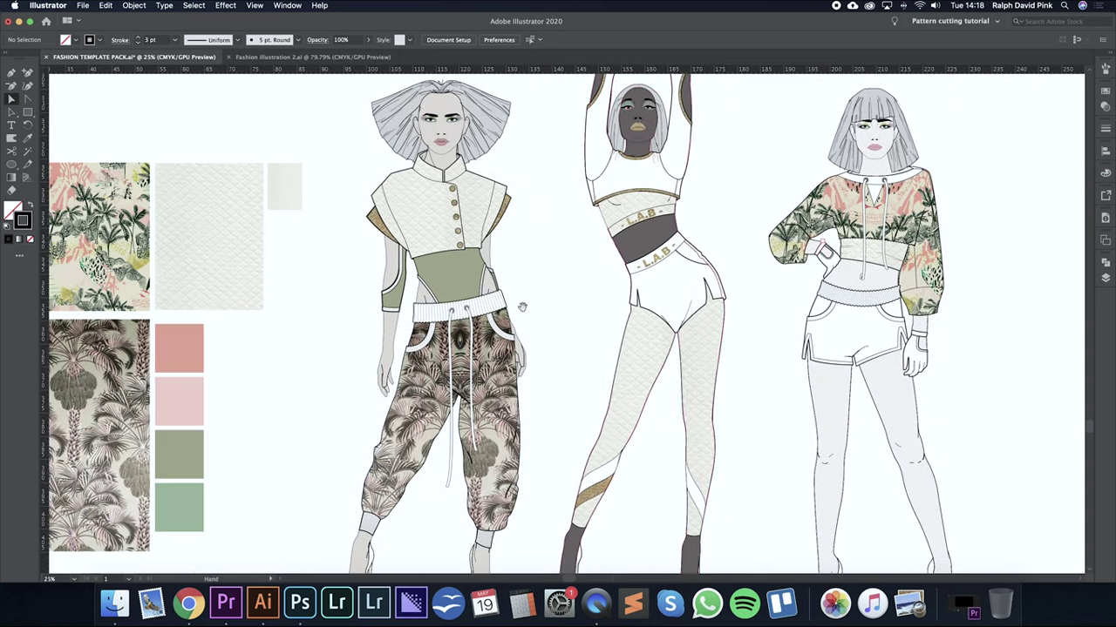
left_click(905, 179)
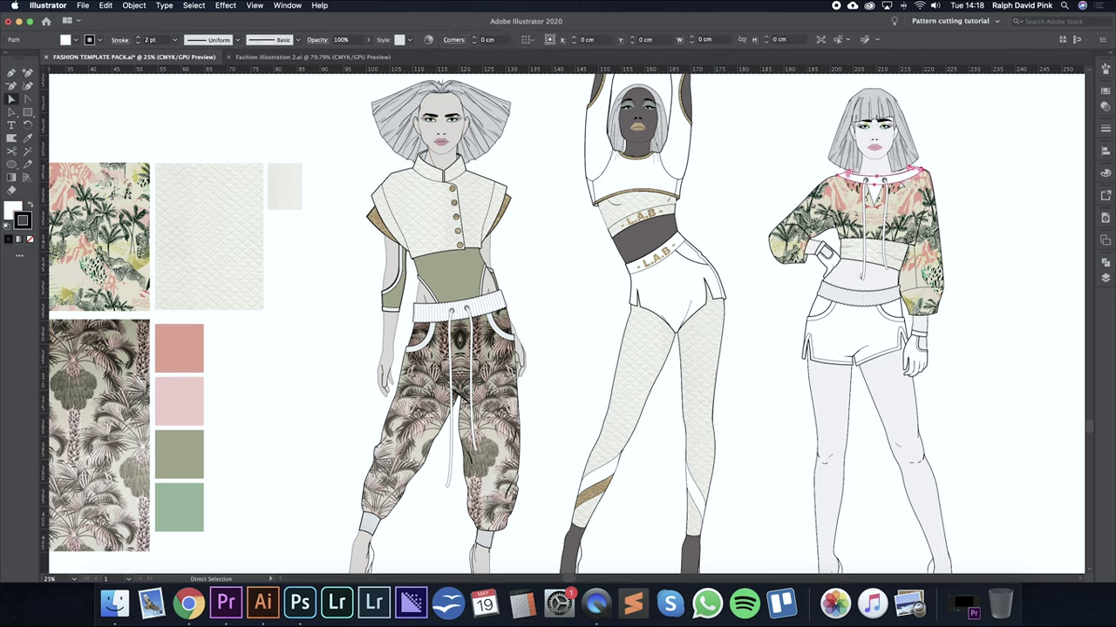
left_click(875, 193, "shift")
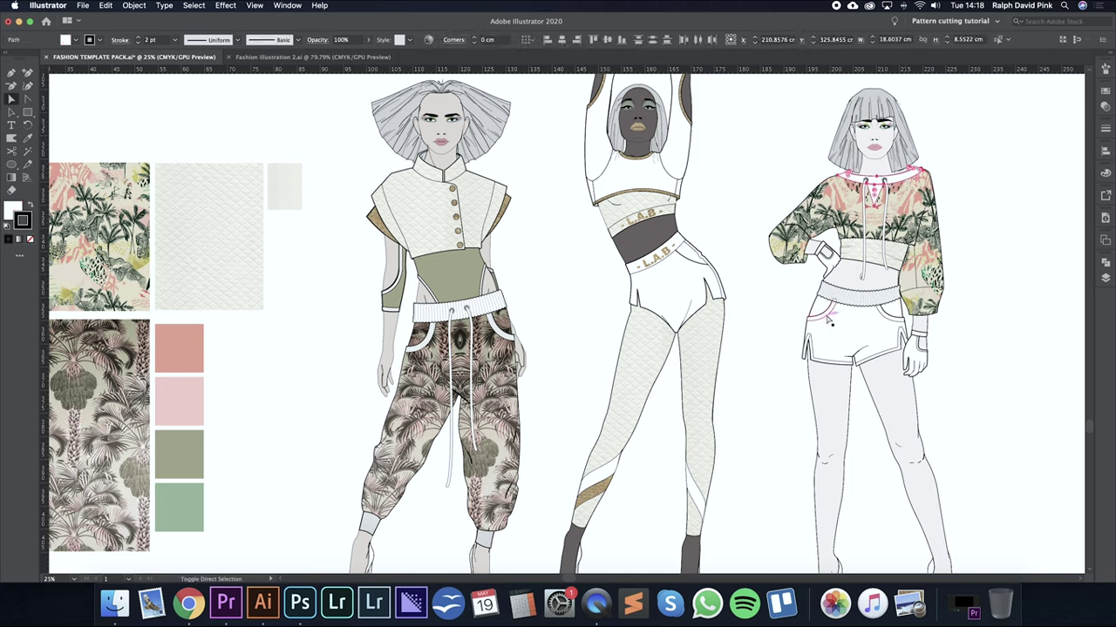
left_click(827, 316)
left_click(839, 364)
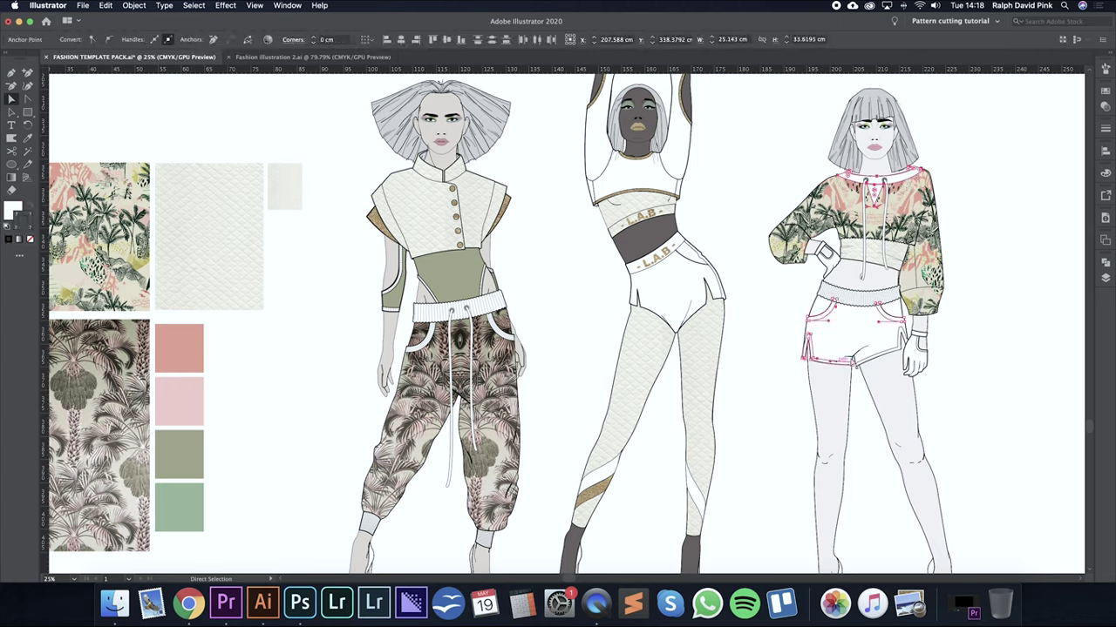
key("i")
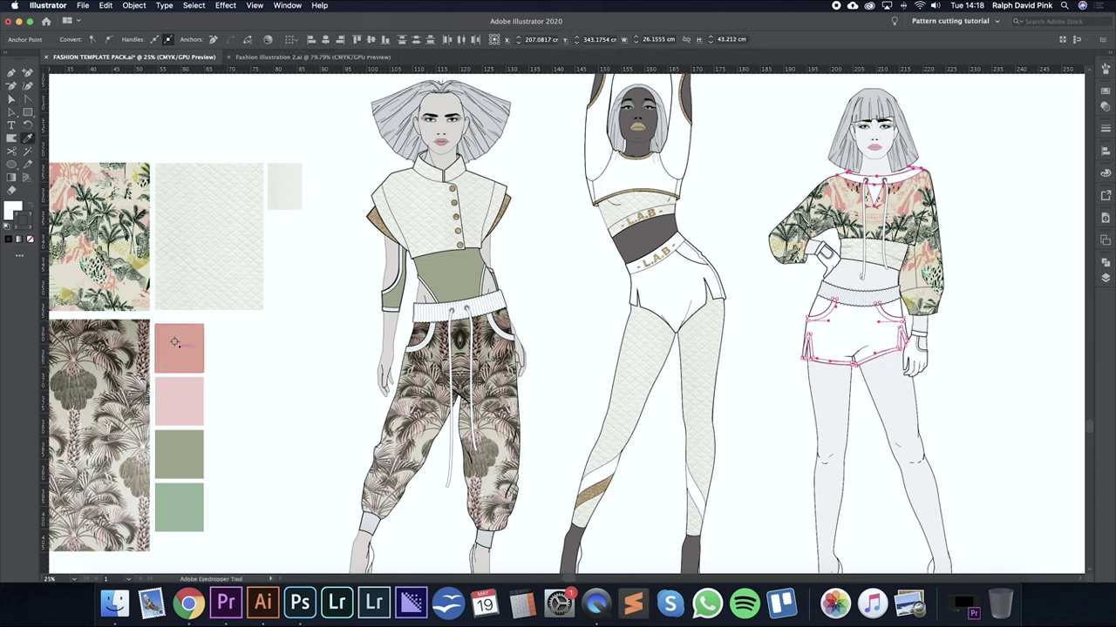
left_click(174, 349)
key("a")
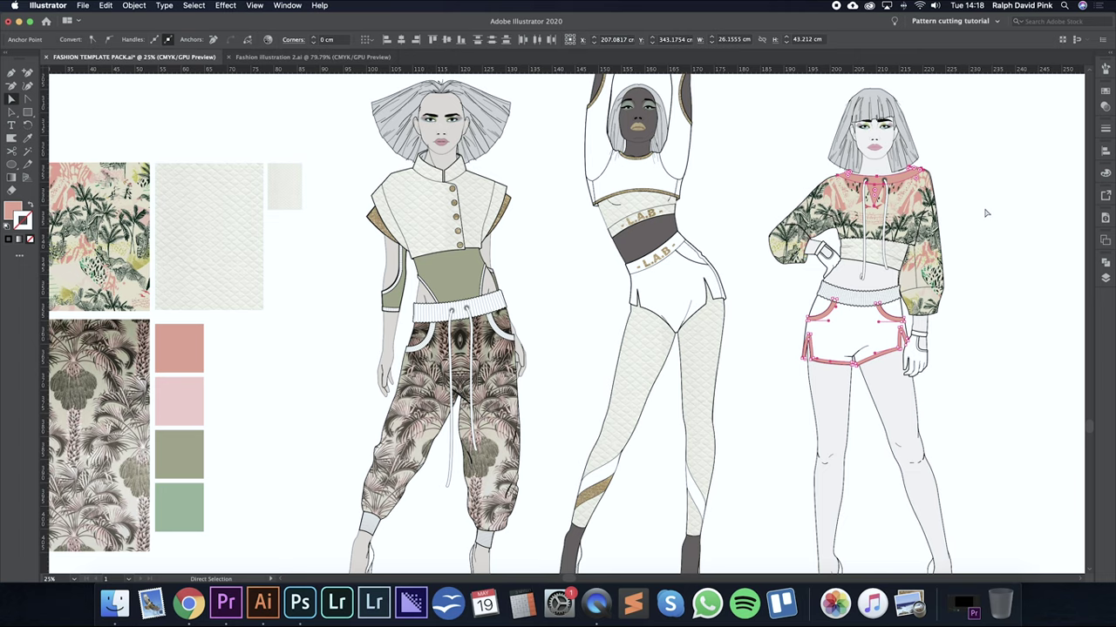
Give the selected coral neckline and shorts trims a black (000000) stroke with a weight of 1.5 pt and deselect them.
key("super+equal")
key("super+equal")
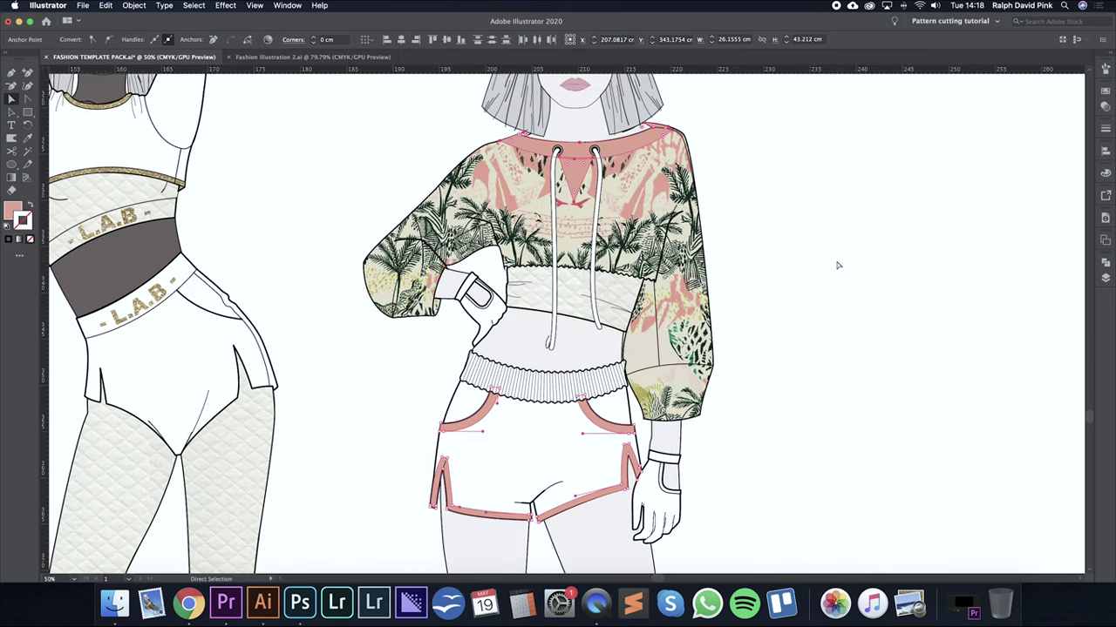
double_click(26, 222)
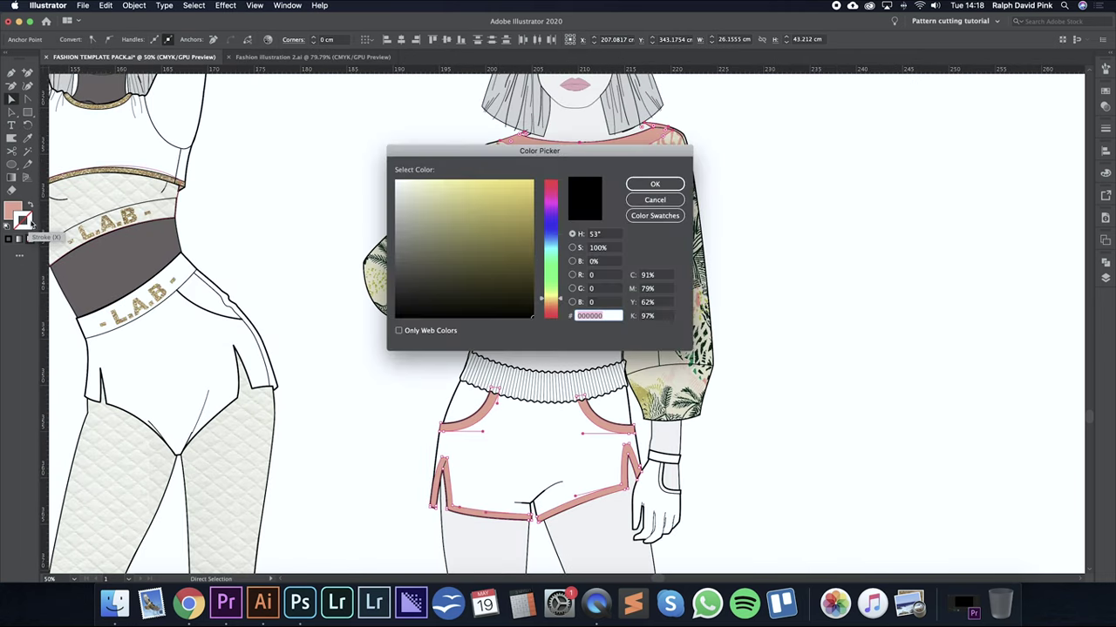
left_click(672, 186)
left_click(1106, 130)
left_click(1020, 140)
type("1.5")
key("Return")
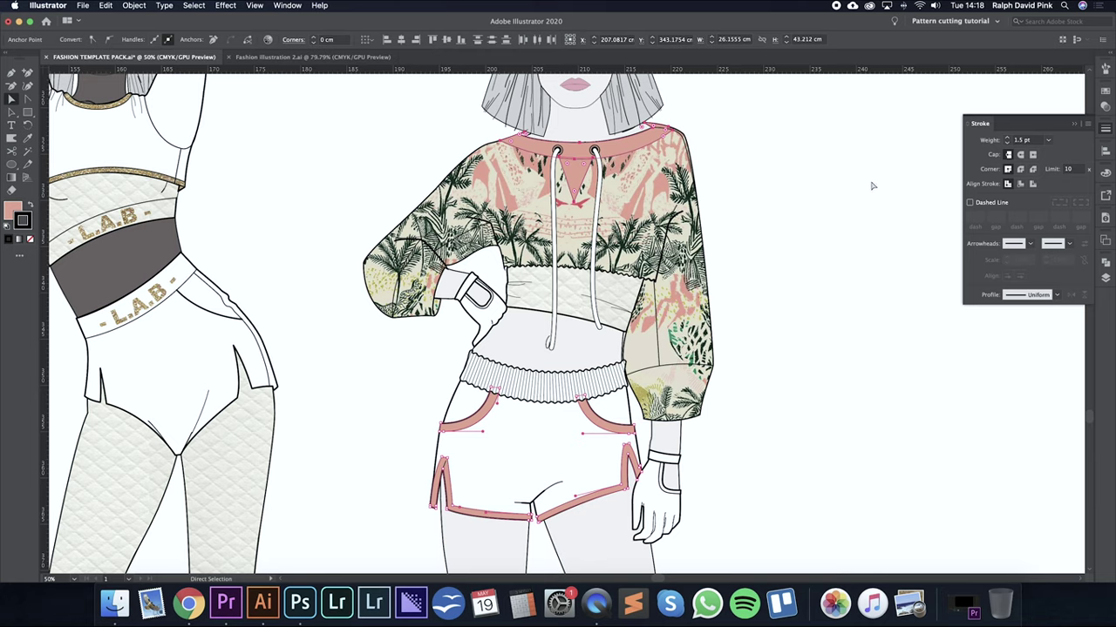
left_click(803, 199)
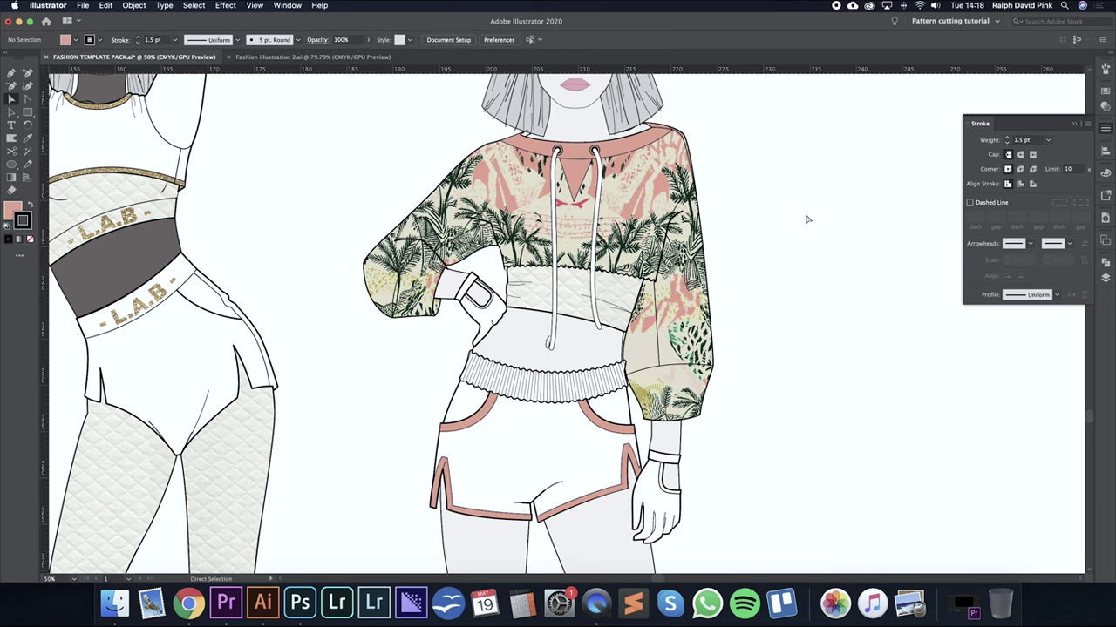
left_click(1075, 128)
Fill both drawstrings of the third figure's sweatshirt with the neckband's coral colour and deselect them.
scroll(785, 227, "left", 2)
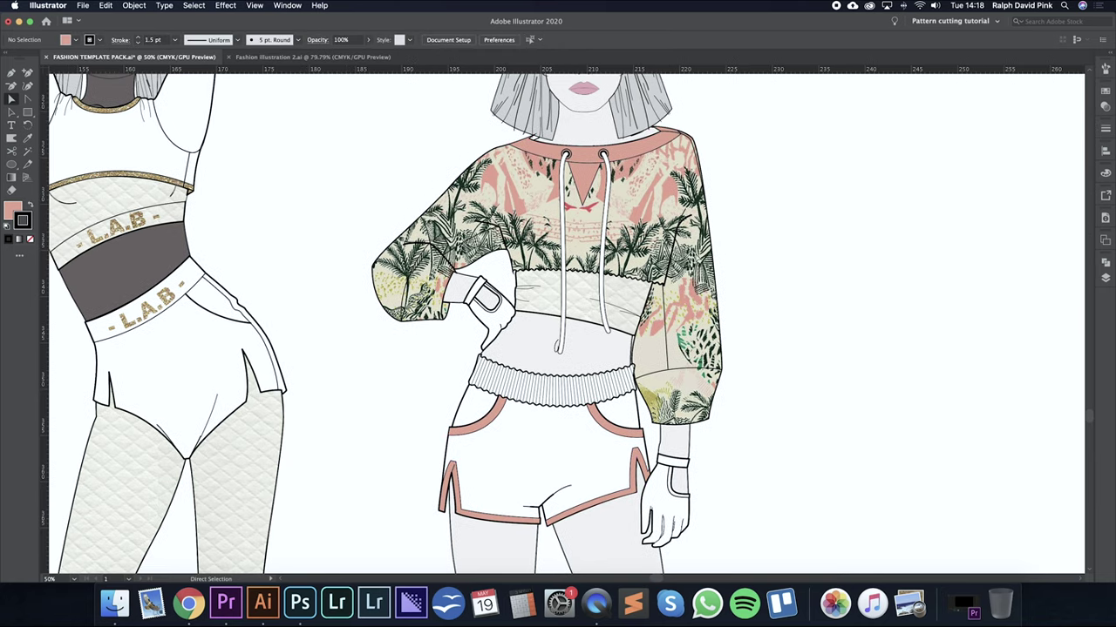
left_click(607, 228)
left_click(563, 230, "shift")
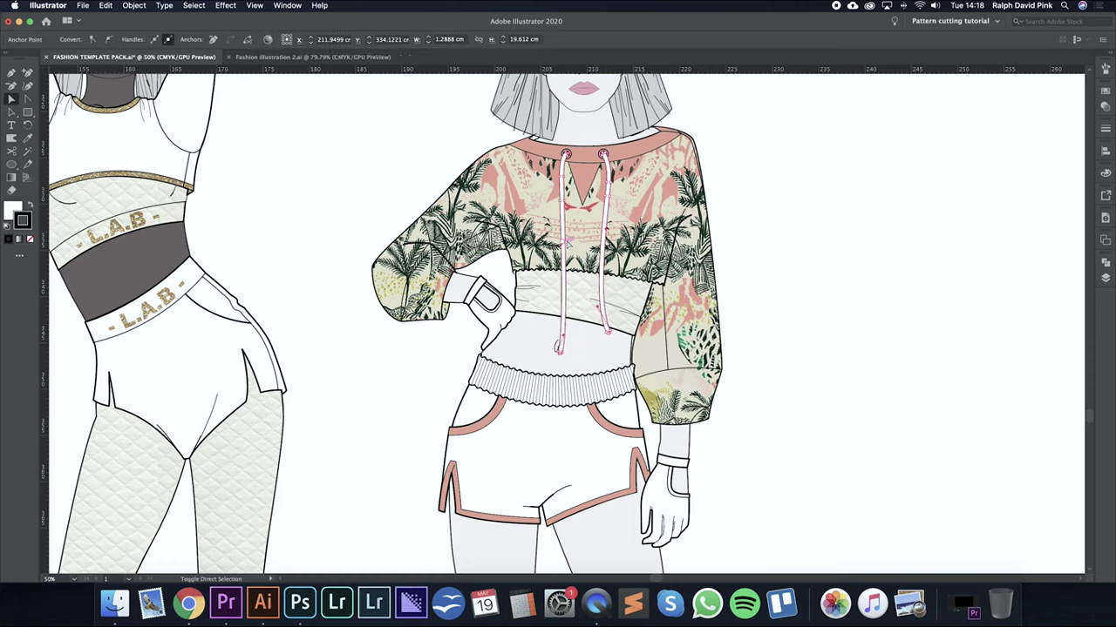
left_click(27, 138)
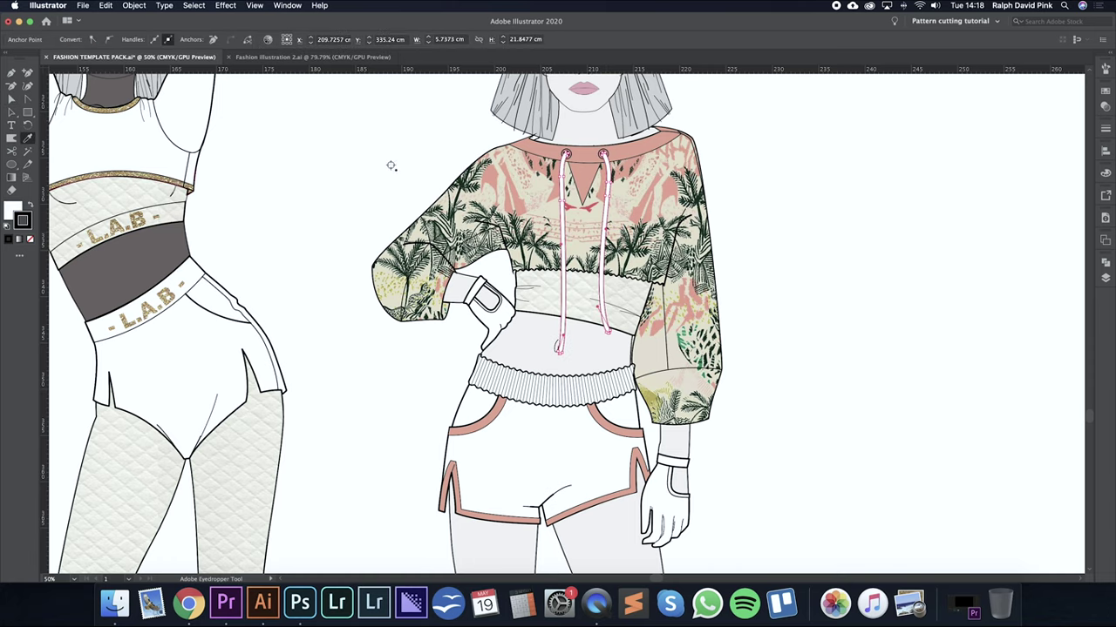
left_click(546, 154)
key("v")
left_click(759, 154)
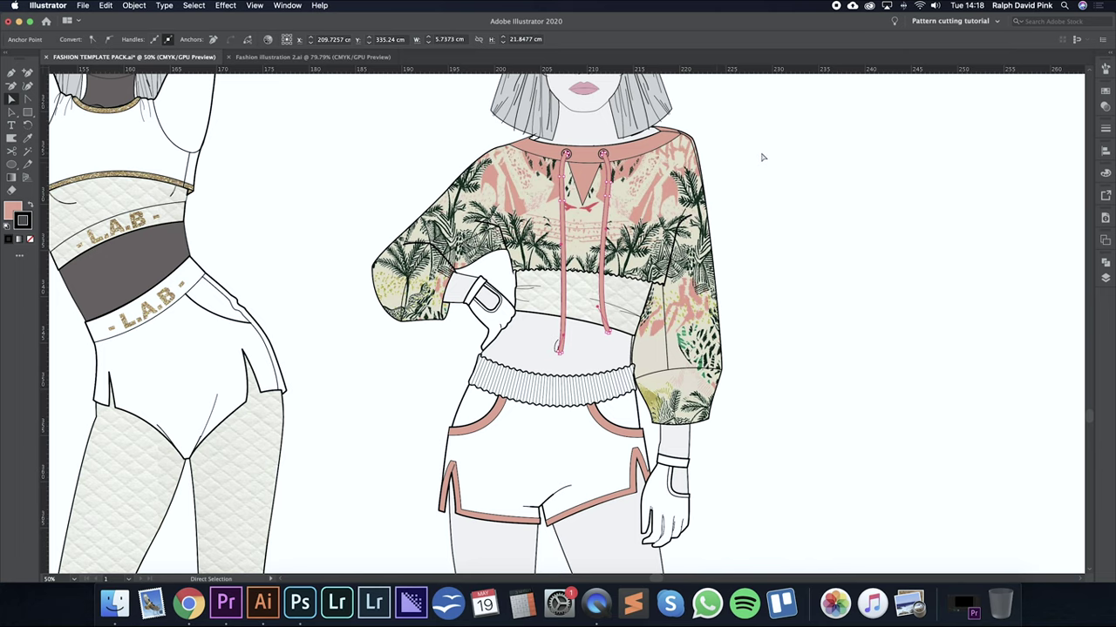
left_click_drag(802, 294, 810, 400)
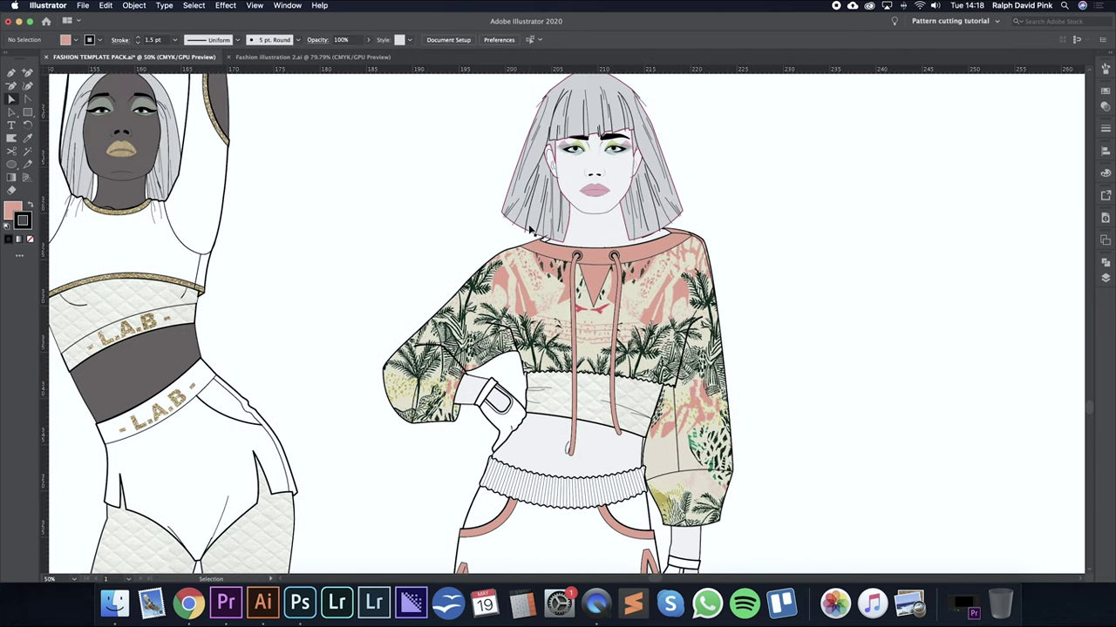
key("super+plus")
key("super+plus")
key("super+plus")
left_click_drag(743, 129, 676, 246)
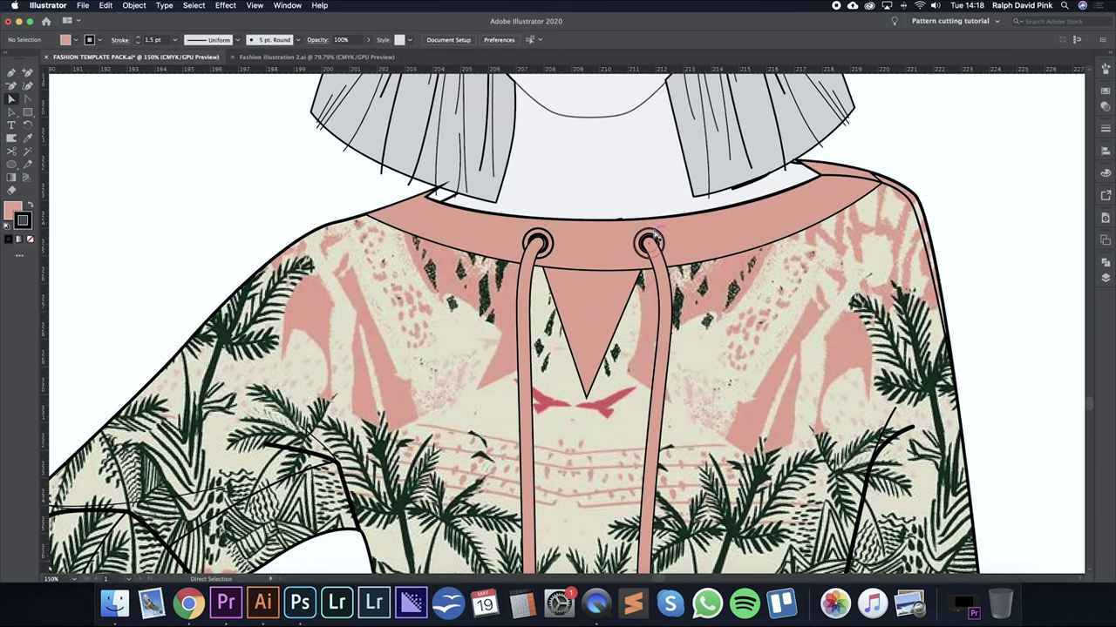
left_click(654, 243)
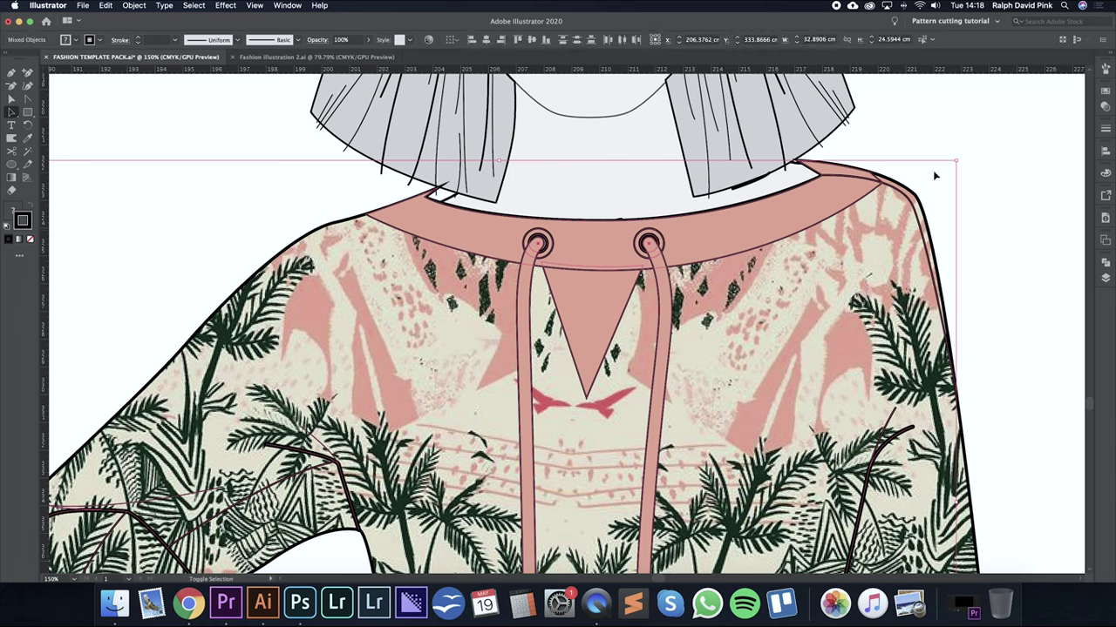
left_click(651, 243)
left_click(548, 244, "shift")
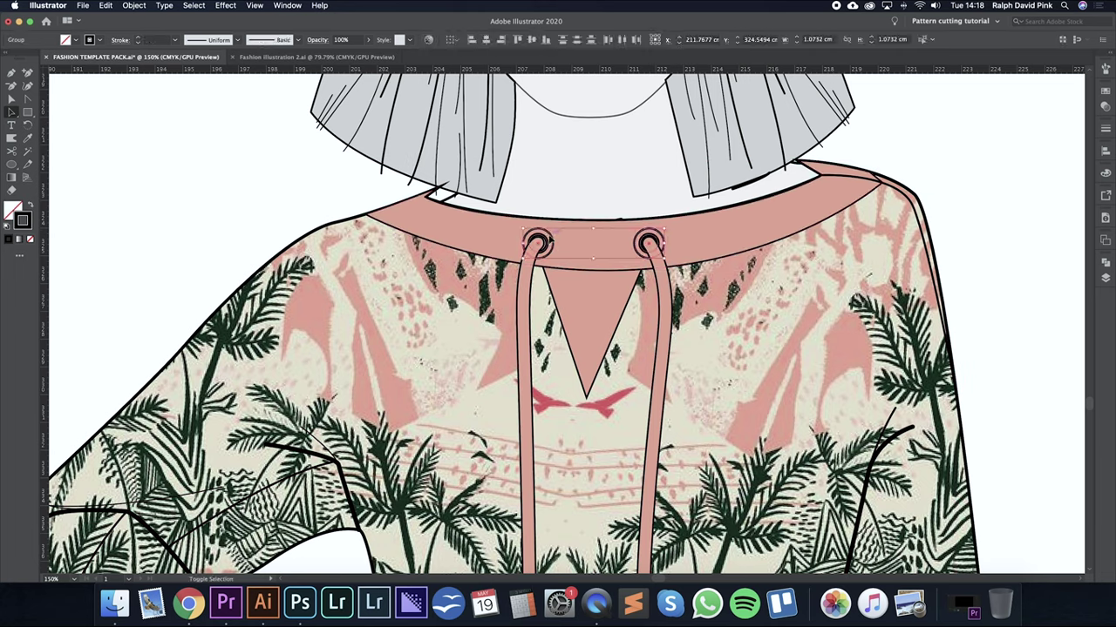
left_click(714, 250)
left_click(913, 155)
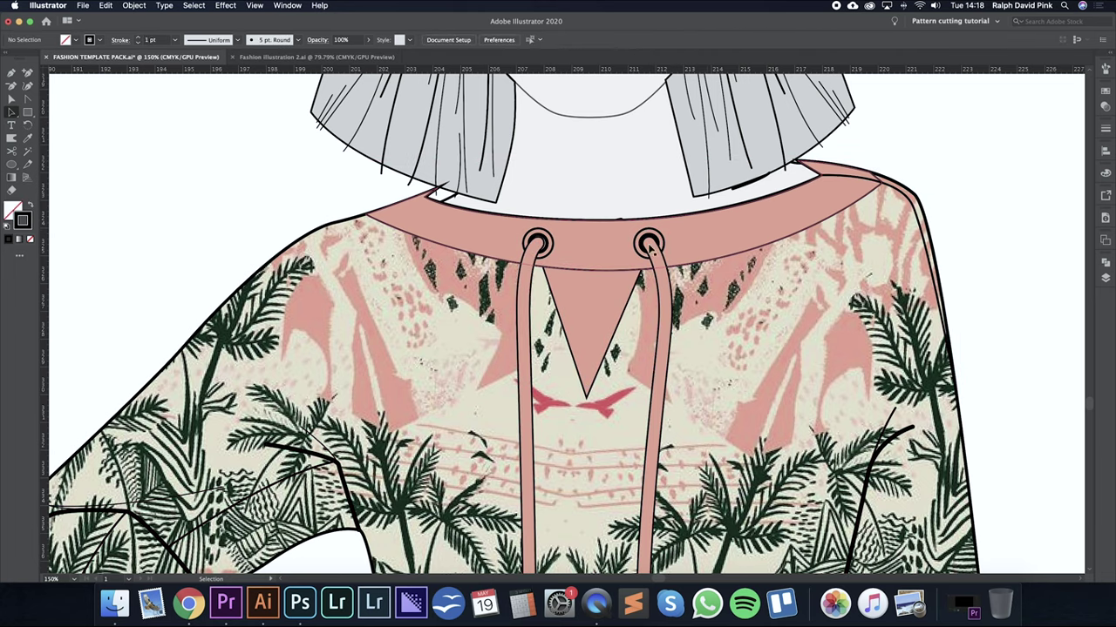
Try filling the grouped sweatshirt eyelets, drawstrings and neckline trims with the gold glitter pattern swatch, and undo the fill.
left_click(652, 244)
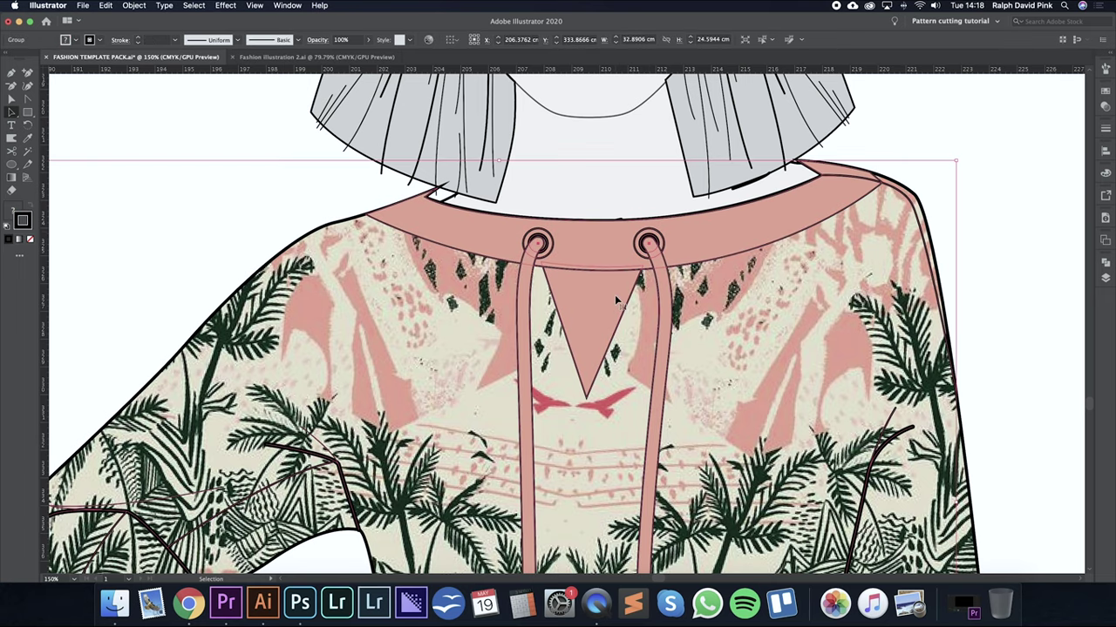
key("super+minus")
key("super+minus")
left_click_drag(620, 300, 620, 301)
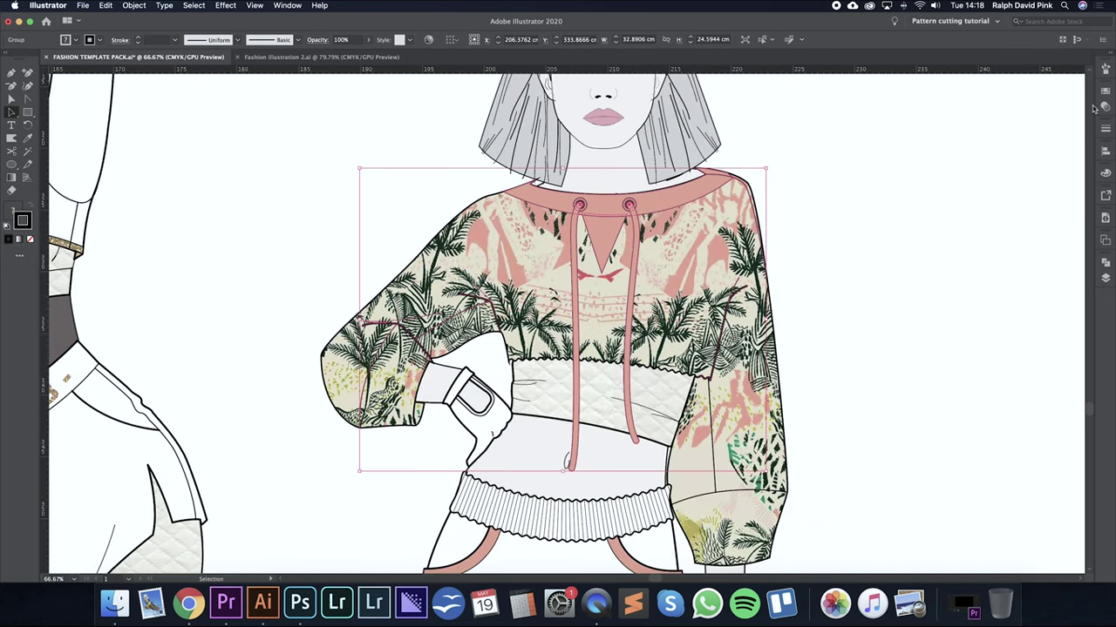
left_click(1104, 92)
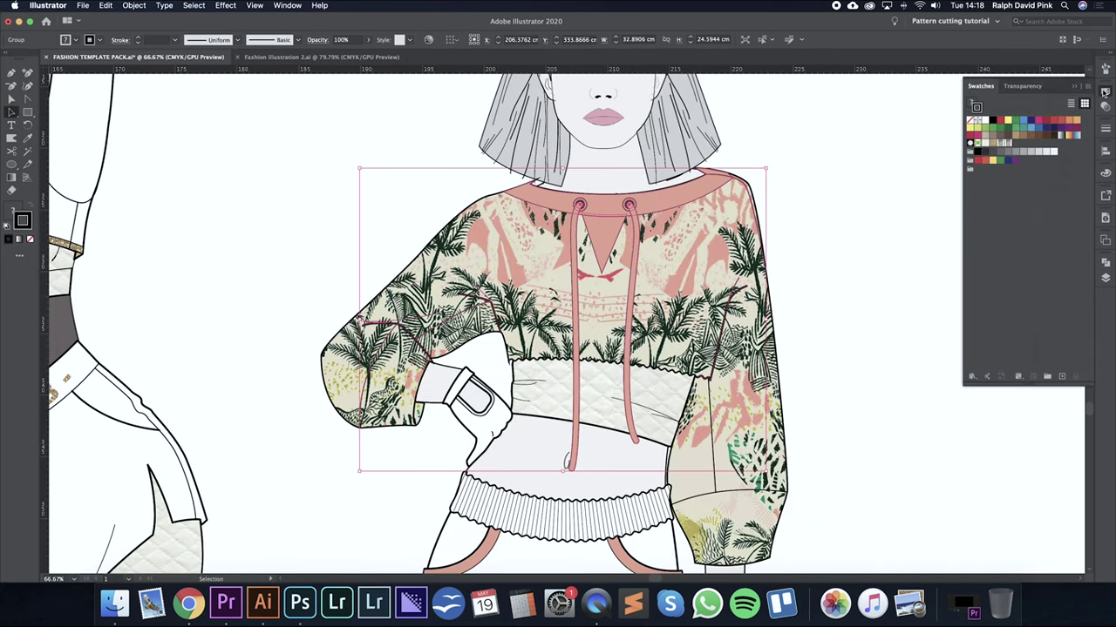
left_click(994, 146)
key("super+z")
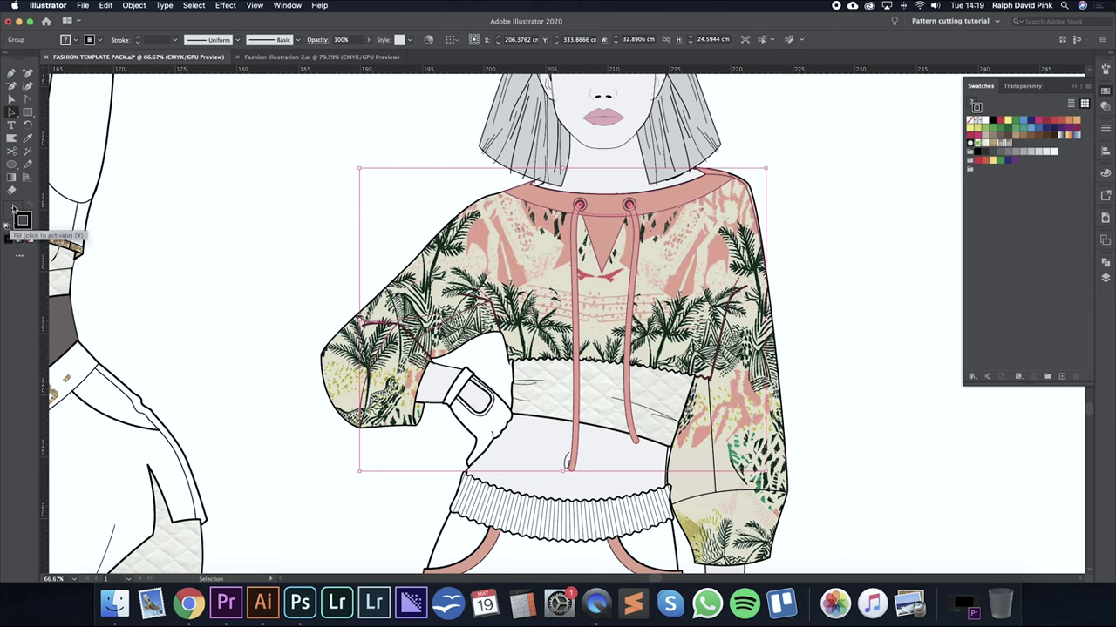
left_click(12, 210)
left_click(1103, 94)
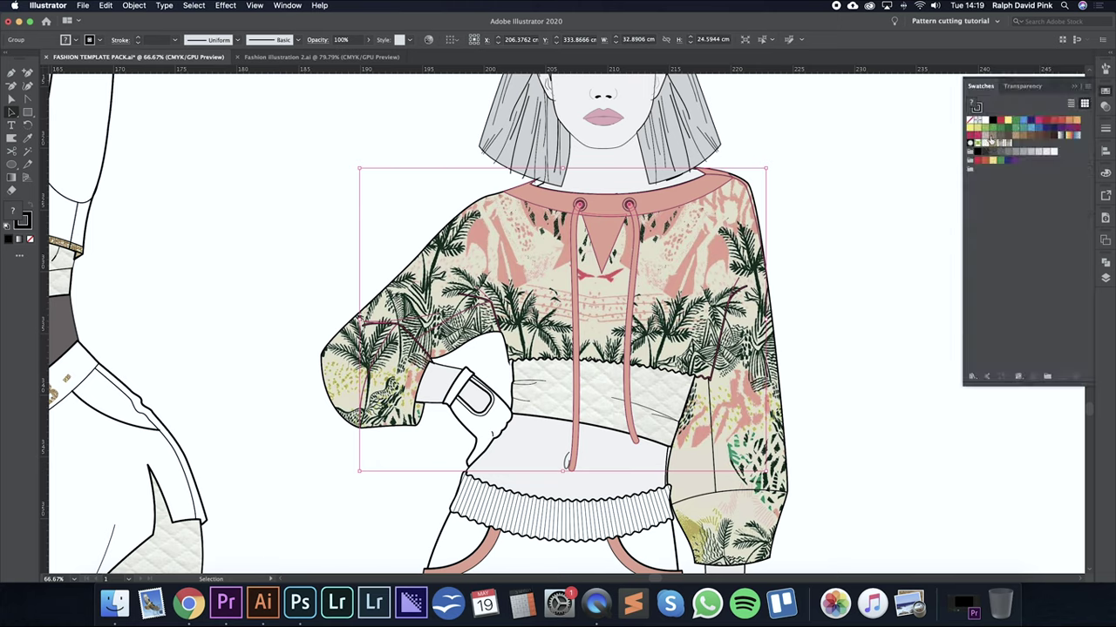
left_click(994, 146)
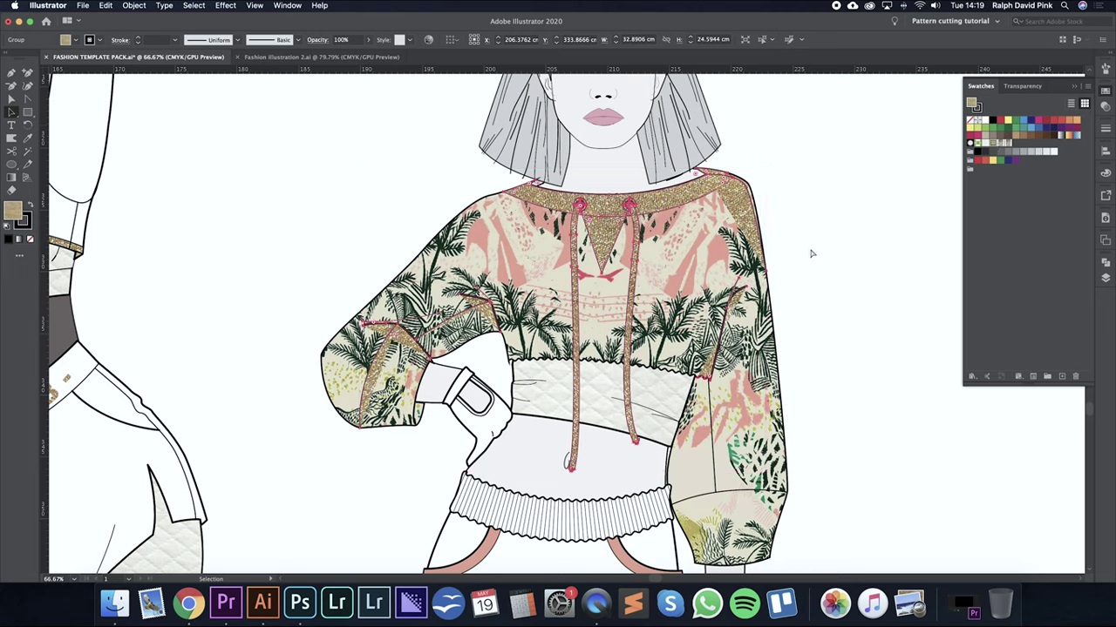
key("super+z")
Ungroup the sweatshirt's details so the eyelets separate from the drawstrings, neckband and seam lines, and deselect them.
key("v")
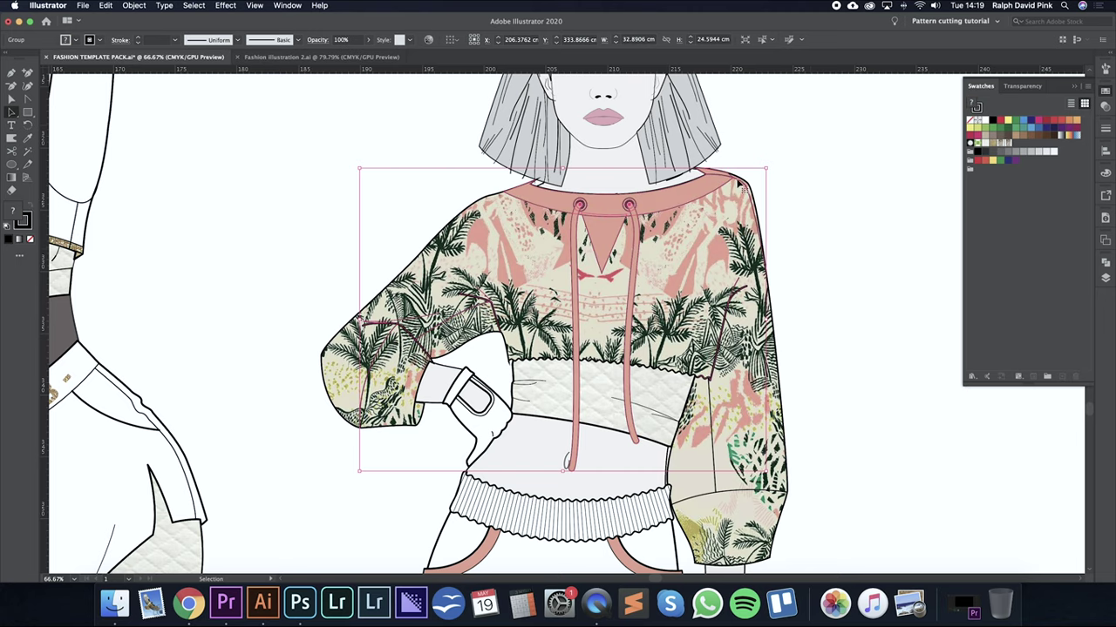
left_click(854, 166)
left_click(629, 205)
left_click(134, 5)
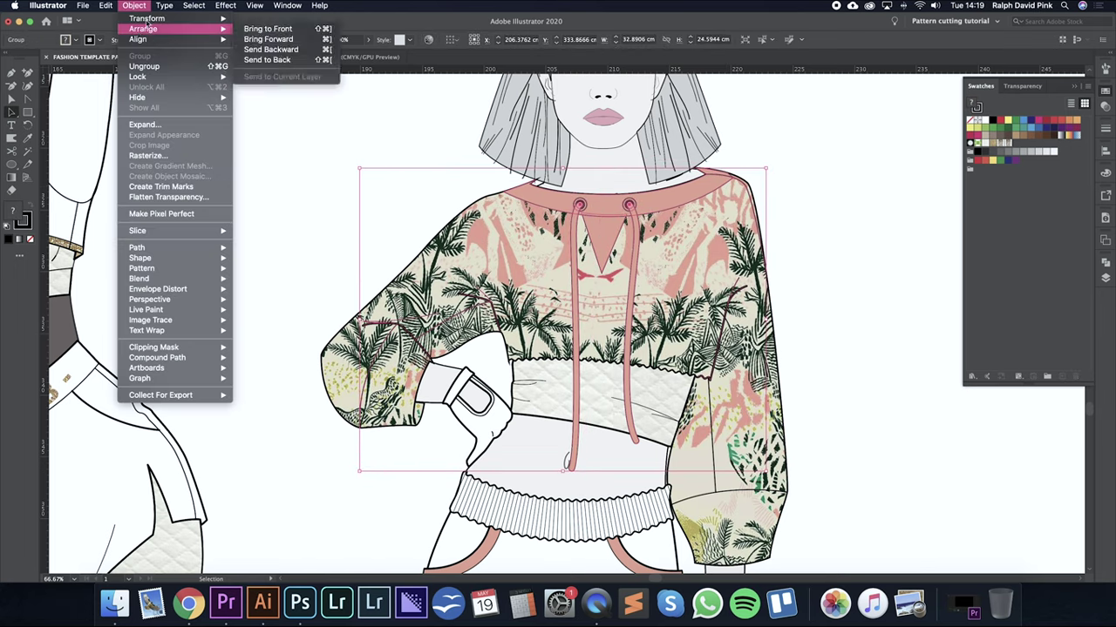
left_click(219, 67)
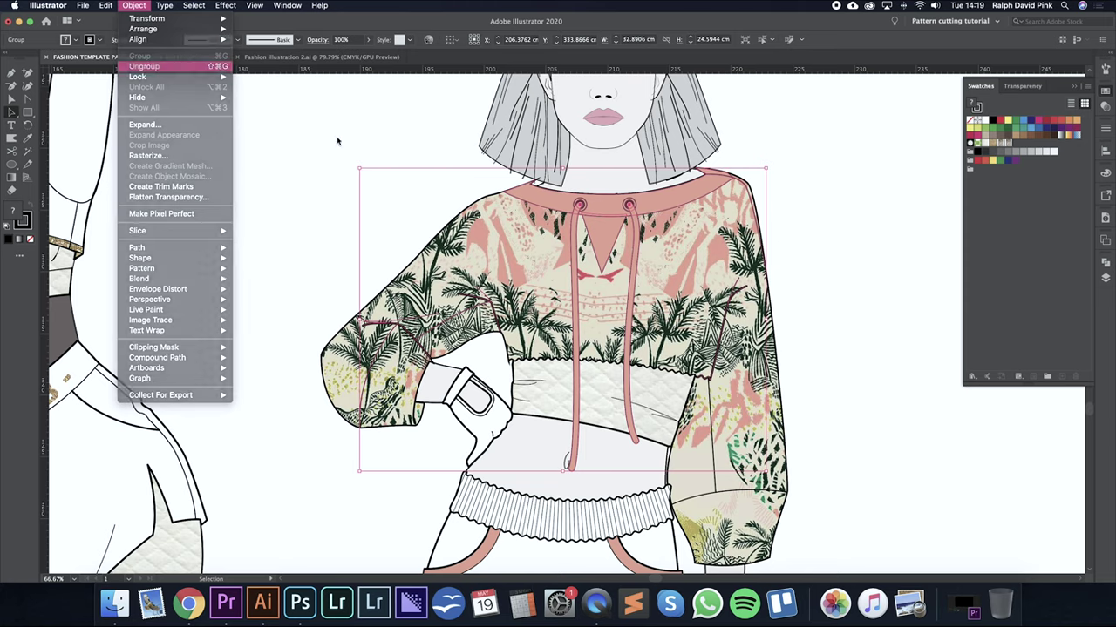
left_click(820, 207)
Fill both drawstring eyelets on the neckband with the gold glitter pattern swatch and deselect them.
left_click(631, 206)
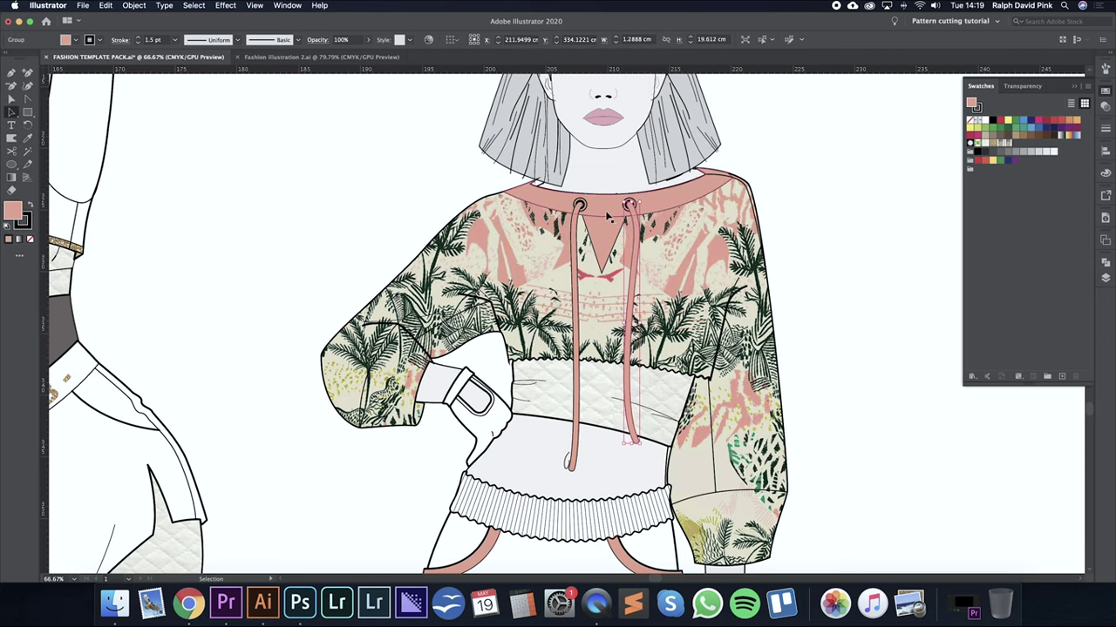
key("super+equal")
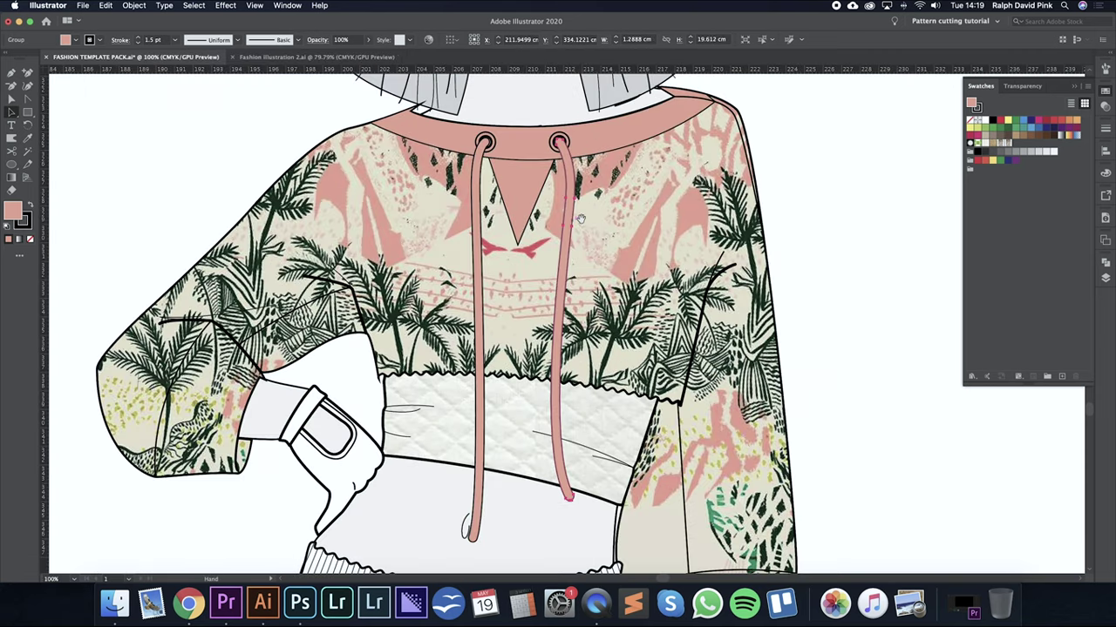
left_click_drag(627, 191, 643, 267)
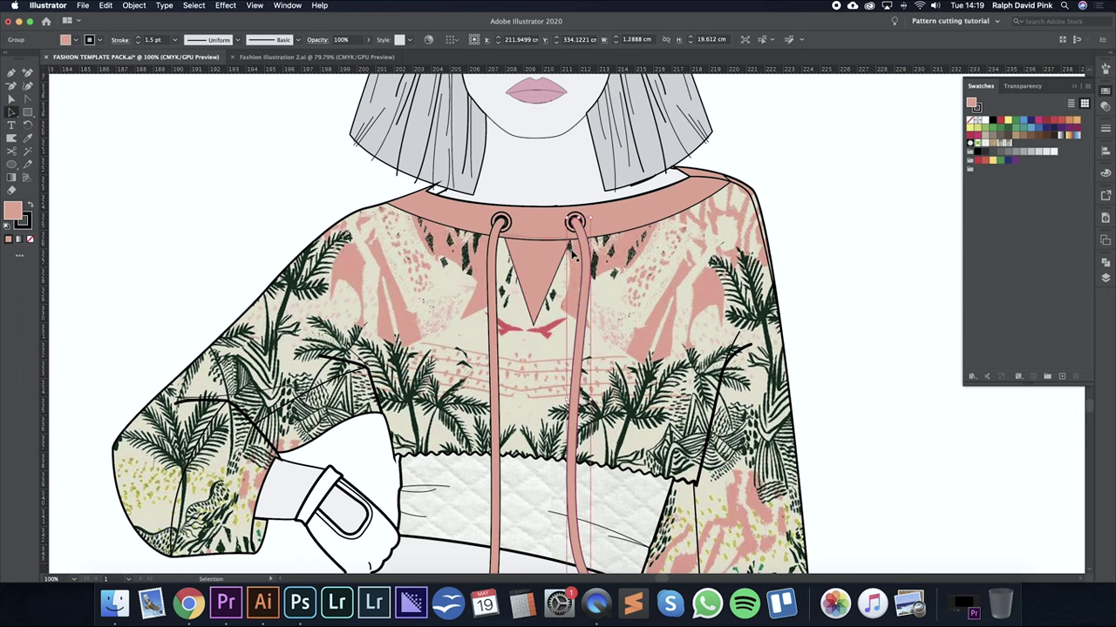
left_click(577, 218)
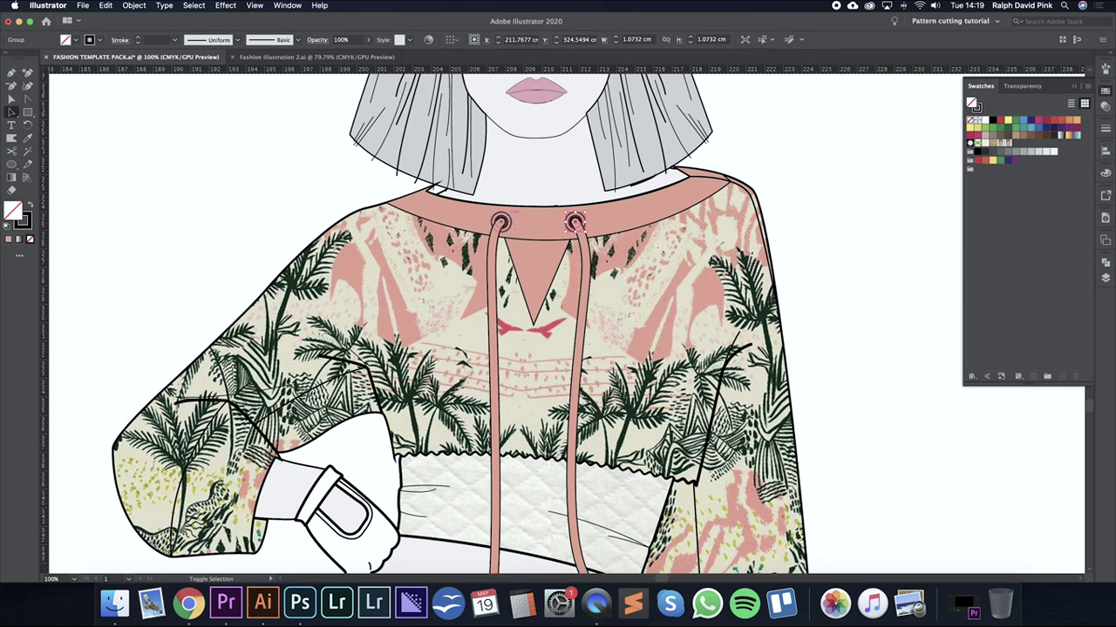
left_click(501, 222, "shift")
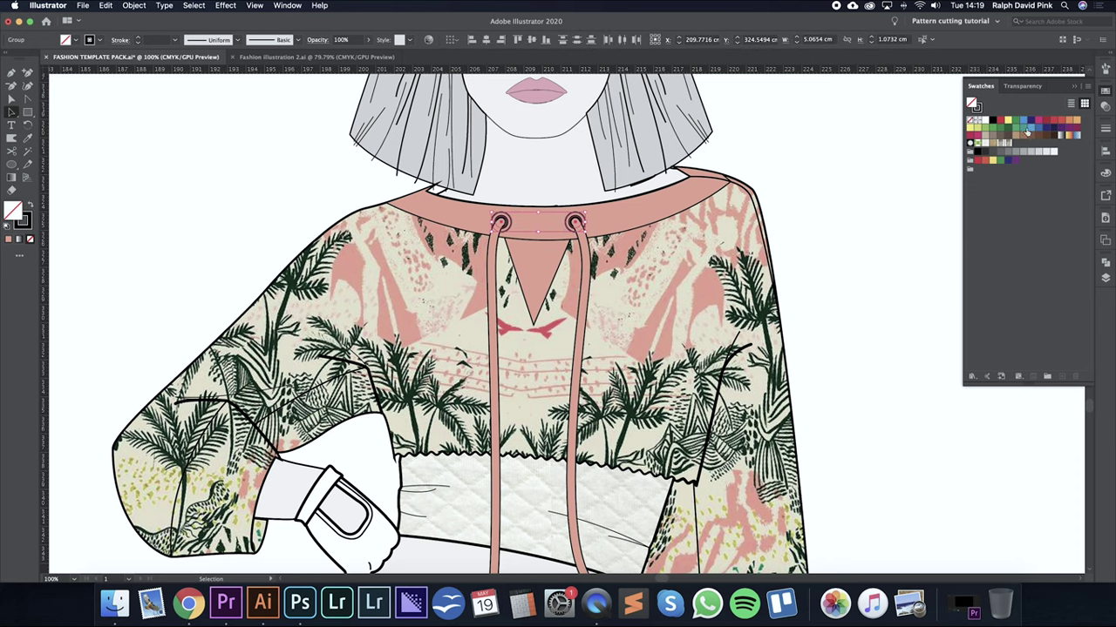
left_click(996, 146)
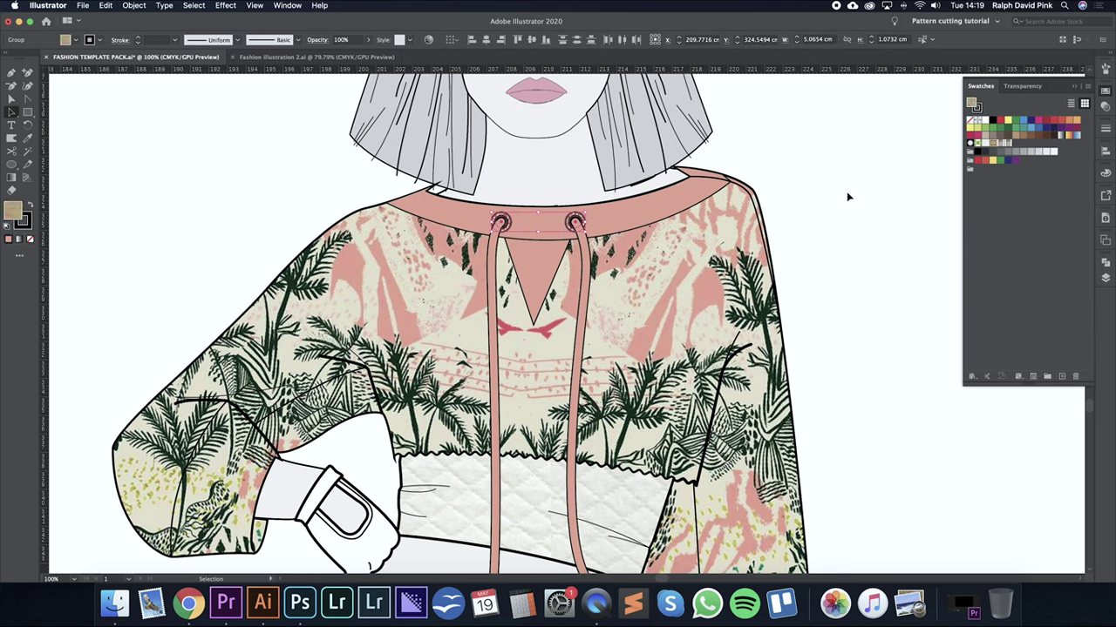
left_click(847, 194)
Select the white main shape of the third figure's shorts.
key("super+minus")
key("super+minus")
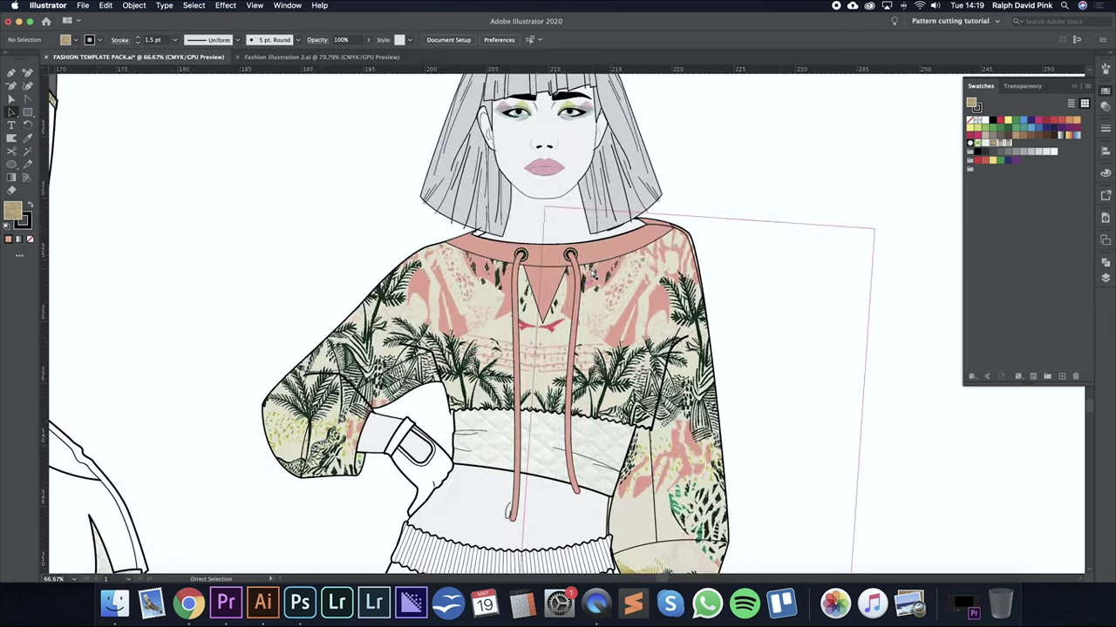
left_click_drag(591, 272, 607, 215)
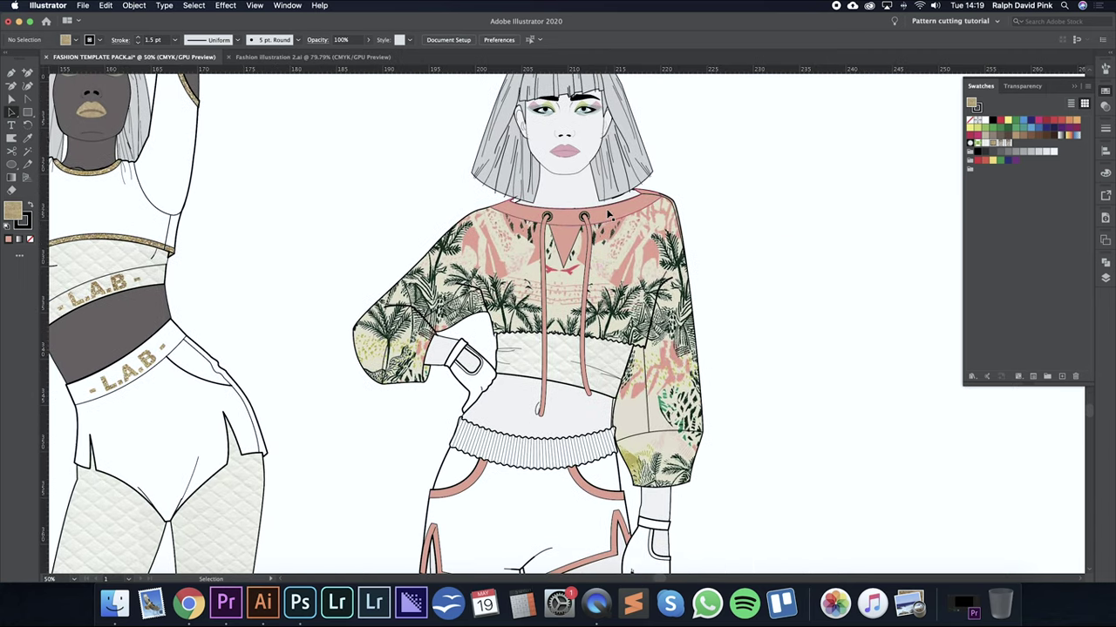
scroll(610, 216, "down", 5)
left_click(548, 347)
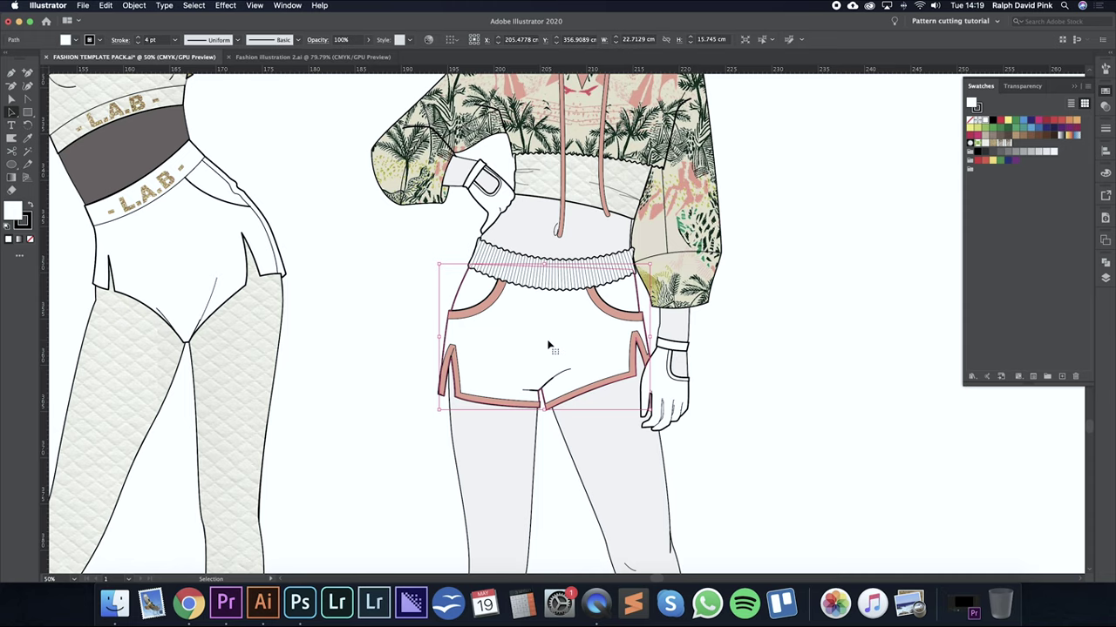
Copy both palm-print images inside the hoodie and place the pasted duplicate over the plain white shorts.
left_click_drag(536, 349, 534, 105)
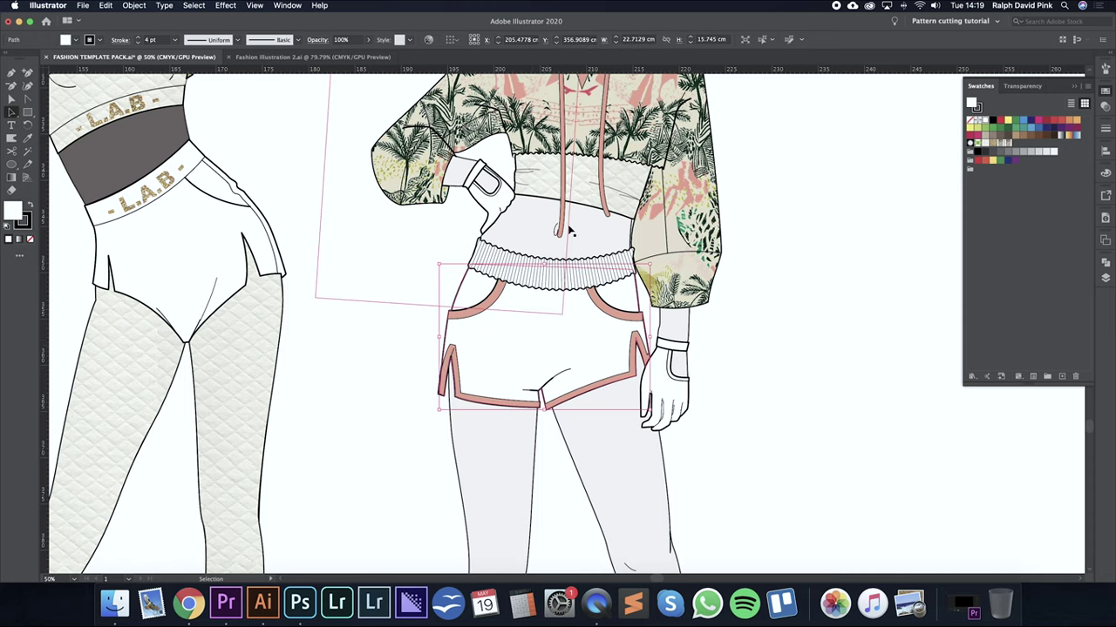
left_click(867, 212)
scroll(764, 242, "up", 5)
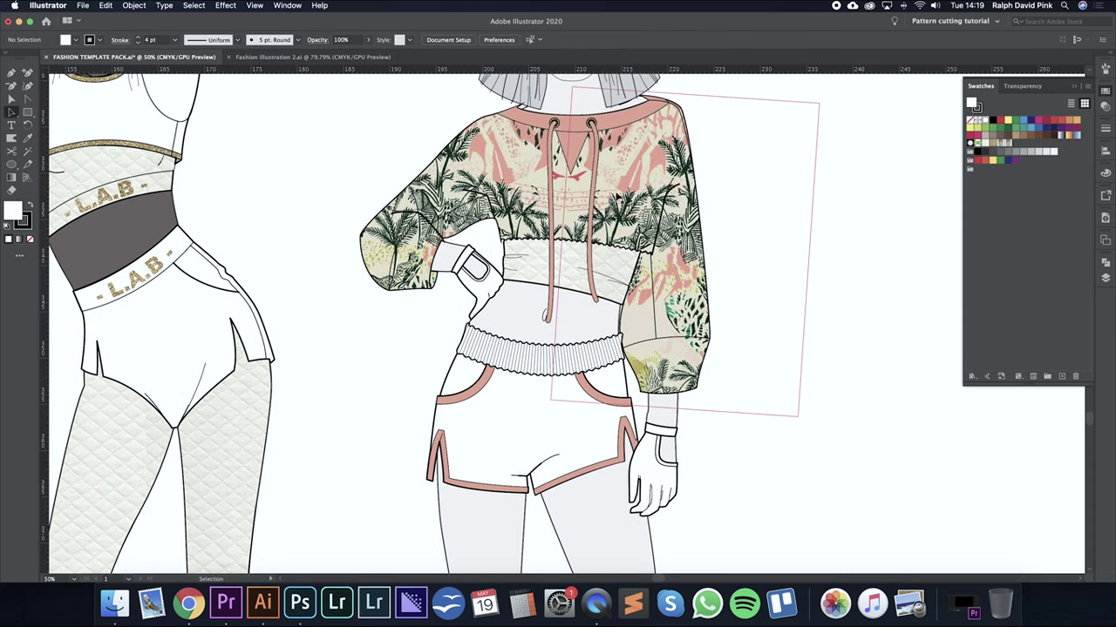
scroll(834, 262, "up", 2)
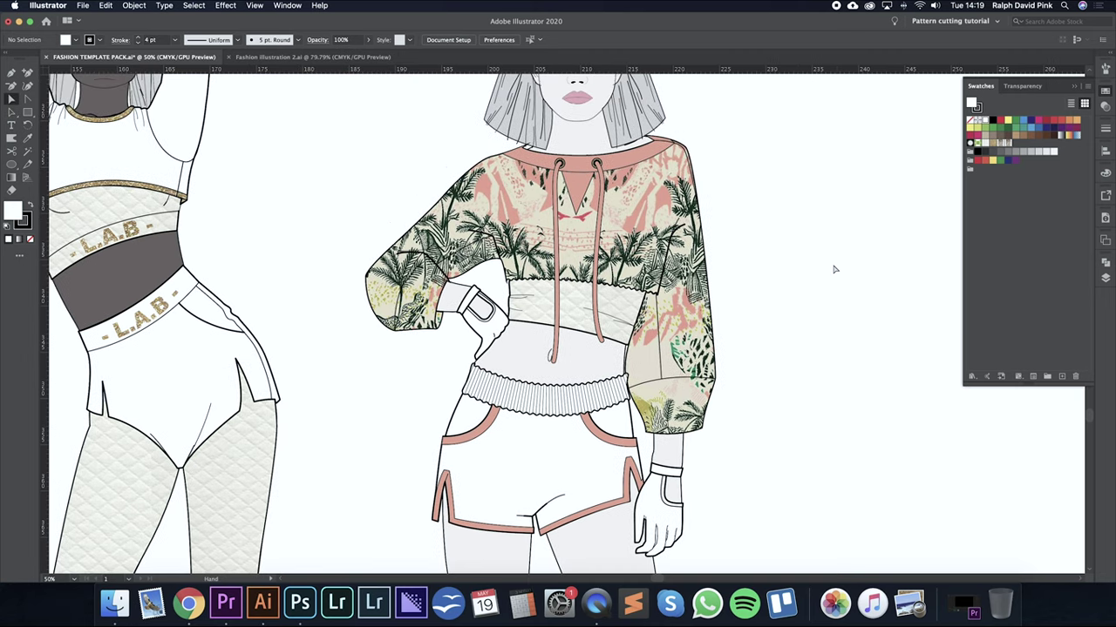
key("super+minus")
scroll(789, 291, "down", 2)
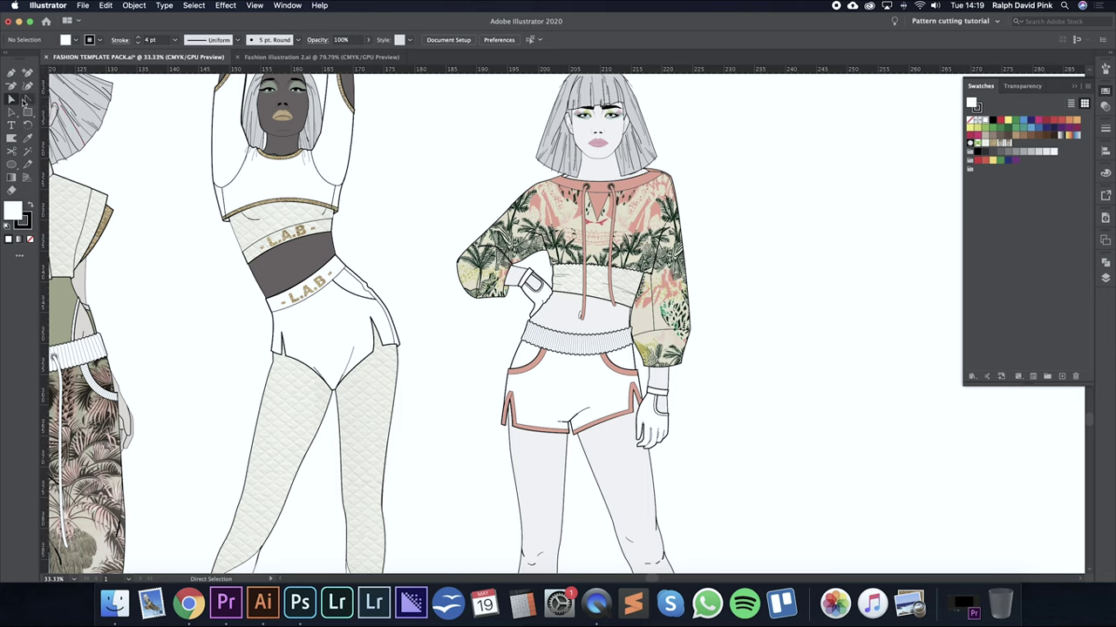
left_click(554, 218)
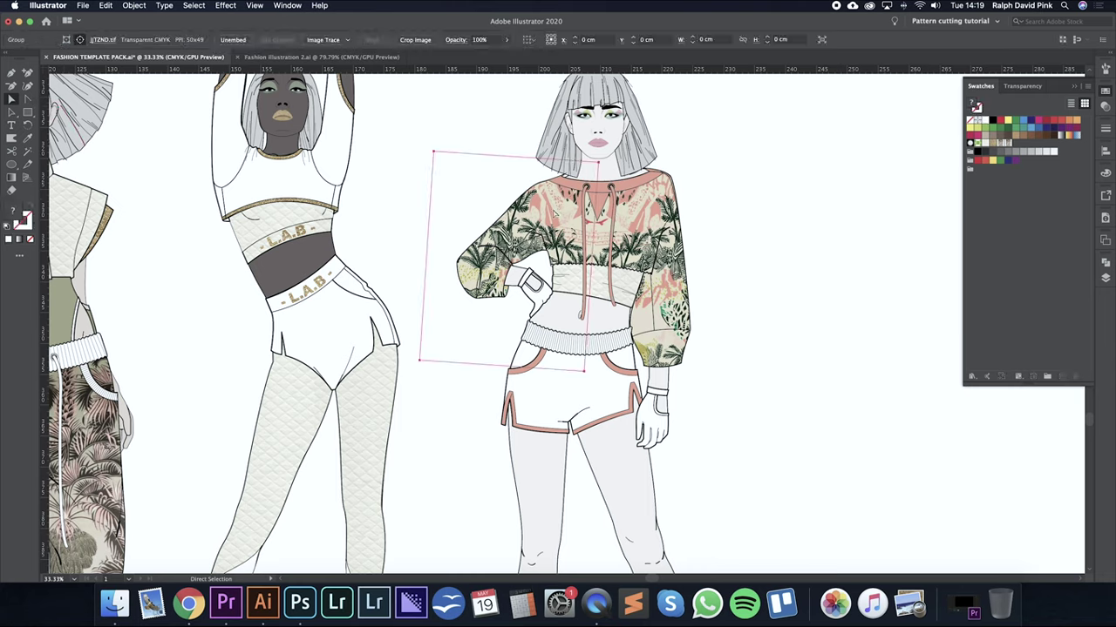
left_click(642, 213, "shift+super")
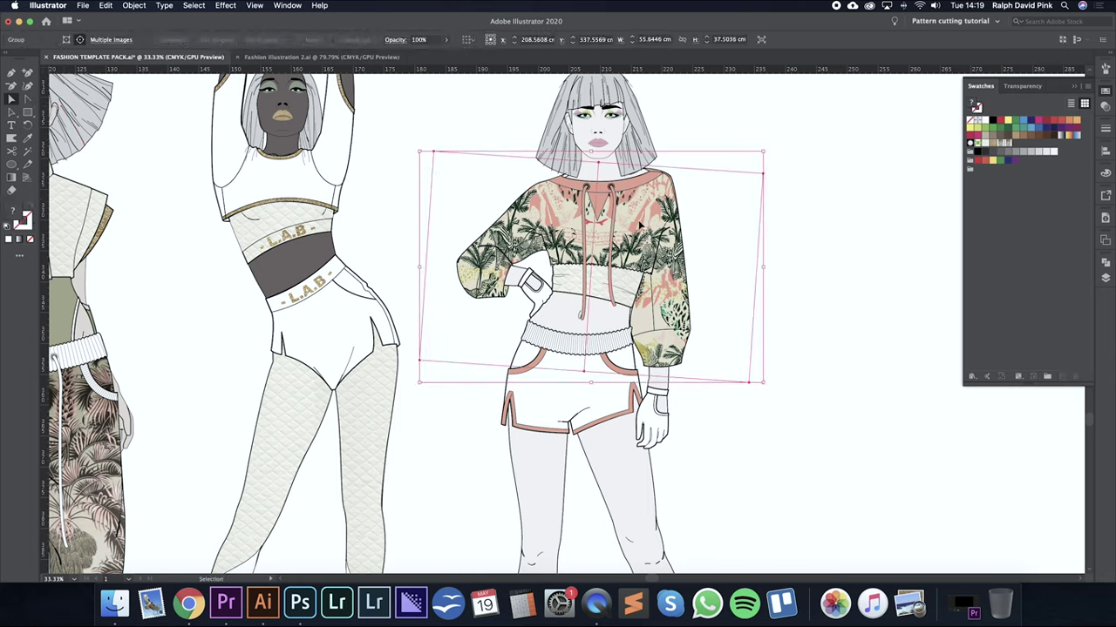
key("super+c")
key("super+v")
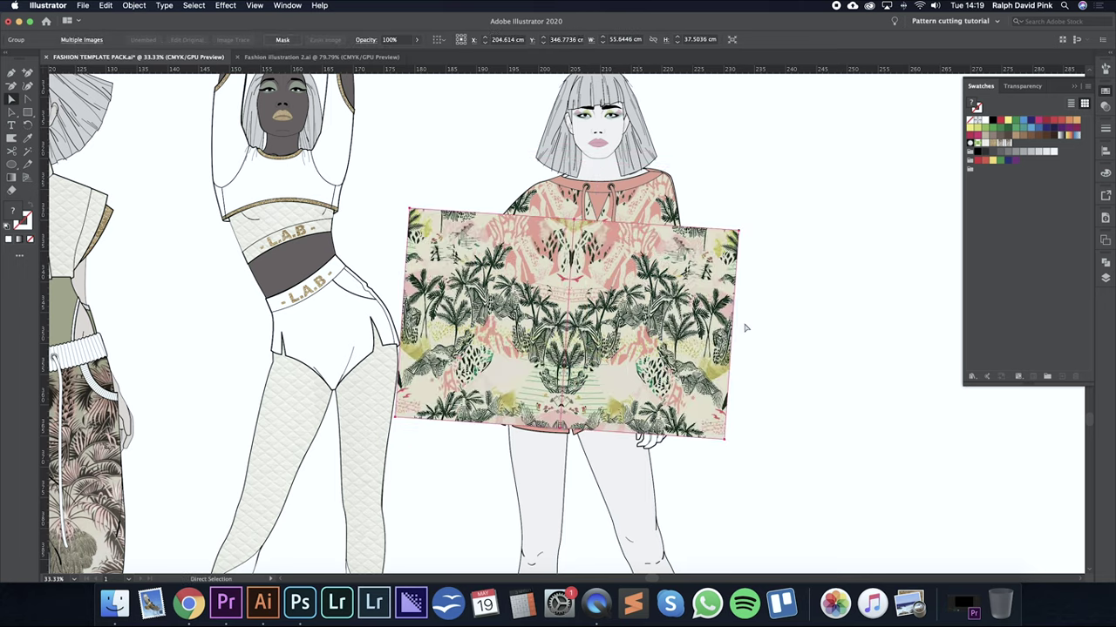
left_click_drag(653, 283, 653, 361)
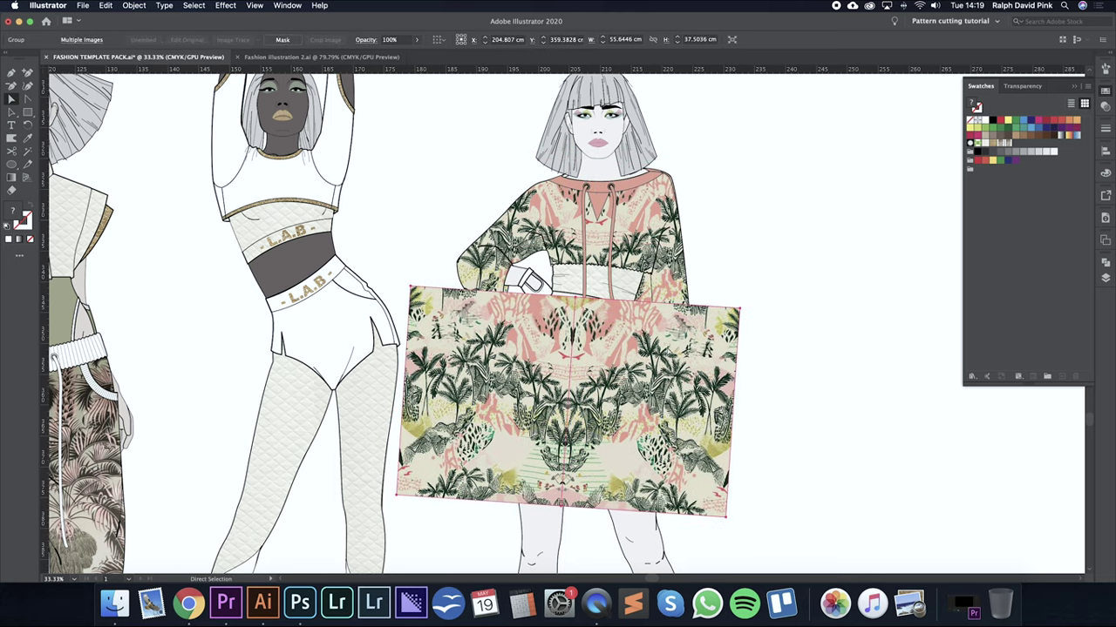
Rotate the pasted palm print until it sits straight, send it to the back and centre it behind the shorts.
left_click(11, 112)
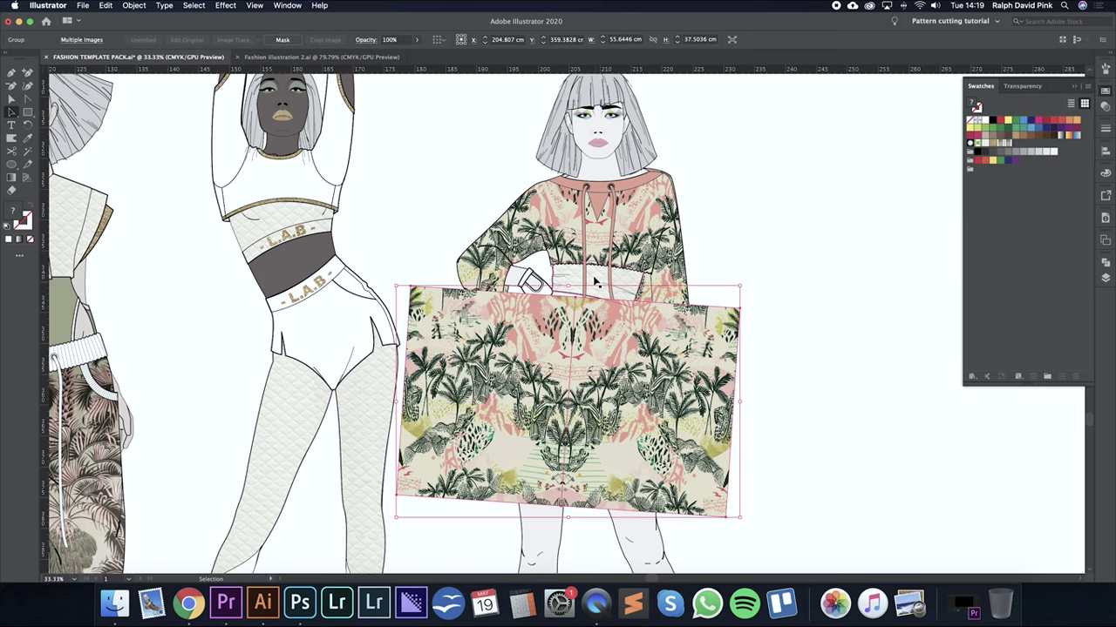
left_click_drag(746, 283, 744, 270)
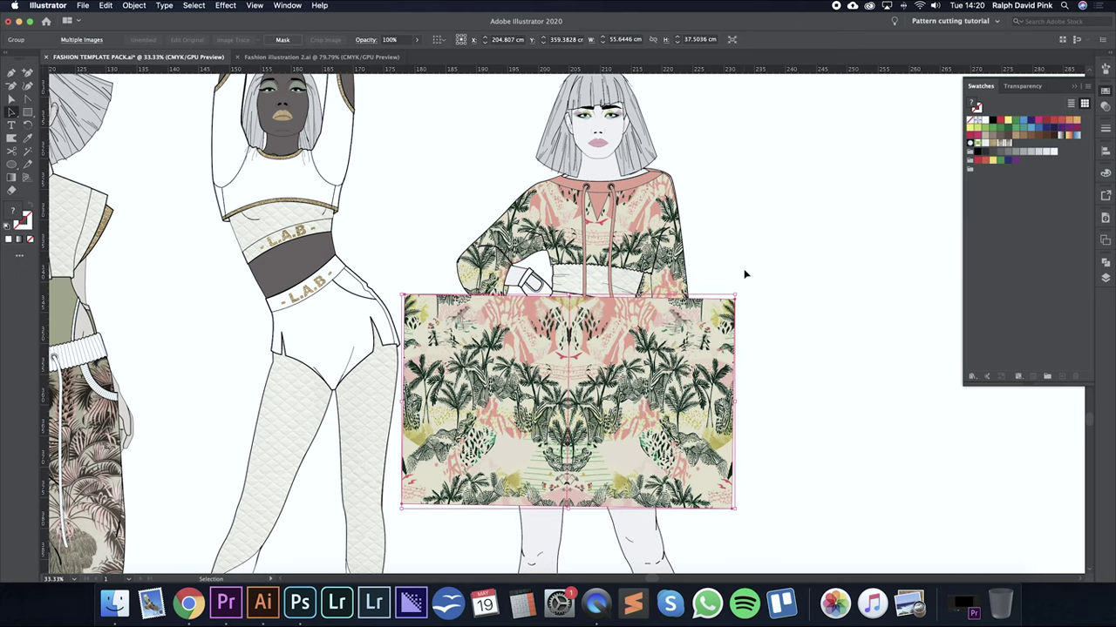
key("super+shift+[")
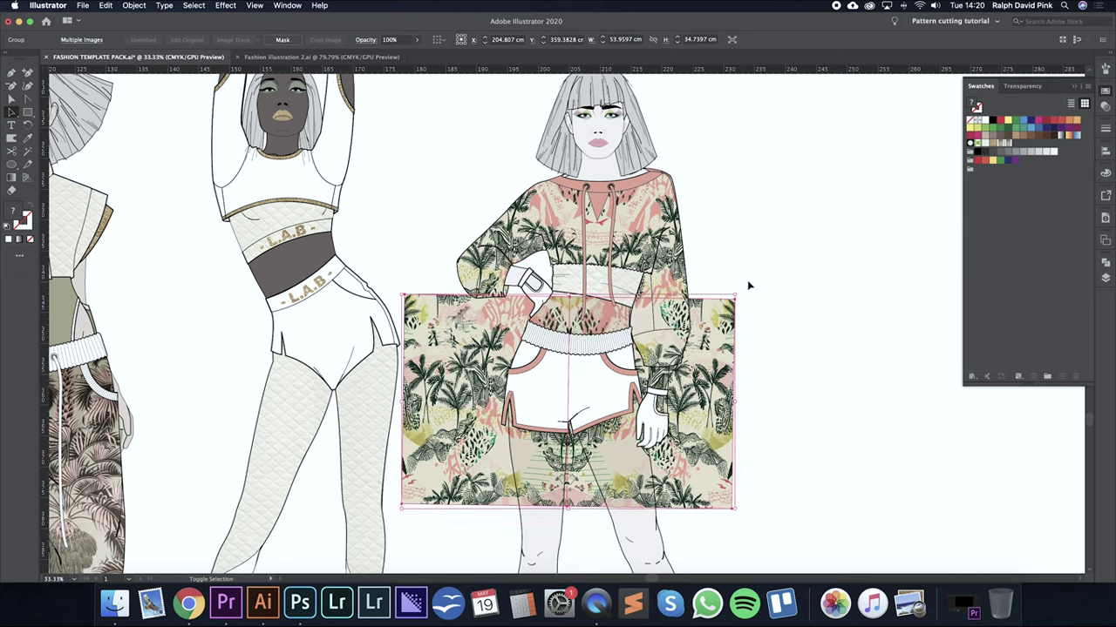
key("shift+Right")
left_click_drag(747, 283, 746, 291)
key("super+equal")
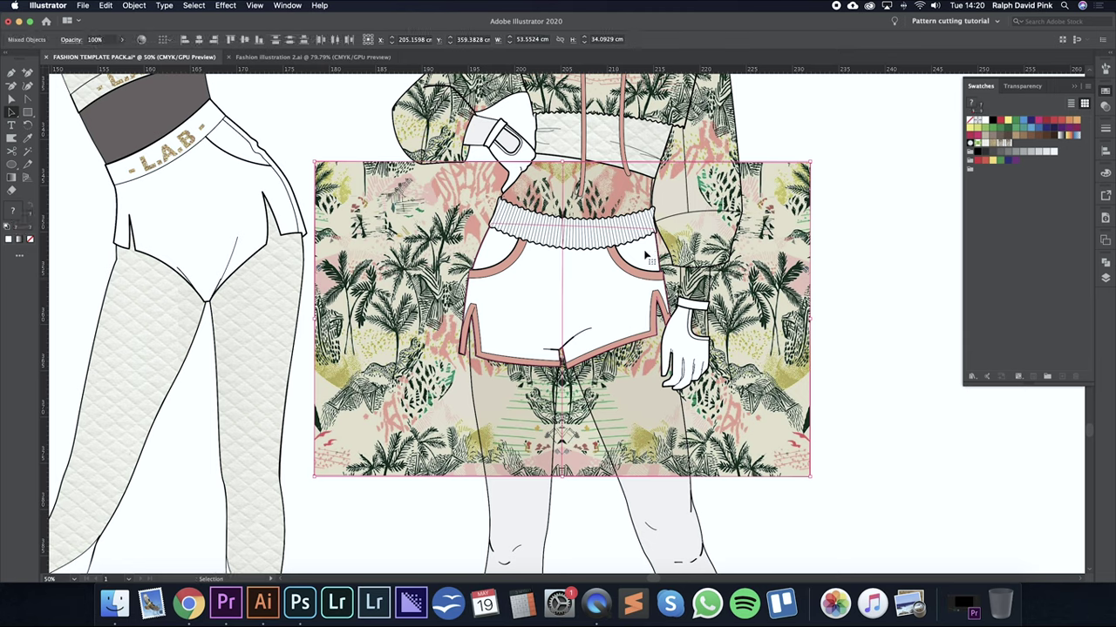
Make a clipping mask from the white shorts shape and the palm print behind it.
left_click(877, 239)
left_click(590, 290)
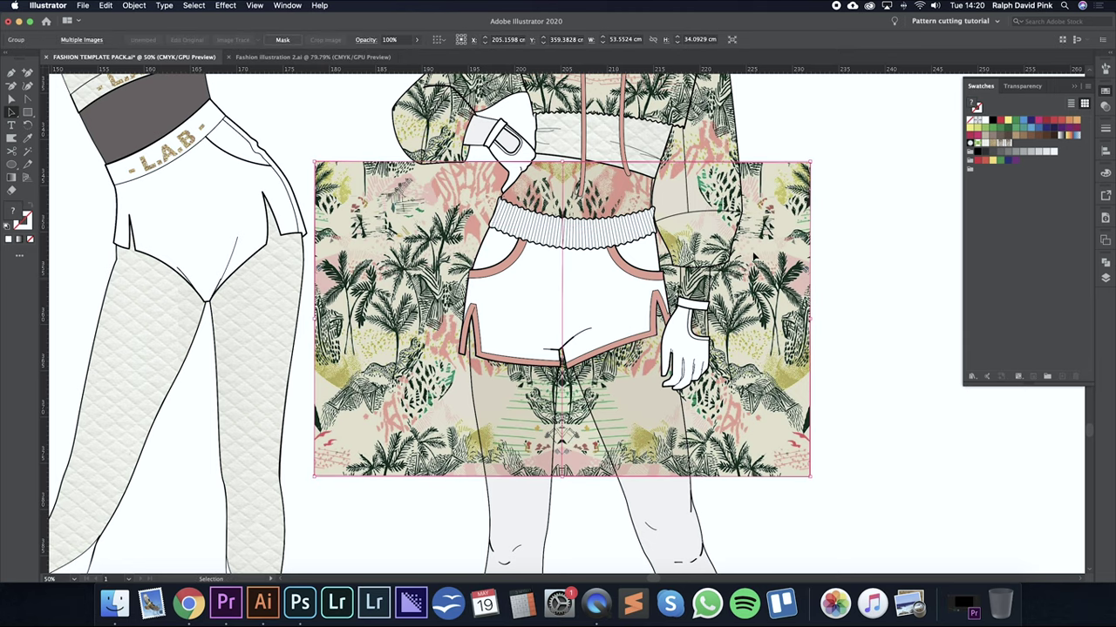
left_click(591, 299, "shift")
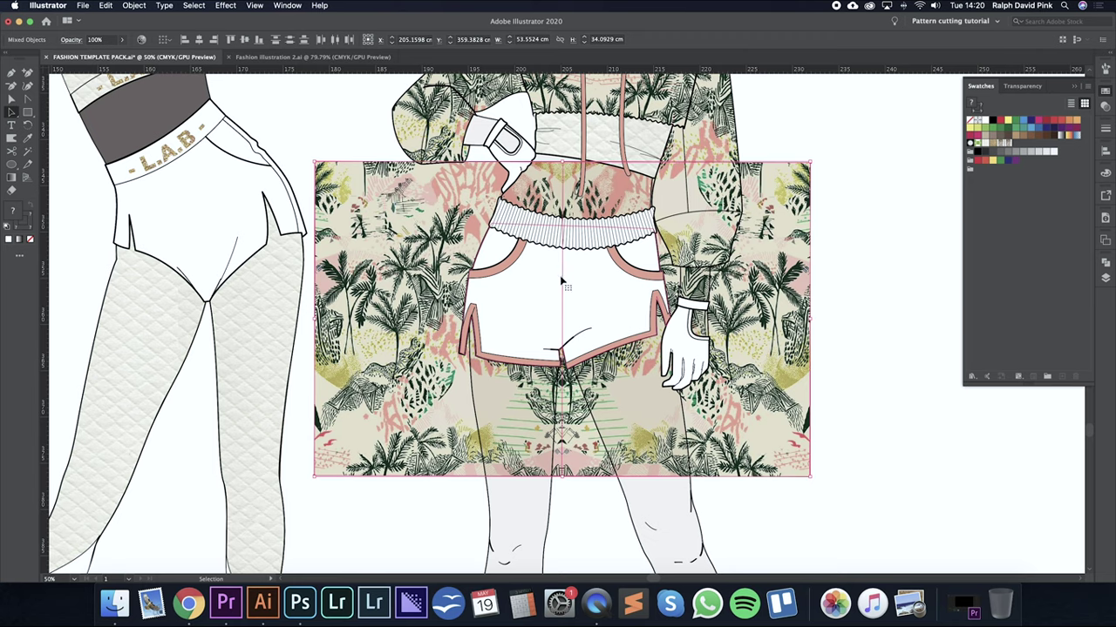
right_click(567, 277)
left_click(602, 367)
left_click(849, 224)
Give the outline of the clipped palm-print shorts a black 3 pt stroke.
key("a")
left_click(668, 263)
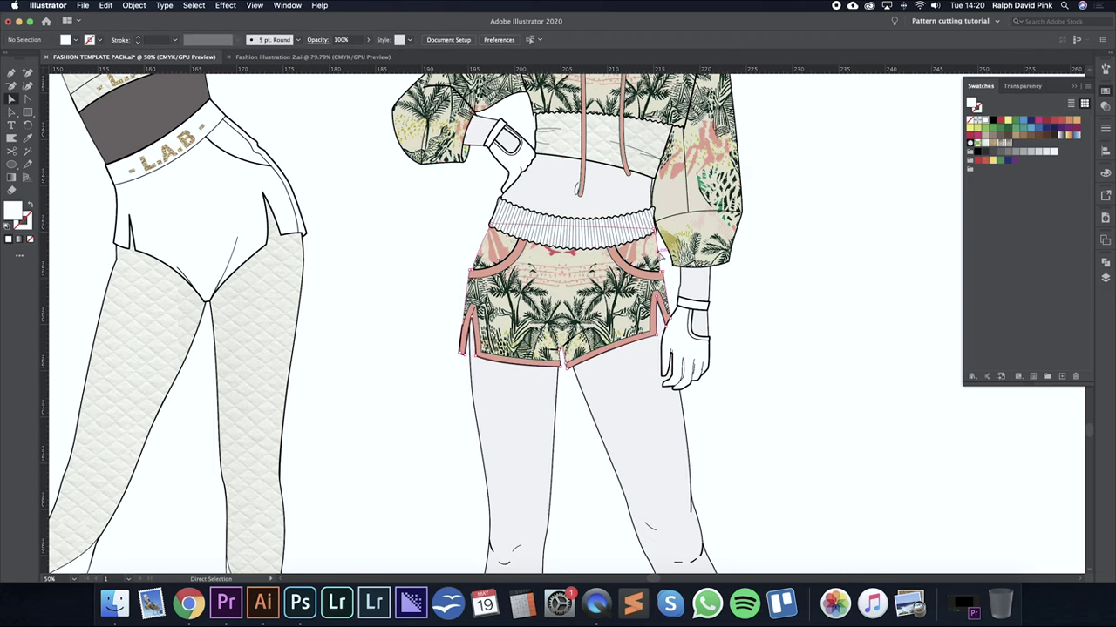
left_click(1106, 131)
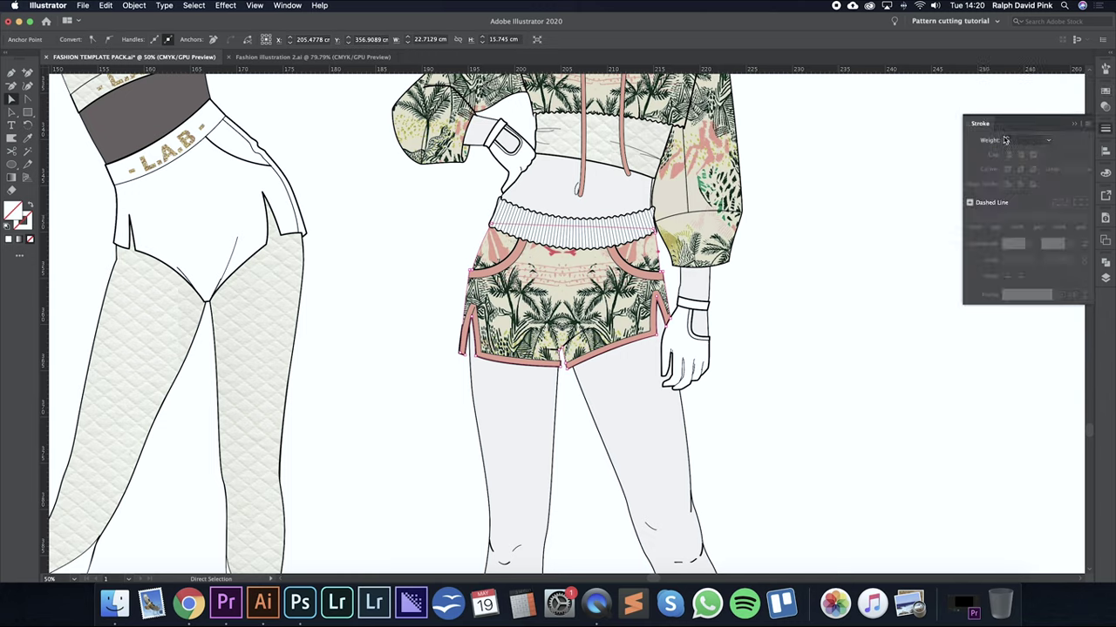
left_click(1071, 127)
left_click(838, 230)
Try to fill the waistband's ribbing clip group with the pink sampled from the pocket trim.
key("super+minus")
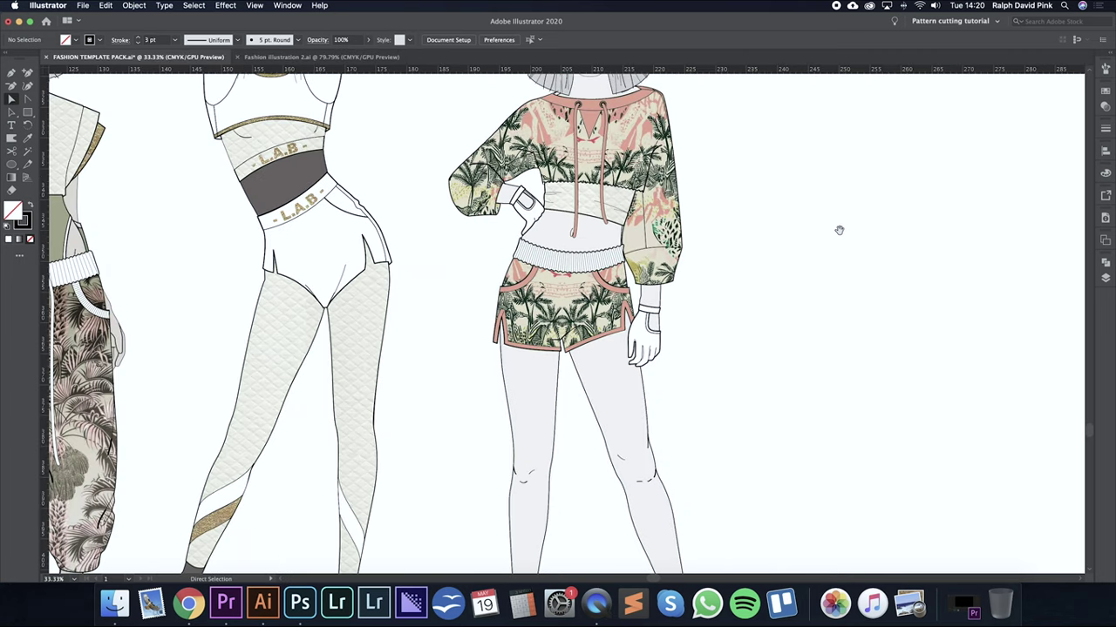
left_click_drag(838, 230, 859, 282)
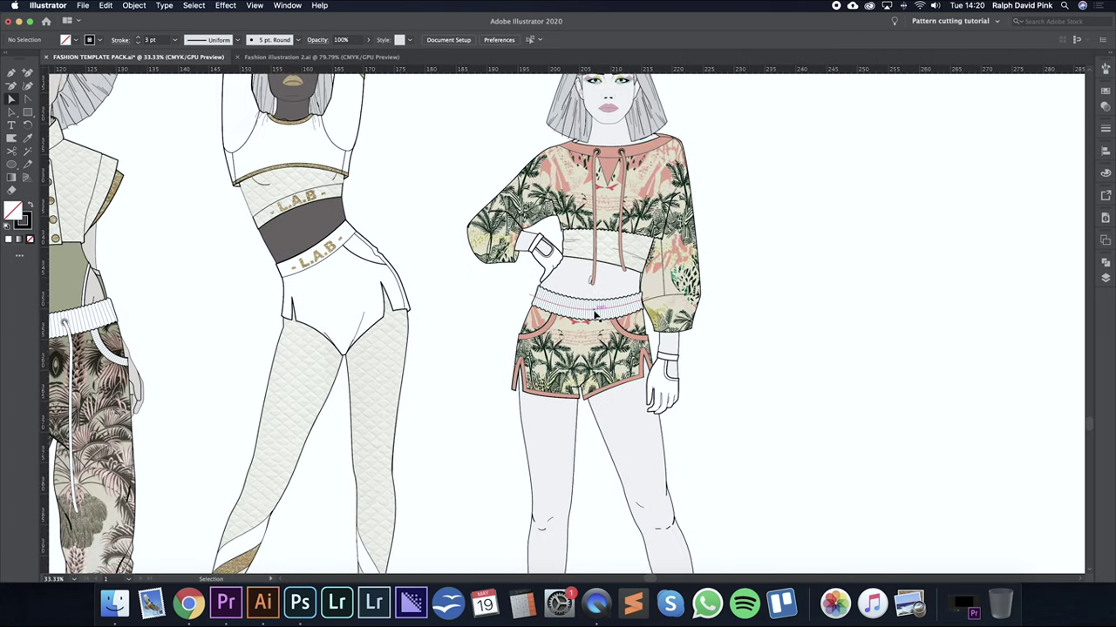
key("super+equal")
key("super+equal")
key("v")
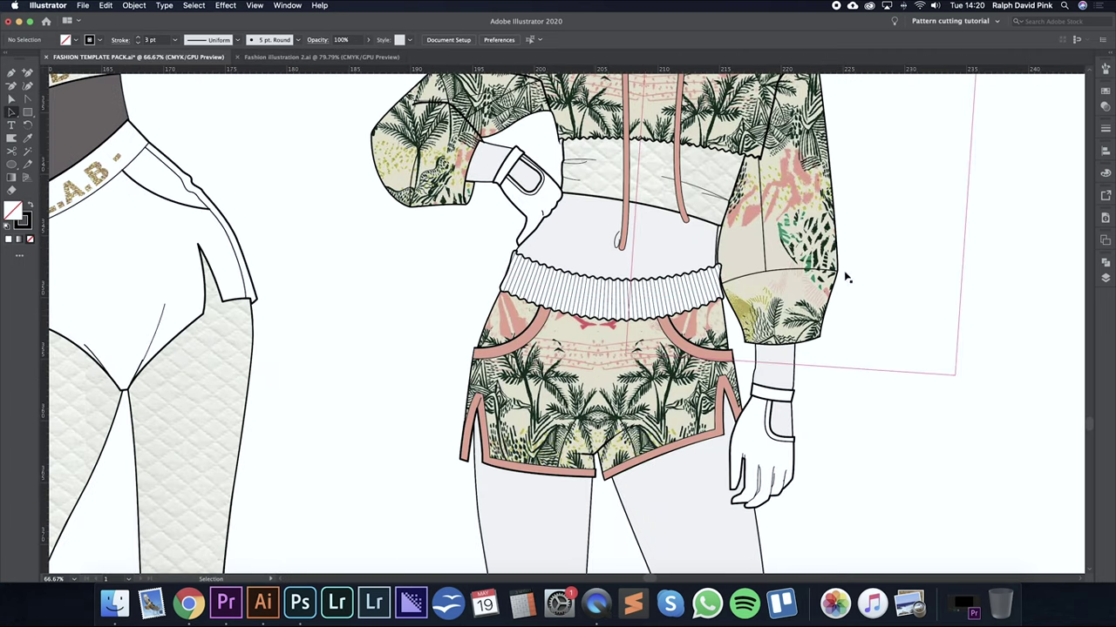
left_click_drag(834, 281, 794, 304)
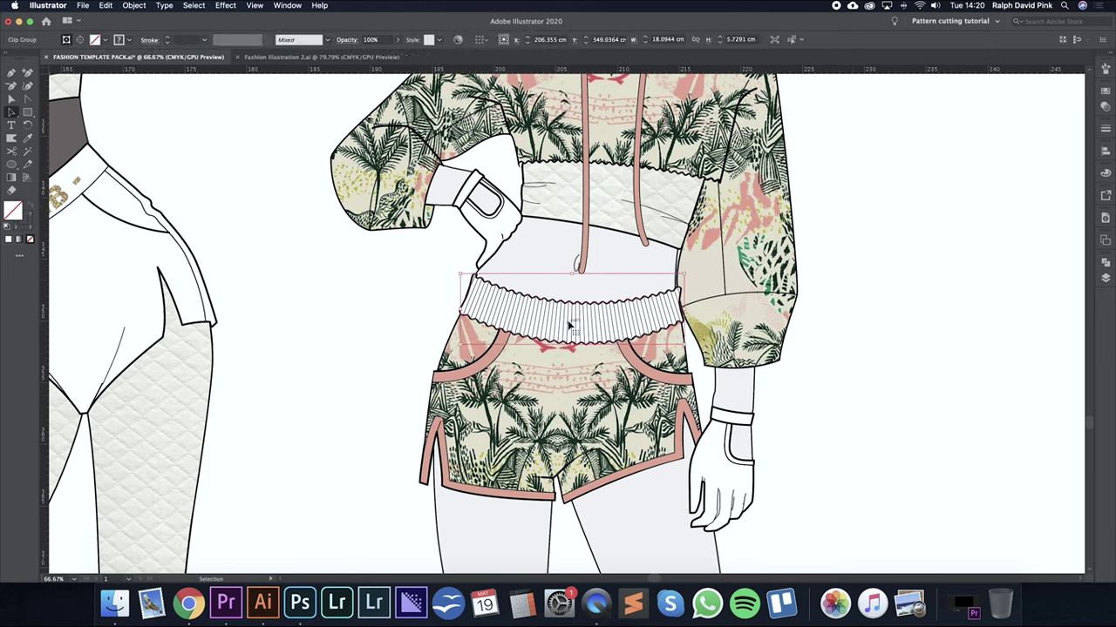
left_click(634, 321)
key("i")
left_click(492, 353)
key("a")
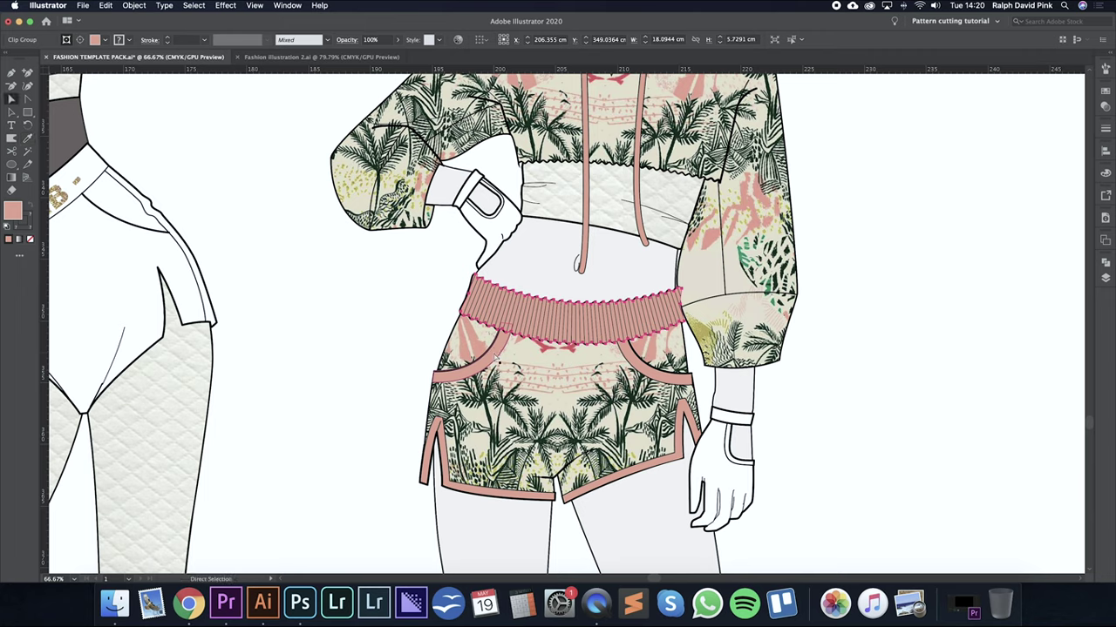
left_click(929, 196)
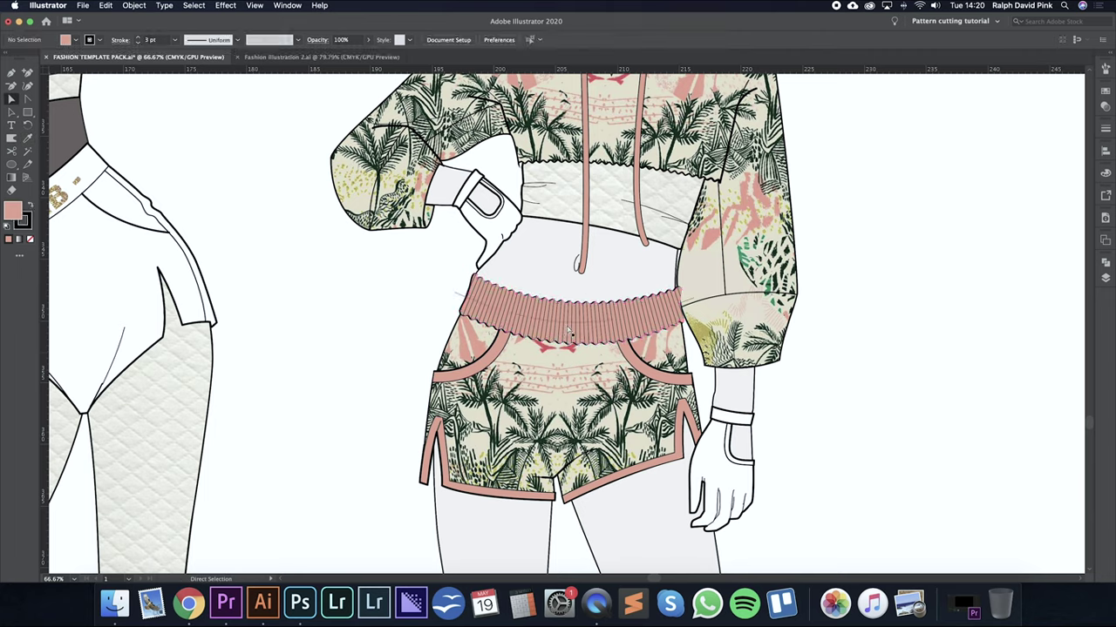
key("super+z")
left_click(884, 292)
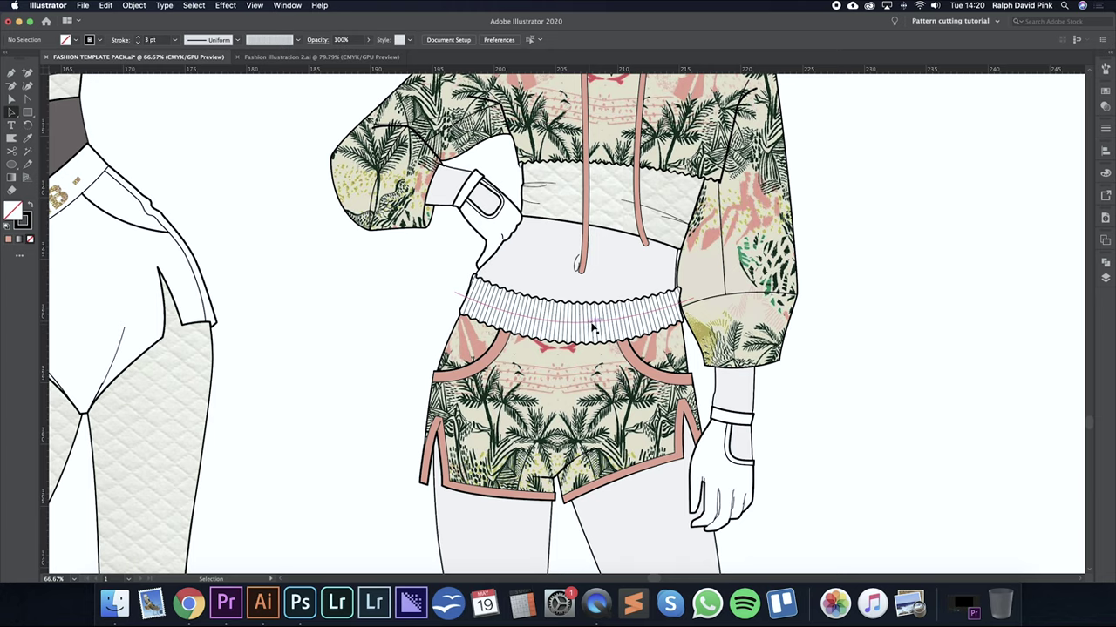
Lock the waistband's ribbing clip group so that the shape beneath it can be selected.
left_click(584, 326)
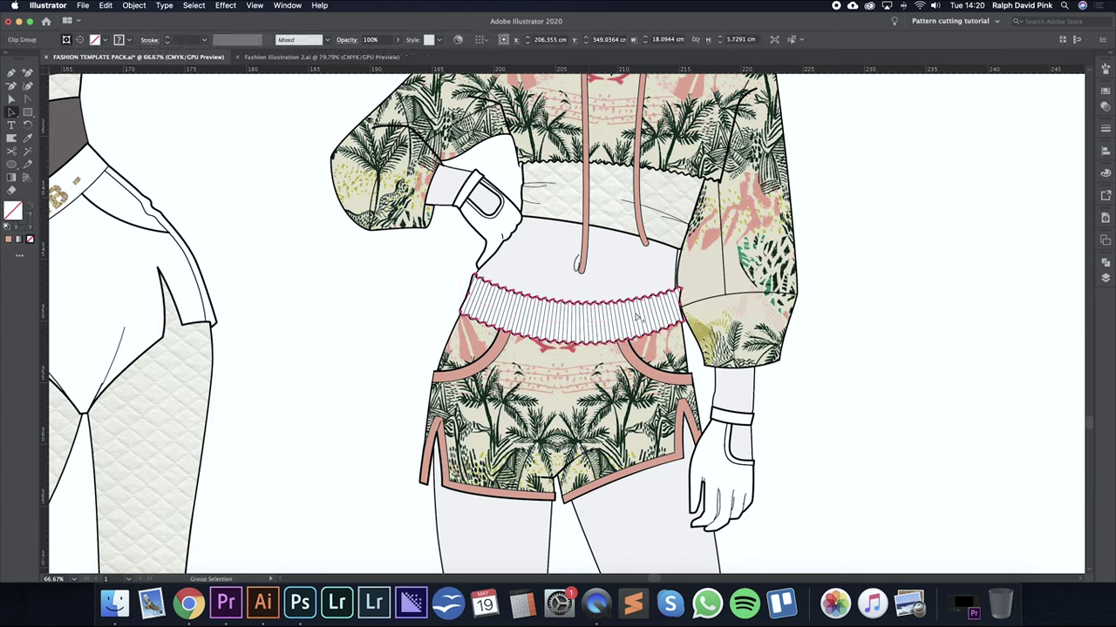
left_click(964, 287)
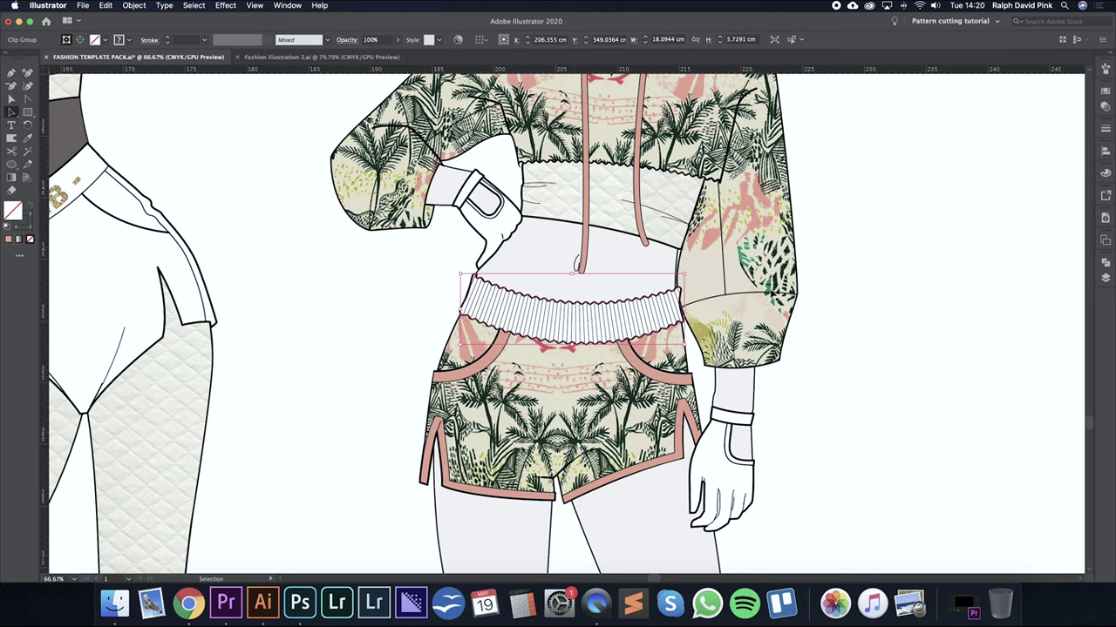
left_click(566, 328)
left_click(133, 5)
mouse_move(139, 79)
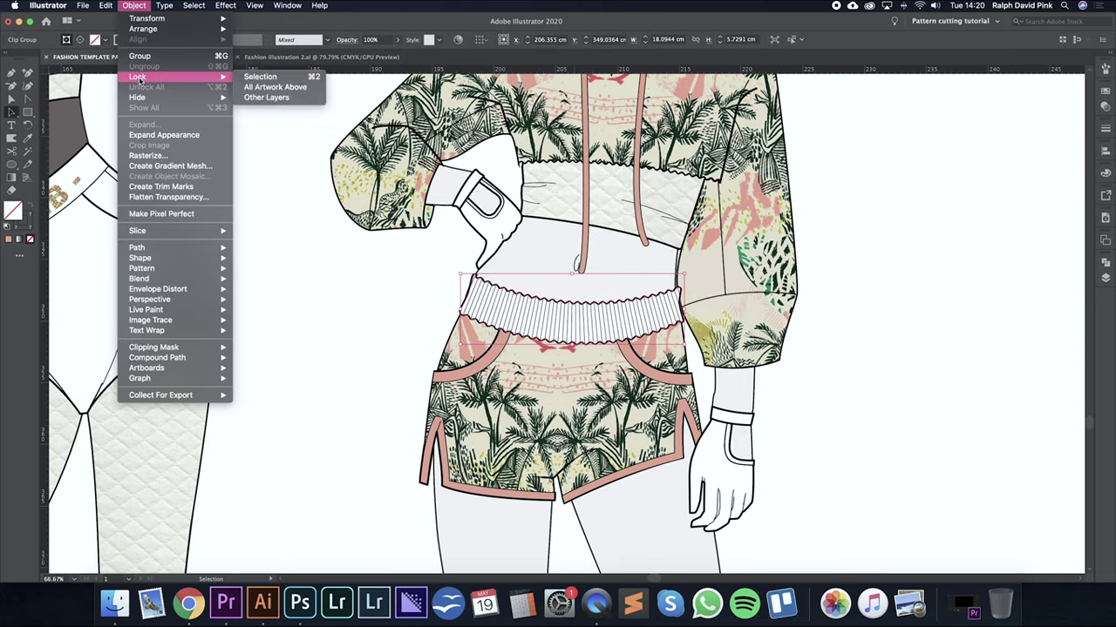
left_click(266, 77)
Try to apply the pocket trim's pink fill and black 1.5 pt stroke to the waistband shape beneath the ribbing.
left_click(581, 326)
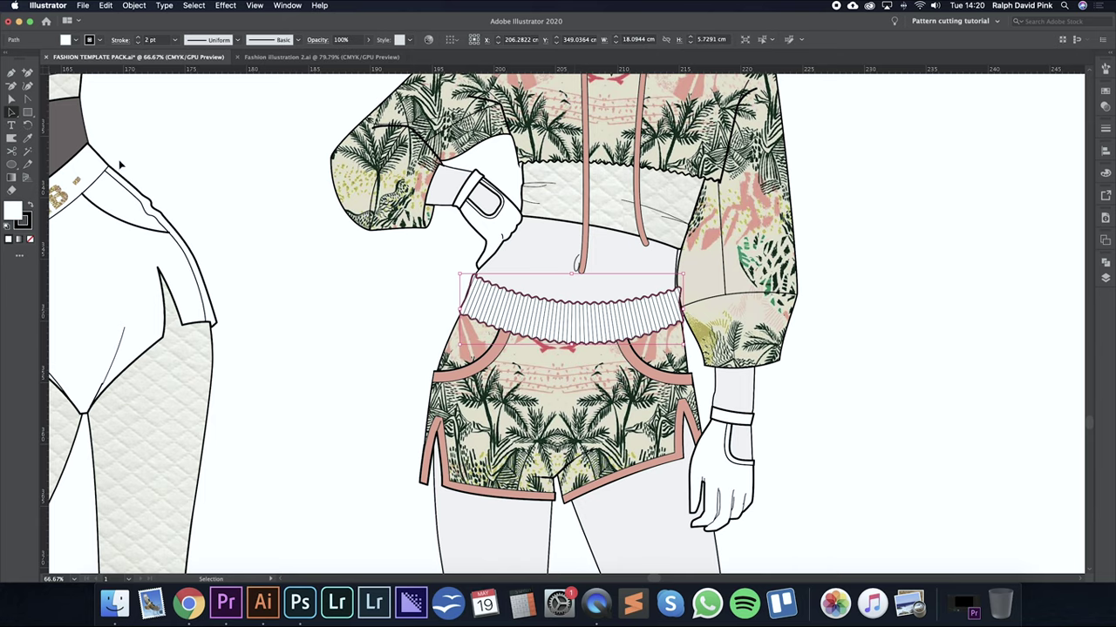
left_click(27, 137)
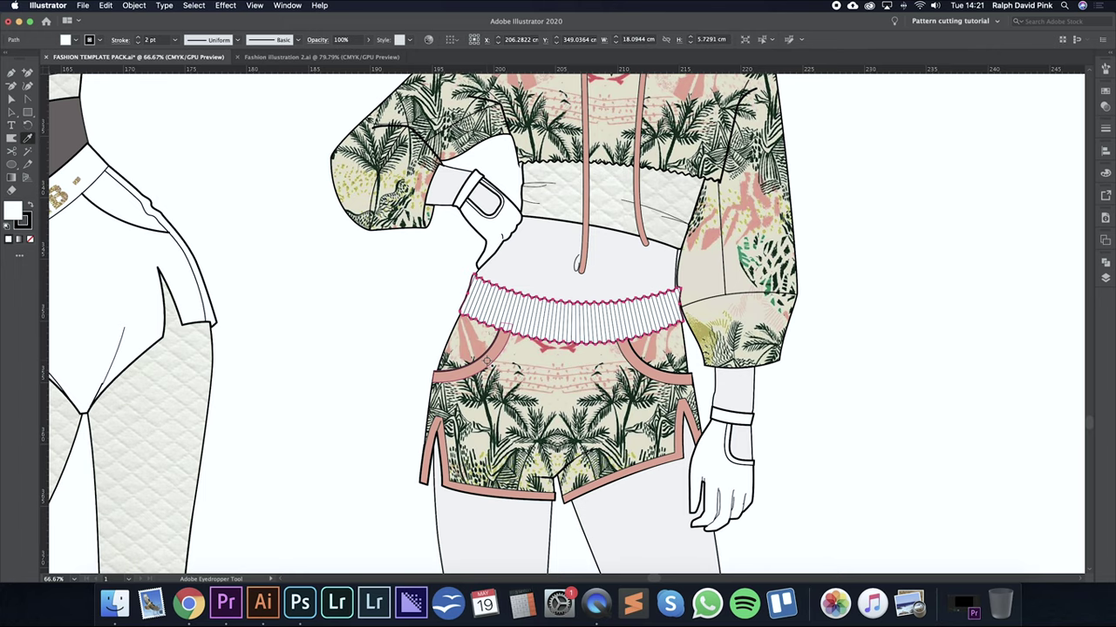
key("super+plus")
key("super+plus")
left_click_drag(575, 289, 838, 147)
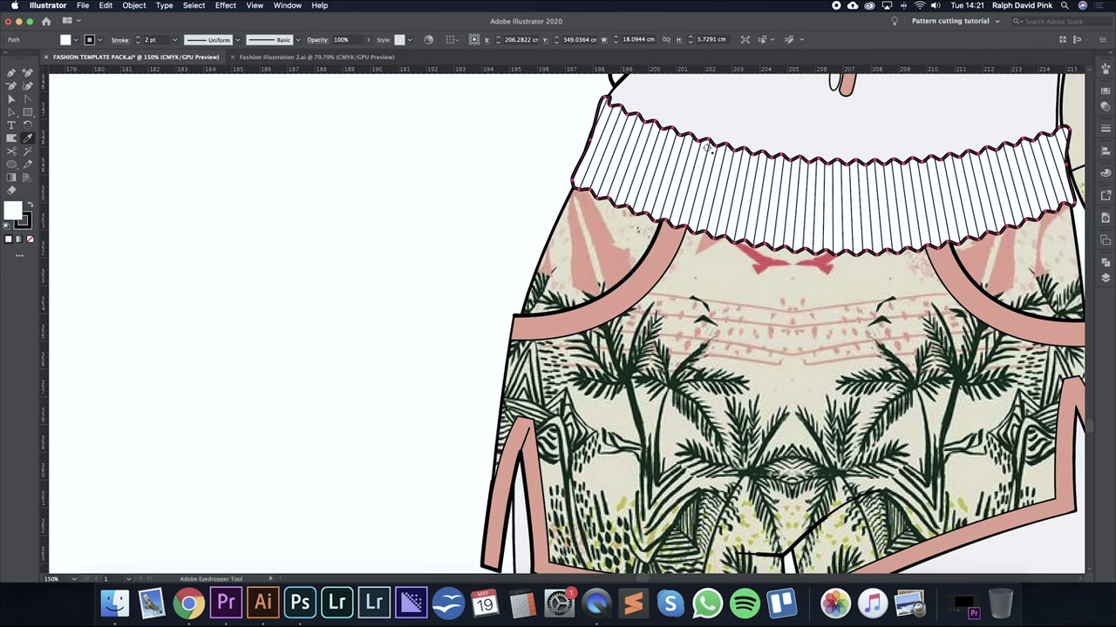
left_click(668, 247)
key("a")
left_click(538, 165)
key("super+minus")
key("super+minus")
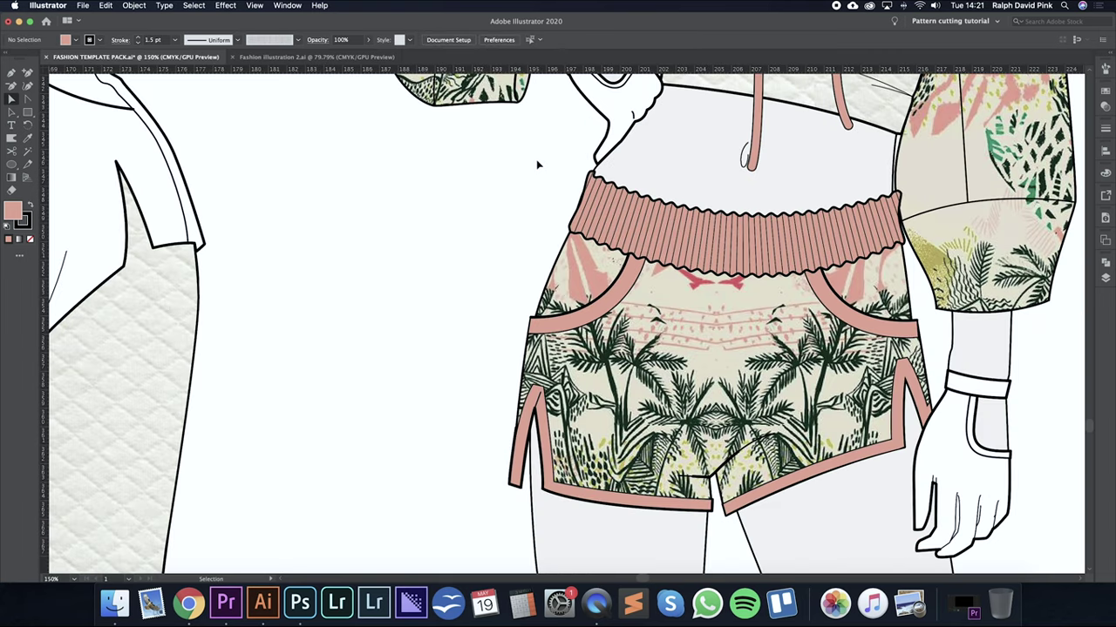
left_click_drag(742, 254, 687, 263)
key("a")
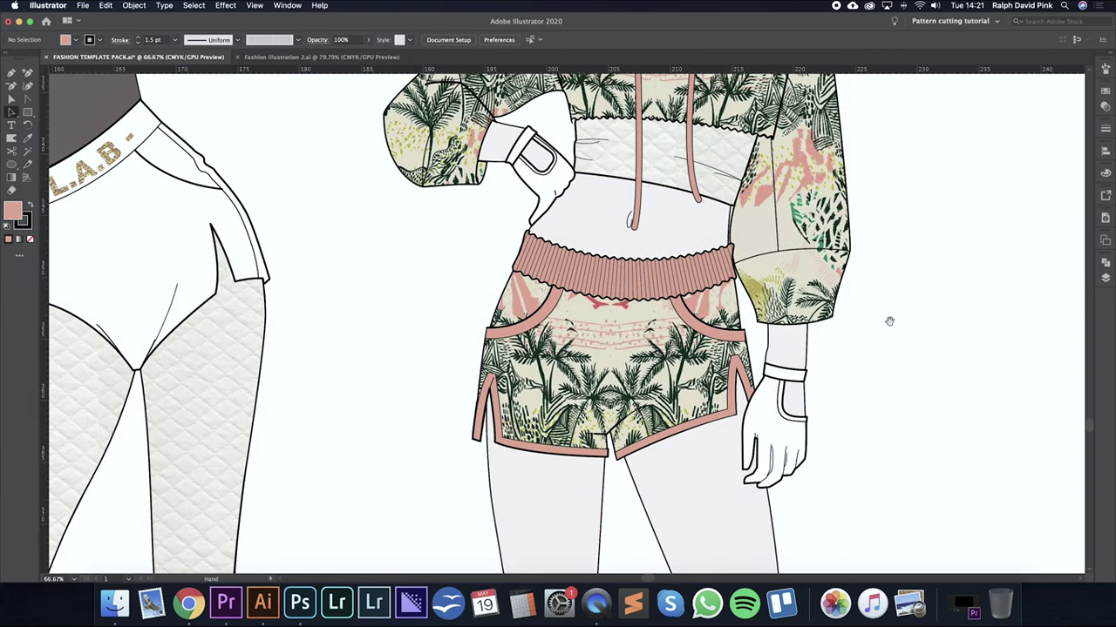
scroll(623, 303, "up", 2)
Apply the pocket trim's pink fill and black outline to the waistband shape beneath the third figure's ribbing.
left_click(621, 302)
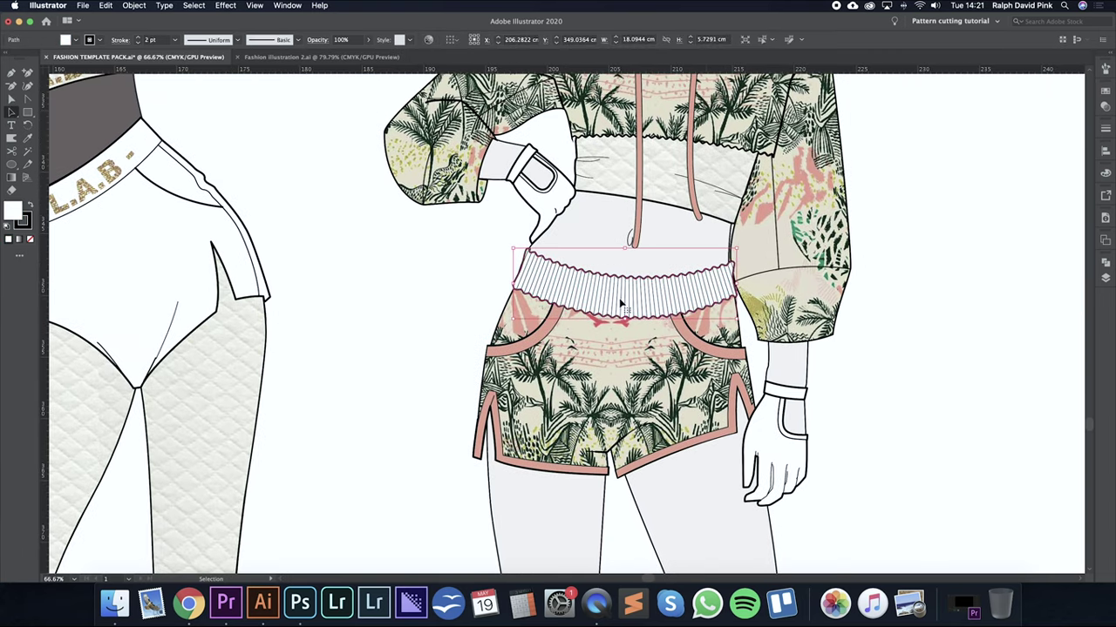
key("super+shift+a")
key("super+1")
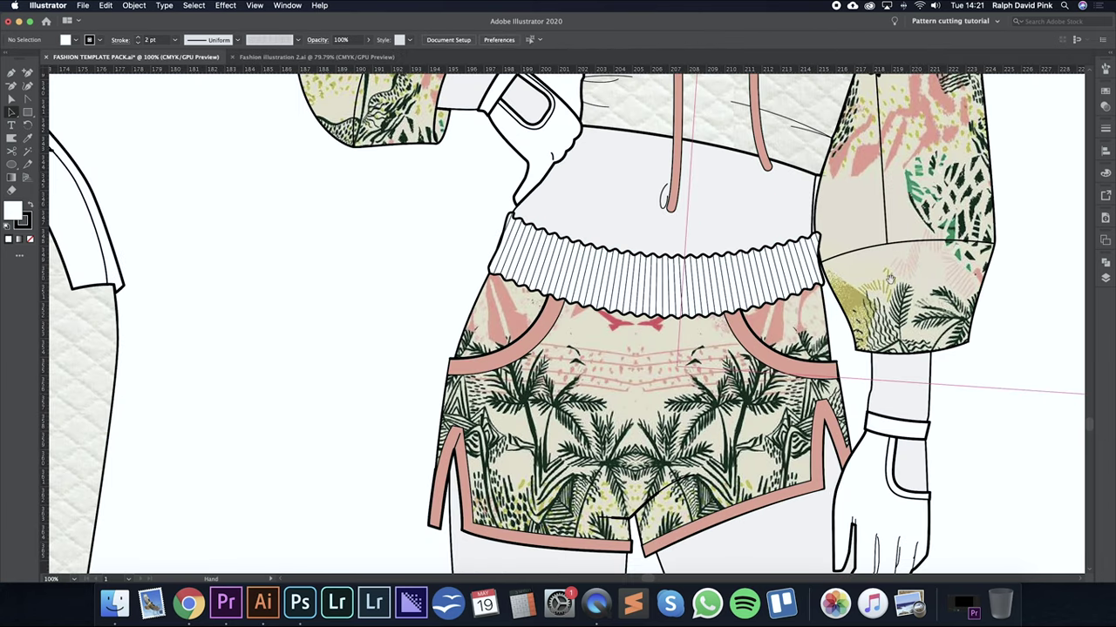
left_click_drag(889, 277, 863, 294)
left_click(611, 300)
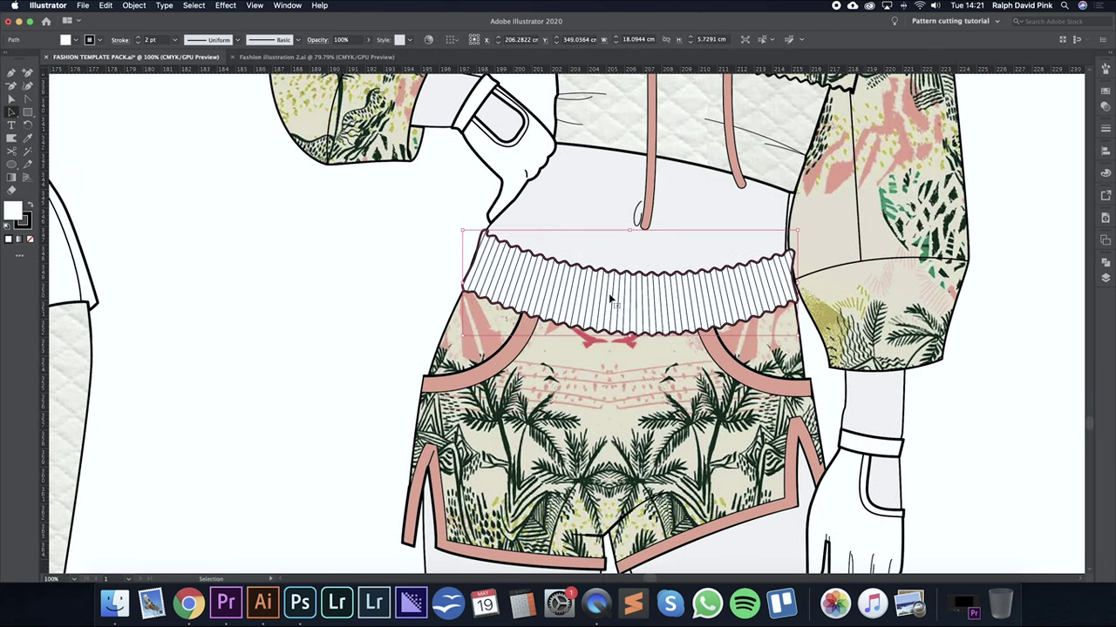
left_click(27, 137)
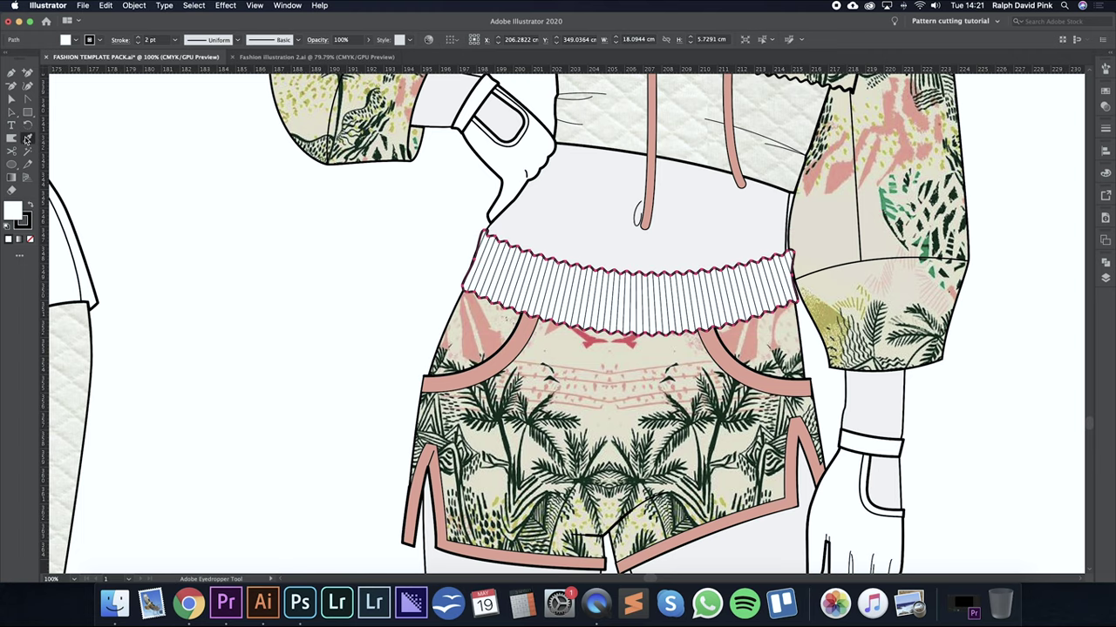
left_click(512, 352)
key("v")
left_click(406, 281)
Fill both of the third figure's gloves with the existing white quilted pattern swatch.
key("super+minus")
key("super+minus")
left_click_drag(679, 293, 479, 227)
left_click(532, 309)
key("a")
key("super+plus")
key("super+plus")
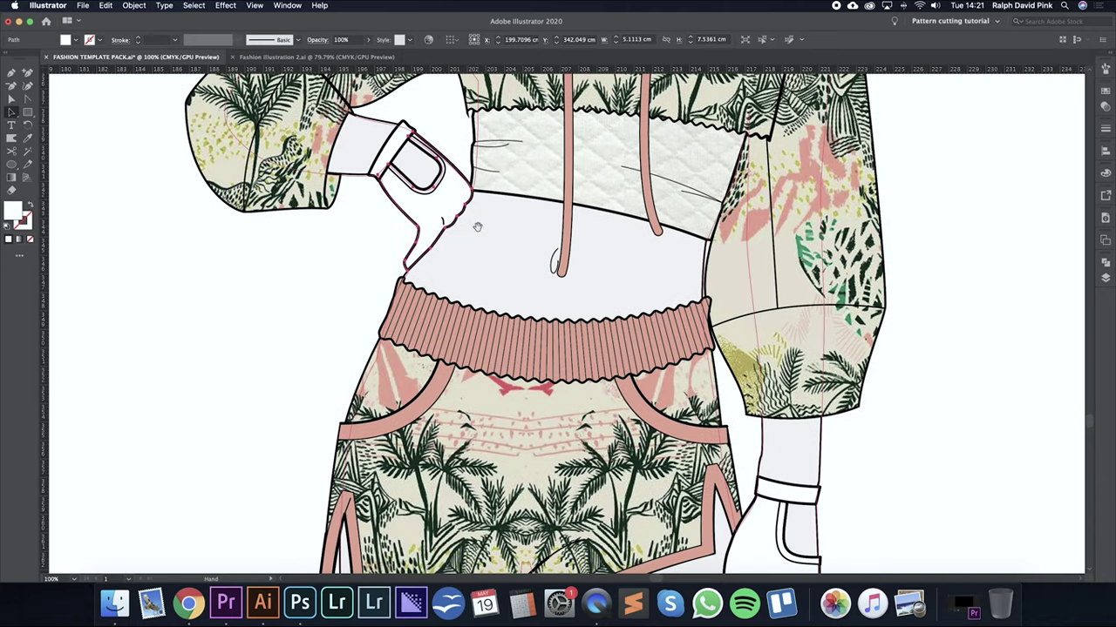
left_click_drag(652, 339, 616, 278)
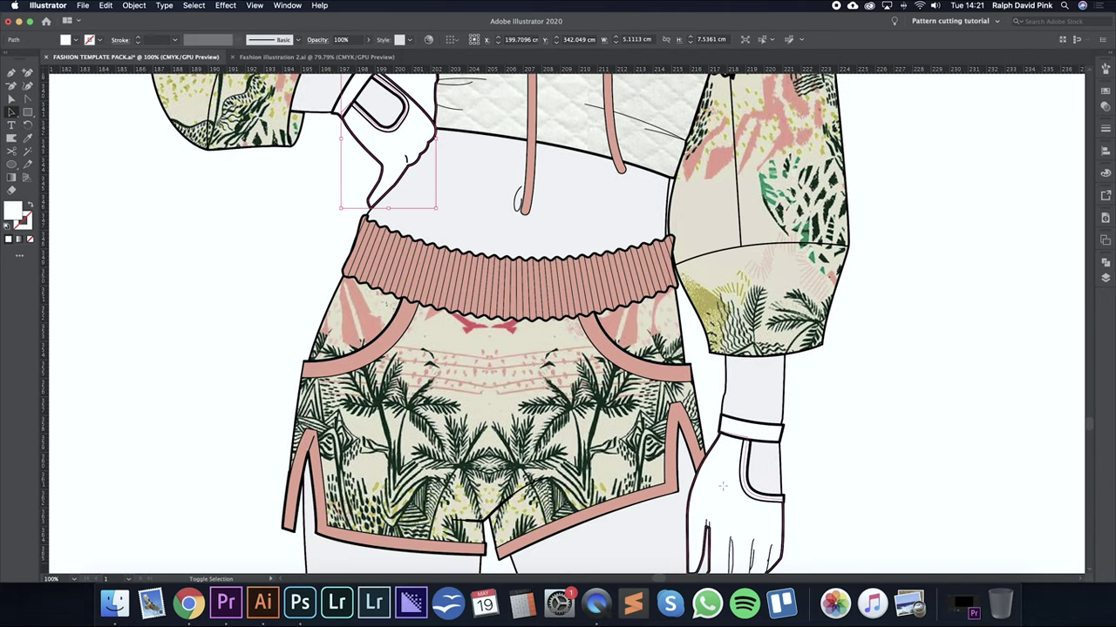
left_click(722, 486, "shift")
left_click(1107, 108)
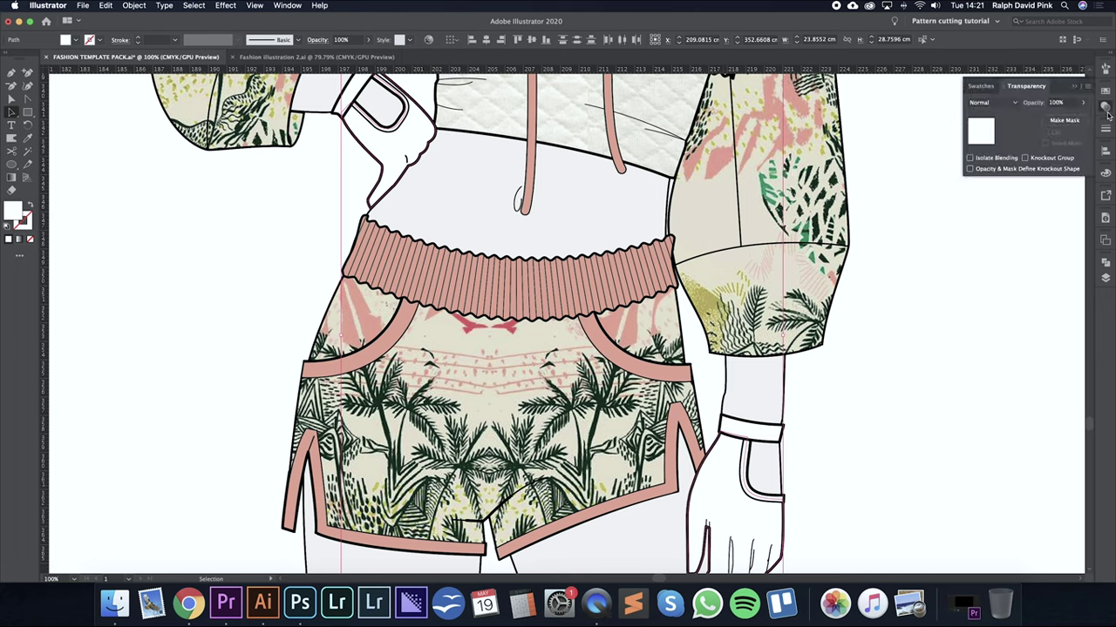
left_click(1107, 92)
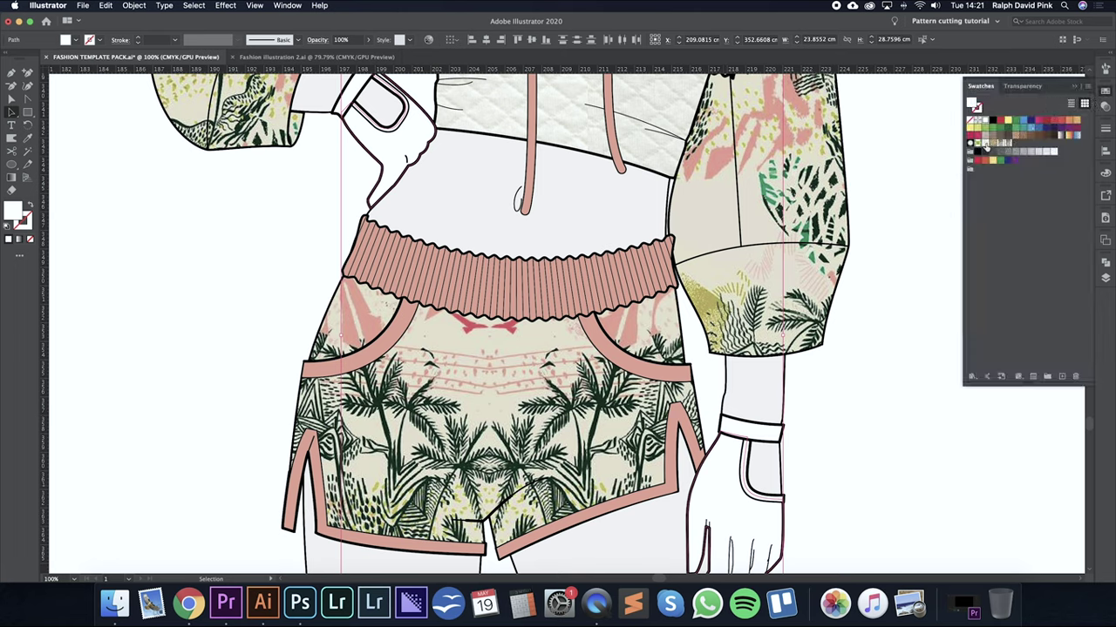
left_click(986, 148)
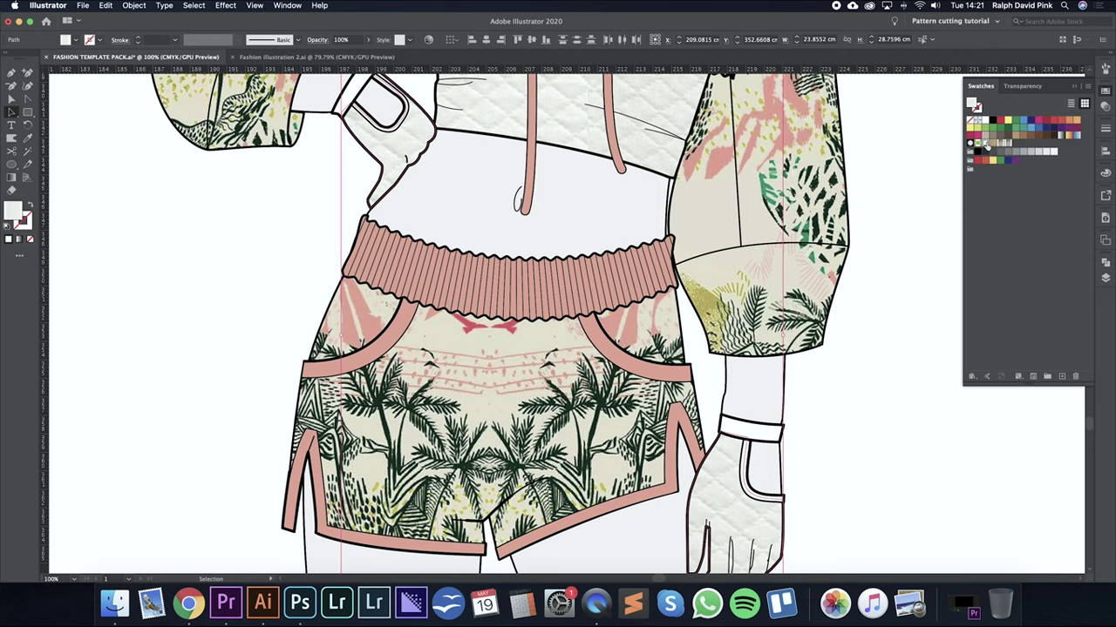
key("super+minus")
key("super+minus")
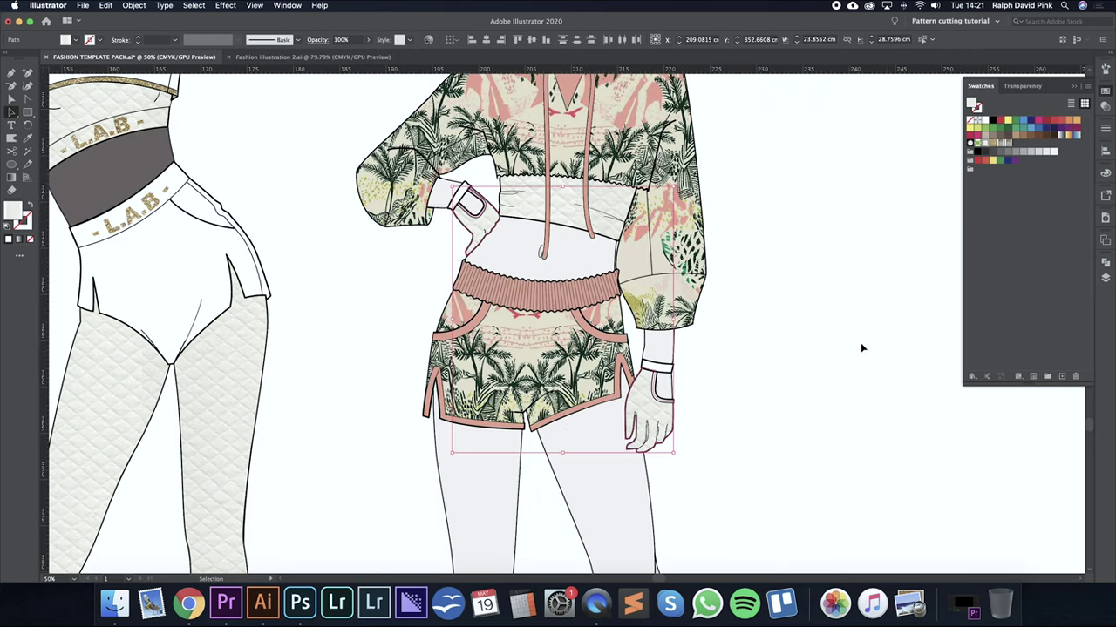
Add the small-scale white quilted sample beside the large quilted fabric to the document's swatches as a new pattern.
left_click(368, 361)
left_click_drag(299, 359, 685, 334)
left_click_drag(259, 326, 625, 372)
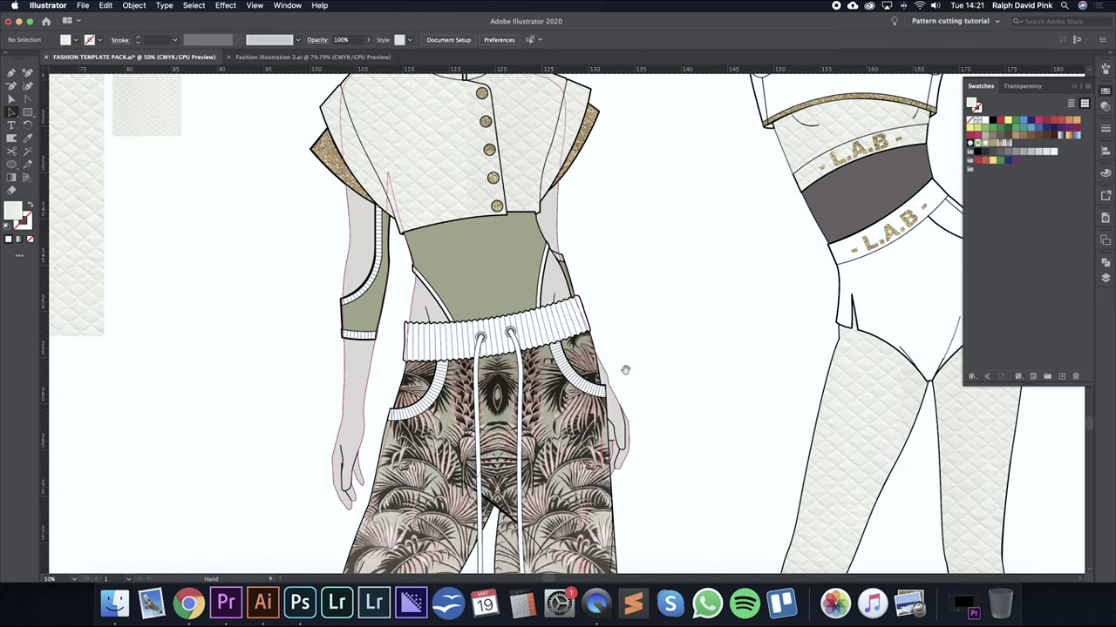
left_click_drag(450, 329, 742, 374)
left_click_drag(460, 160, 1087, 170)
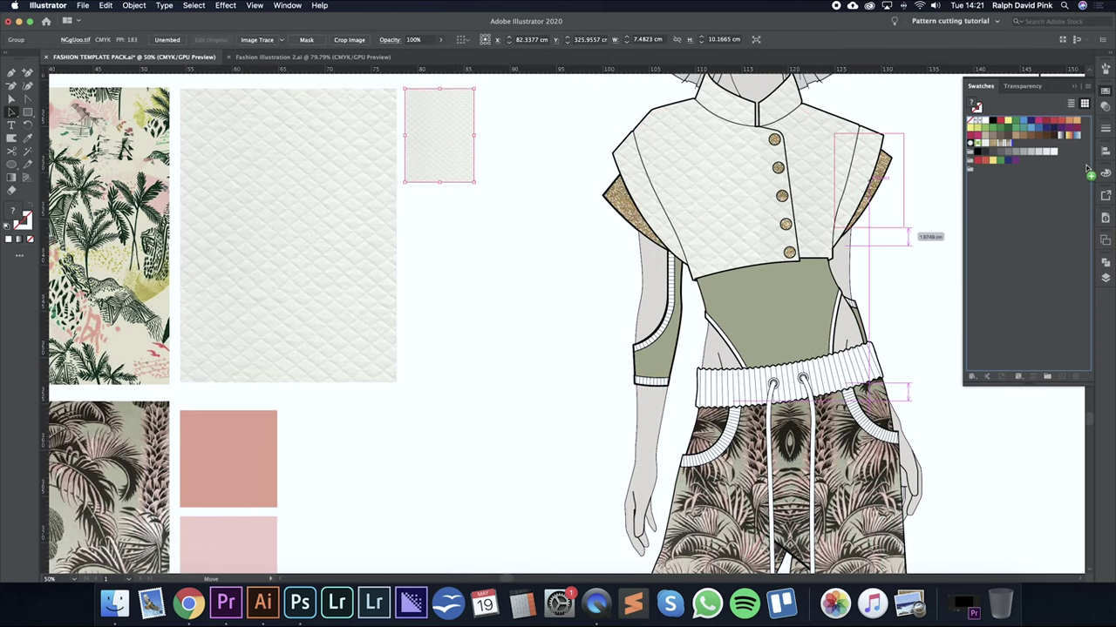
left_click_drag(1023, 145, 1024, 146)
Fill both of the third figure's gloves with the new small-scale quilted pattern swatch.
left_click(927, 314)
left_click_drag(927, 315, 387, 285)
left_click_drag(878, 431, 151, 375)
left_click_drag(545, 389, 785, 554)
left_click(672, 519)
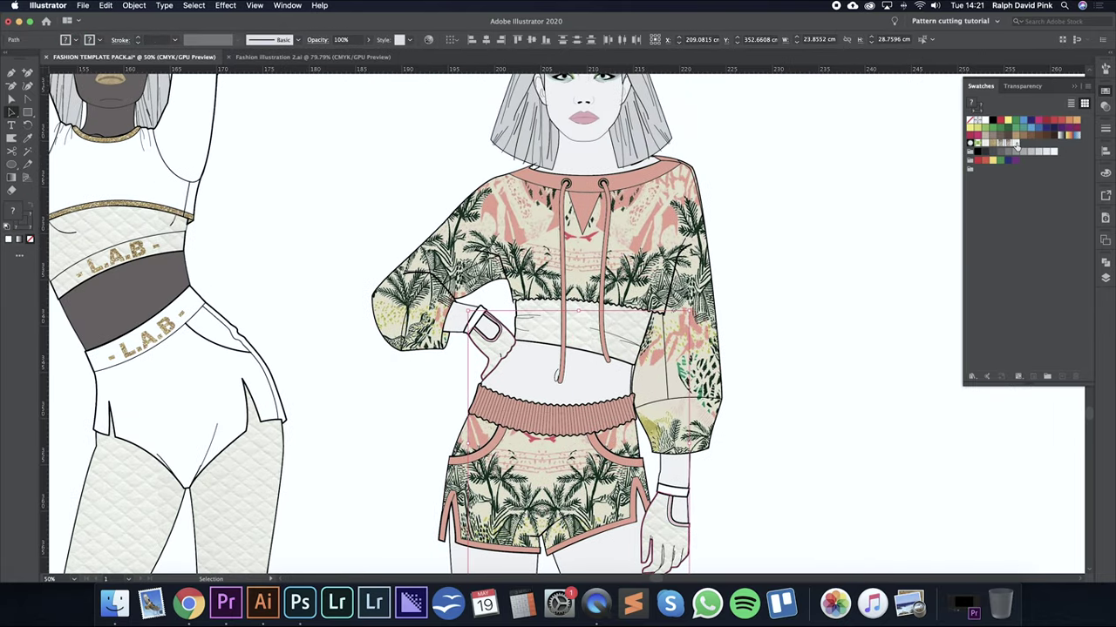
left_click(1015, 144)
left_click(763, 369)
Fill the wrist straps and cut-out trims of both gloves with the gold glitter pattern, New Pattern Swatch 9.
left_click_drag(741, 449, 774, 336)
key("super+equal")
key("super+equal")
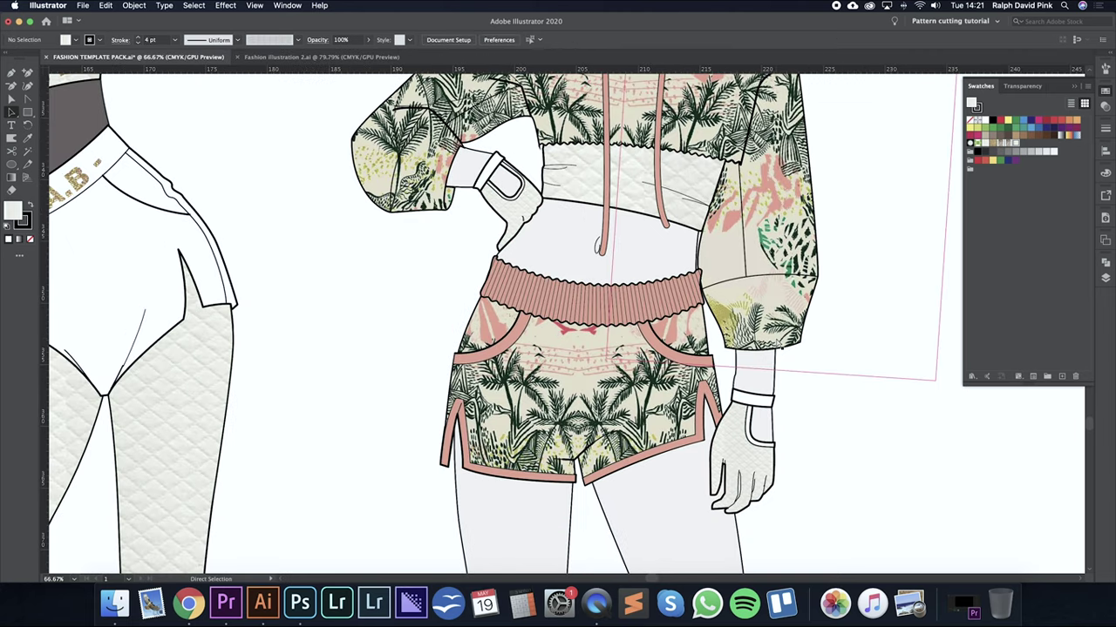
left_click_drag(881, 386, 691, 282)
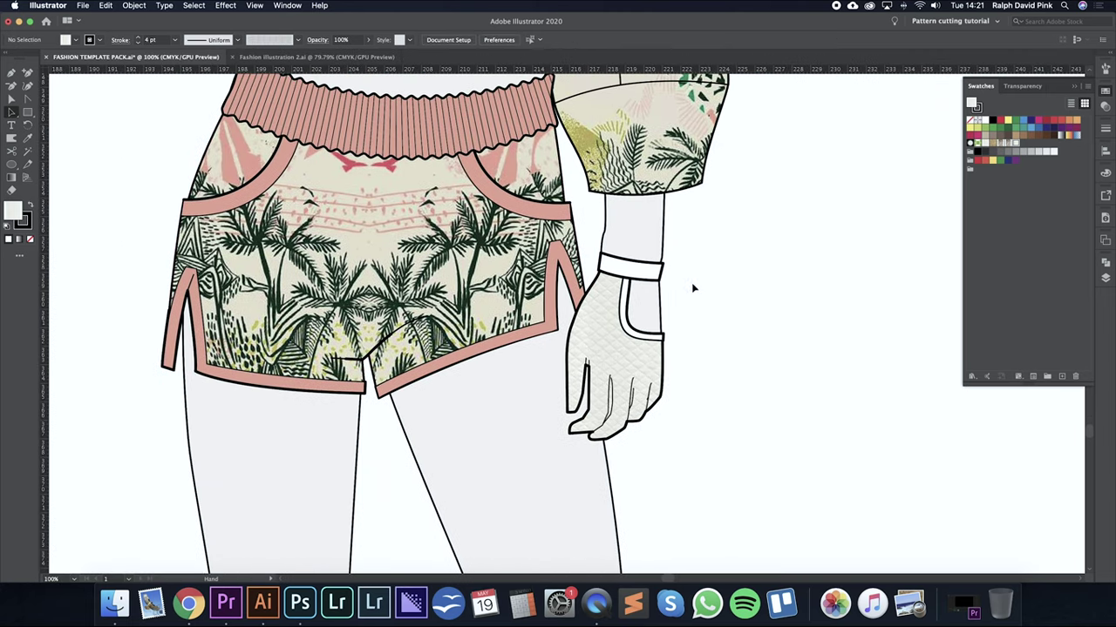
left_click(645, 275)
left_click_drag(620, 268, 740, 477)
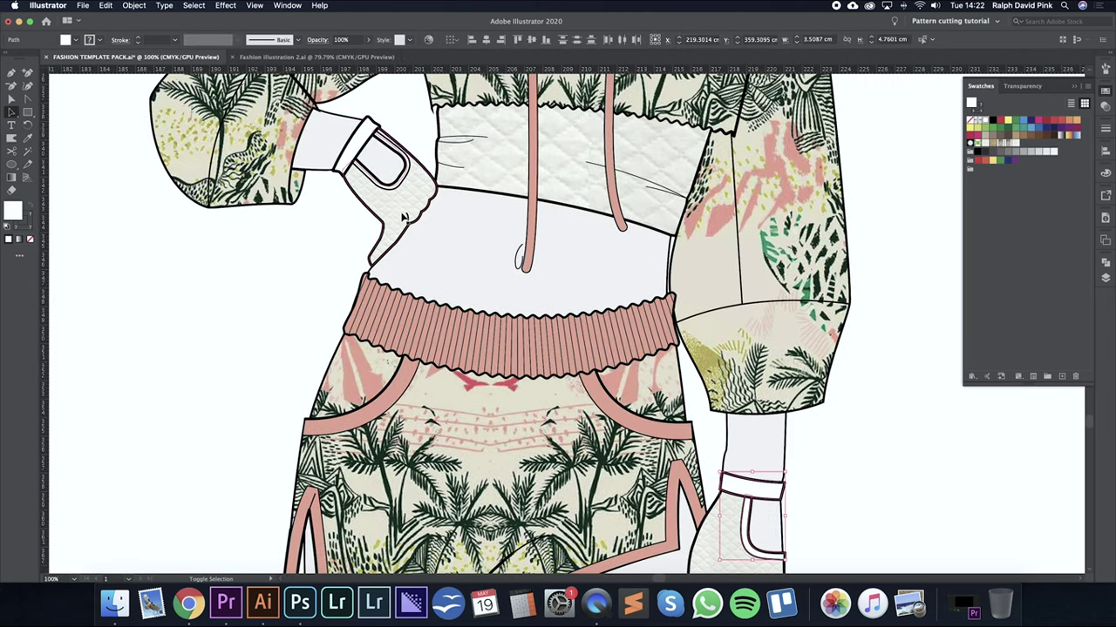
left_click(349, 156, "shift")
left_click(366, 177, "shift")
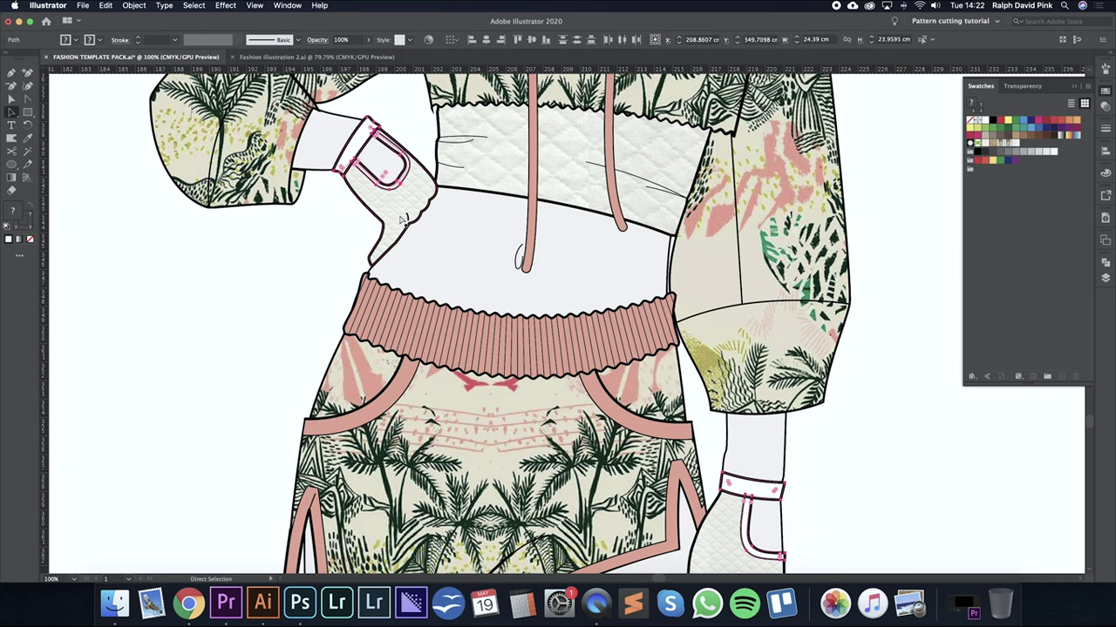
key("super+minus")
left_click(993, 143)
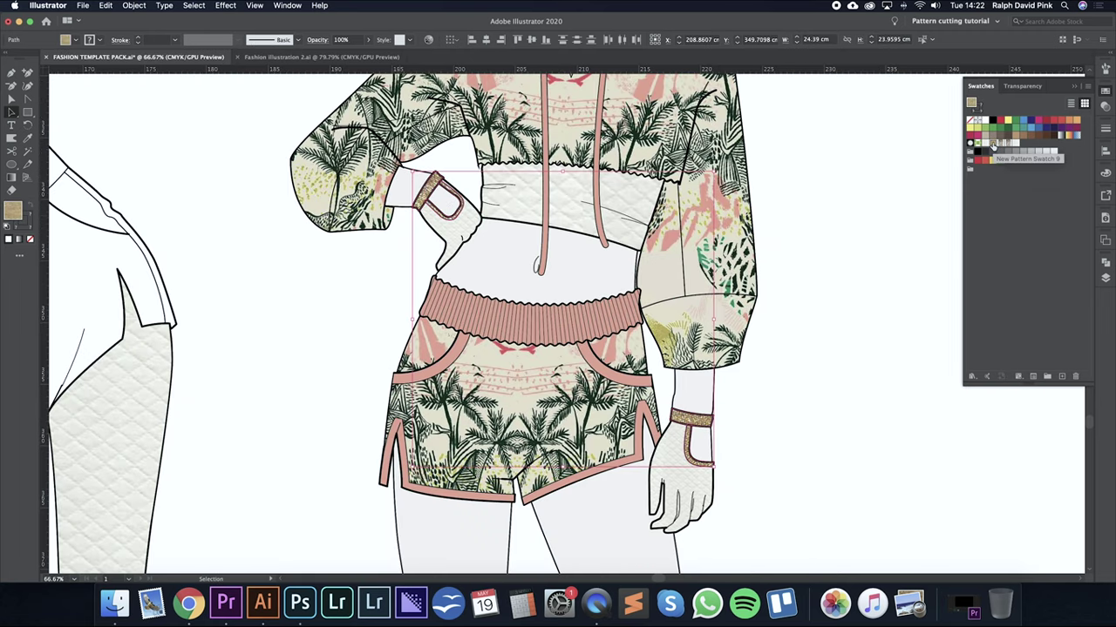
left_click(850, 246)
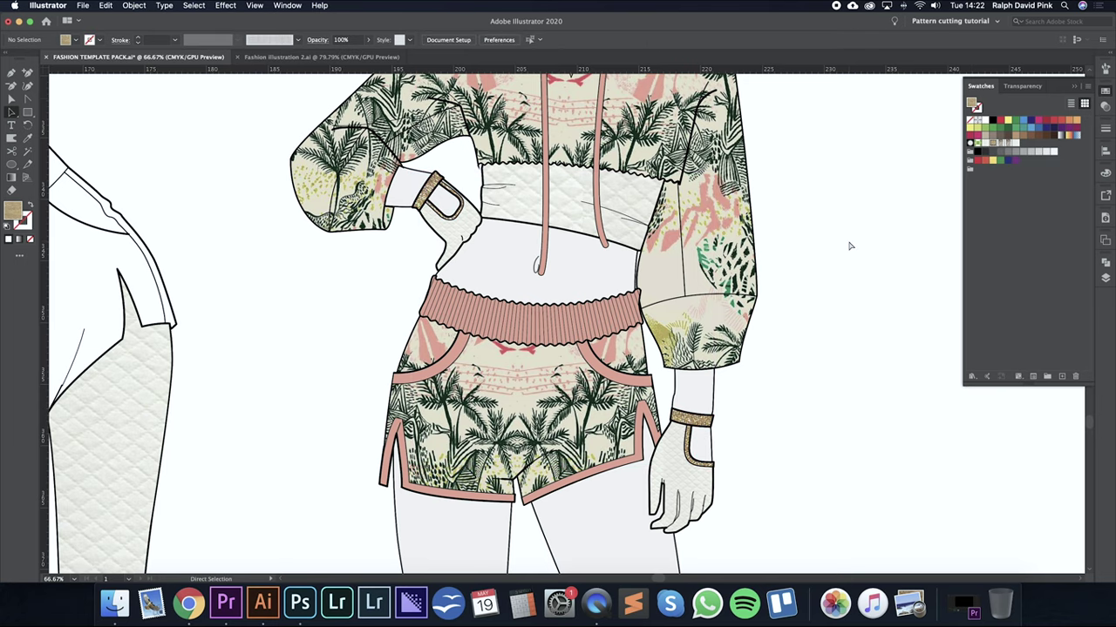
key("super+minus")
key("super+minus")
left_click_drag(799, 303, 818, 208)
left_click_drag(776, 289, 792, 237)
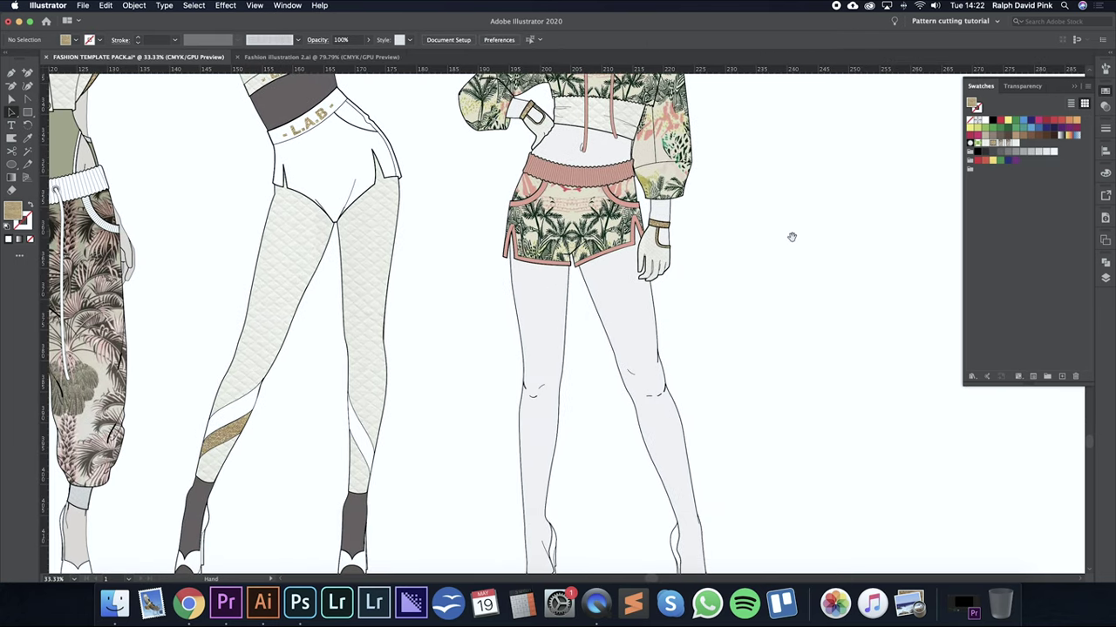
left_click_drag(750, 330, 785, 120)
left_click(727, 381)
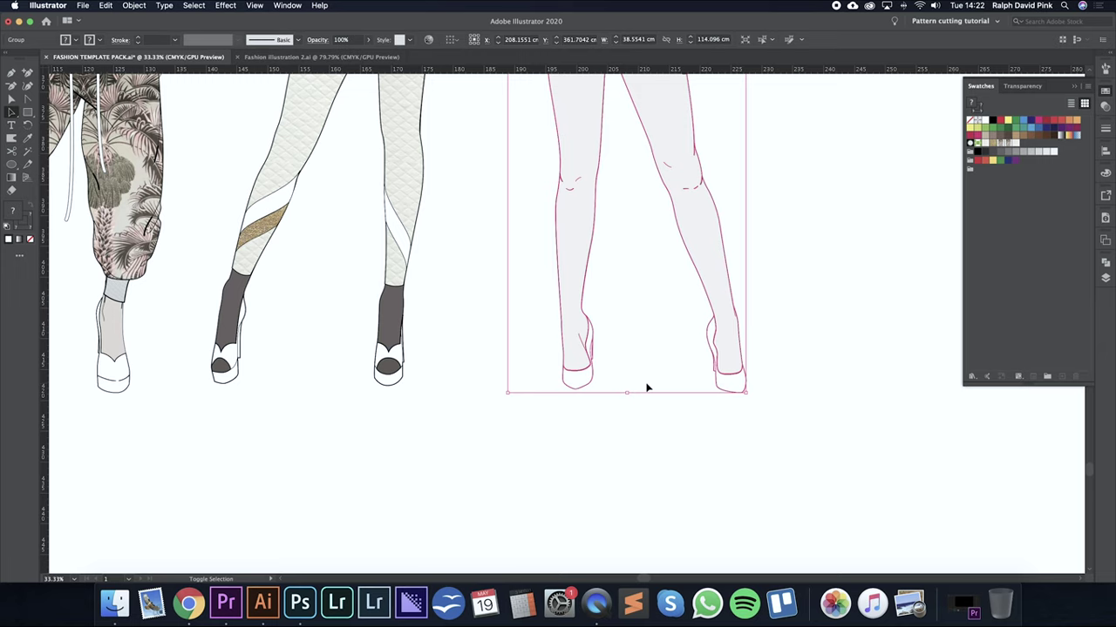
left_click(779, 363)
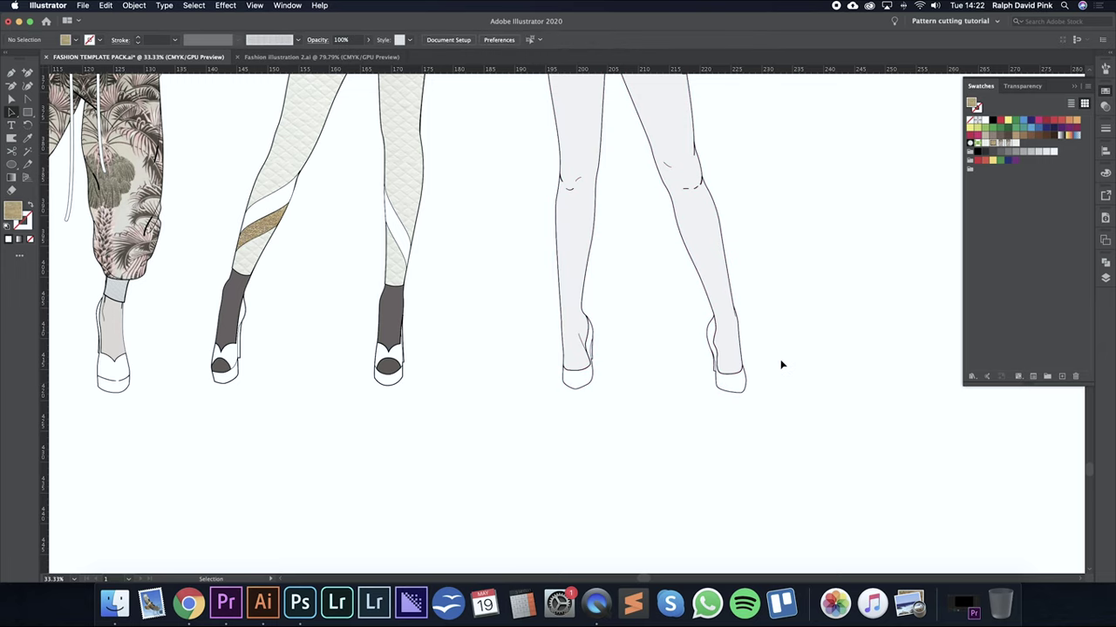
left_click(736, 385)
left_click_drag(828, 222, 749, 505)
left_click_drag(741, 333, 772, 189)
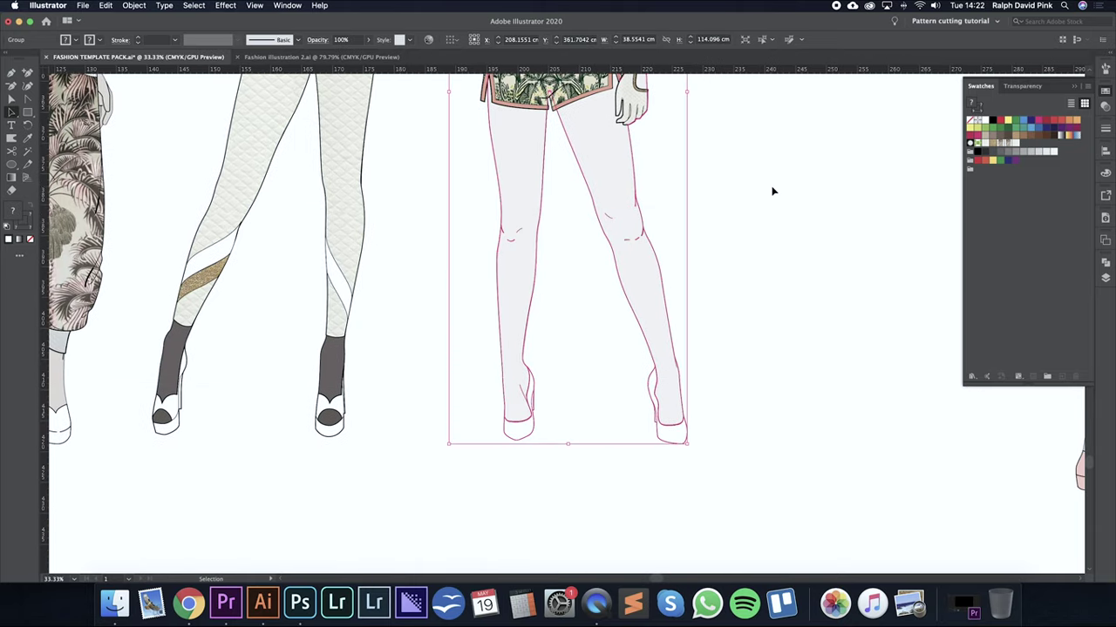
left_click(773, 189)
left_click(11, 98)
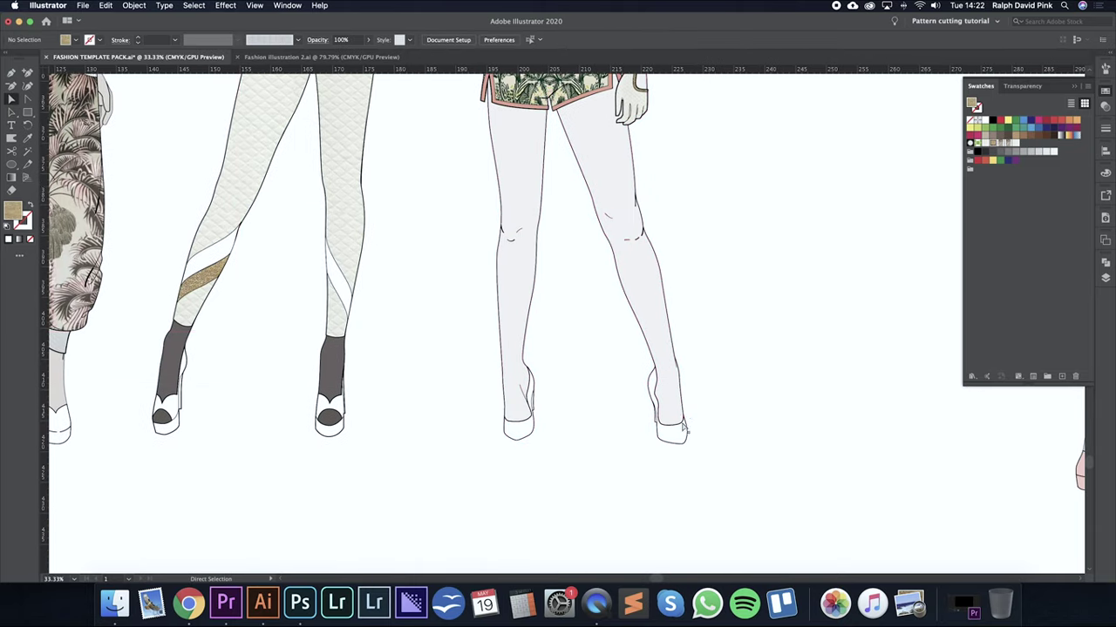
left_click(671, 439)
left_click(532, 427, "shift")
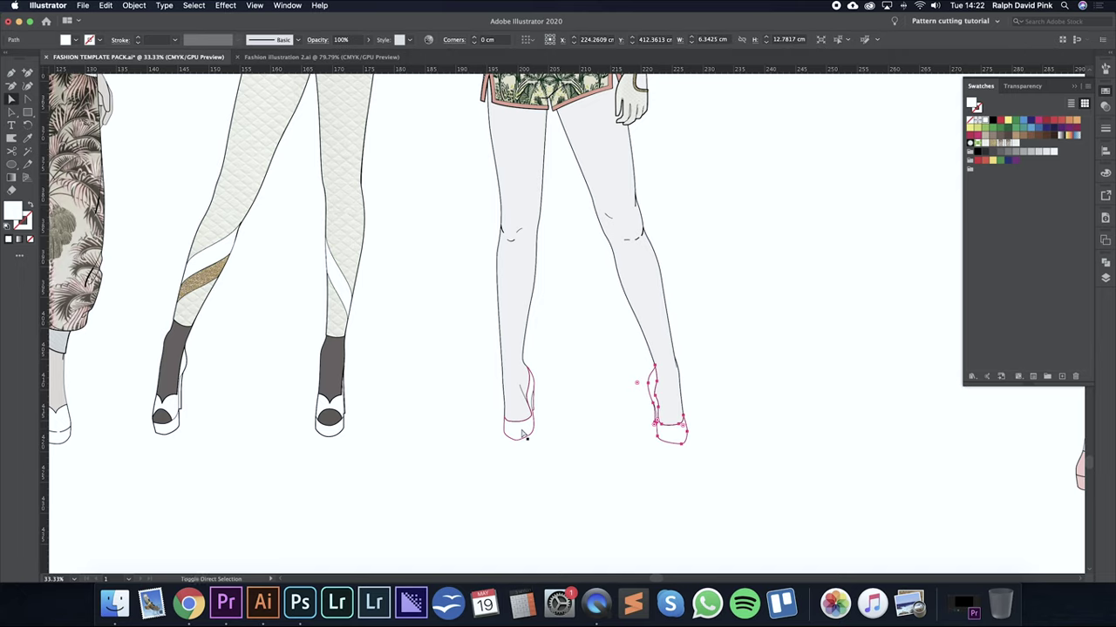
key("v")
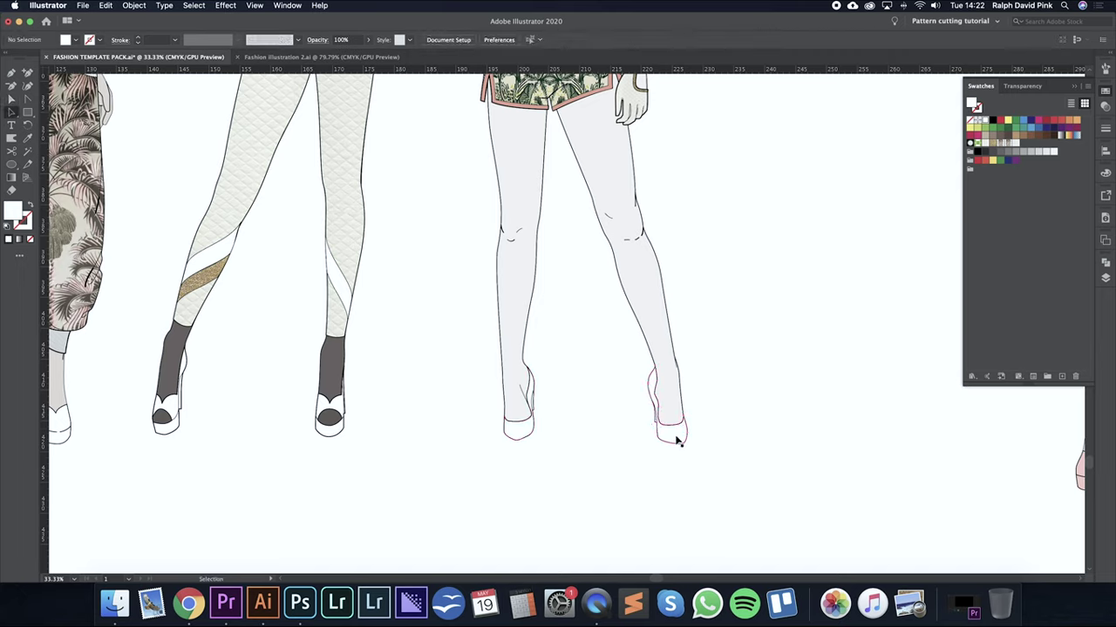
left_click(676, 438)
Fill both of the third figure's shoes with the mint green sampled from the lowest colour square on the fabric board.
key("a")
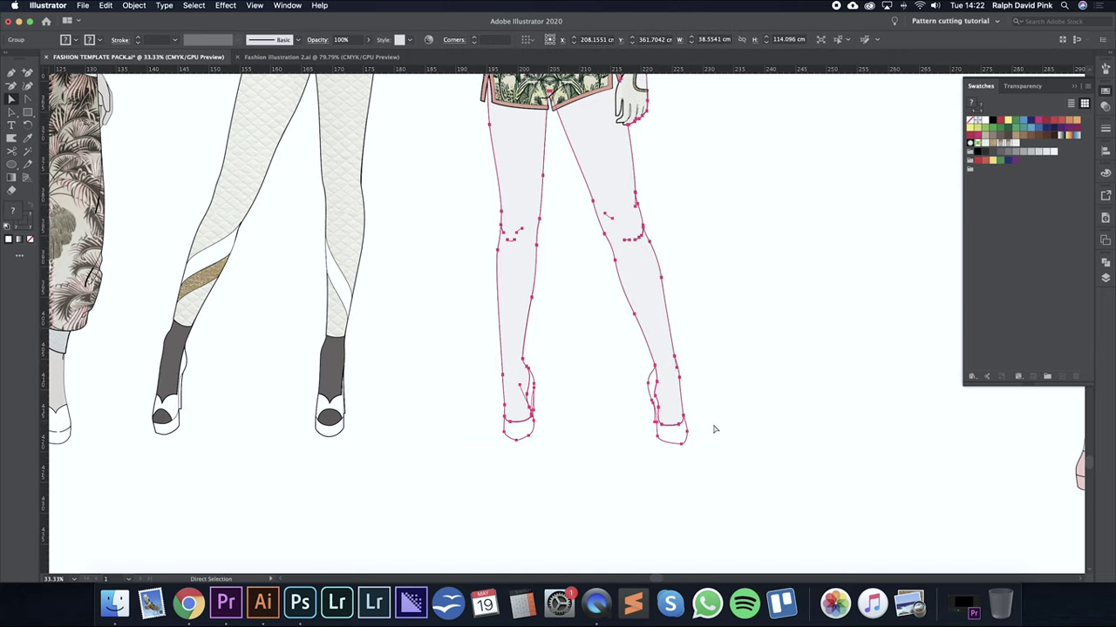
left_click(677, 440)
left_click(527, 434, "shift")
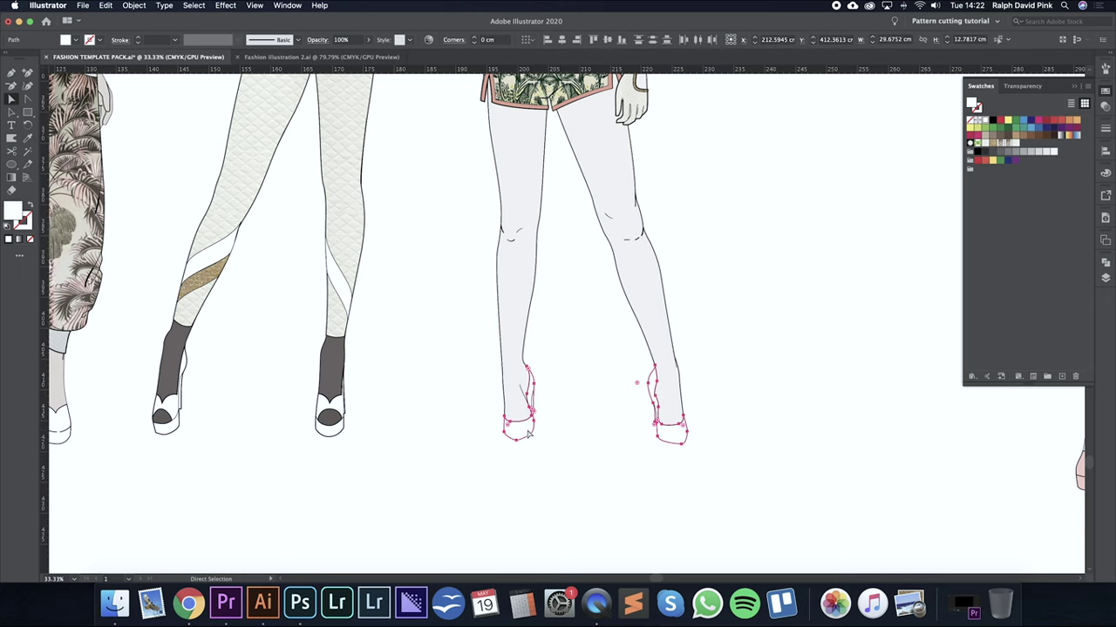
key("i")
left_click_drag(296, 324, 544, 397)
left_click_drag(307, 379, 676, 419)
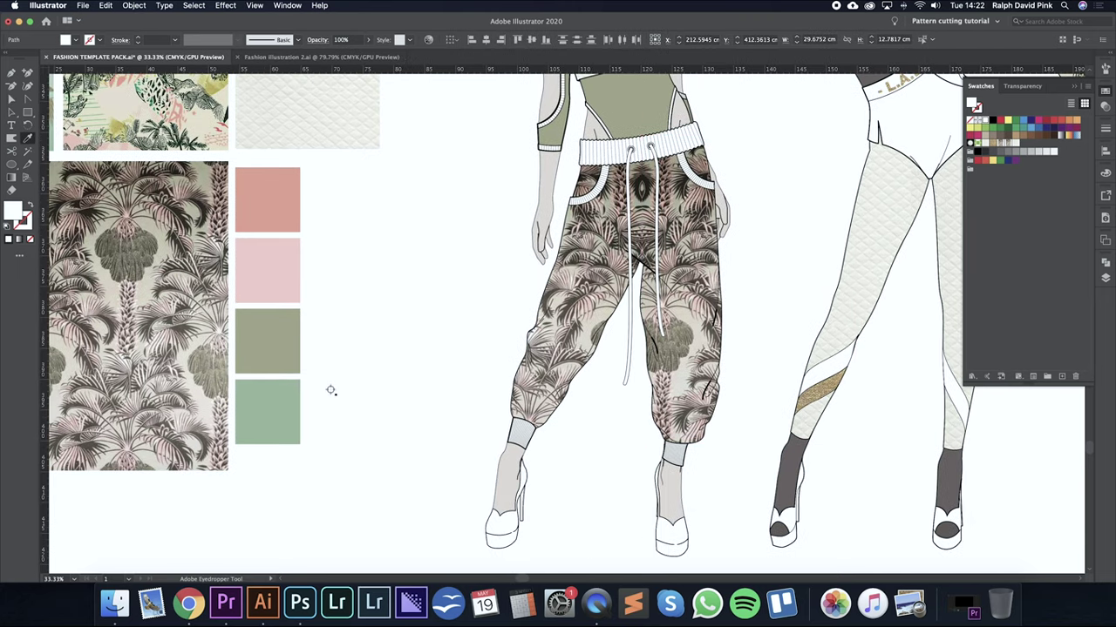
left_click(285, 397)
scroll(568, 444, "right", 15)
key("a")
left_click(683, 342)
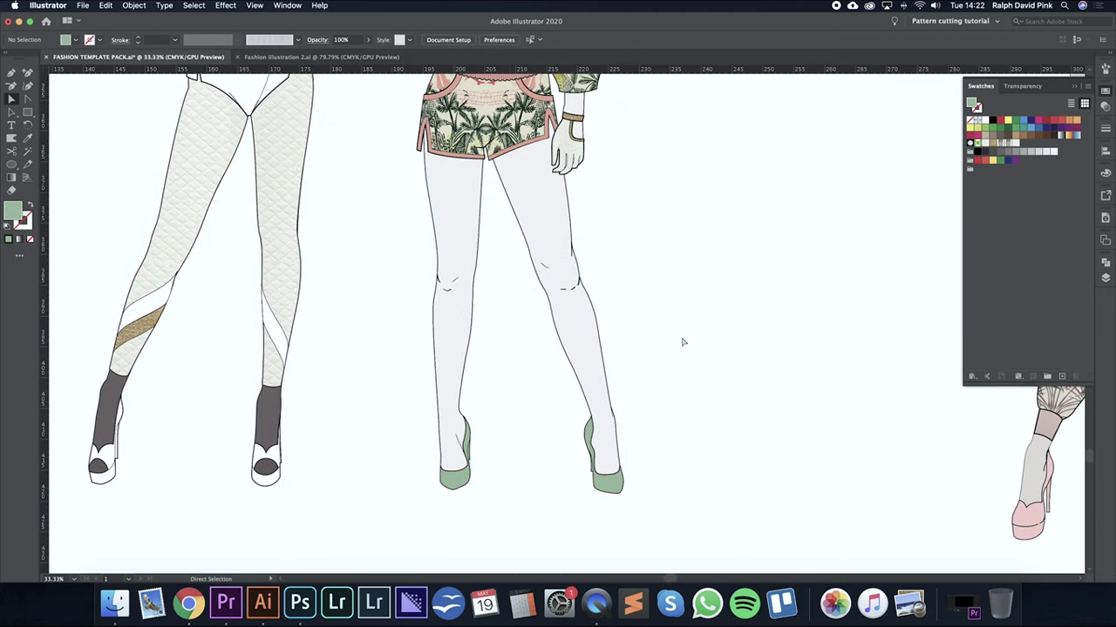
Add the green leaf-and-crane print from the fabric board to the document's swatches as a new pattern.
key("super+minus")
left_click_drag(629, 243, 718, 395)
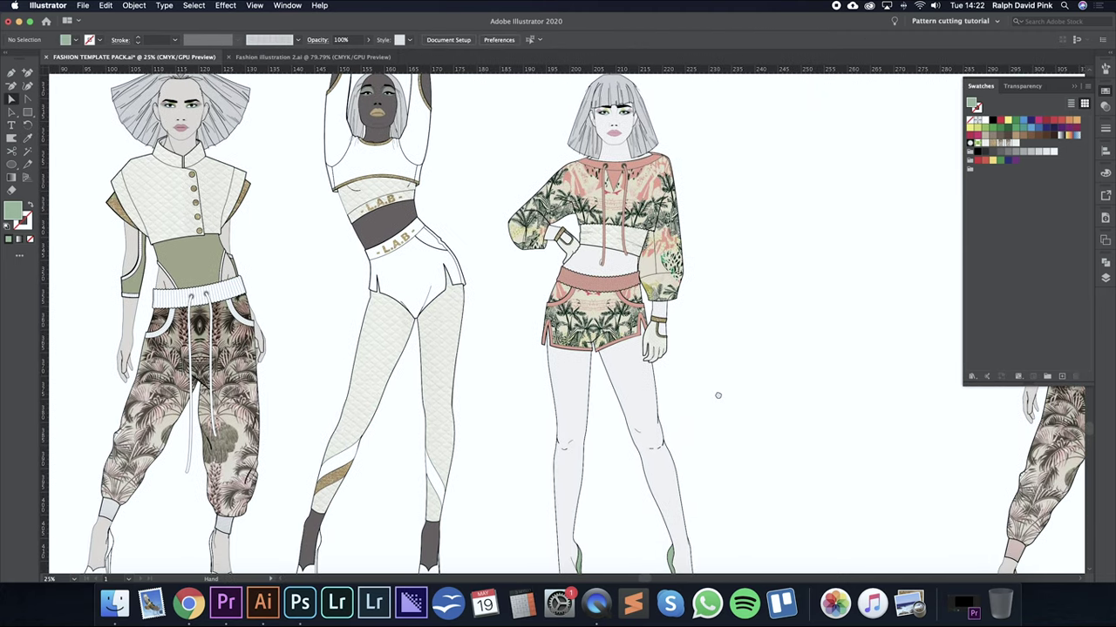
scroll(538, 369, "left", 8)
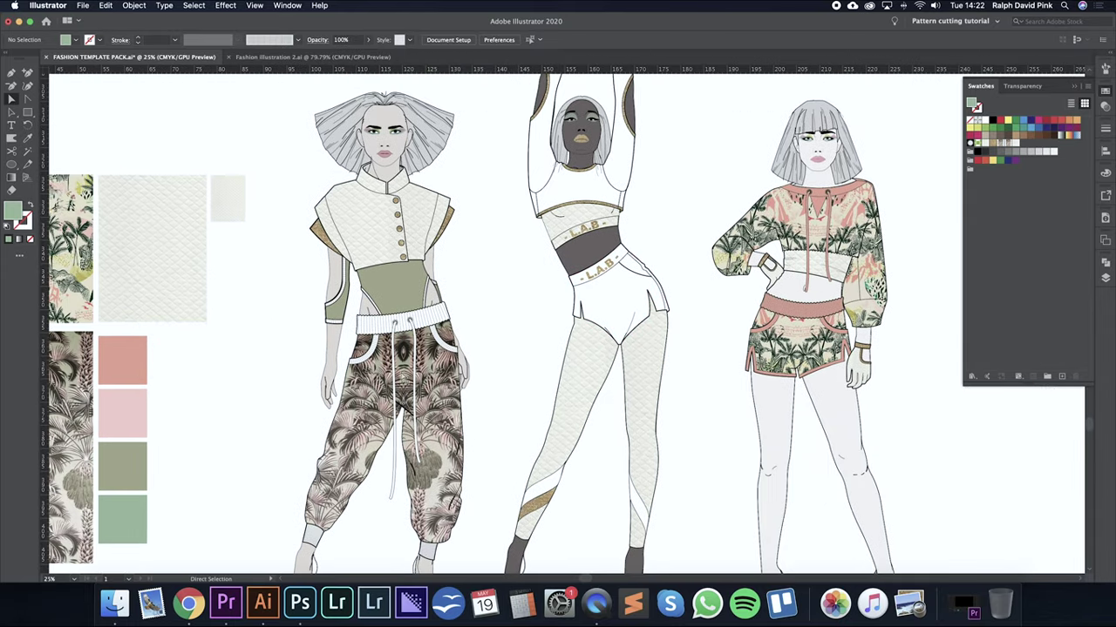
scroll(611, 307, "left", 10)
left_click_drag(195, 248, 1031, 146)
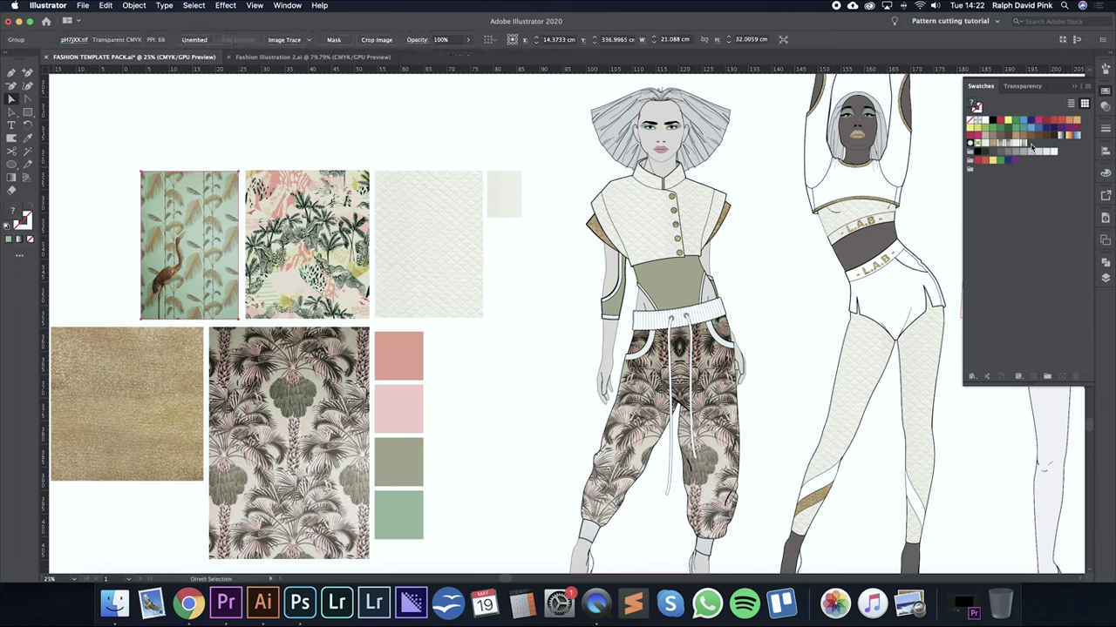
Fill the second figure's white shorts with the new green leaf-and-crane pattern swatch.
left_click(891, 289)
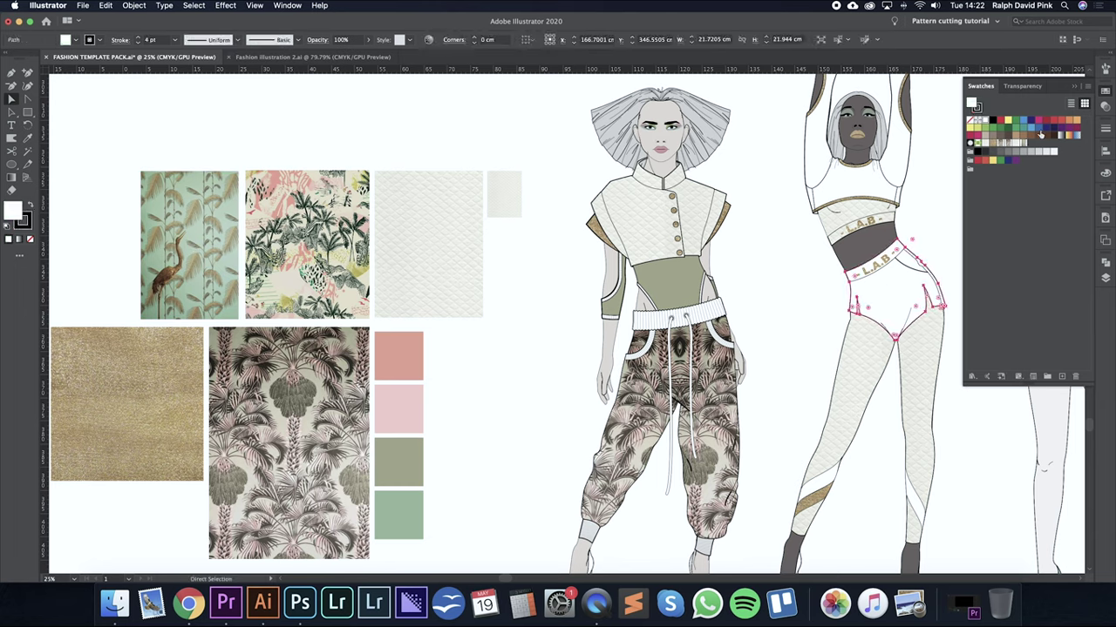
left_click(1026, 146)
left_click(941, 239)
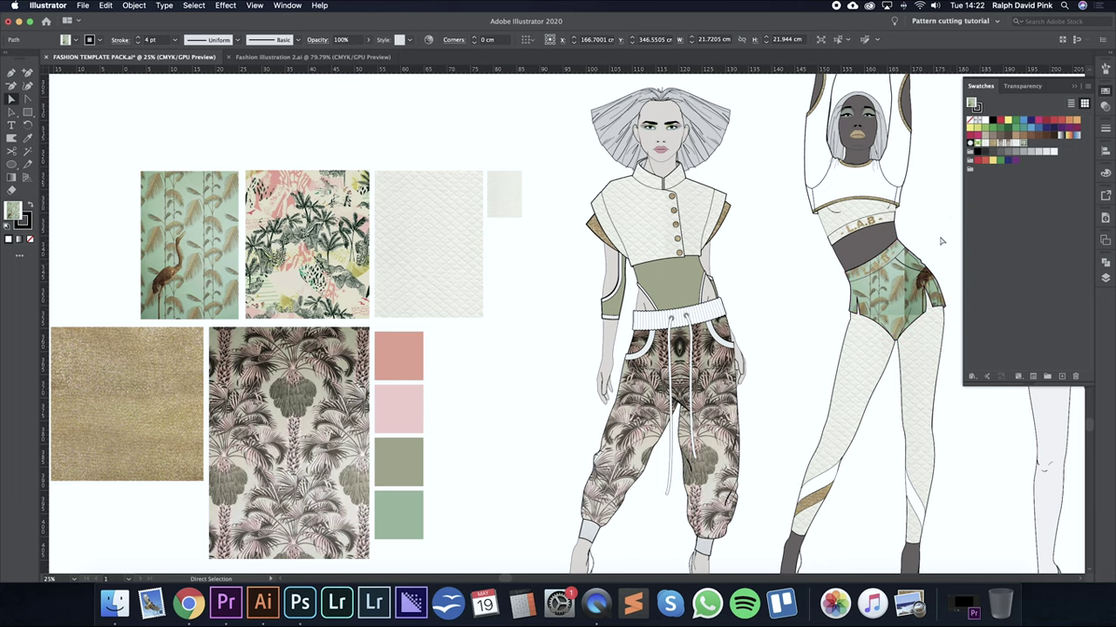
Undo the leaf-and-crane pattern fill on the second figure's shorts and deselect them.
left_click_drag(940, 239, 782, 235)
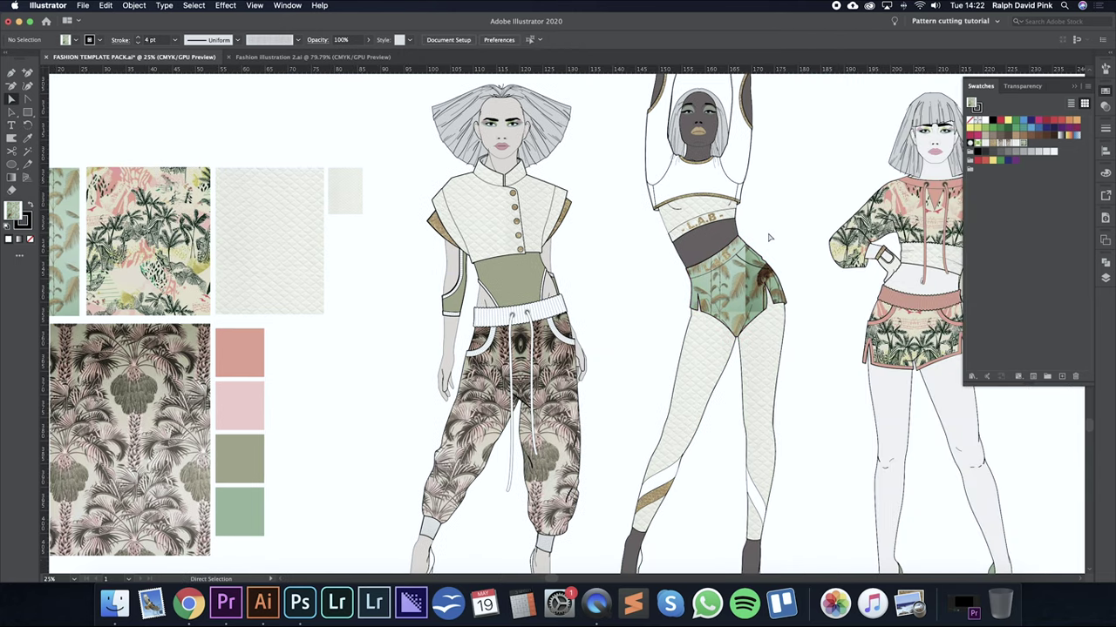
key("super+z")
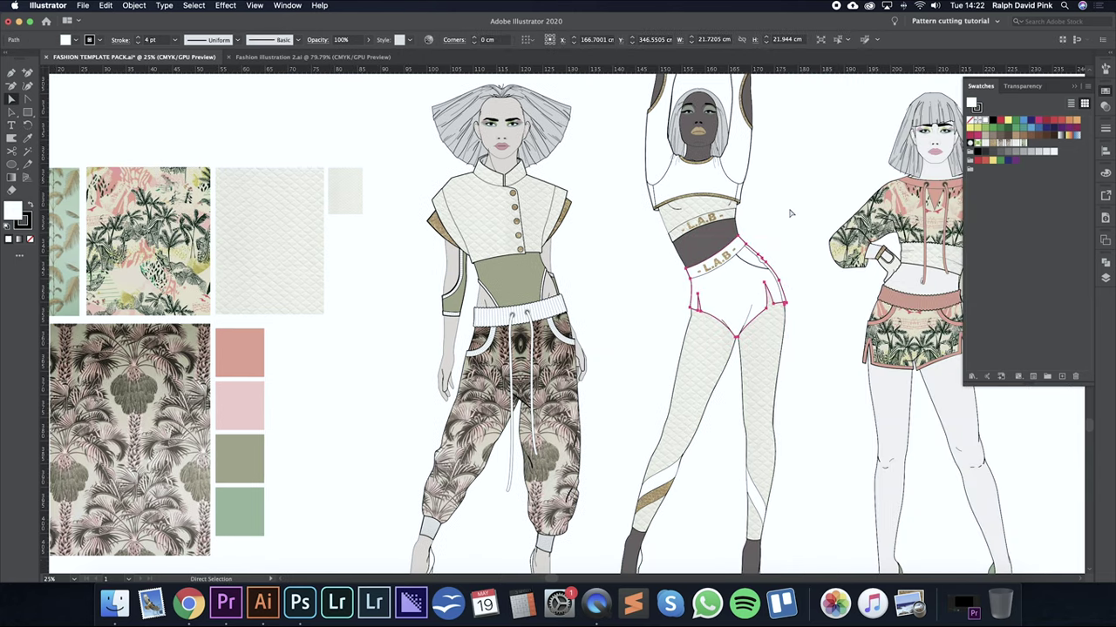
left_click(792, 212)
left_click_drag(610, 305, 707, 306)
scroll(308, 310, "left", 6)
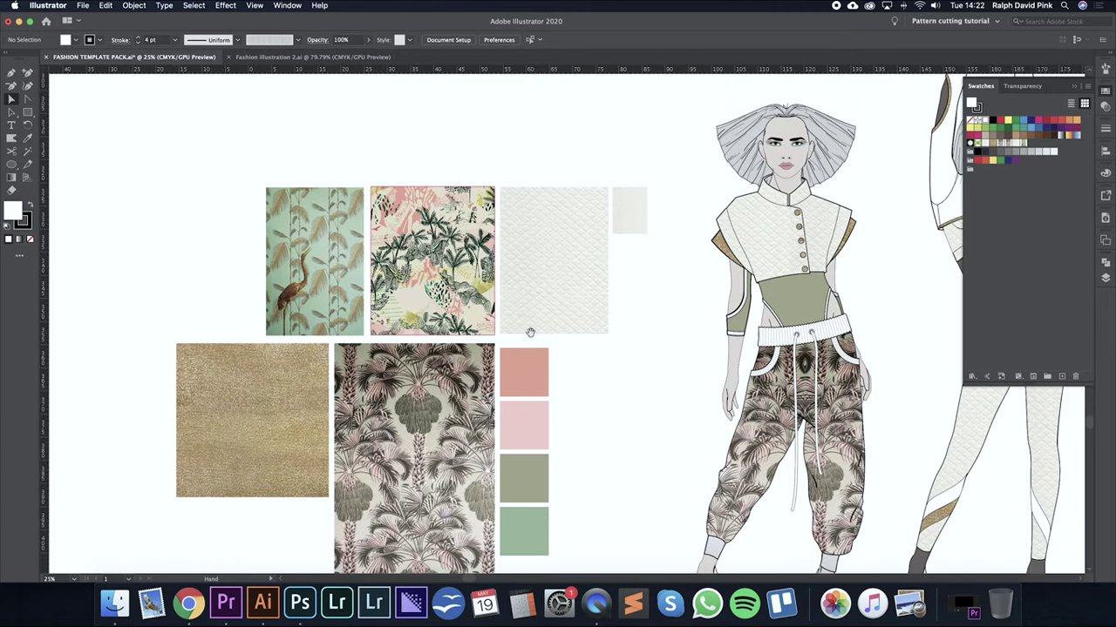
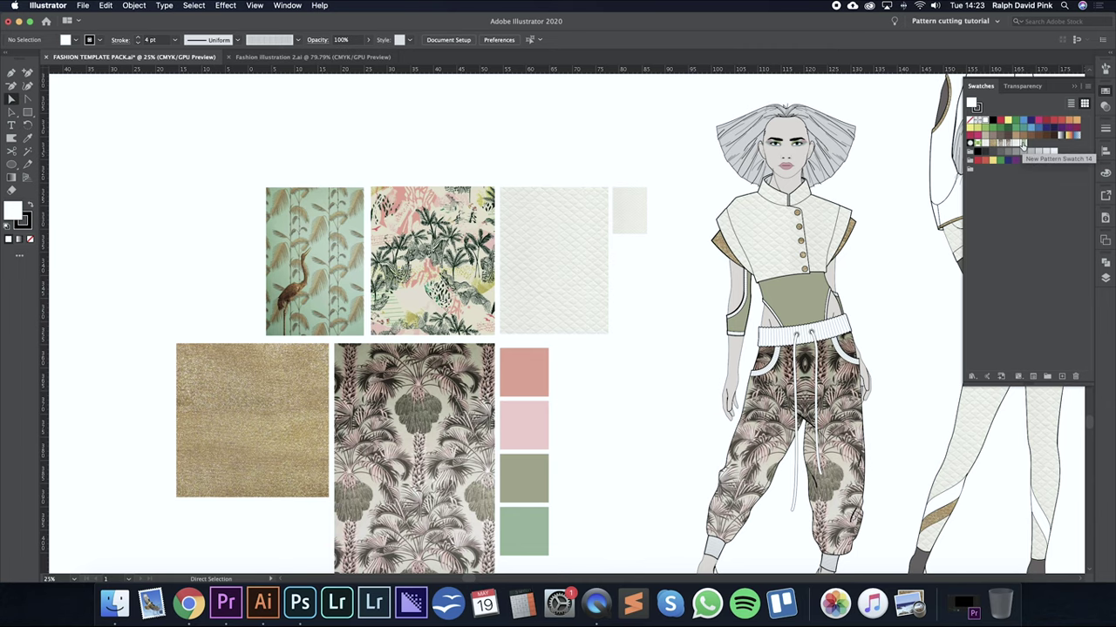
Try New Pattern Swatch 14 as the fill of the second figure's white shorts again and undo it.
left_click_drag(660, 371, 518, 364)
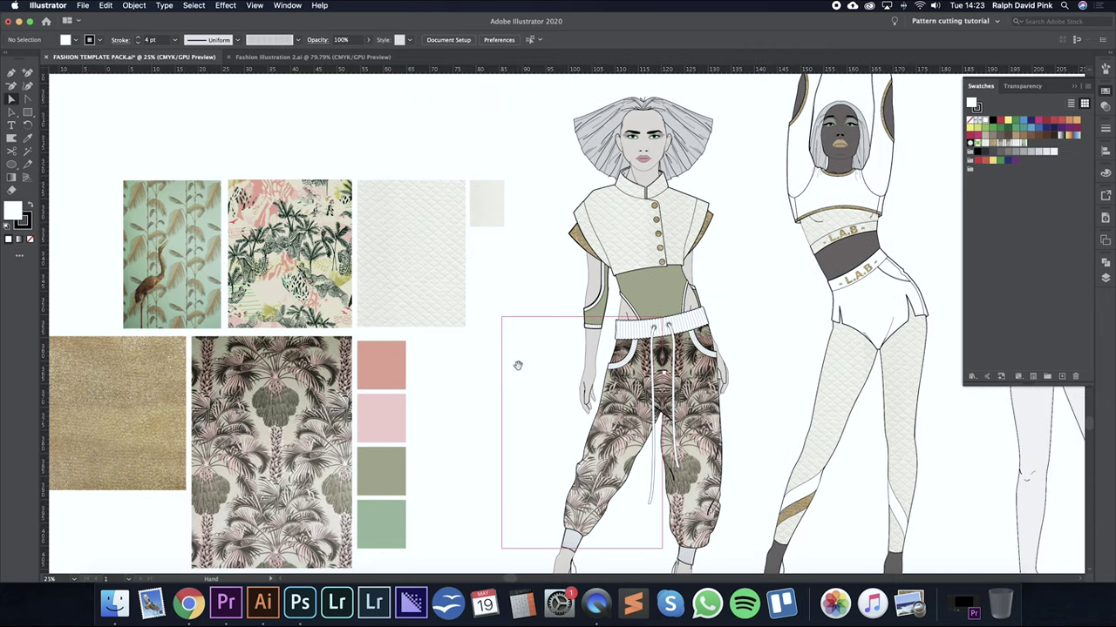
left_click(882, 300)
left_click_drag(1027, 145, 930, 305)
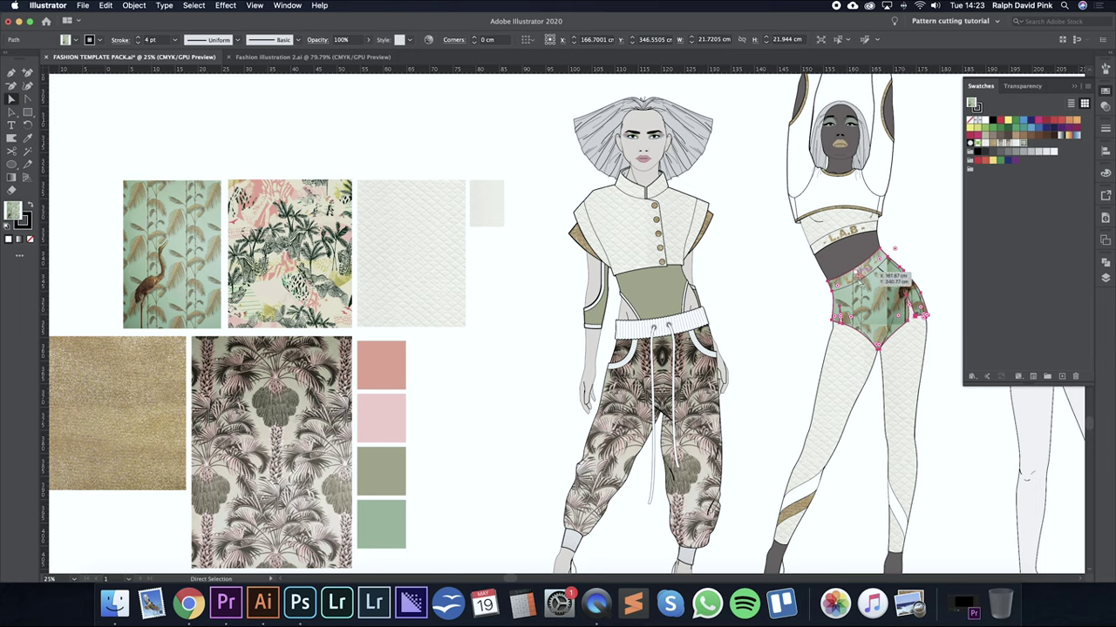
key("super+z")
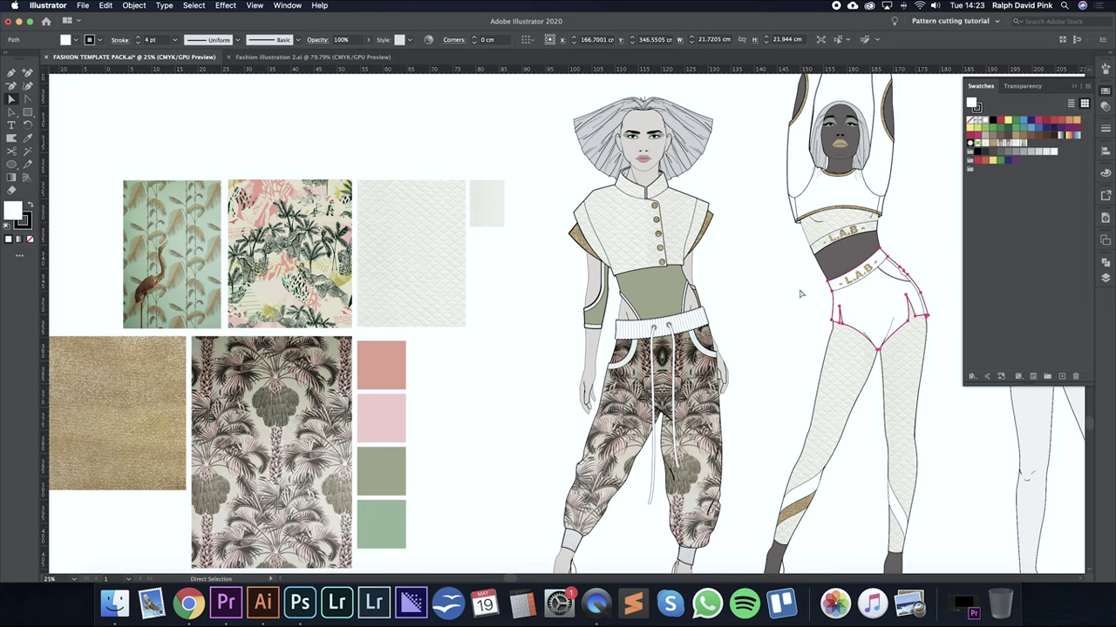
left_click(800, 295)
left_click_drag(776, 304, 794, 293)
Place a copy of the green leaf-and-crane print from the fabric board between the first and second figures.
left_click(228, 260)
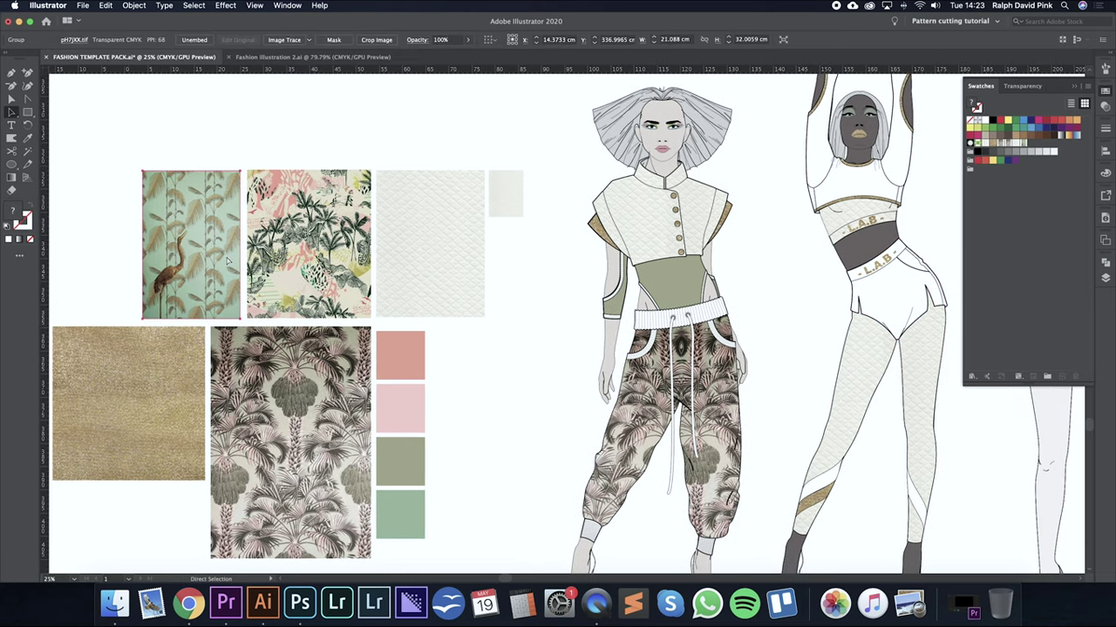
key("super+v")
scroll(371, 304, "right", 5)
left_click_drag(372, 303, 576, 275)
Reflect a copy of the placed print across the vertical axis and butt it against the original's left edge.
right_click(581, 275)
mouse_move(639, 397)
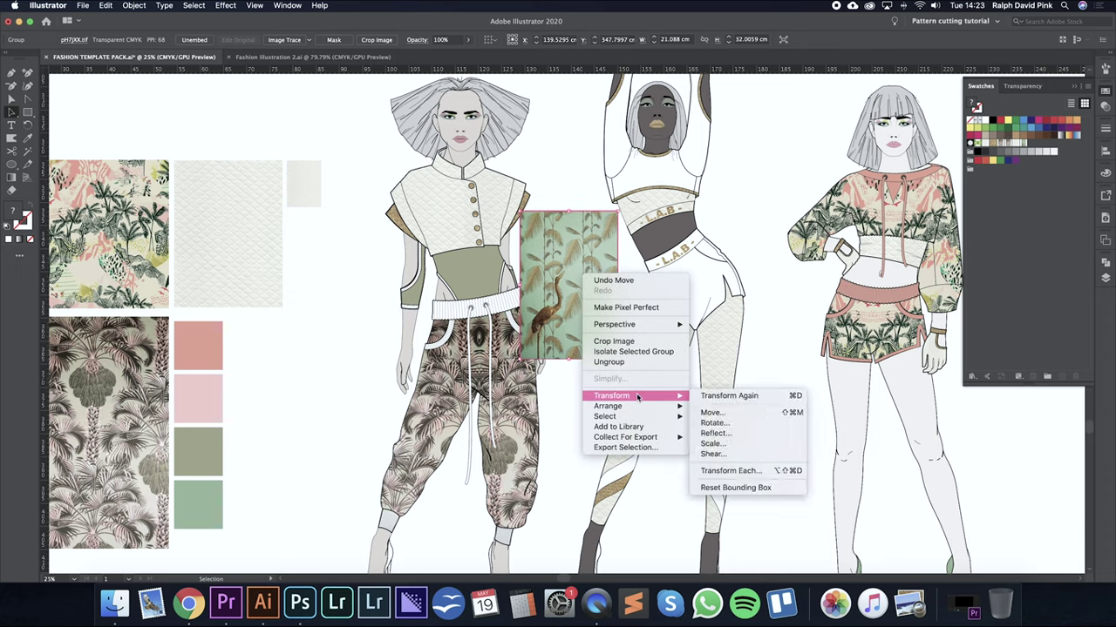
left_click(740, 434)
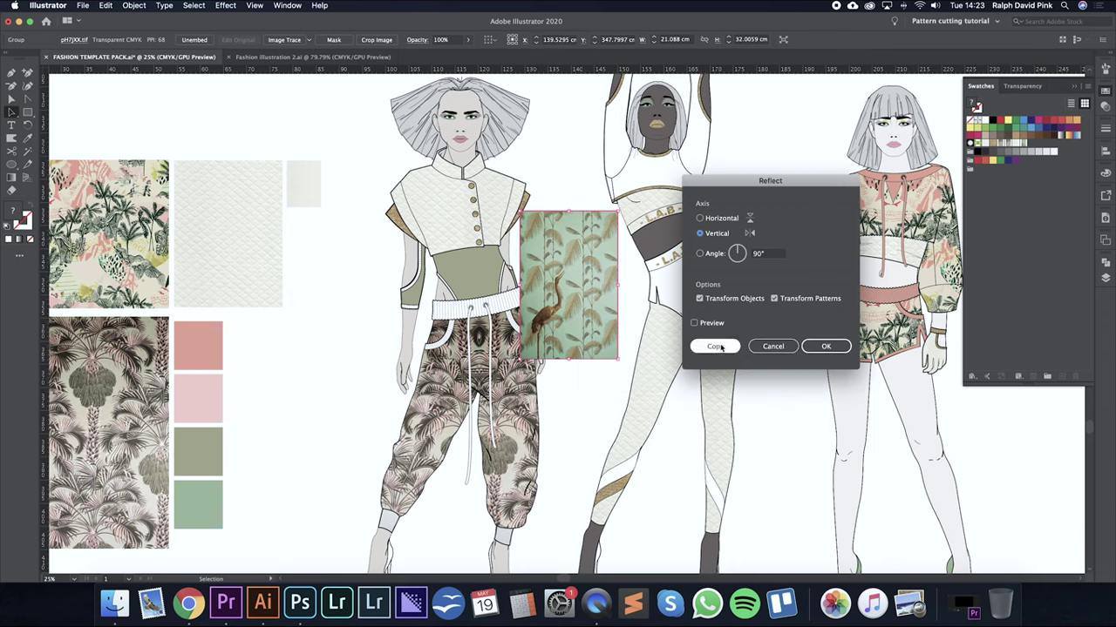
left_click(714, 347)
left_click_drag(563, 280, 468, 301)
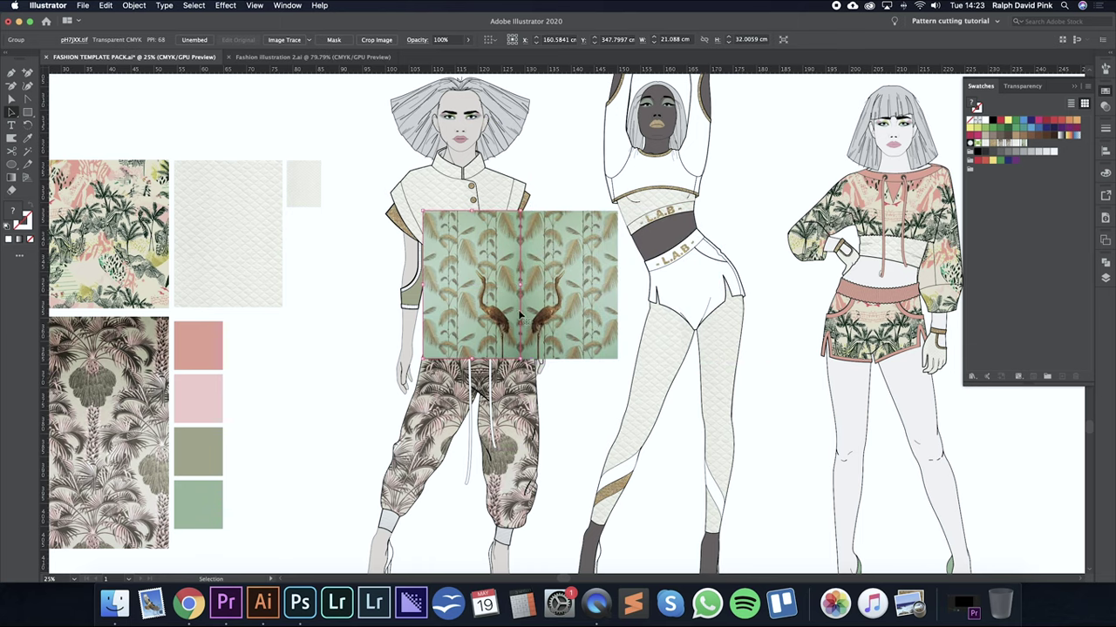
Move both mirrored print pieces together onto the second figure's hips and arrange them behind her shorts.
left_click(580, 189)
left_click(570, 234)
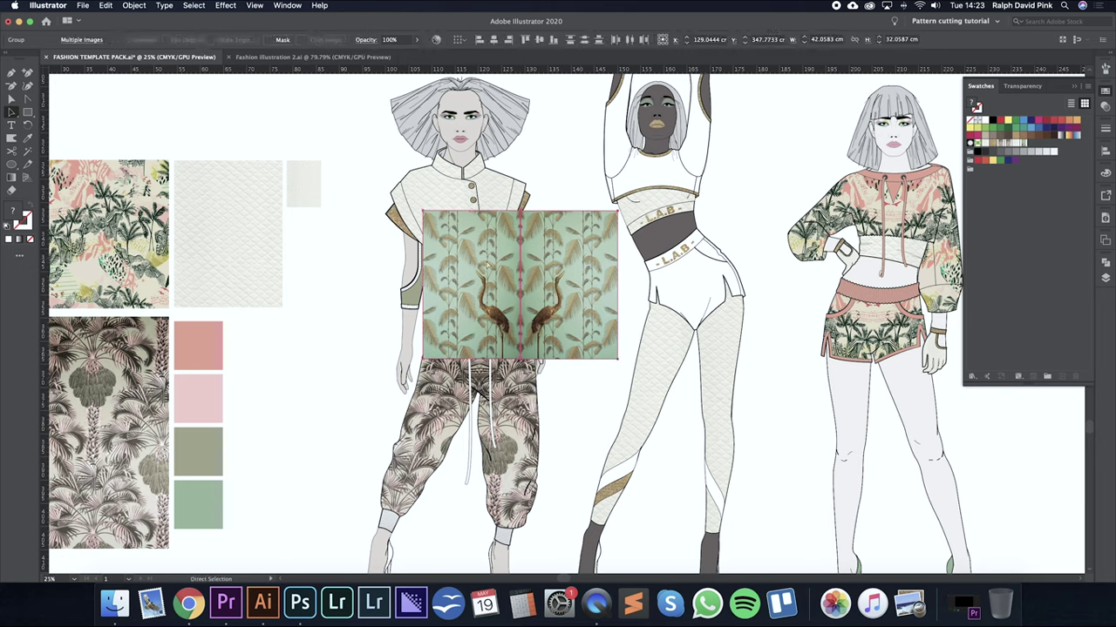
left_click_drag(570, 319, 745, 300)
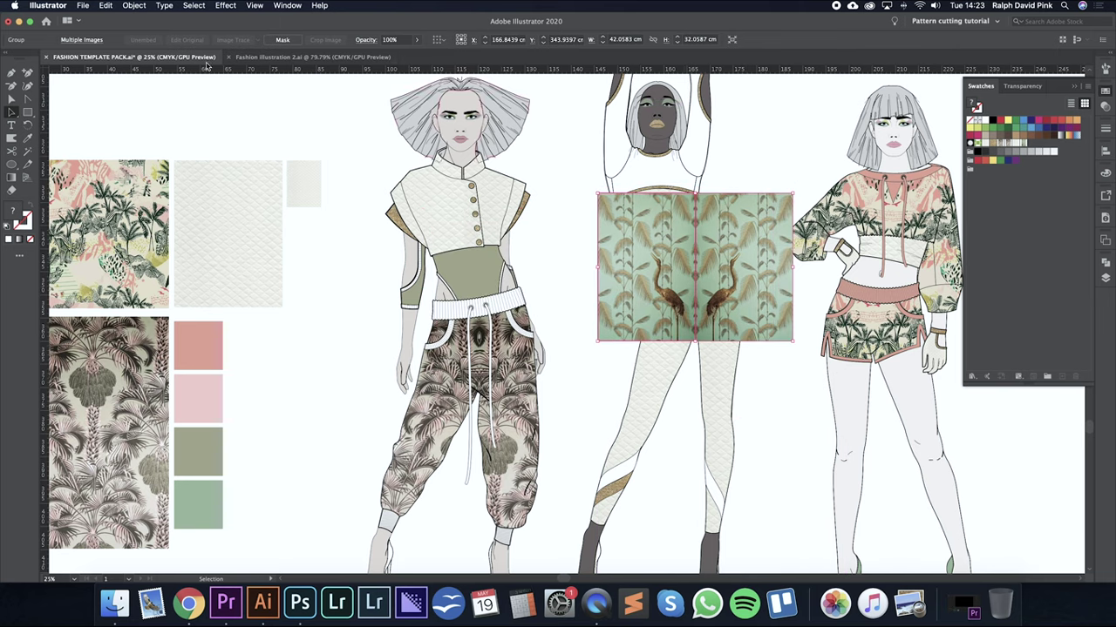
key("super+bracketleft")
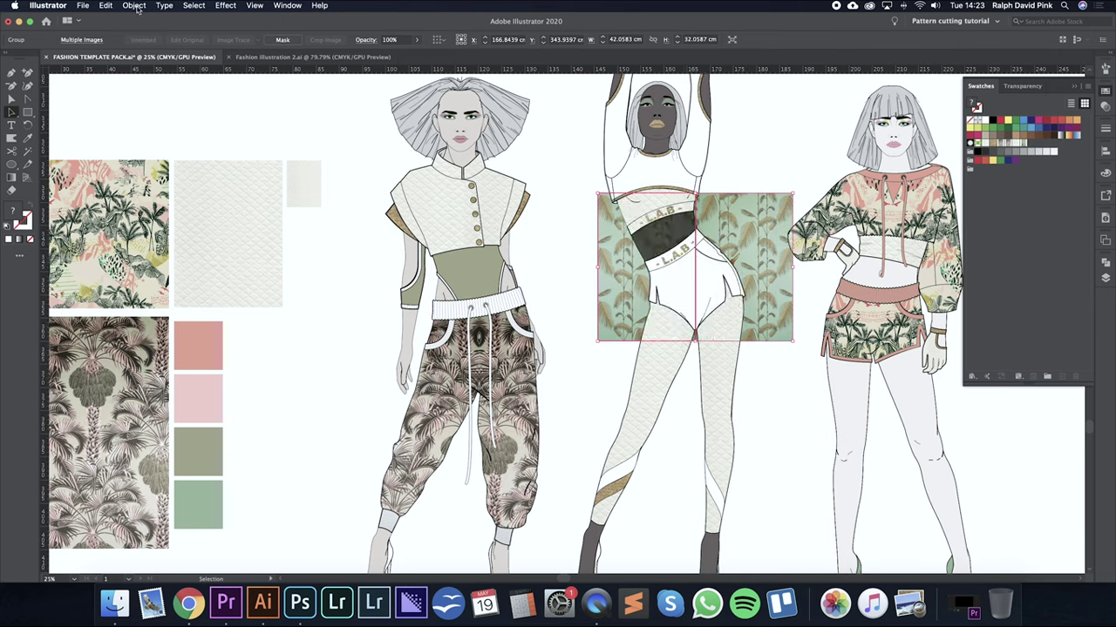
left_click(135, 5)
mouse_move(183, 29)
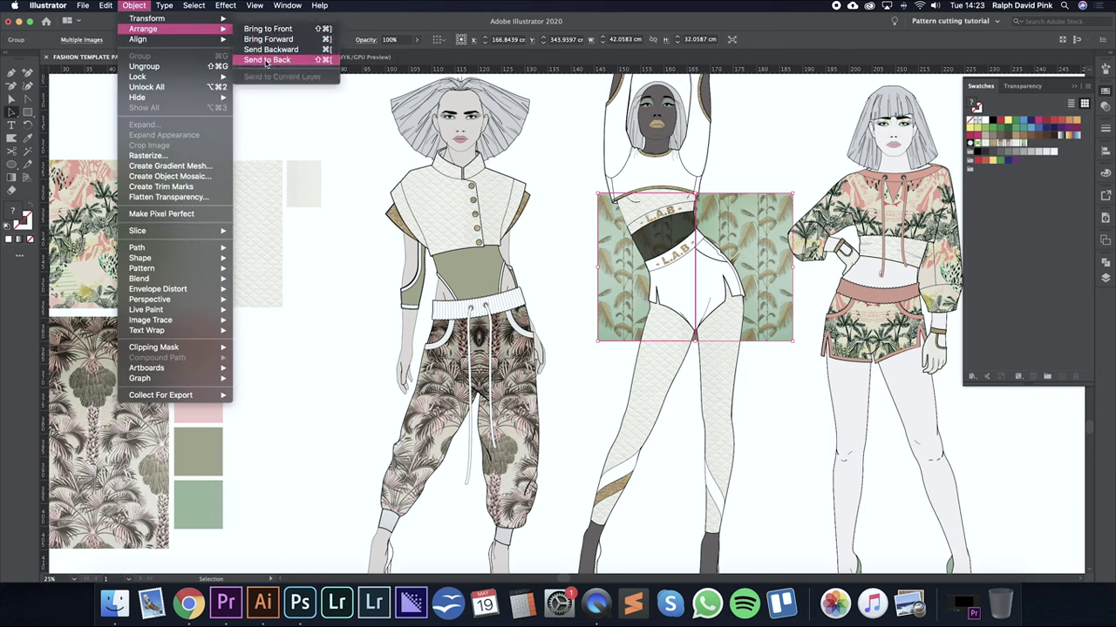
left_click(751, 155)
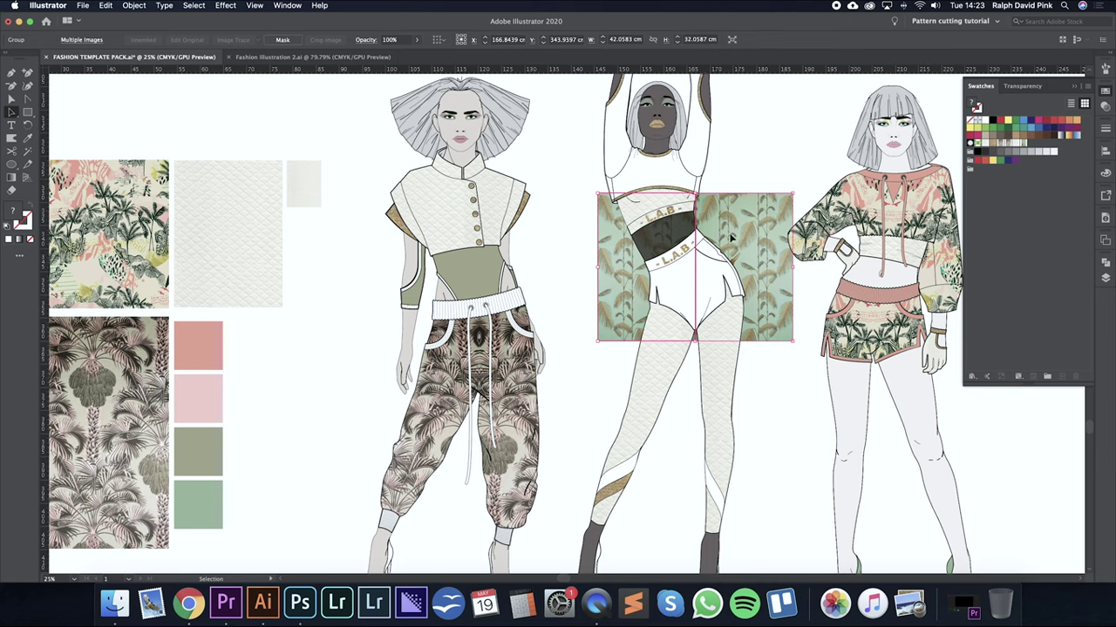
Rotate the mirrored print counterclockwise to follow the second figure's tilted hips, and nudge its centre seam into line with the shorts.
left_click(28, 126)
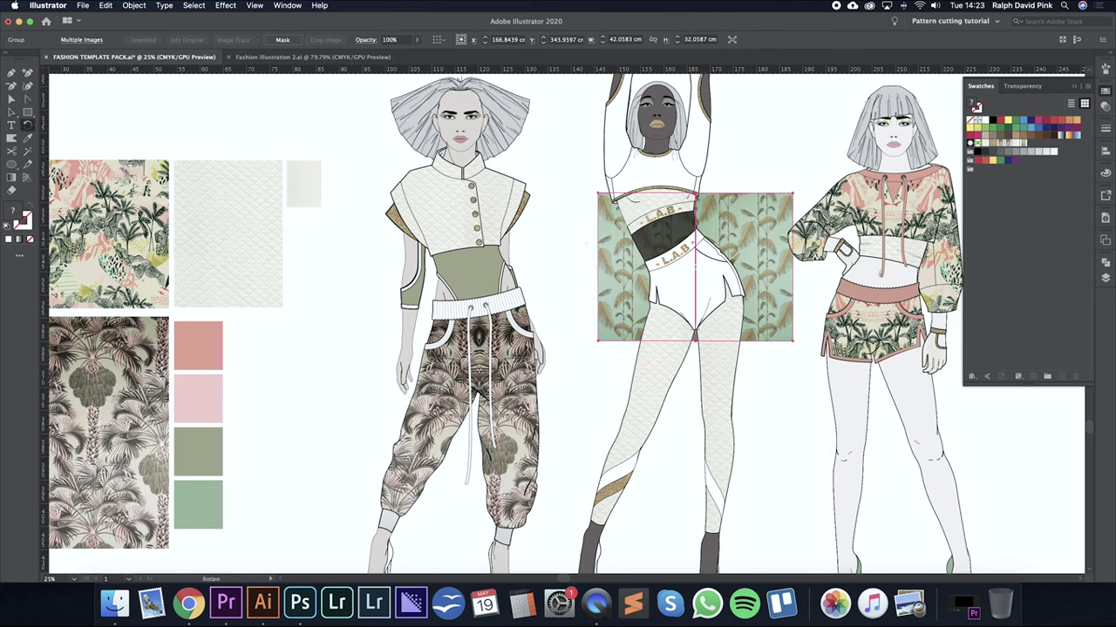
left_click_drag(747, 179, 689, 183)
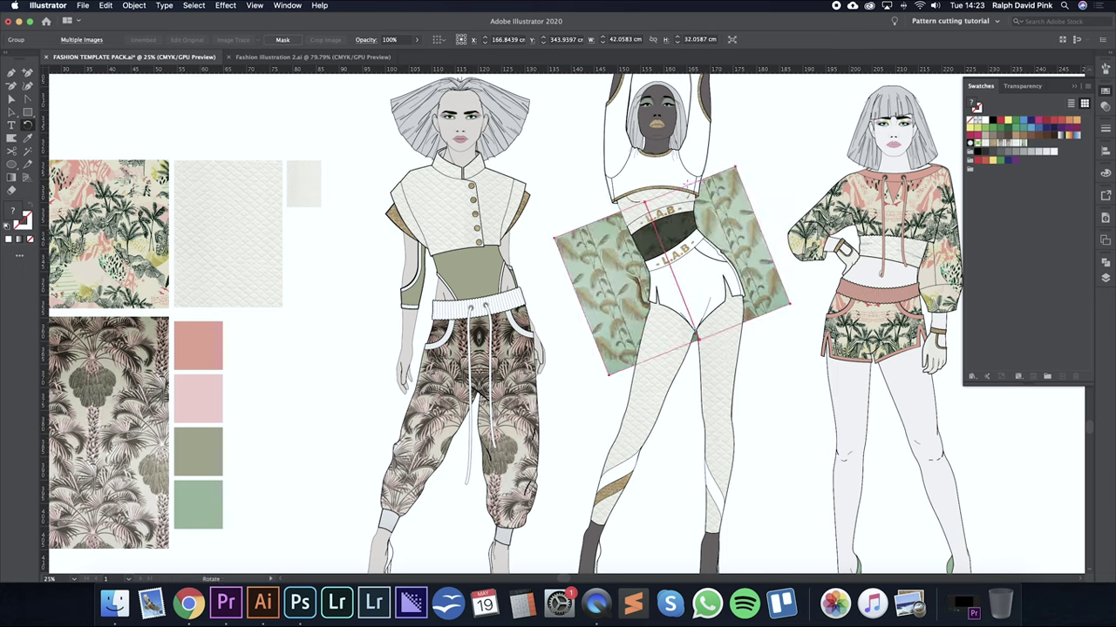
key("v")
key("shift+Right")
key("shift+Right")
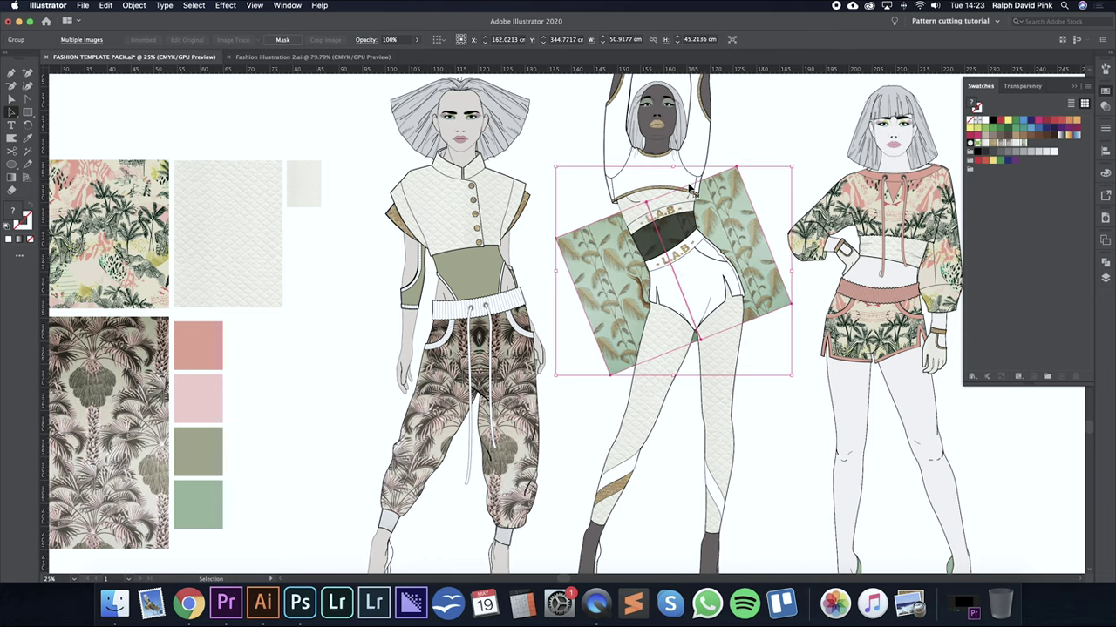
key("shift+Right")
key("shift+Right")
key("shift+Down")
key("shift+Left")
key("shift+Left")
key("shift+Left")
key("shift+Left")
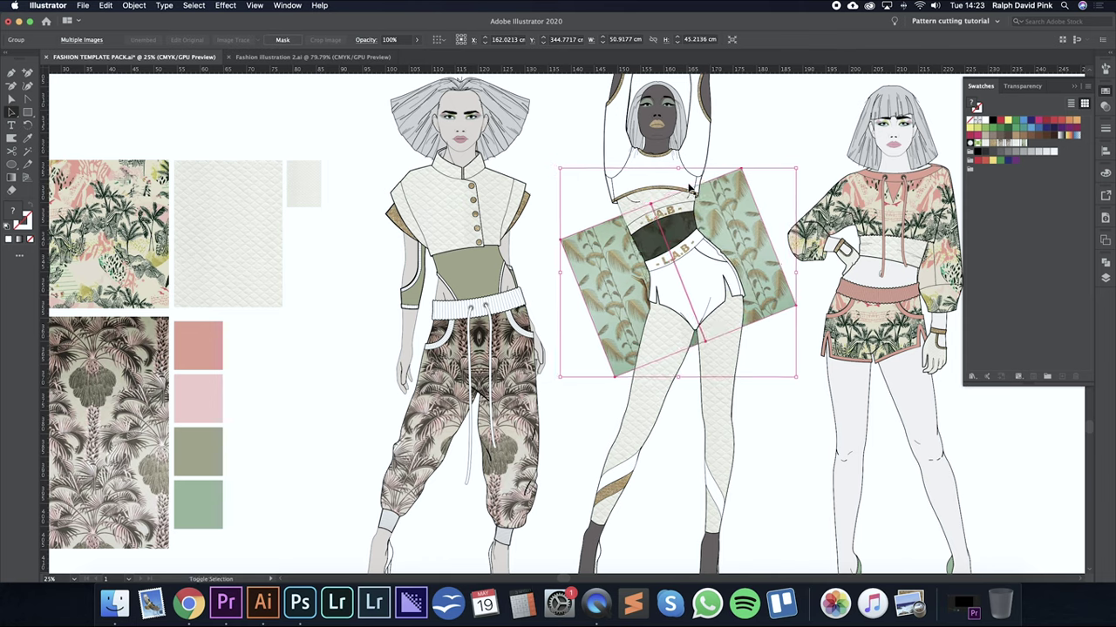
key("shift+Up")
key("shift+Up")
key("shift+Up")
key("shift+Up")
key("shift+Down")
key("shift+Left")
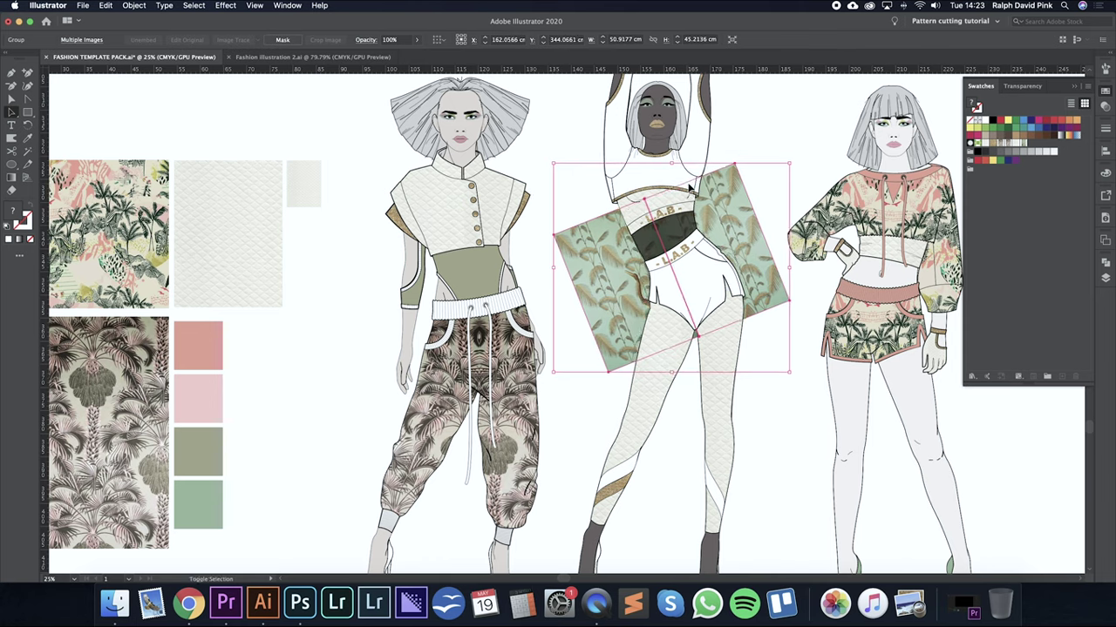
Ungroup the second figure's shorts and select the white shorts shape on its own.
left_click(755, 192)
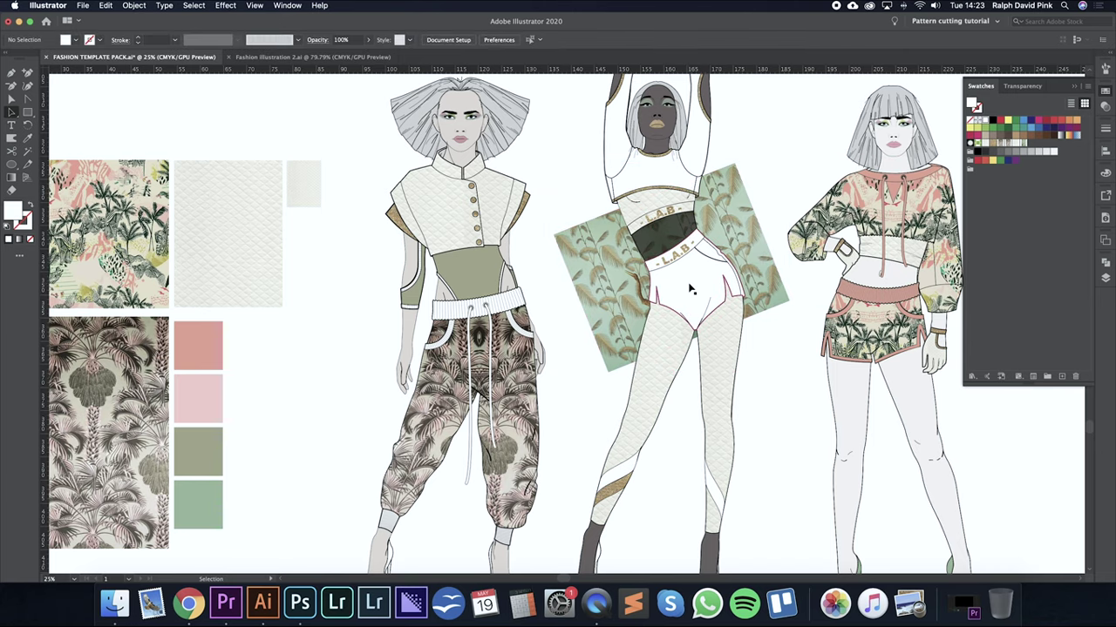
left_click(660, 281)
key("super+equal")
key("super+equal")
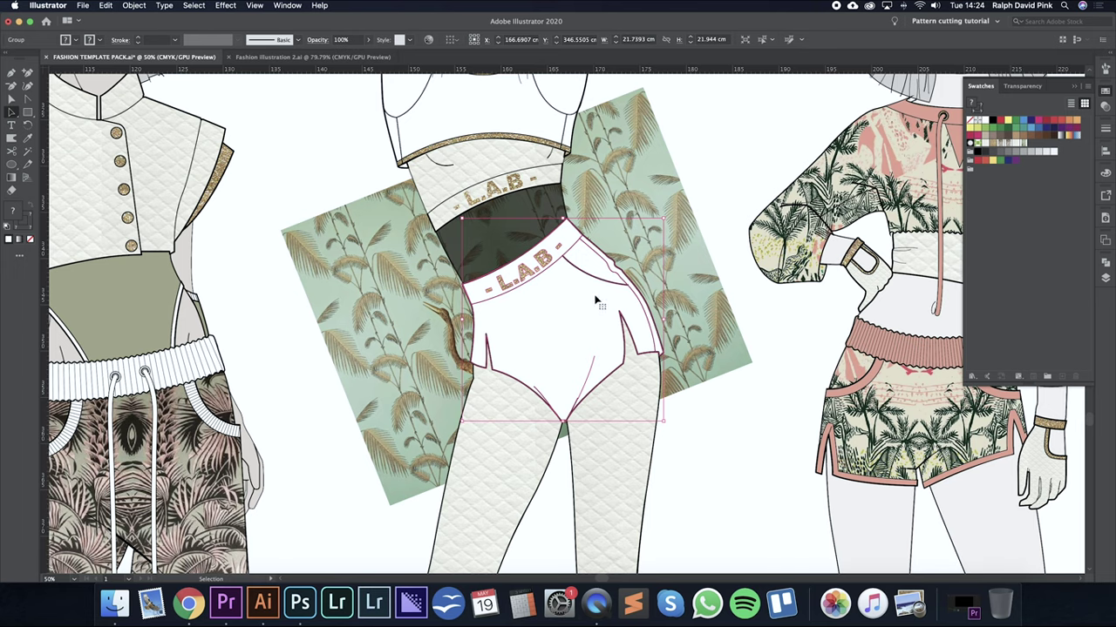
left_click(144, 8)
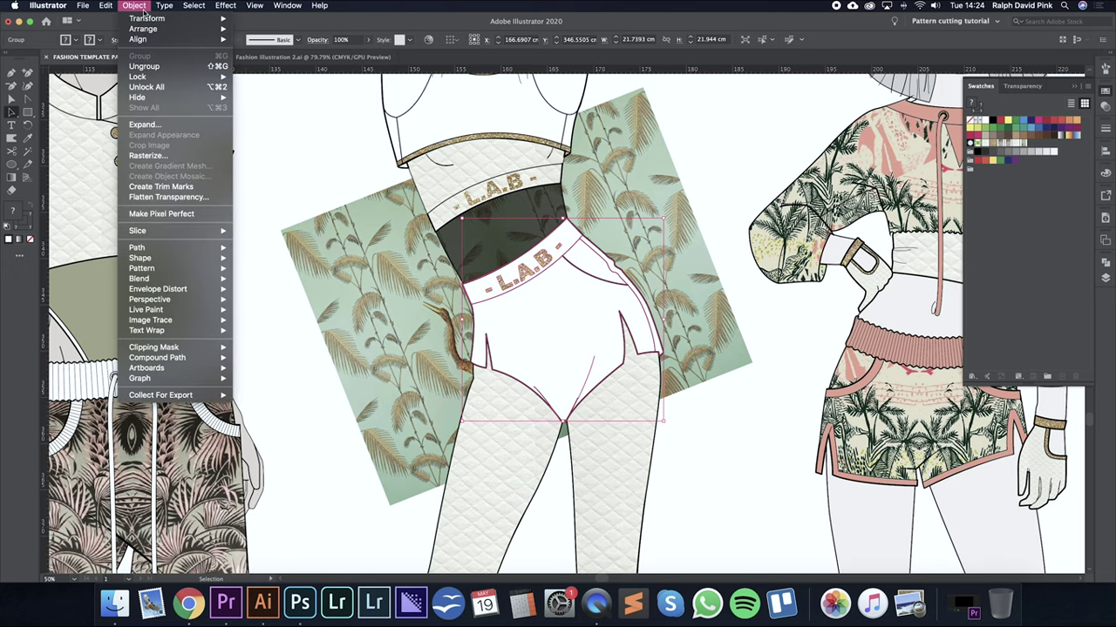
left_click(144, 67)
key("super+shift+a")
left_click(579, 311)
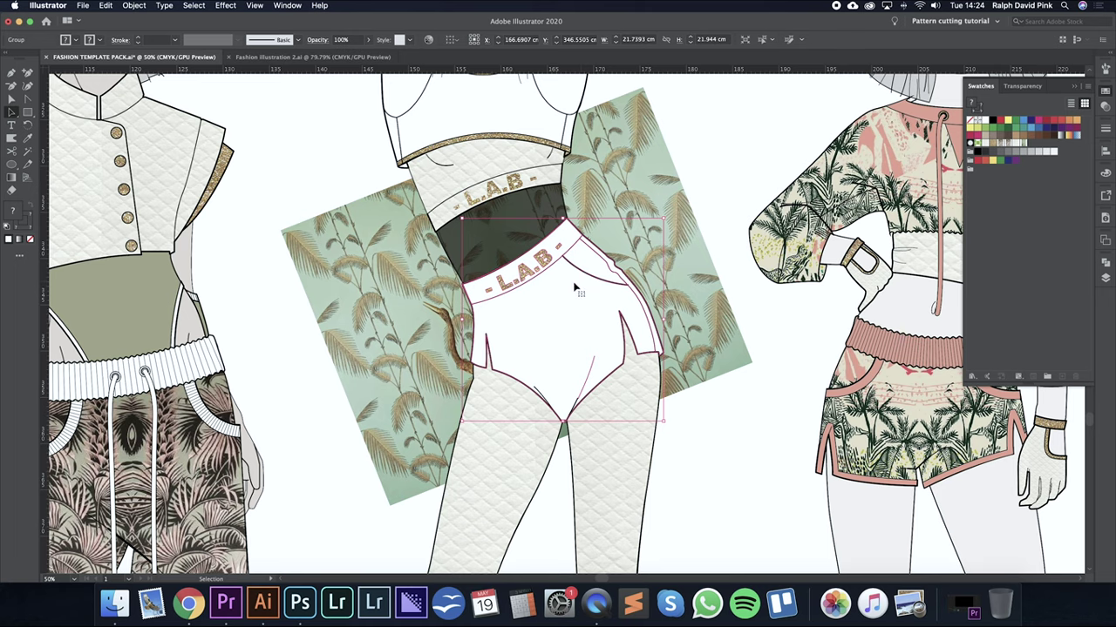
key("a")
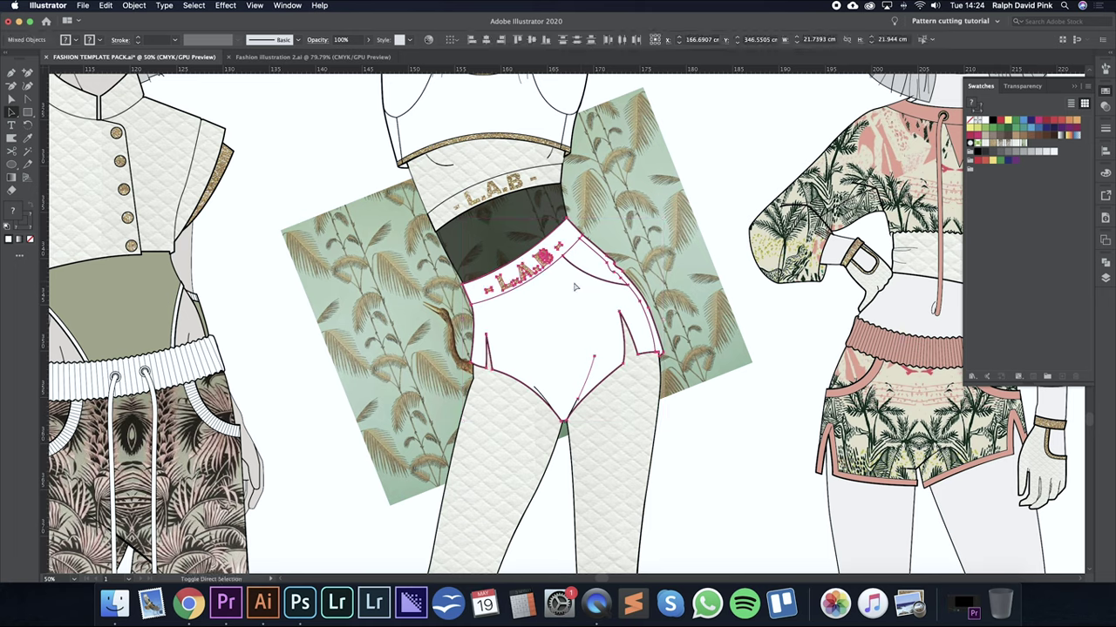
left_click(578, 307)
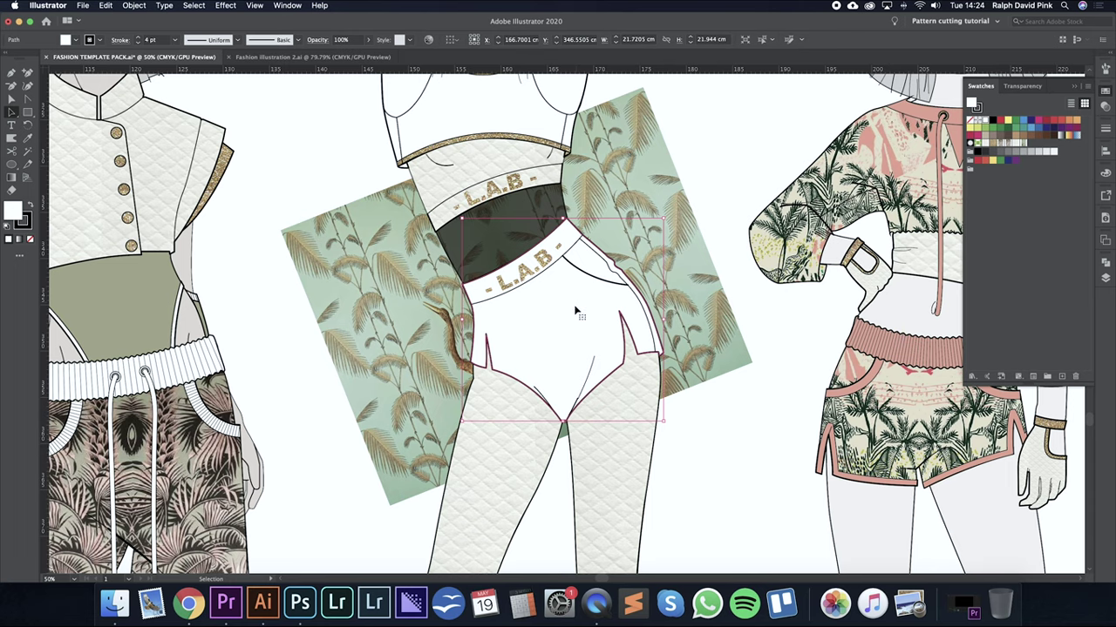
Clip the mirrored leaf-and-crane print inside the second figure's shorts shape with a clipping mask.
left_click(577, 311)
left_click(691, 198)
left_click(590, 306)
left_click(590, 307, "alt")
left_click(590, 307)
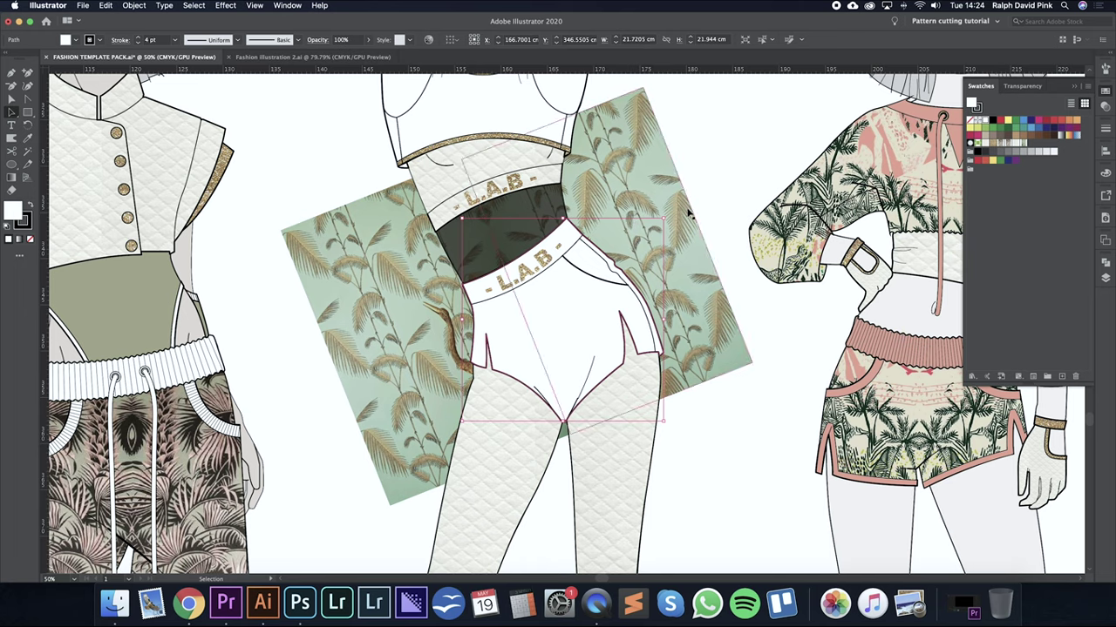
left_click(639, 193, "shift")
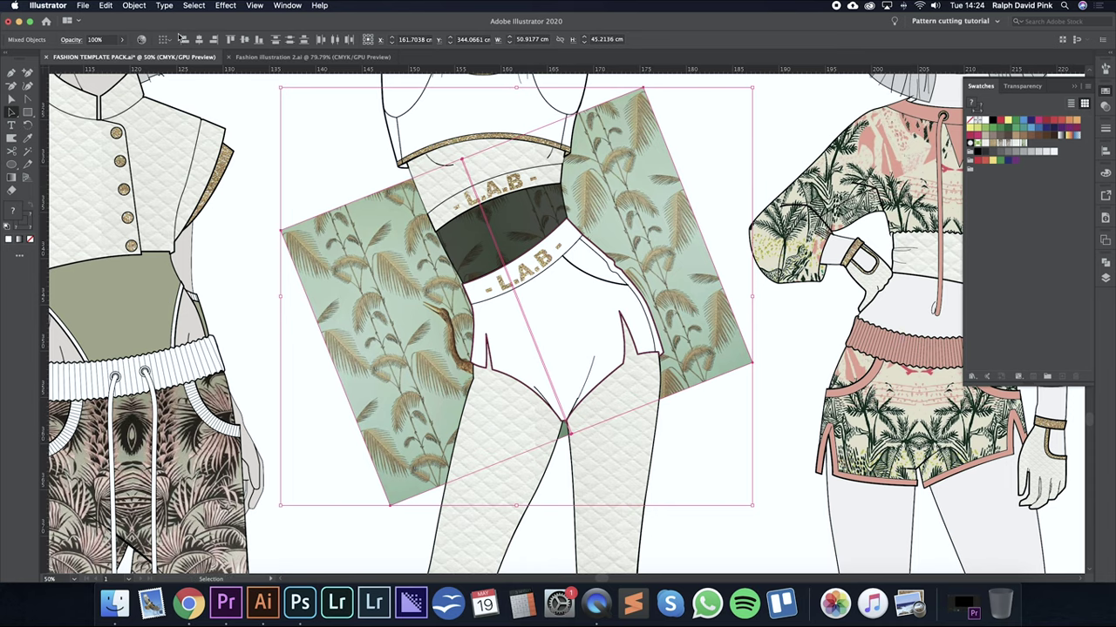
right_click(525, 357)
left_click(560, 448)
left_click(716, 184)
Give the outline of the second figure's clipped shorts a 3 pt stroke.
key("a")
left_click(622, 271)
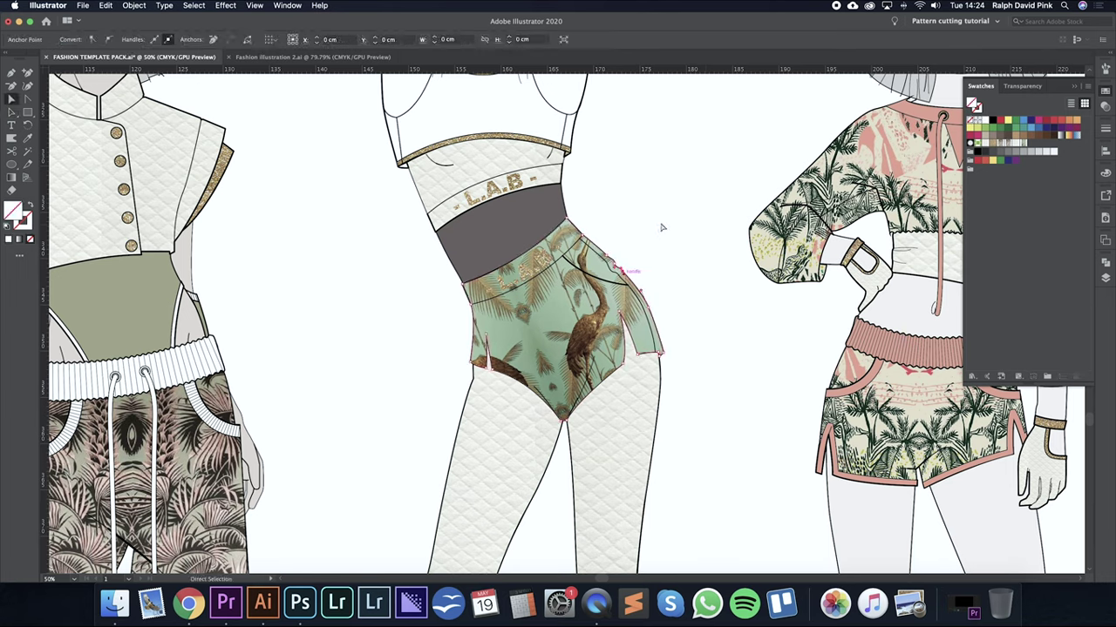
left_click(1105, 129)
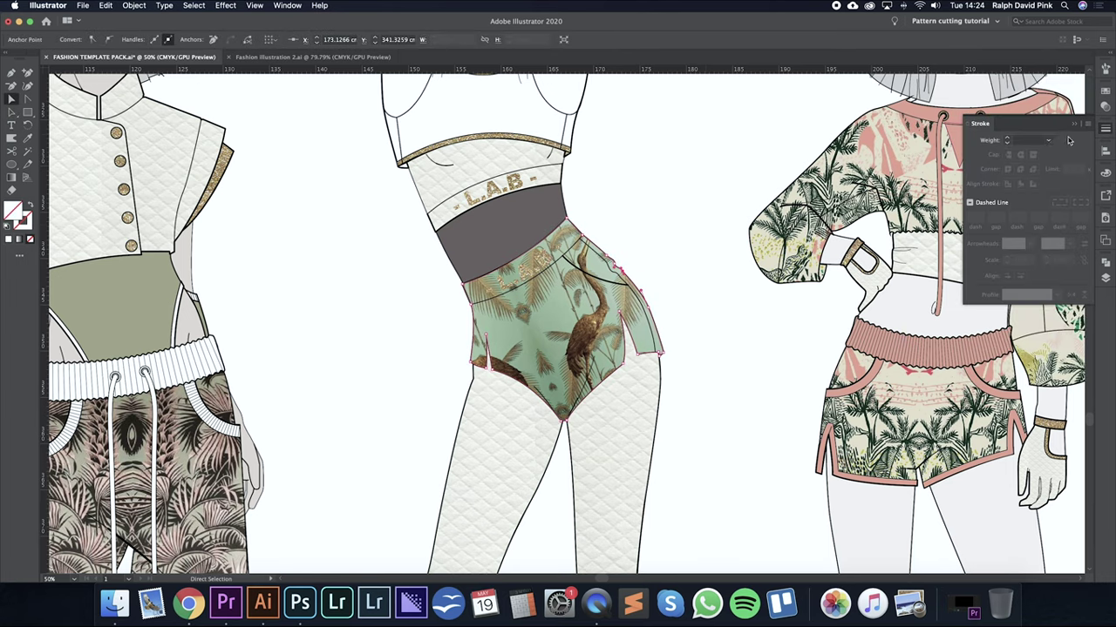
left_click(1006, 138)
left_click(1006, 138)
left_click(1006, 138)
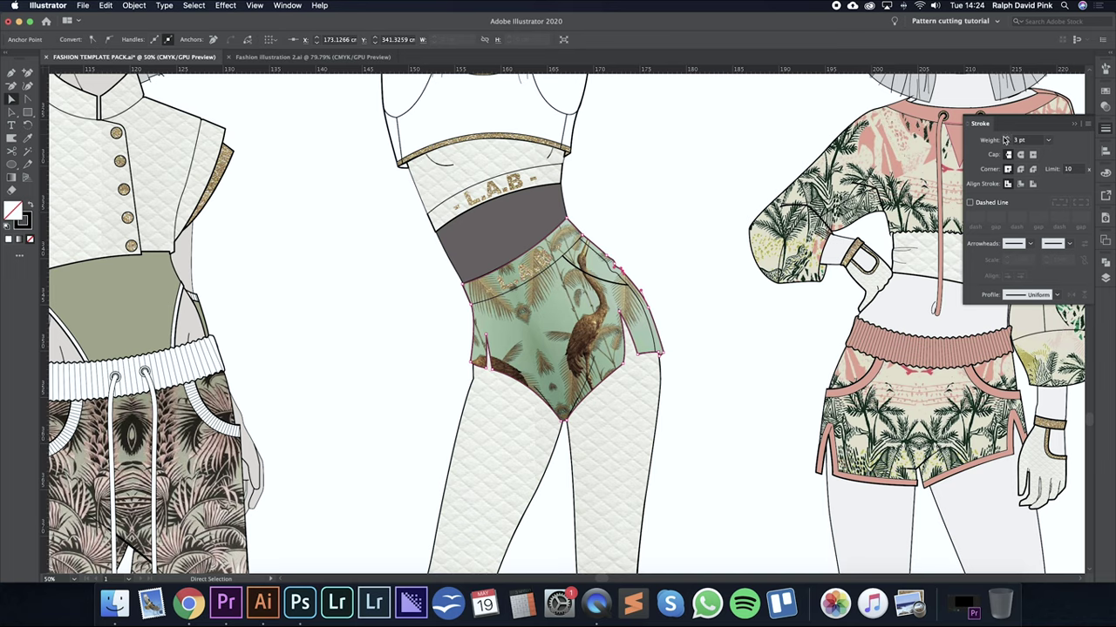
left_click(674, 218)
Shift both halves of the mirrored print inside the second figure's shorts so a crane sits on each side of the centre seam.
left_click_drag(658, 237, 704, 220)
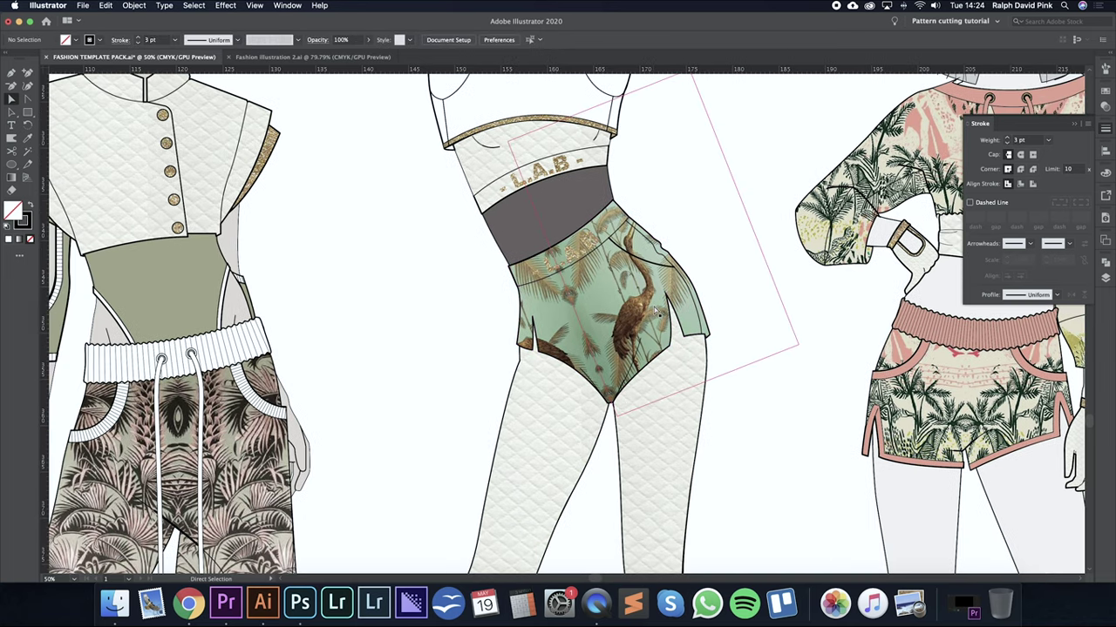
key("a")
key("a")
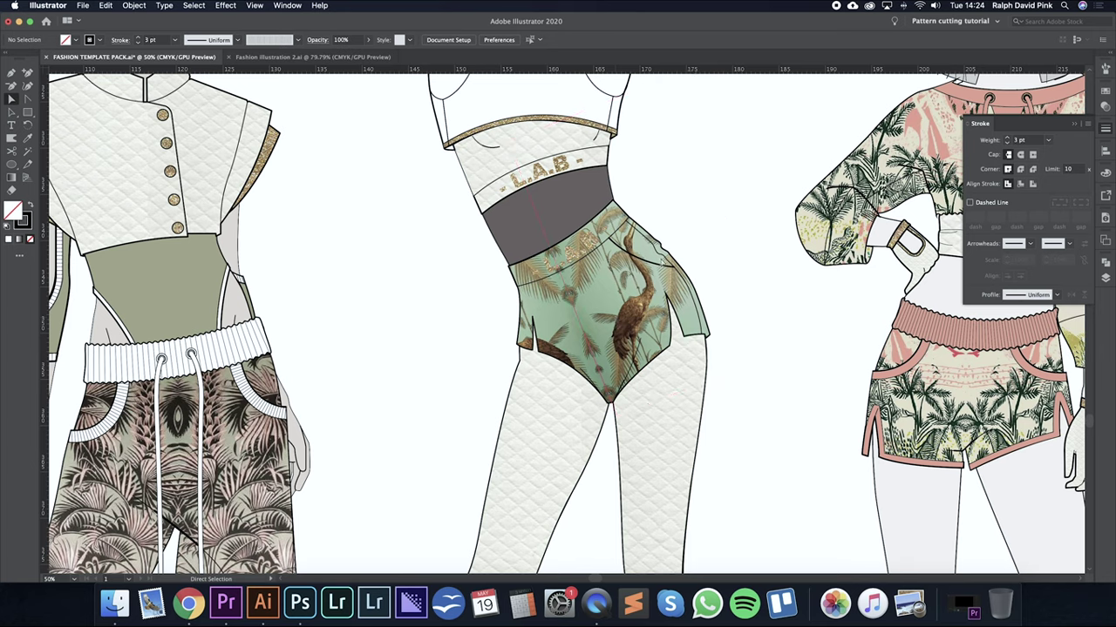
left_click(552, 322)
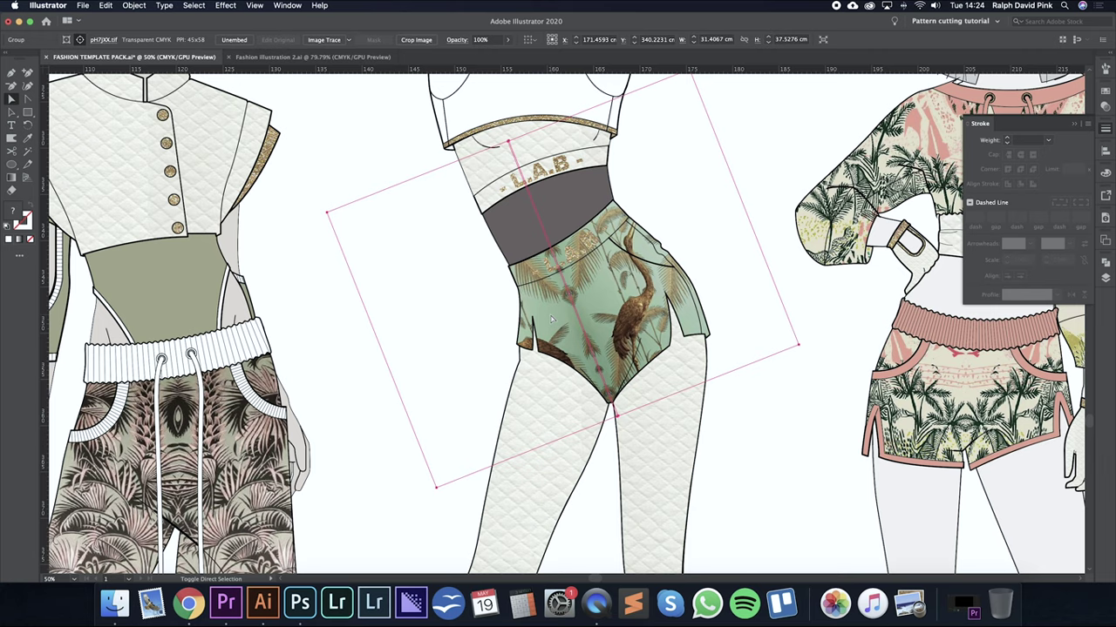
left_click_drag(551, 321, 621, 296)
key("shift+Right")
key("shift+Right")
scroll(652, 273, "down", 1)
left_click_drag(679, 259, 656, 310)
key("super+minus")
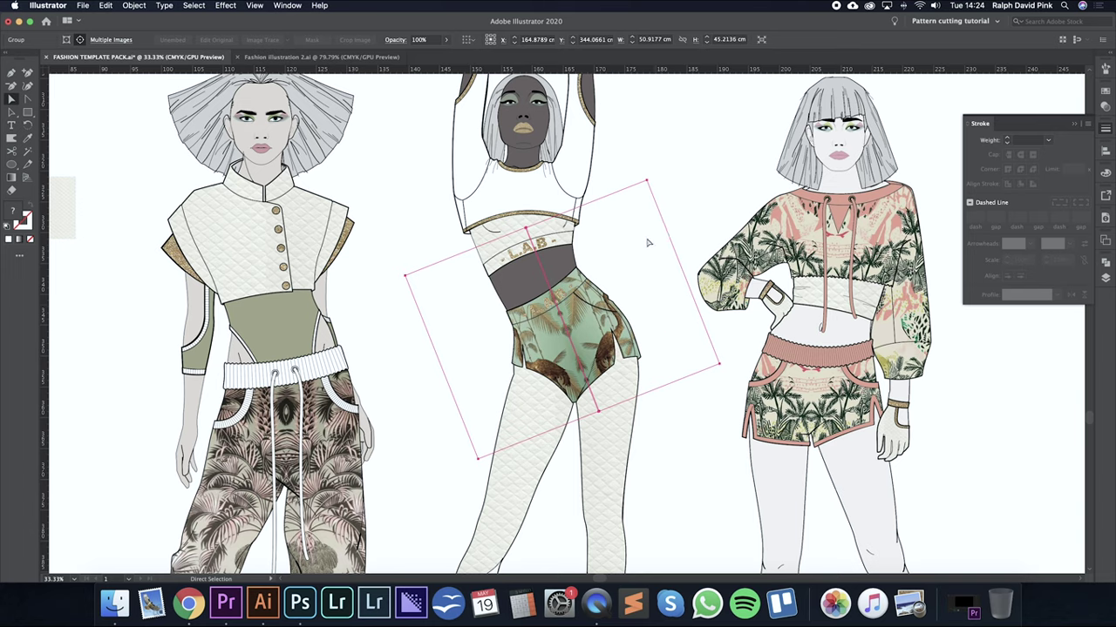
Scale the mirrored print in the second figure's shorts down to about 35.2 cm wide and nudge it back over the shorts.
left_click(12, 111)
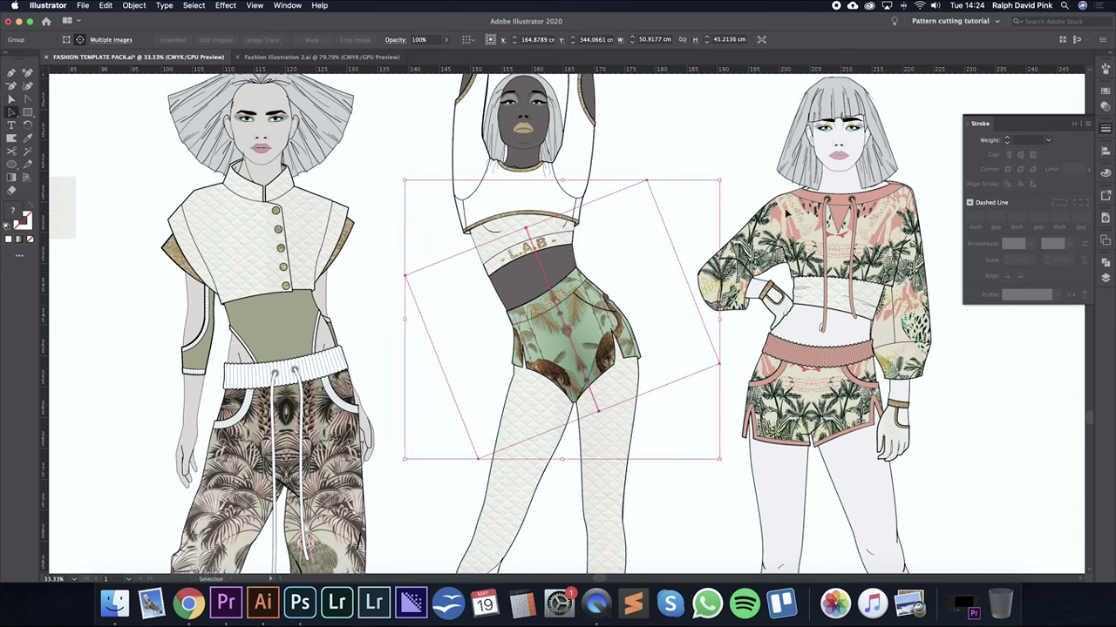
left_click_drag(720, 180, 628, 264)
key("shift+Right")
key("shift+Right")
key("shift+Right")
key("shift+Right")
key("shift+Right")
key("shift+Right")
key("shift+Right")
key("shift+Up")
key("shift+Up")
key("shift+Up")
key("shift+Up")
key("shift+Up")
key("shift+Up")
key("shift+Up")
key("Right")
key("Right")
key("Right")
key("Right")
key("Right")
key("Right")
key("Right")
key("Right")
key("Up")
key("Up")
key("Up")
key("Up")
key("Up")
key("Up")
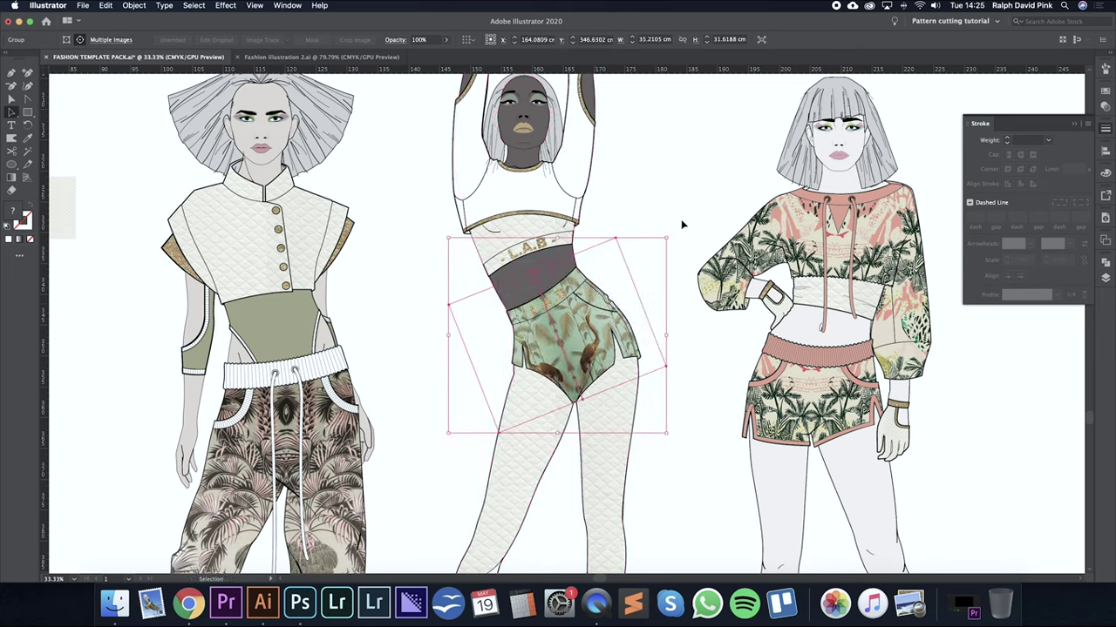
Rotate the shorts' mirrored print slightly clockwise and move its centre seam into line with the middle of the shorts.
left_click_drag(670, 232, 676, 249)
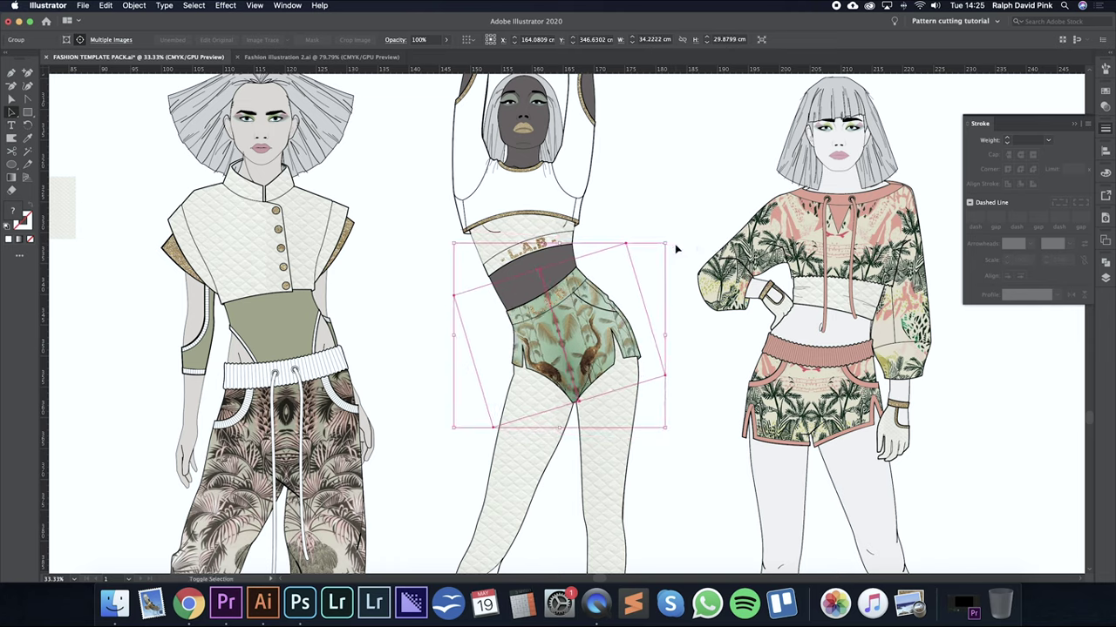
left_click_drag(672, 240, 678, 256)
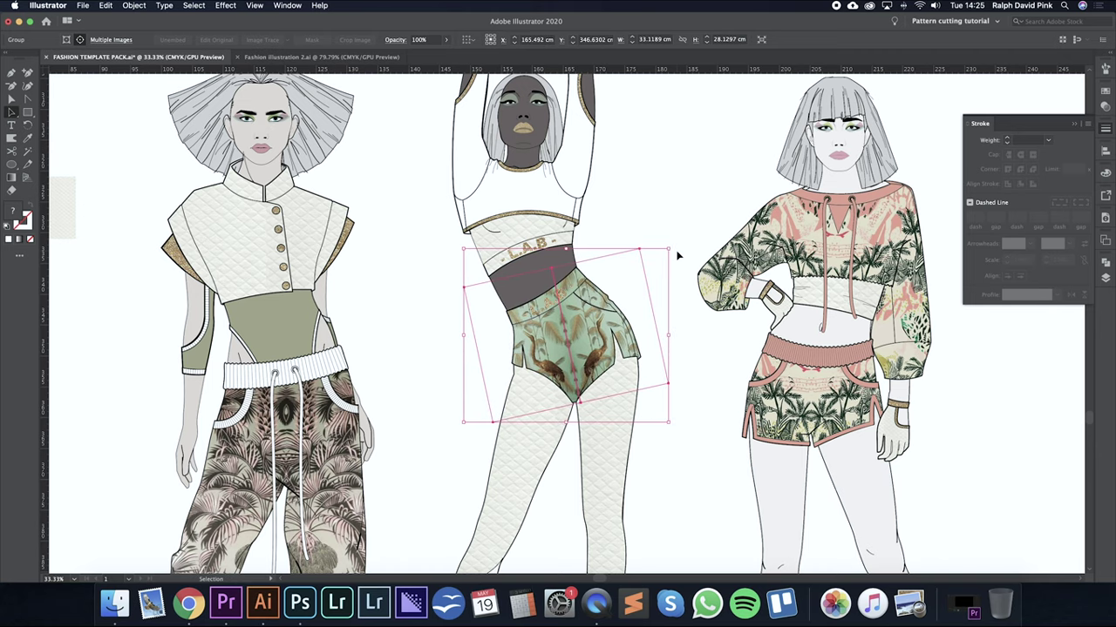
scroll(678, 255, "down", 1)
left_click(637, 176)
key("space")
left_click_drag(647, 161, 657, 199)
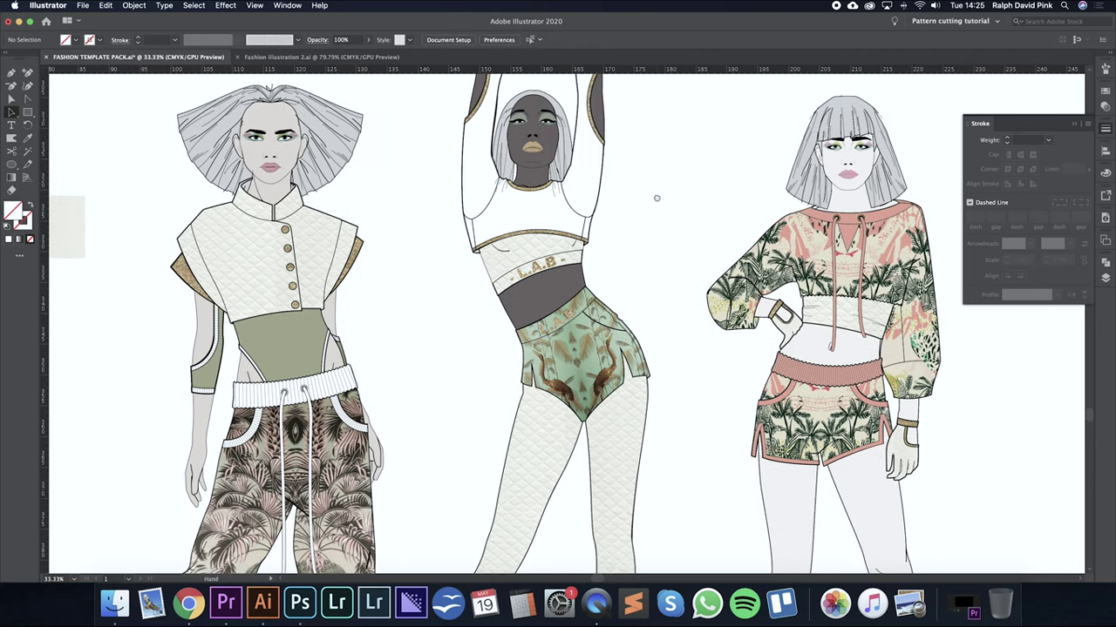
scroll(658, 202, "up", 1)
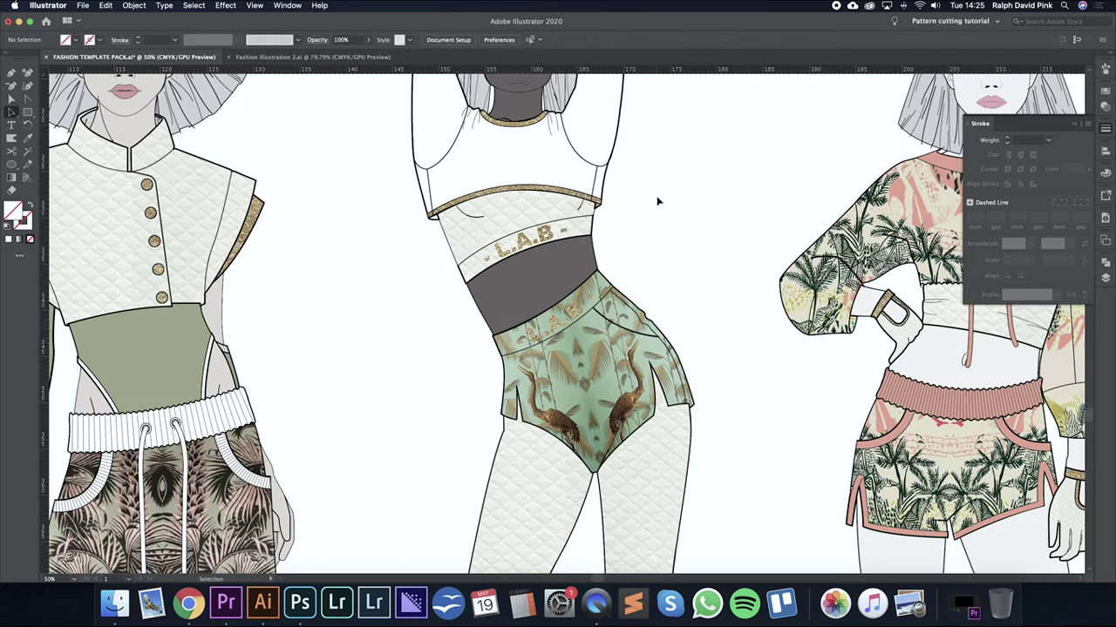
scroll(658, 201, "down", 1)
left_click_drag(655, 195, 674, 273)
scroll(671, 252, "down", 1)
Try the green leaf-and-crane pattern swatch as the fill of the second figure's white long-sleeved top, and undo it.
left_click(608, 298)
left_click(1106, 92)
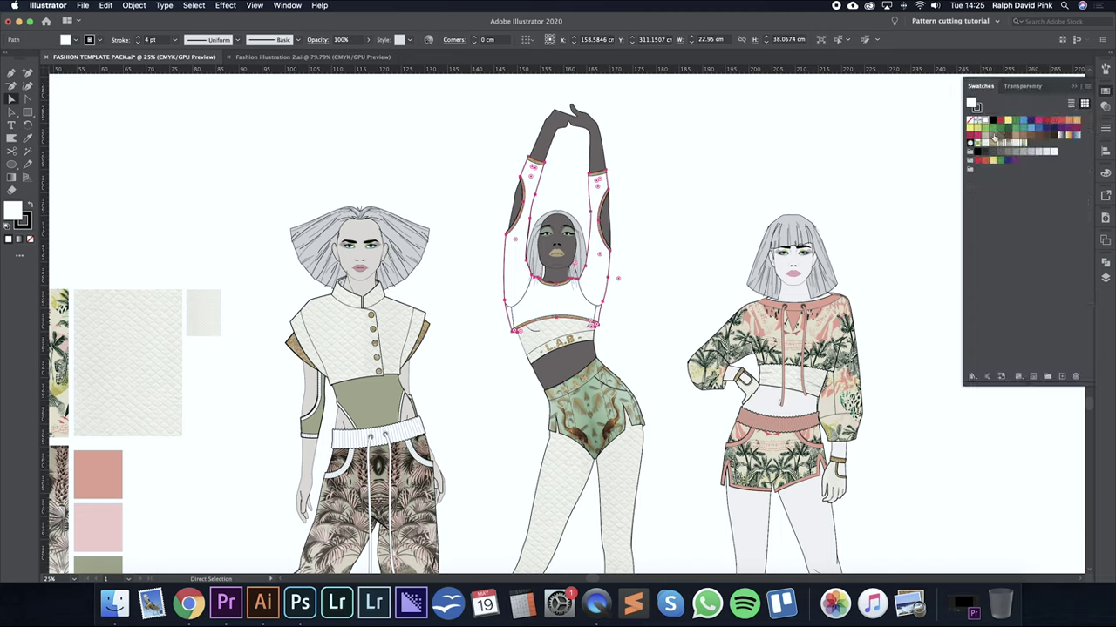
left_click(1024, 145)
left_click(669, 175)
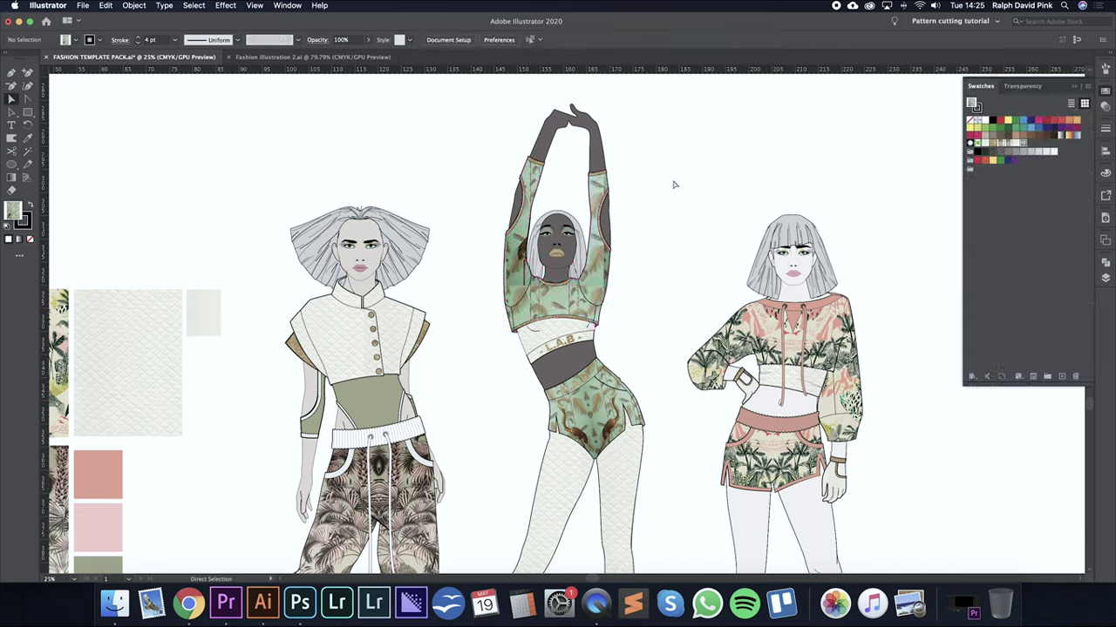
key("super+z")
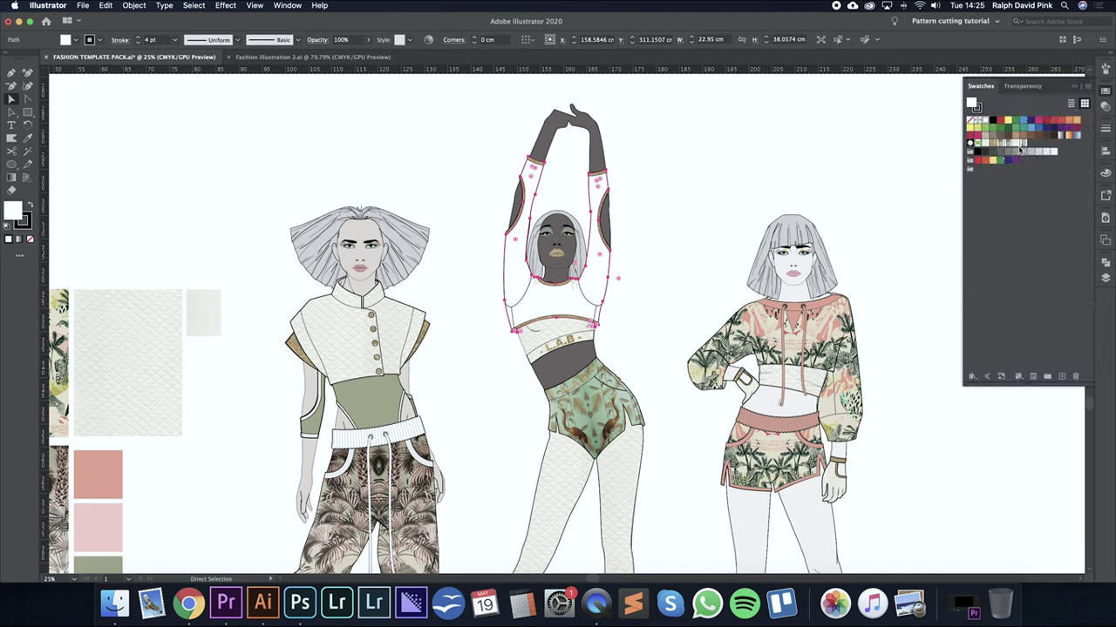
left_click(1021, 148)
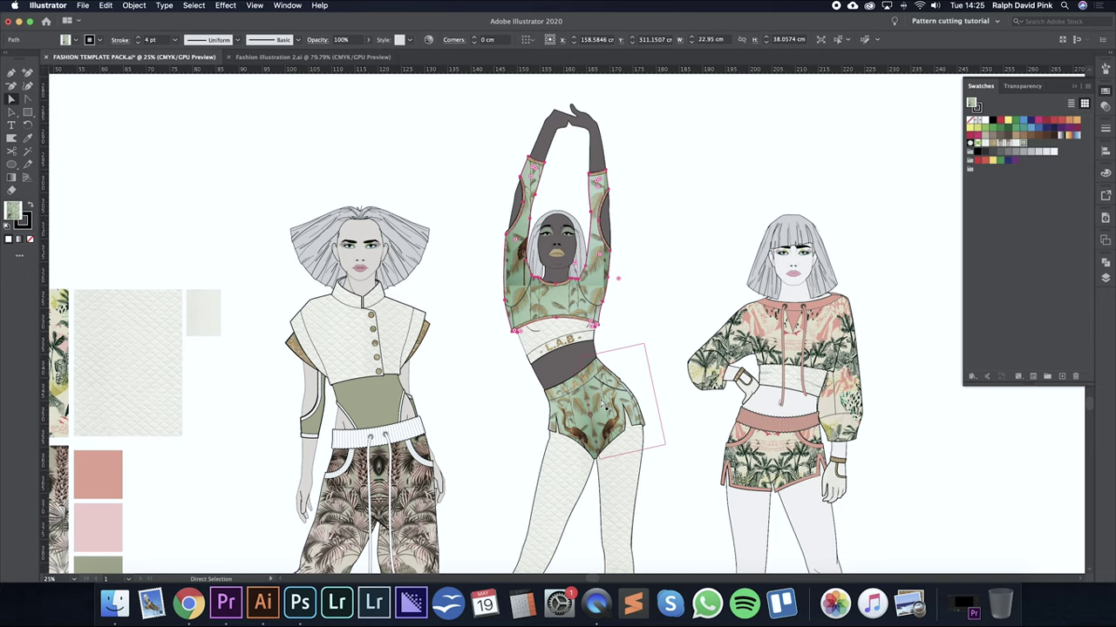
left_click_drag(653, 266, 823, 227)
key("super+z")
left_click(754, 210)
Try placing two stacked copies of the shorts' mirrored print beside the second figure's top.
key("a")
scroll(359, 372, "down", 2)
scroll(360, 372, "left", 4)
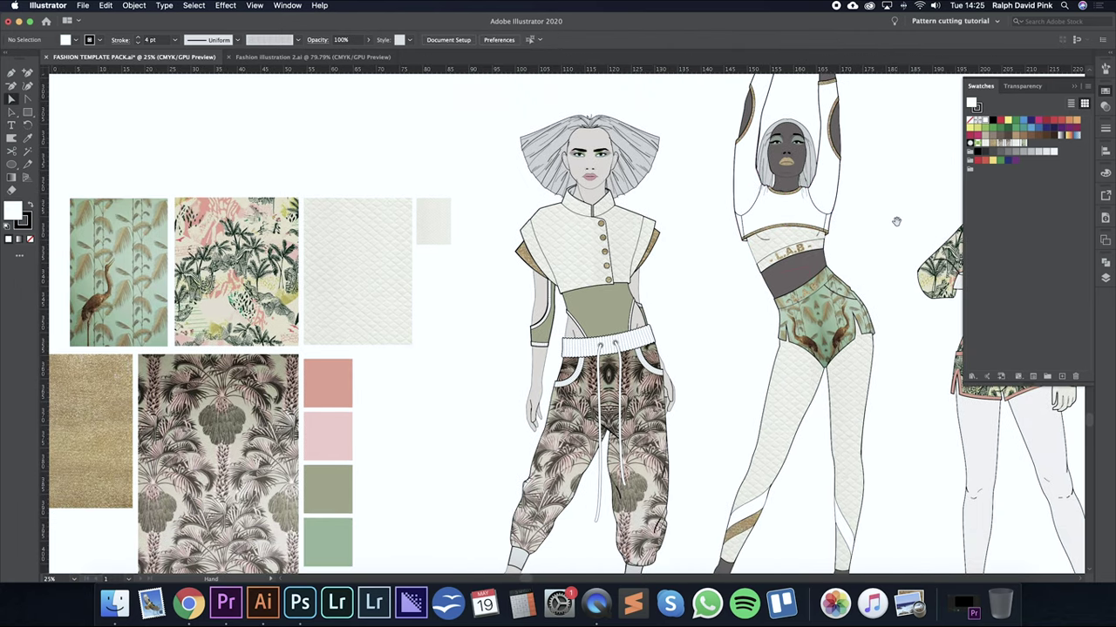
scroll(669, 404, "up", 5)
scroll(669, 404, "right", 9)
key("a")
left_click(669, 409)
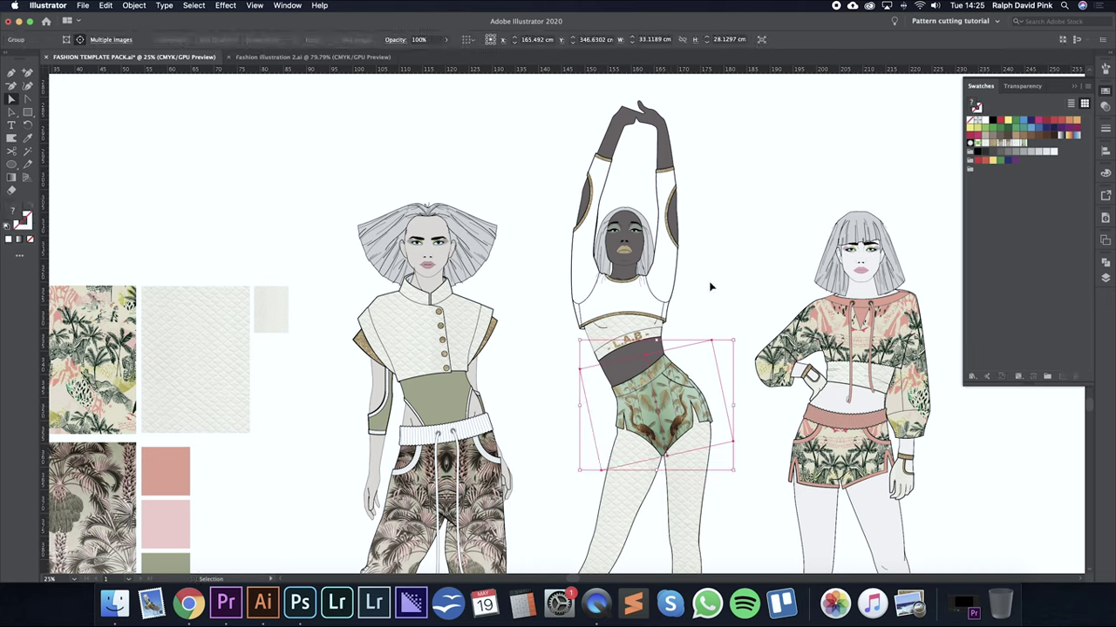
left_click_drag(717, 380, 571, 214)
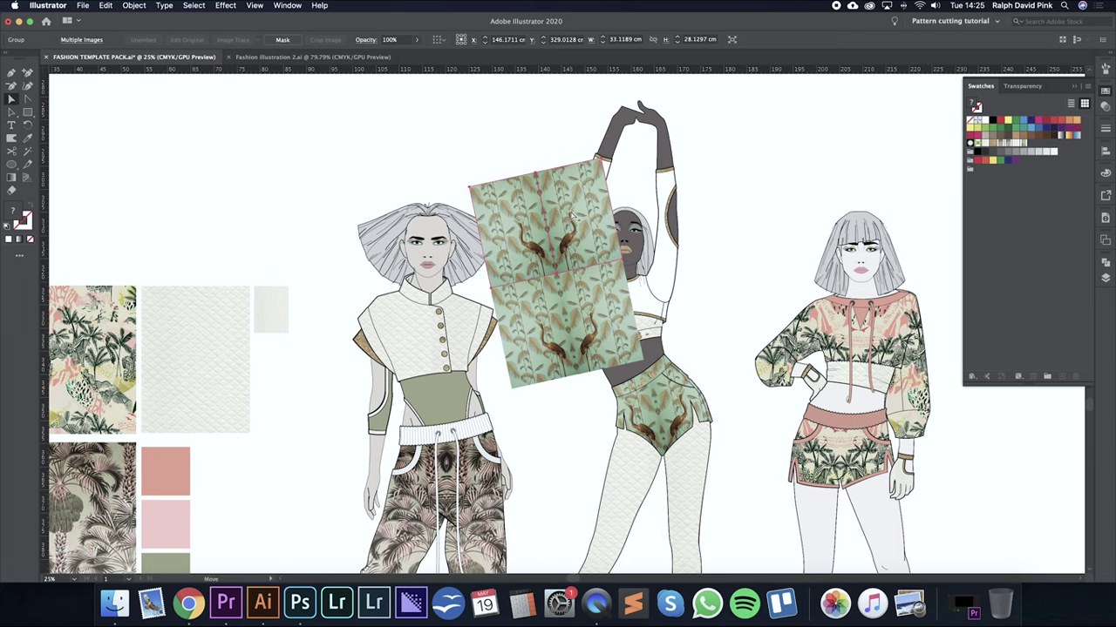
Try turning the upper copy of the mirrored print upside down, and undo the rotation and the copies.
key("e")
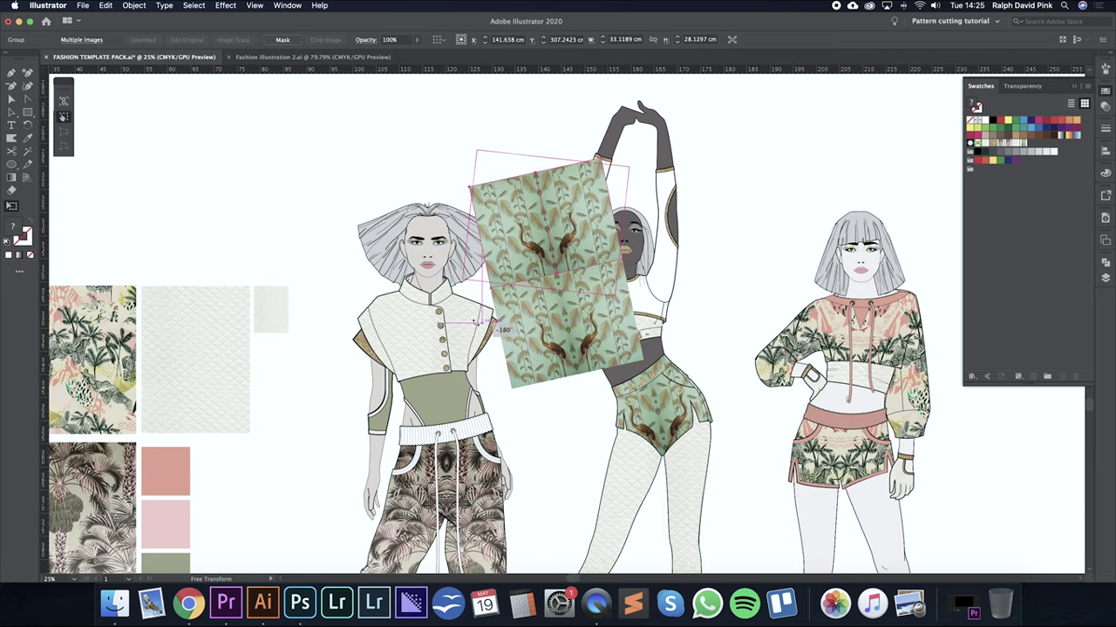
left_click_drag(484, 315, 484, 315)
key("a")
key("super+equal")
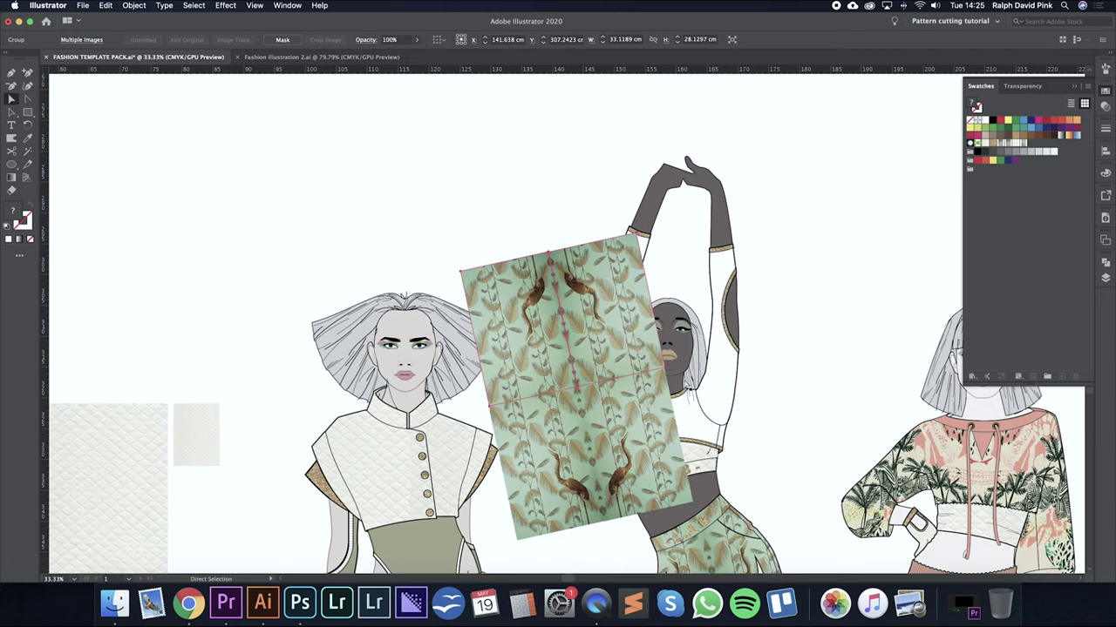
left_click_drag(820, 401, 786, 325)
key("super+z")
key("super+z")
key("super+z")
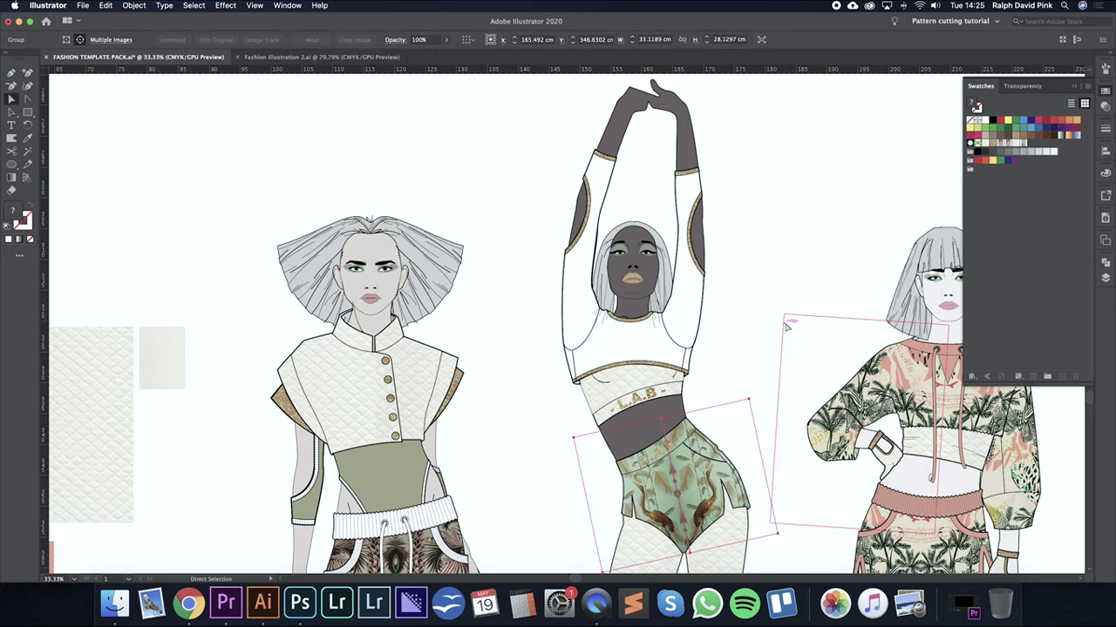
Paste a copy of the right half of the shorts' print, rotate it upright and place it above the third figure.
left_click(741, 343)
left_click(740, 421)
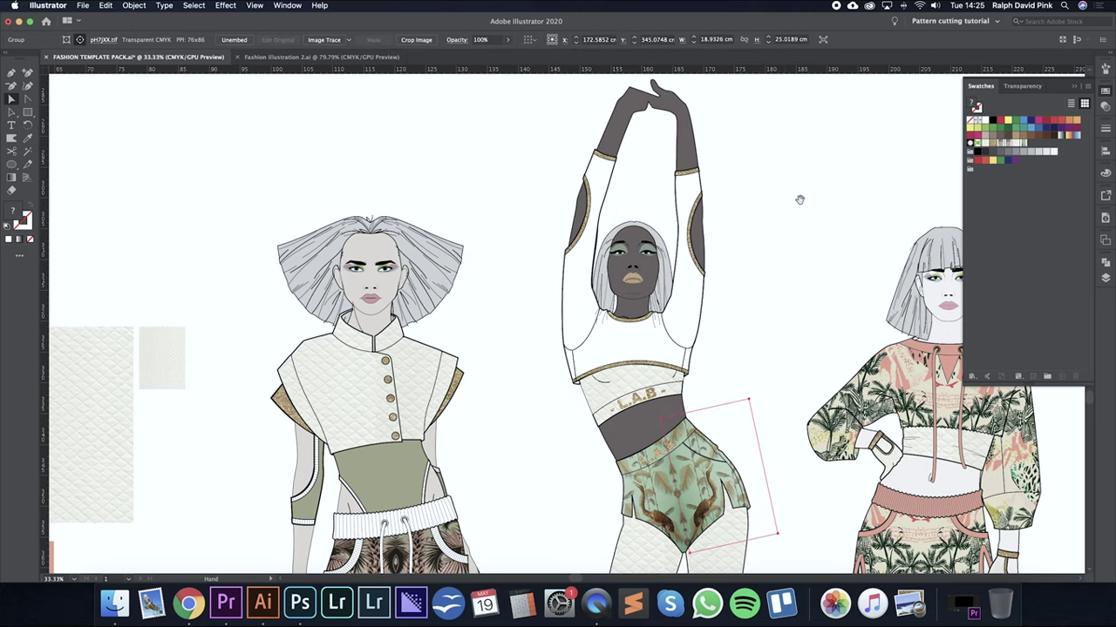
scroll(614, 260, "up", 4)
scroll(615, 259, "right", 5)
key("super+v")
key("e")
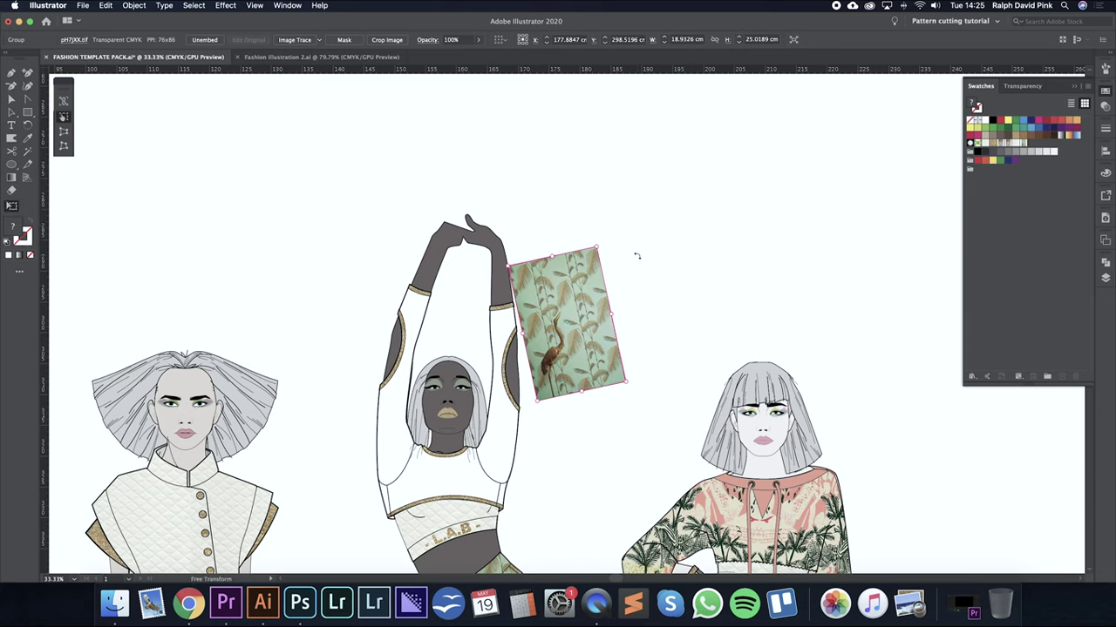
left_click_drag(603, 242, 773, 196)
key("v")
left_click(706, 251)
Create a copy of the upright print panel reflected across the vertical axis, and set it flush against the panel's left edge.
right_click(782, 204)
mouse_move(811, 325)
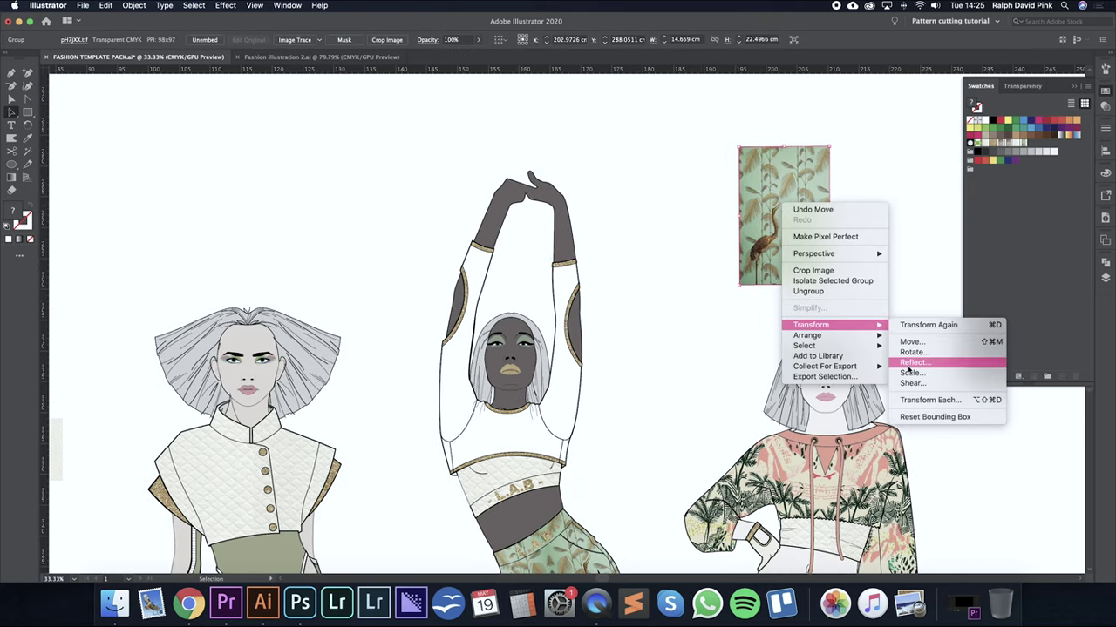
left_click(911, 363)
left_click(717, 346)
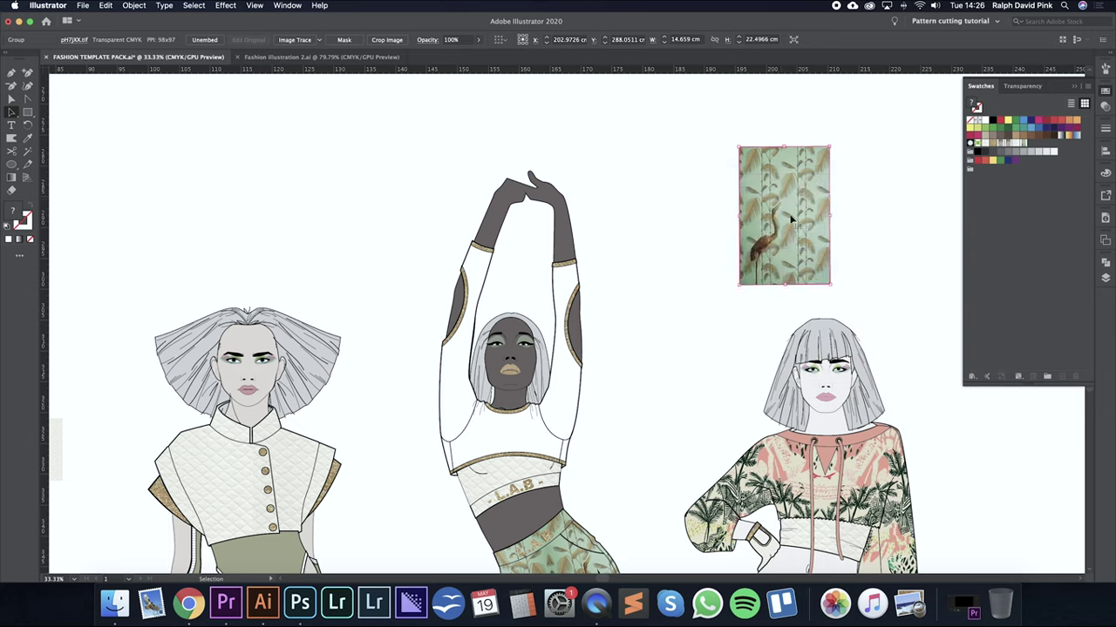
left_click_drag(814, 188, 729, 191)
Create a copy of the two-panel print reflected across the horizontal axis, and set it flush above the original pair.
left_click_drag(821, 119, 711, 196)
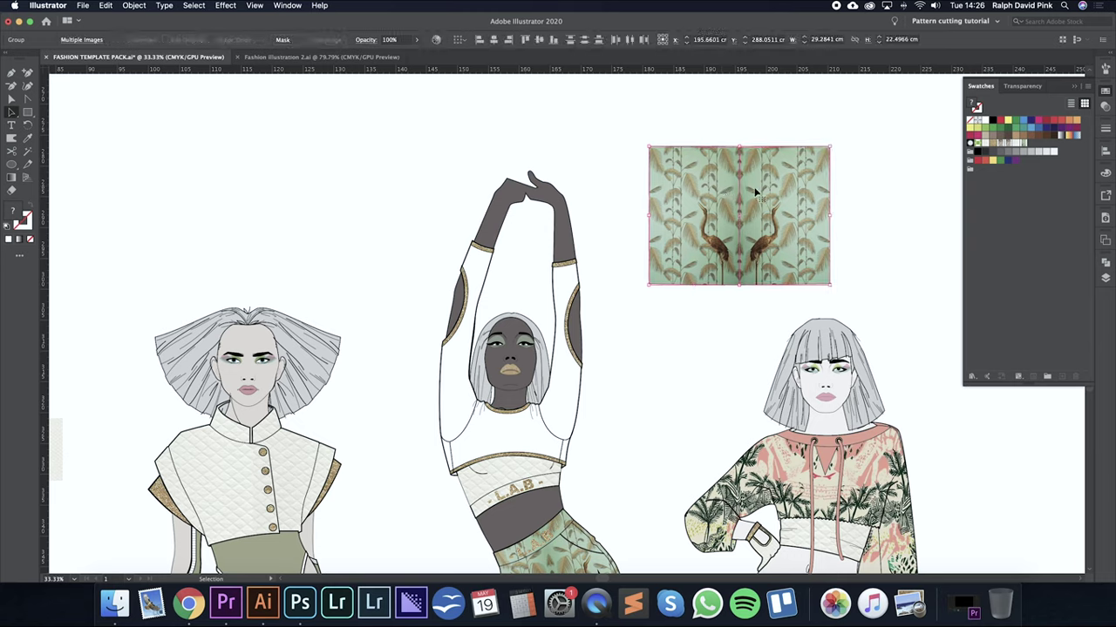
right_click(754, 190)
mouse_move(789, 303)
left_click(898, 343)
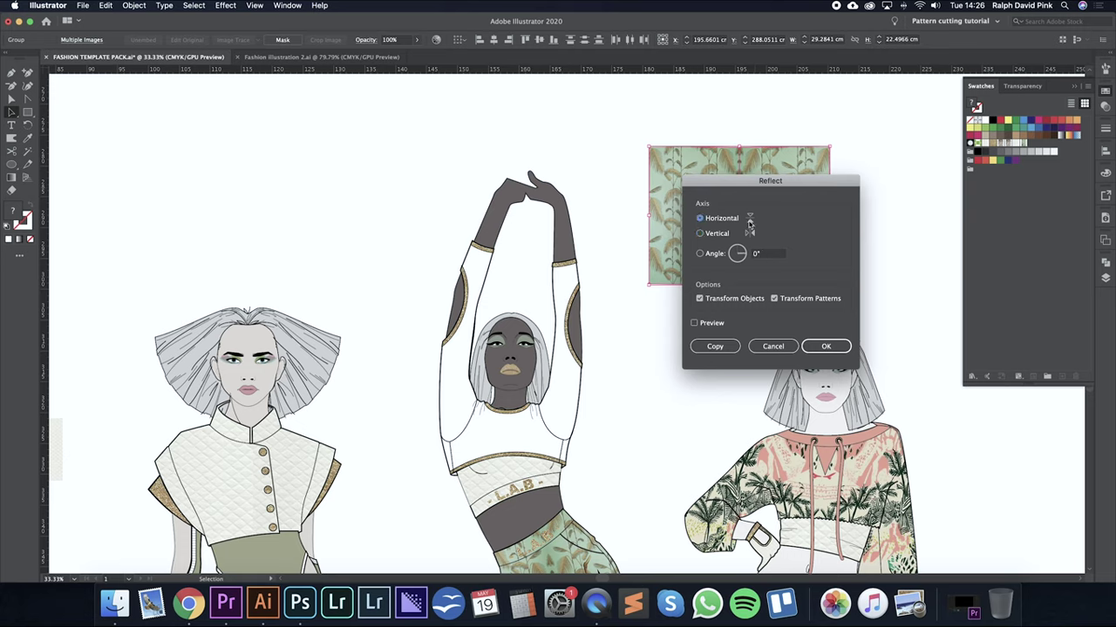
left_click(720, 347)
left_click_drag(771, 240, 779, 102)
key("Down")
key("Down")
key("Down")
key("Down")
key("Down")
key("Down")
key("Down")
key("super+minus")
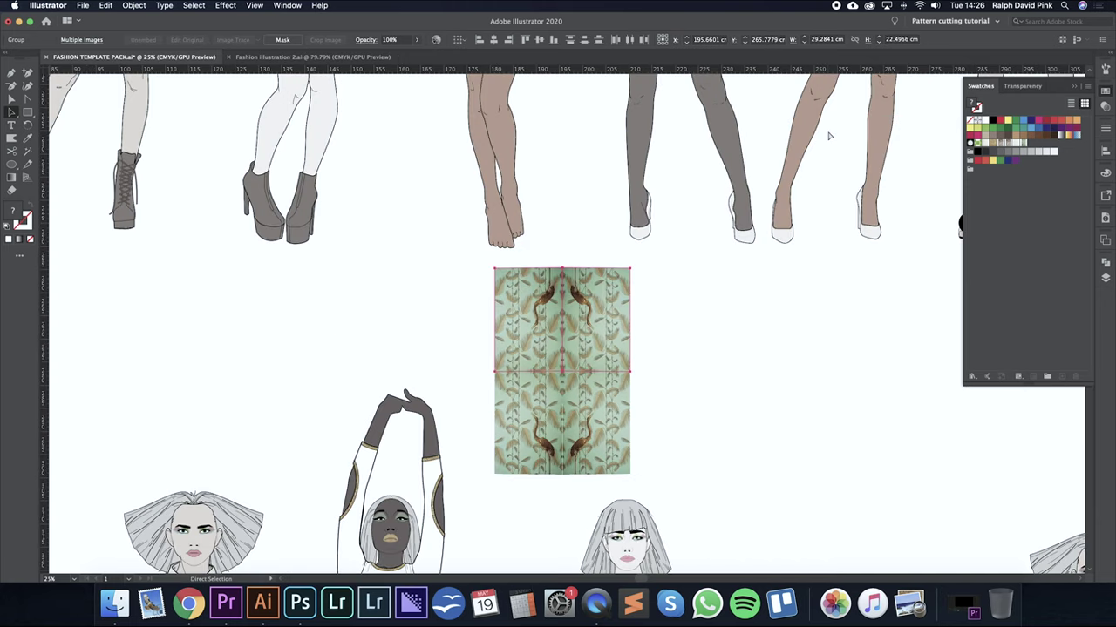
Nudge the individual panels of the four-panel print together to close the gaps along the seams.
left_click(659, 366)
left_click_drag(684, 369, 718, 332)
key("ctrl+plus")
key("ctrl+plus")
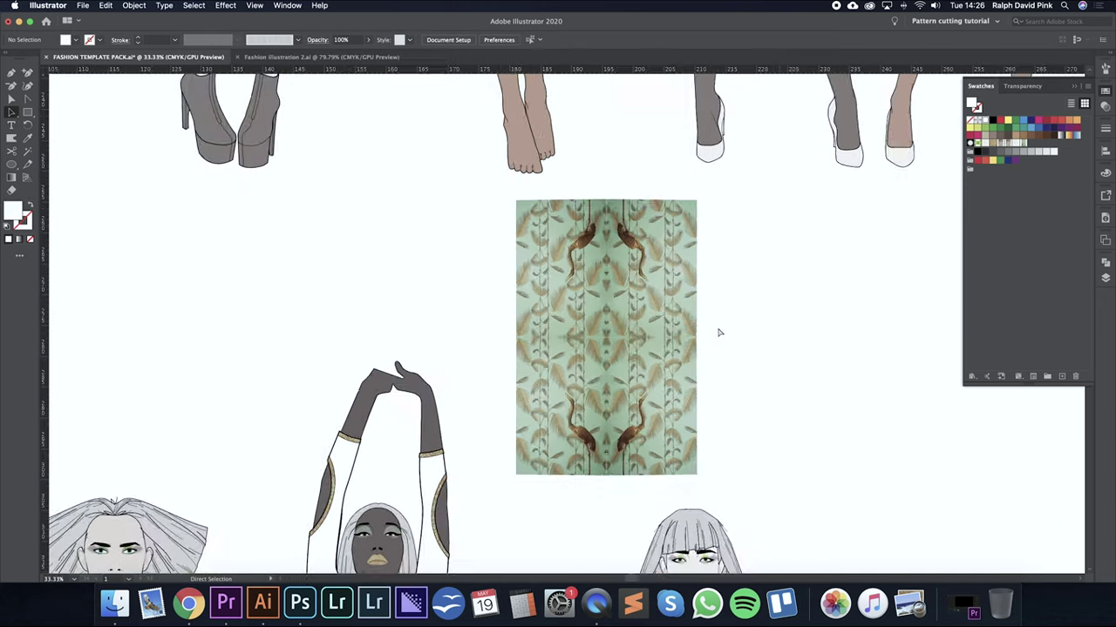
left_click(669, 397)
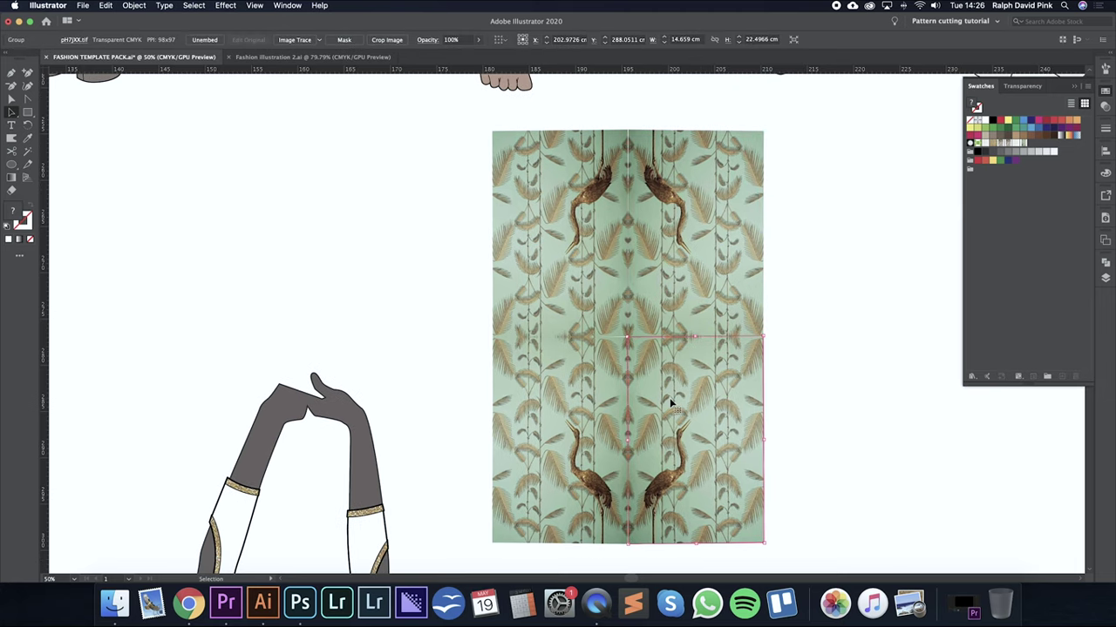
left_click(519, 405)
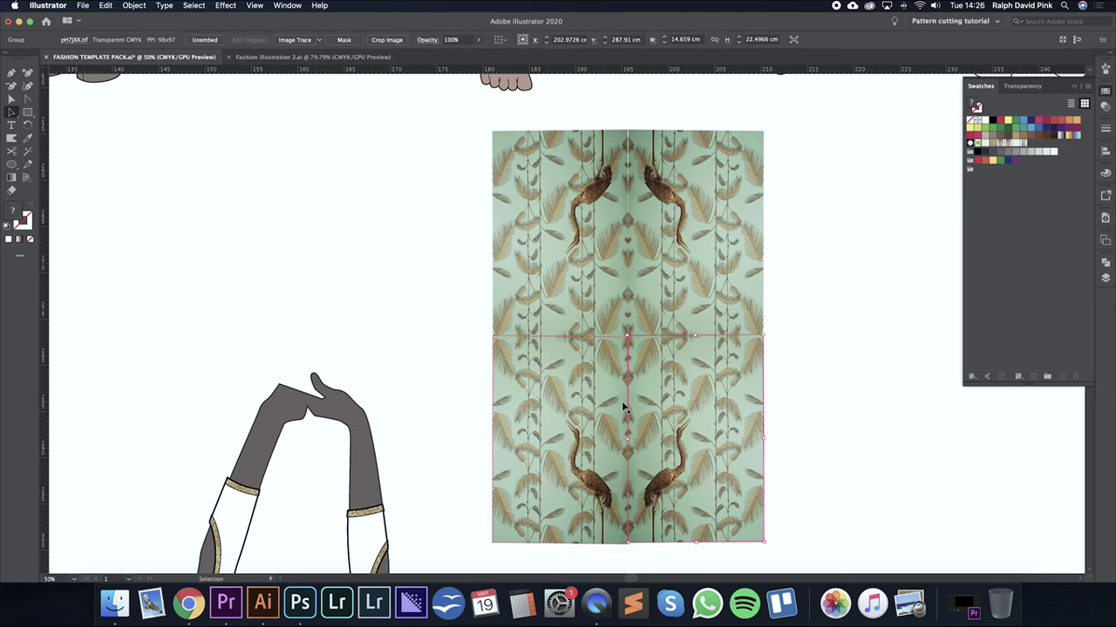
left_click(798, 378)
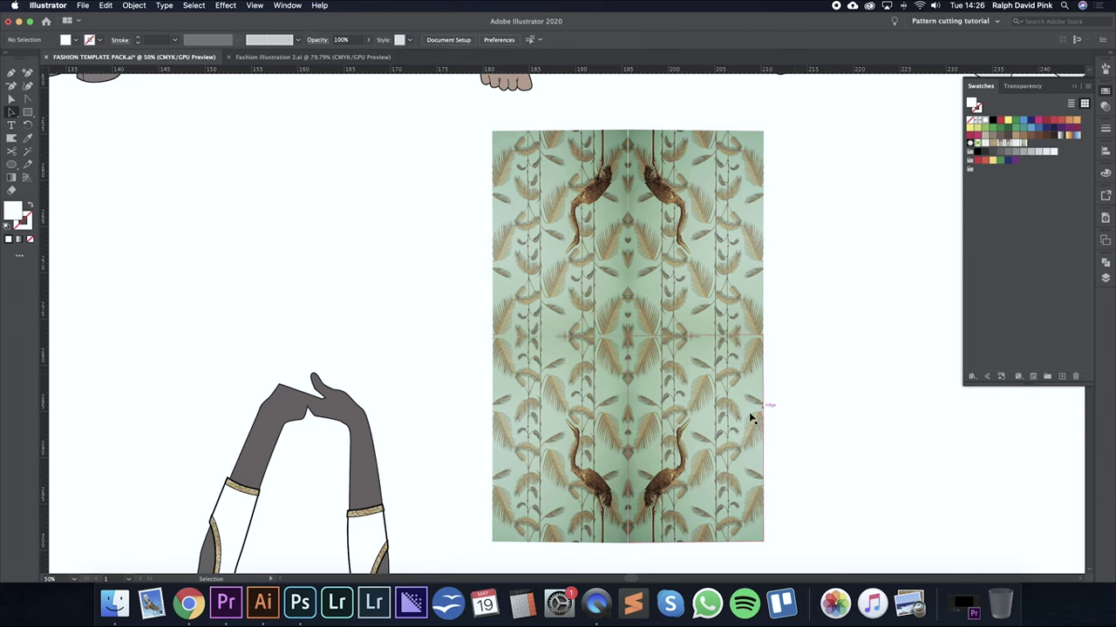
left_click(693, 445)
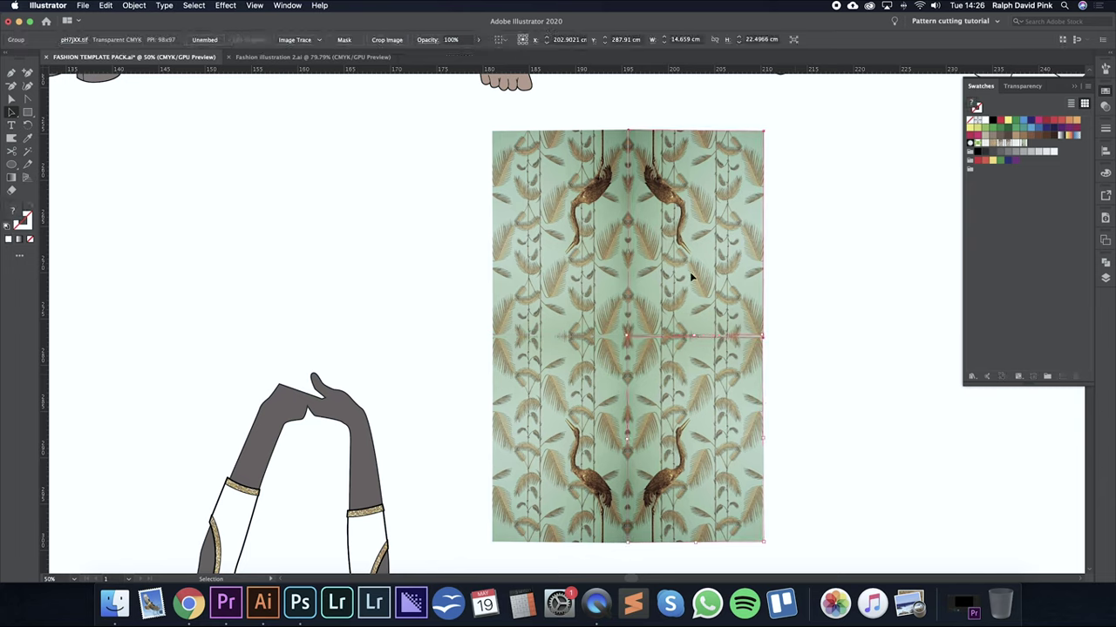
left_click(827, 293)
left_click_drag(687, 337, 513, 375)
left_click(447, 304)
Move the complete four-panel leaf-and-crane print over the second figure's arms and top.
key("super+space")
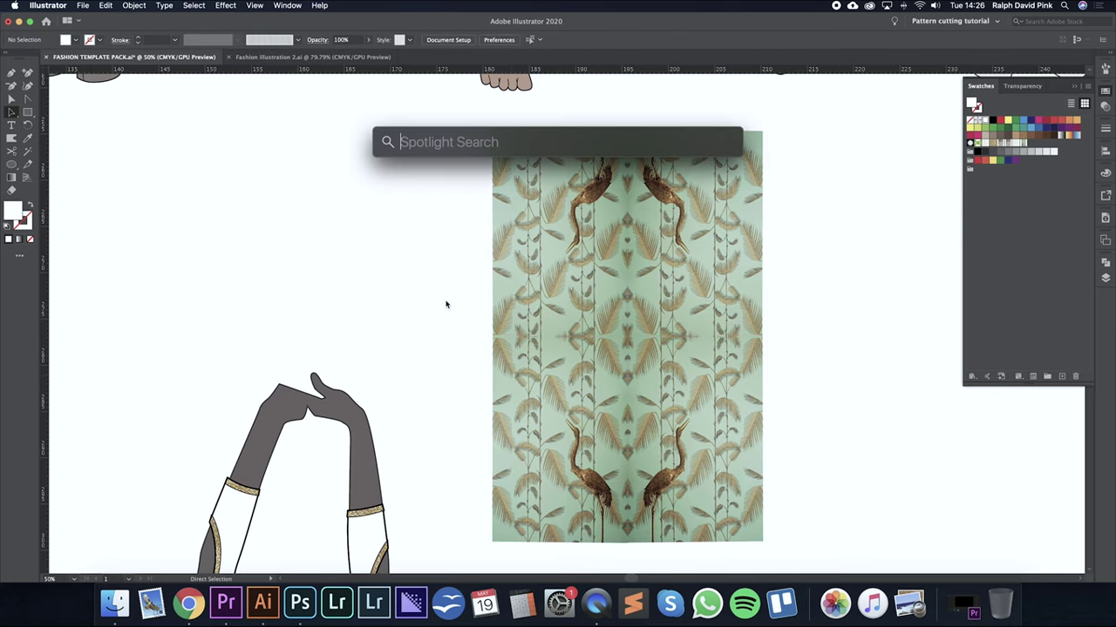
key("Escape")
left_click_drag(445, 300, 677, 165)
key("super+minus")
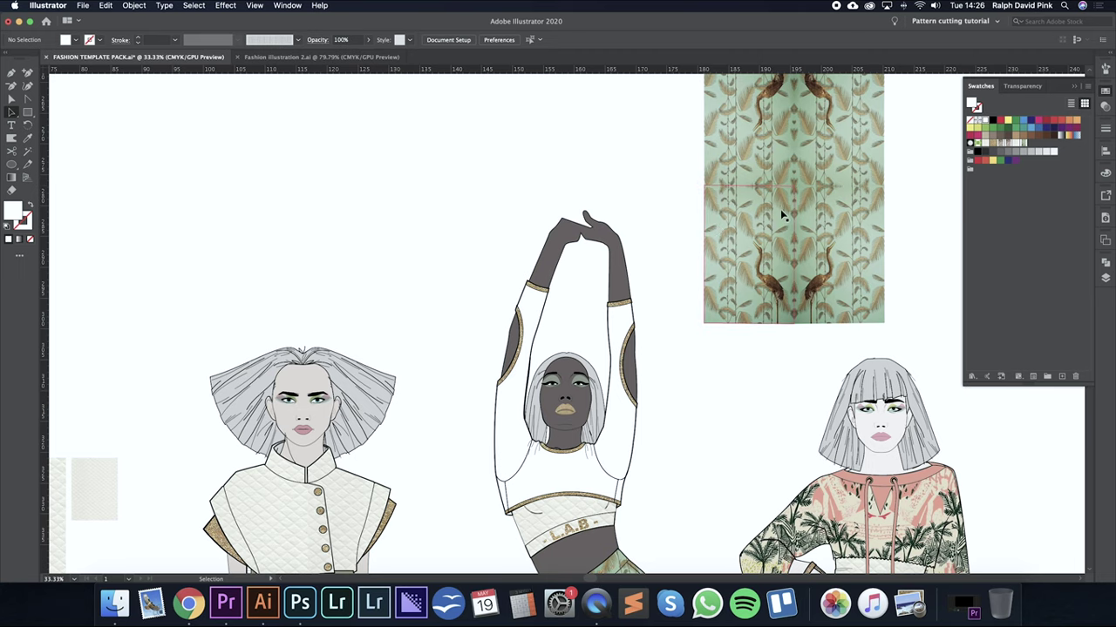
left_click_drag(834, 242, 585, 465)
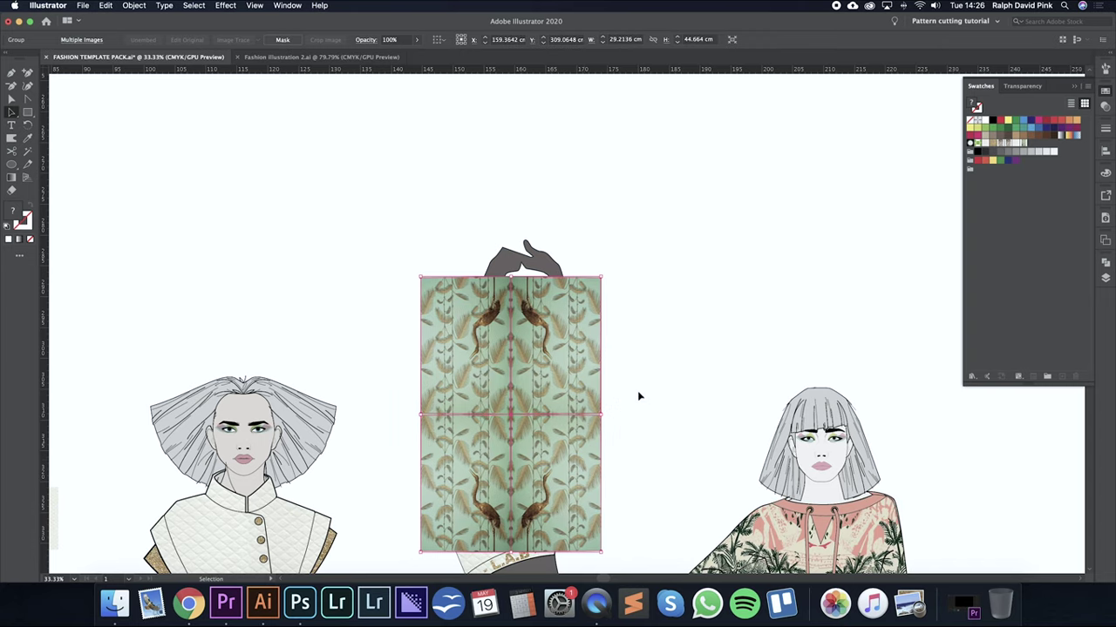
Undo the move that placed the four-panel print over the second figure.
key("super+z")
key("super+shift+z")
left_click(734, 267)
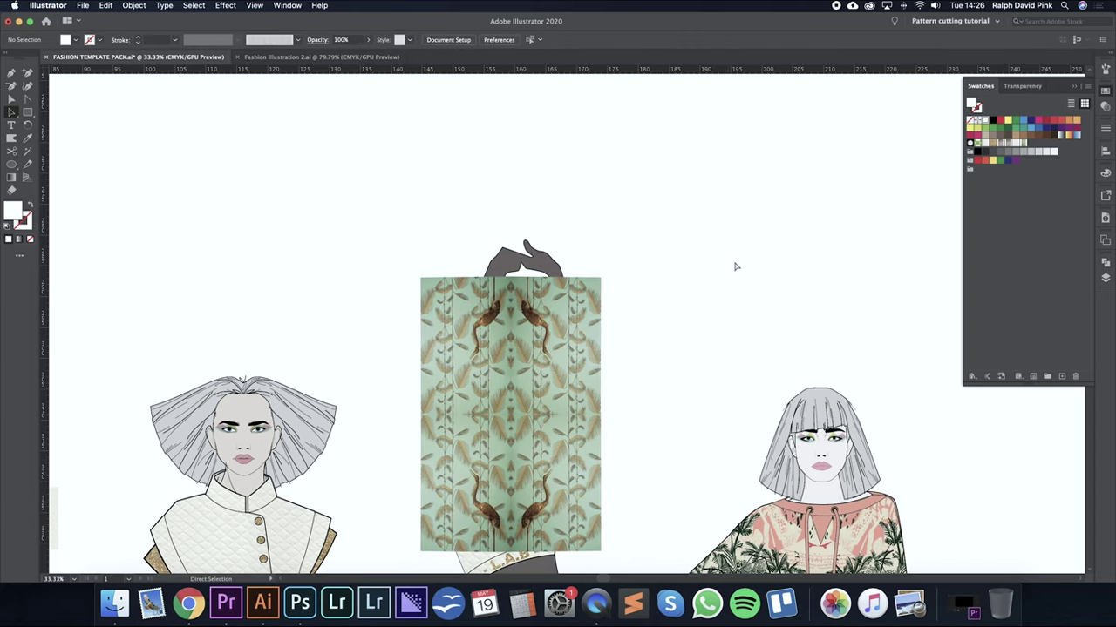
key("super+z")
mouse_move(785, 187)
left_mouse_down()
mouse_move(742, 217)
mouse_move(770, 200)
left_mouse_up()
key("super+z")
left_click(851, 193)
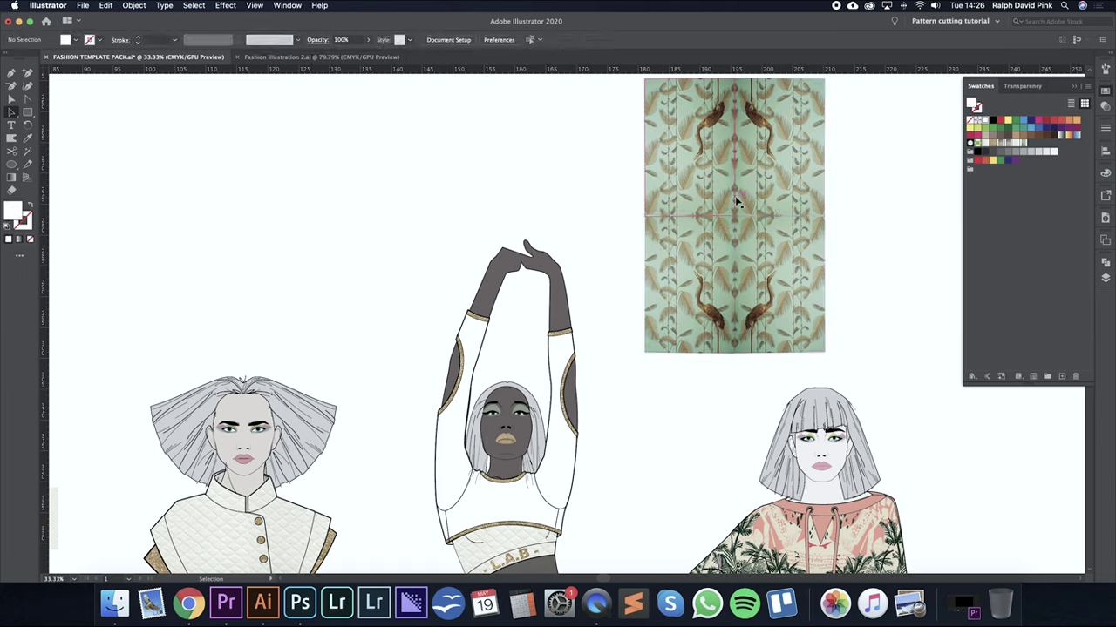
Select all four panels of the leaf-and-crane print and place them over the second figure's arms and top.
left_click(773, 271)
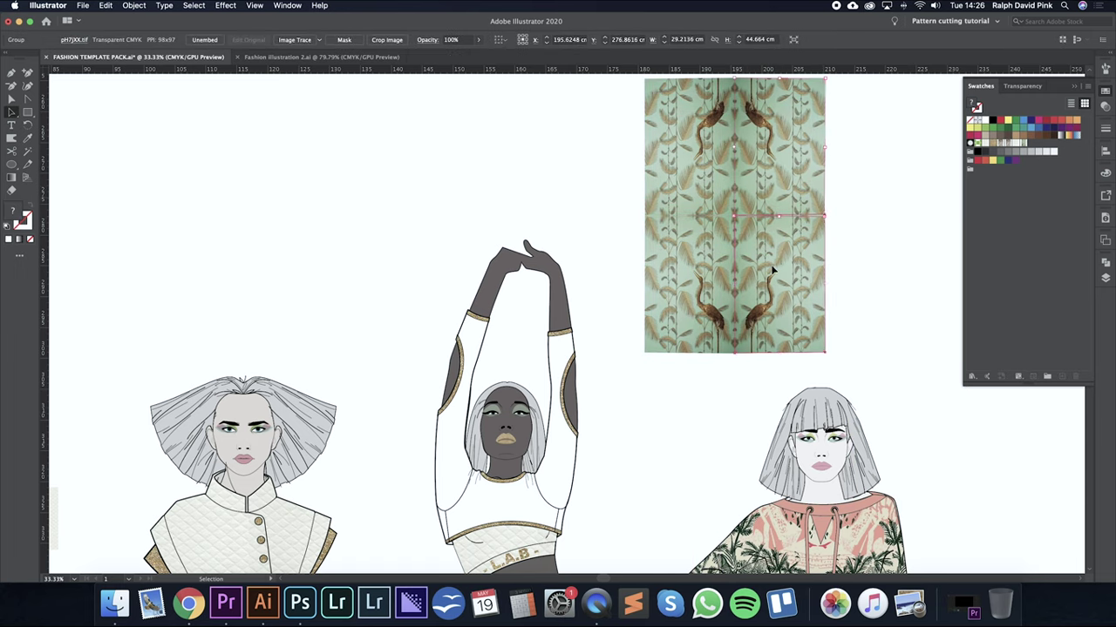
left_click_drag(610, 177, 830, 274)
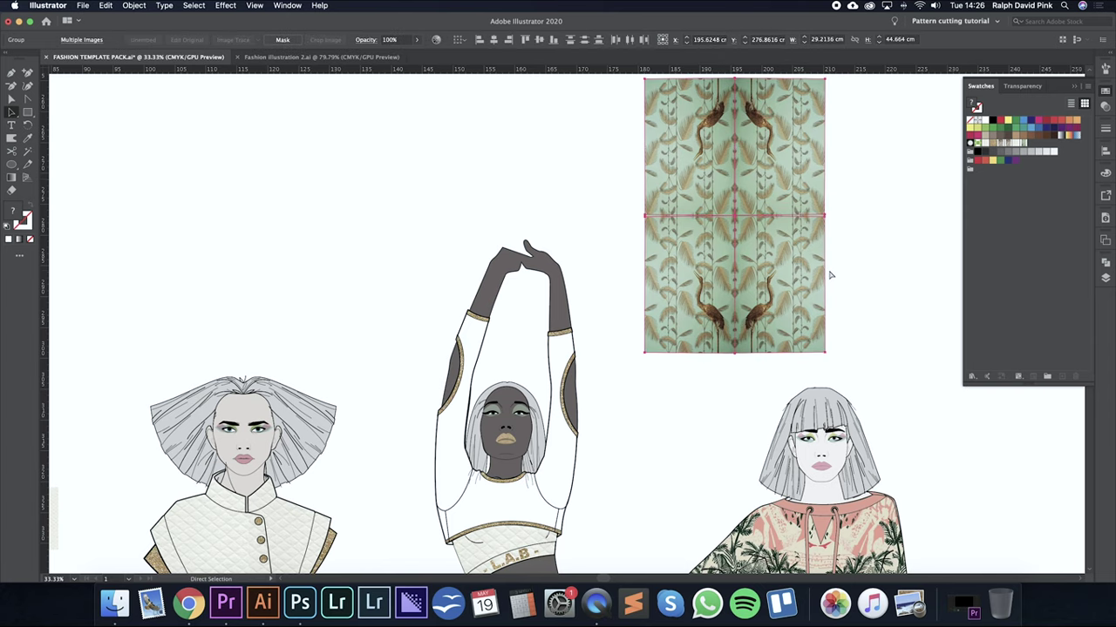
left_click(891, 219, "super")
left_click_drag(765, 236, 723, 295)
left_click_drag(686, 346, 684, 305)
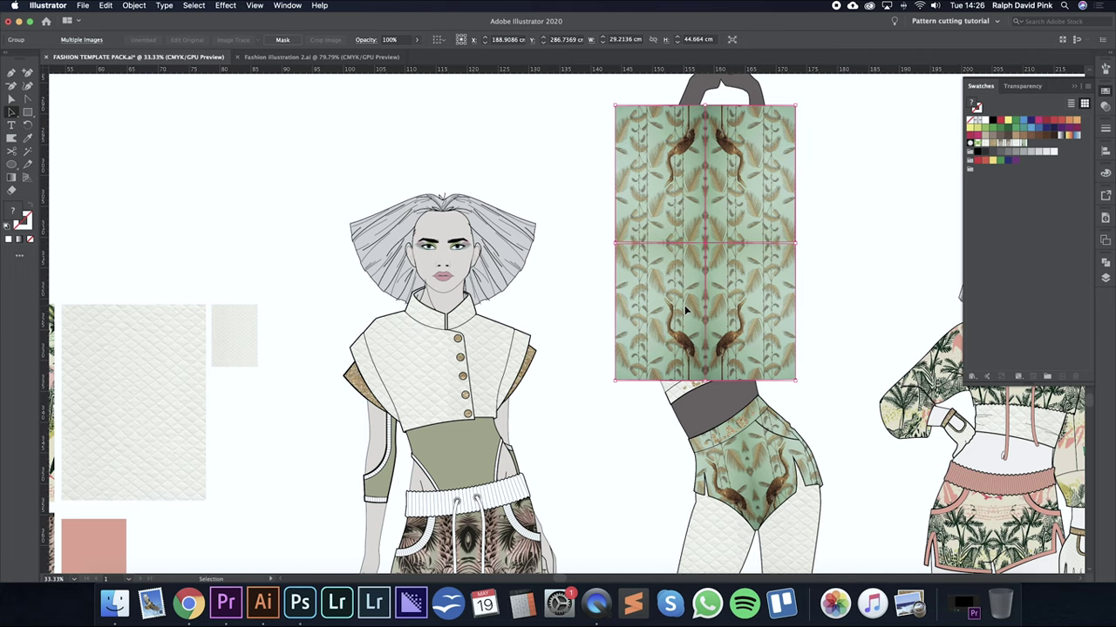
Send the four-panel print behind the second figure's top and nudge it sideways to line up with the body.
key("super+bracketleft")
scroll(820, 279, "right", 5)
scroll(820, 279, "up", 3)
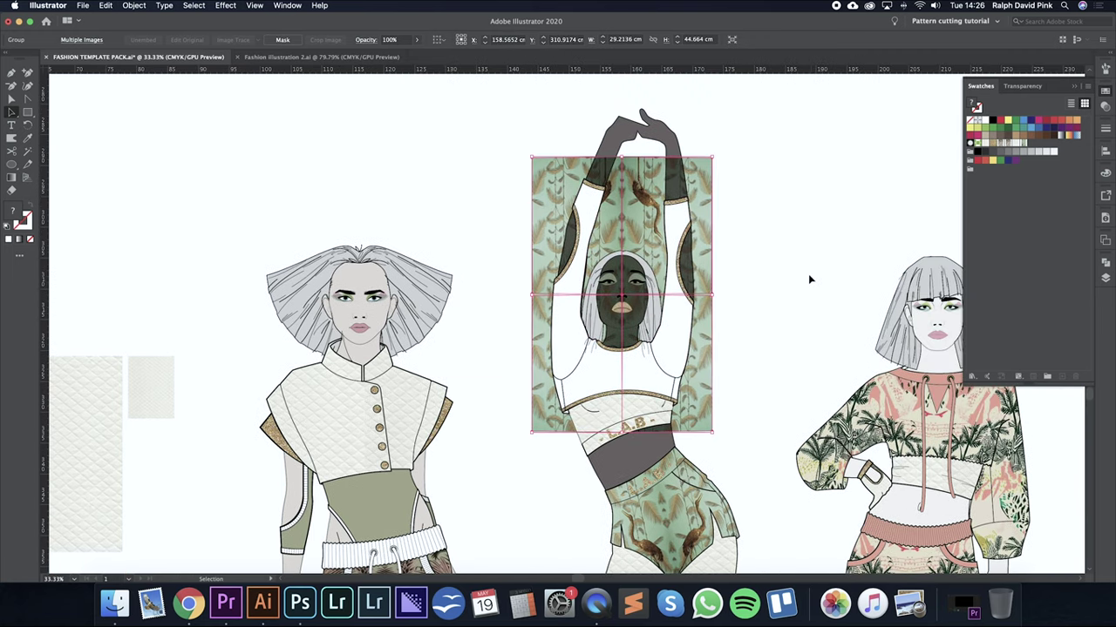
key("shift+Left")
key("shift+Left")
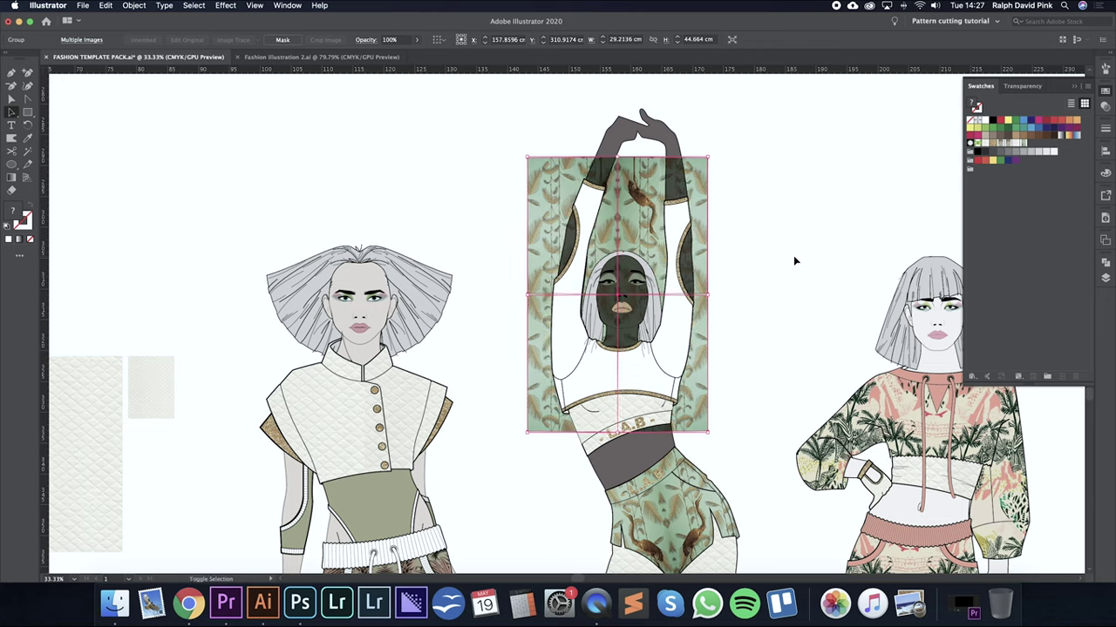
left_click(794, 257)
Make a clipping mask that fits the leaf-and-crane print inside the second figure's long-sleeved top shape.
left_click(682, 217)
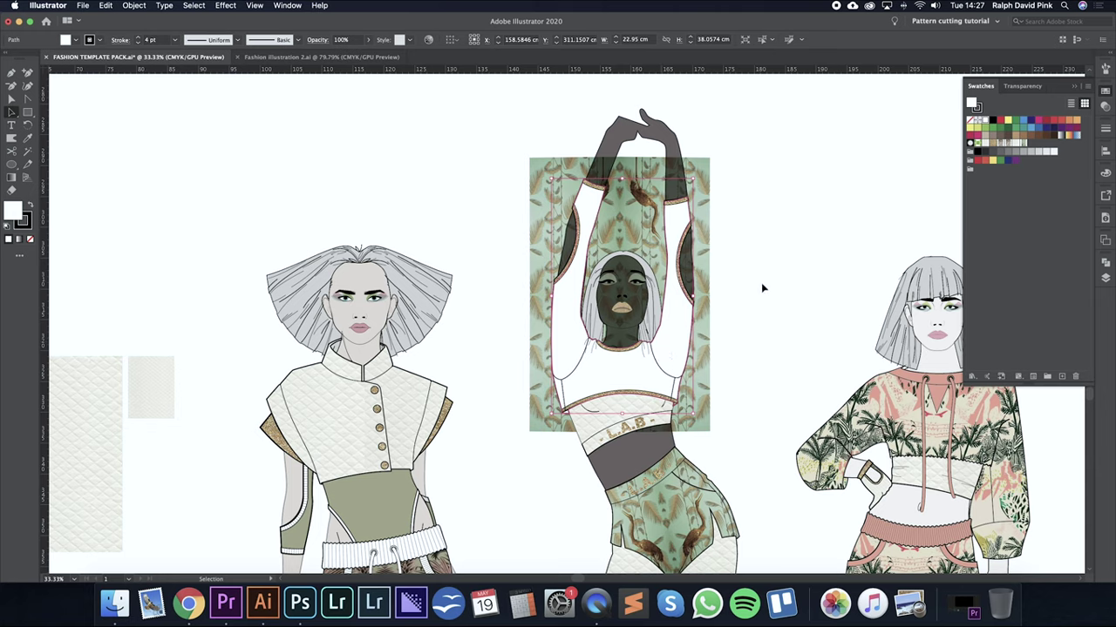
left_click(640, 219, "shift")
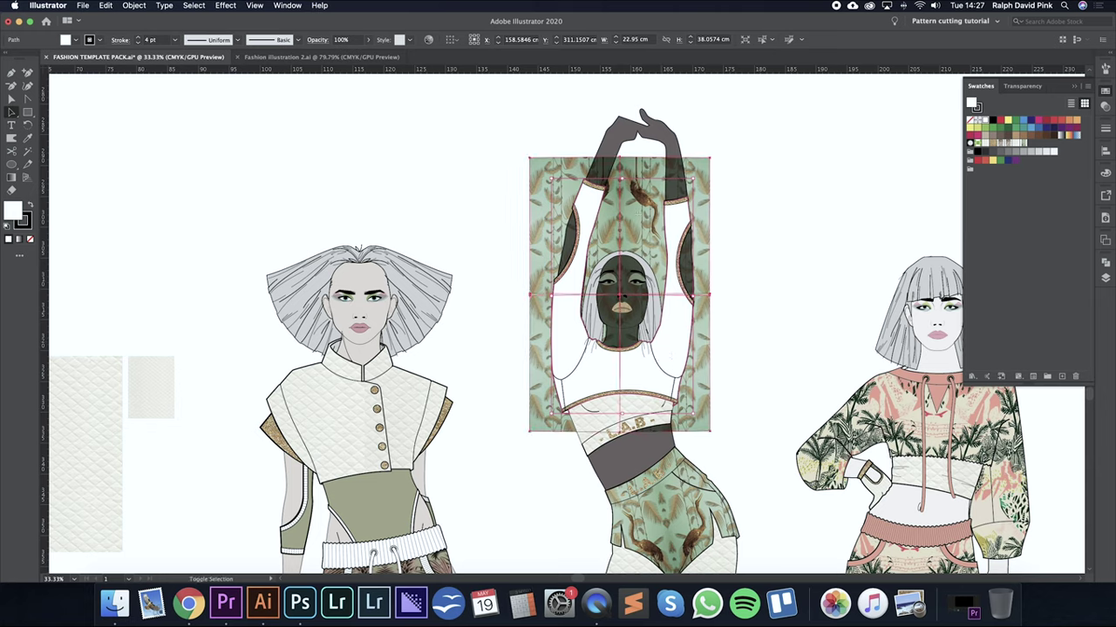
right_click(640, 220)
left_click(667, 317)
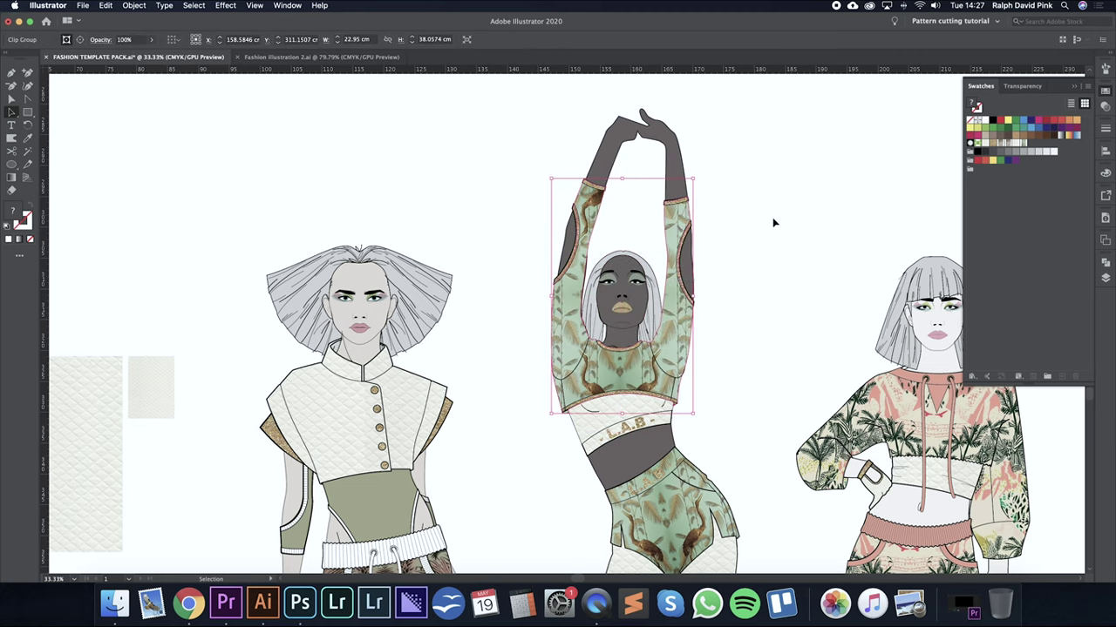
Give the outline of the print-filled top a black 3 pt stroke.
left_click(773, 220)
key("a")
left_click(665, 241)
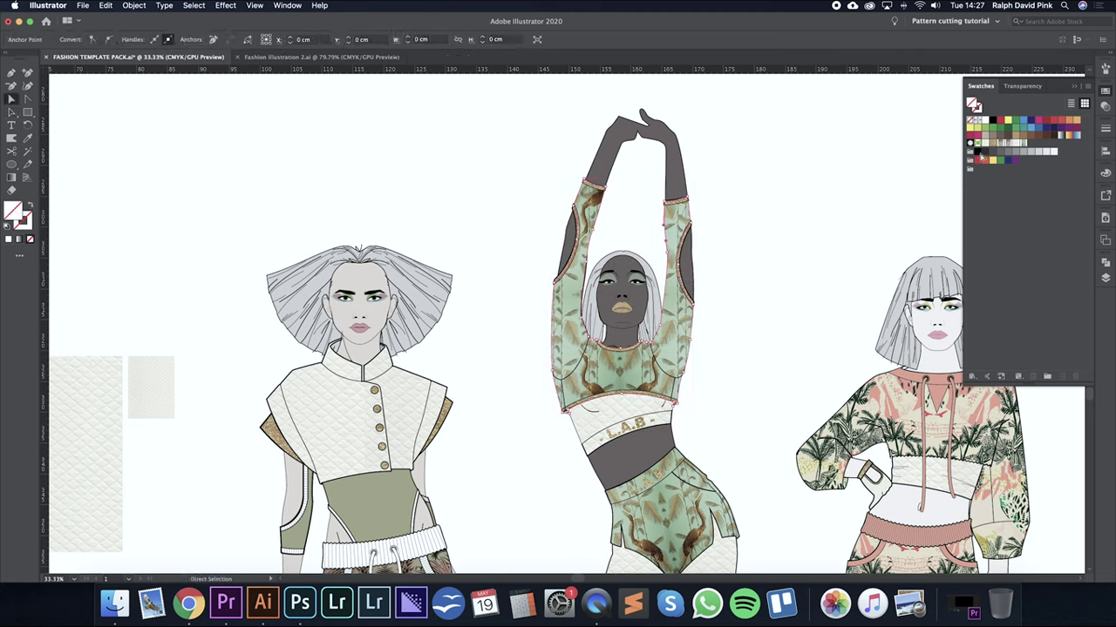
left_click(1105, 128)
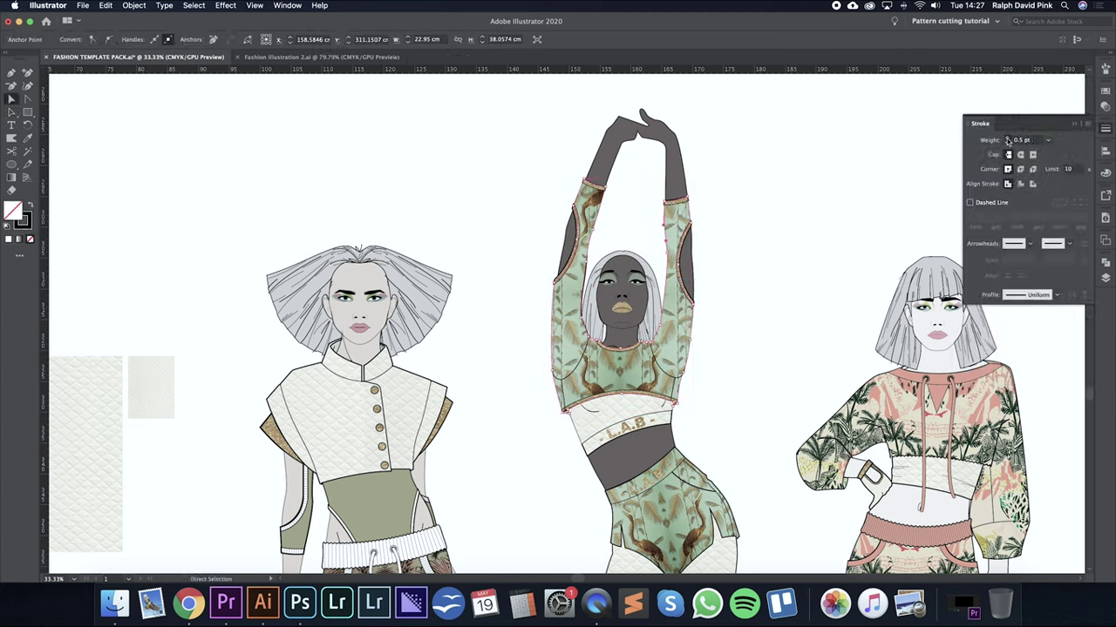
left_click(1009, 141)
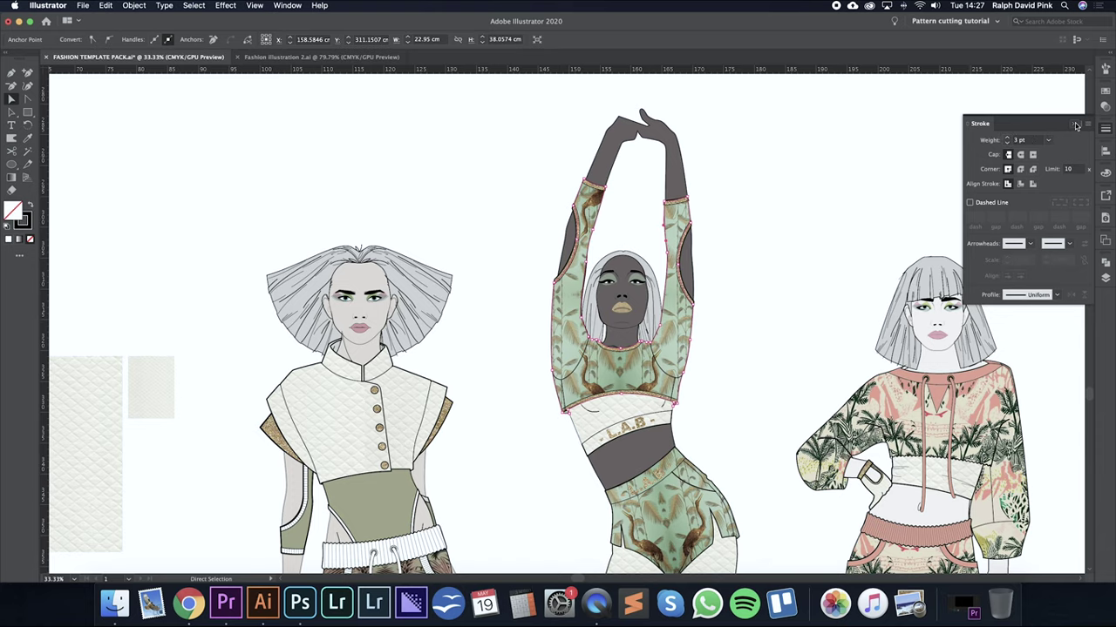
left_click(1074, 123)
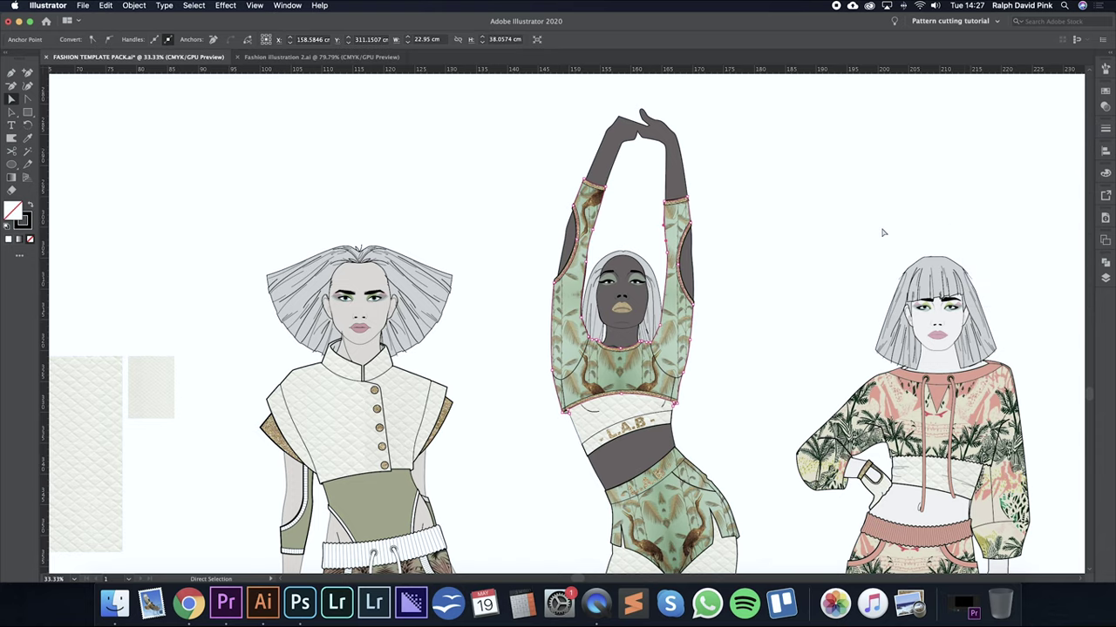
left_click(780, 264)
Bring the print-filled top forward in the stacking order, in front of the gold trims.
key("super+equal")
key("super+equal")
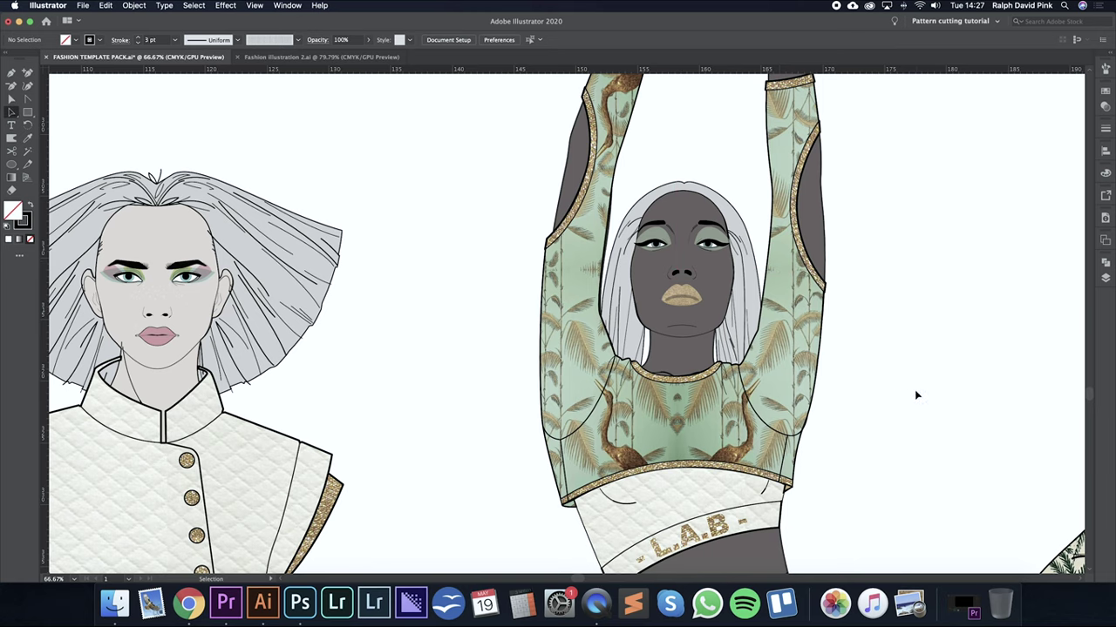
scroll(915, 392, "right", 3)
scroll(914, 391, "up", 1)
left_click(730, 390)
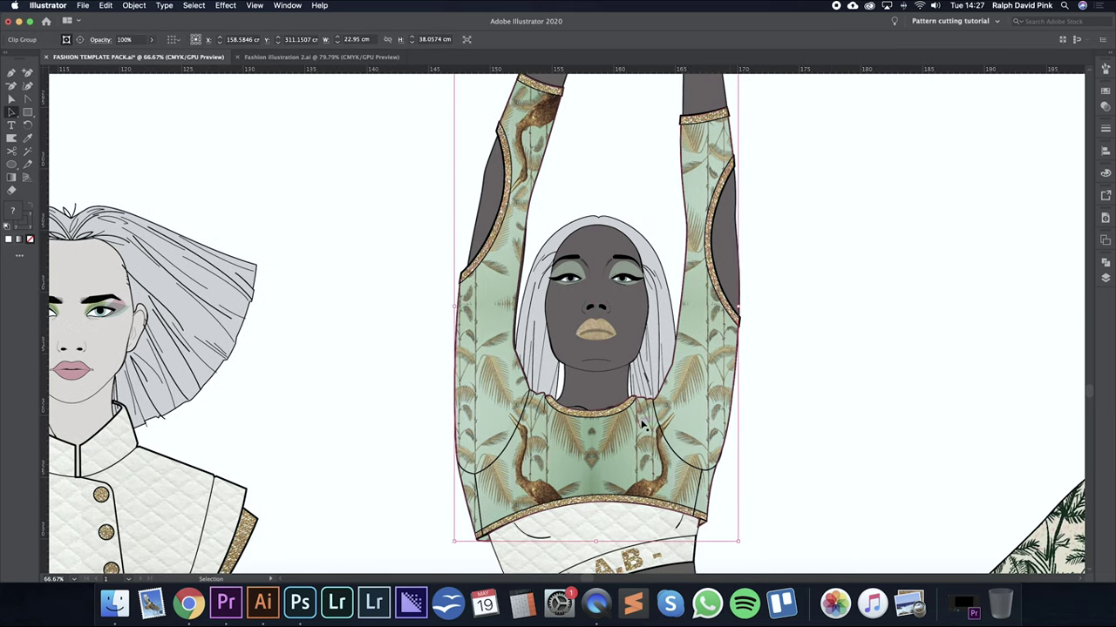
key("super+equal")
key("super+equal")
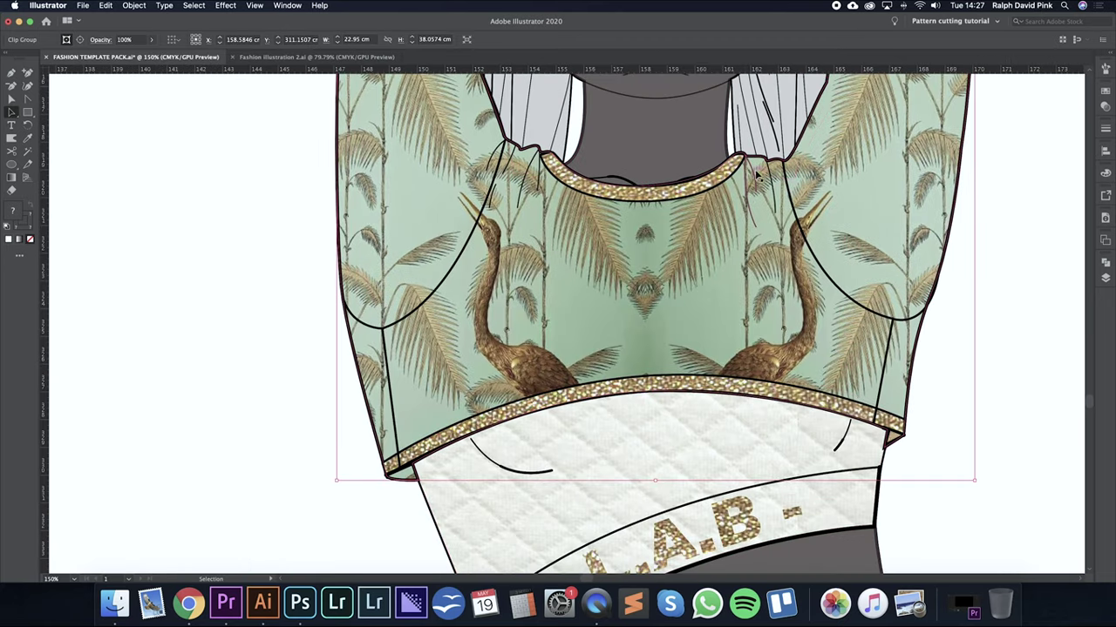
left_click(819, 187)
key("super+minus")
key("super+minus")
key("super+minus")
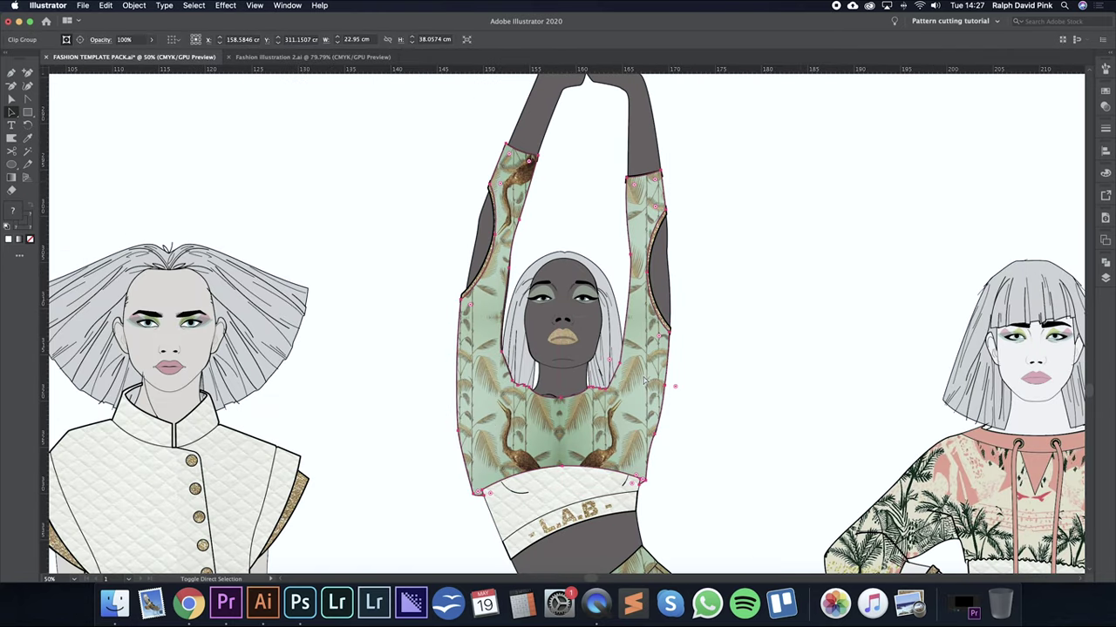
left_click(700, 363)
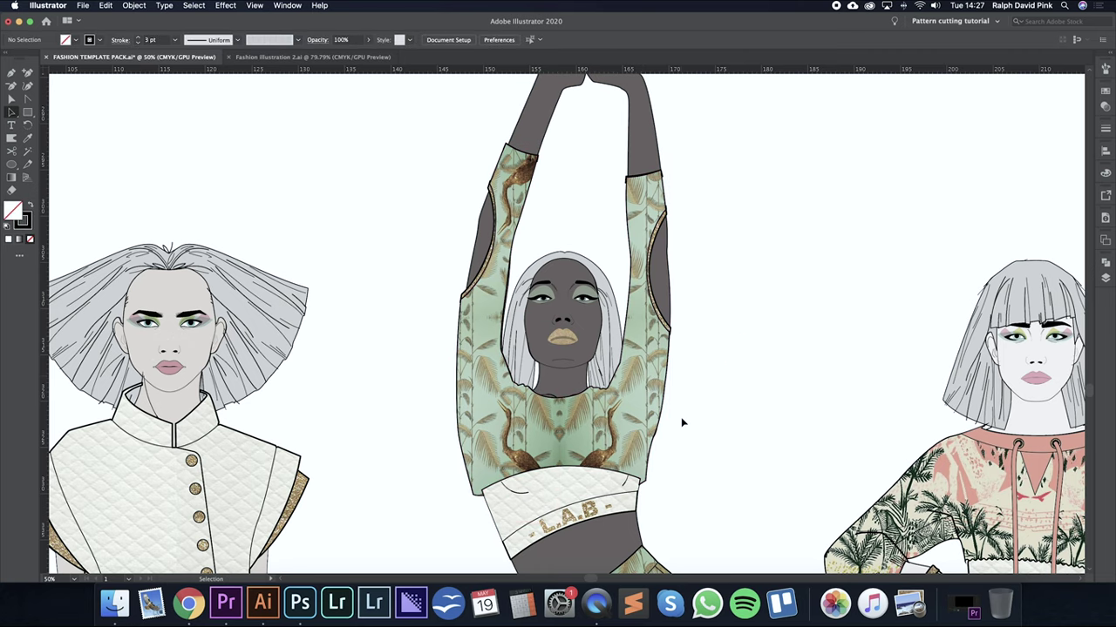
Send the print-filled top backward in the stacking order until it sits behind the black seam lines and all gold trims.
key("super+plus")
left_click_drag(681, 420, 679, 331)
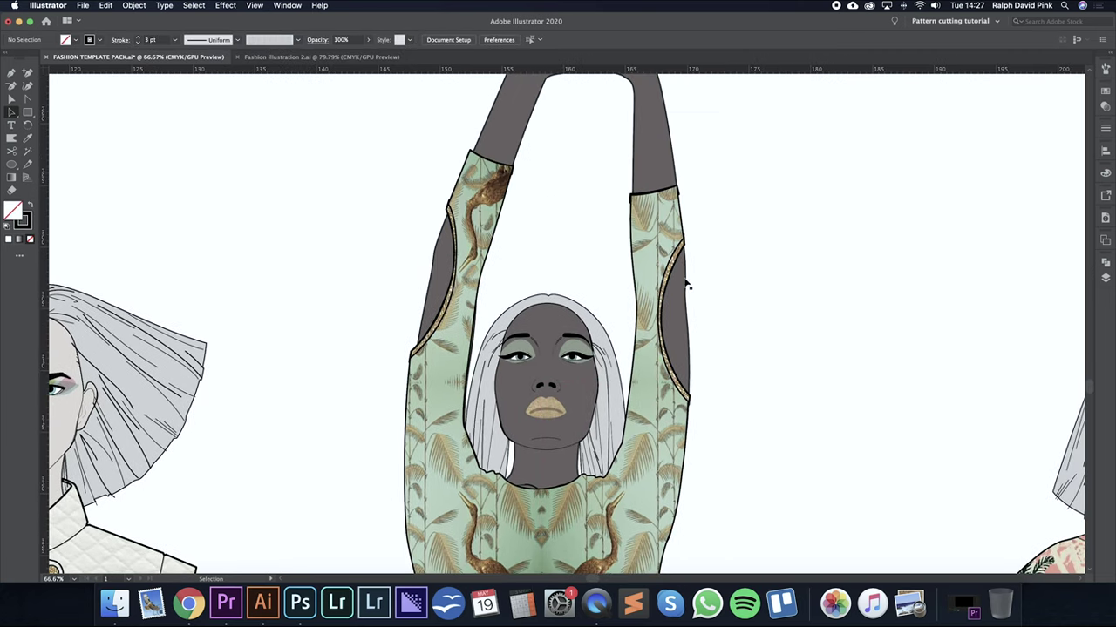
left_click(677, 274)
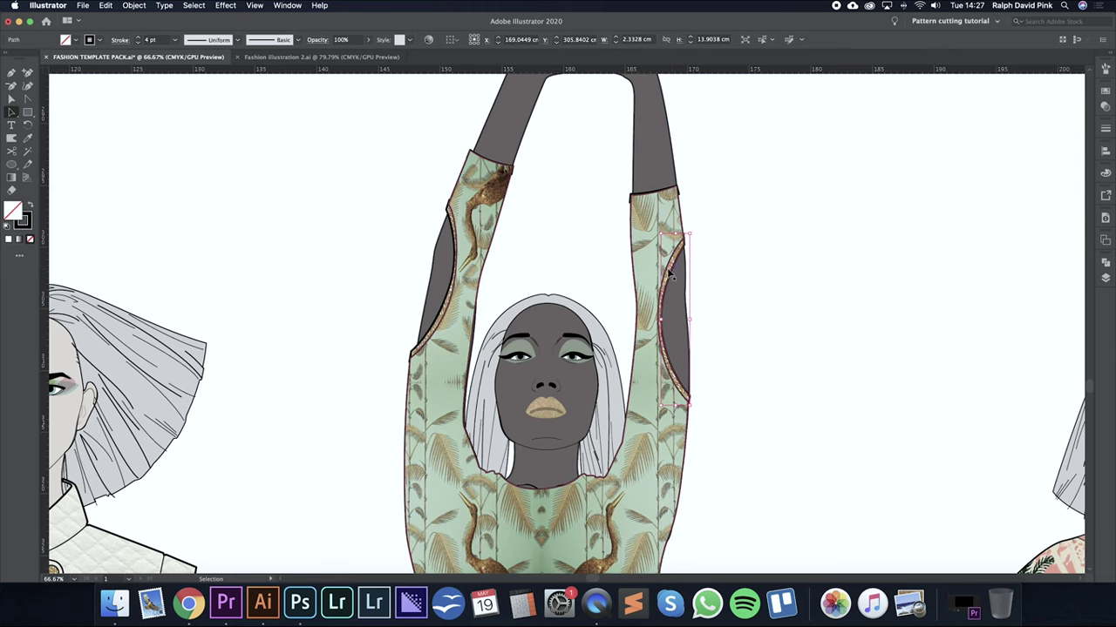
left_click(677, 275)
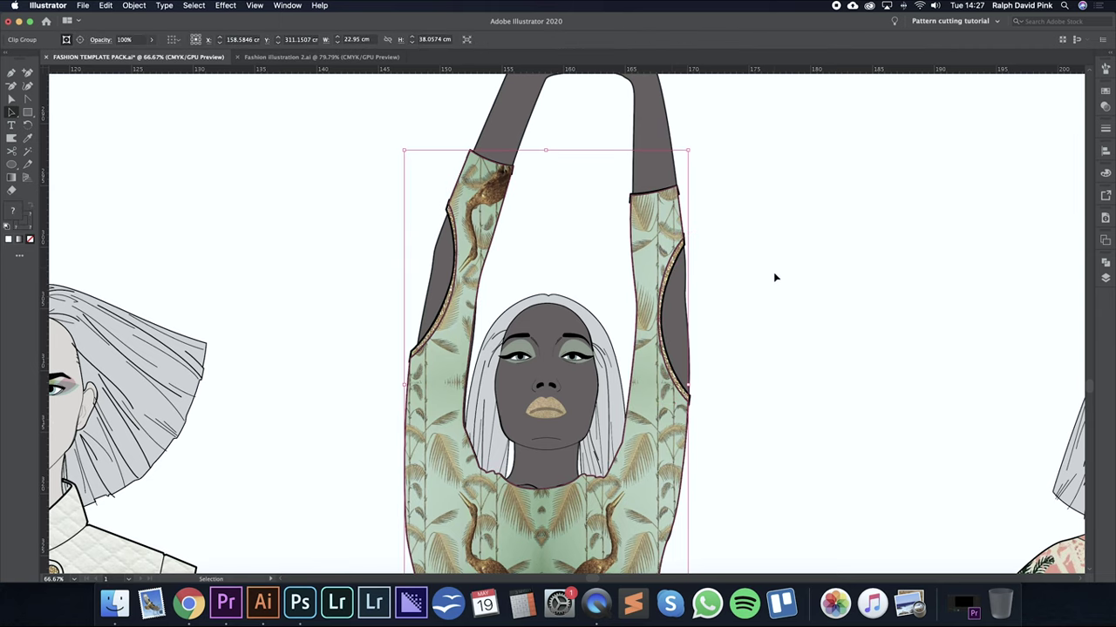
left_click(775, 270)
scroll(774, 261, "down", 5)
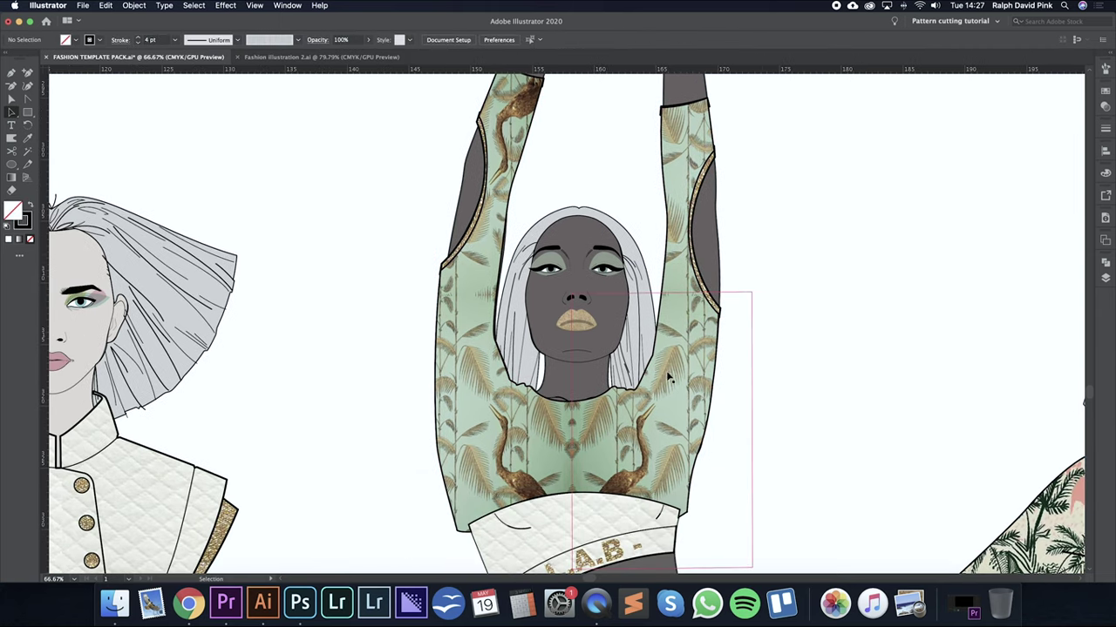
left_click(687, 349)
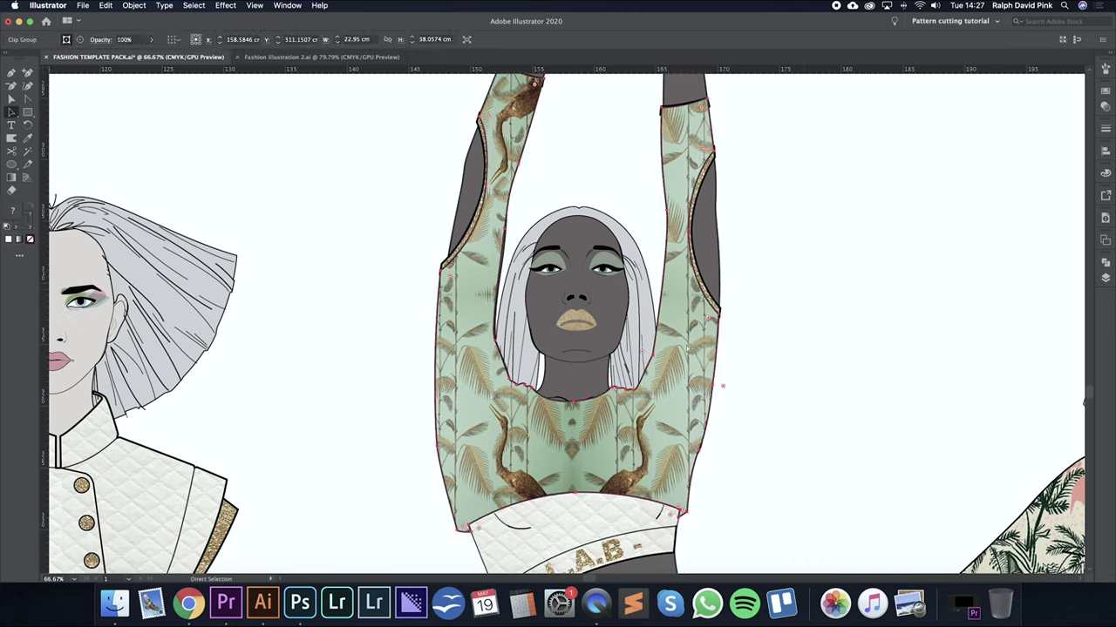
key("a")
key("super+bracketleft")
key("super+bracketleft")
key("super+bracketleft")
key("super+bracketleft")
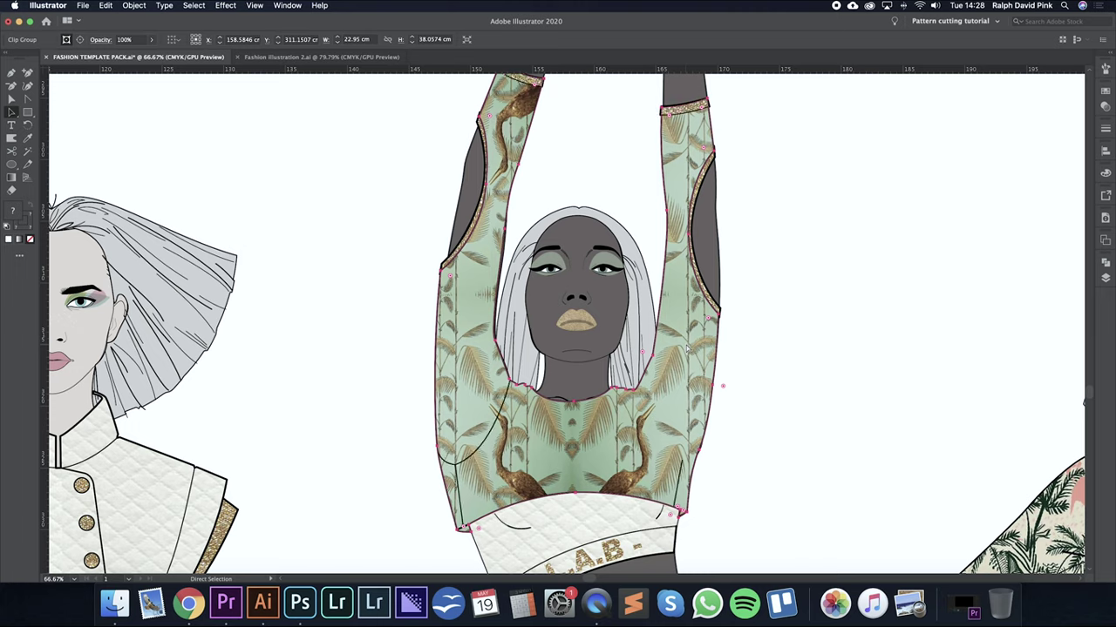
key("super+bracketright")
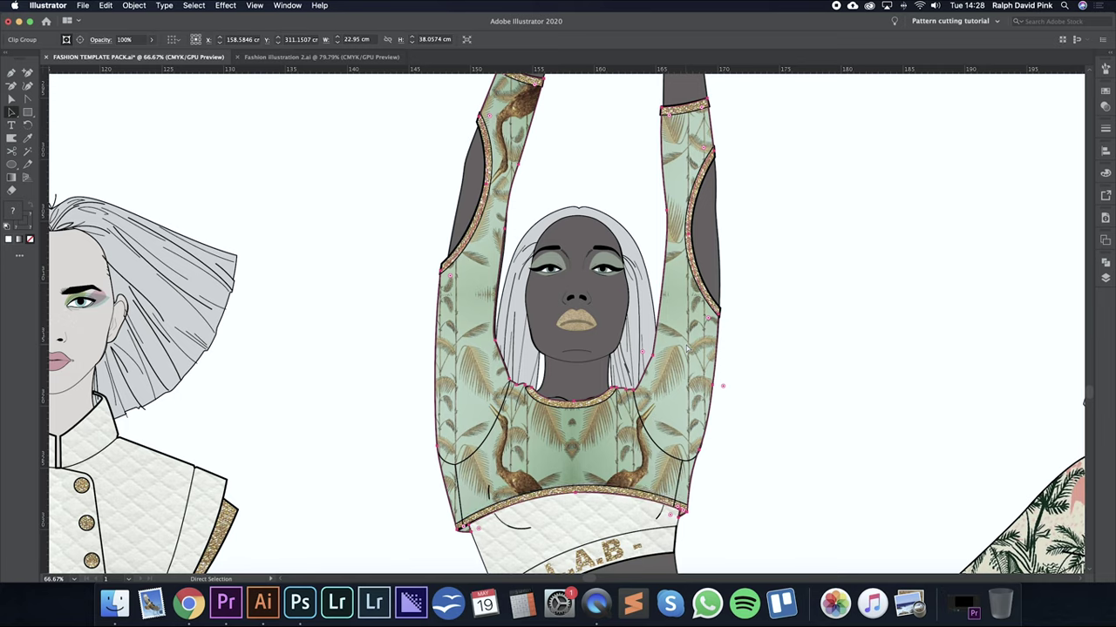
key("minus")
key("s")
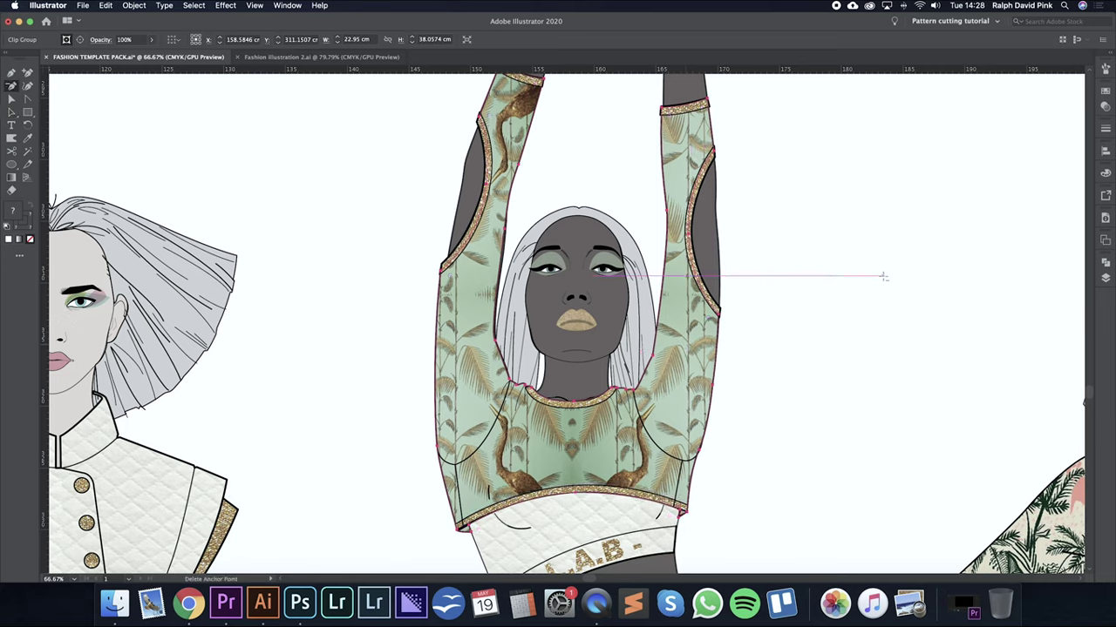
key("v")
left_click(804, 291)
Nudge the anchor point on the inner edge of the top's left sleeve outward, toward the figure's face.
left_click(500, 273)
key("super+plus")
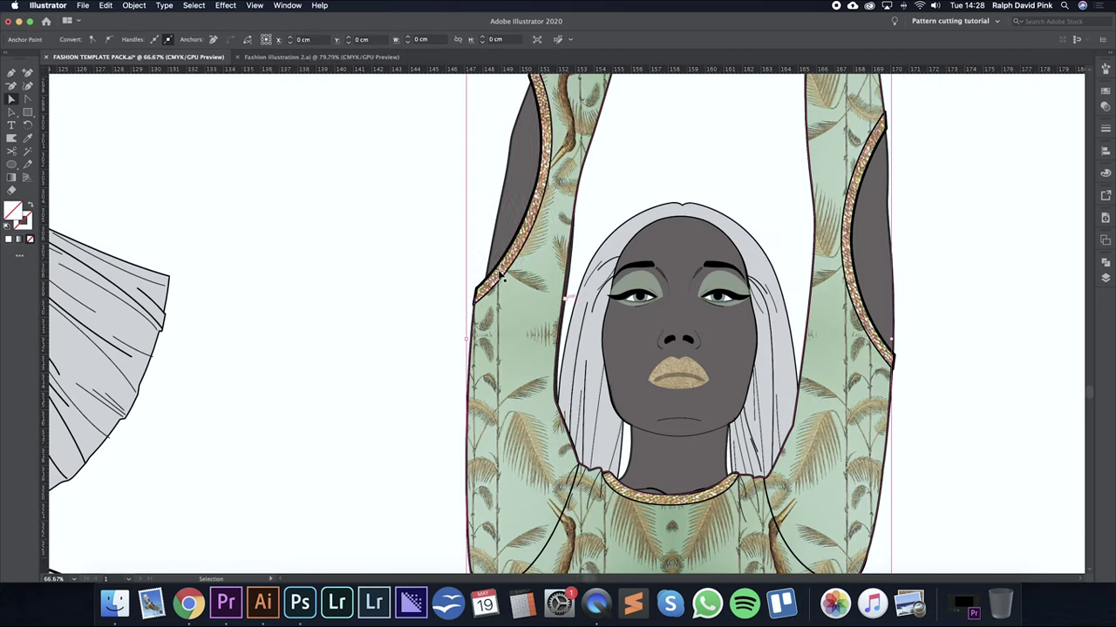
key("super+equal")
key("super+equal")
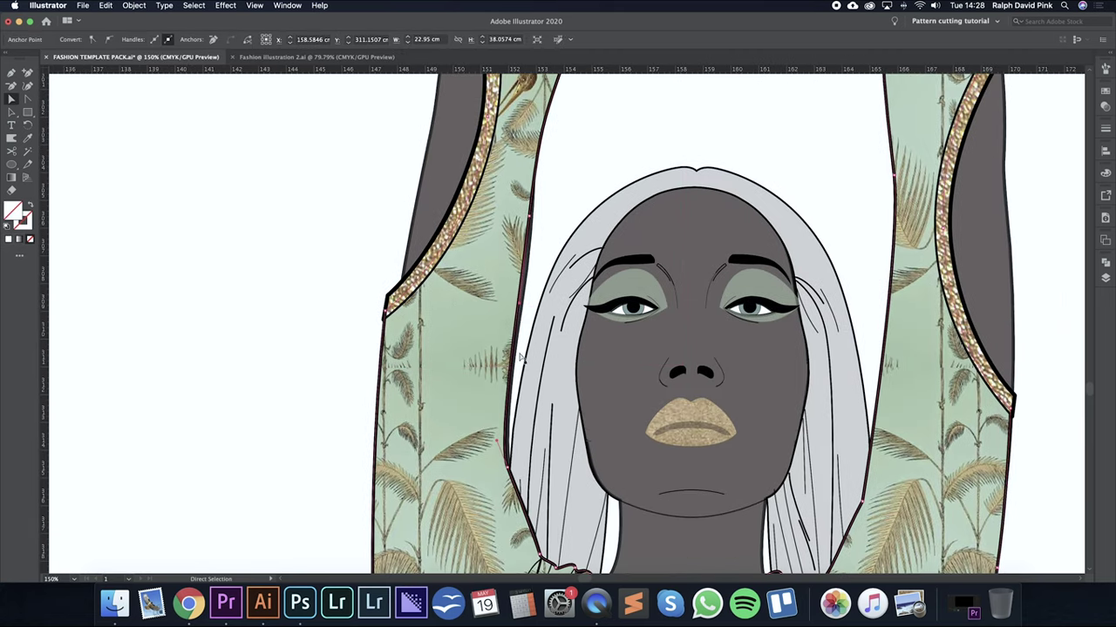
left_click(576, 197)
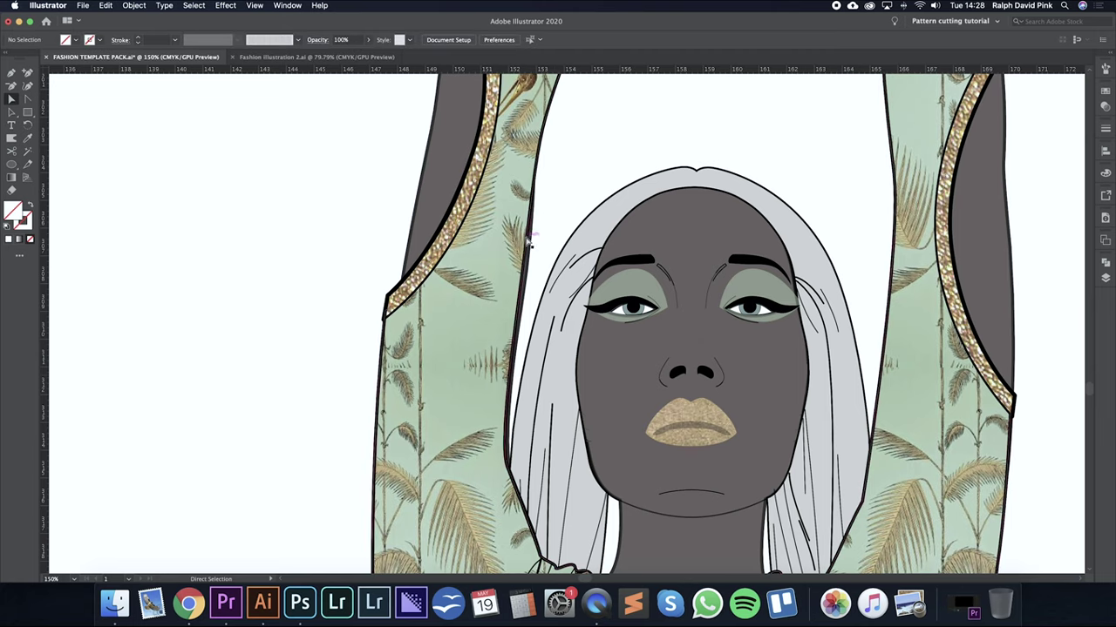
left_click(529, 215)
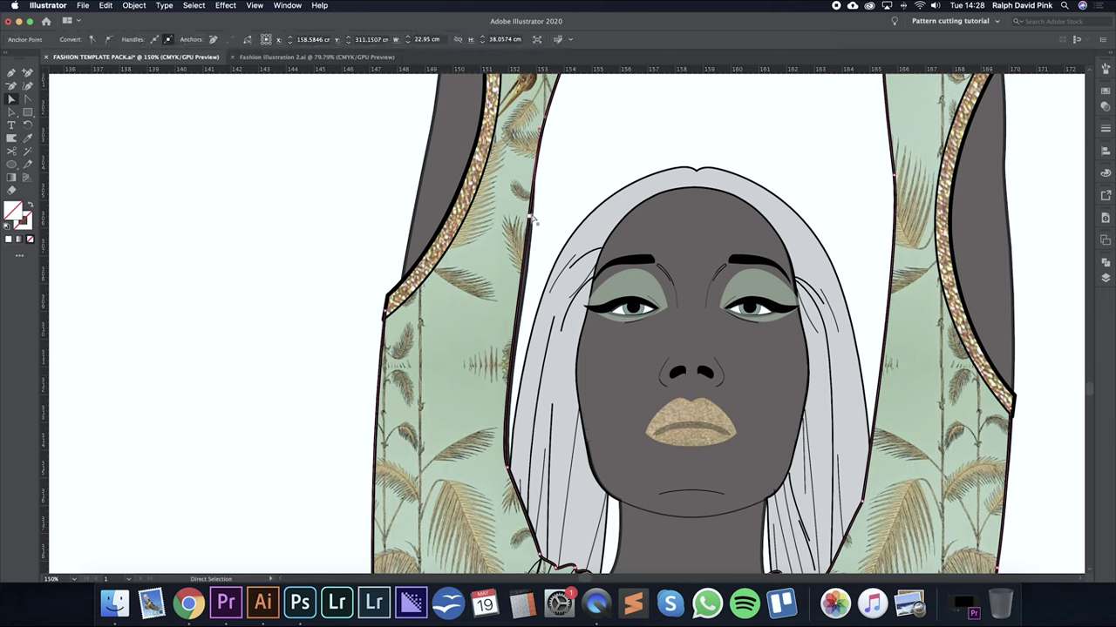
key("Right")
key("Right")
key("Right")
key("Right")
key("Right")
key("Right")
key("Right")
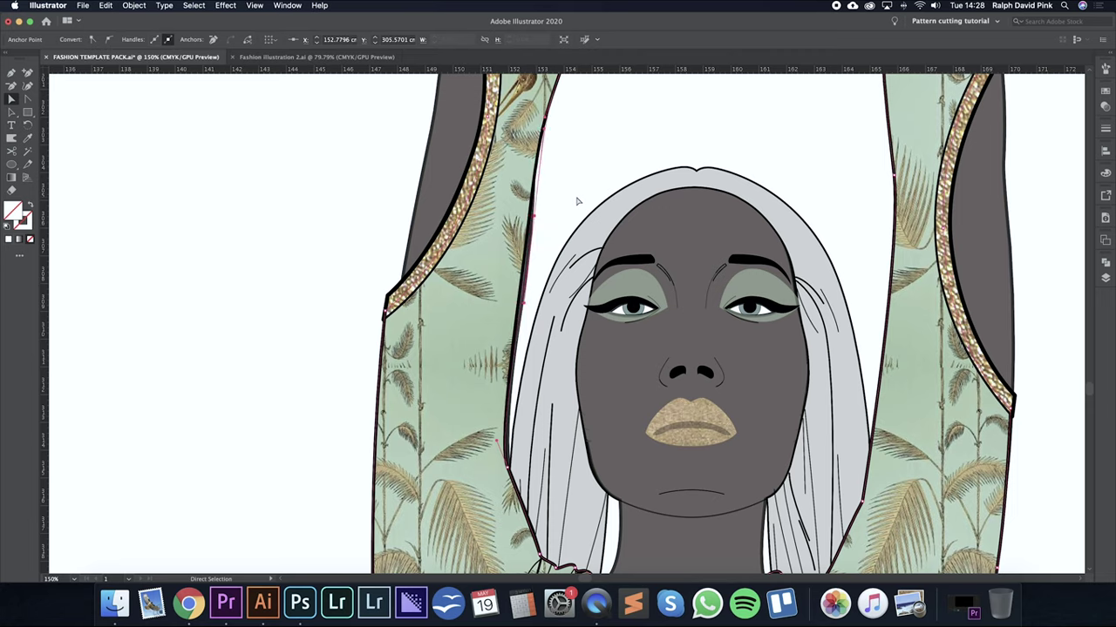
key("Right")
key("Right")
key("Right")
key("Right")
key("Right")
key("Right")
Refine the left sleeve's inner-edge anchor and shift the lower corner anchor outward so the print covers the doubled black line.
left_click(555, 219)
left_click(527, 225)
left_click(530, 218)
left_click(533, 222)
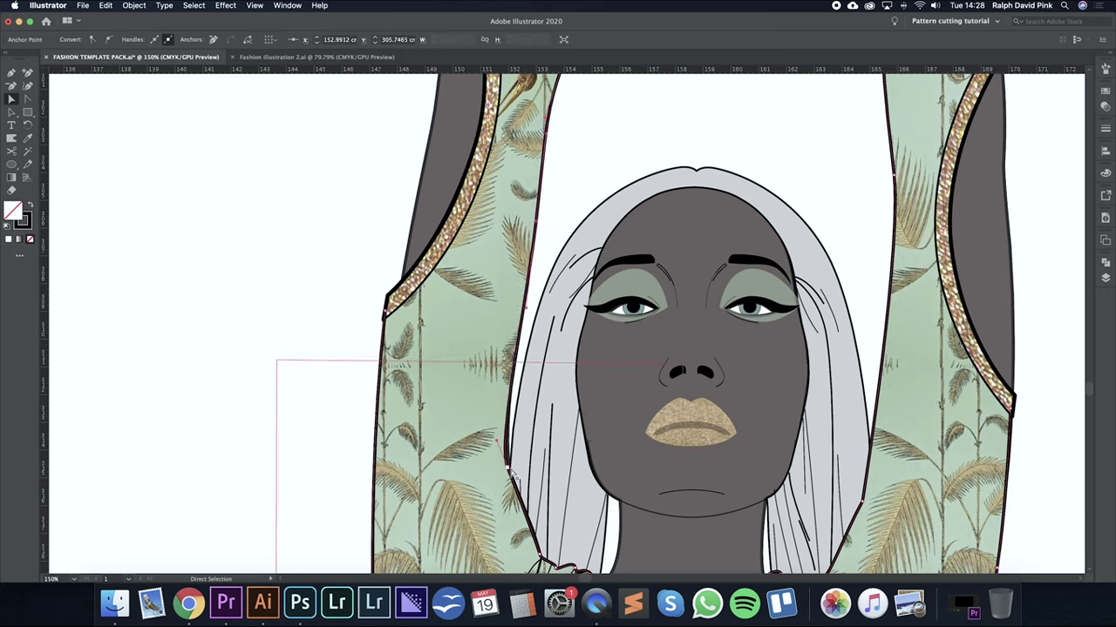
left_click(508, 468)
key("Right")
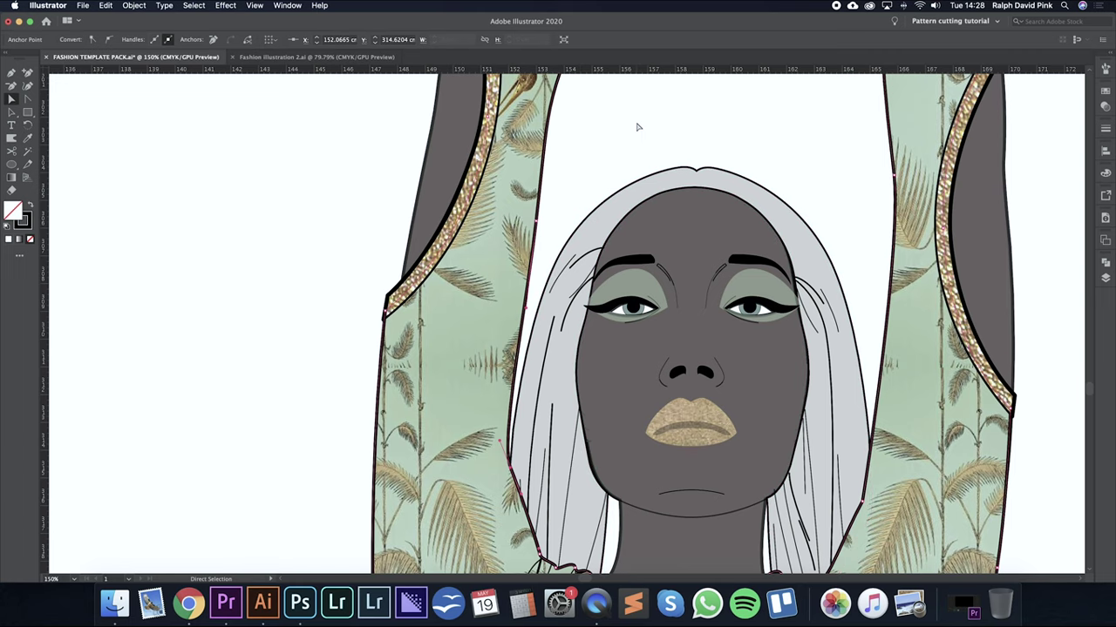
left_click(637, 125)
key("super+minus")
key("super+minus")
key("super+minus")
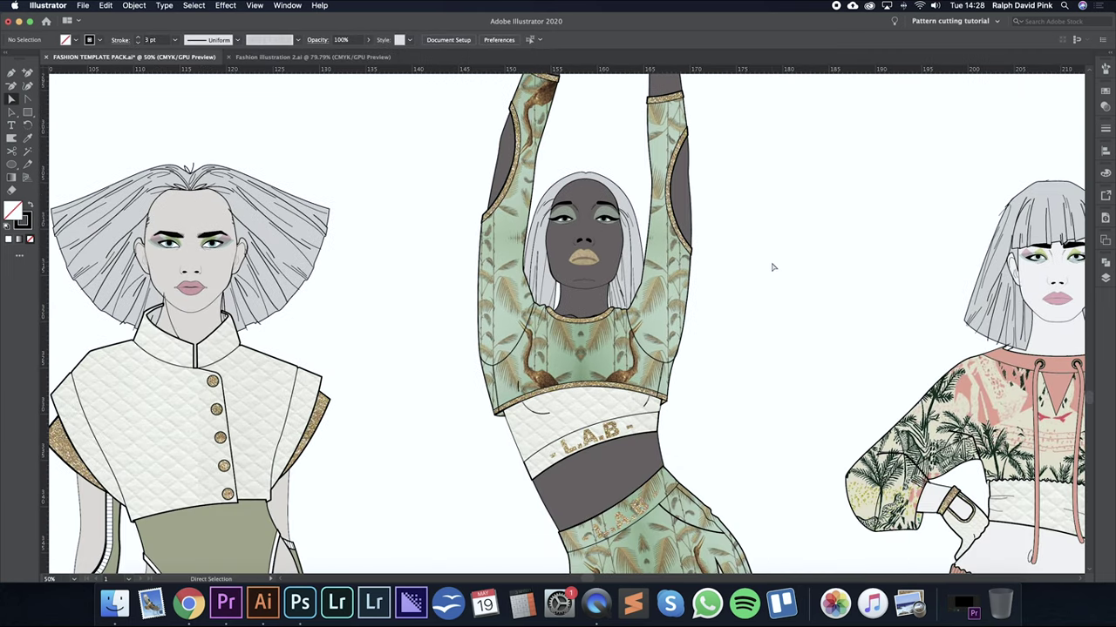
Fill the white diagonal stripe above the gold one on the second figure's leggings with the green leaf-and-crane print.
key("super+minus")
scroll(703, 316, "down", 5)
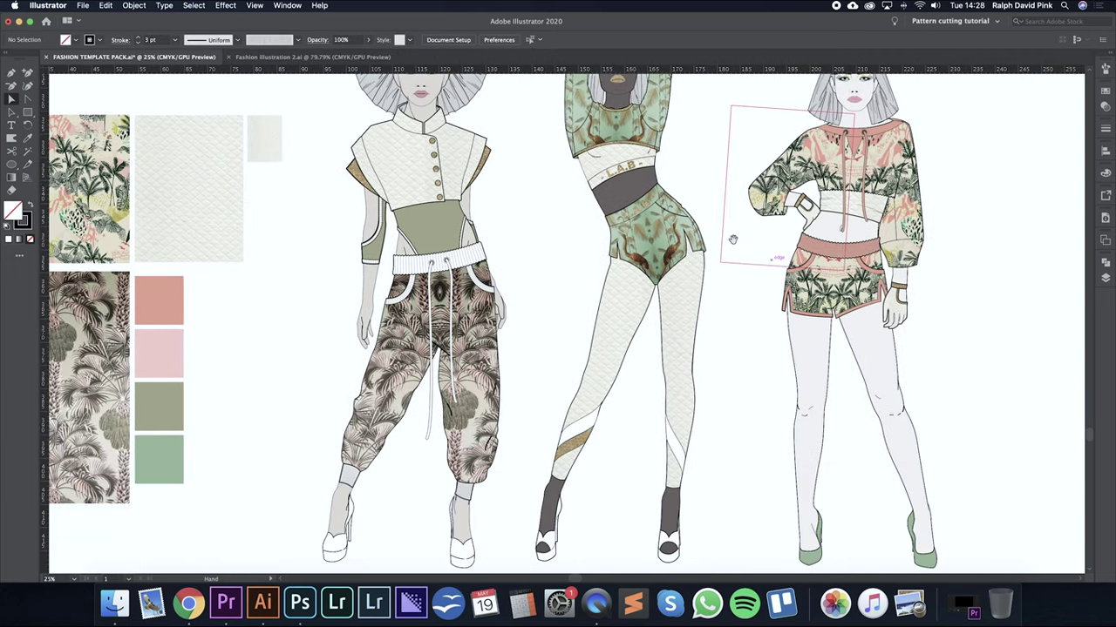
left_click(598, 413)
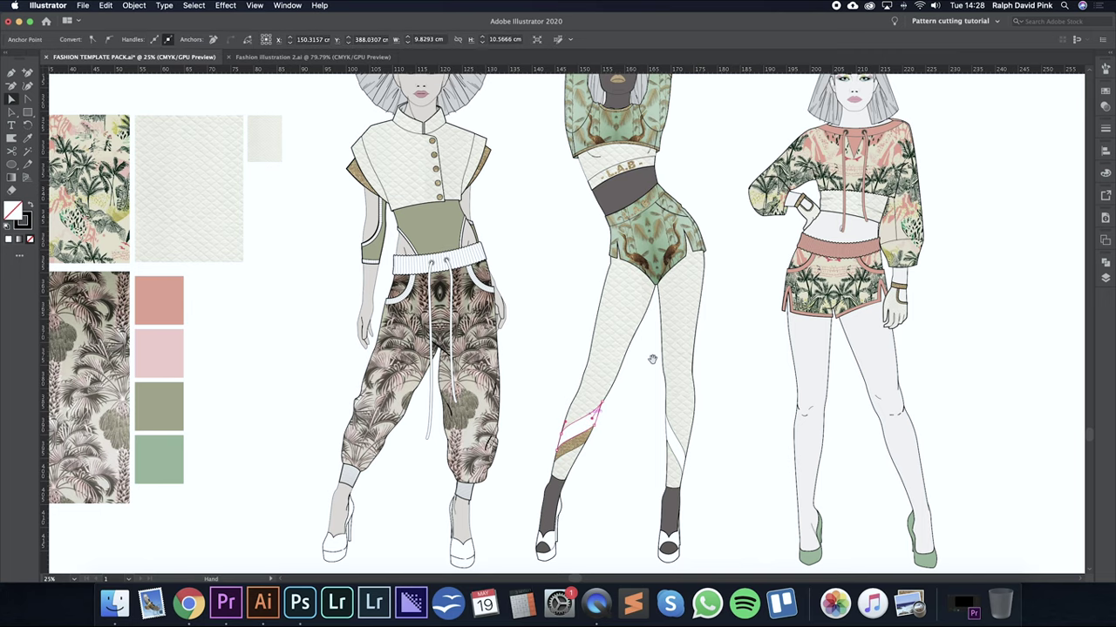
scroll(598, 414, "up", 3)
scroll(598, 413, "right", 2)
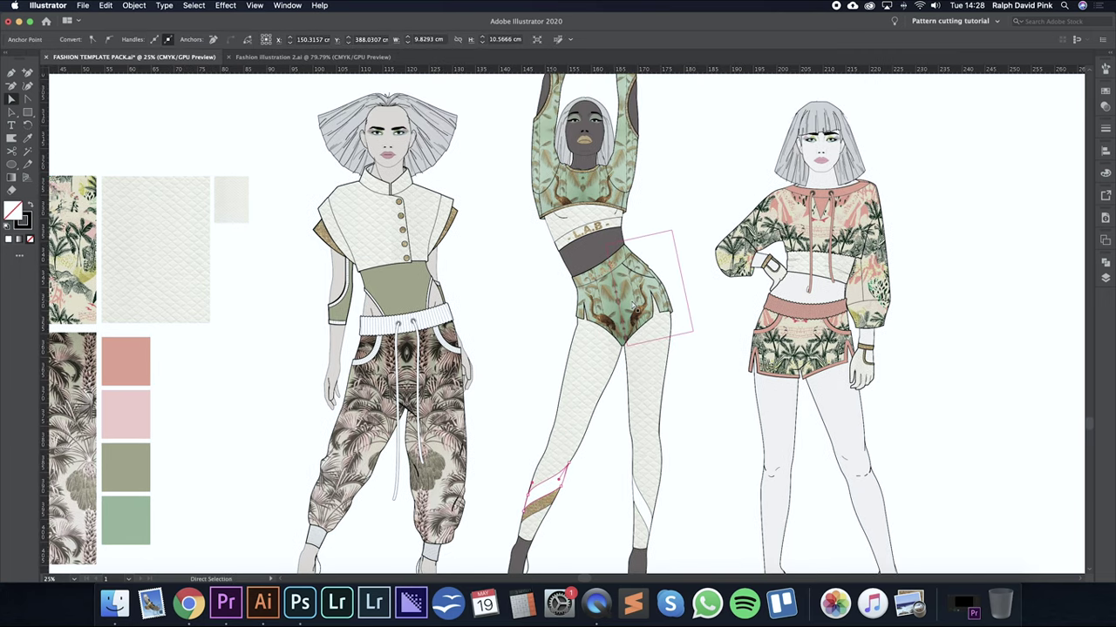
left_click(1105, 96)
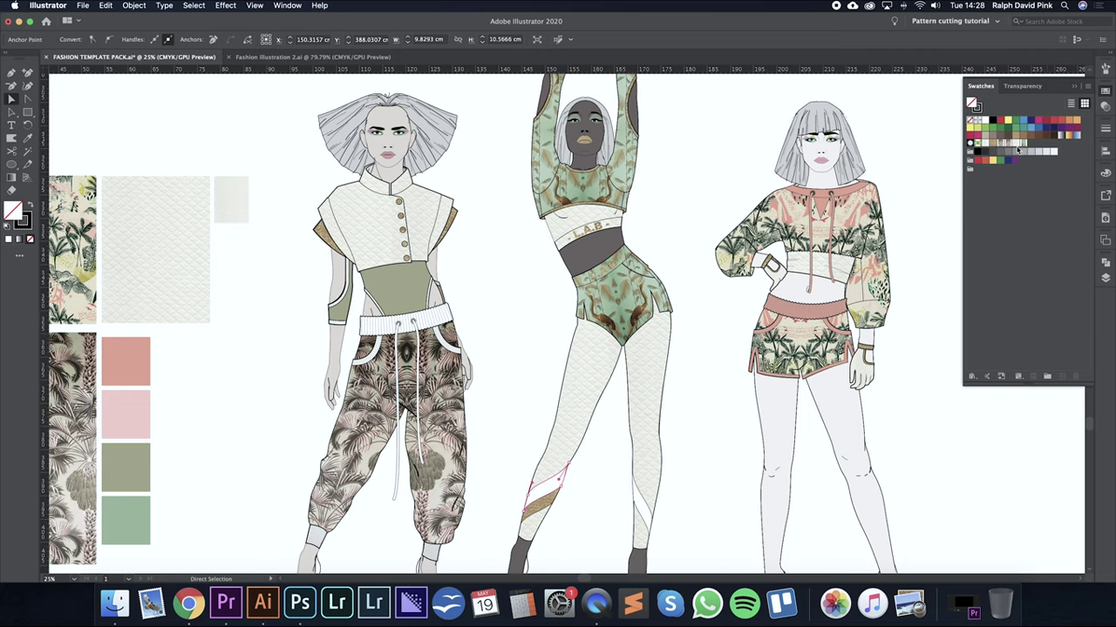
left_click(1020, 146)
left_click(599, 457)
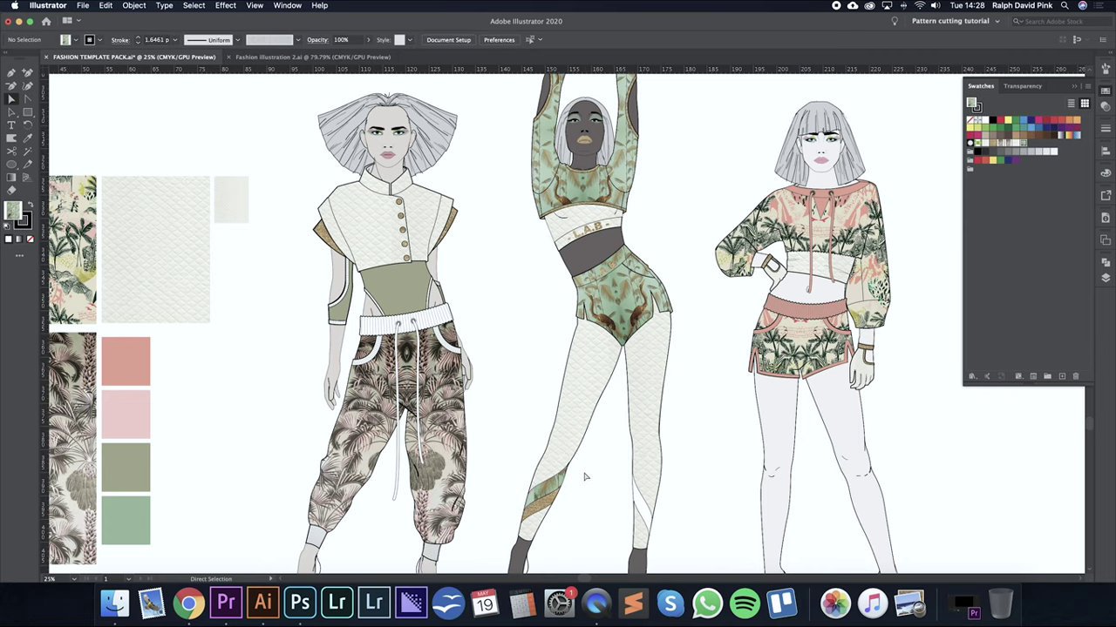
Fill the white stripe on the second figure's other legging with the gold glitter swatch.
key("super+equal")
key("super+equal")
left_click_drag(584, 473, 611, 210)
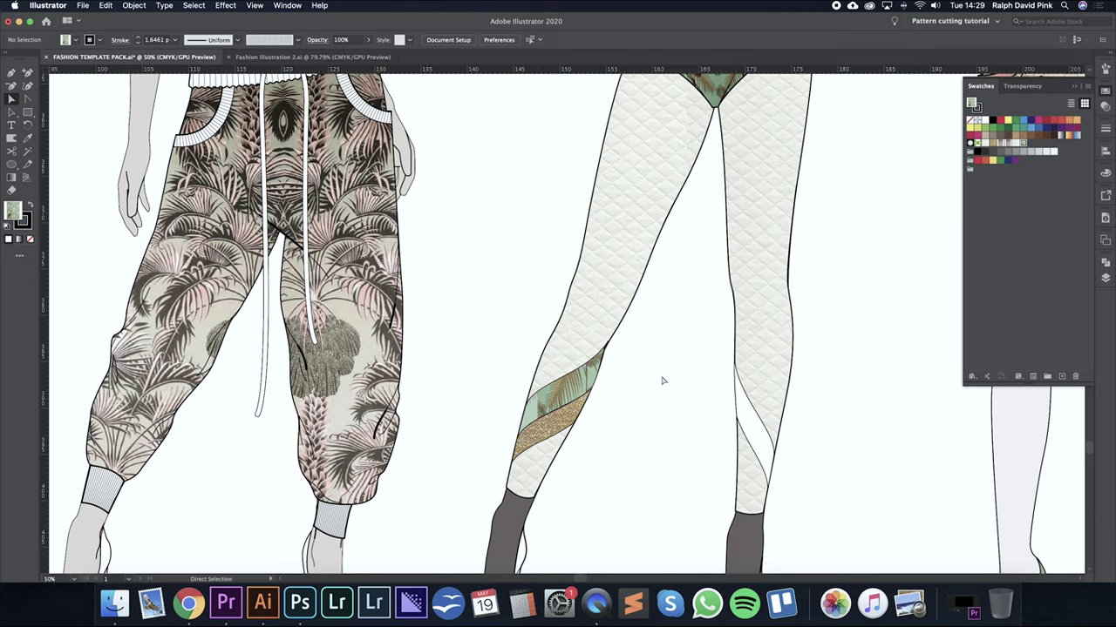
key("super+minus")
key("super+minus")
left_click_drag(771, 316, 752, 350)
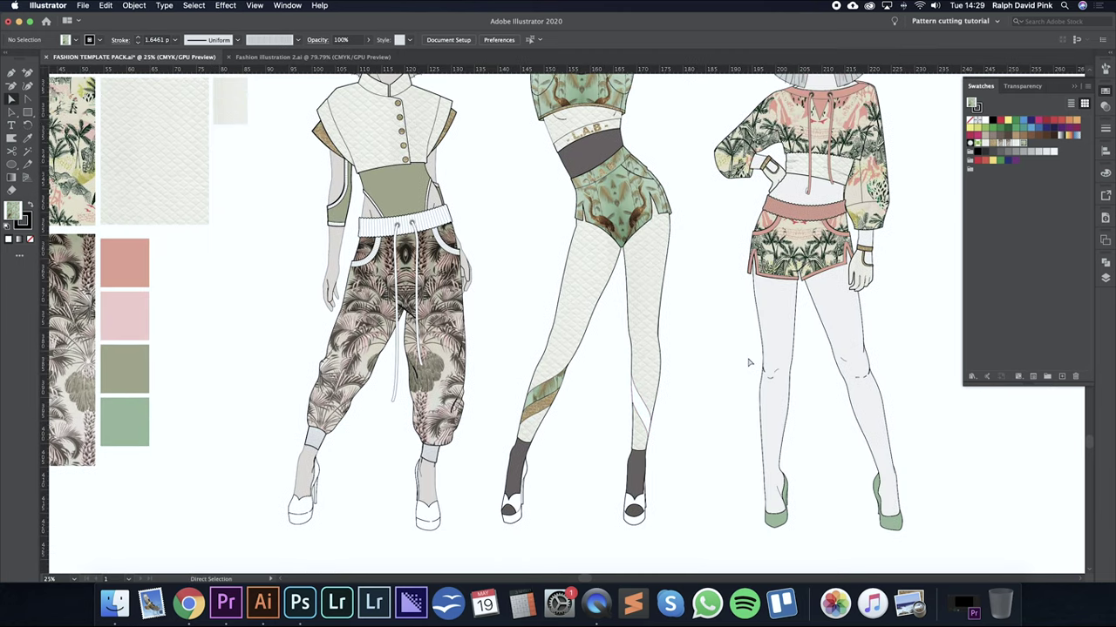
left_click(649, 410)
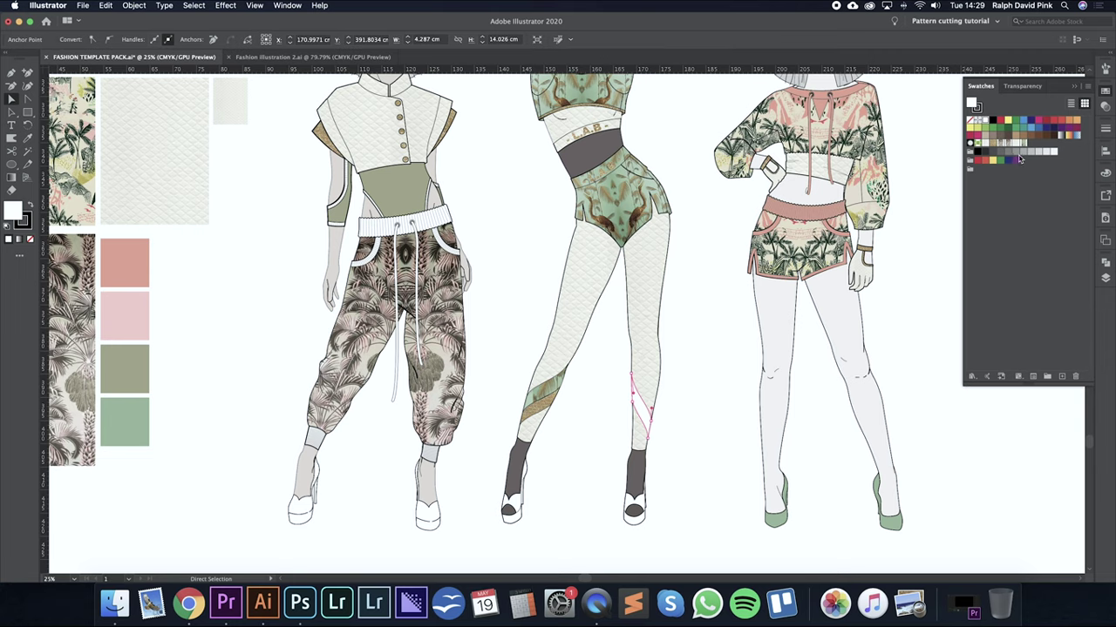
left_click(992, 145)
left_click(730, 347)
Try to fill the ribbed waistband group of the first figure's trousers with the board's pale pink, and undo it.
left_click_drag(682, 300, 794, 280)
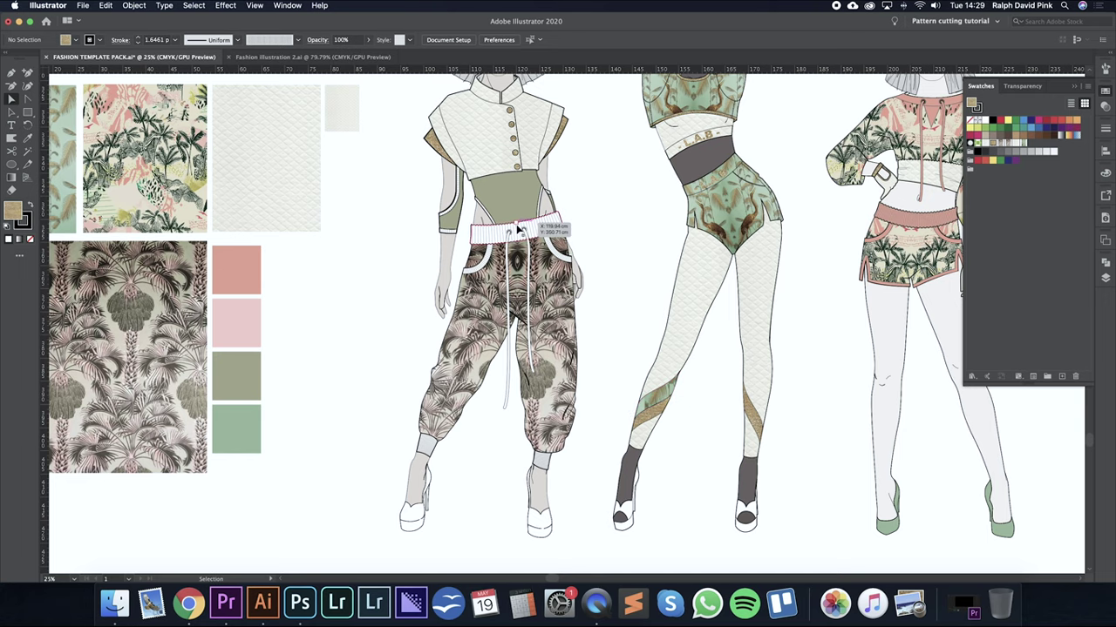
key("super+plus")
key("super+plus")
left_click_drag(595, 80, 637, 255)
key("v")
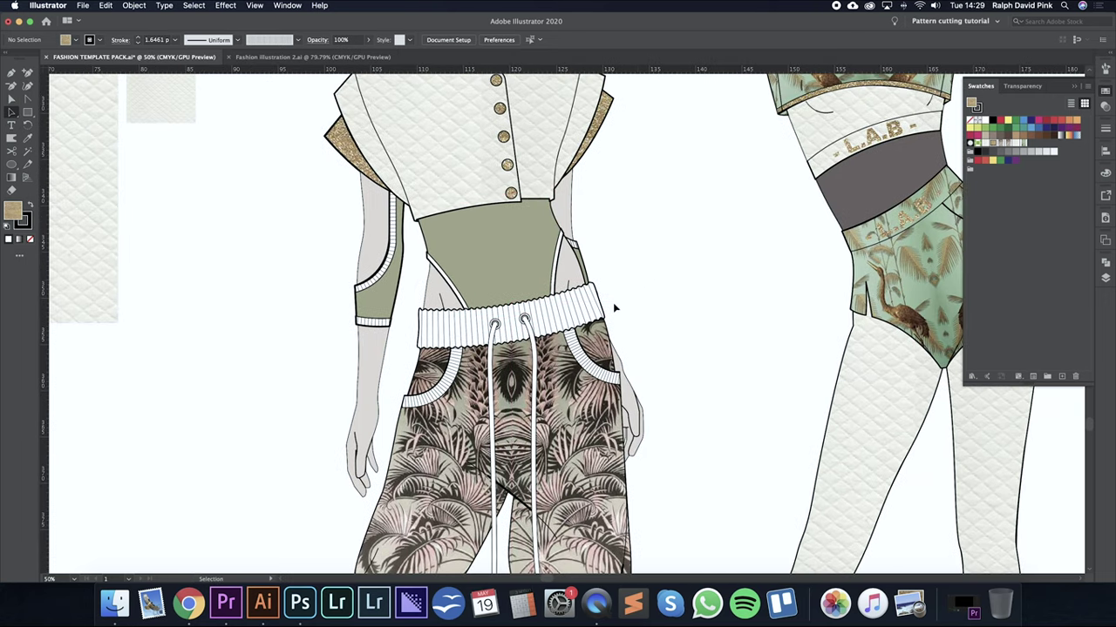
left_click(577, 316)
key("i")
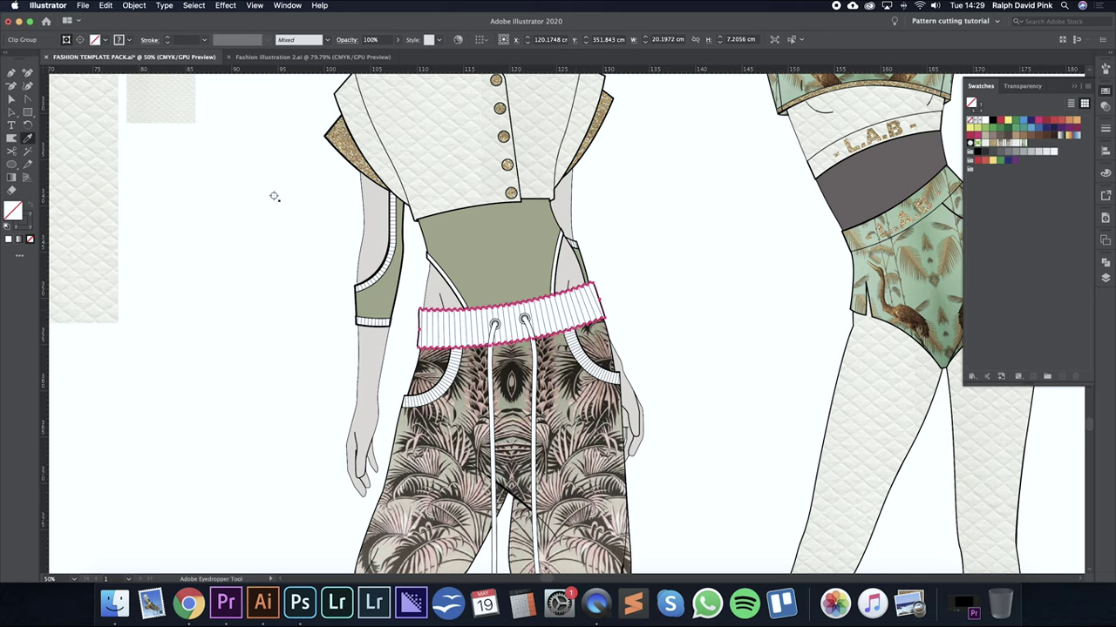
left_click_drag(274, 196, 553, 149)
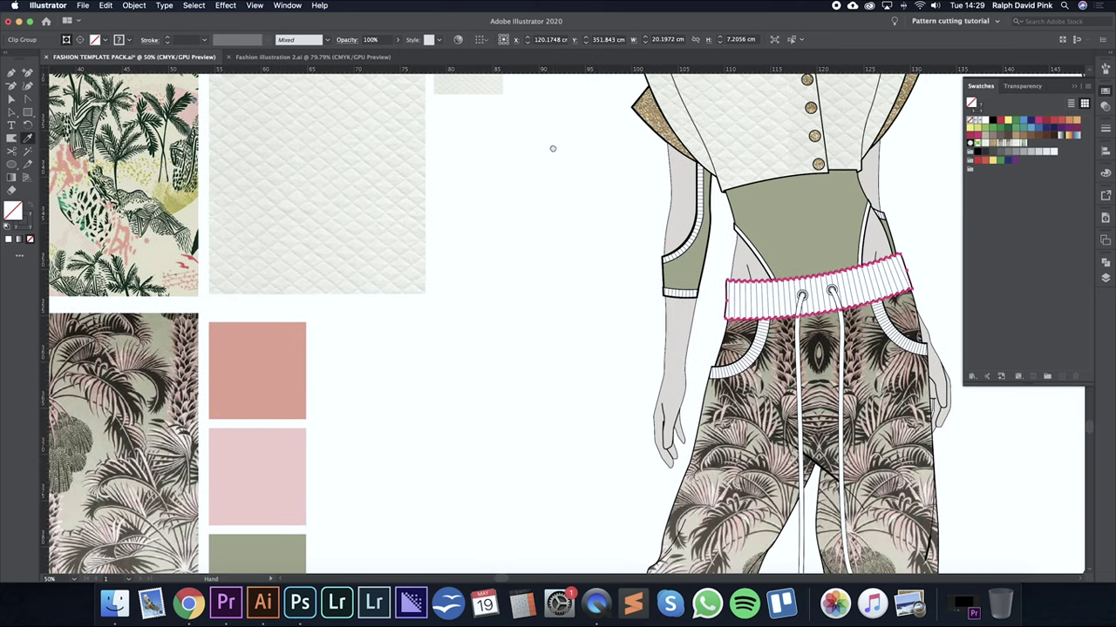
left_click(292, 476)
key("v")
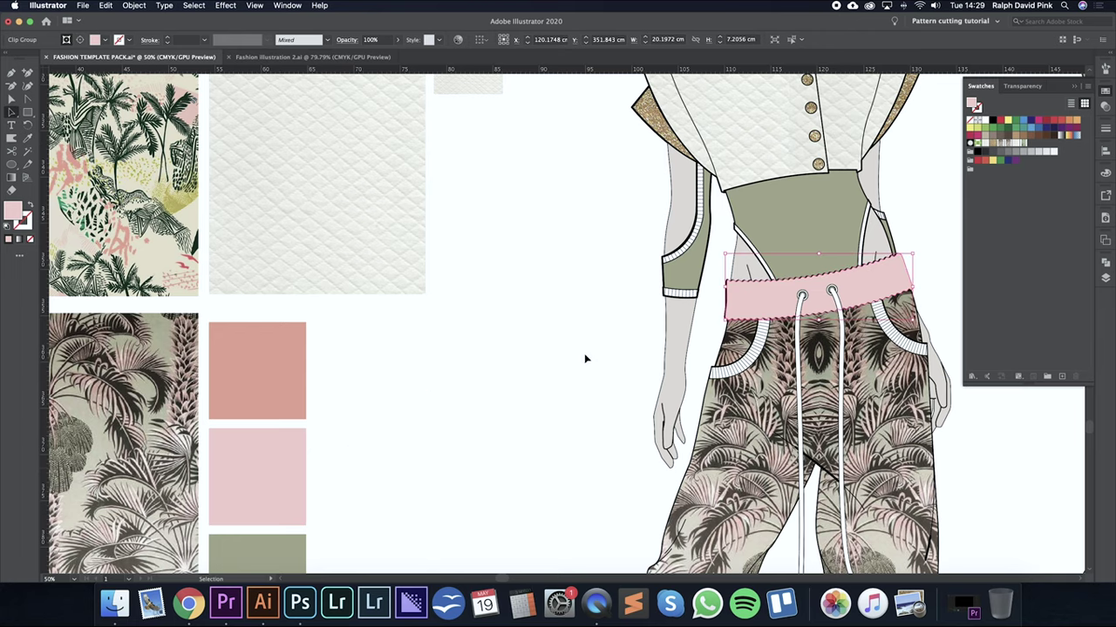
scroll(610, 322, "right", 5)
left_click(741, 247)
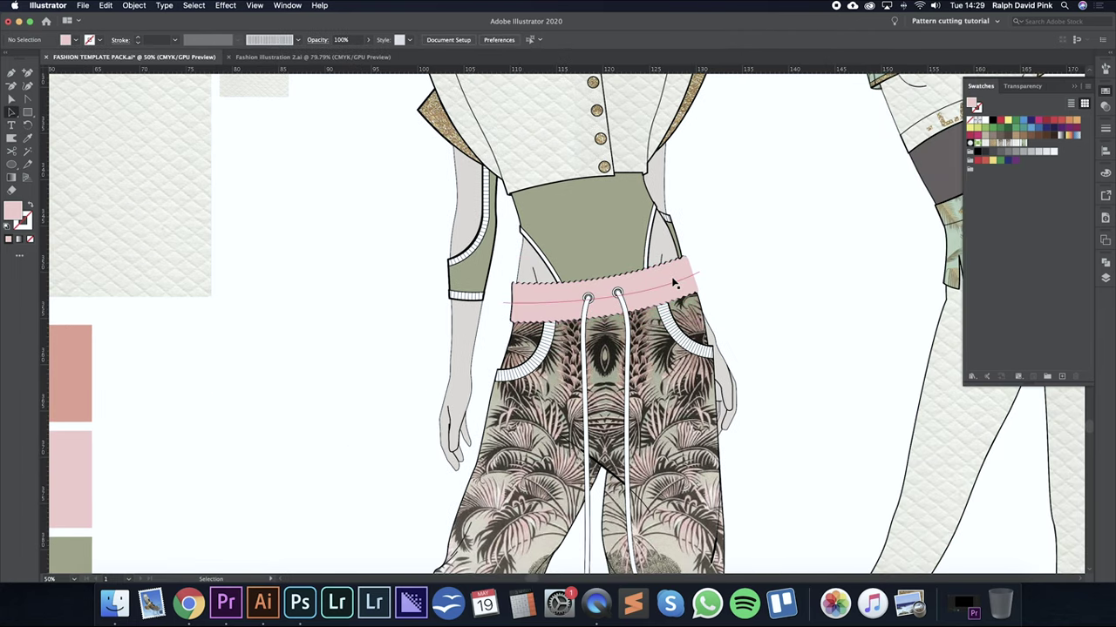
key("super+z")
Lock the clip group holding the waistband's rib lines.
left_click(739, 276)
left_click(645, 293)
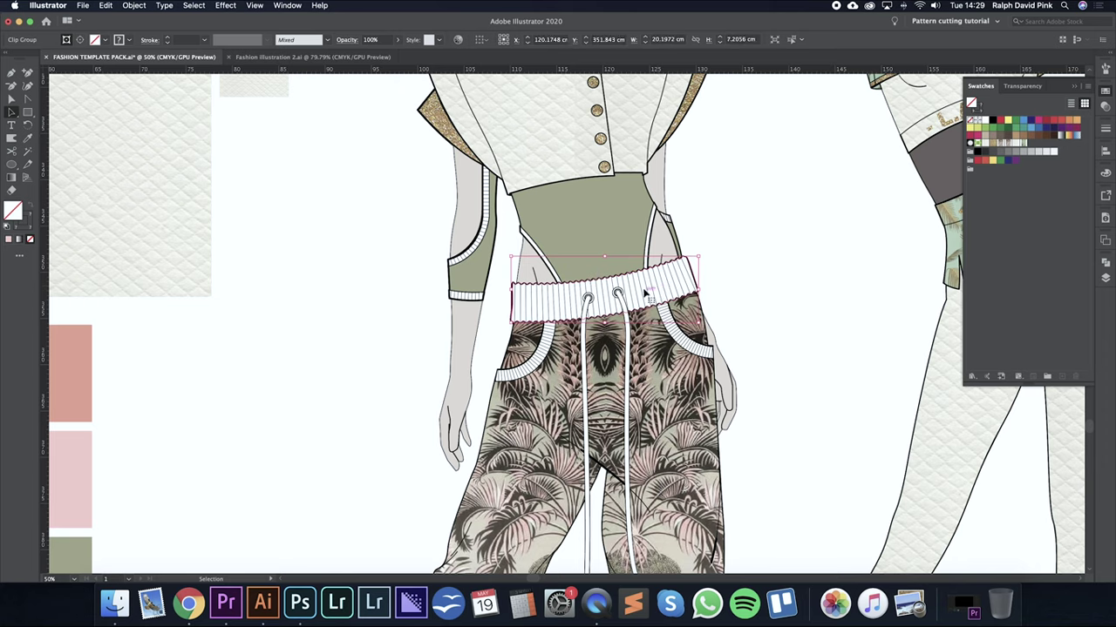
left_click(793, 266)
left_click(667, 285)
left_click(135, 5)
mouse_move(143, 76)
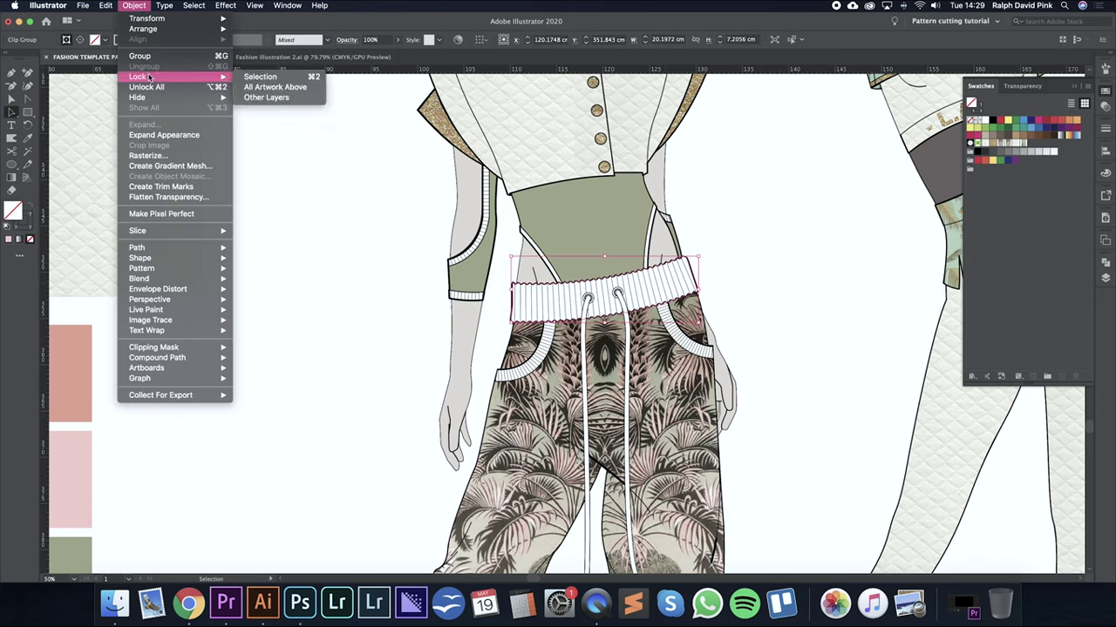
left_click(254, 77)
Fill the white base shape of the first figure's waistband with the pale pink sampled from the colour board.
left_click(686, 286)
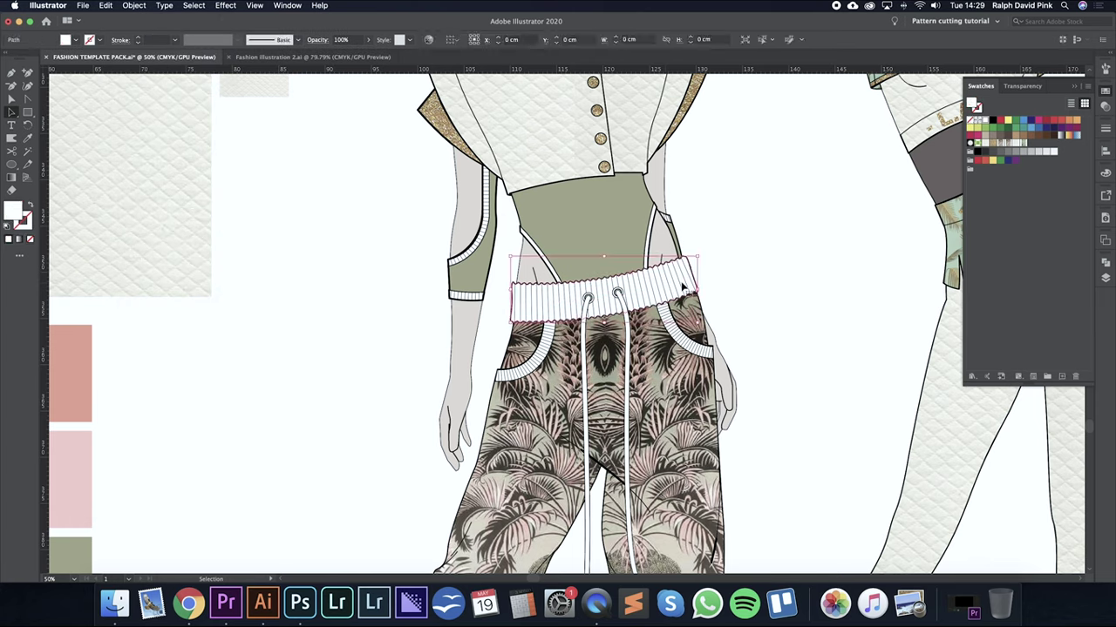
key("super+minus")
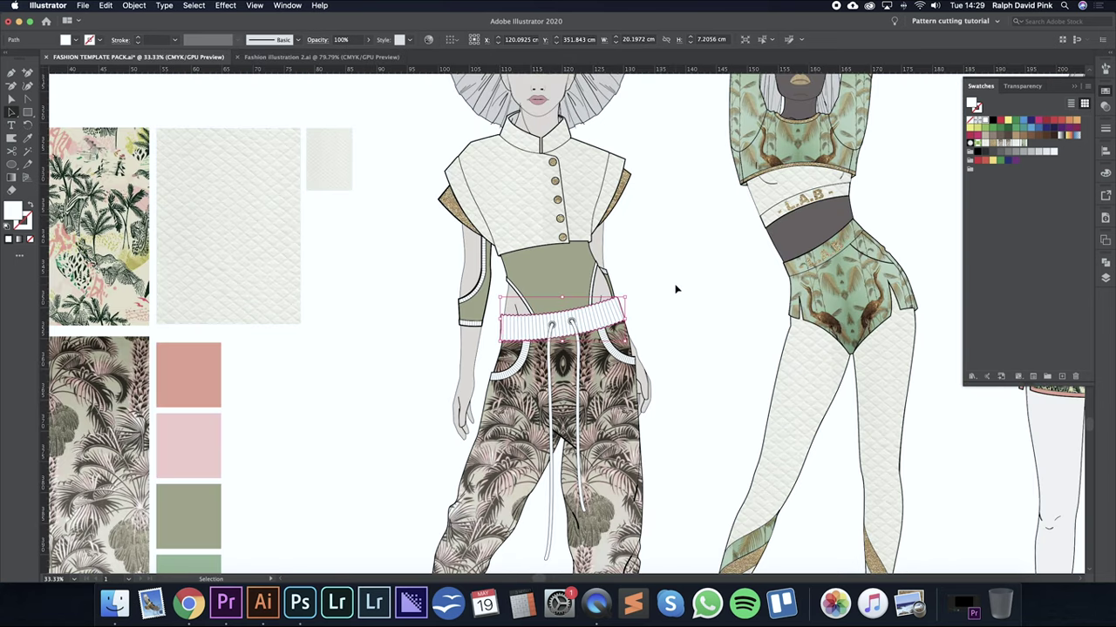
left_click(27, 113)
left_click(26, 139)
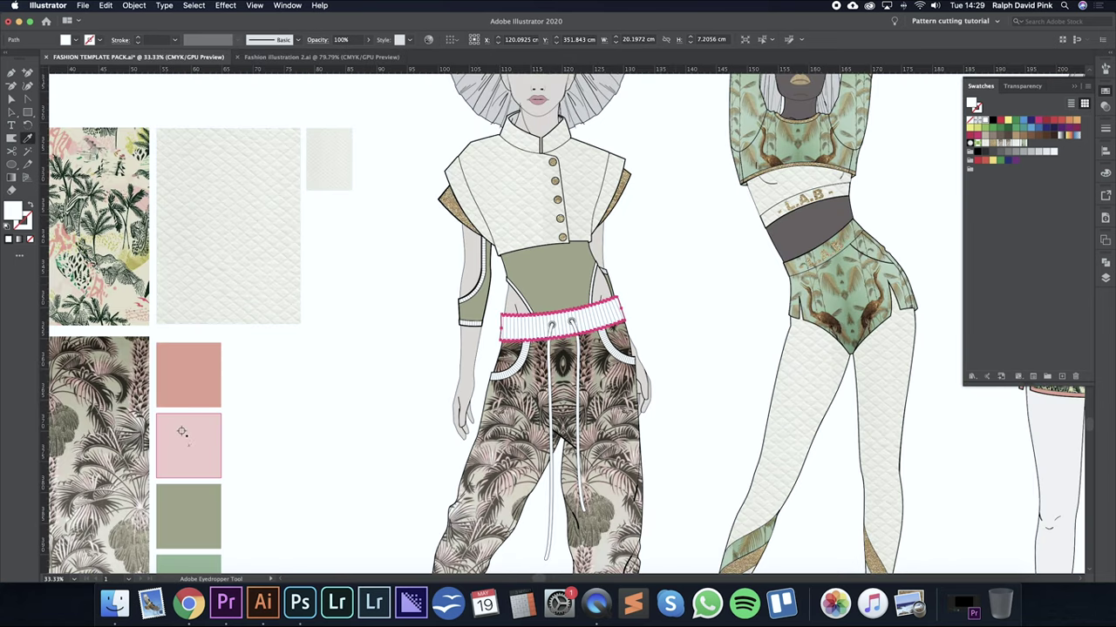
left_click(181, 438)
key("v")
left_click(331, 345)
Lock the rib-line clip groups of both pocket trims on the first figure's trousers.
key("super+equal")
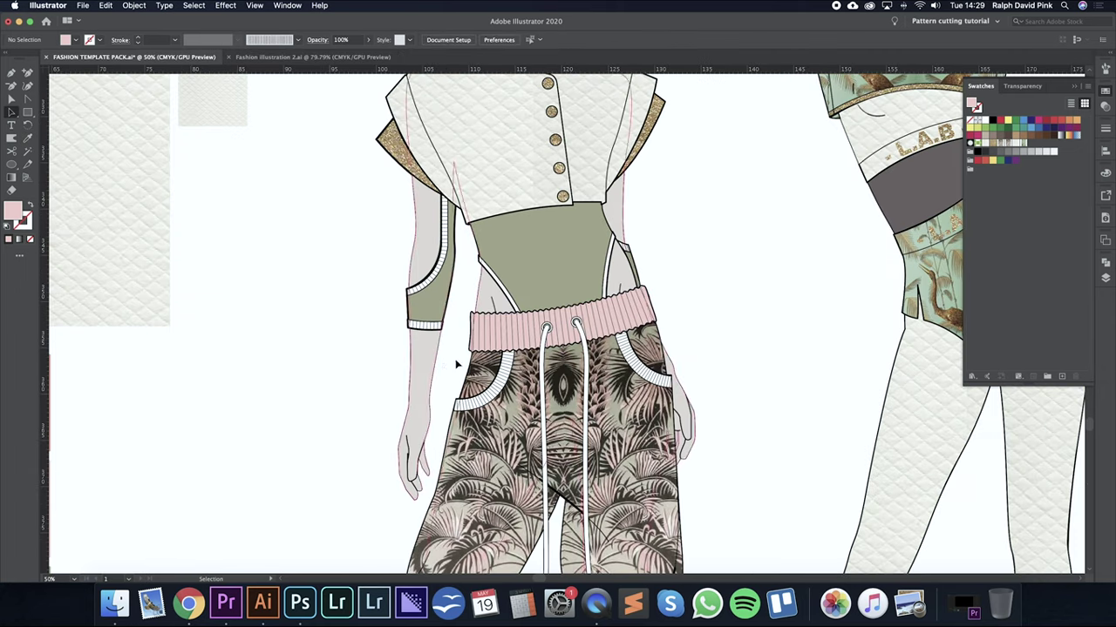
left_click(500, 382)
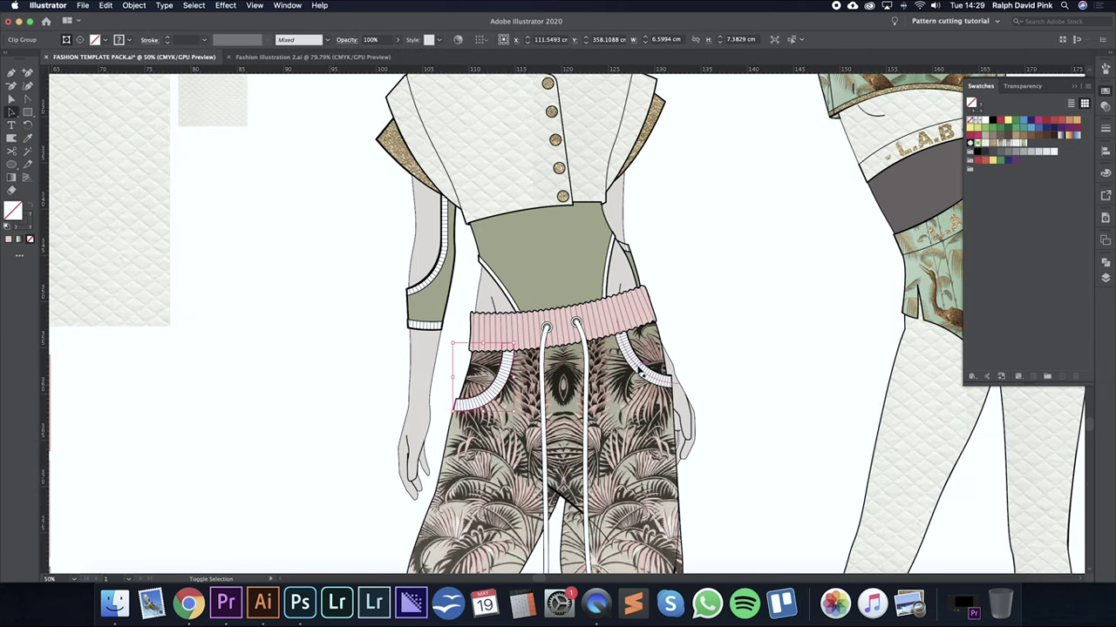
left_click(643, 368, "shift")
key("a")
key("v")
left_click(732, 320)
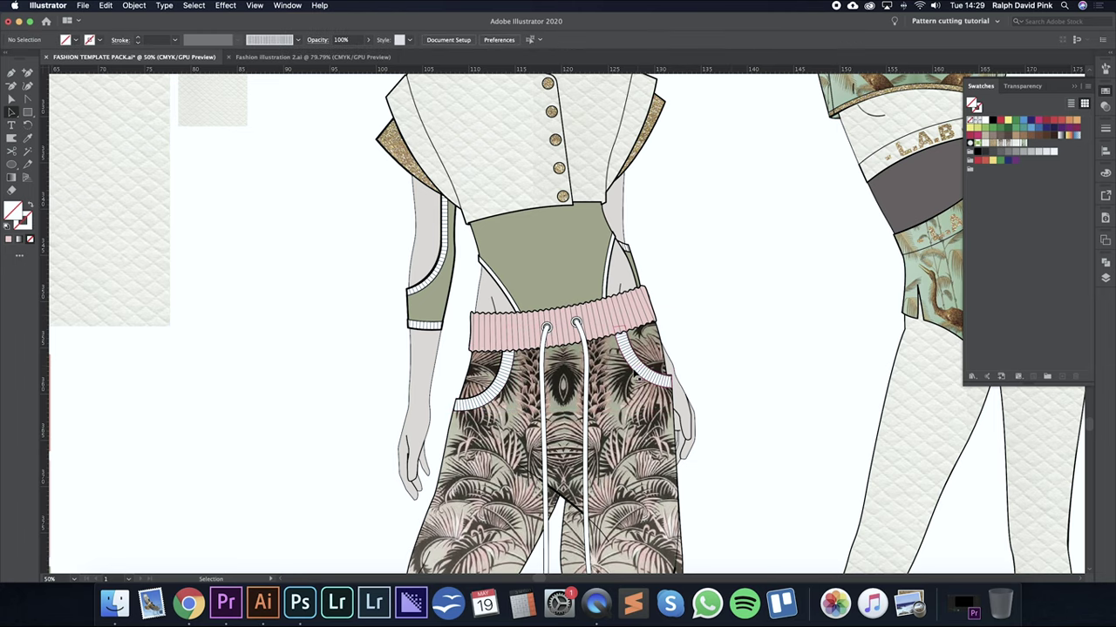
Fill the white base shapes of both pocket trims with the board's pale pink.
left_click(504, 374)
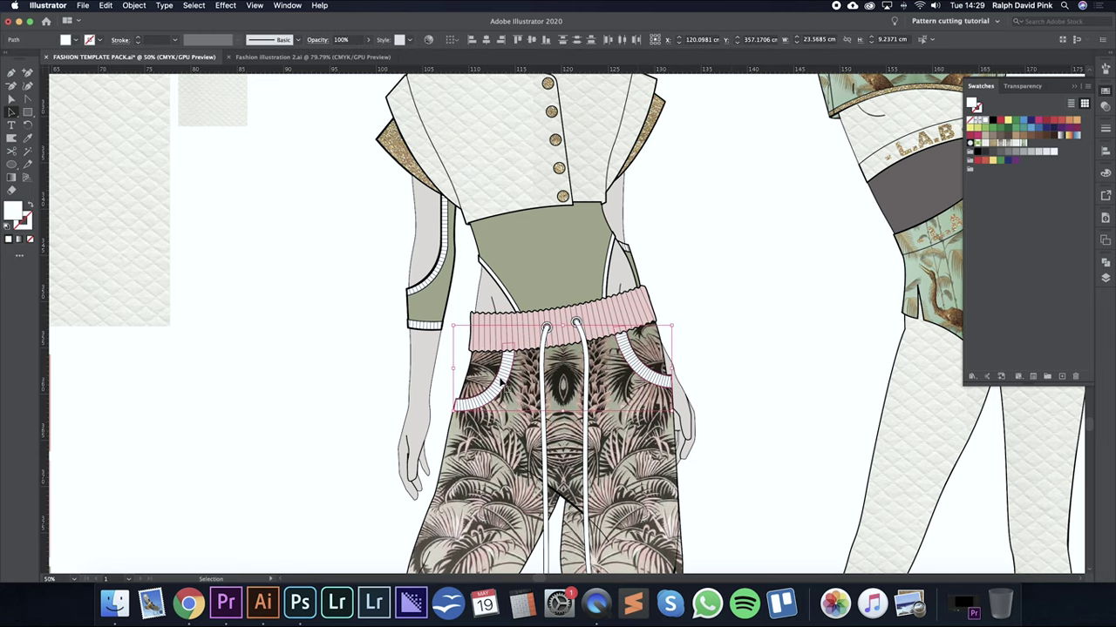
left_click_drag(299, 361, 541, 281)
key("i")
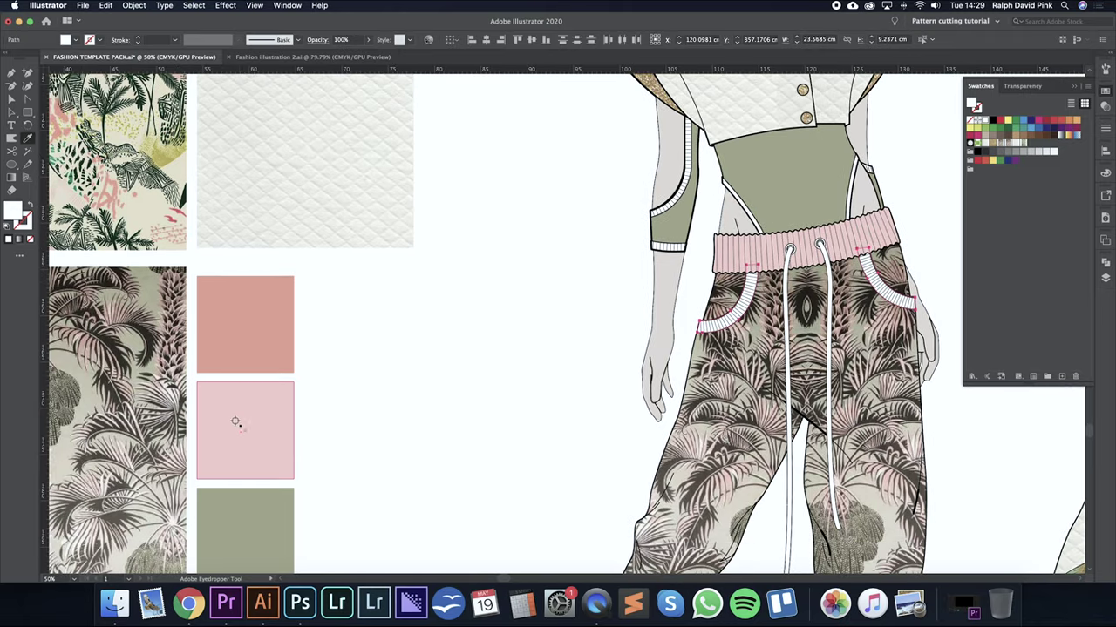
left_click(242, 424)
key("v")
left_click(527, 352)
Lock the rib-line clip groups of the cuff and the elbow cut-out trim on the first figure's green sleeve.
left_click_drag(692, 257, 479, 328)
left_click_drag(667, 297, 582, 308)
left_click_drag(368, 326, 537, 252)
key("a")
left_click(498, 265)
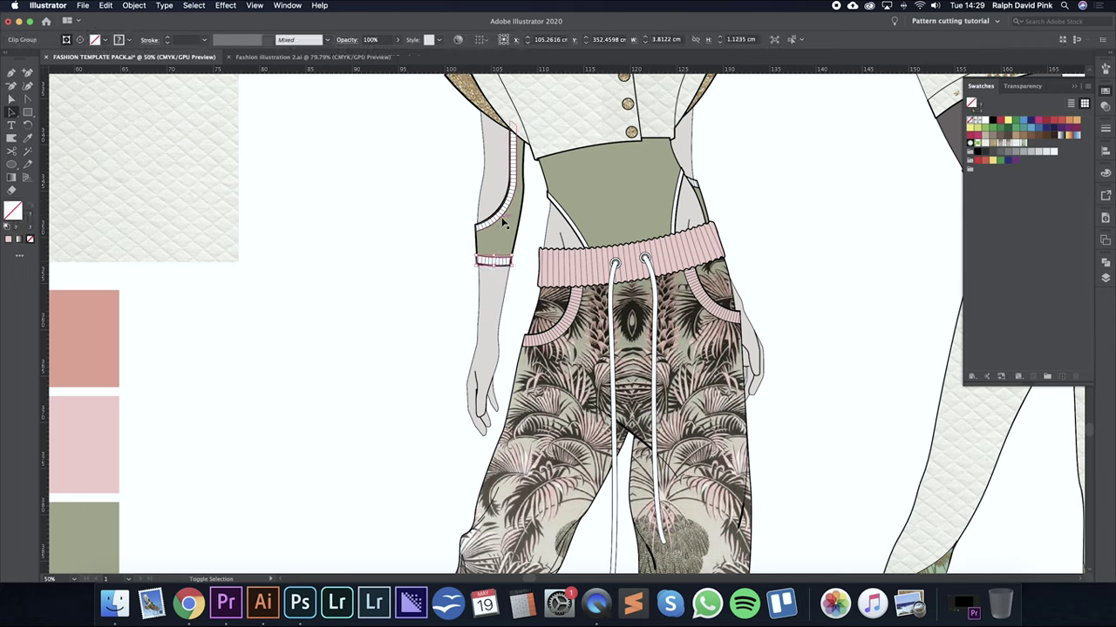
left_click(701, 179, "shift")
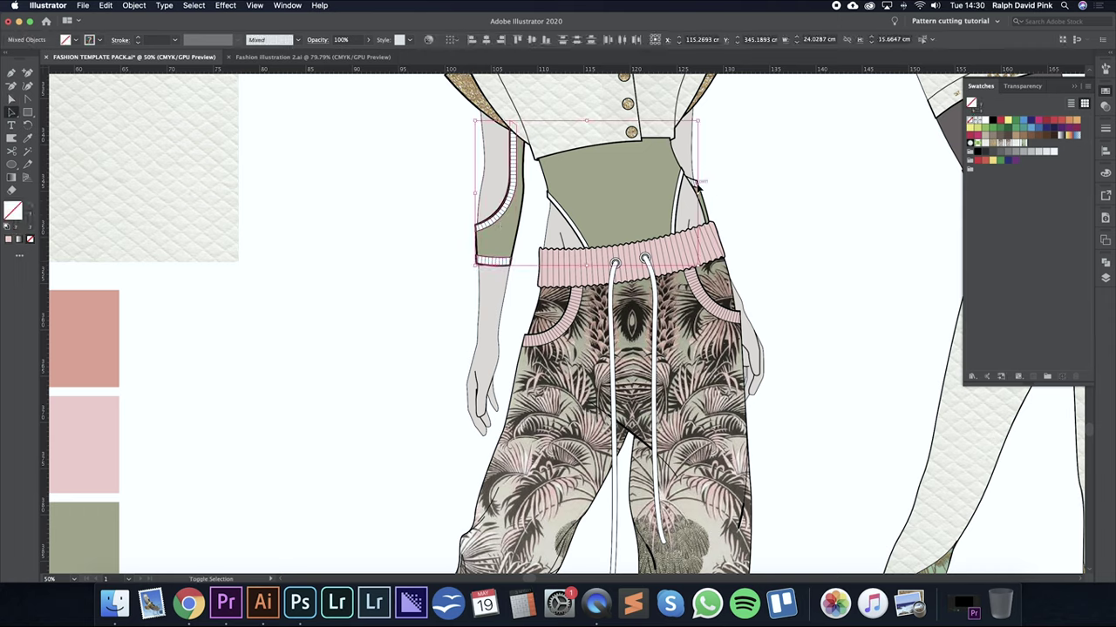
left_click(717, 183)
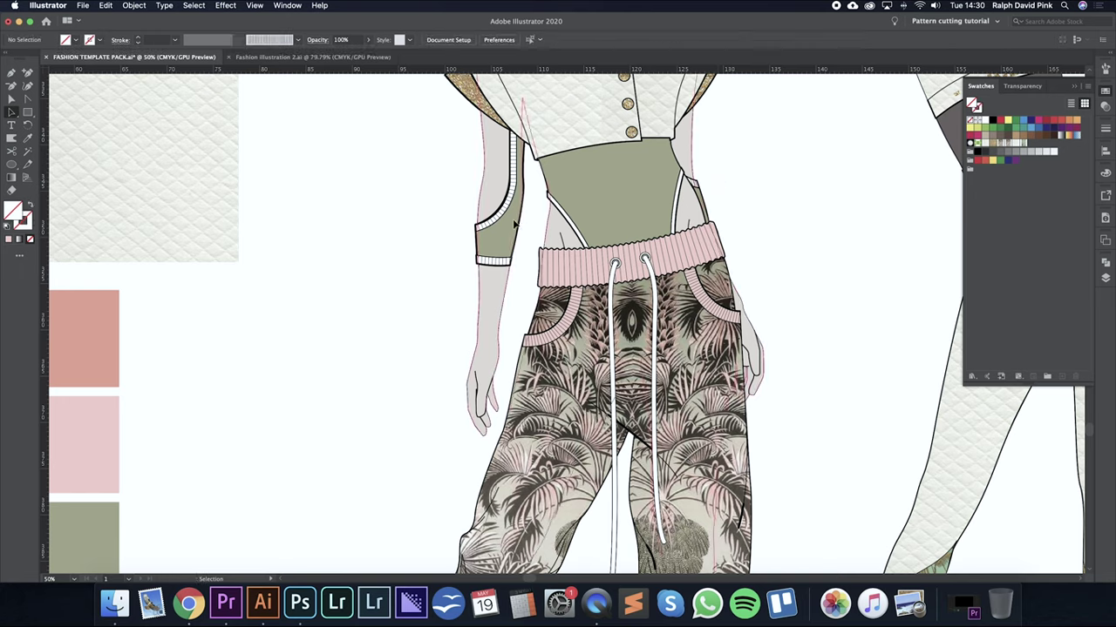
Try to apply the pale pink swatch's appearance to the sleeve's cuff and elbow cut-out trims, and undo it.
left_click(493, 260)
key("i")
left_click(74, 423)
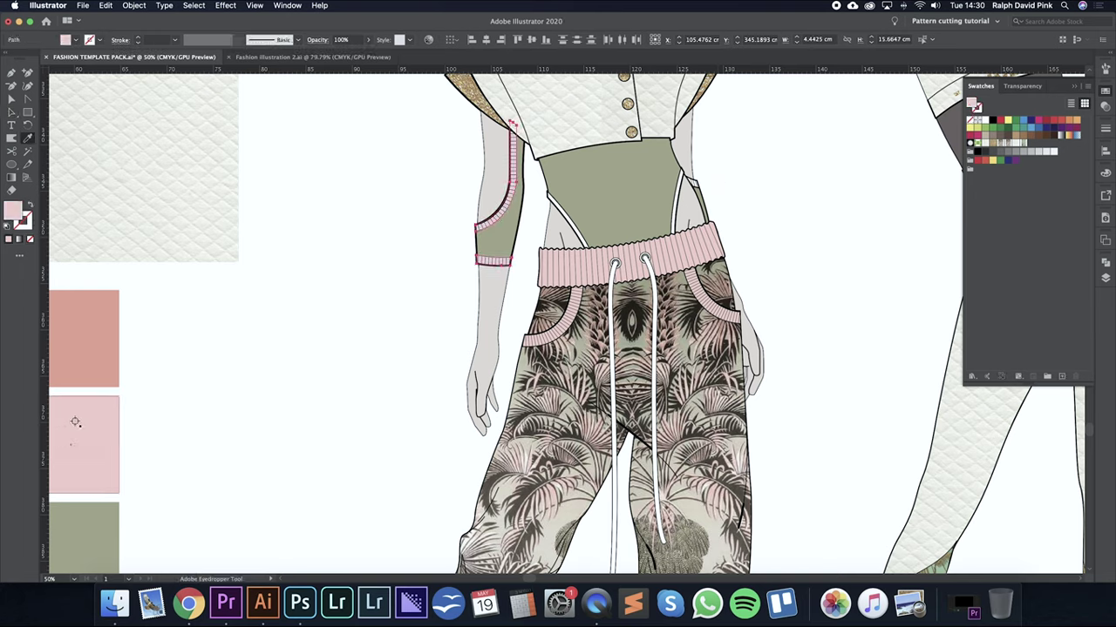
key("super+z")
Try to sample only the pale pink colour into the fill of both sleeve trims, keeping their black 2 pt outline.
left_click(81, 420, "shift")
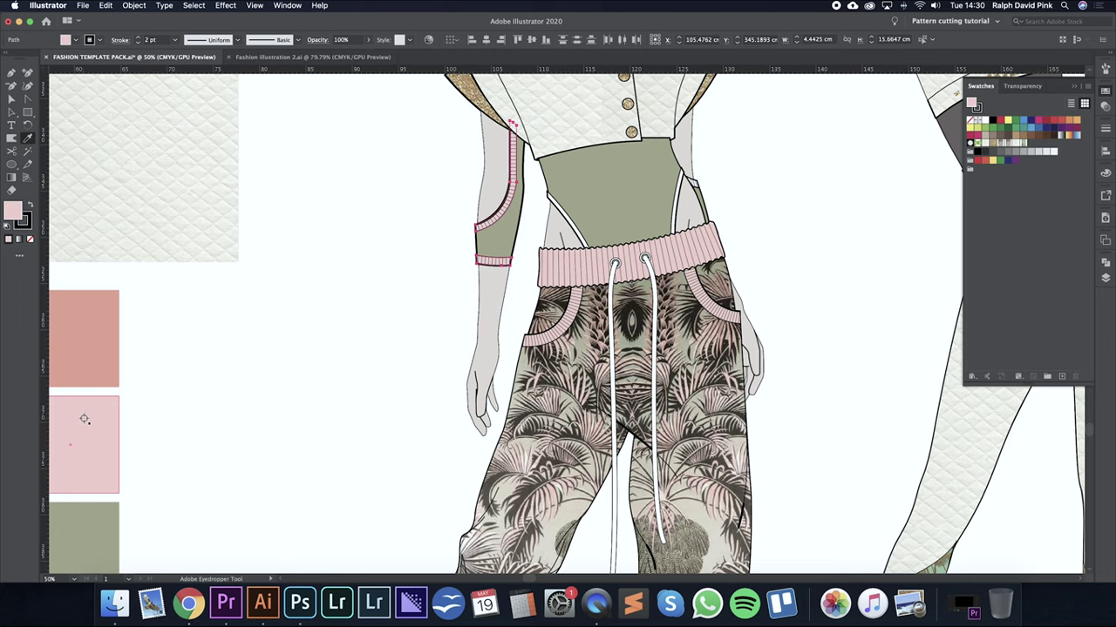
scroll(356, 362, "left", 4)
scroll(357, 362, "up", 1)
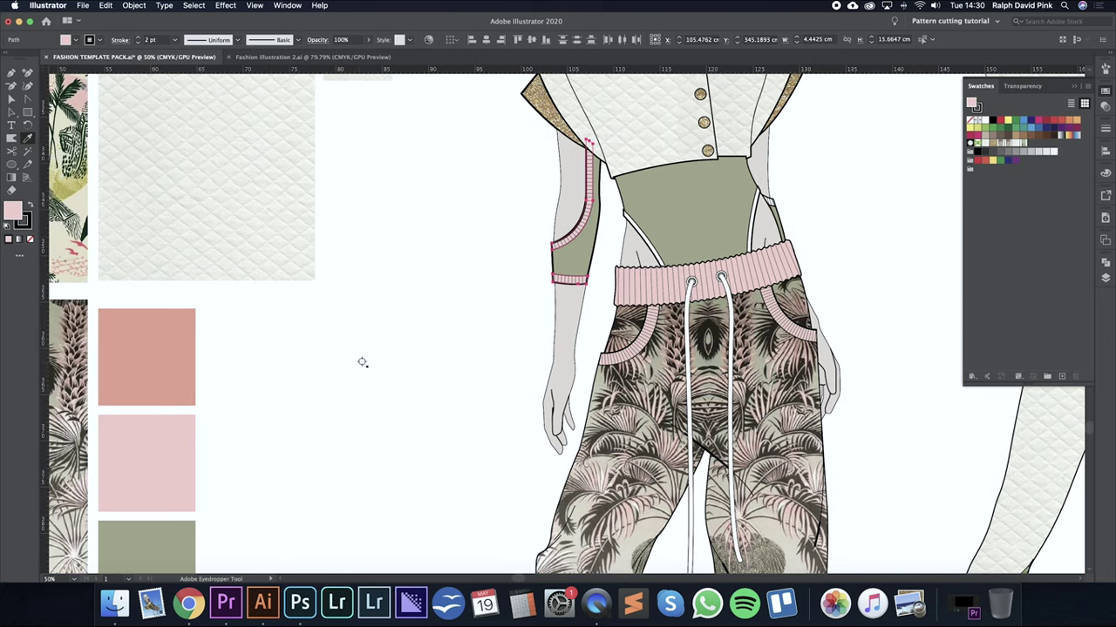
left_click(361, 361)
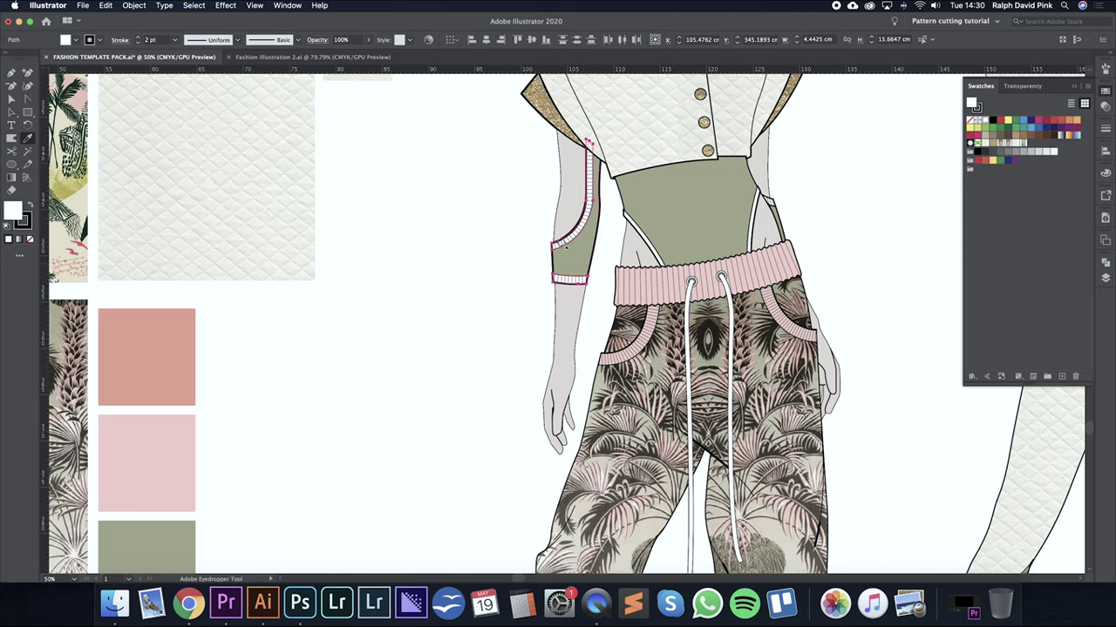
Try the pale pink swatch on both sleeve trims once more, check their outlines up close, and undo it.
left_click(167, 438)
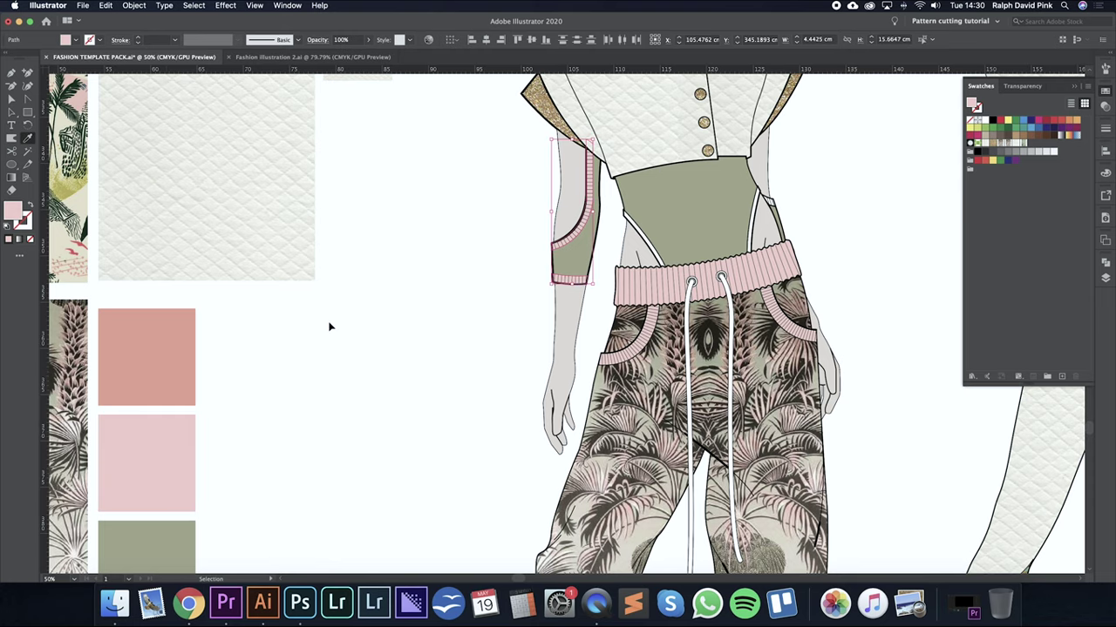
key("super+equal")
key("super+equal")
key("super+equal")
key("a")
key("super+z")
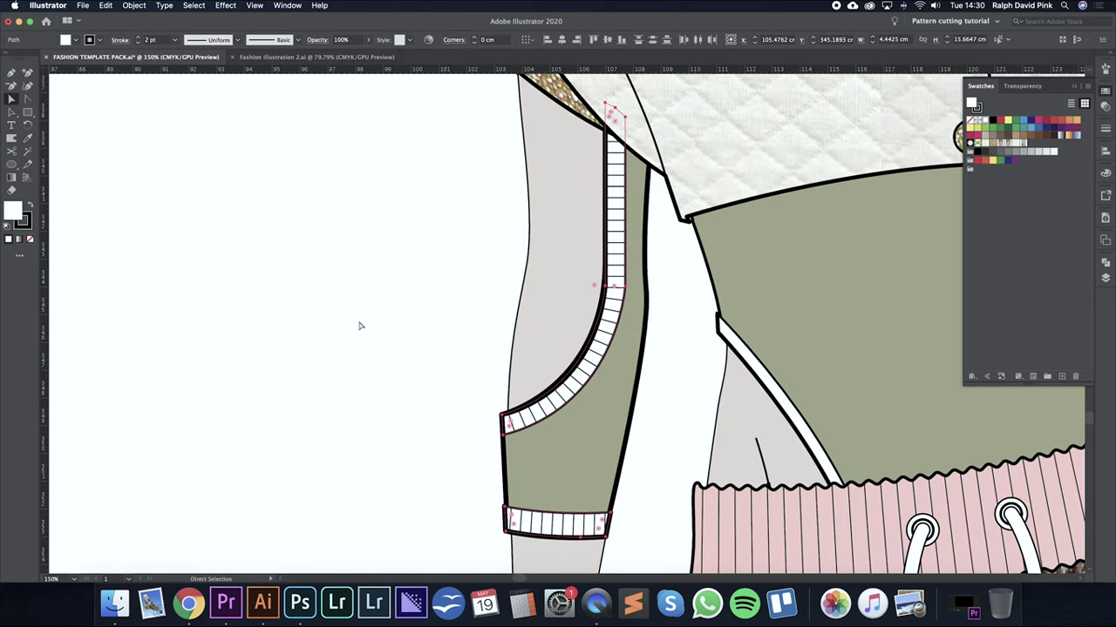
Try the pale pink swatch's full appearance on both sleeve trims twice more, and undo it each time.
key("i")
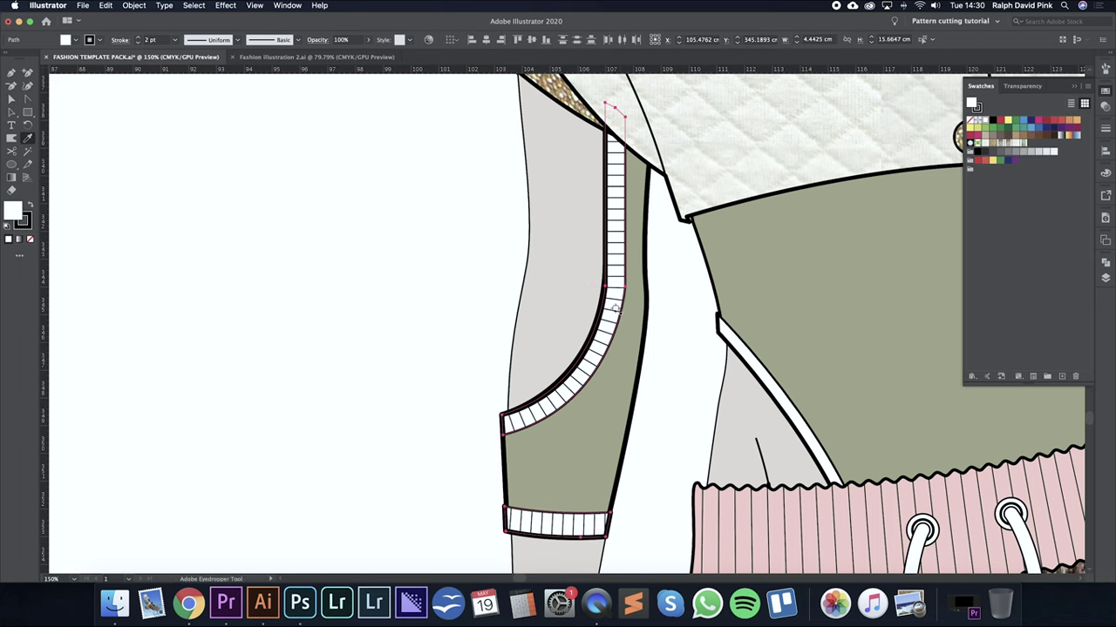
scroll(772, 180, "left", 15)
key("super+minus")
key("super+minus")
key("super+minus")
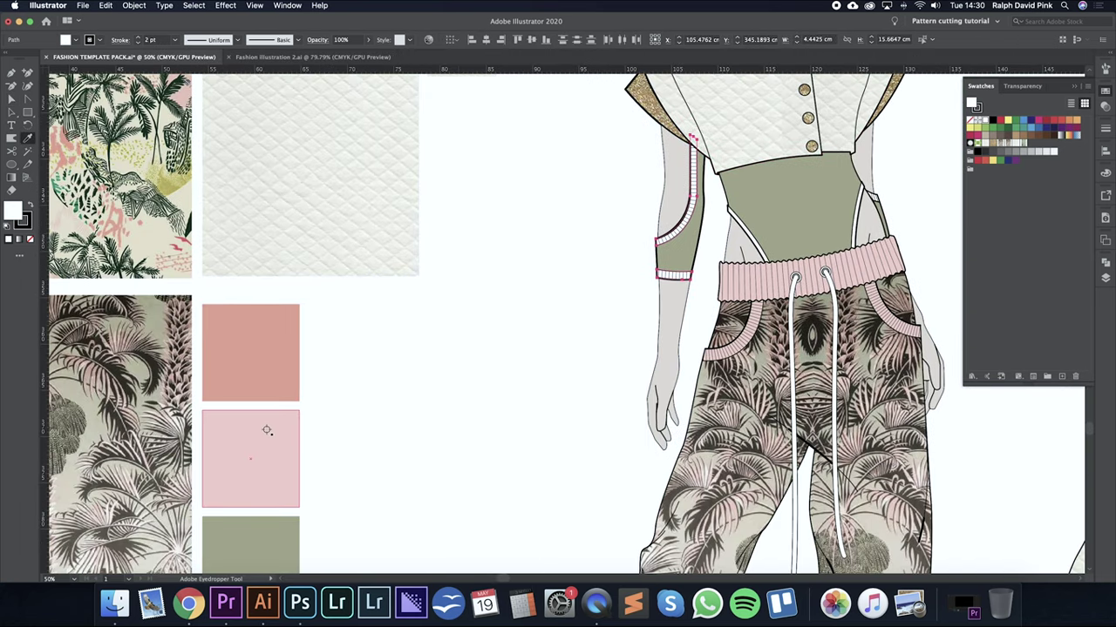
left_click(266, 431)
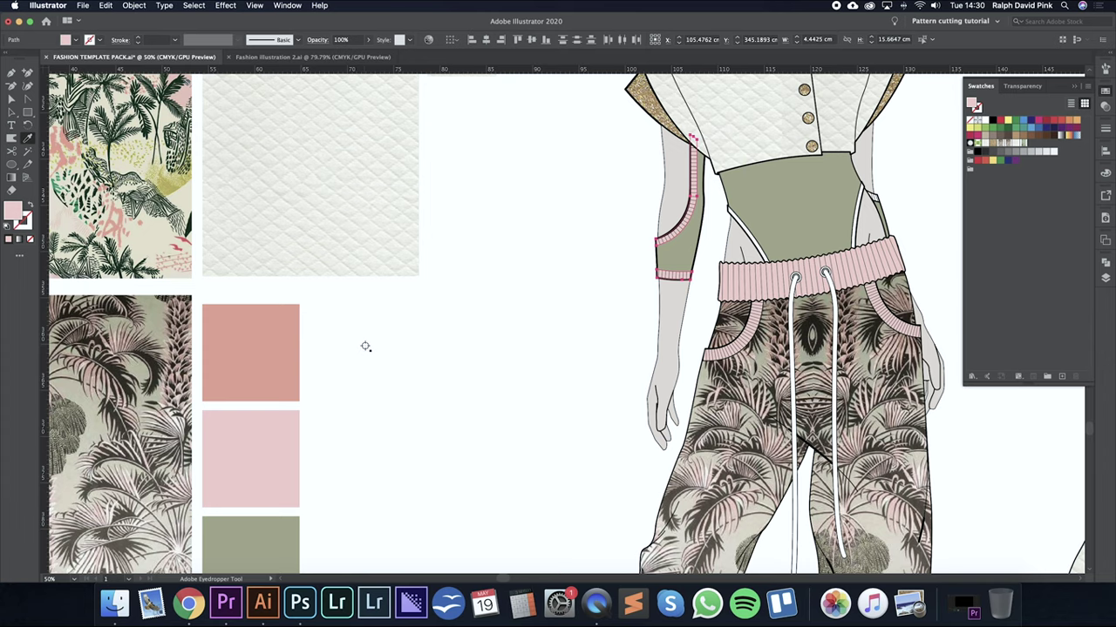
key("super+z")
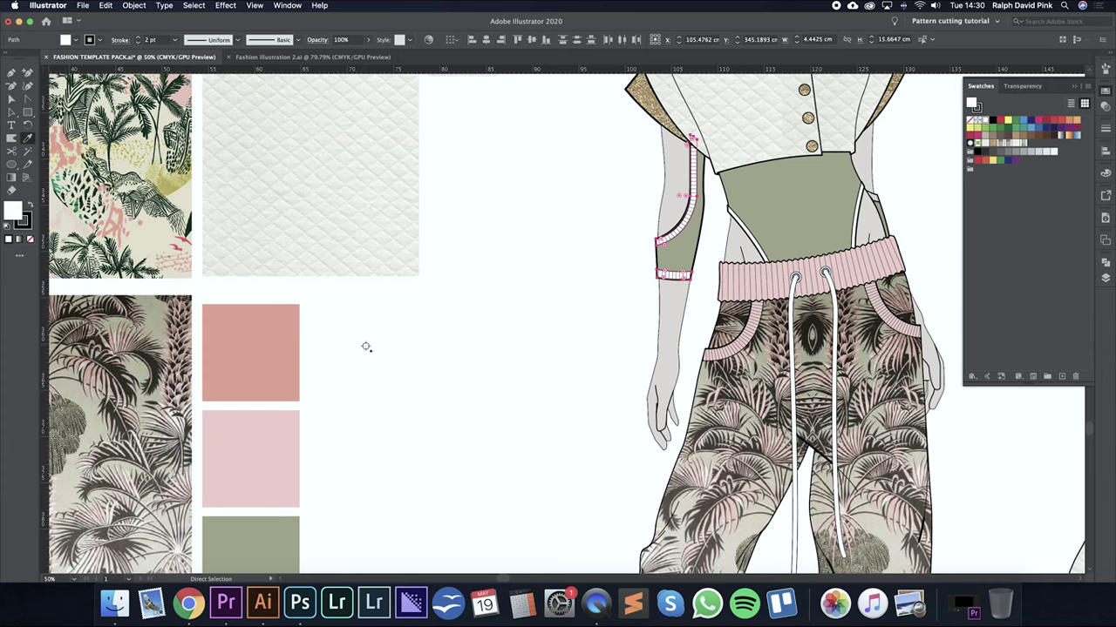
scroll(694, 210, "left", 1)
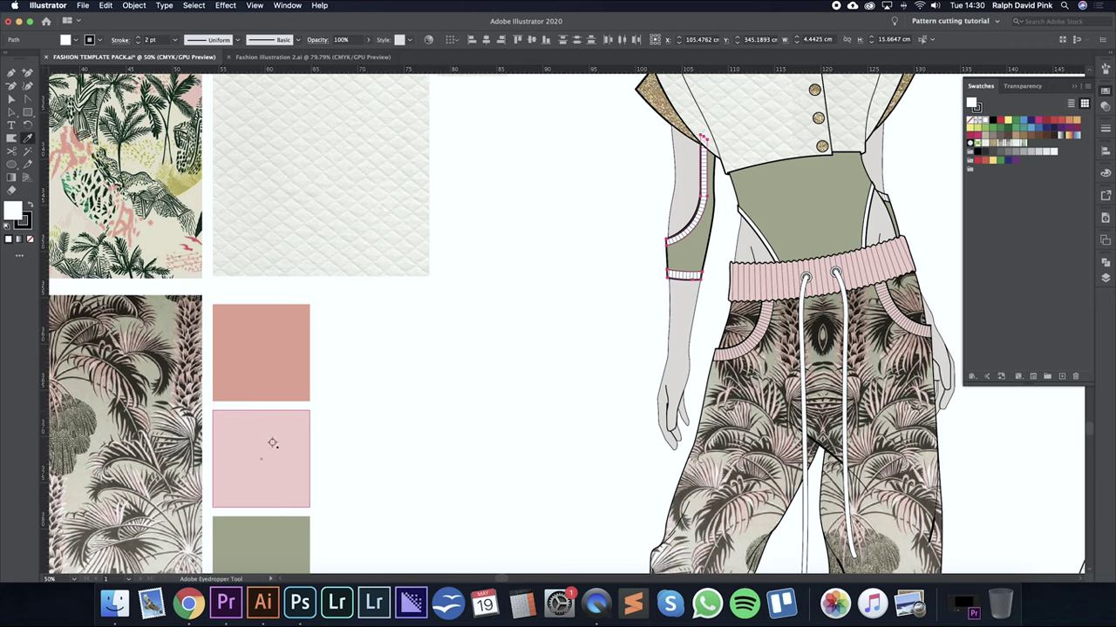
left_click(273, 440)
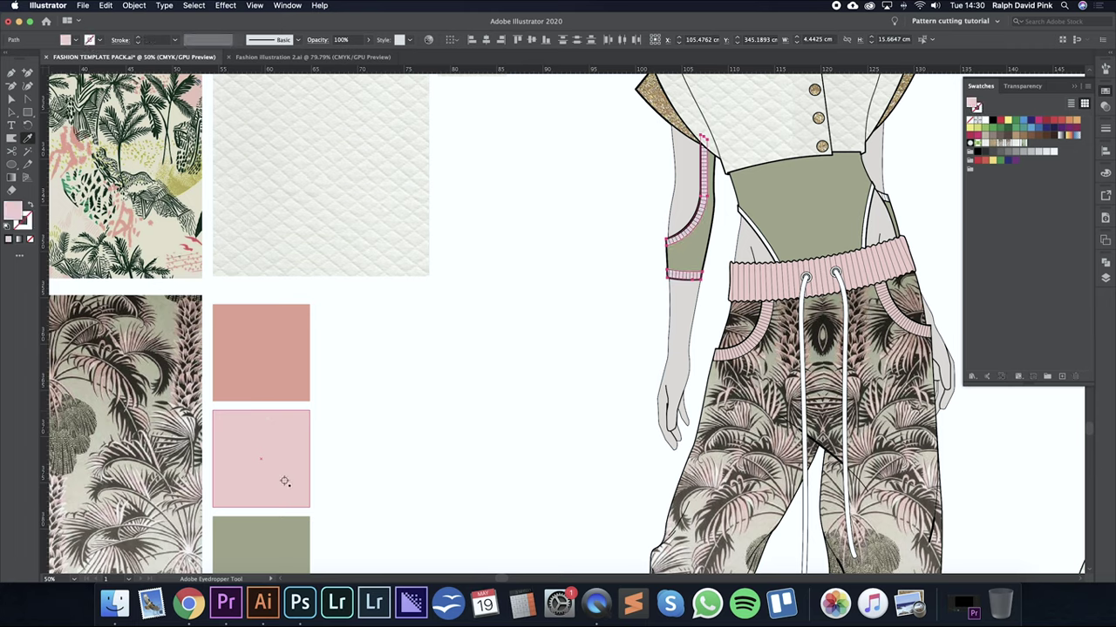
key("super+z")
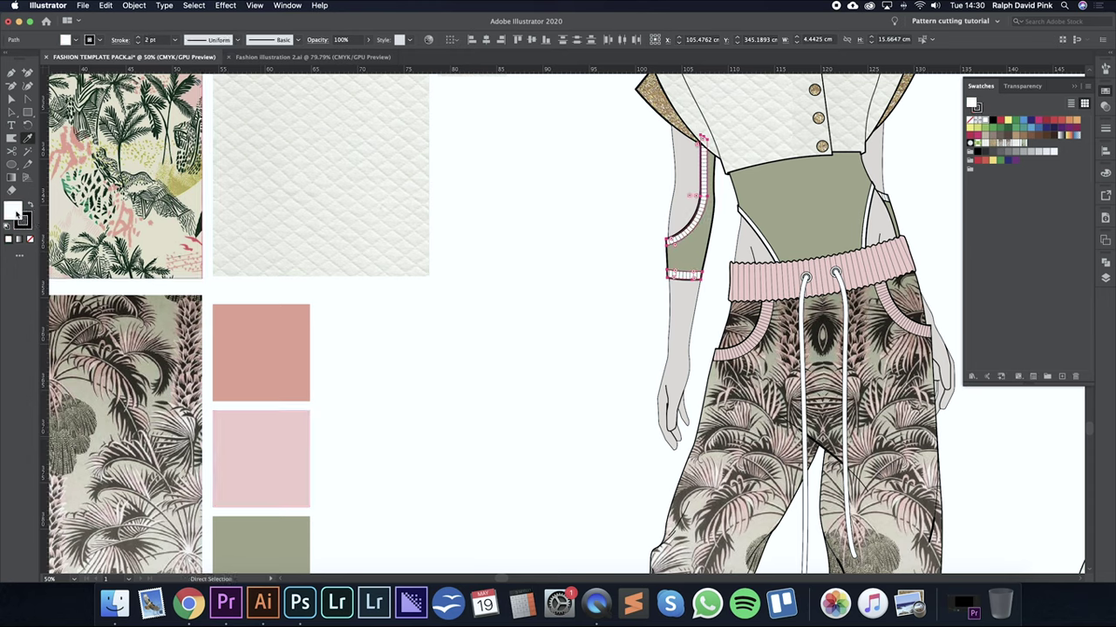
Try sampling the pale pink and coral swatches into the two sleeve trims, and undo the last coral sample.
left_click(248, 441)
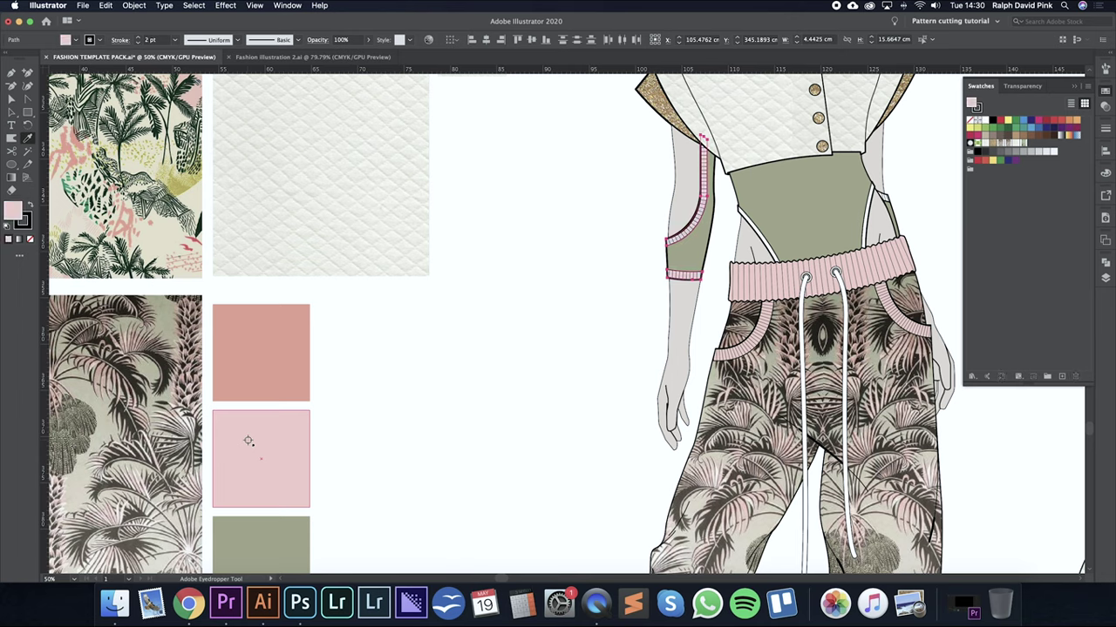
key("a")
key("i")
left_click(274, 364)
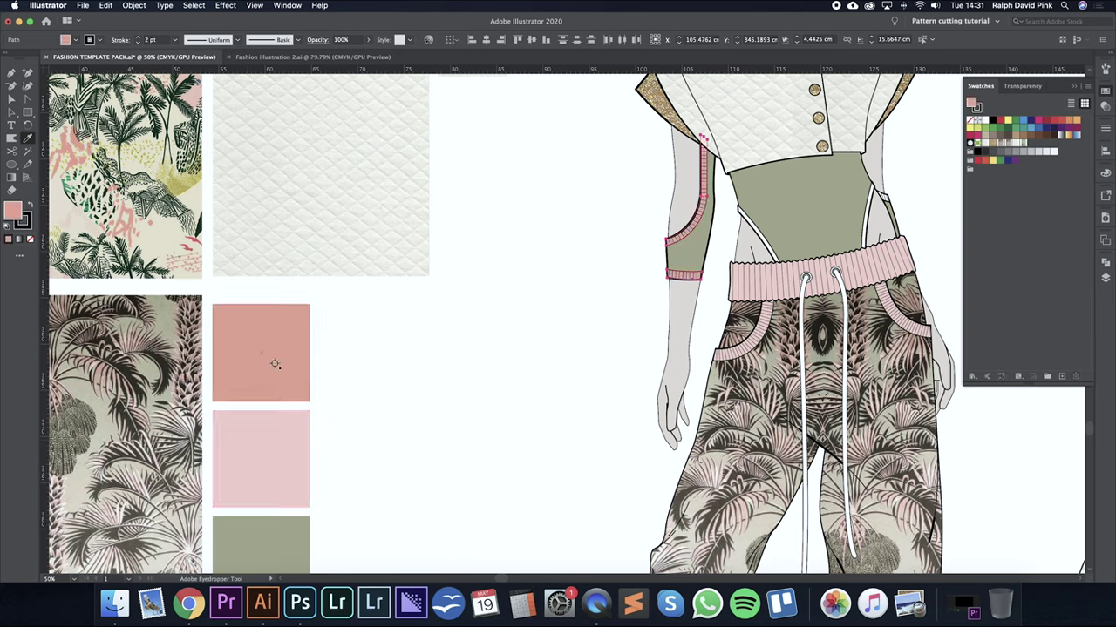
left_click(261, 362)
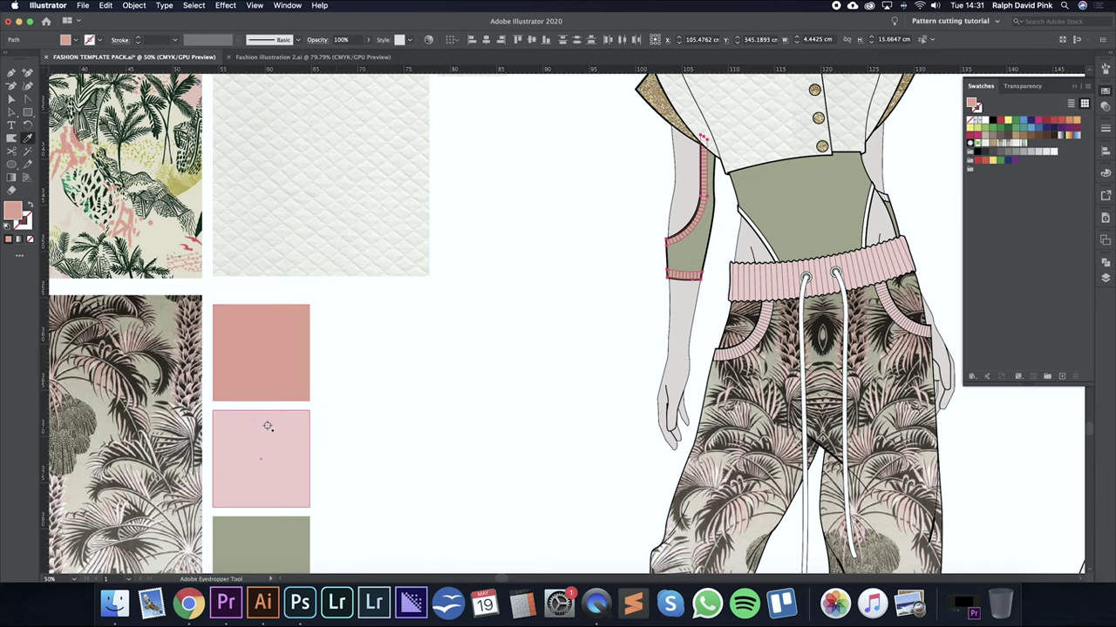
key("super+z")
Sample only the pale pink swatch's colour into the fill of both sleeve trims, keeping their black 2 pt outline.
left_click(295, 453, "shift")
key("v")
left_click(448, 346)
left_click_drag(498, 398, 300, 430)
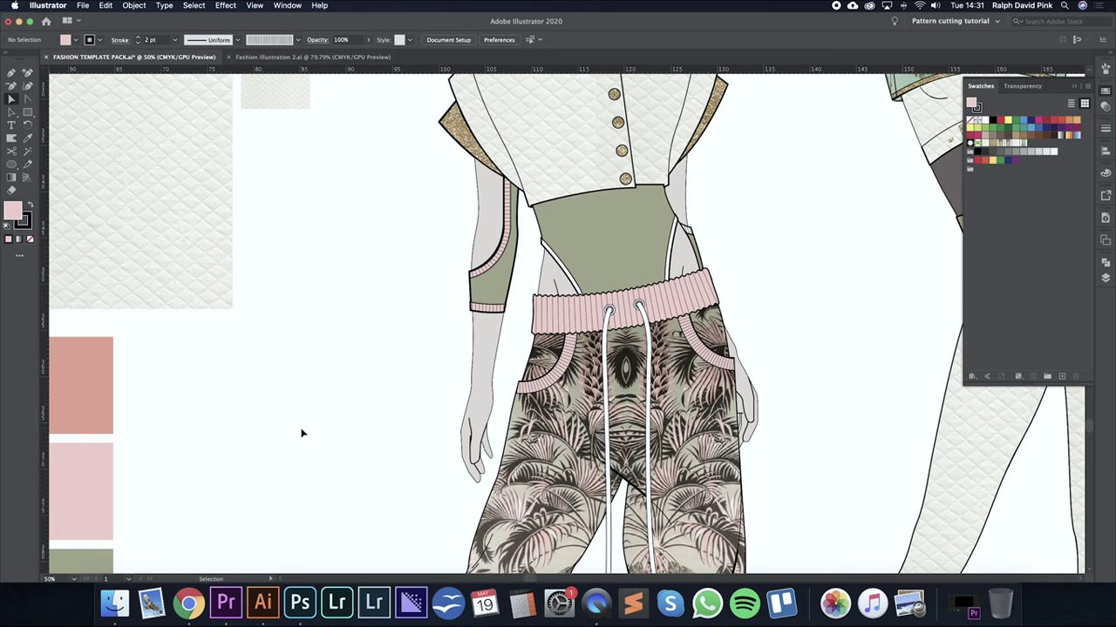
Fill the small ribbed trim on the first figure's other sleeve with the pale pink of the finished elbow trim.
key("super+equal")
key("super+equal")
left_click_drag(712, 228, 455, 391)
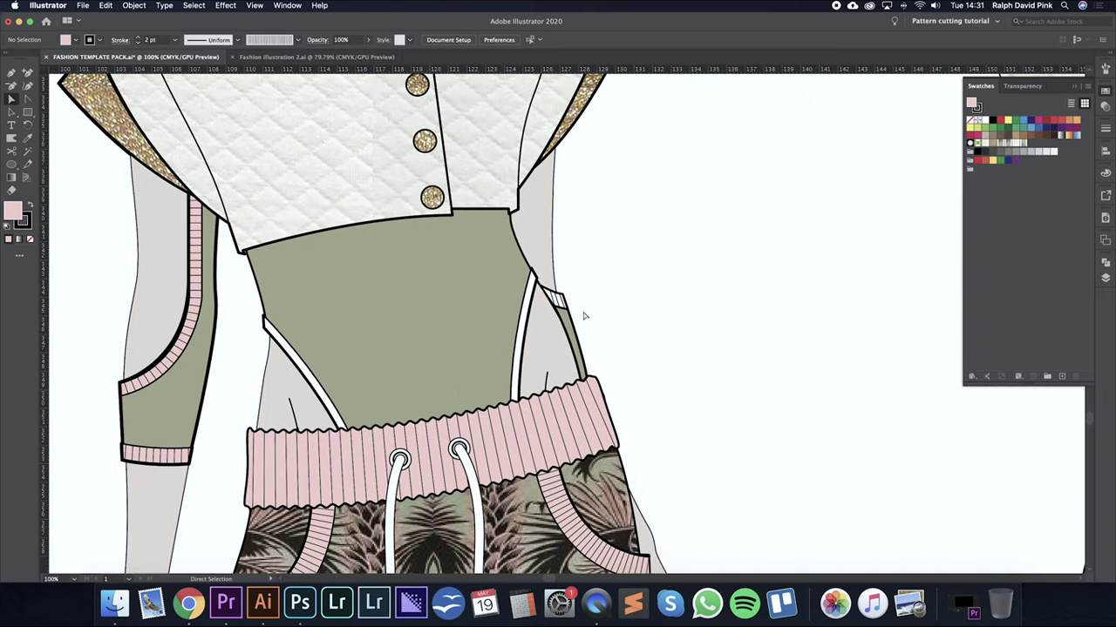
key("a")
left_click(562, 286)
key("i")
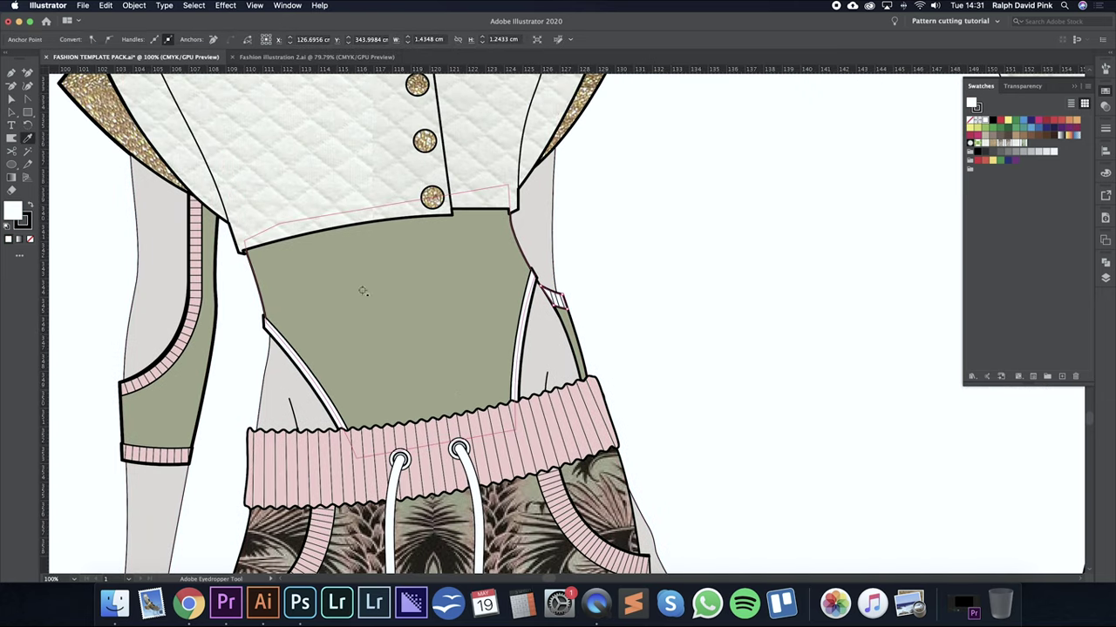
left_click(197, 302)
key("a")
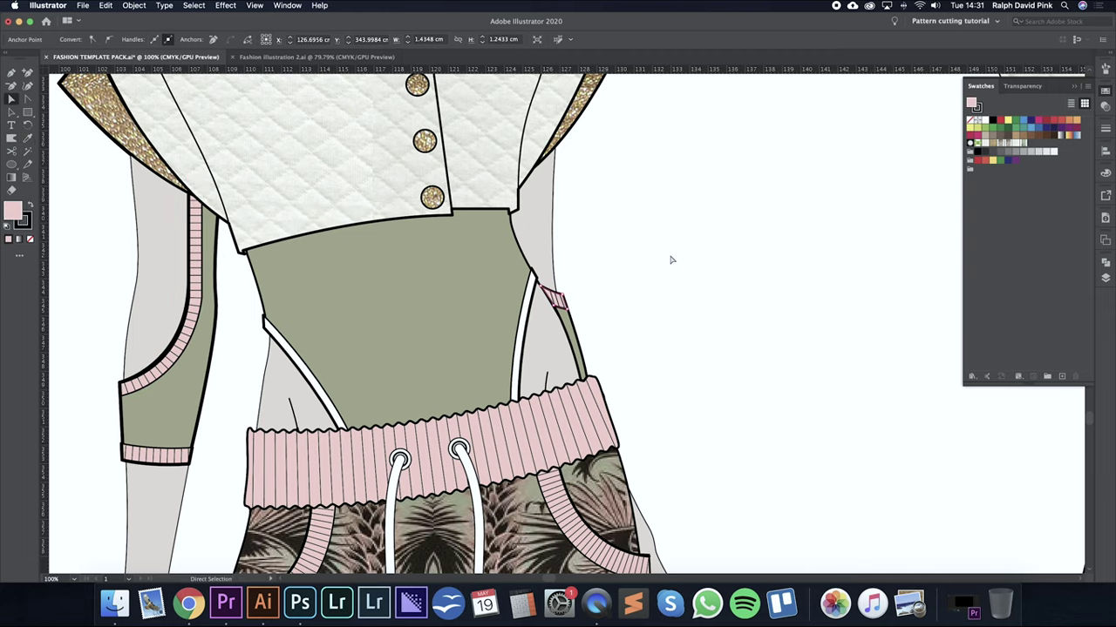
left_click(671, 259)
Colour both hip cut-out bindings of the green bodysuit pale pink by sampling the ribbed waistband.
left_click(524, 323)
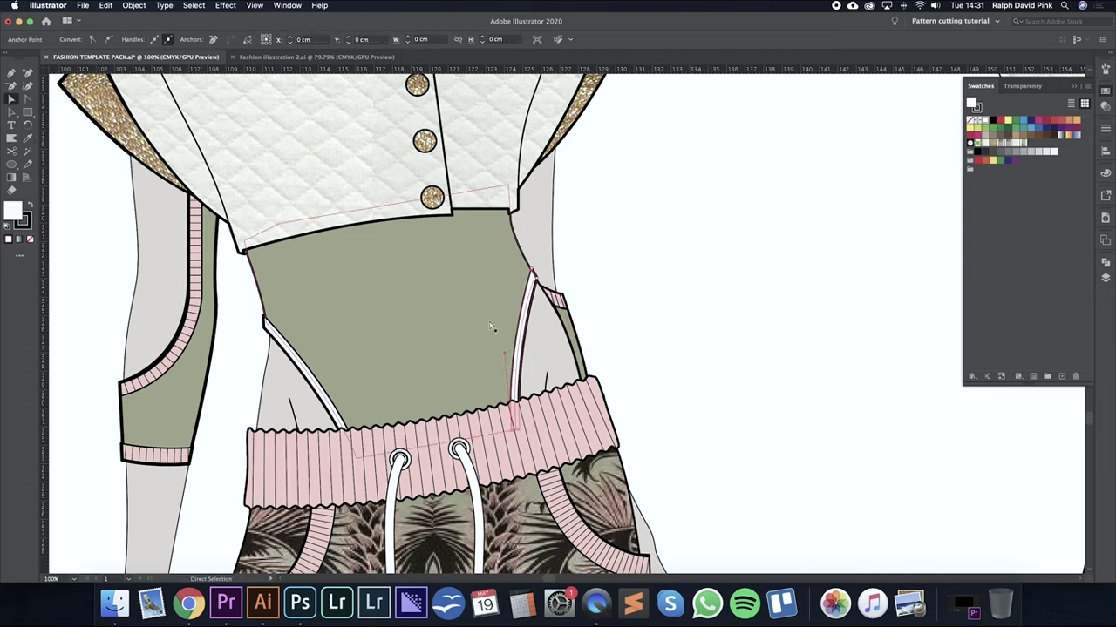
left_click(304, 365, "shift")
key("i")
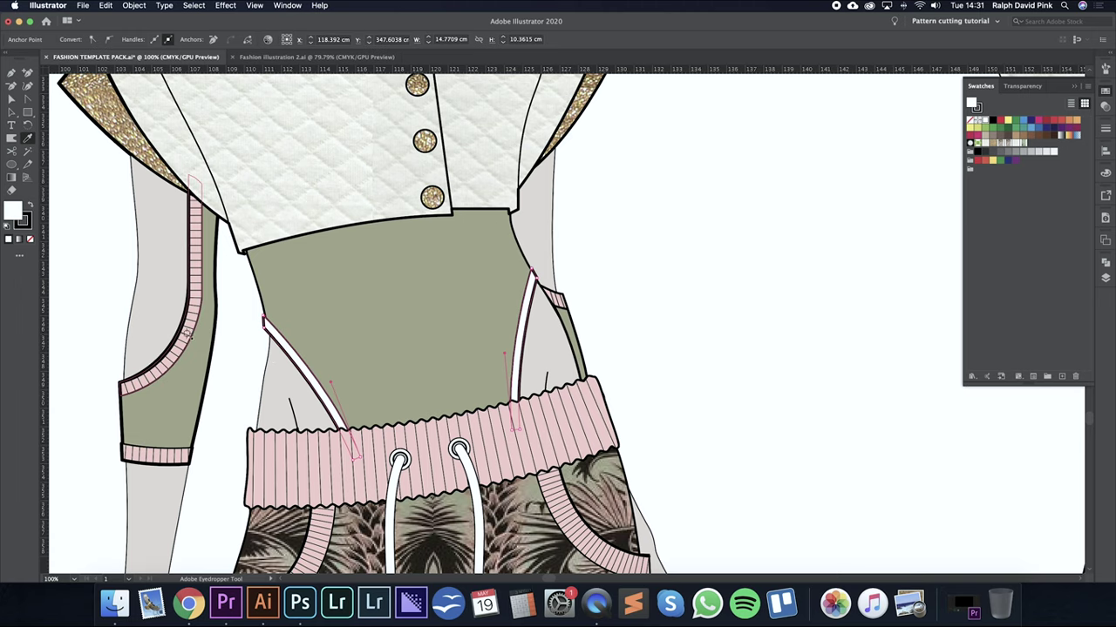
scroll(197, 329, "left", 8)
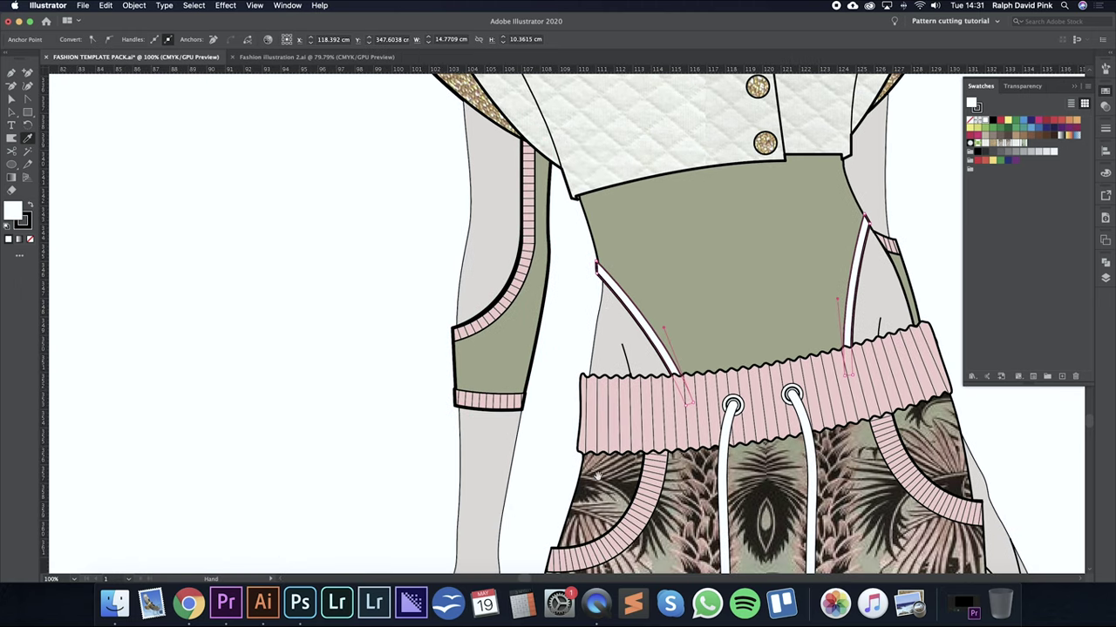
left_click(590, 437)
key("super+minus")
key("super+minus")
key("super+minus")
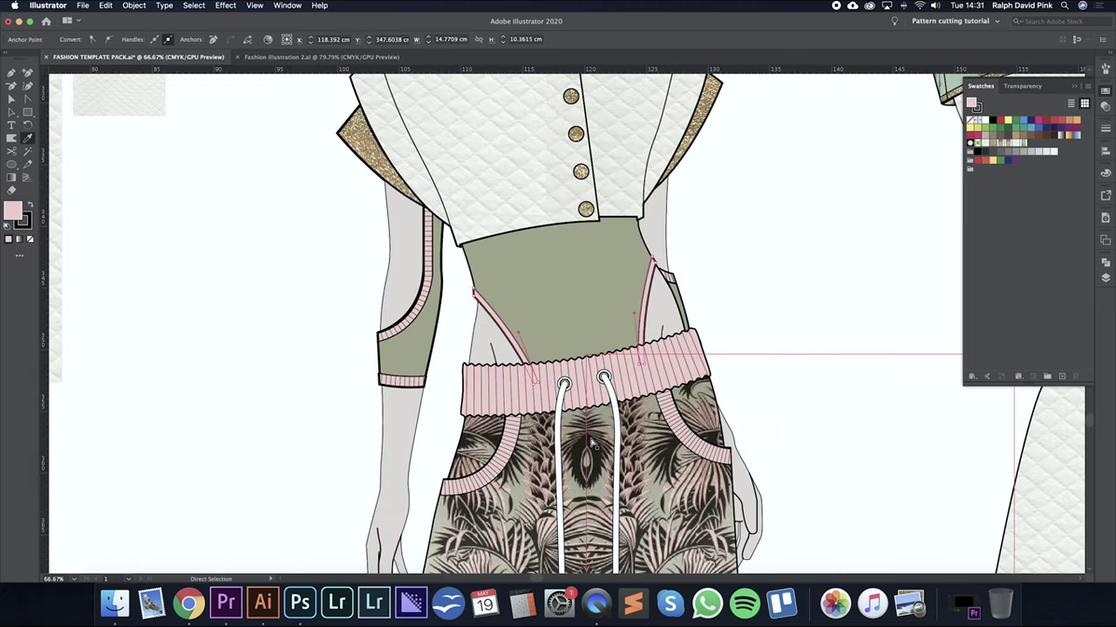
key("a")
left_click(697, 331)
Fill both drawstrings of the first figure's palm-print trousers with the gold glitter pattern swatch.
scroll(693, 344, "down", 2)
scroll(692, 344, "right", 2)
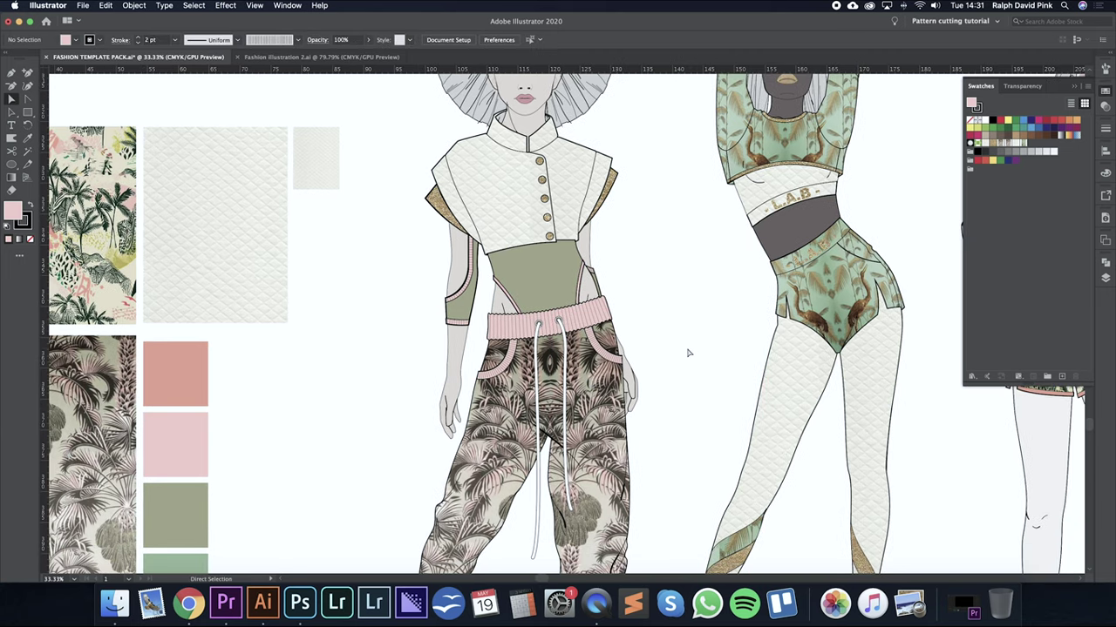
scroll(679, 367, "down", 4)
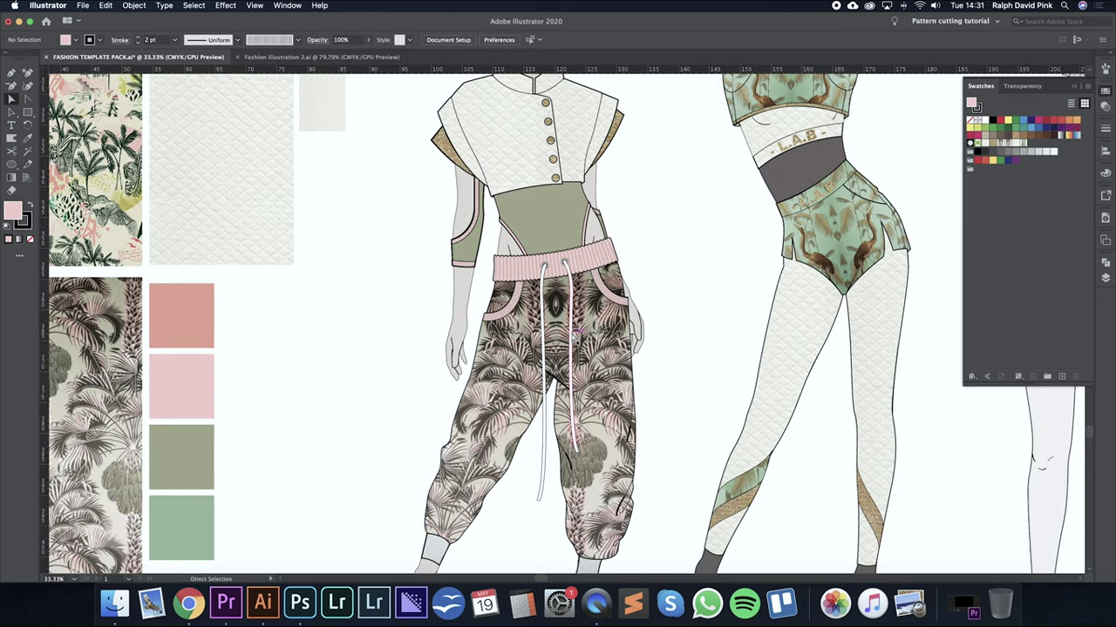
left_click(571, 337)
left_click(548, 347, "shift")
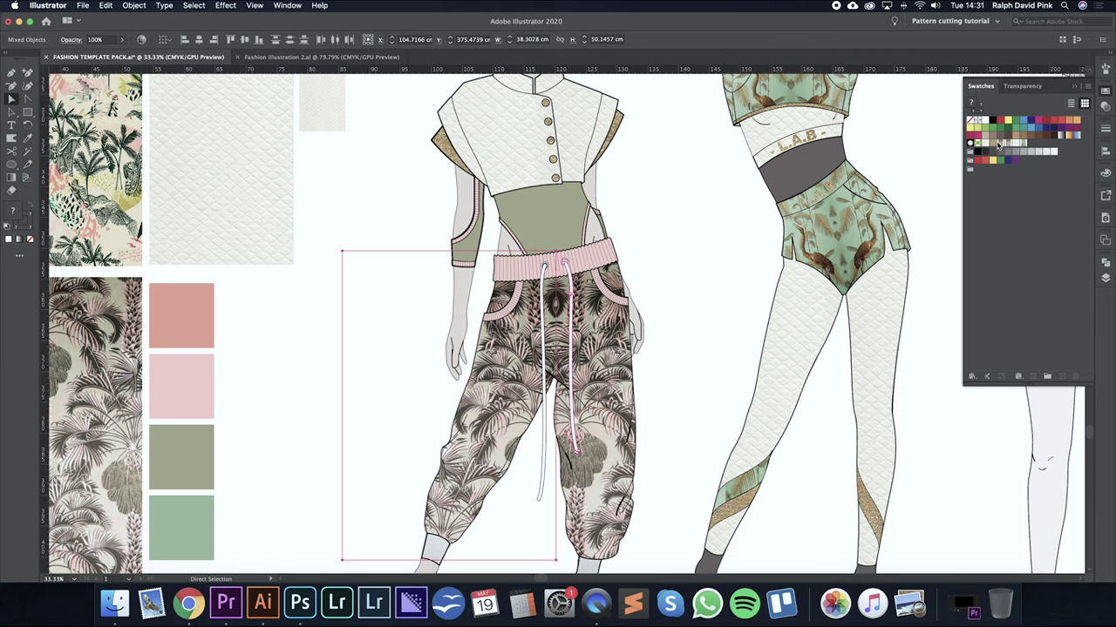
left_click(993, 143)
left_click(542, 302)
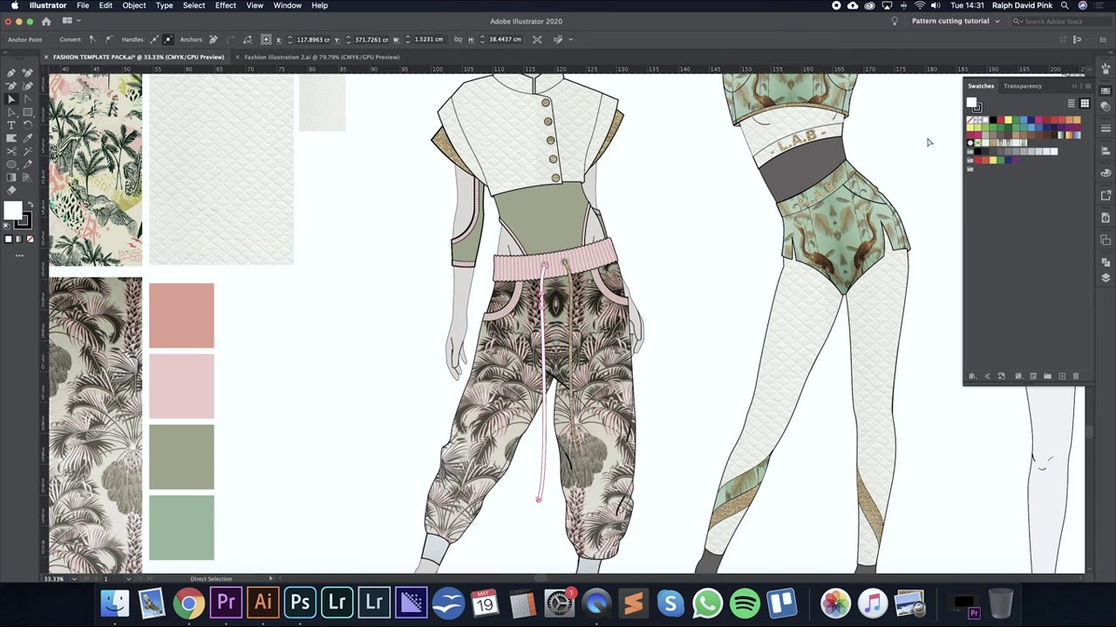
left_click(993, 142)
left_click(660, 216)
Apply the drawstring's gold glitter fill to the two eyelets on the pink waistband.
key("super+equal")
key("super+equal")
key("super+equal")
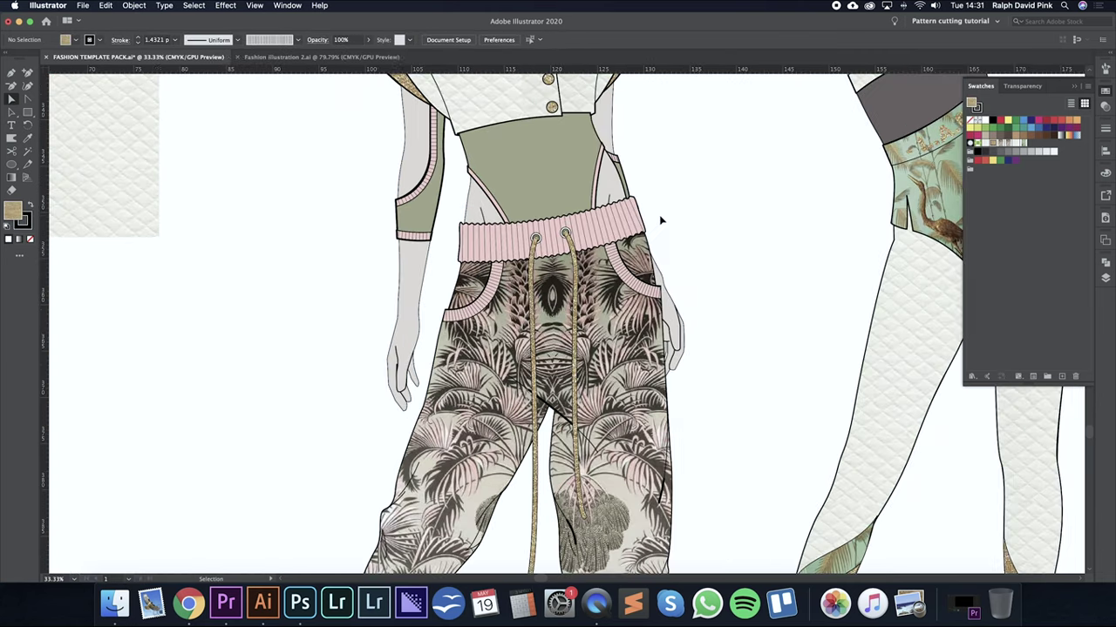
key("super+equal")
scroll(659, 235, "up", 5)
key("v")
left_click(565, 253)
left_click(475, 261, "shift")
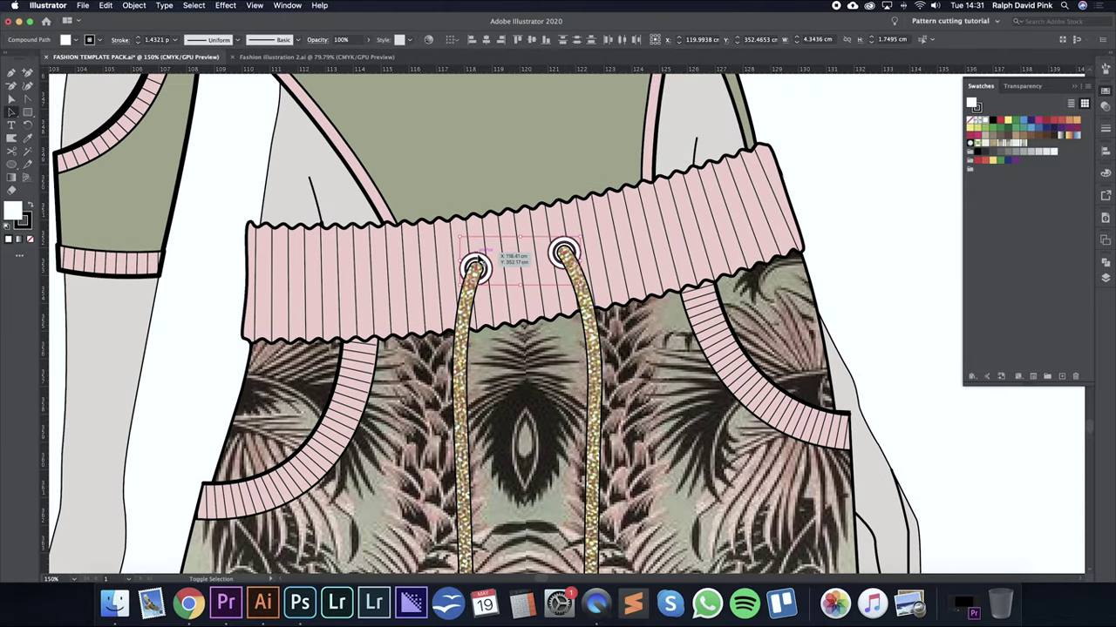
key("i")
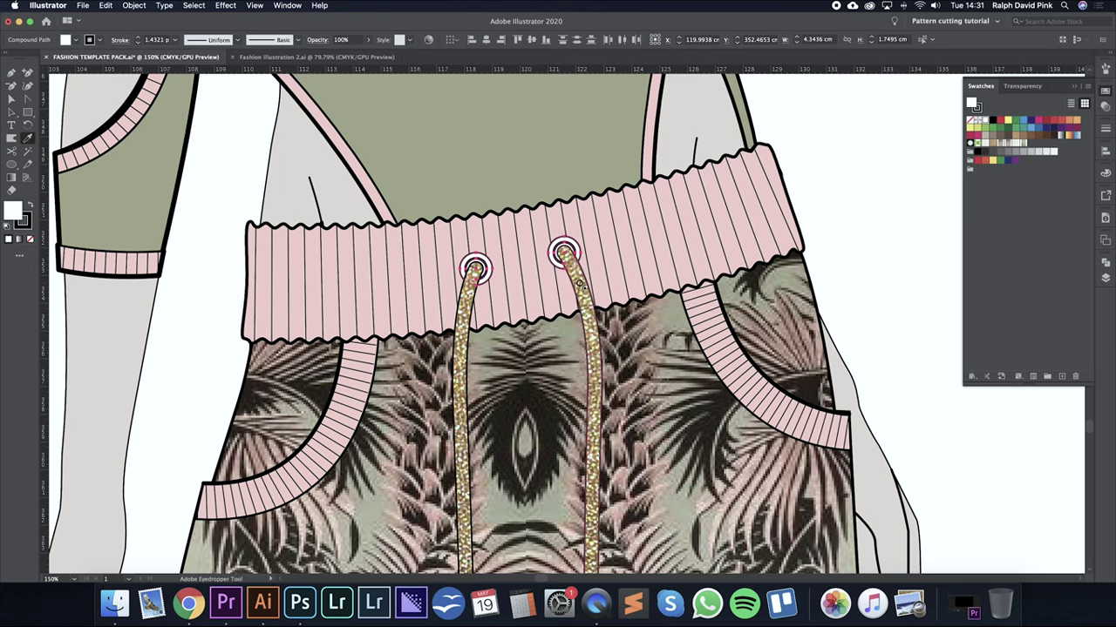
left_click(578, 291)
key("a")
left_click(875, 199)
Review the three figures' coloured outfits from head to shoes for parts that are still uncoloured.
key("super+minus")
key("super+minus")
key("super+minus")
key("super+minus")
key("super+minus")
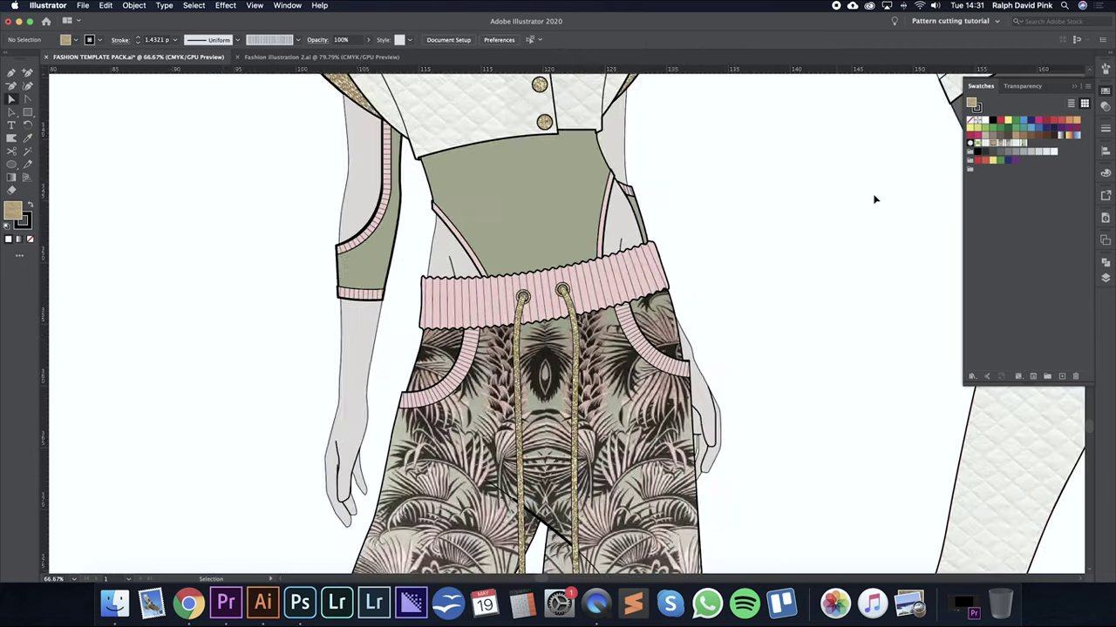
left_click_drag(869, 304, 718, 331)
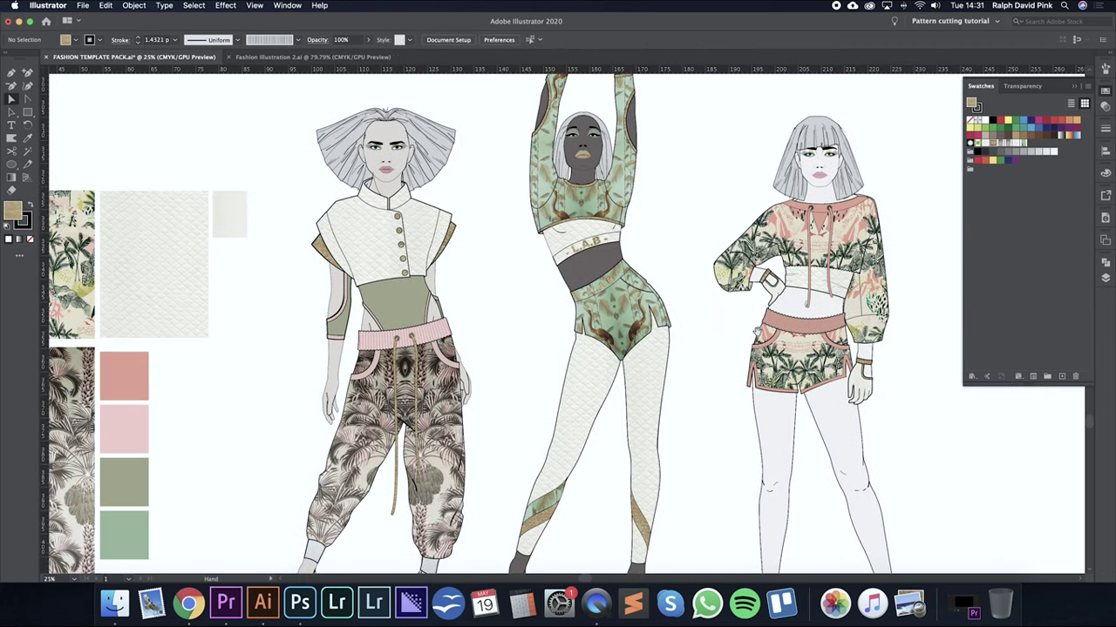
left_click_drag(571, 375, 441, 357)
scroll(441, 356, "right", 2)
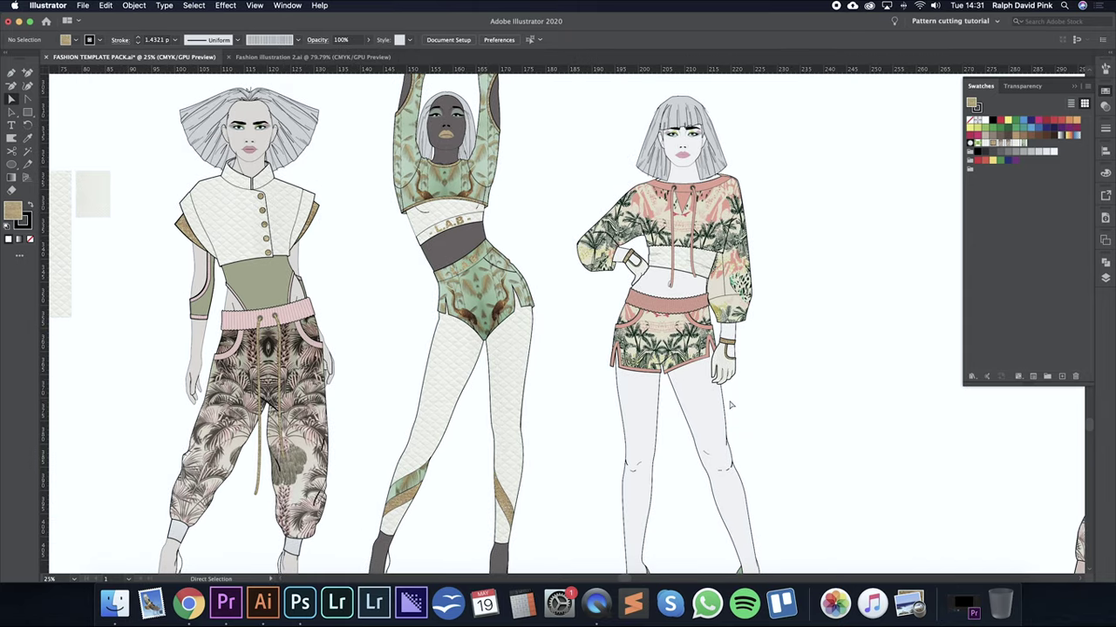
left_click_drag(787, 387, 747, 323)
left_click_drag(755, 366, 858, 361)
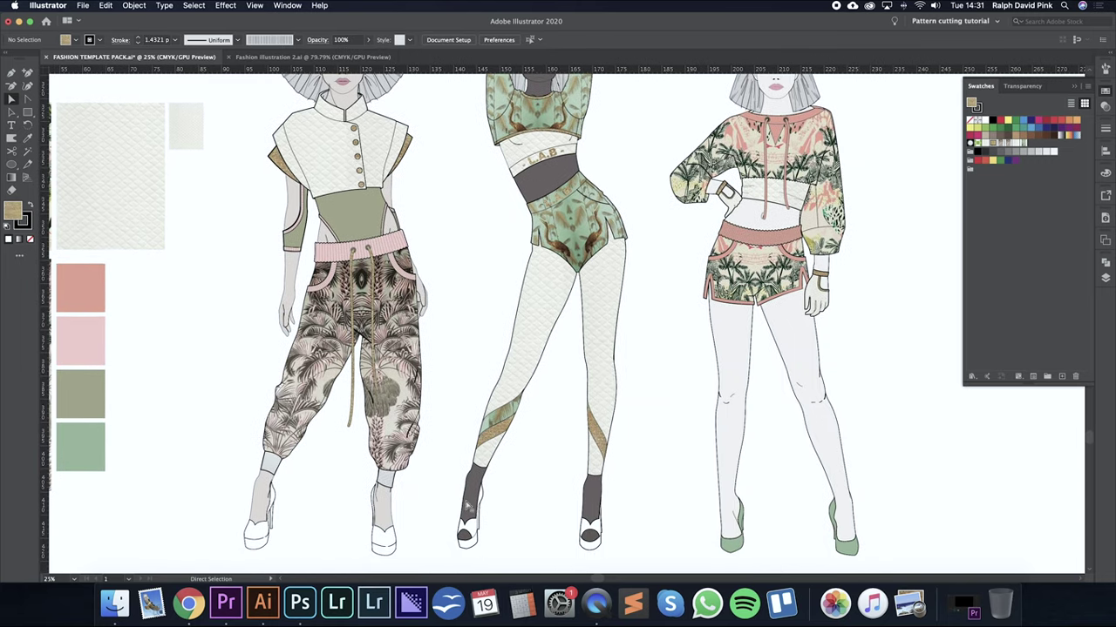
Select both ribbed ankle cuffs of the palm-print trousers and fill them with a light pink sampled from the print.
left_click(387, 482)
key("super+equal")
key("super+equal")
key("super+equal")
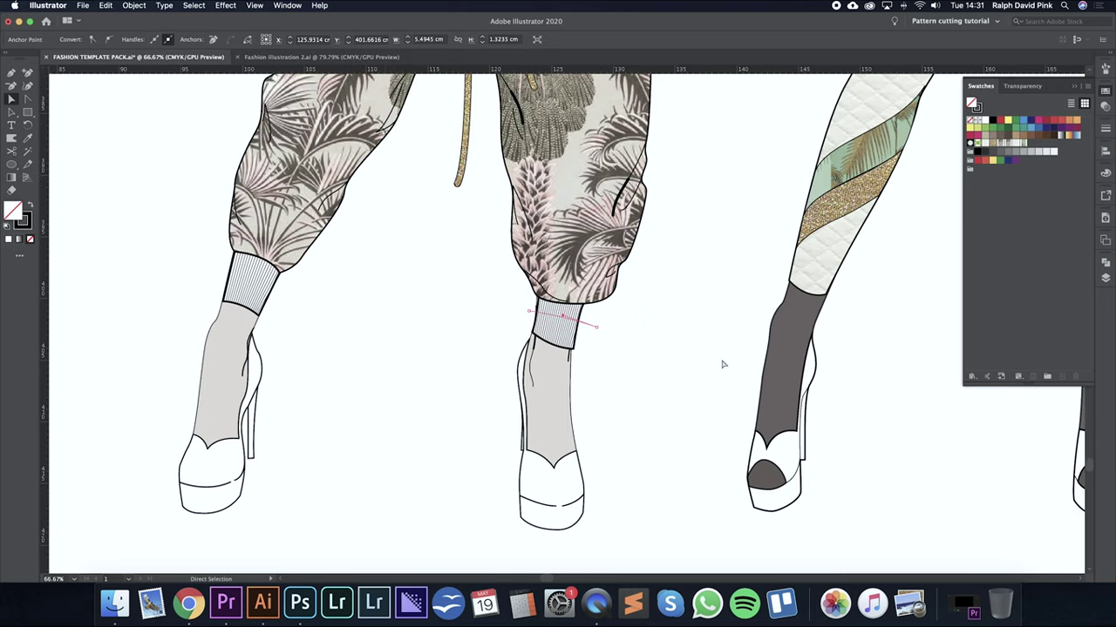
key("v")
left_click(552, 322)
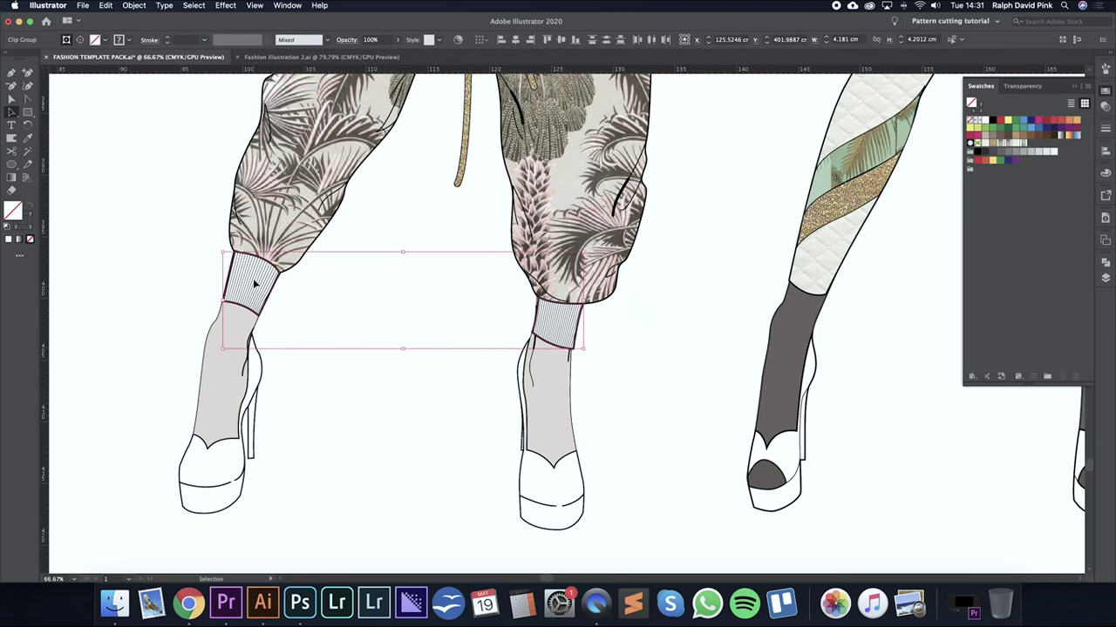
left_click(263, 288)
left_click(528, 324, "shift")
key("i")
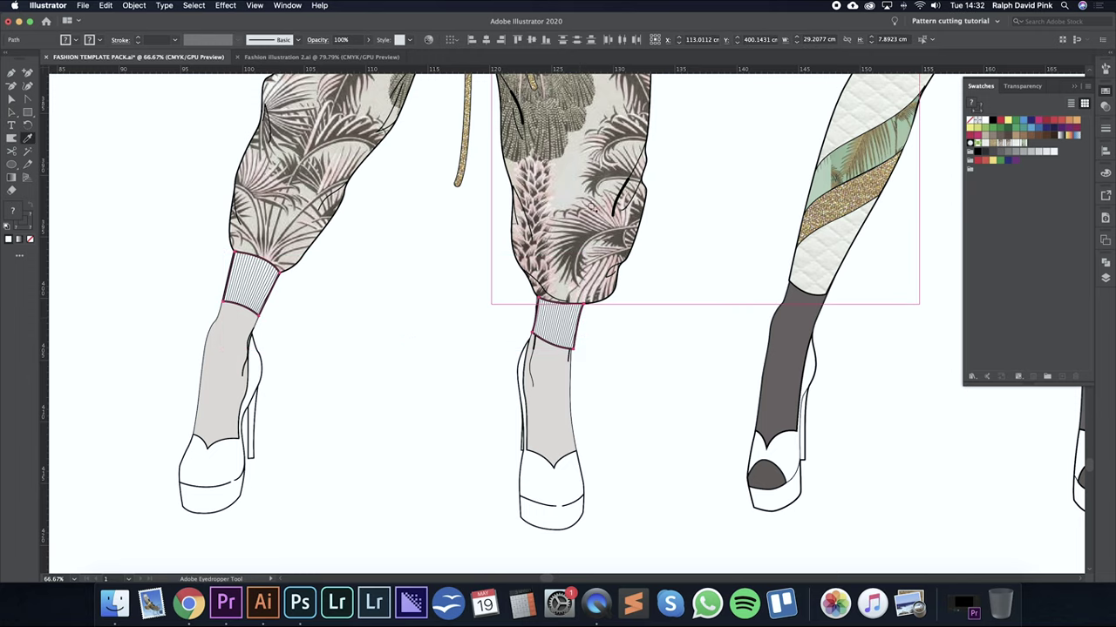
left_click(591, 206)
key("super+shift+a")
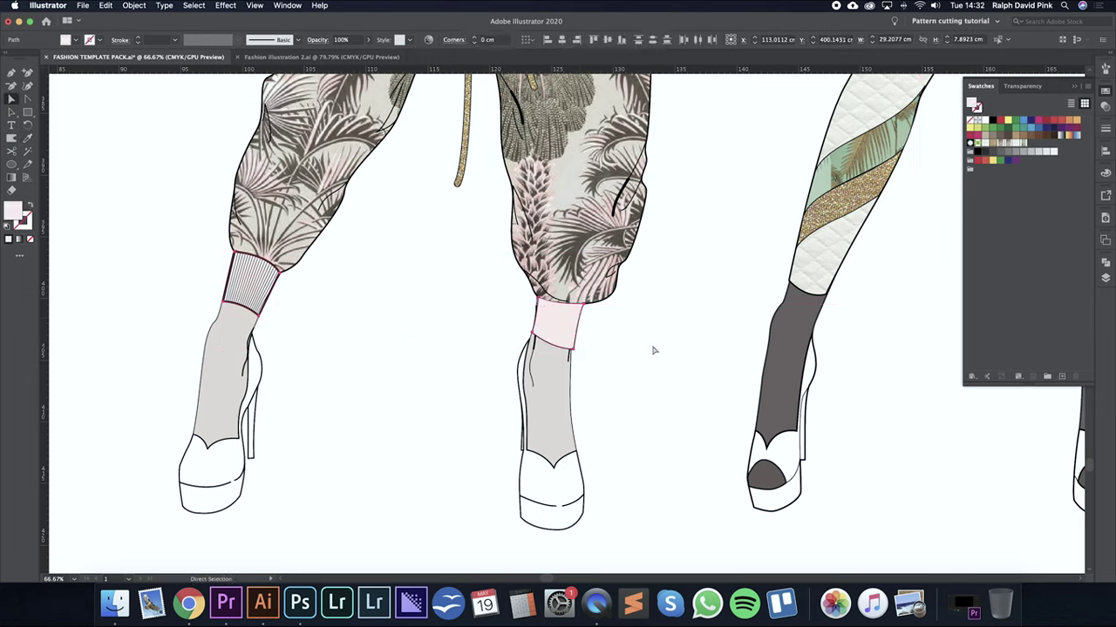
Send the light pink ankle cuff shape on the first figure's front-facing foot one level backward, behind its rib lines.
key("v")
left_click(551, 324)
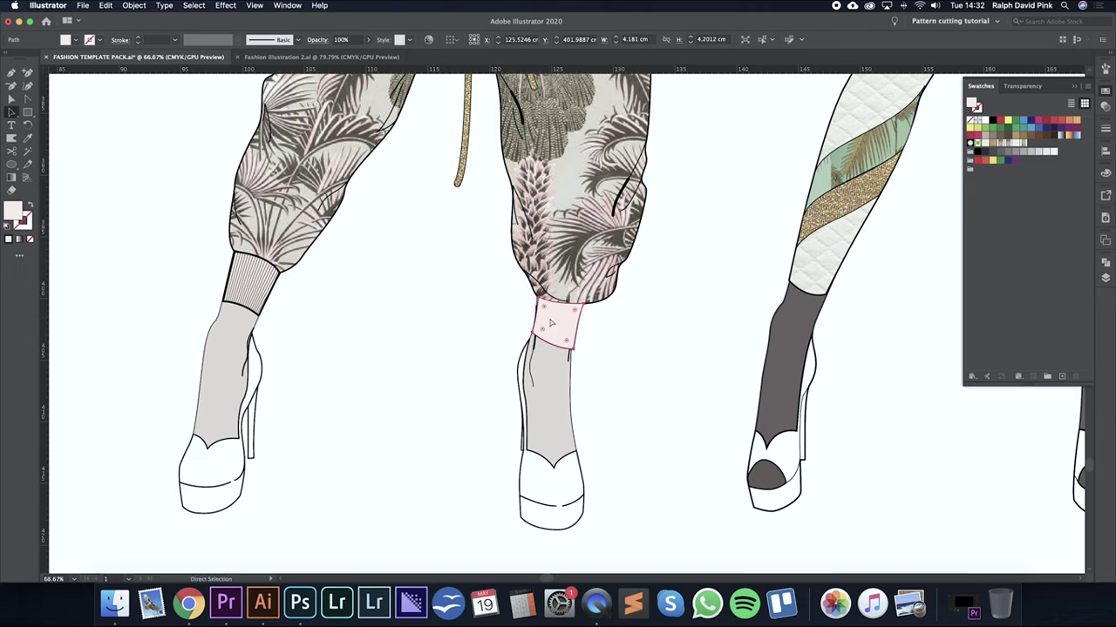
key("a")
key("super+[")
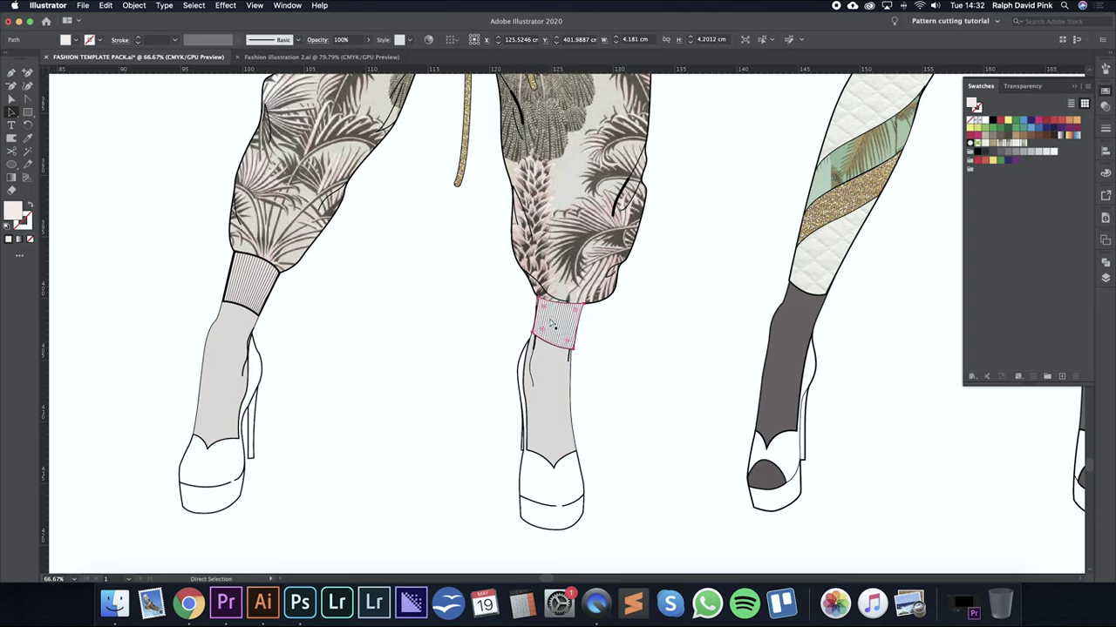
Give the front-facing foot's ankle cuff the other cuff's black outline and a light pink fill sampled from the palm print.
key("v")
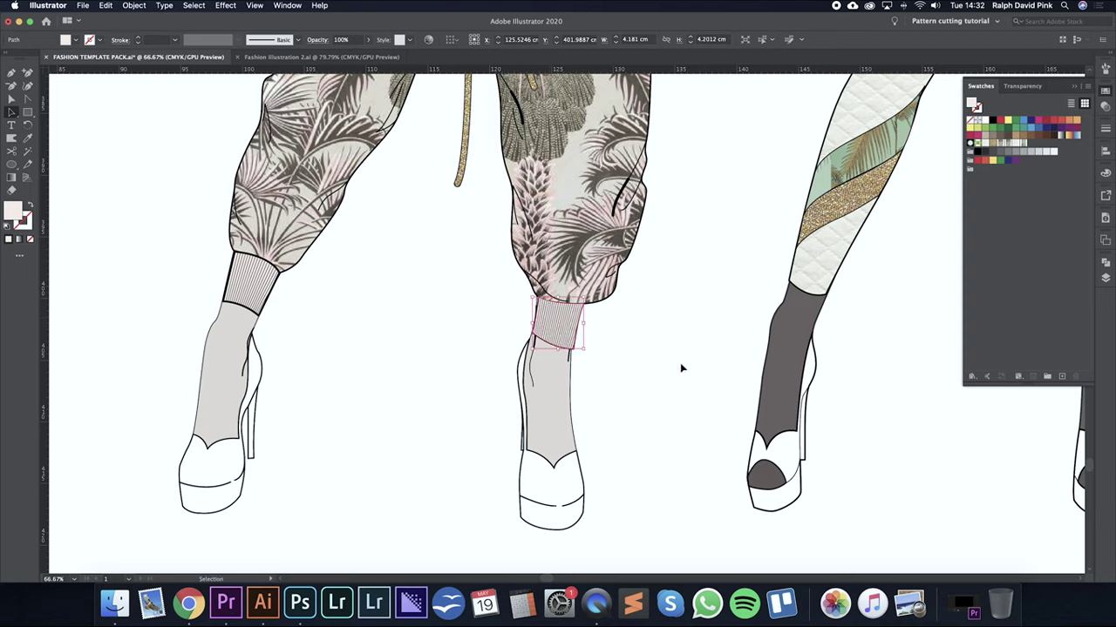
key("a")
key("i")
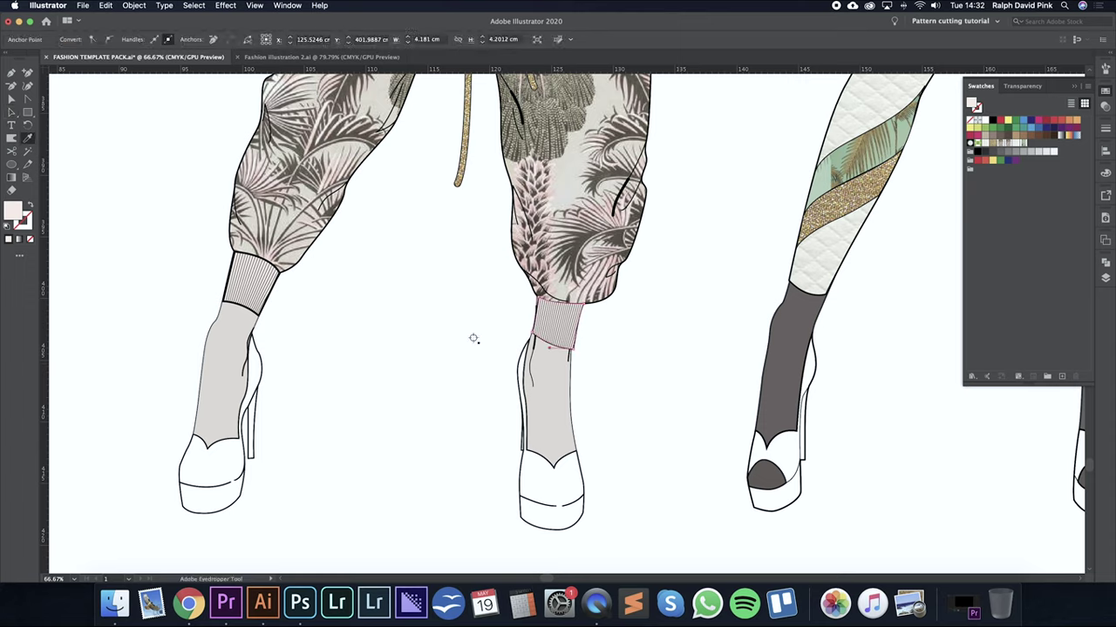
left_click(252, 300)
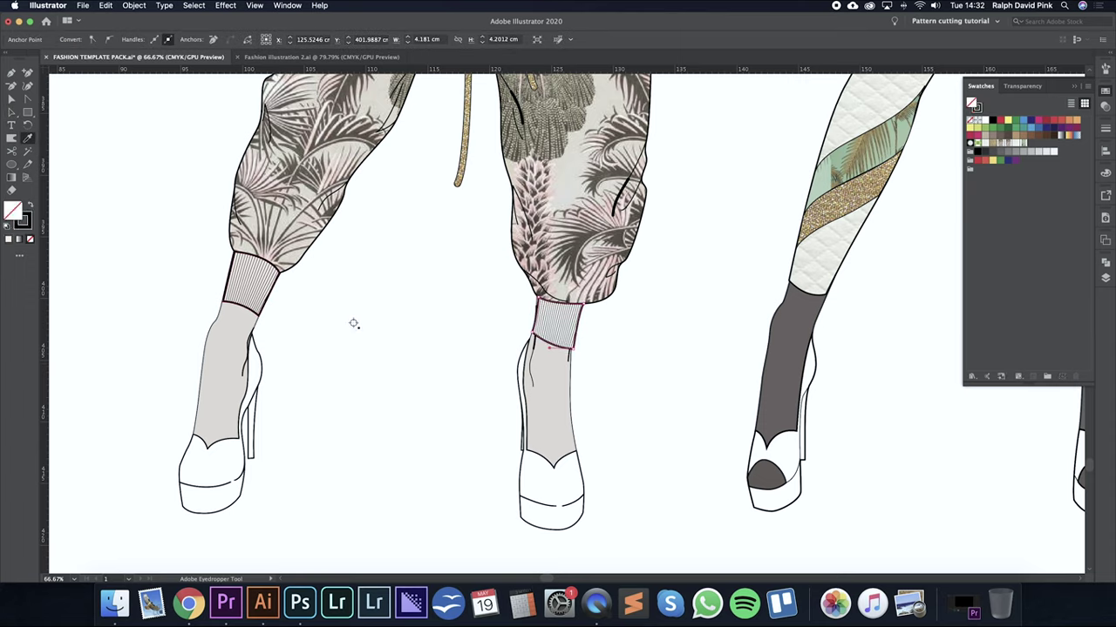
key("a")
key("i")
left_click(519, 183)
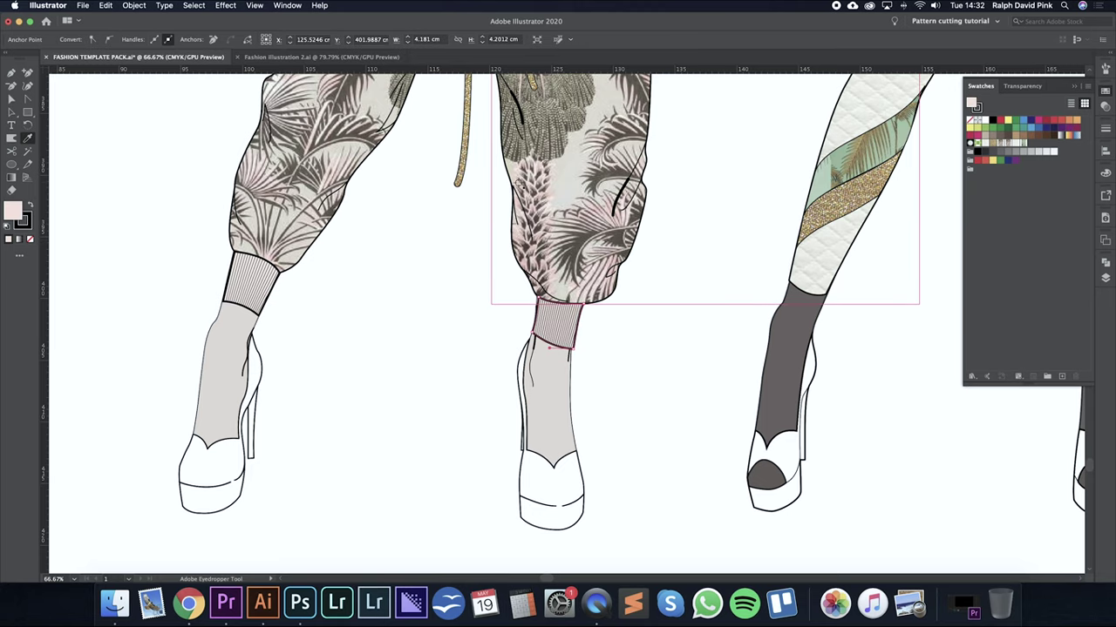
key("v")
left_click(685, 271)
Switch to Chrome and search Google Images for "GOLE LAME".
key("super+minus")
key("super+minus")
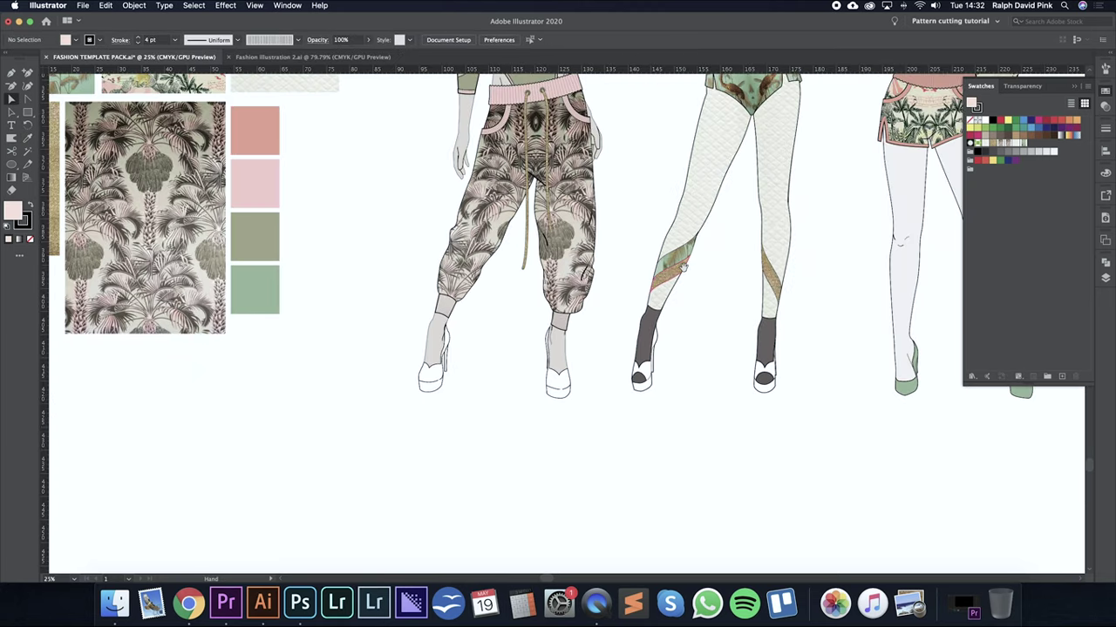
left_click_drag(684, 271, 571, 381)
left_click_drag(528, 231, 562, 318)
left_click_drag(374, 301, 531, 276)
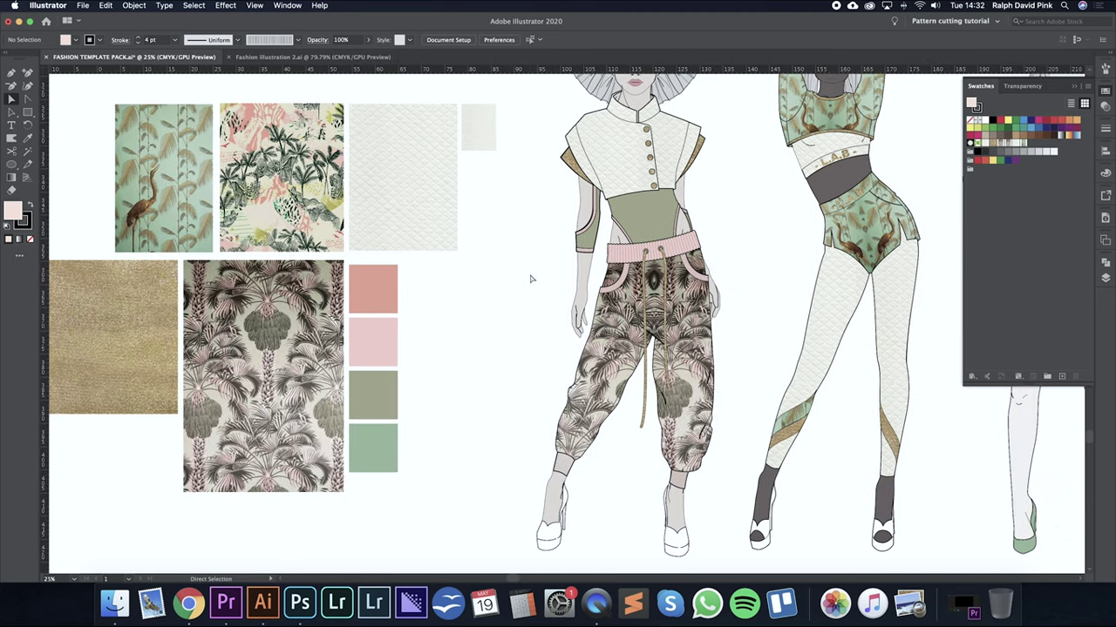
left_click(188, 603)
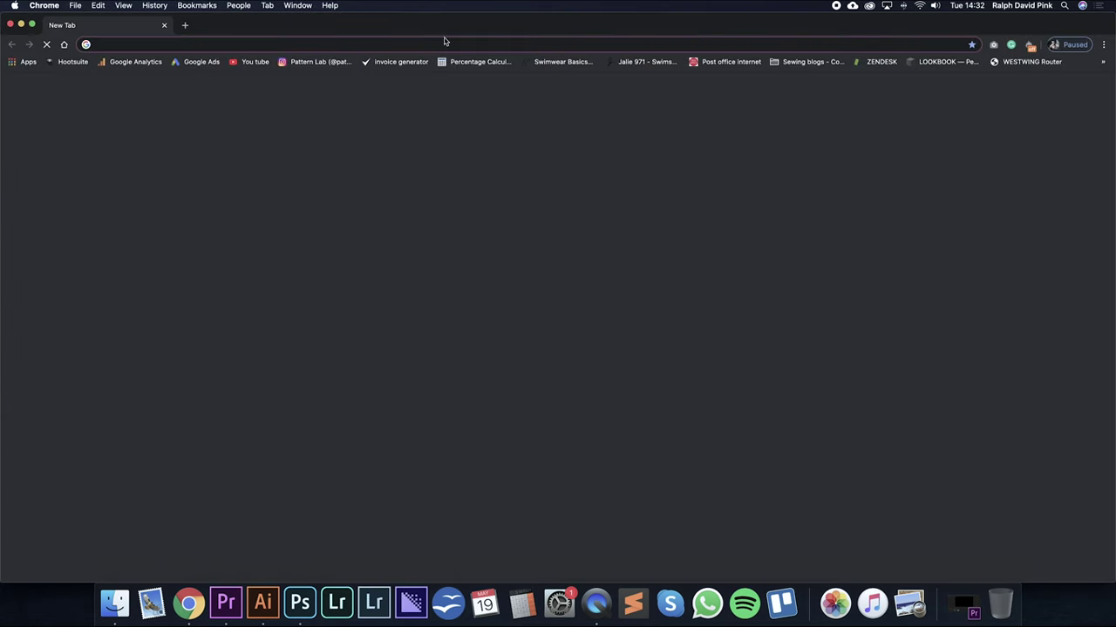
left_click(444, 41)
type("GOLE LAME")
key("Return")
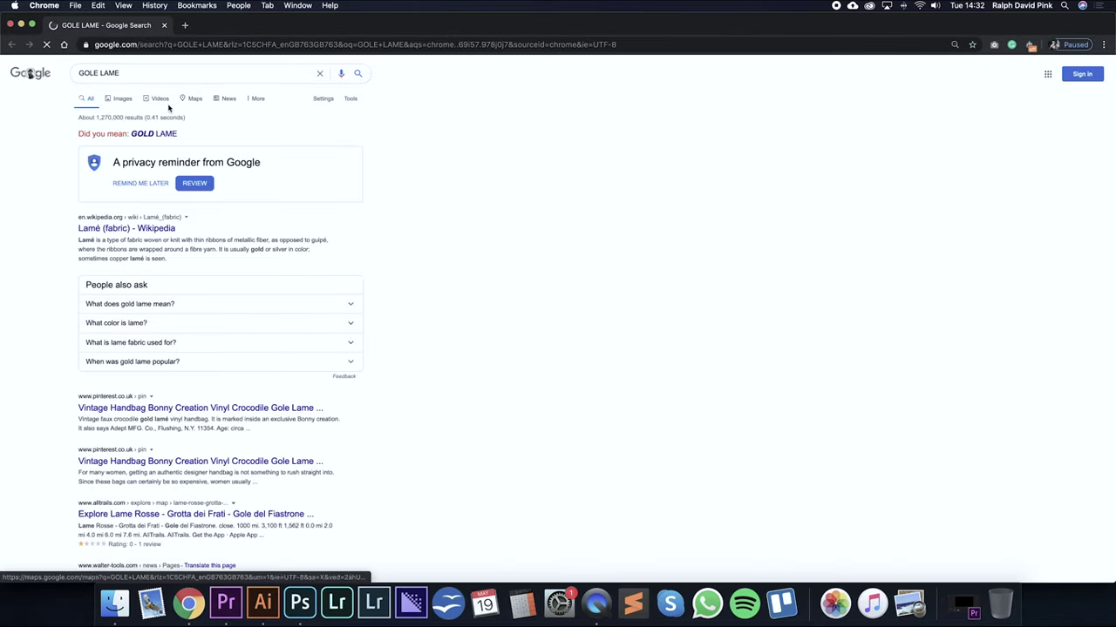
left_click(125, 99)
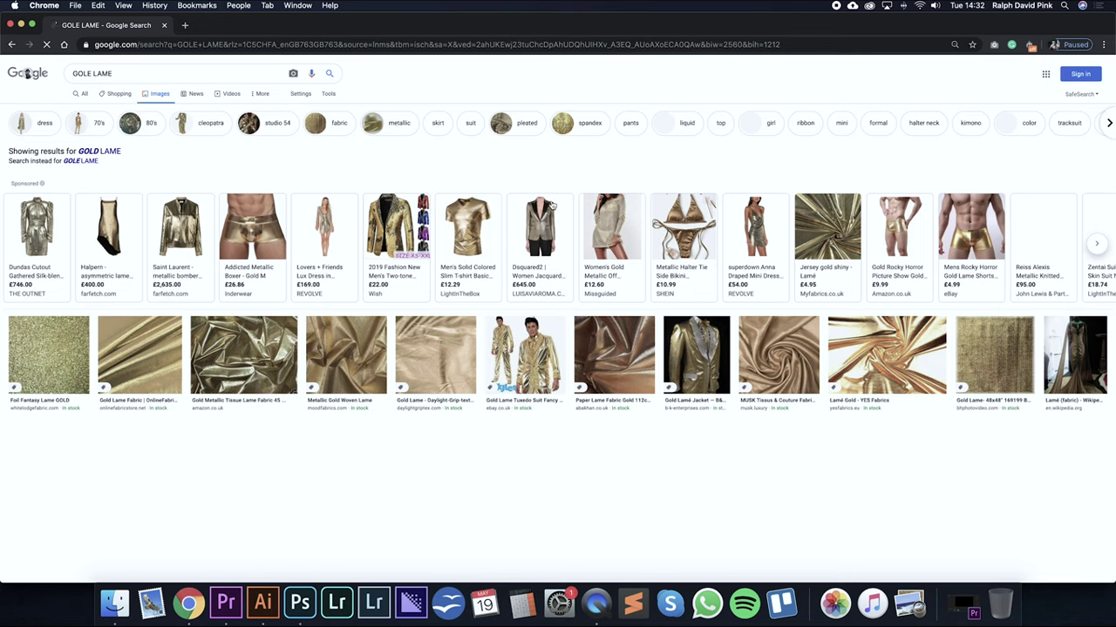
Find the Gold Satin Lame Fabric picture from OnlineFabricStore among the image results and copy the image.
scroll(663, 394, "down", 5)
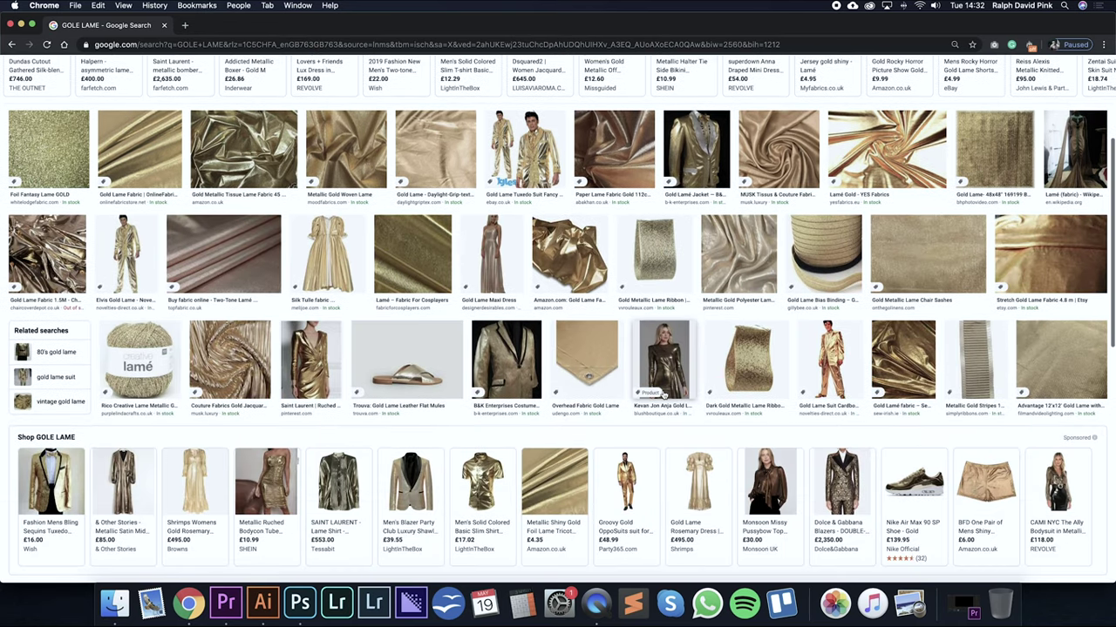
scroll(663, 394, "down", 6)
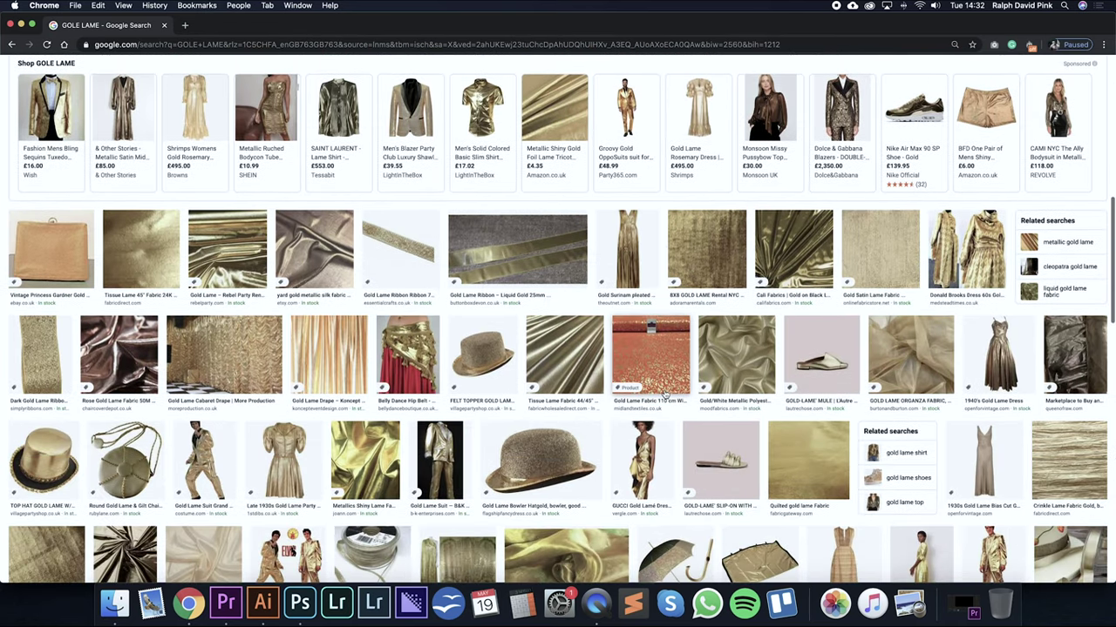
left_click(871, 251)
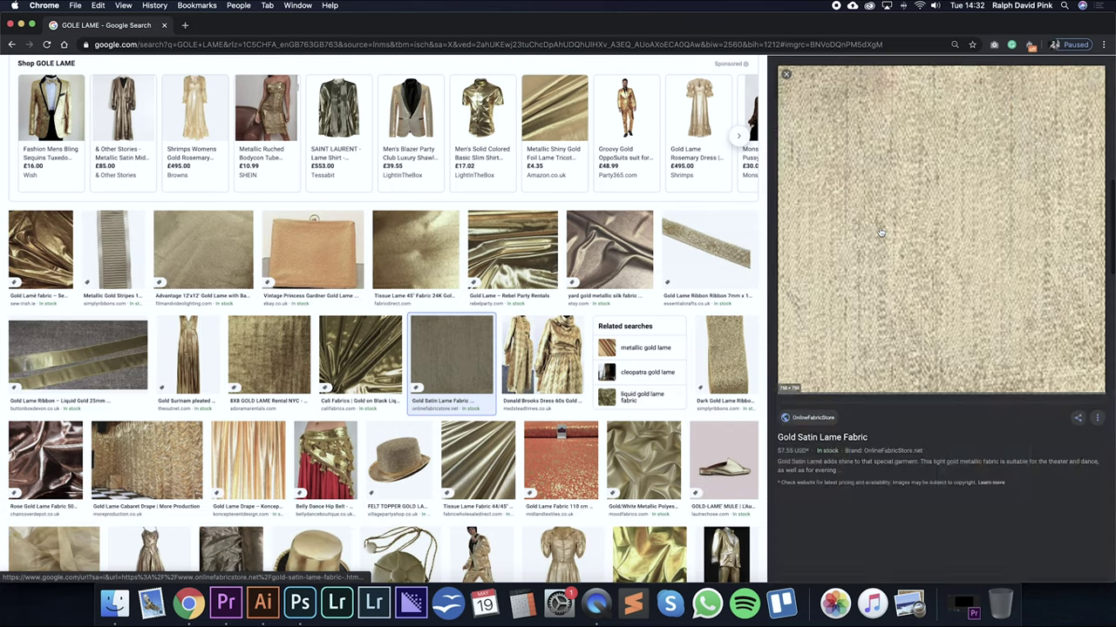
right_click(938, 168)
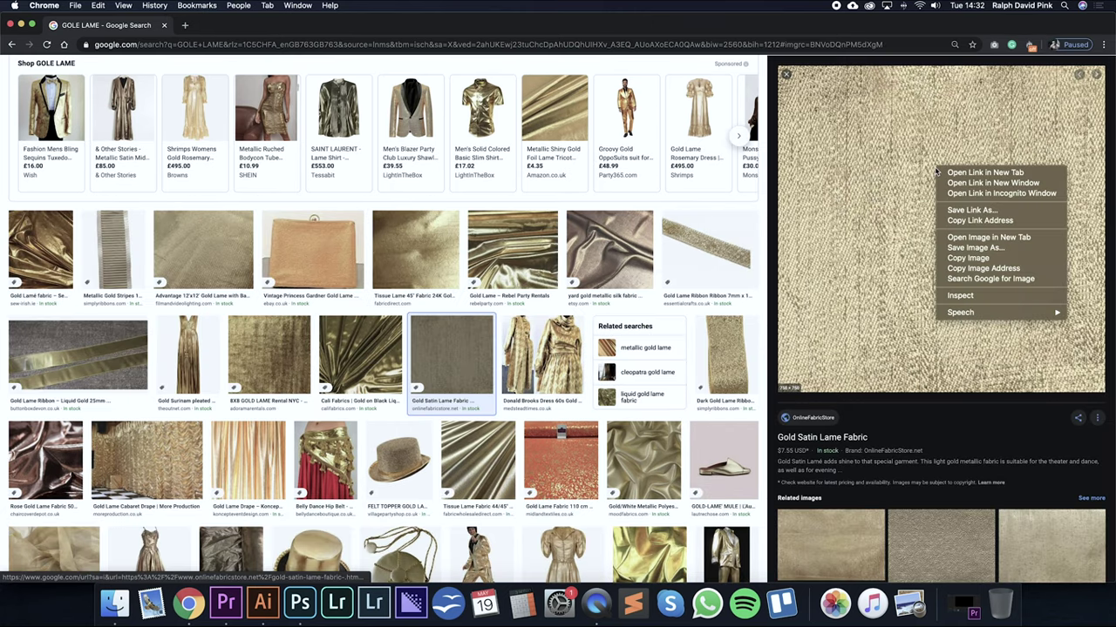
left_click(966, 259)
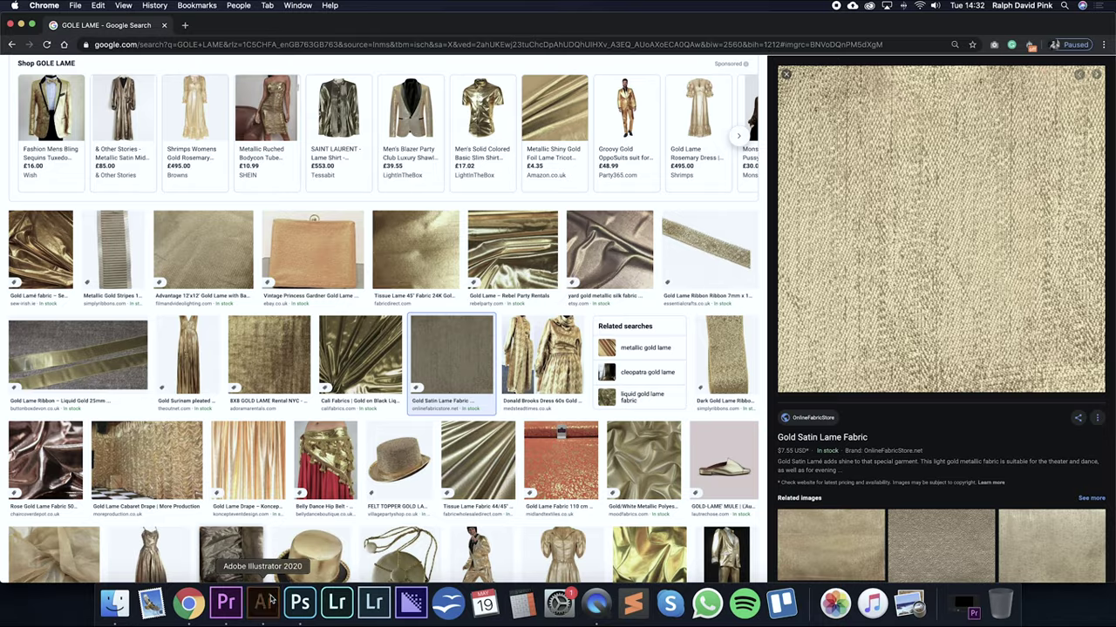
Paste the gold lame image into the Illustrator document, scale it to about 15.1 cm square and place it beside the salmon colour square.
left_click(262, 603)
key("v")
key("super+v")
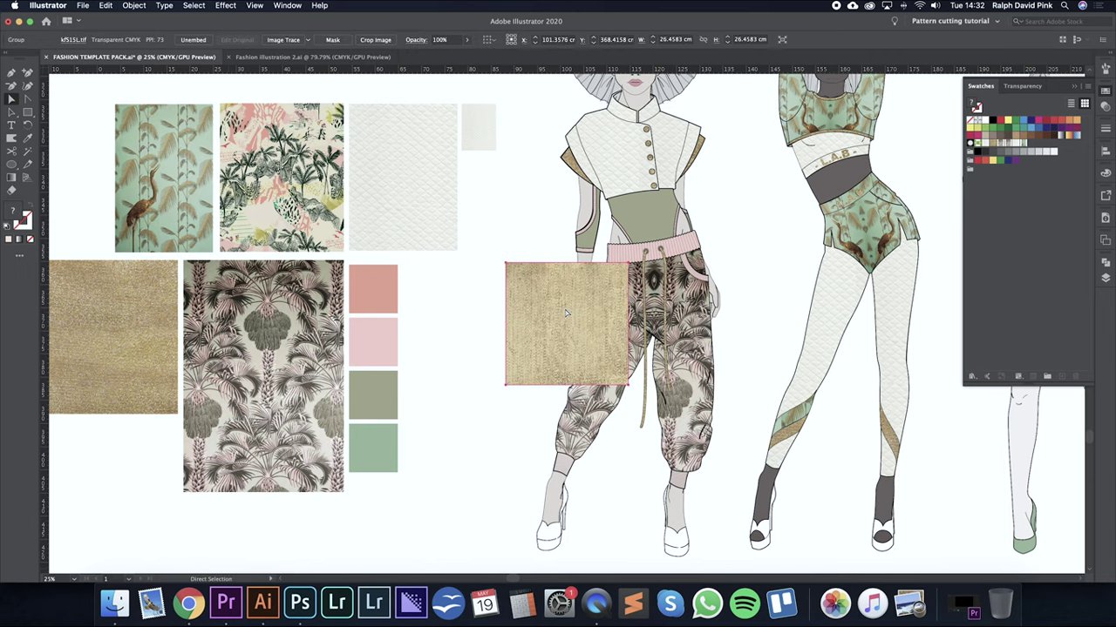
left_click_drag(627, 262, 505, 299)
left_click(503, 279)
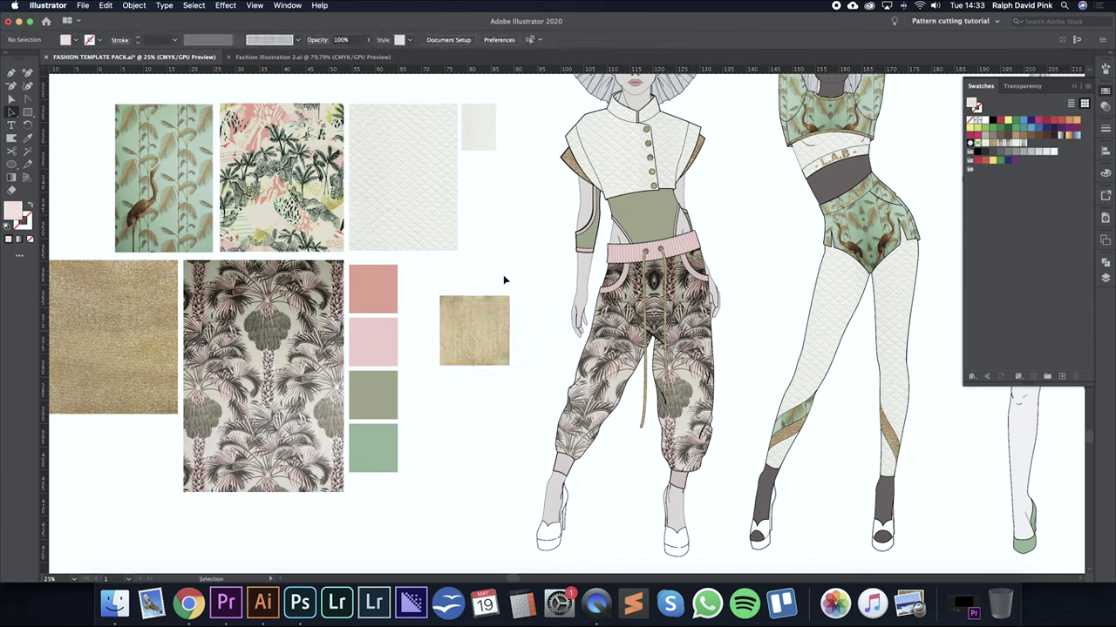
left_click(476, 331)
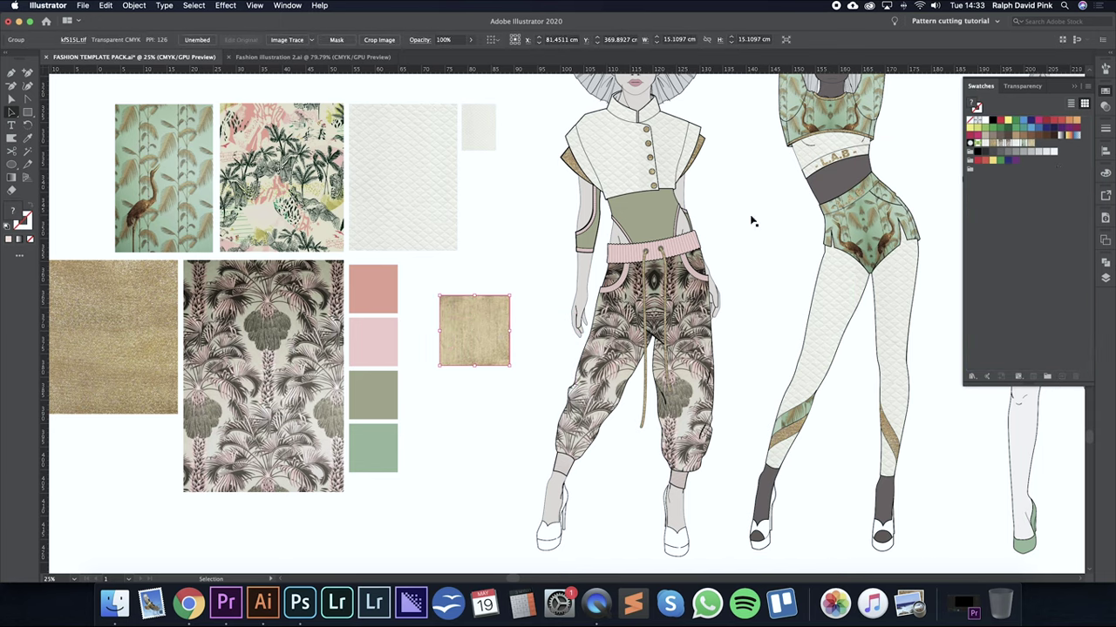
left_click_drag(461, 327, 428, 299)
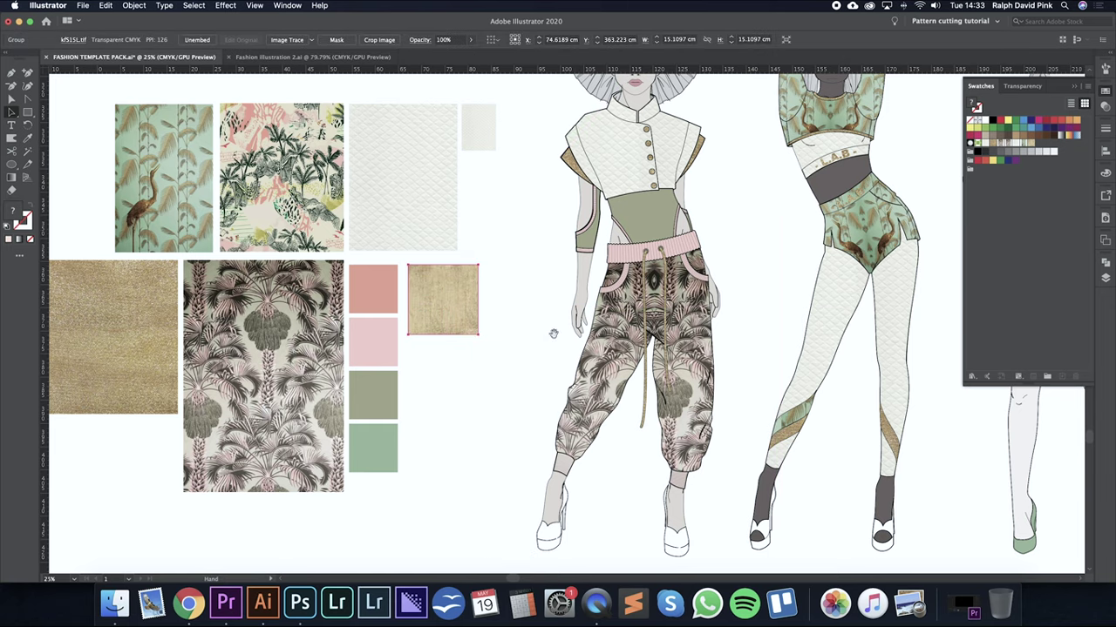
Set the Magic Wand to match fill colour only, with stroke colour, stroke weight, opacity and blending mode switched off.
scroll(550, 331, "right", 5)
scroll(550, 331, "up", 2)
left_click(568, 279)
left_click_drag(582, 296, 453, 289)
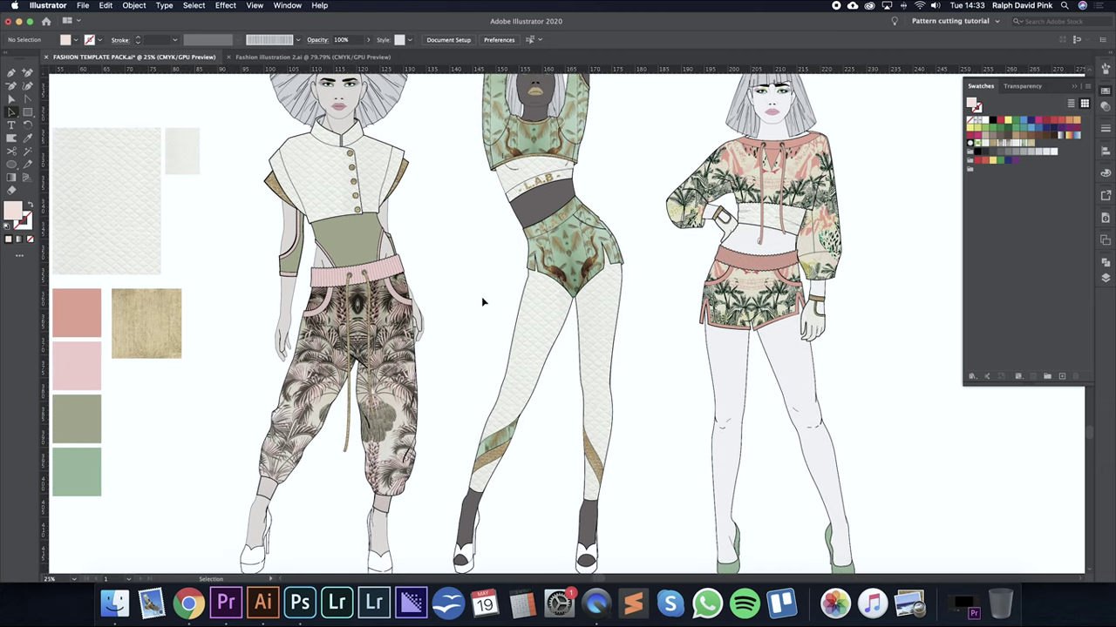
left_click(27, 153)
double_click(27, 152)
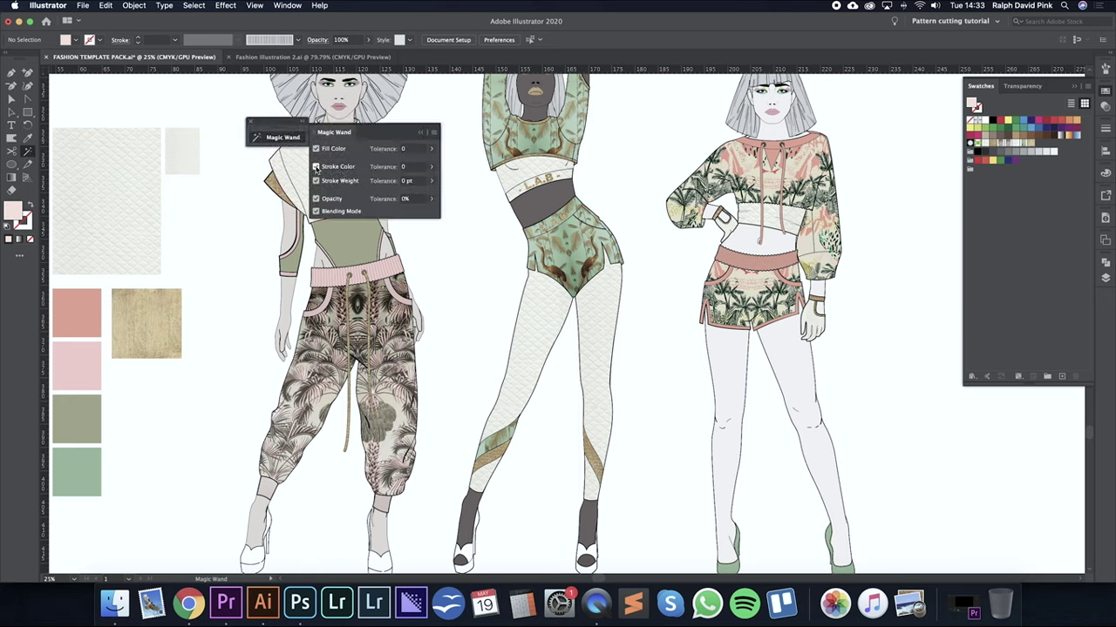
left_click(317, 149)
left_click(316, 167)
left_click(316, 181)
left_click(316, 199)
left_click(316, 149)
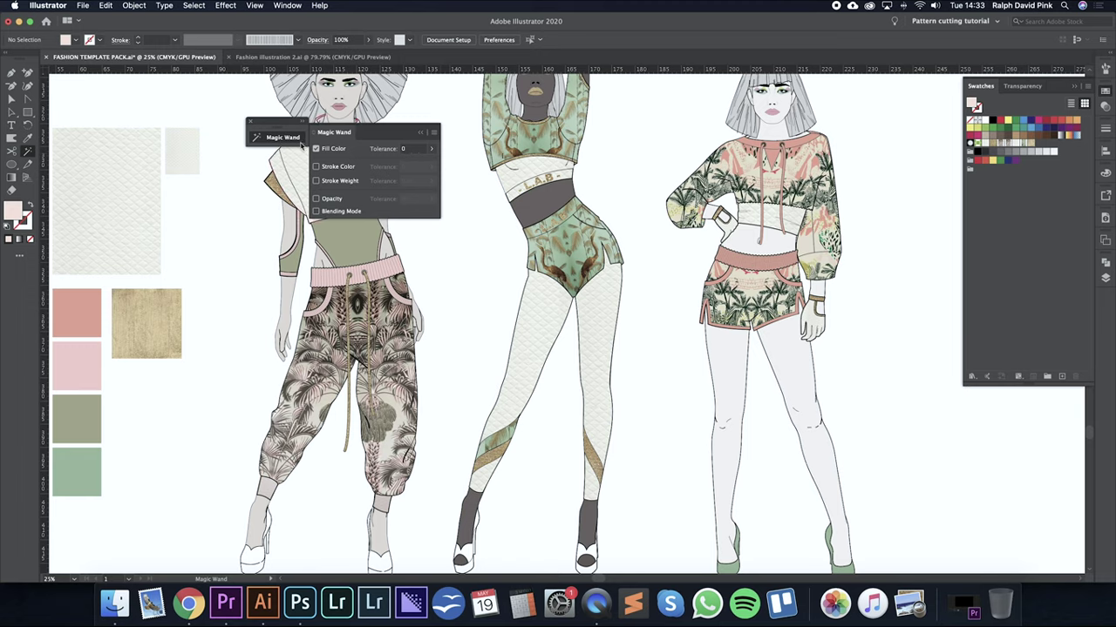
left_click(253, 121)
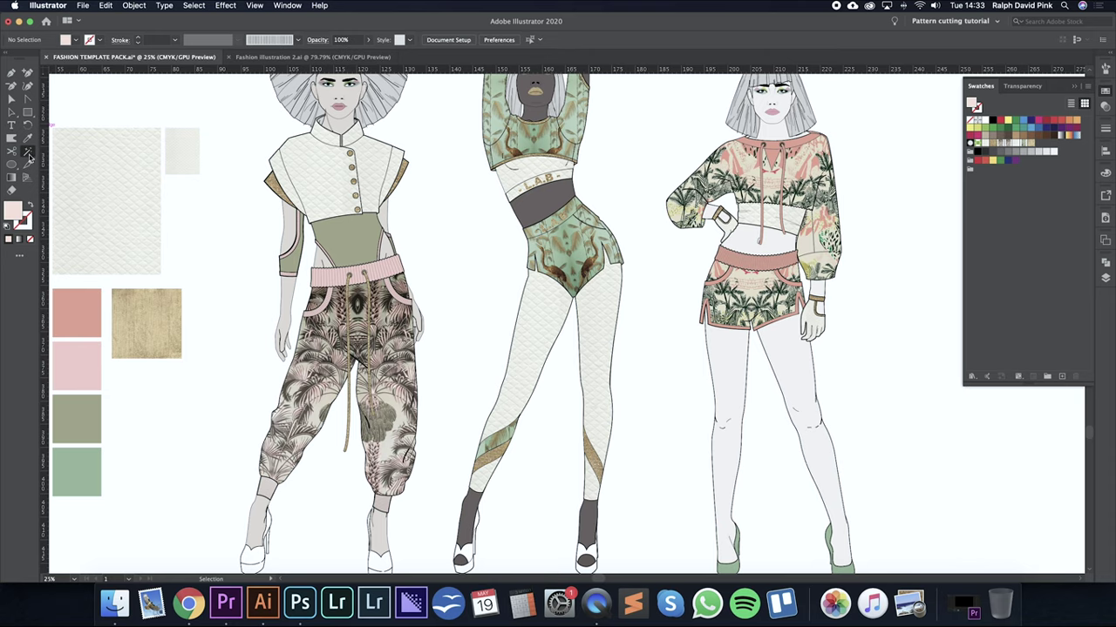
Set the Magic Wand's fill colour tolerance to 5 and close its options.
double_click(27, 154)
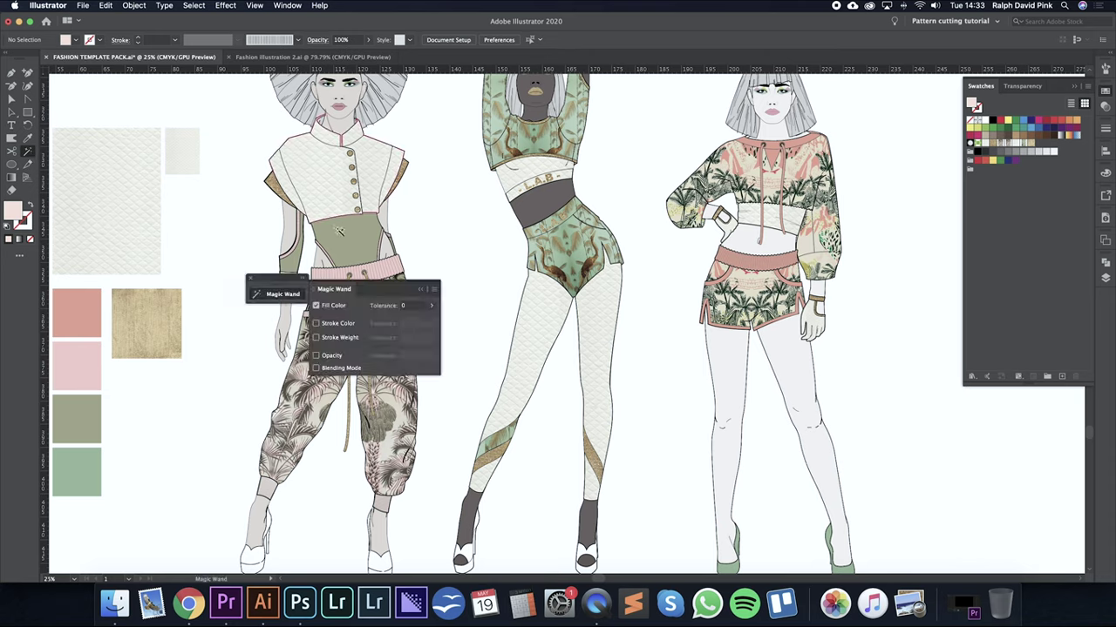
left_click(406, 306)
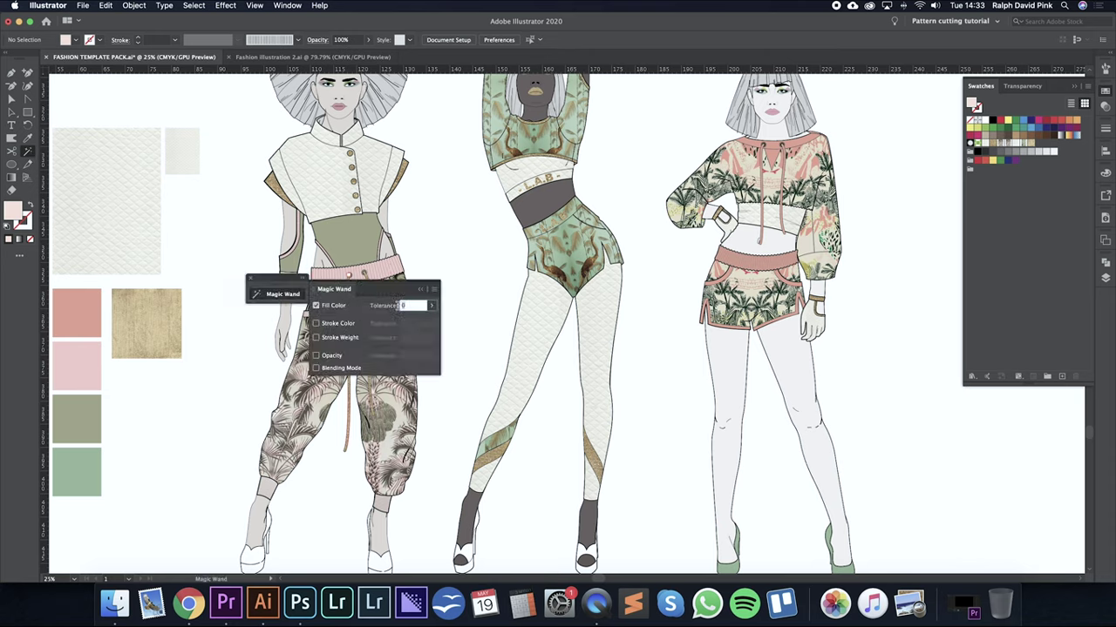
type("5")
key("Return")
left_click(250, 280)
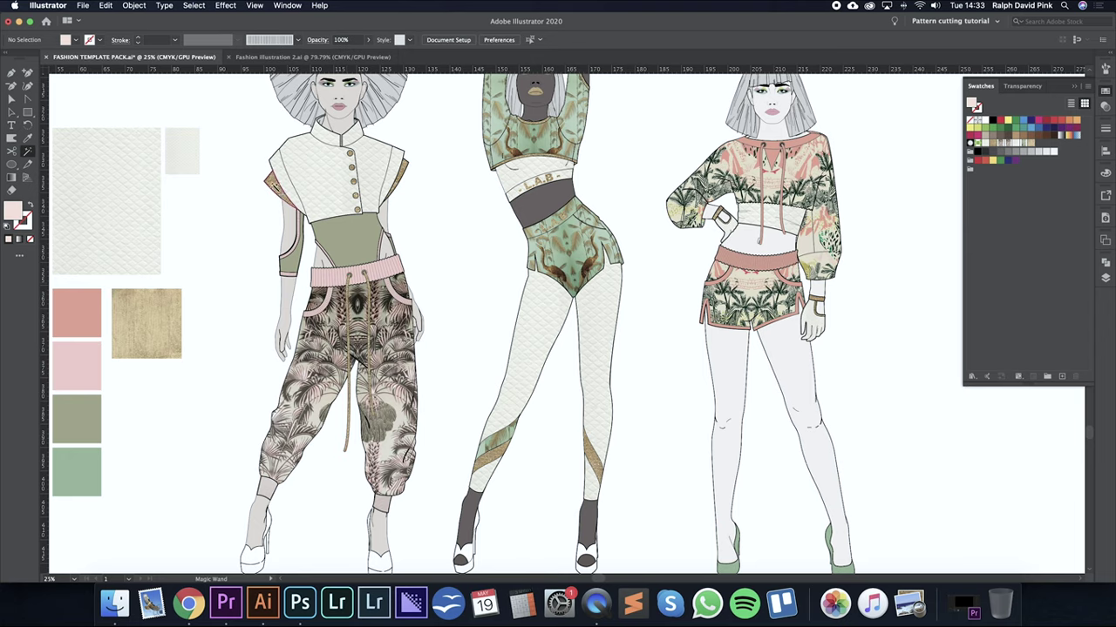
Try the Magic Wand selection on the gold trims, the white quilted garments, the second figure's printed shorts and the olive bodice in turn.
left_click(273, 186)
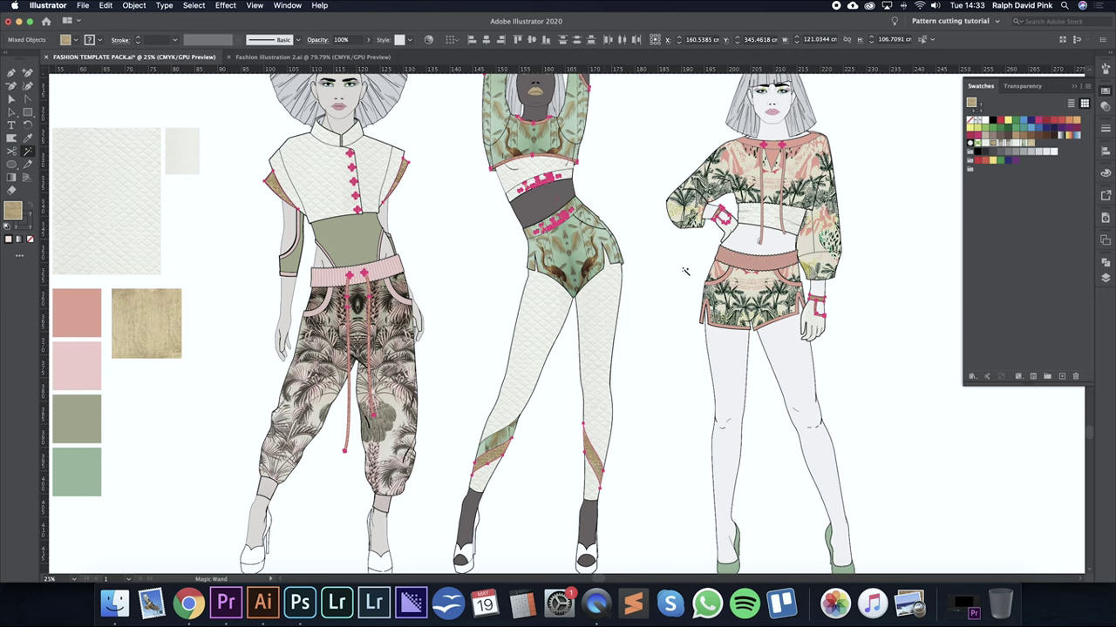
left_click_drag(663, 348, 718, 403)
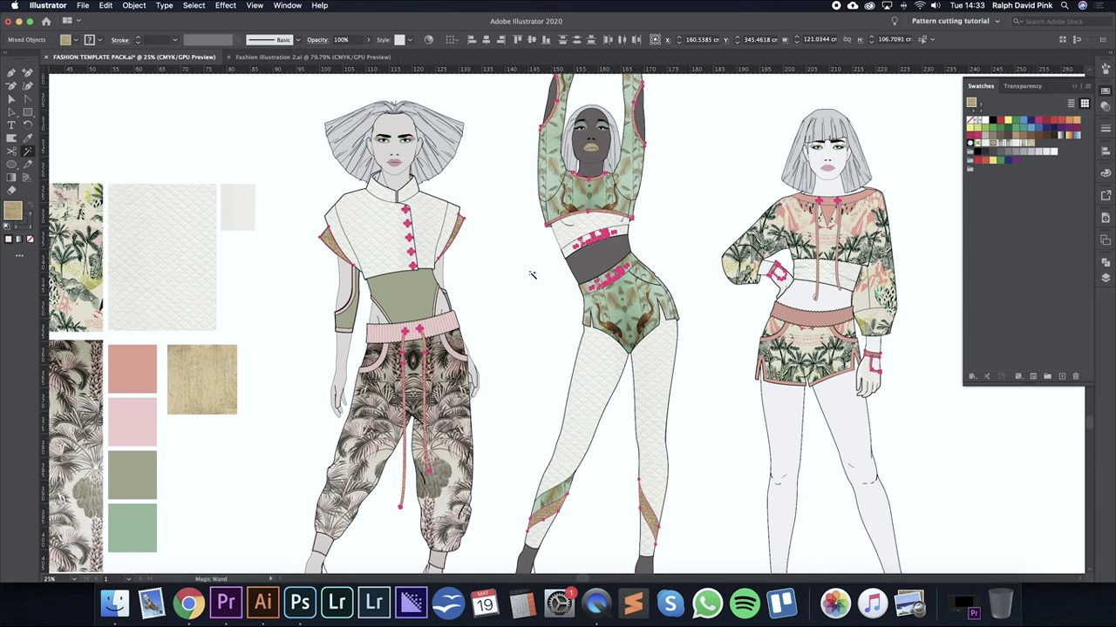
left_click(366, 237)
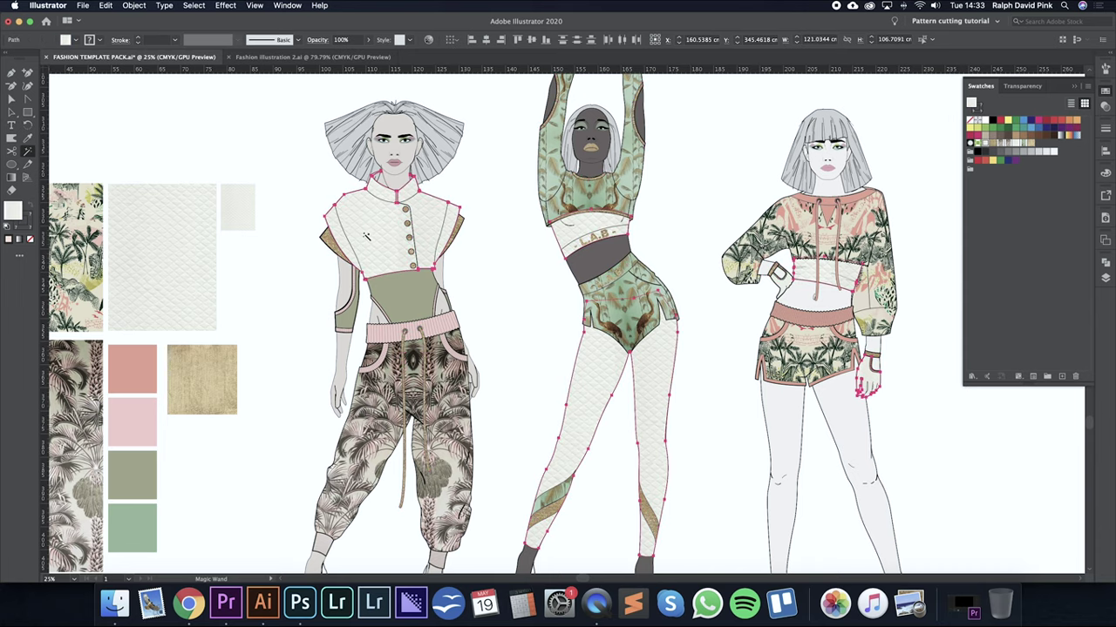
left_click(636, 330)
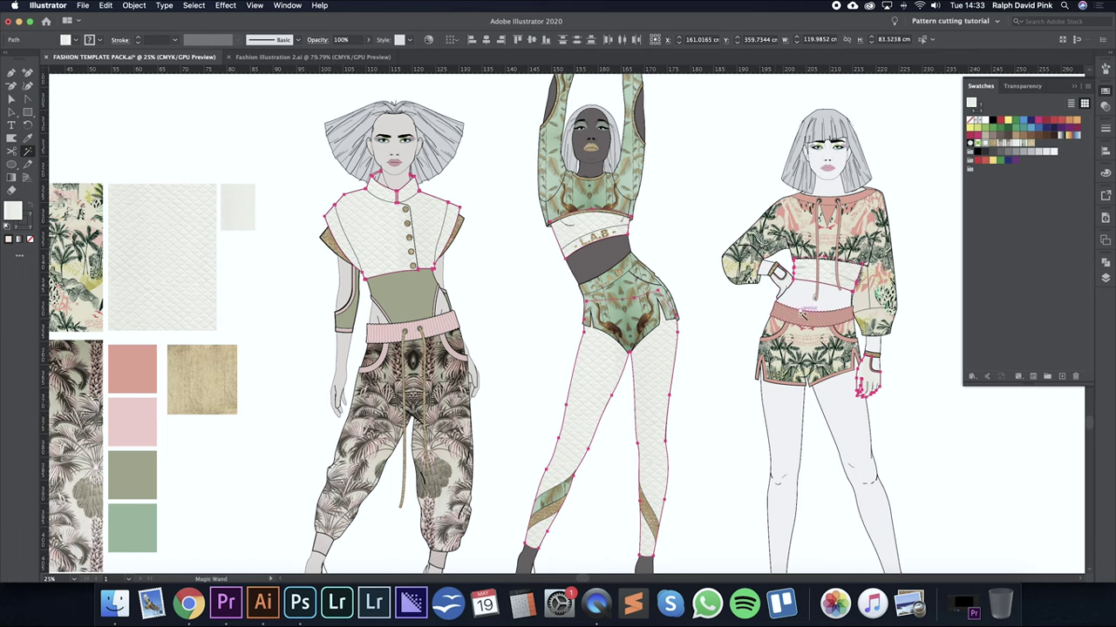
left_click(781, 415, "shift")
left_click(629, 293)
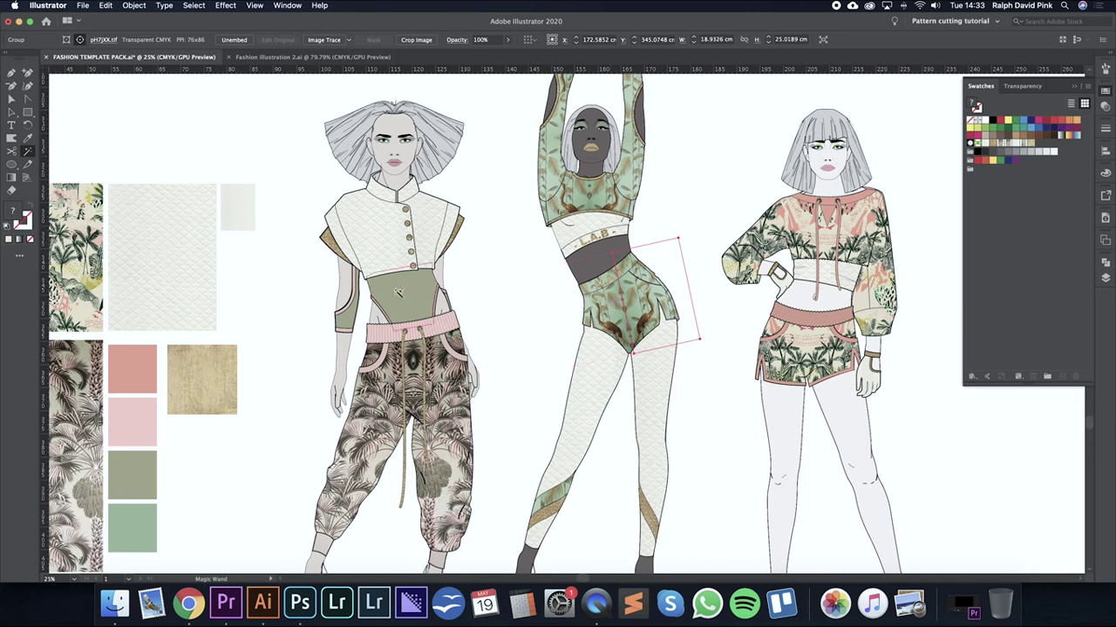
left_click(397, 293)
Try recolouring all white quilted parts with a colour sampled from the gold lame image and with New Pattern Swatch 15, undoing each change.
left_click(389, 235)
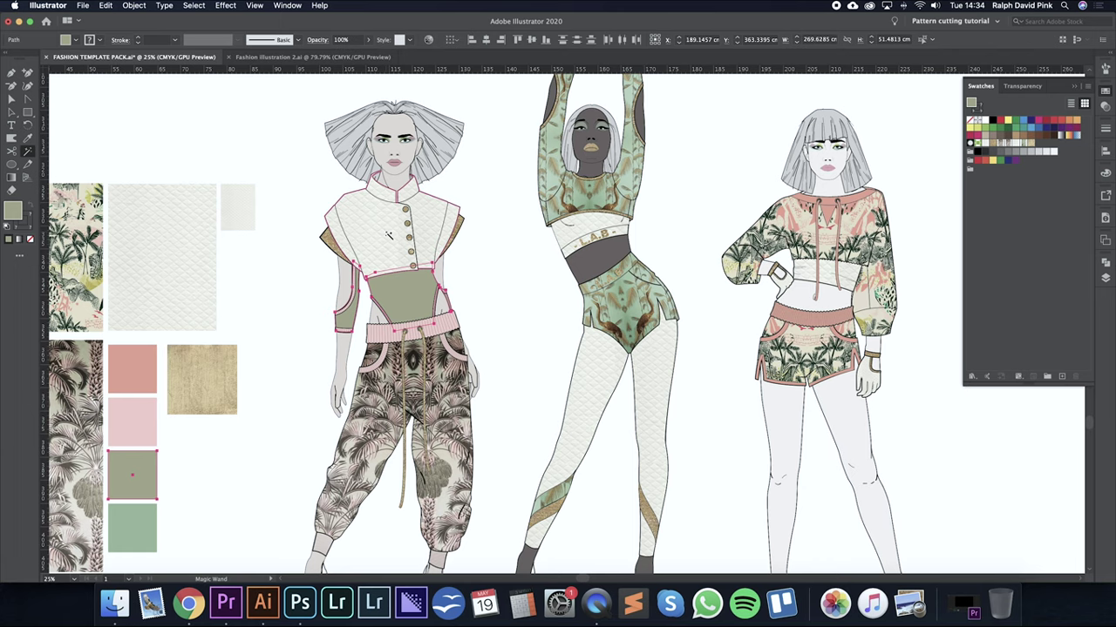
left_click(27, 138)
left_click(217, 371)
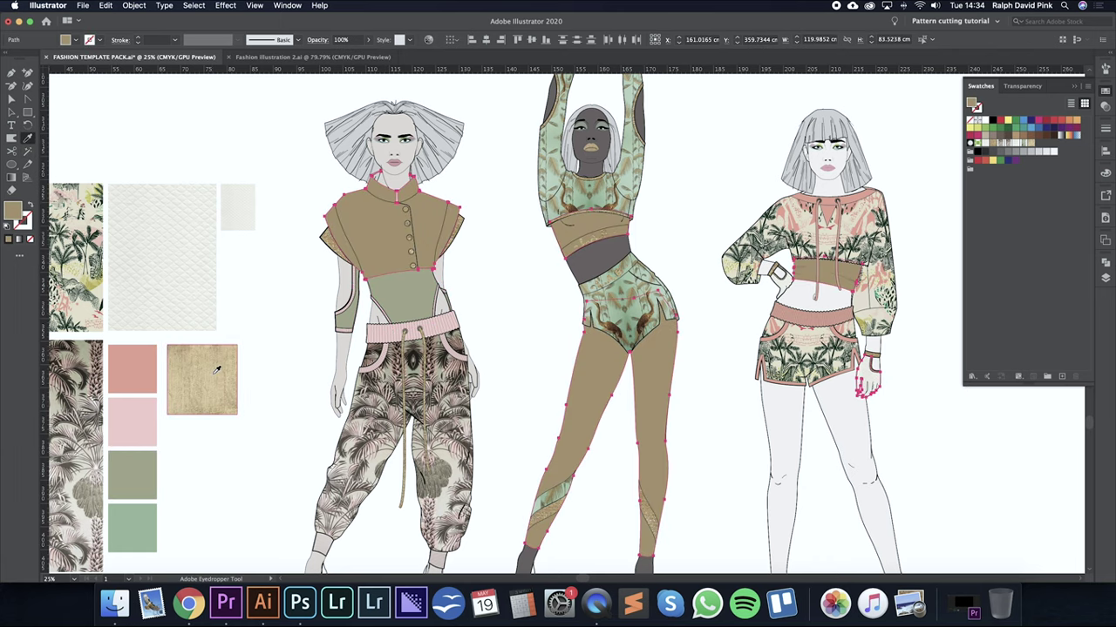
key("cmd+z")
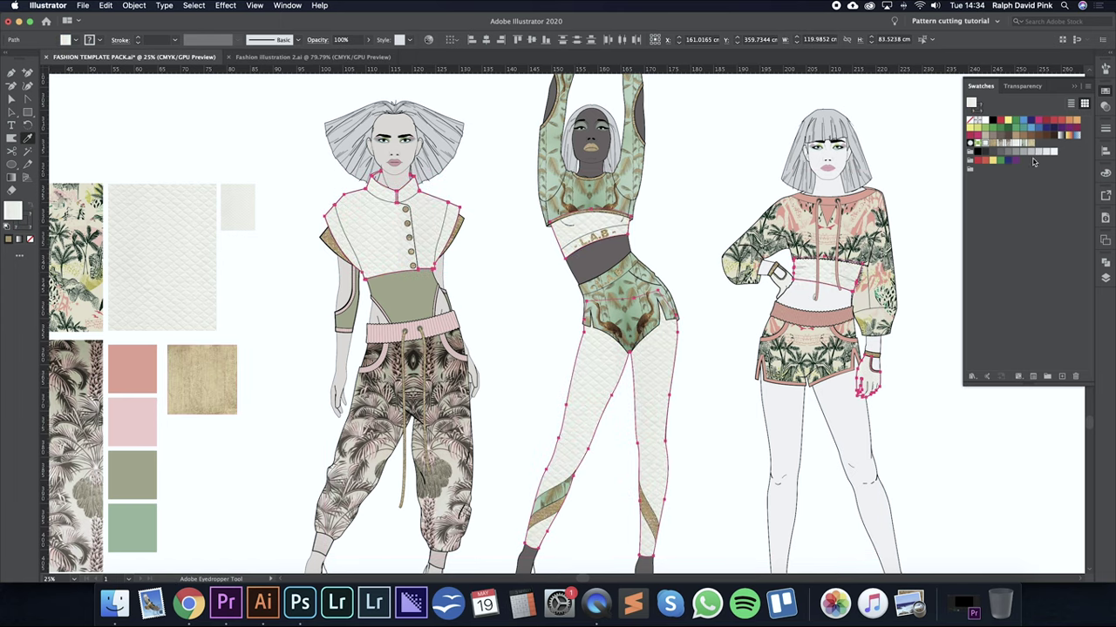
left_click(1031, 149)
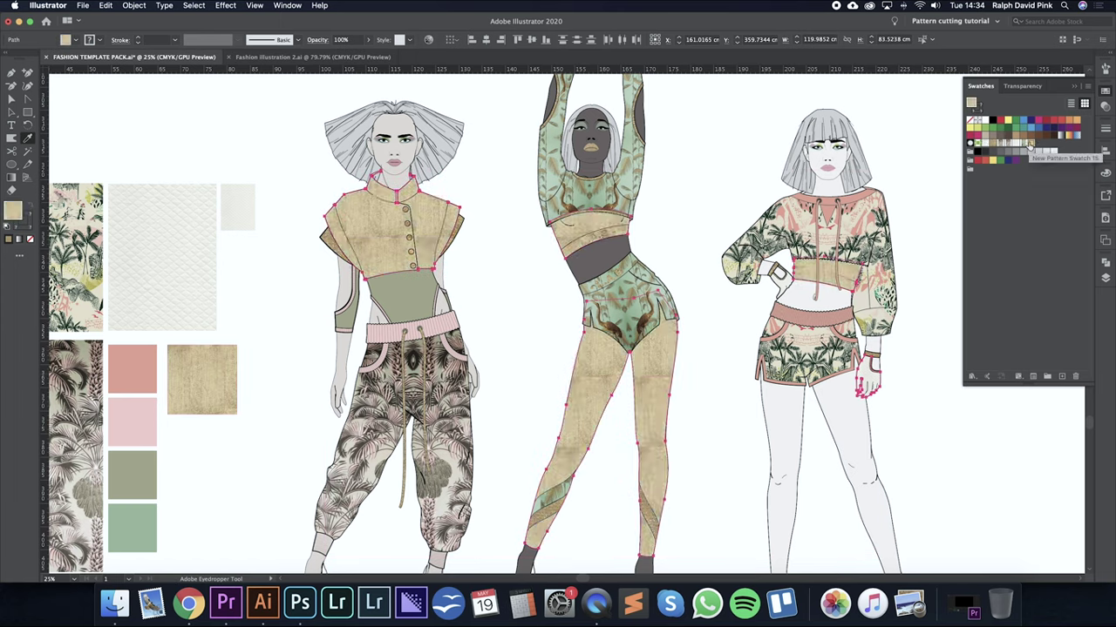
key("cmd+z")
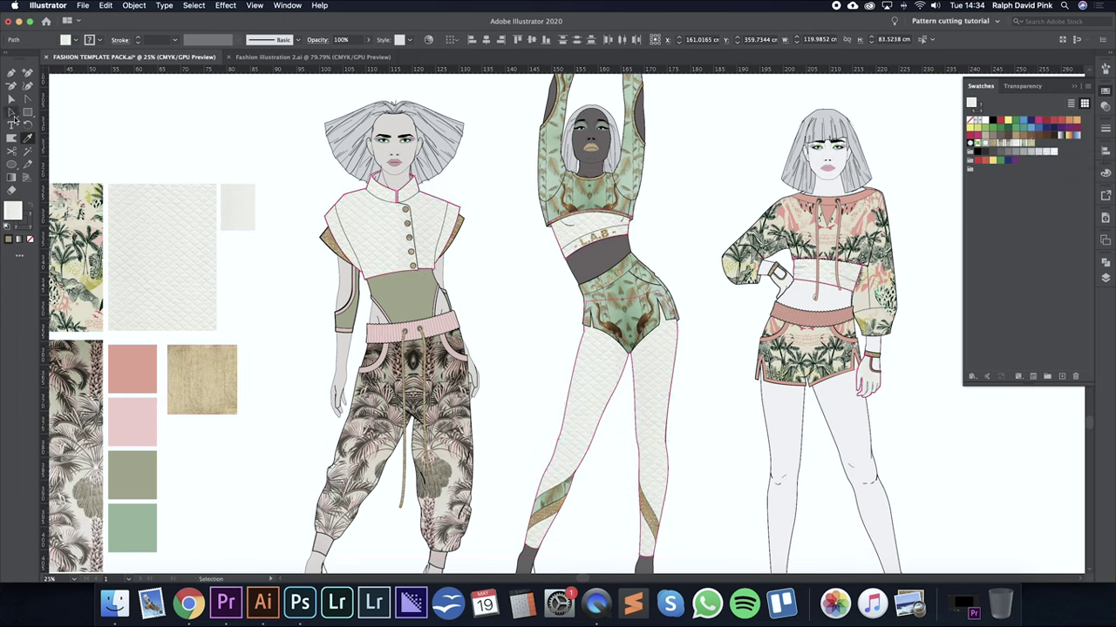
Try recolouring all white quilted parts with fills sampled from the coral and green squares, the dark palm print and the quilted fabric image.
left_click(27, 138)
double_click(27, 142)
left_click(27, 138)
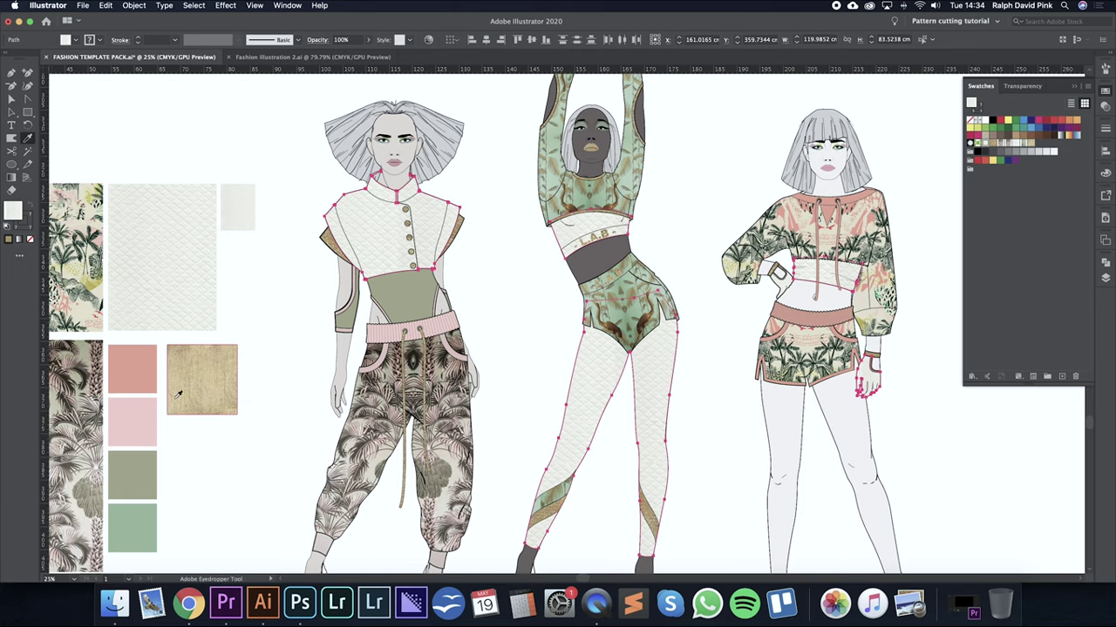
left_click(132, 369)
left_click(135, 521)
left_click(70, 375)
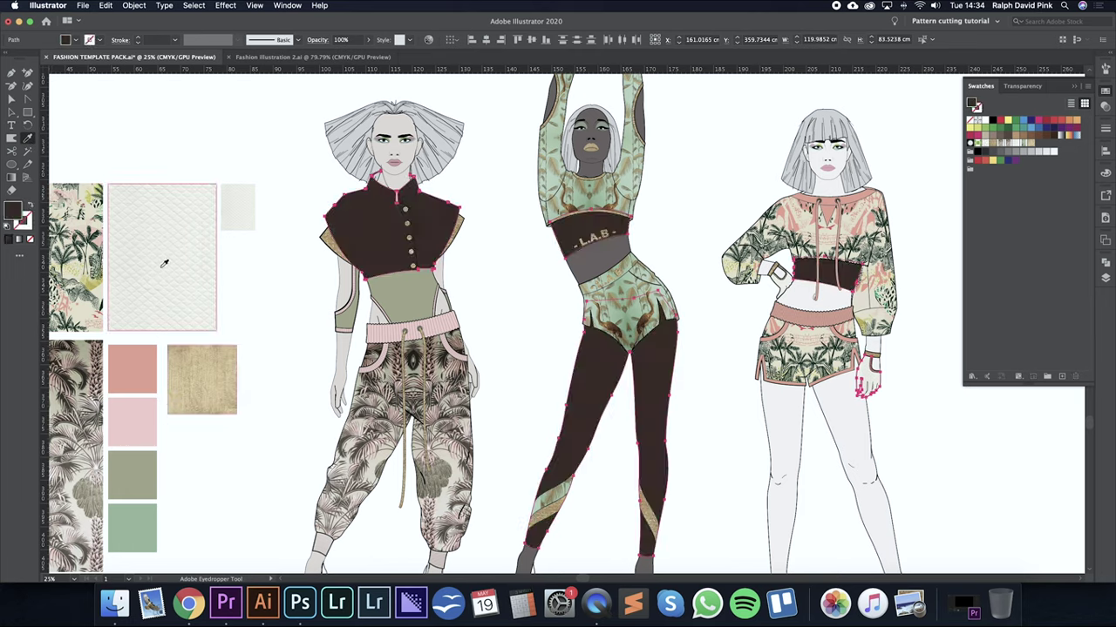
left_click(172, 233)
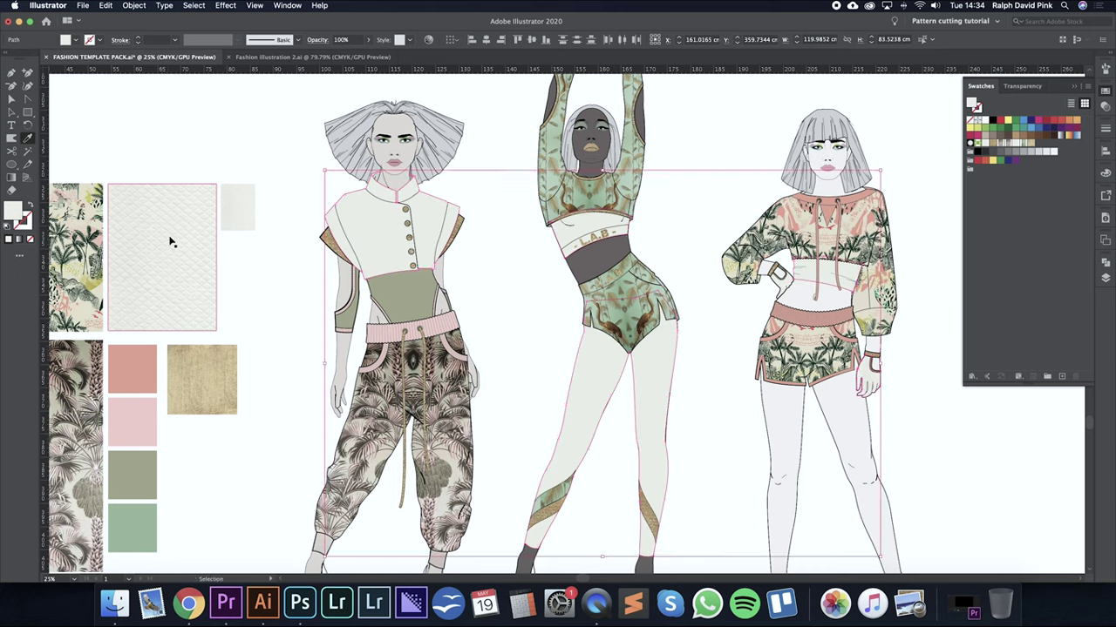
key("ctrl+z")
Try two palm print pattern swatches on all white quilted parts, and undo the trial fills back to the quilted fabric.
left_click(1011, 146)
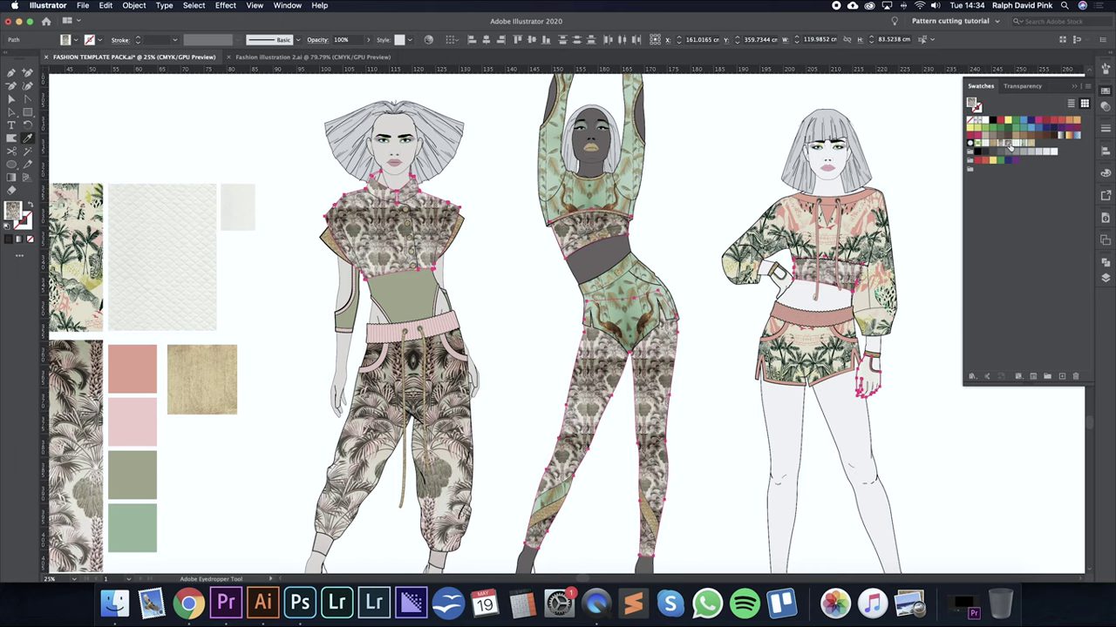
left_click(1001, 145)
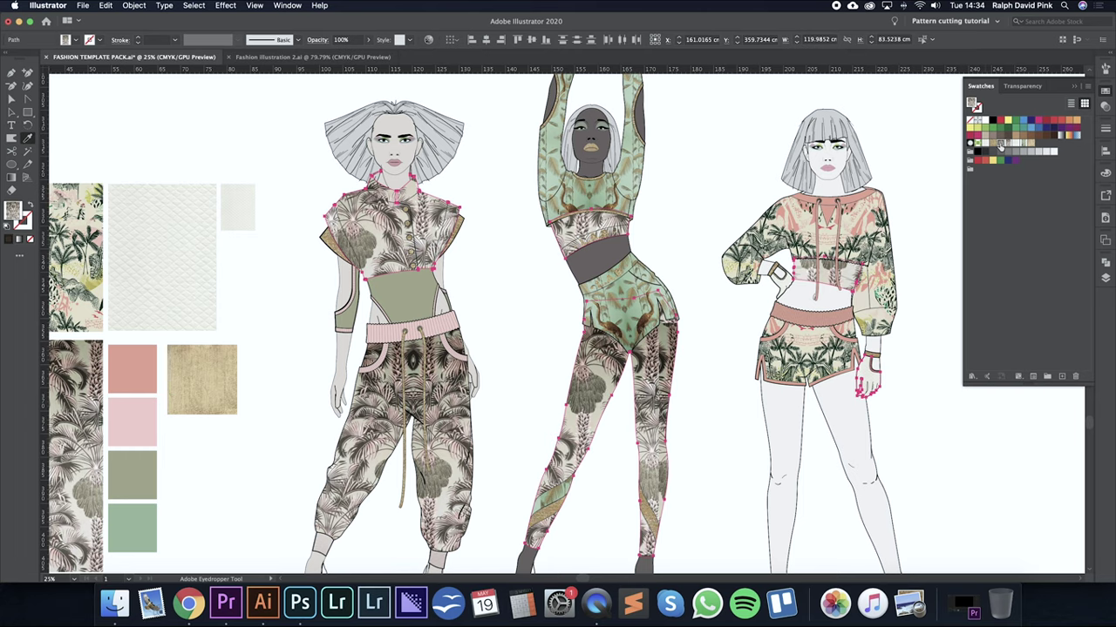
key("super+z")
key("super+z")
key("super+z")
key("super+z")
key("super+z")
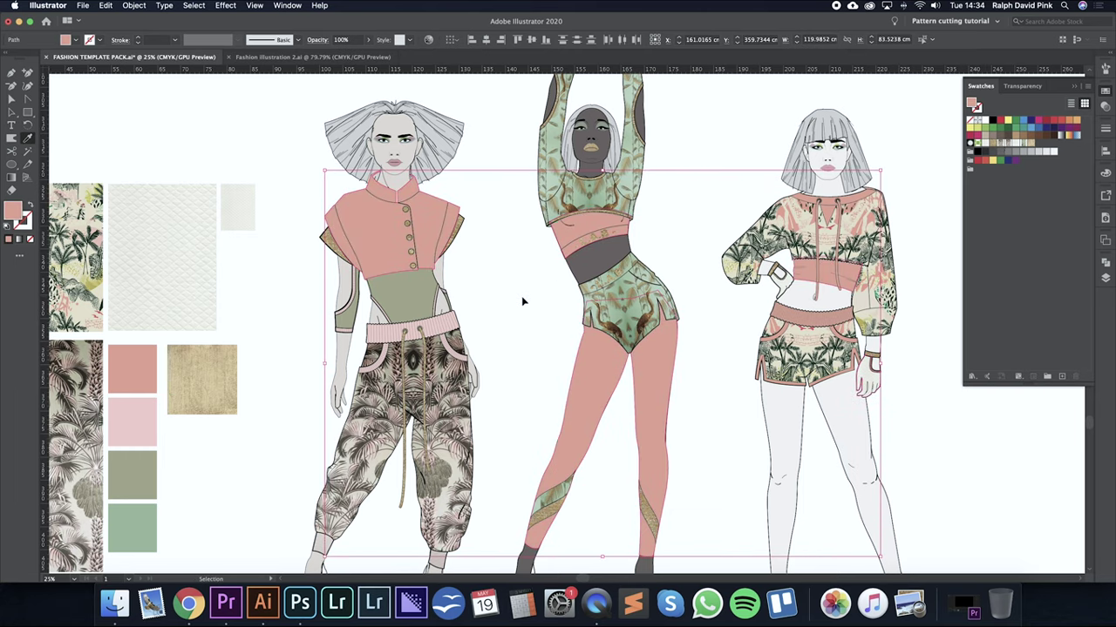
key("ctrl+z")
key("i")
key("v")
Select all gold trims, buttons, drawcords and lettering with the Magic Wand and fill them with the lighter gold lame pattern swatch.
left_click(259, 354)
left_click(209, 378)
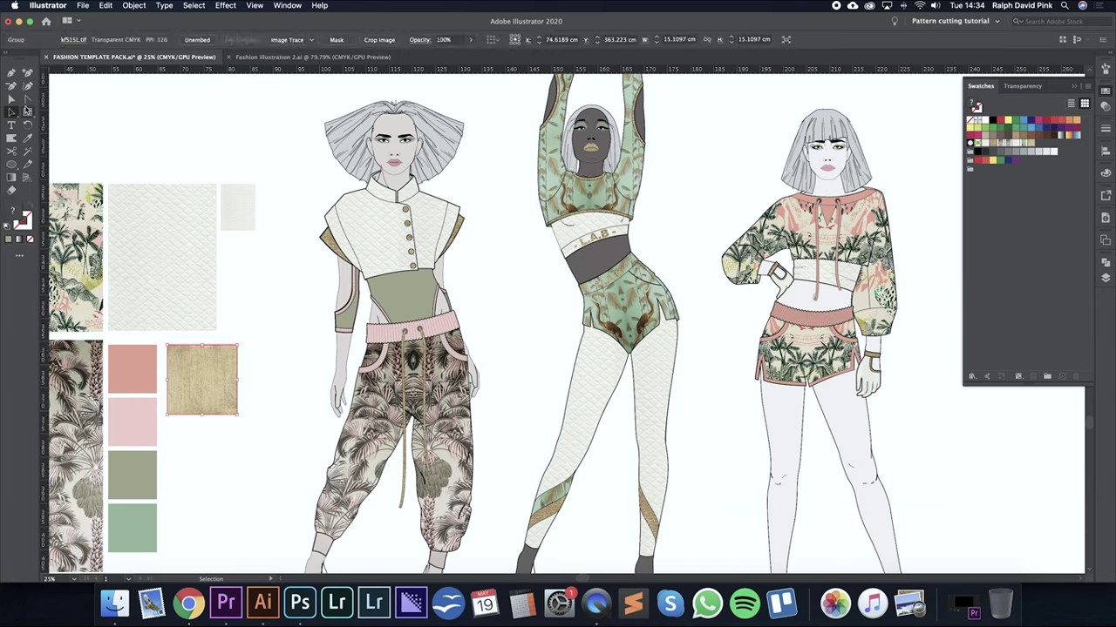
left_click(28, 151)
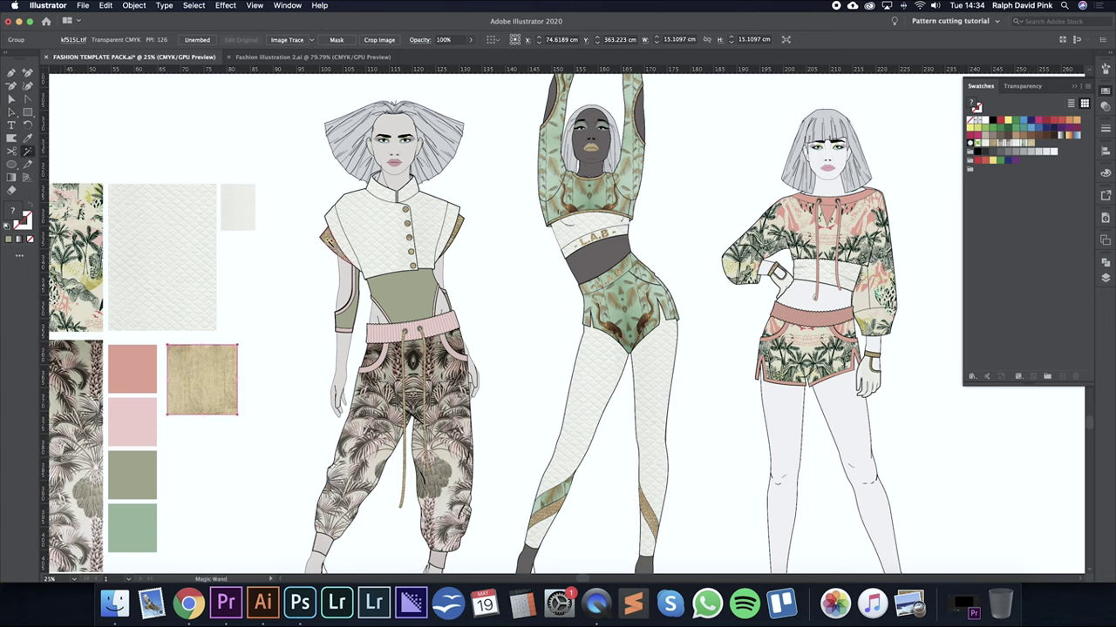
left_click(327, 237)
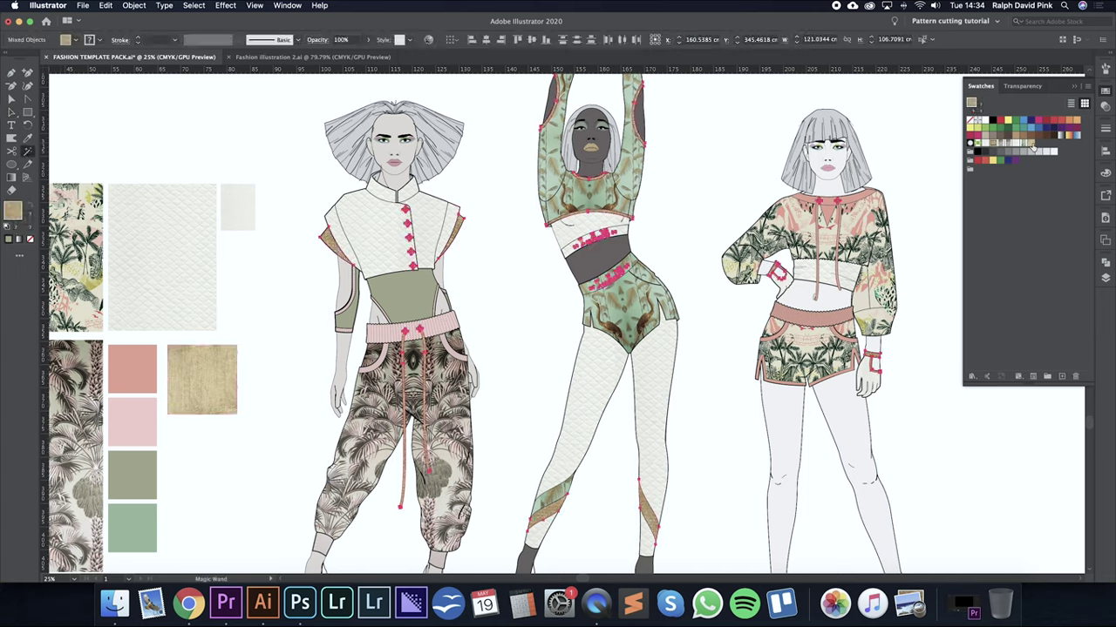
key("v")
left_click(700, 178)
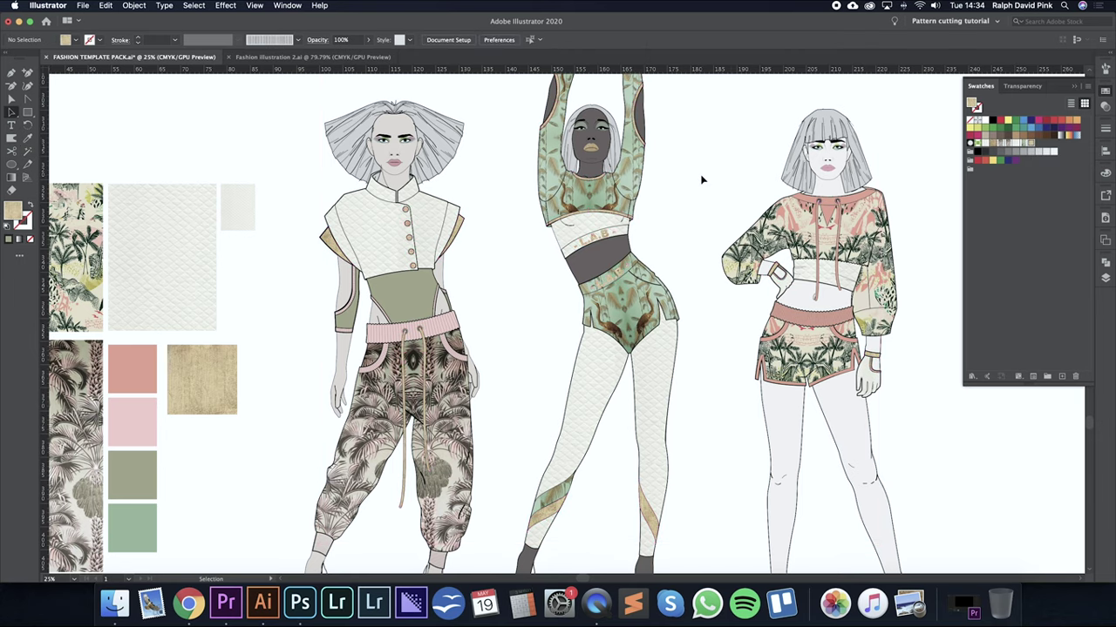
key("super+equal")
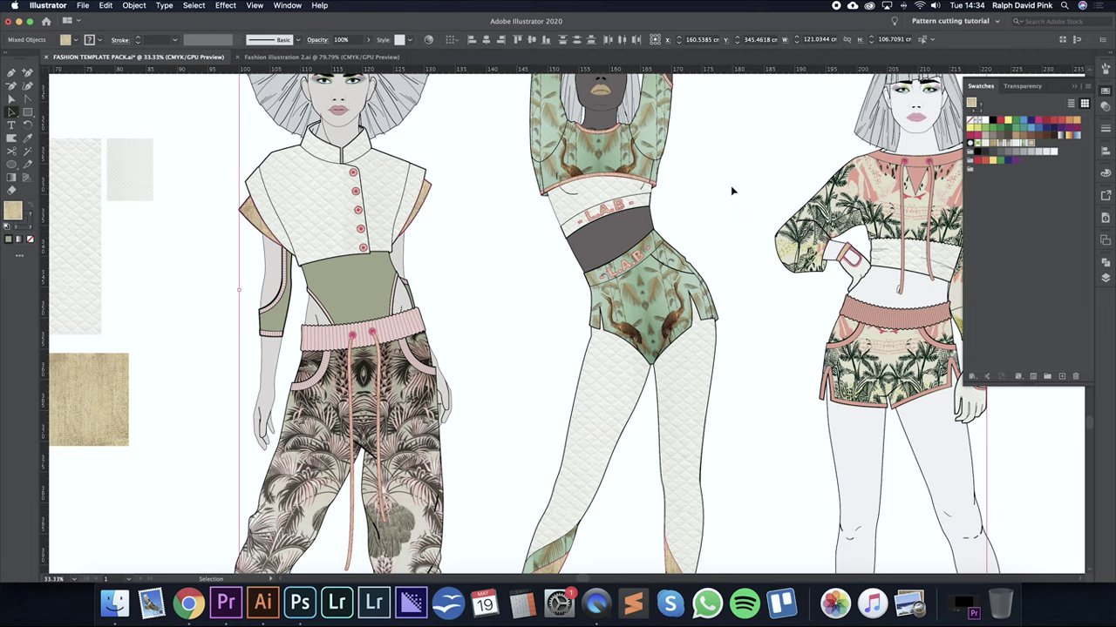
key("super+minus")
key("super+minus")
left_click_drag(732, 190, 680, 200)
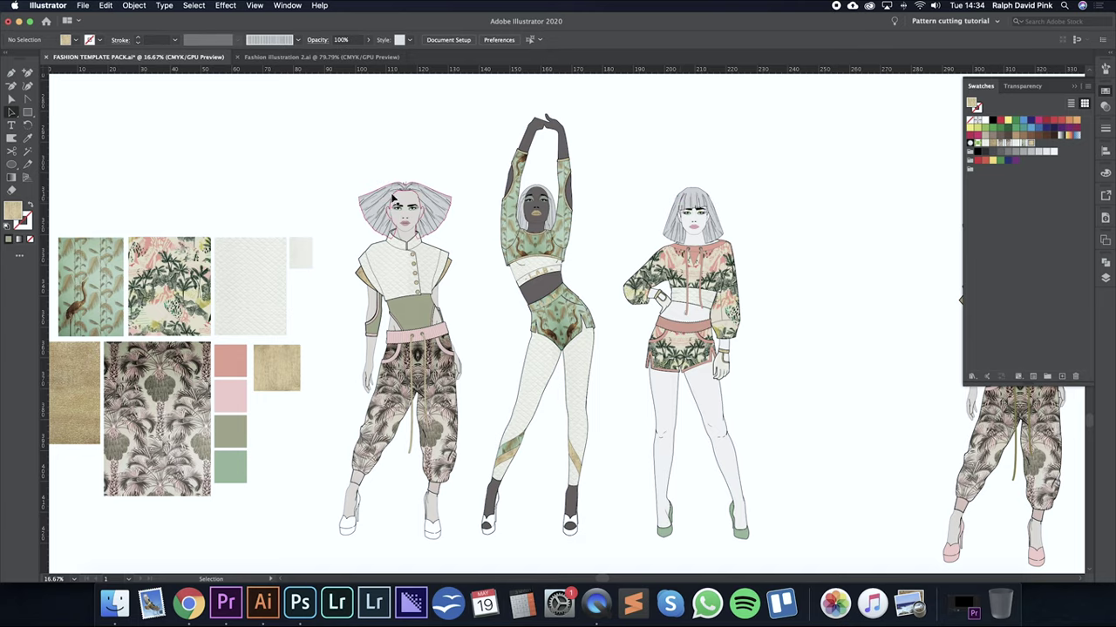
Switch to the Fashion illustration 2.ai document and remove the fill from the figure's shorts.
left_click(319, 56)
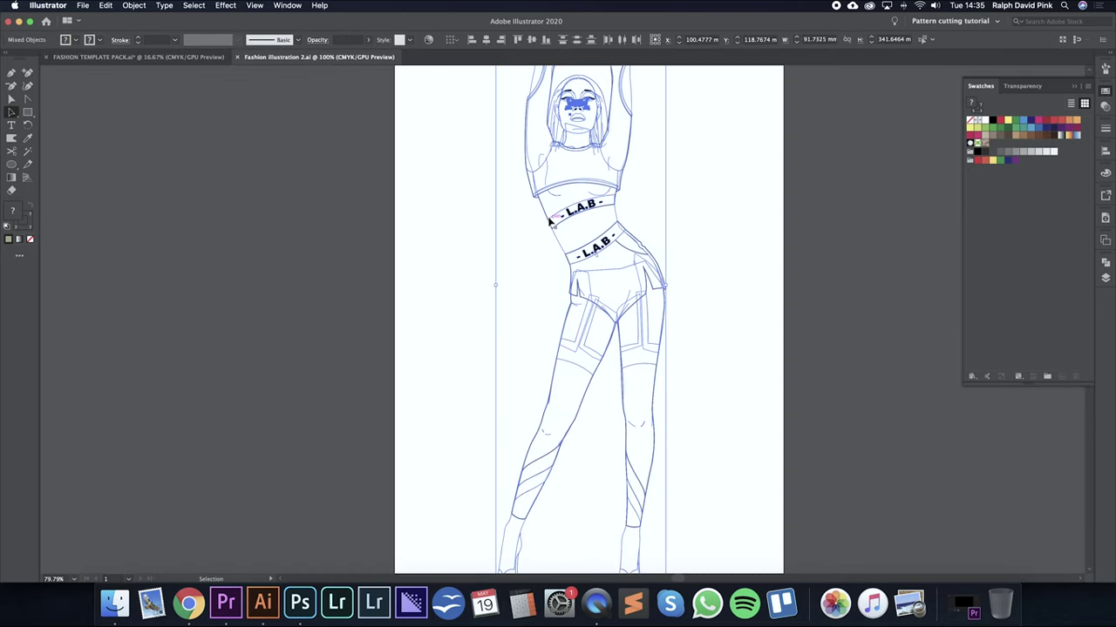
left_click(730, 228)
left_click_drag(732, 230, 683, 236)
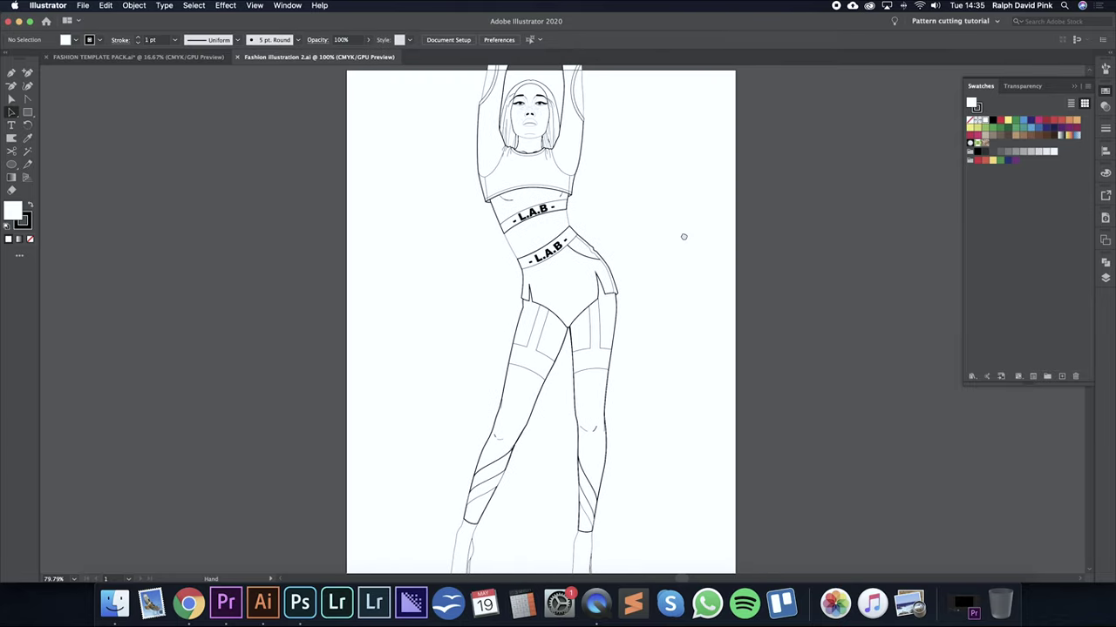
key("v")
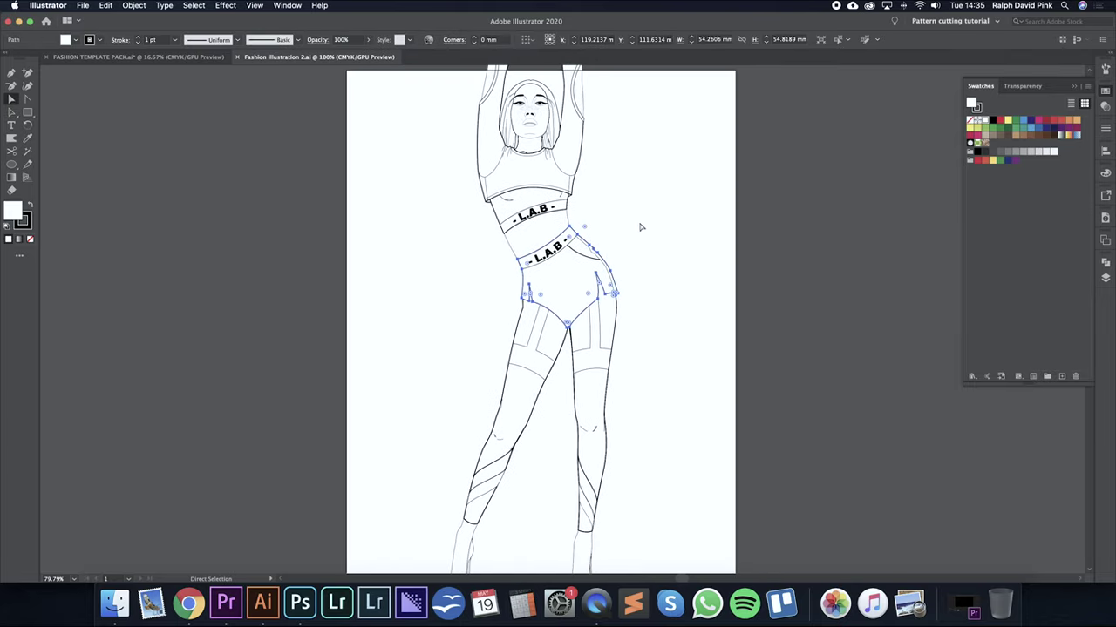
key("super+equal")
key("a")
left_click(589, 261)
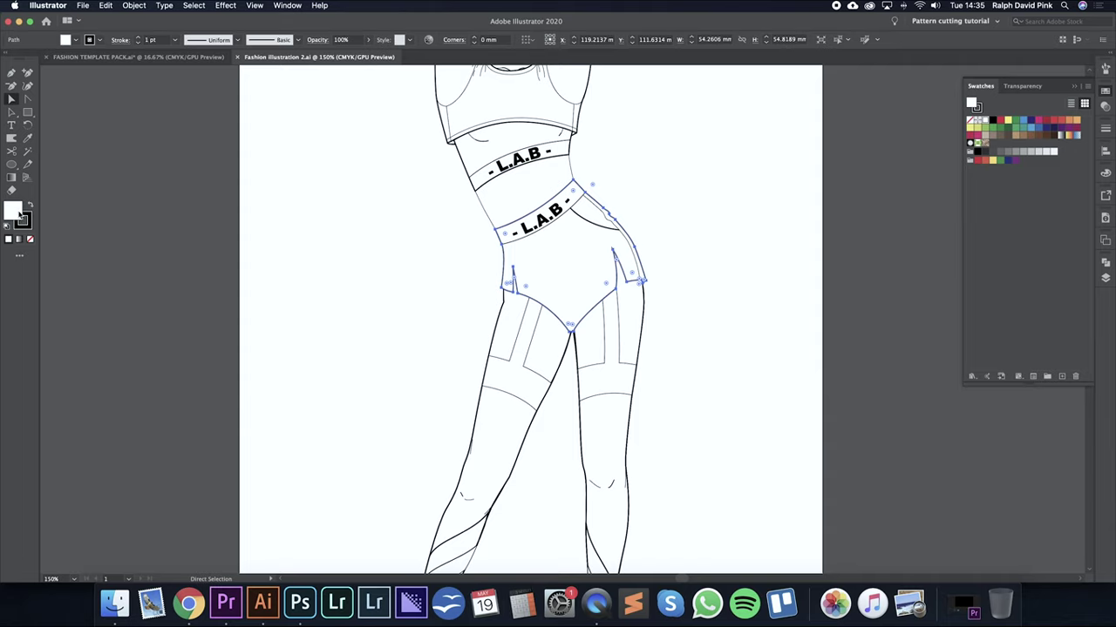
left_click(29, 239)
left_click(675, 199)
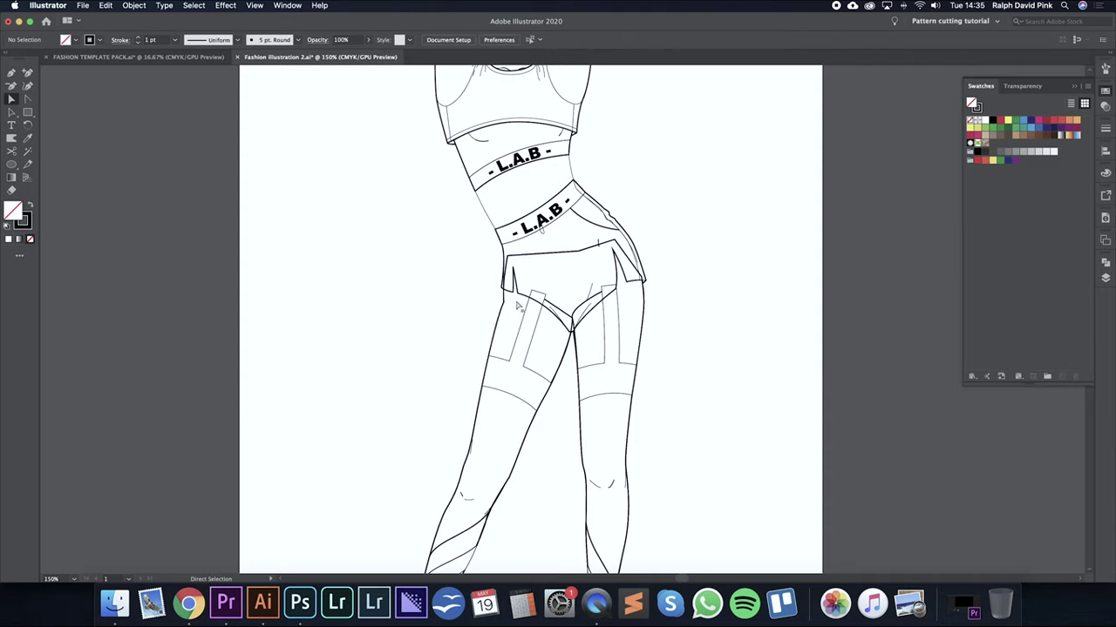
Restore the white fill on the shorts by sampling it with the Eyedropper, and deselect them.
left_click(636, 224)
left_click(27, 141)
left_click(436, 200)
key("a")
left_click(690, 225)
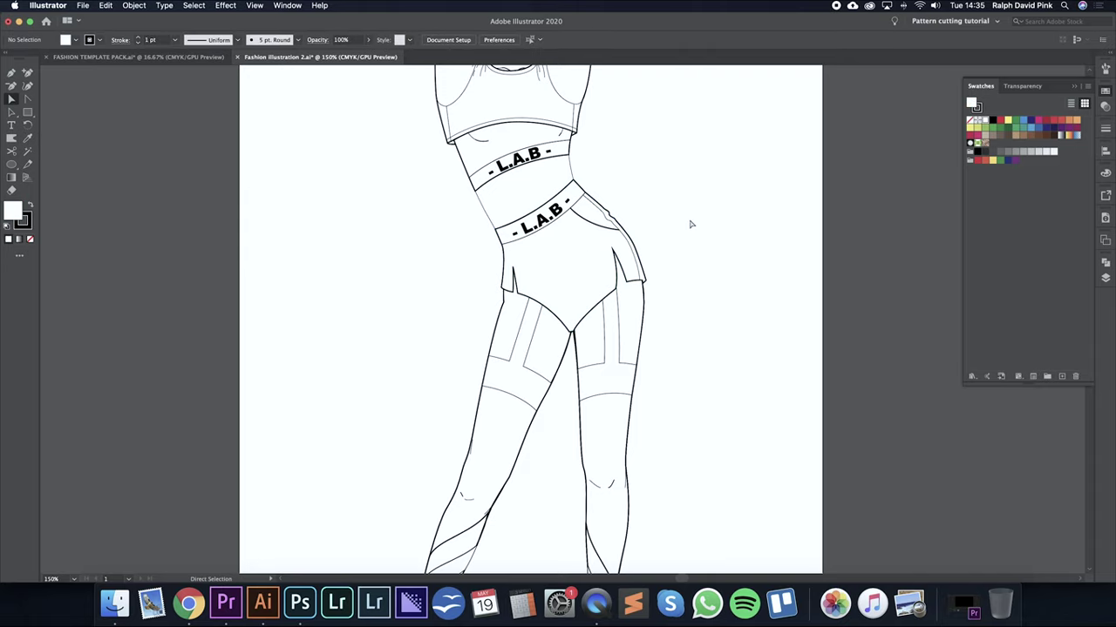
key("super+0")
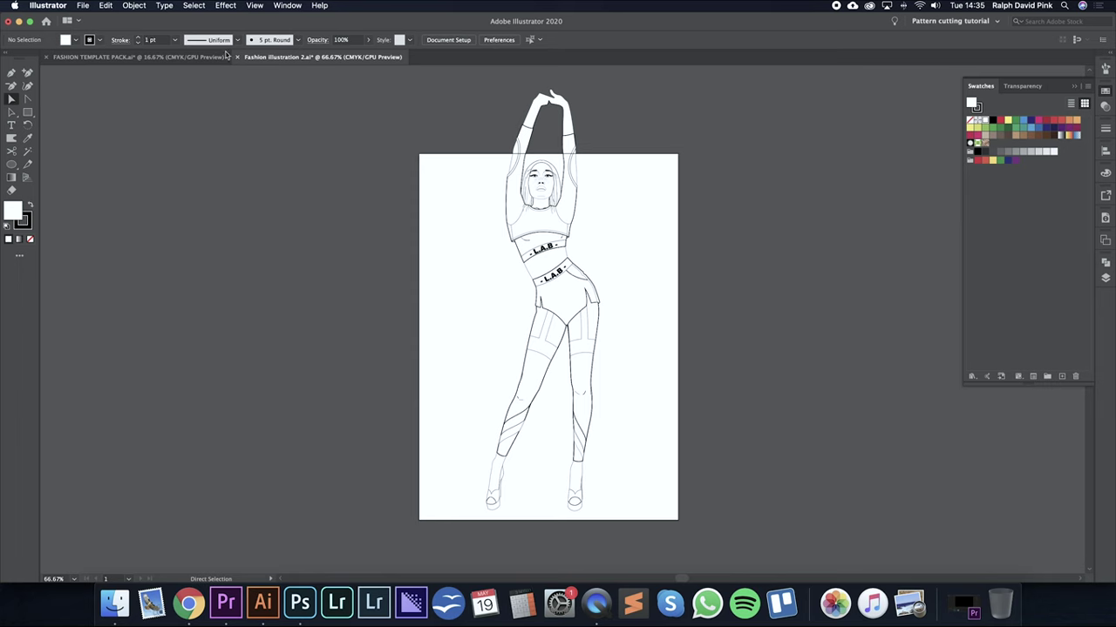
Return to the FASHION TEMPLATE PACK.ai document and delete the duplicate figures beside the three dressed figures.
key("ctrl+Tab")
scroll(626, 203, "down", 2)
scroll(627, 203, "left", 2)
key("super+minus")
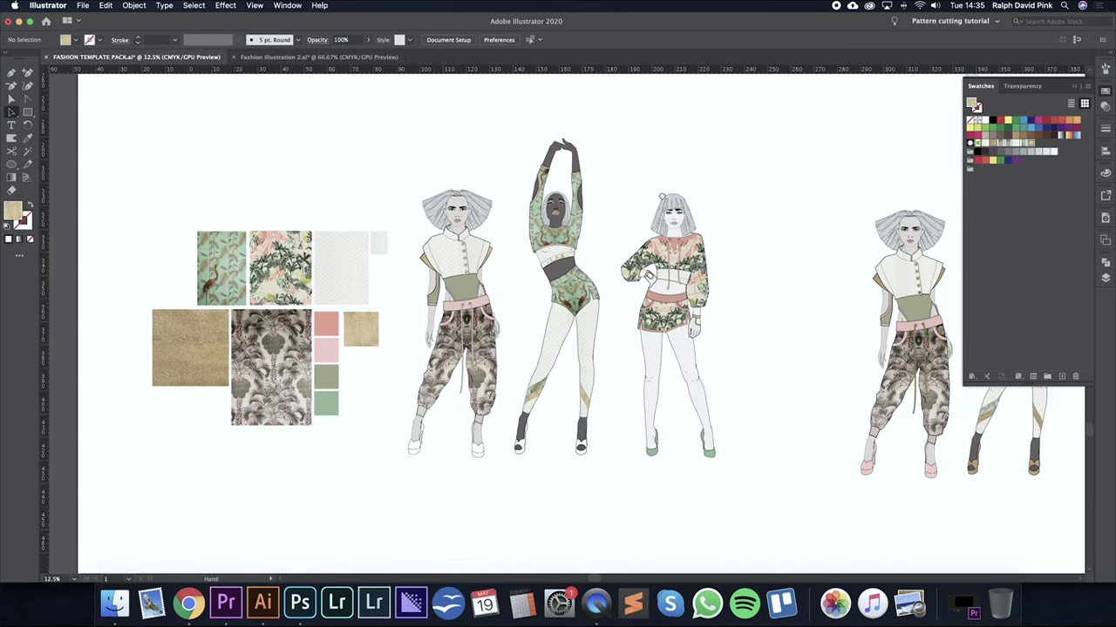
left_click_drag(665, 197, 662, 209)
left_click_drag(759, 234, 556, 211)
left_click_drag(634, 129, 1006, 533)
key("Delete")
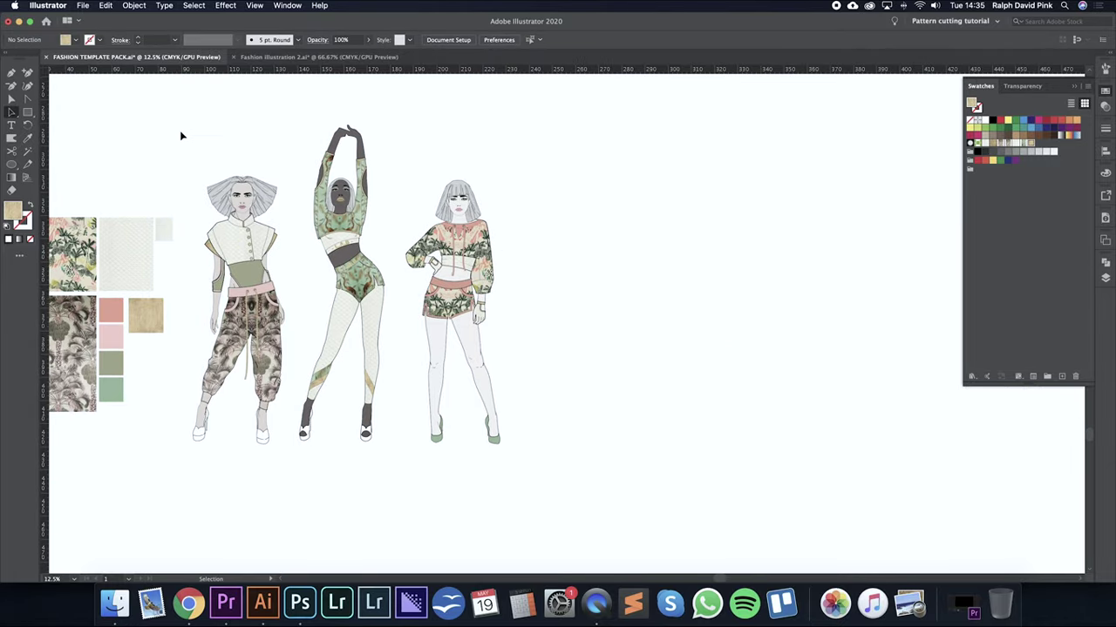
Select the three dressed figures together, clear the selection and unlock all objects.
left_click_drag(183, 128, 584, 537)
left_click_drag(545, 203, 725, 253)
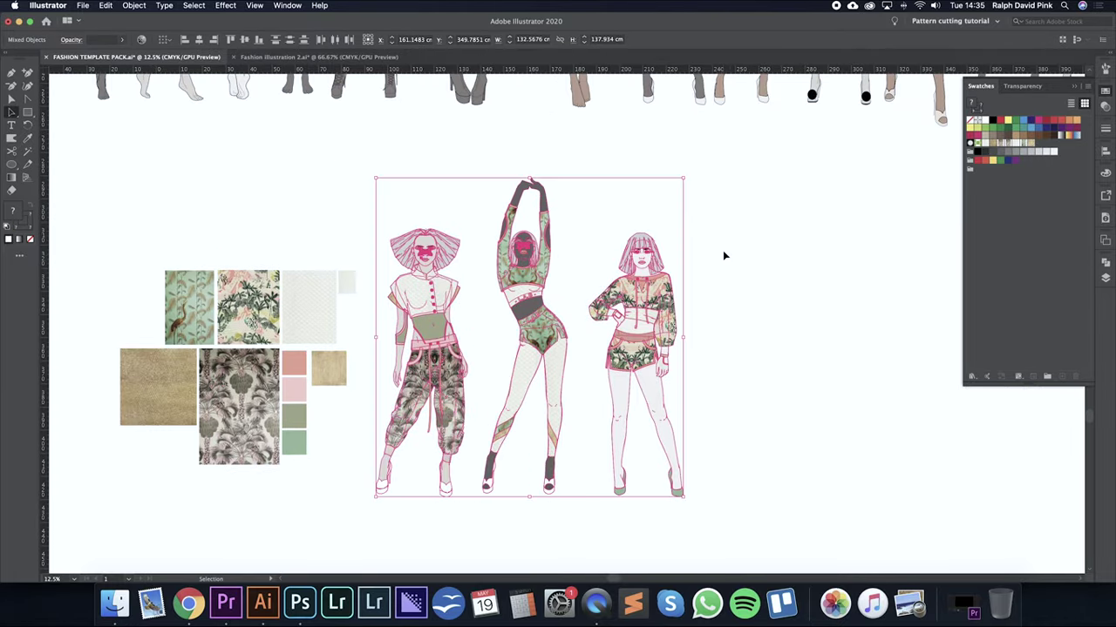
left_click(723, 251)
left_click(135, 6)
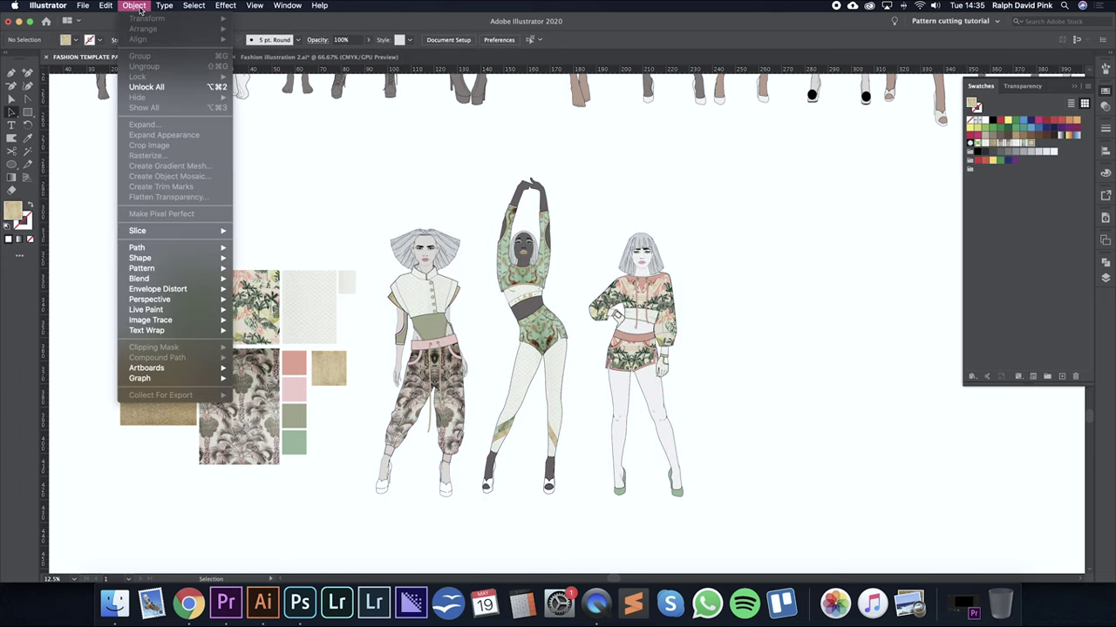
left_click(146, 87)
left_click(459, 175)
Copy the whole first figure and place the pasted copy in the empty space beyond the third figure.
left_click_drag(526, 364, 474, 525)
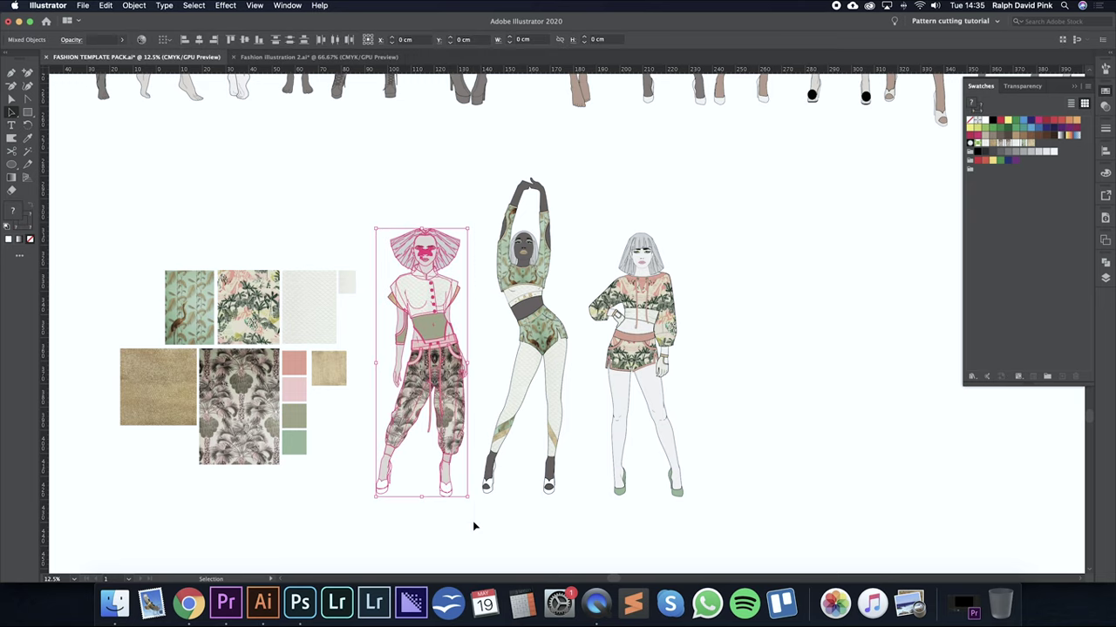
left_click_drag(372, 217, 478, 522)
key("super+c")
key("super+v")
left_click_drag(542, 281, 876, 288)
left_click_drag(903, 356, 533, 364)
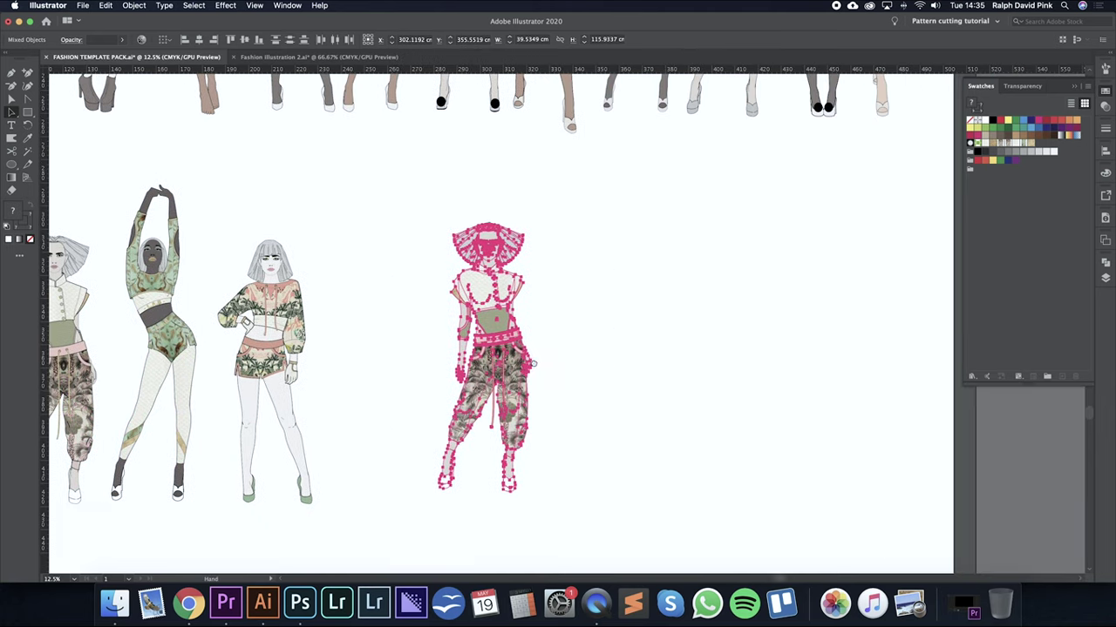
left_click(626, 296)
Try recolouring the copied figure's quilted jacket with the olive sampled from the original figure's bodice, and undo the change.
left_click_drag(478, 303, 655, 289)
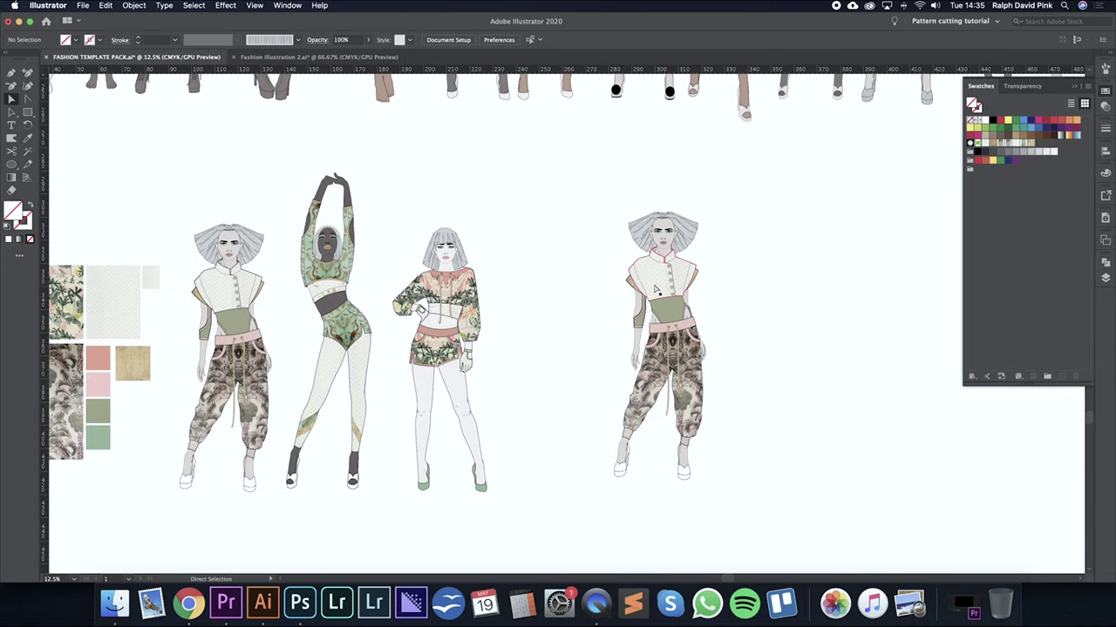
left_click(658, 283)
key("i")
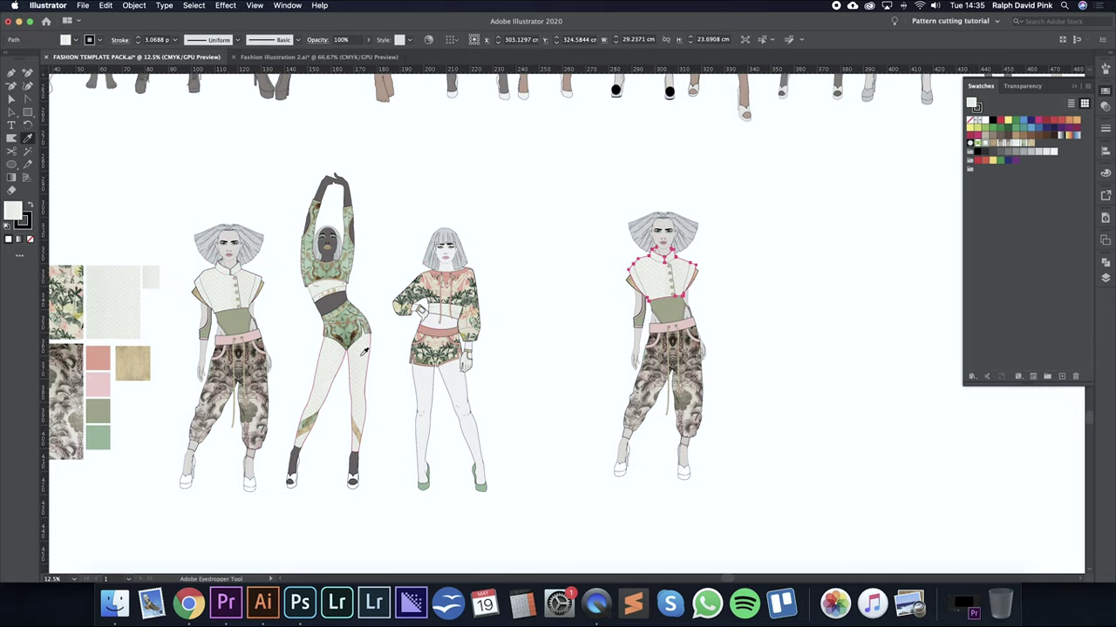
left_click(231, 321)
key("v")
left_click(748, 246)
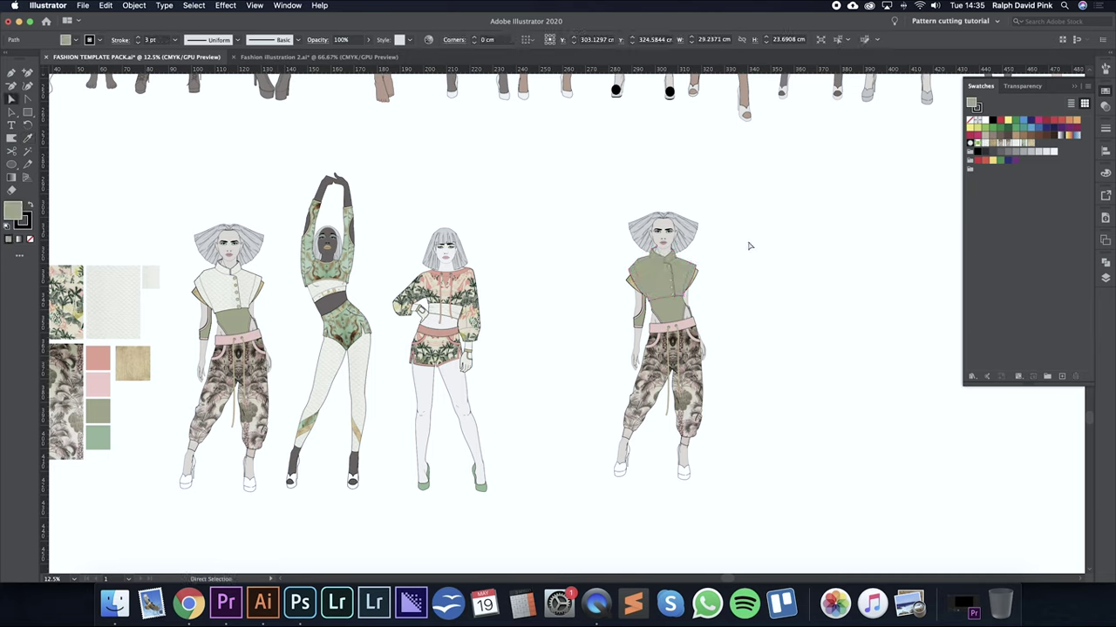
key("super+z")
key("a")
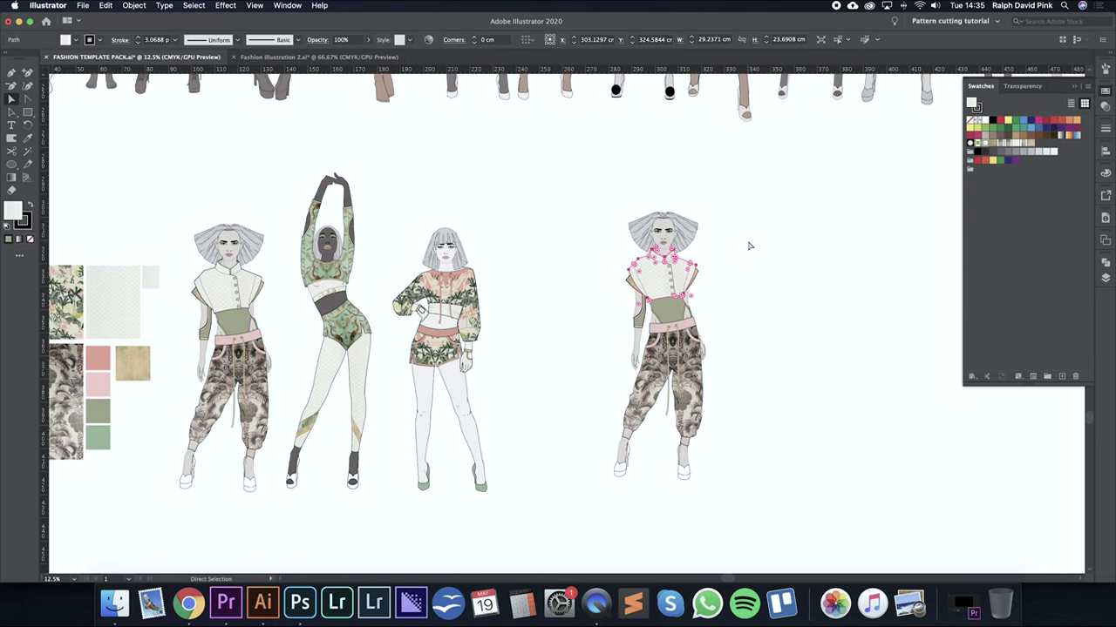
Delete the copied figure and bring the three original figures back into view.
key("v")
left_click_drag(759, 194, 600, 514)
key("Delete")
left_click_drag(535, 362, 752, 352)
key("super+equal")
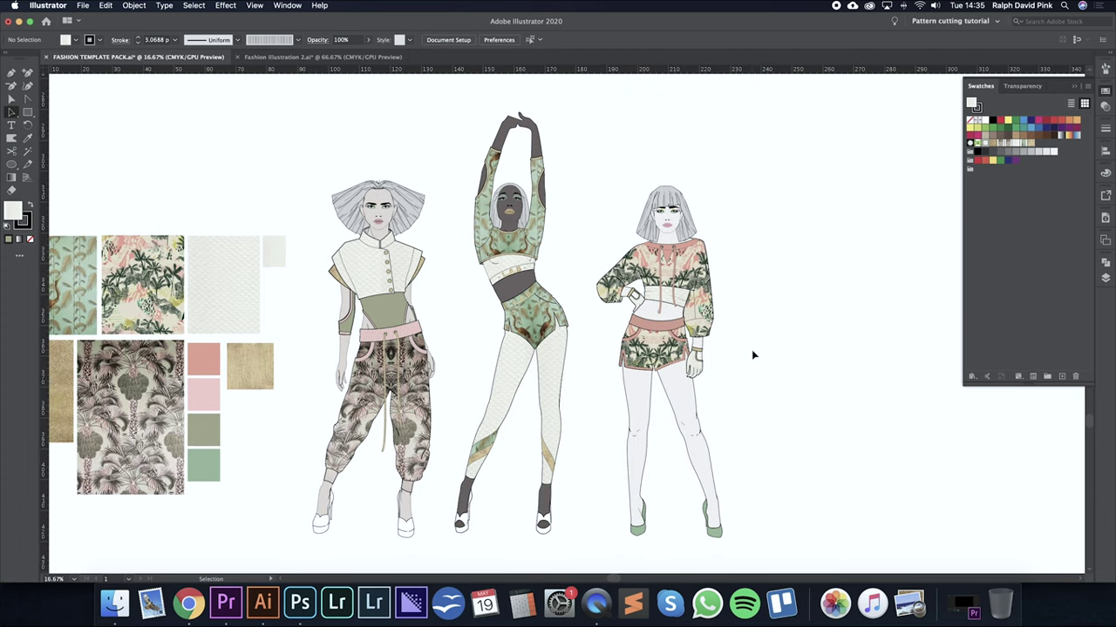